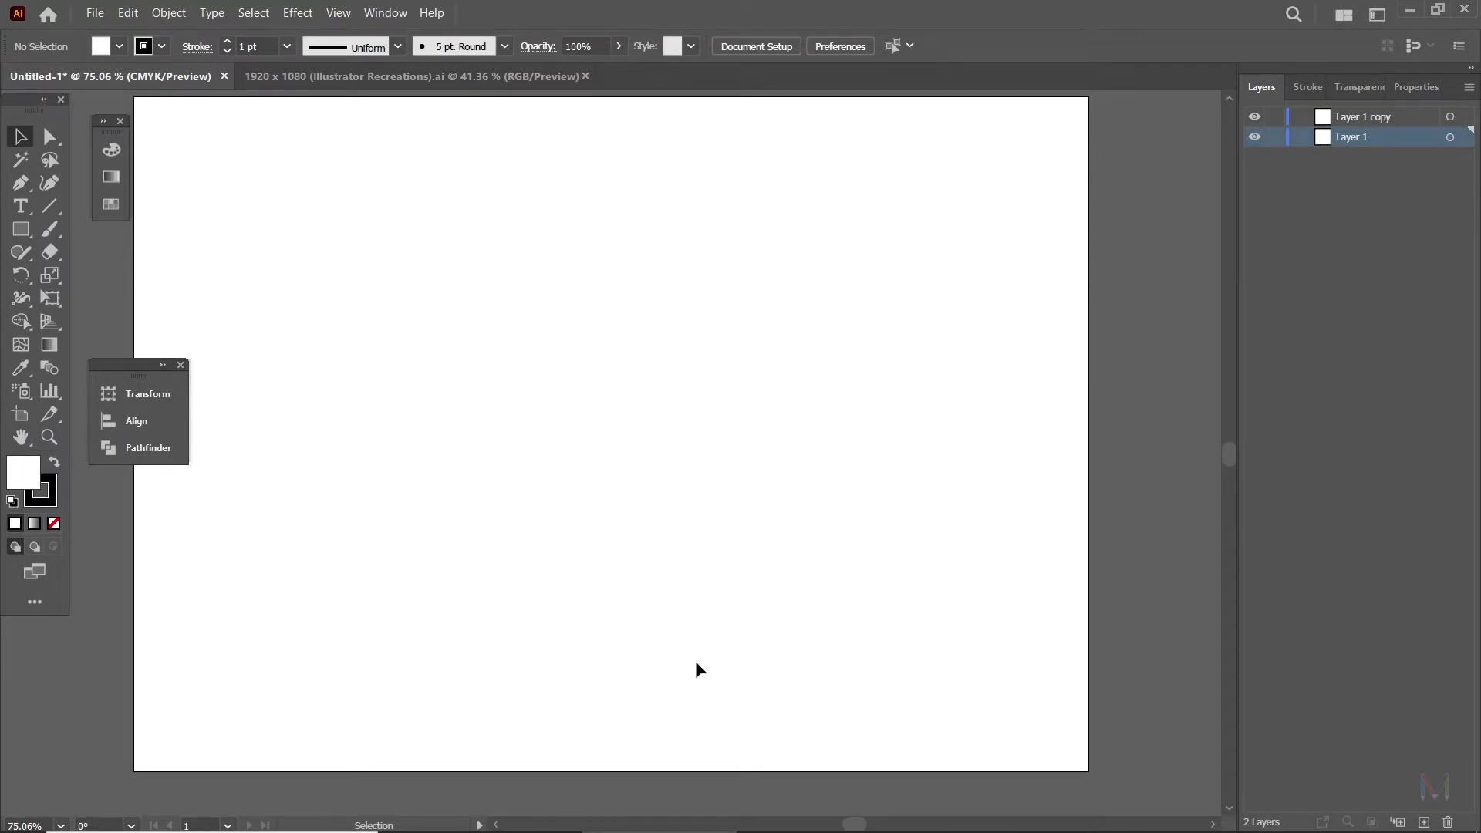
Switch to the 1920 x 1080 (Illustrator Recreations) document and examine the pen illustration from its tip to its clip end.
left_click(409, 78)
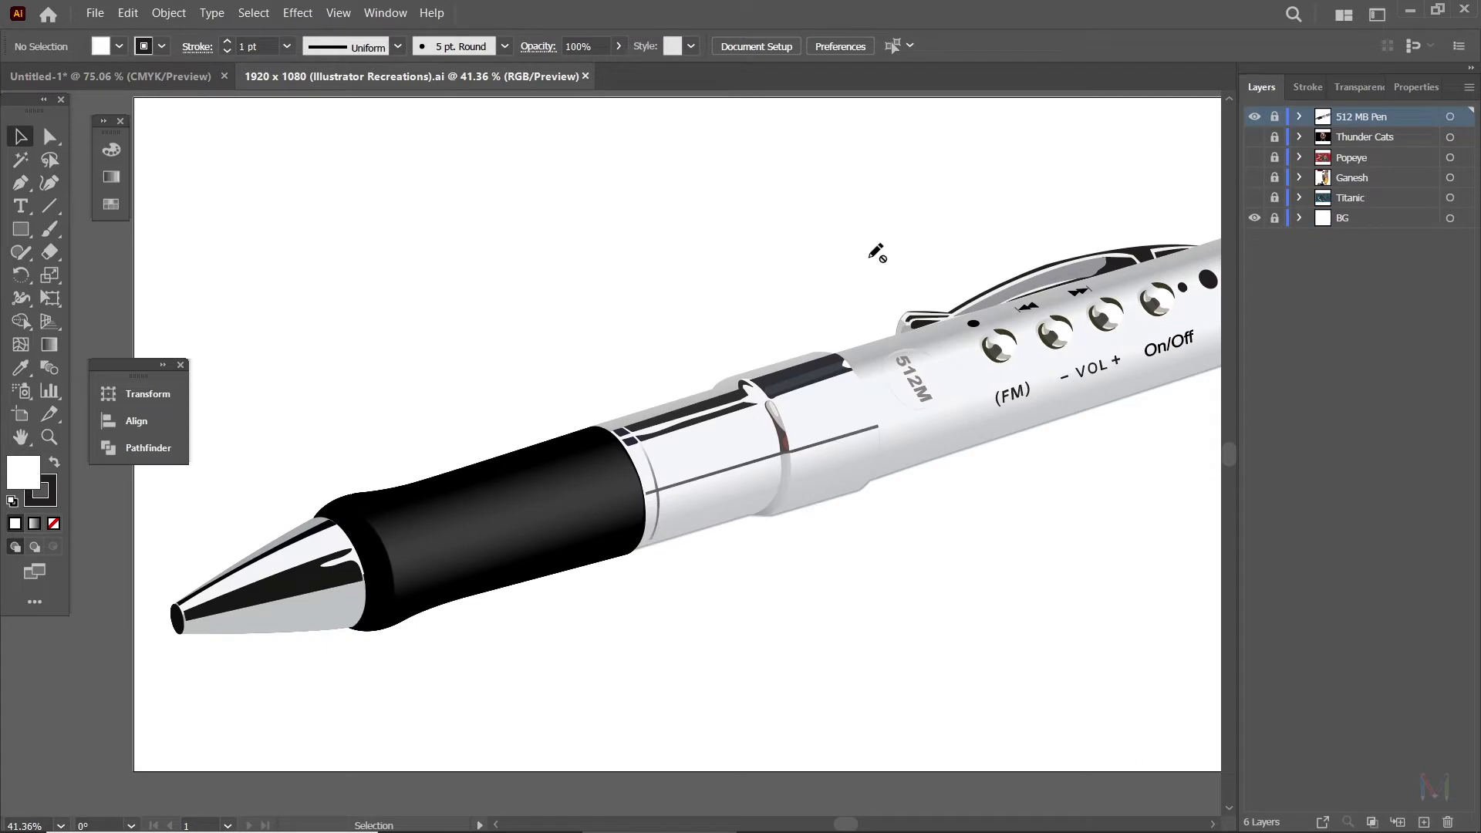
key("Tab")
key("ctrl+0")
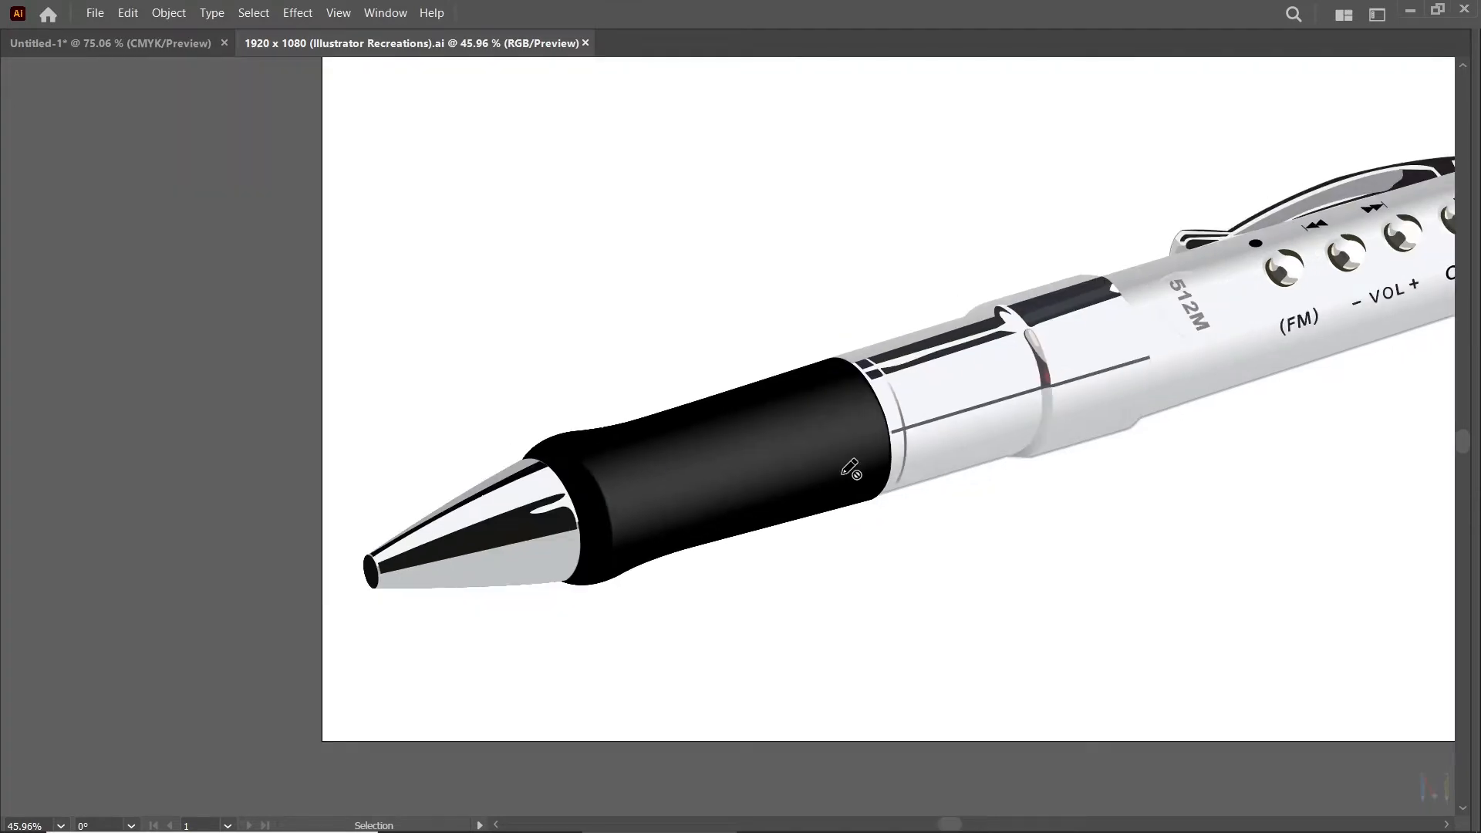
scroll(849, 468, "up", 2)
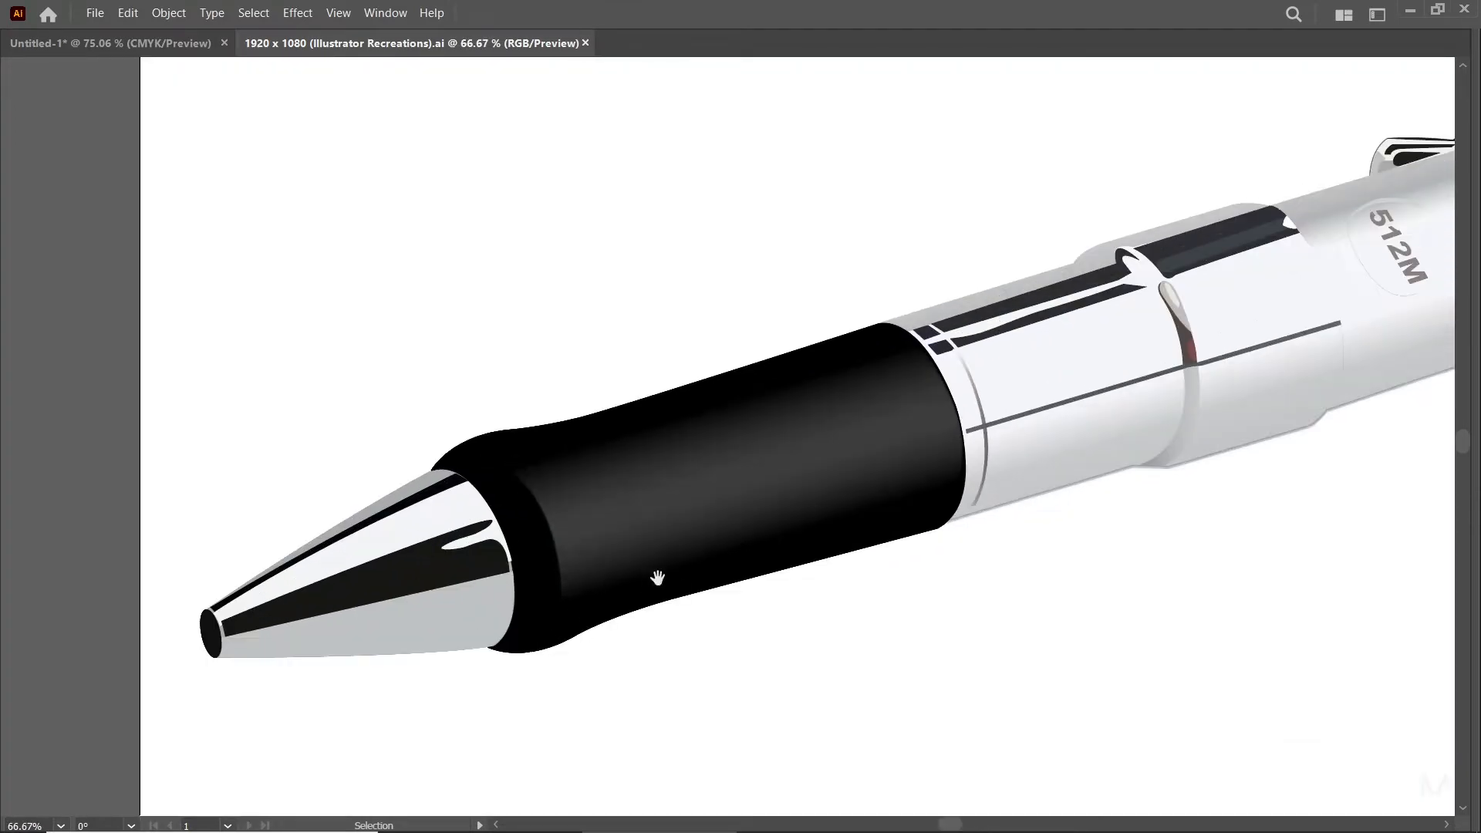
left_click_drag(839, 507, 812, 469)
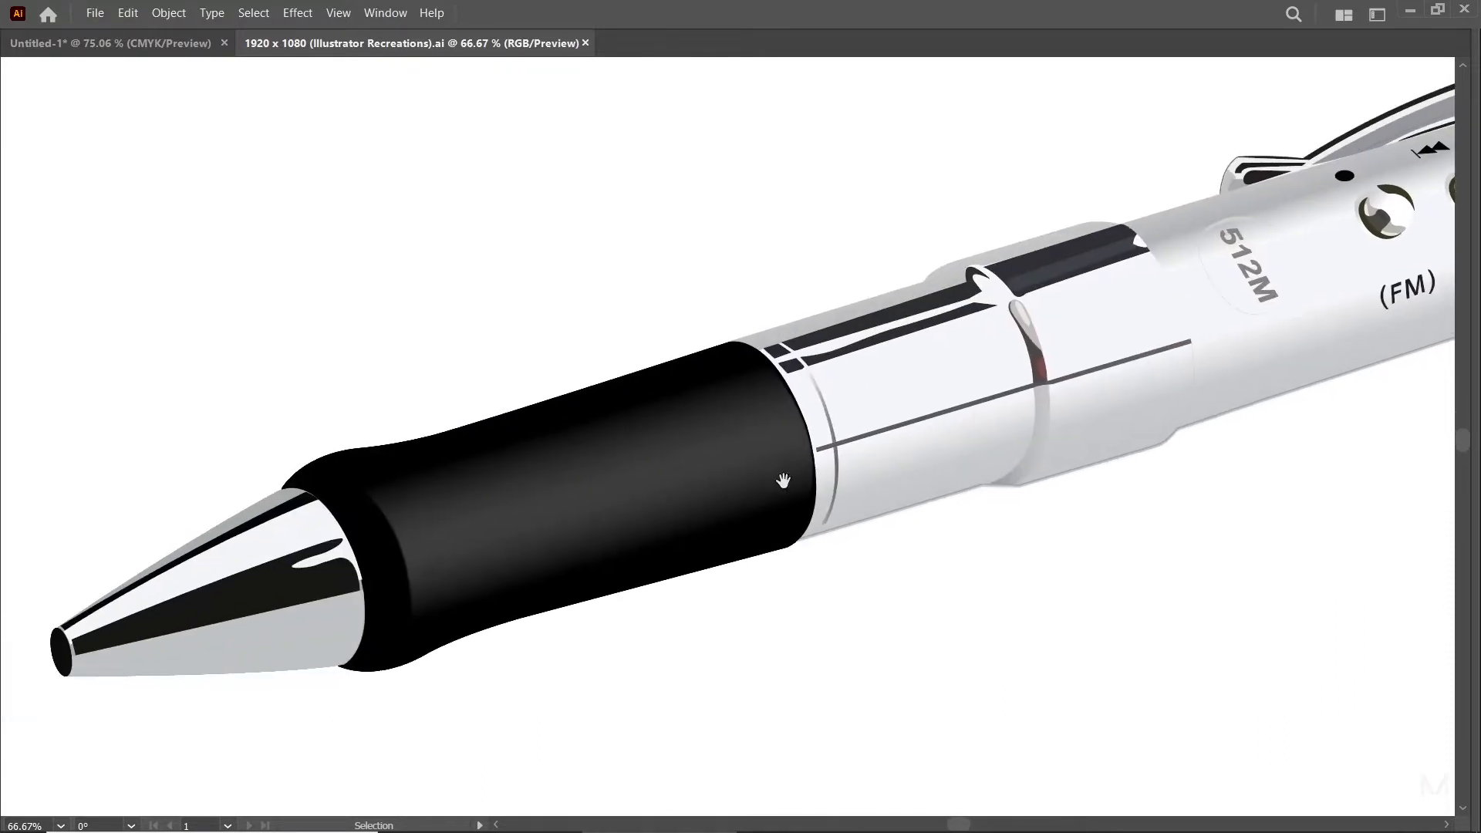
left_click_drag(541, 520, 390, 602)
left_click_drag(861, 465, 826, 478)
left_click_drag(665, 521, 607, 540)
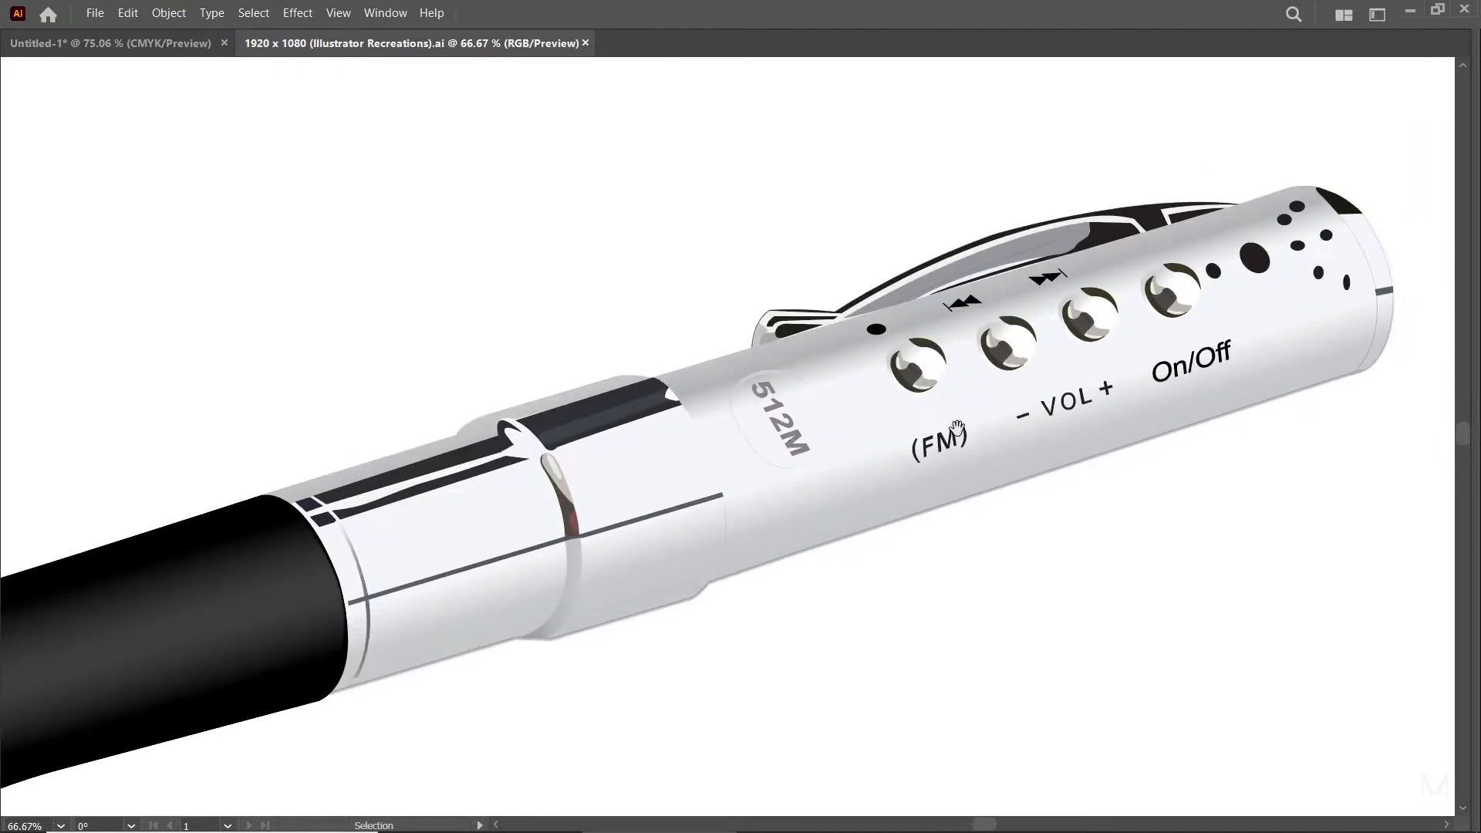
left_click_drag(956, 428, 775, 483)
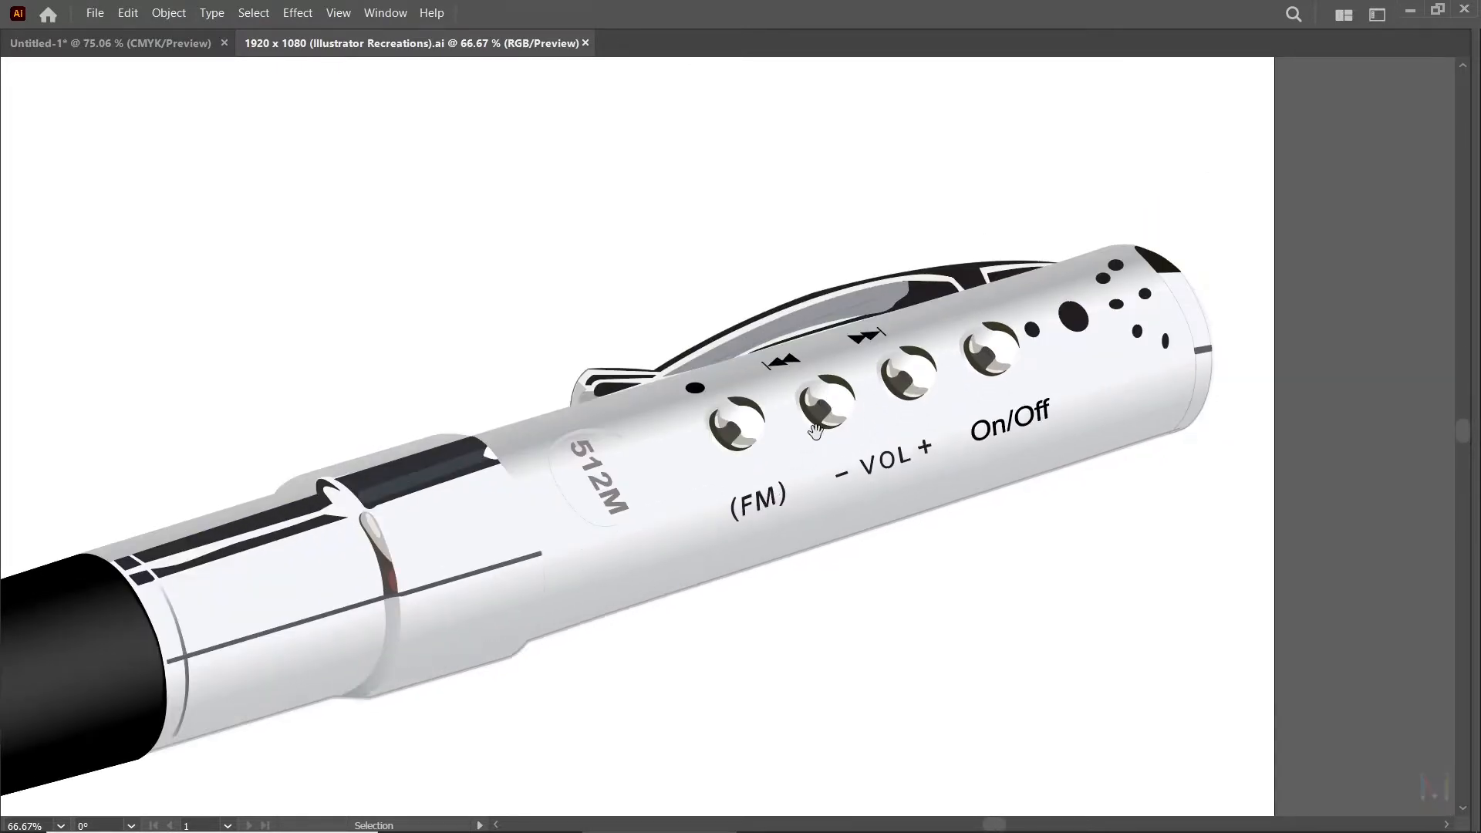
key("ctrl+0")
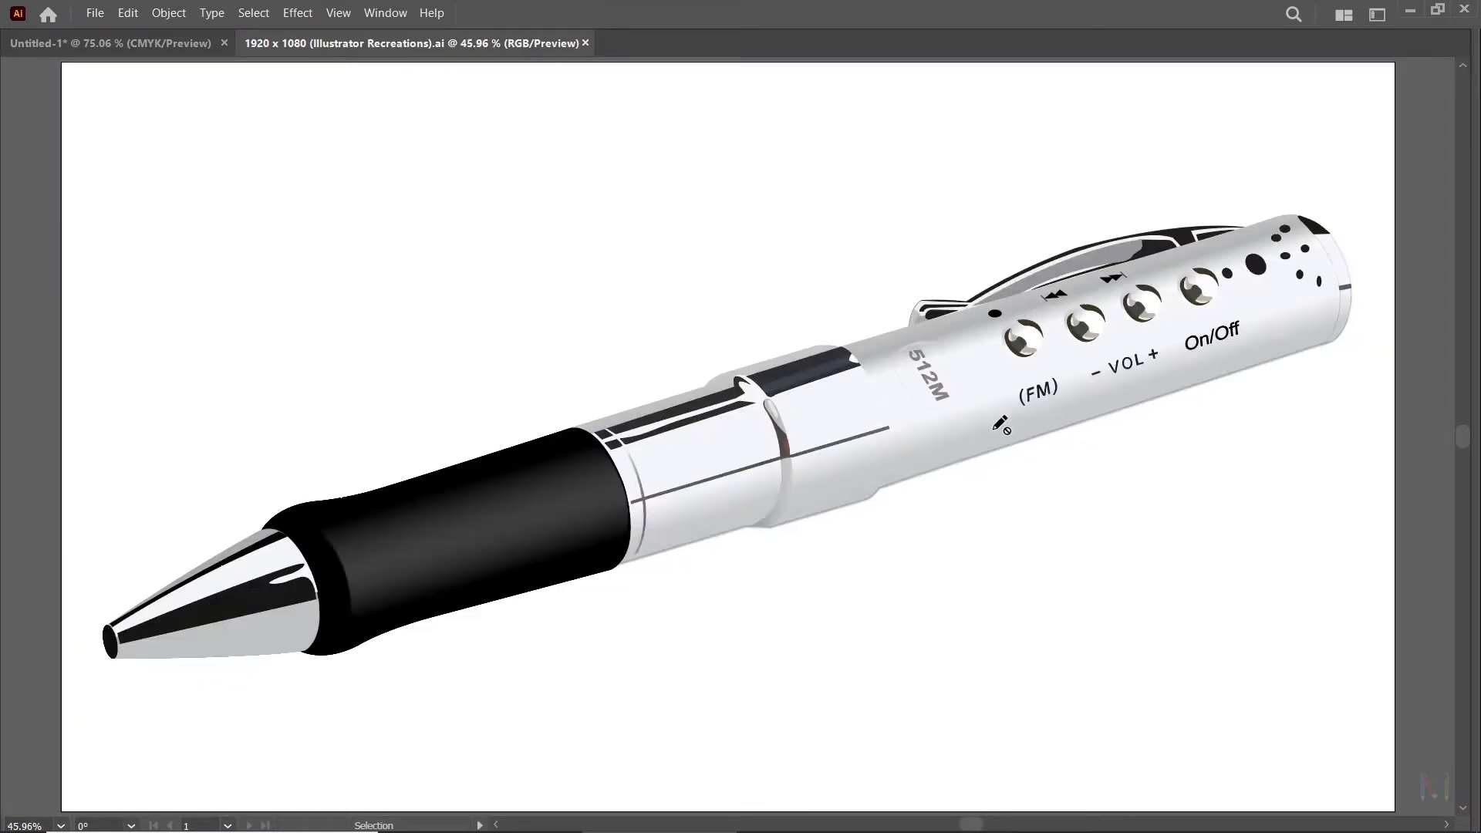
Unlock the 512 MB Pen layer and select the whole pen to inspect its vector paths.
key("Tab")
left_click(1275, 117)
left_click_drag(415, 179, 1095, 668)
left_click_drag(1219, 526, 898, 546)
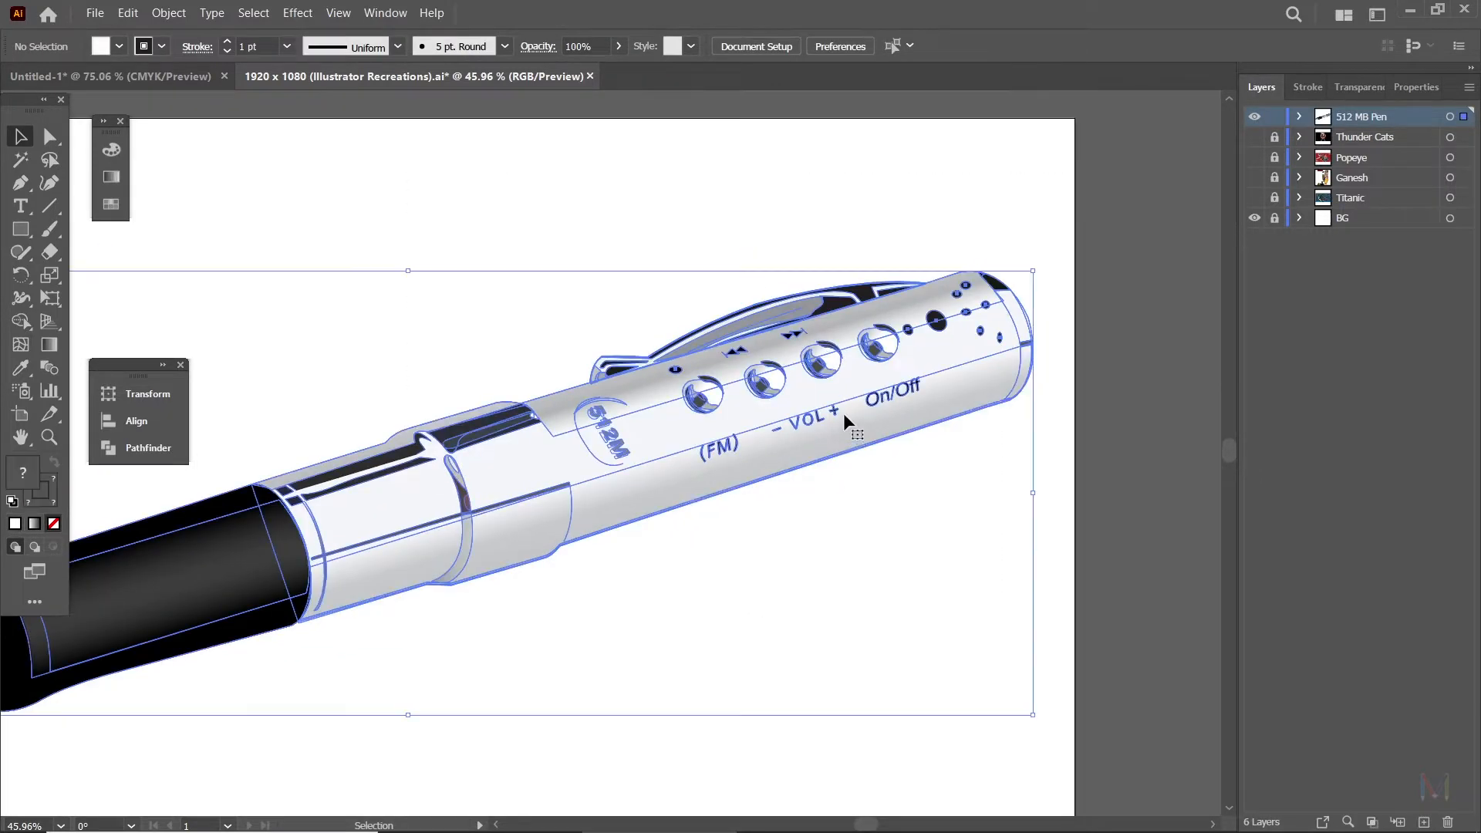
left_click_drag(800, 524, 936, 470)
left_click(903, 496)
Try moving individual shapes of the pen with Direct Selection, undo the moves and clear the selection.
key("a")
left_click(830, 387)
key("ctrl+z")
left_click_drag(355, 525, 474, 371)
key("ctrl+z")
left_click(641, 517)
left_click_drag(641, 521, 1000, 429)
left_click(463, 507)
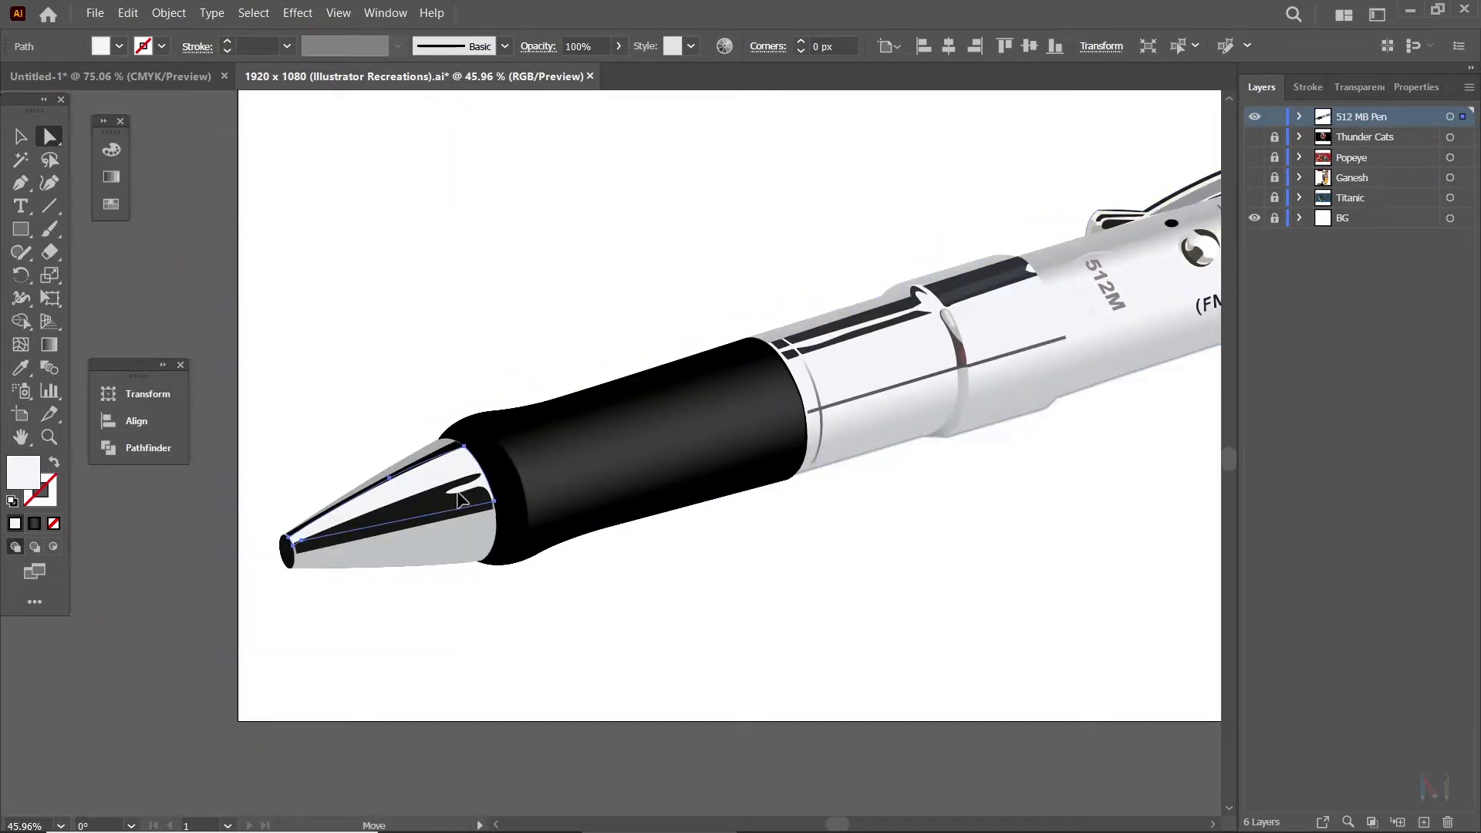
key("v")
left_click(731, 596)
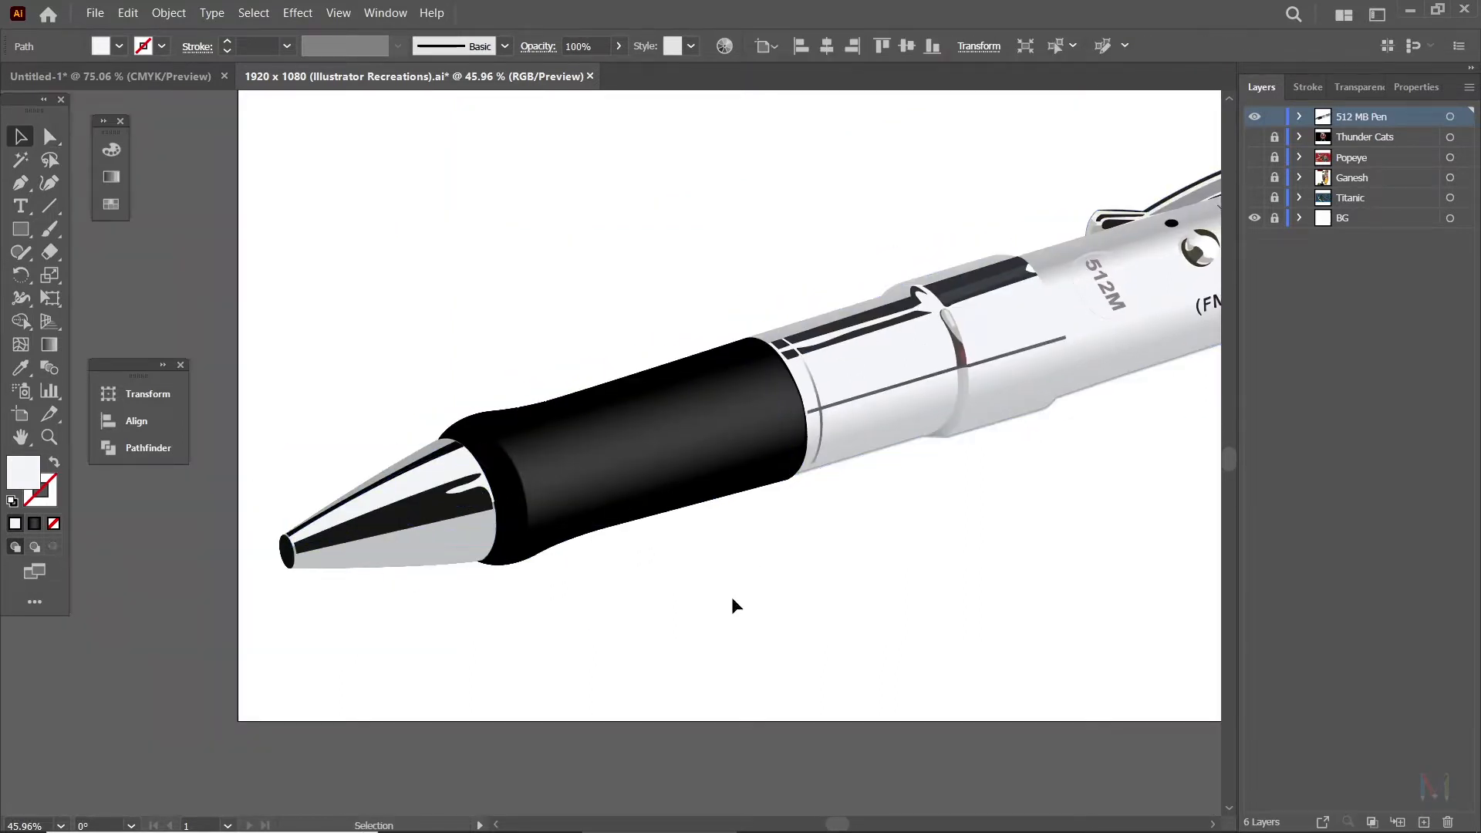
Lock and hide the 512 MB Pen layer and show the Thunder Cats layer.
left_click(1276, 117)
left_click(1254, 118)
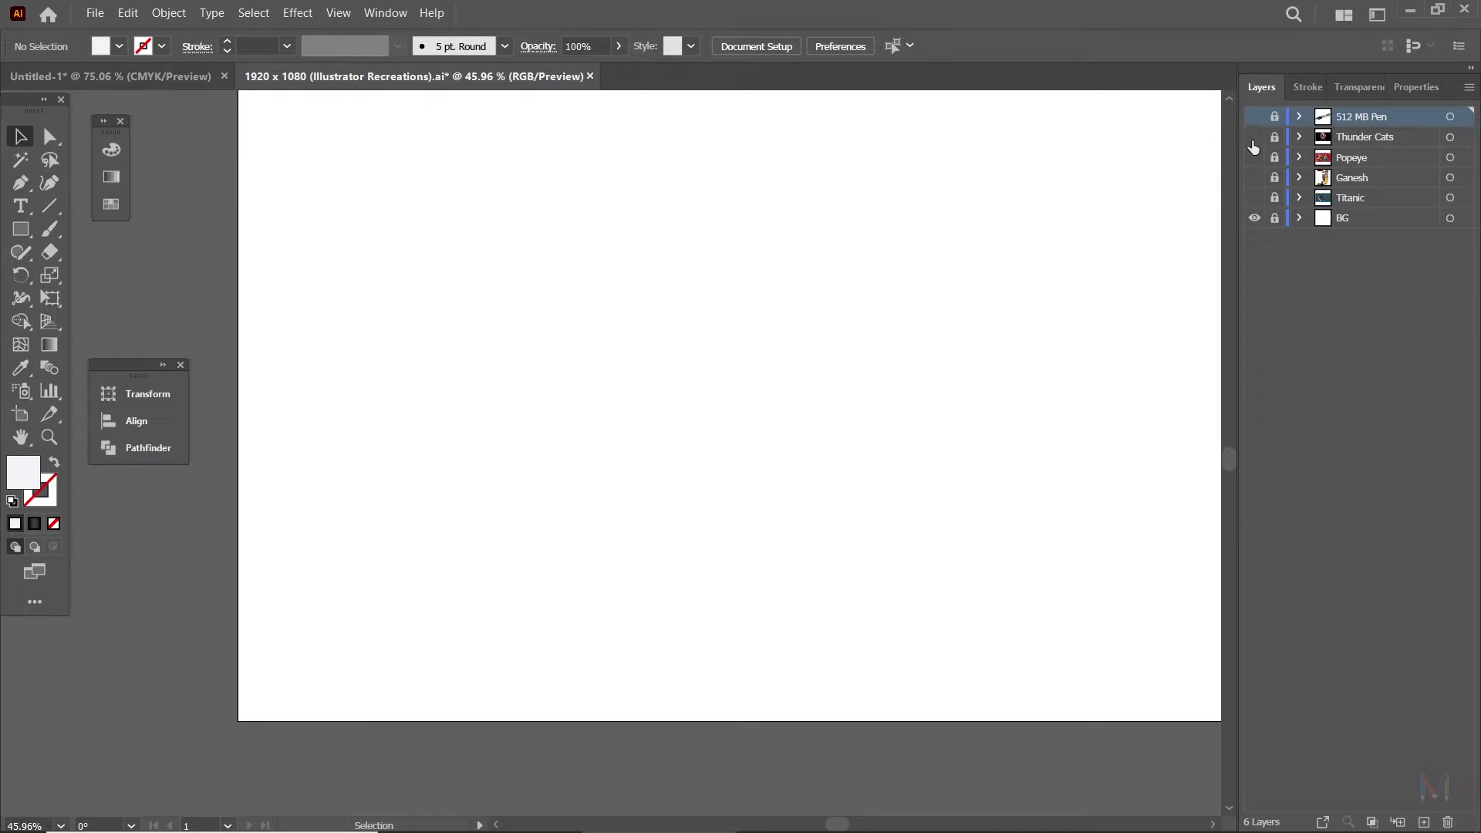
left_click(1363, 145)
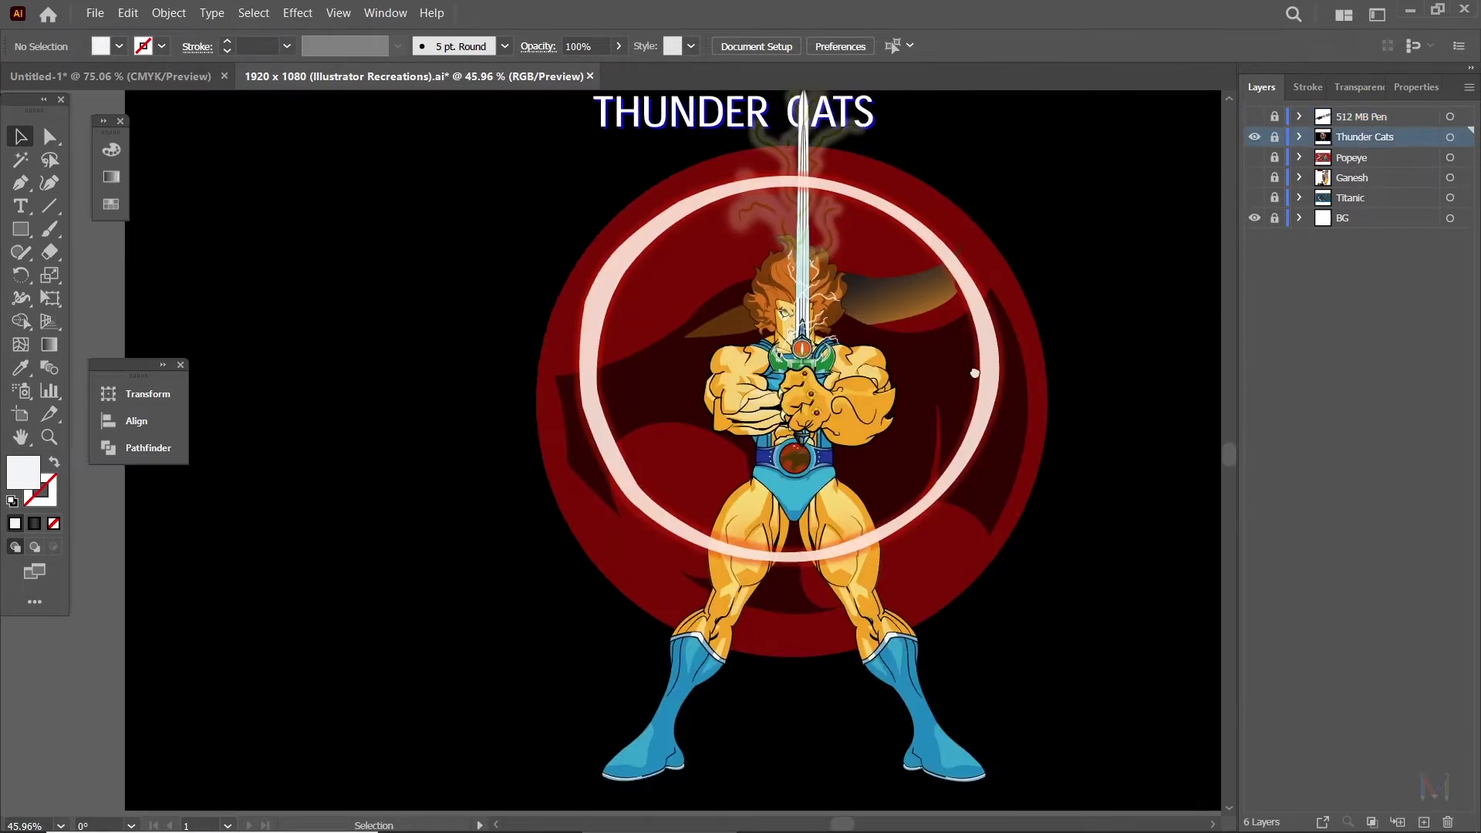
Examine the Thunder Cats illustration, unlock its layer and select all of its artwork to inspect the vector paths.
key("ctrl+0")
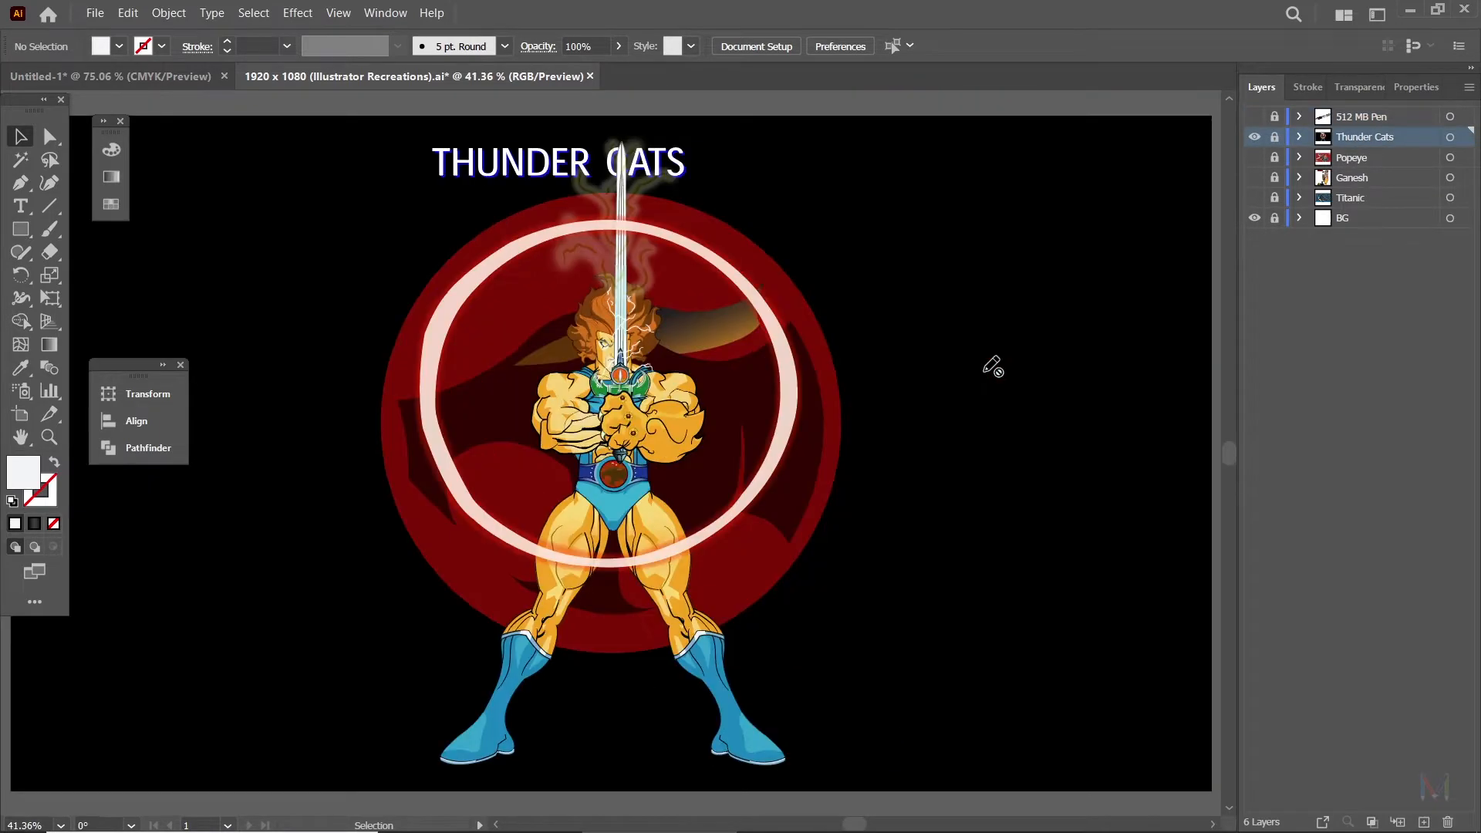
key("Tab")
left_click_drag(1005, 364, 1043, 410)
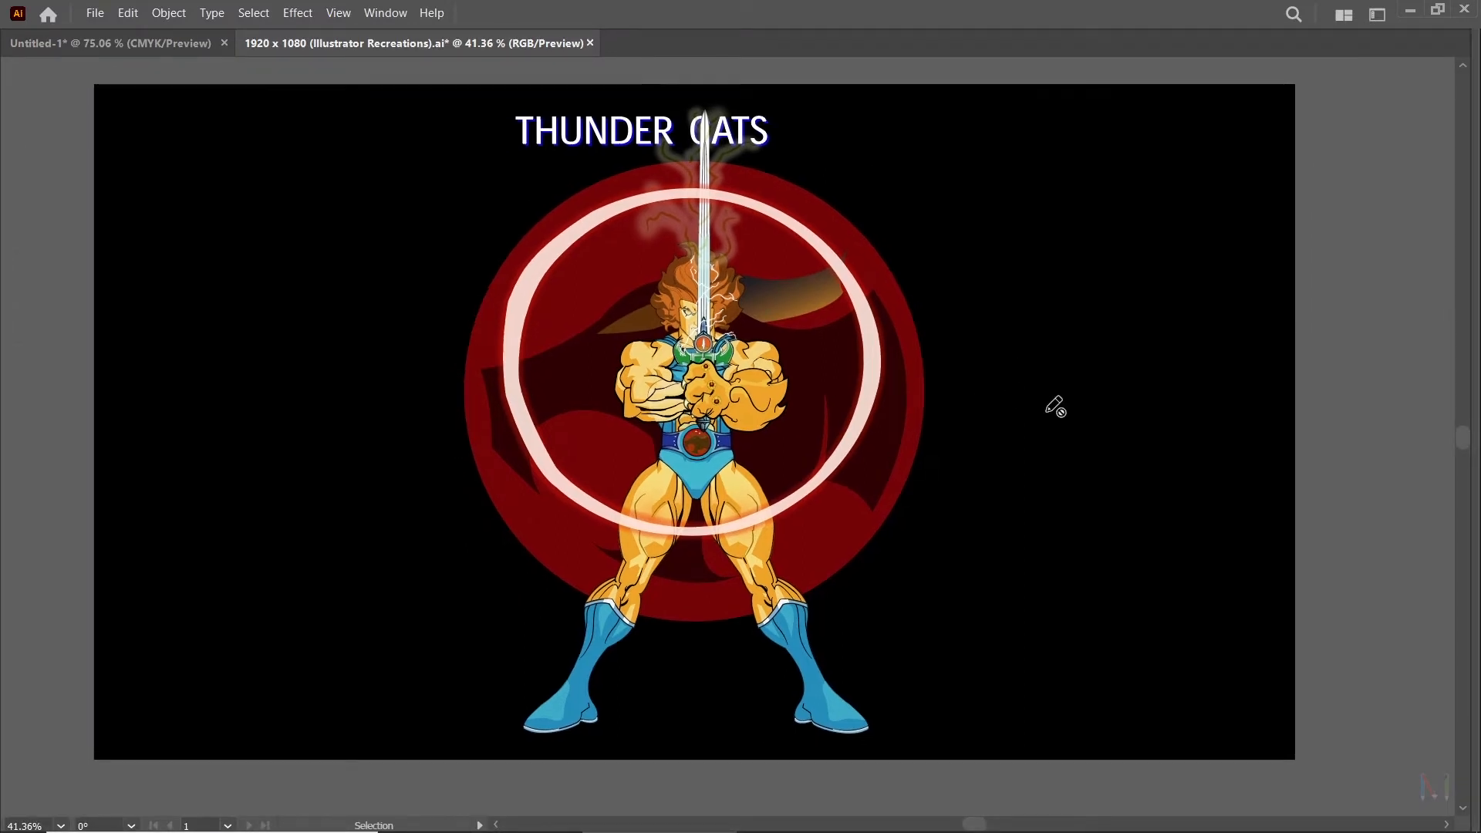
scroll(1055, 406, "up", 1)
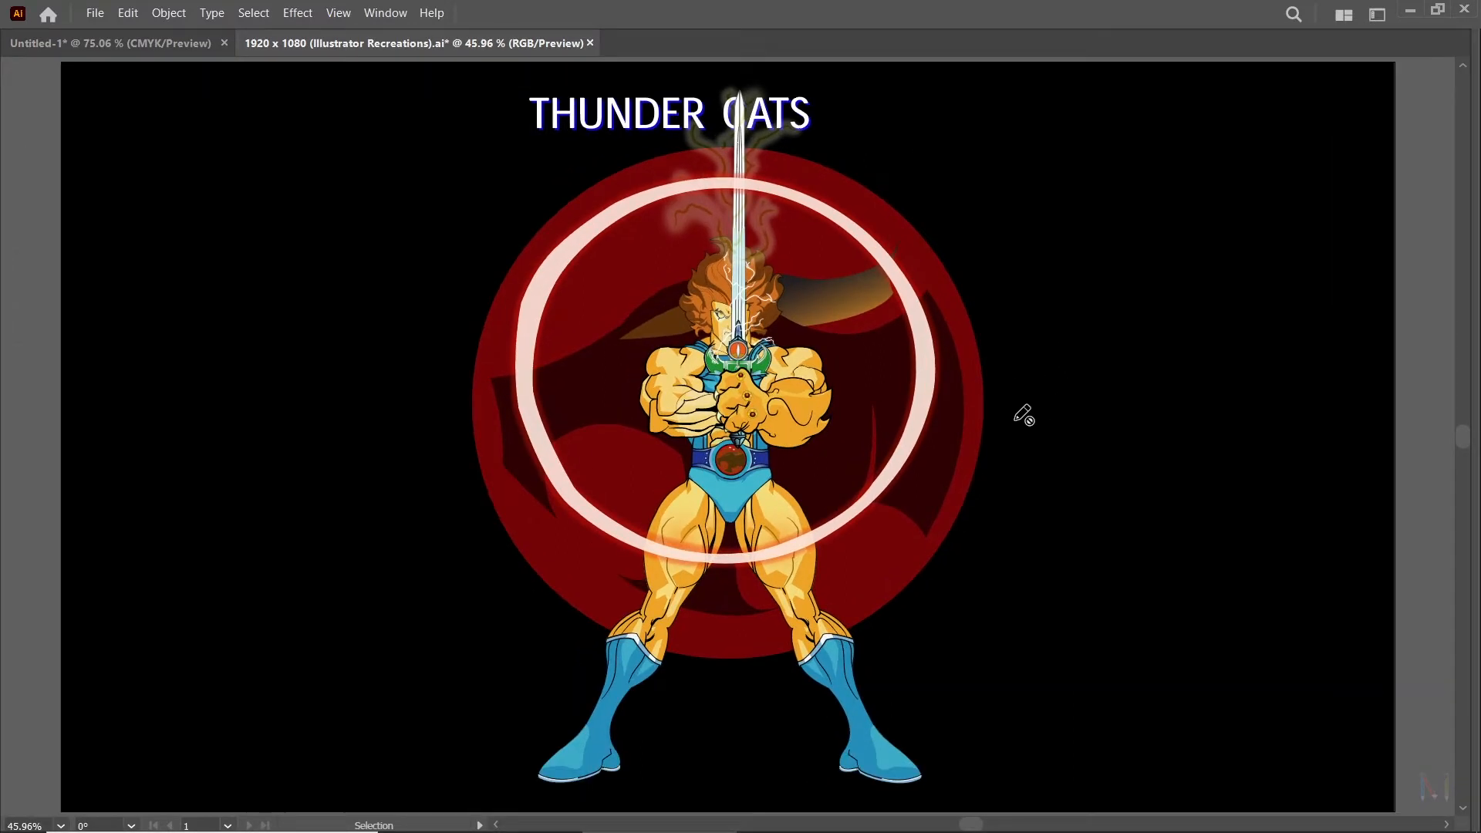
key("Tab")
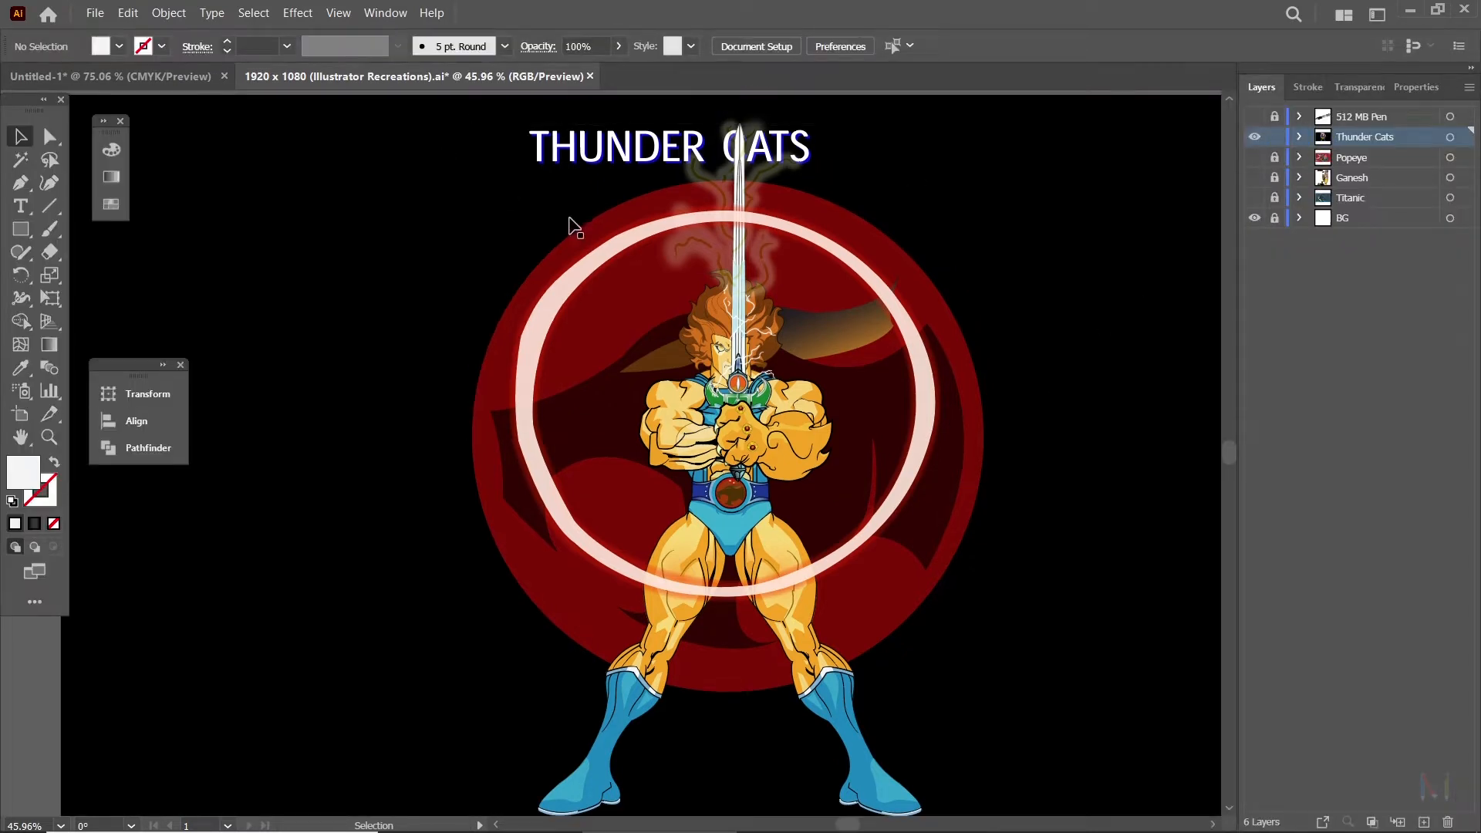
key("ctrl+minus")
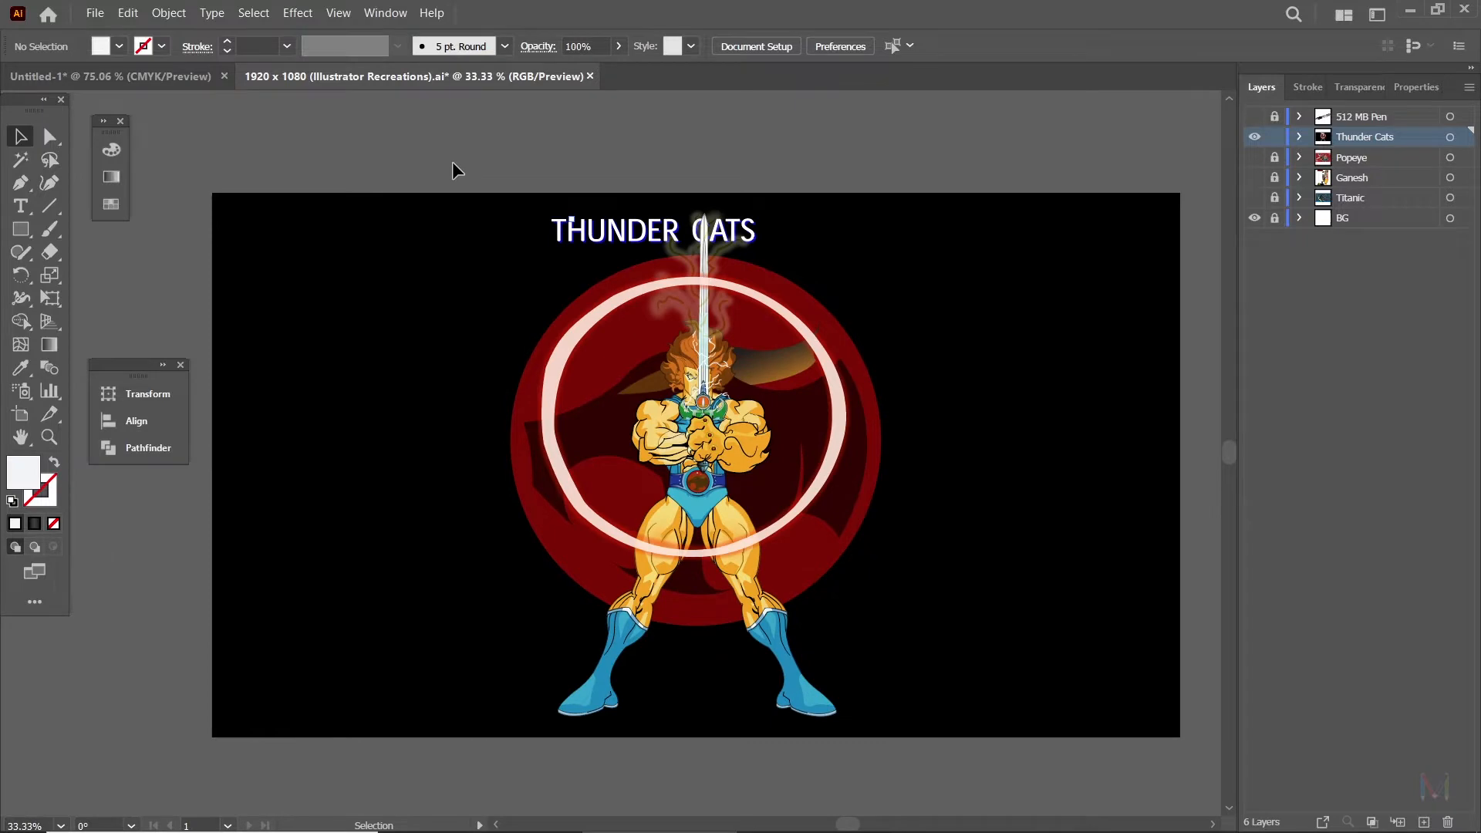
left_click_drag(453, 164, 869, 602)
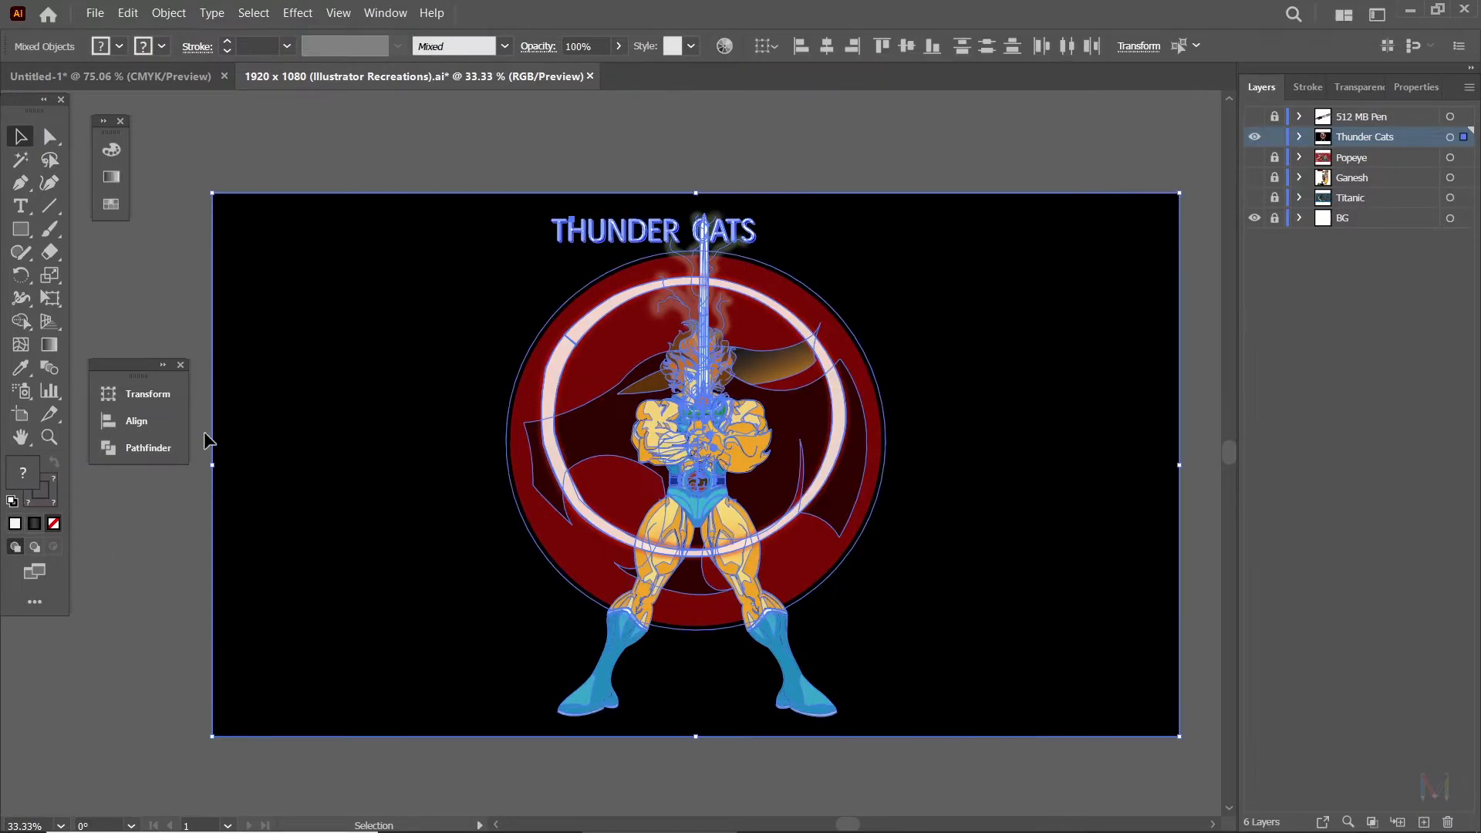
left_click(202, 316)
key("ctrl+a")
key("ctrl+plus")
key("ctrl+plus")
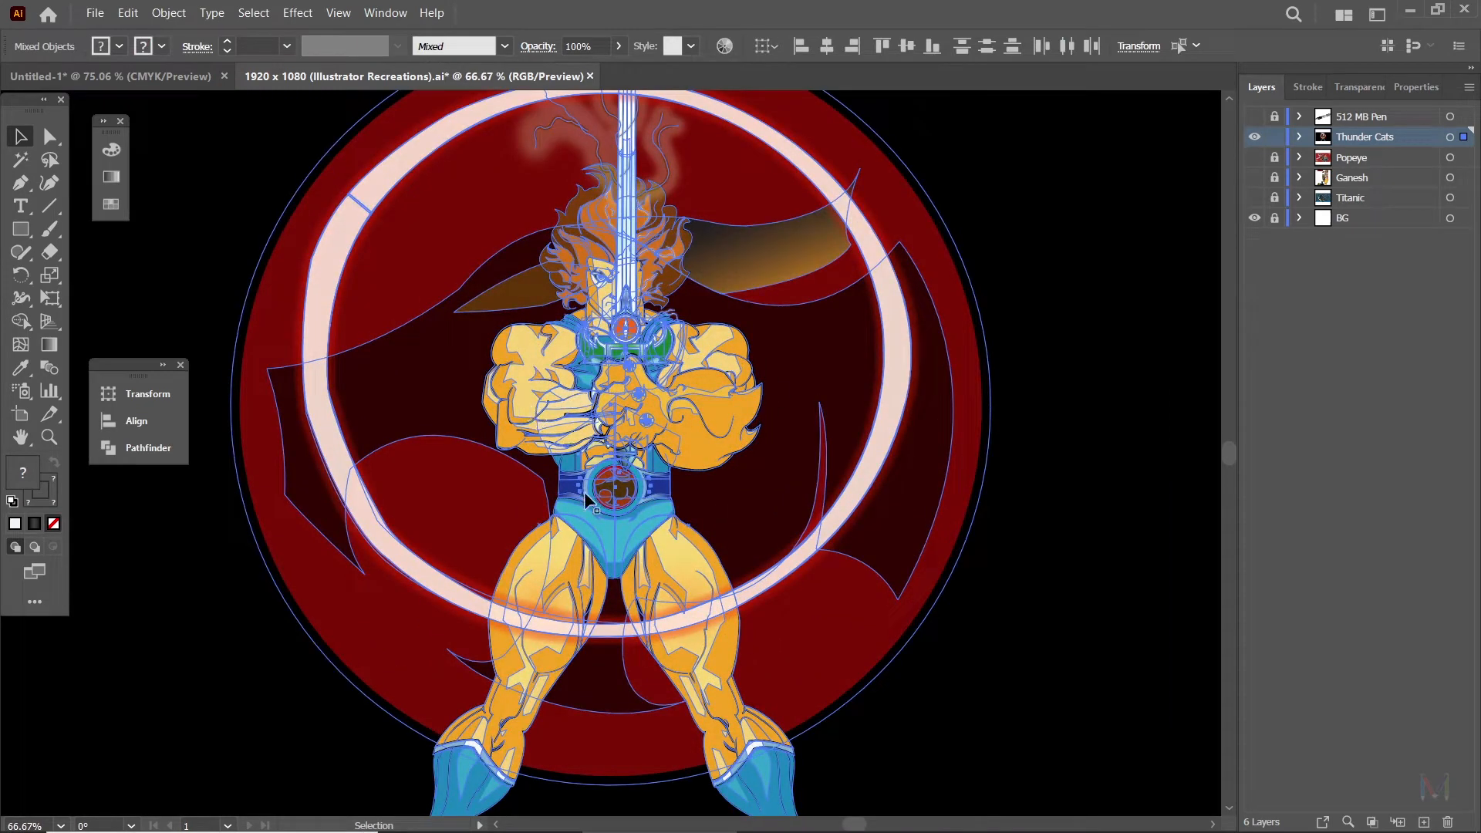
key("ctrl+0")
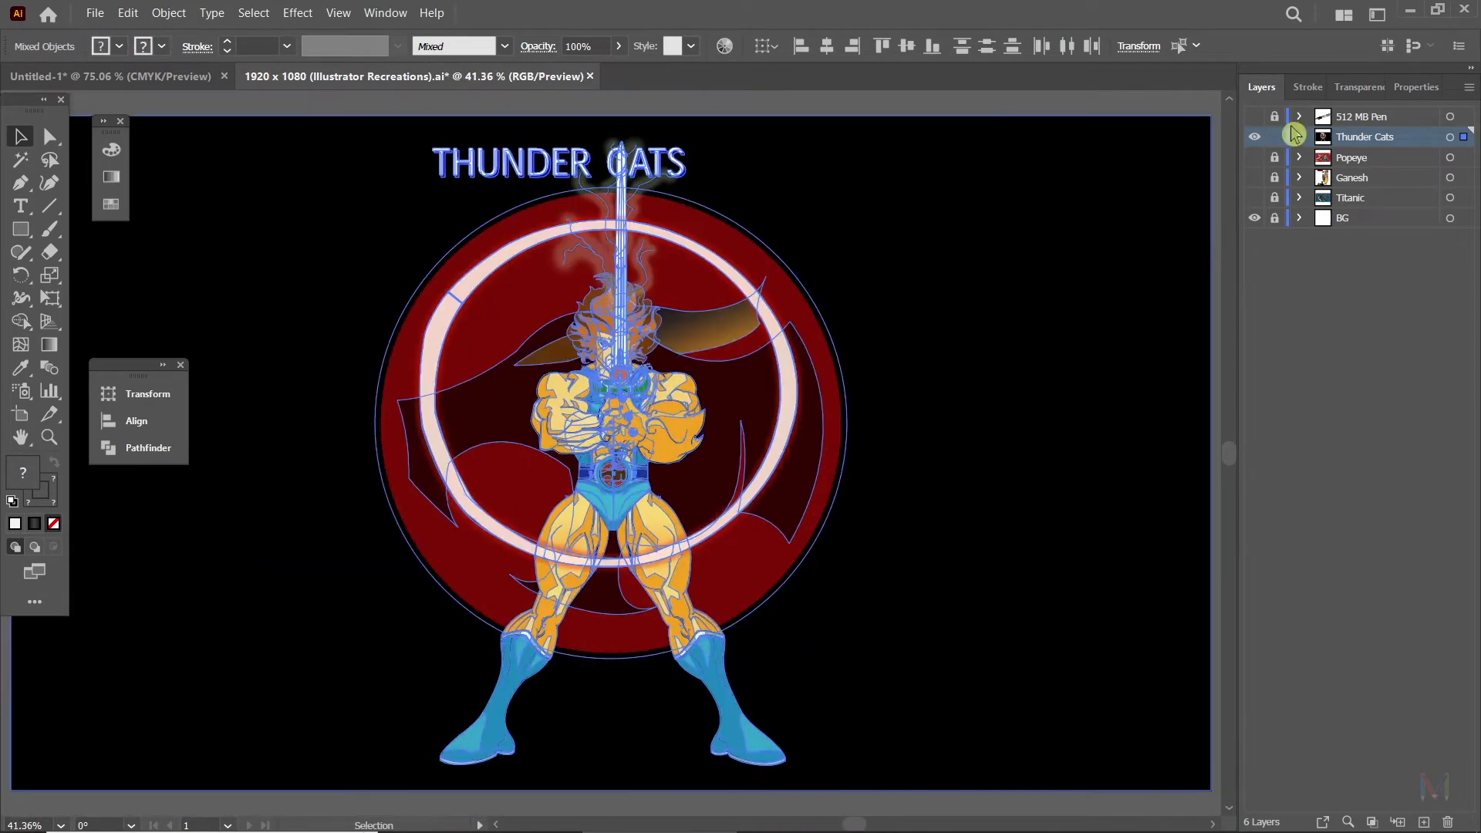
Lock and hide the Thunder Cats layer and show the Popeye layer.
left_click(1273, 137)
left_click(1254, 136)
left_click(1254, 158)
left_click(1362, 162)
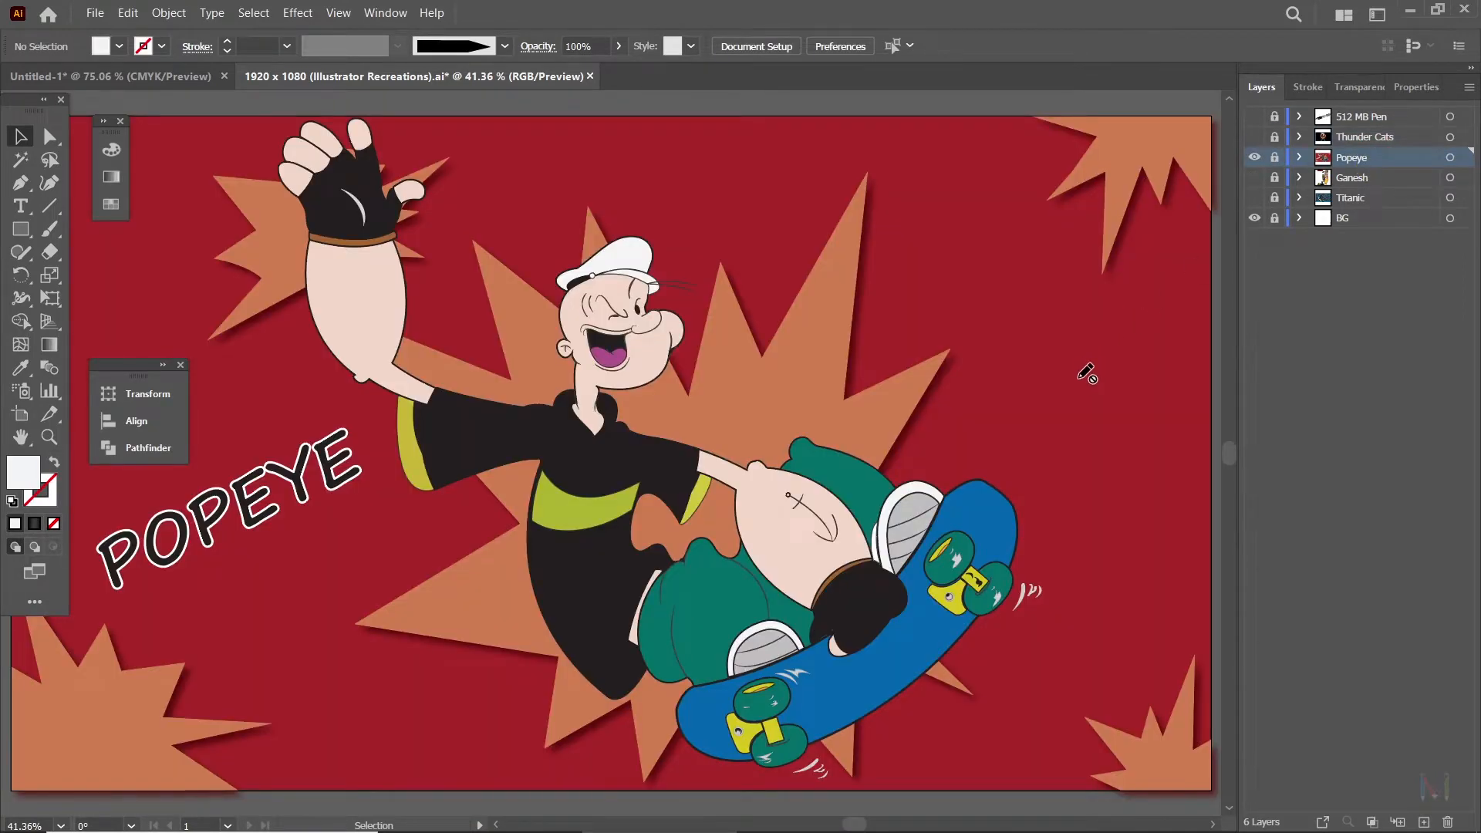
Examine the complete Popeye illustration on its artboard and unlock its layer.
key("Tab")
key("ctrl+0")
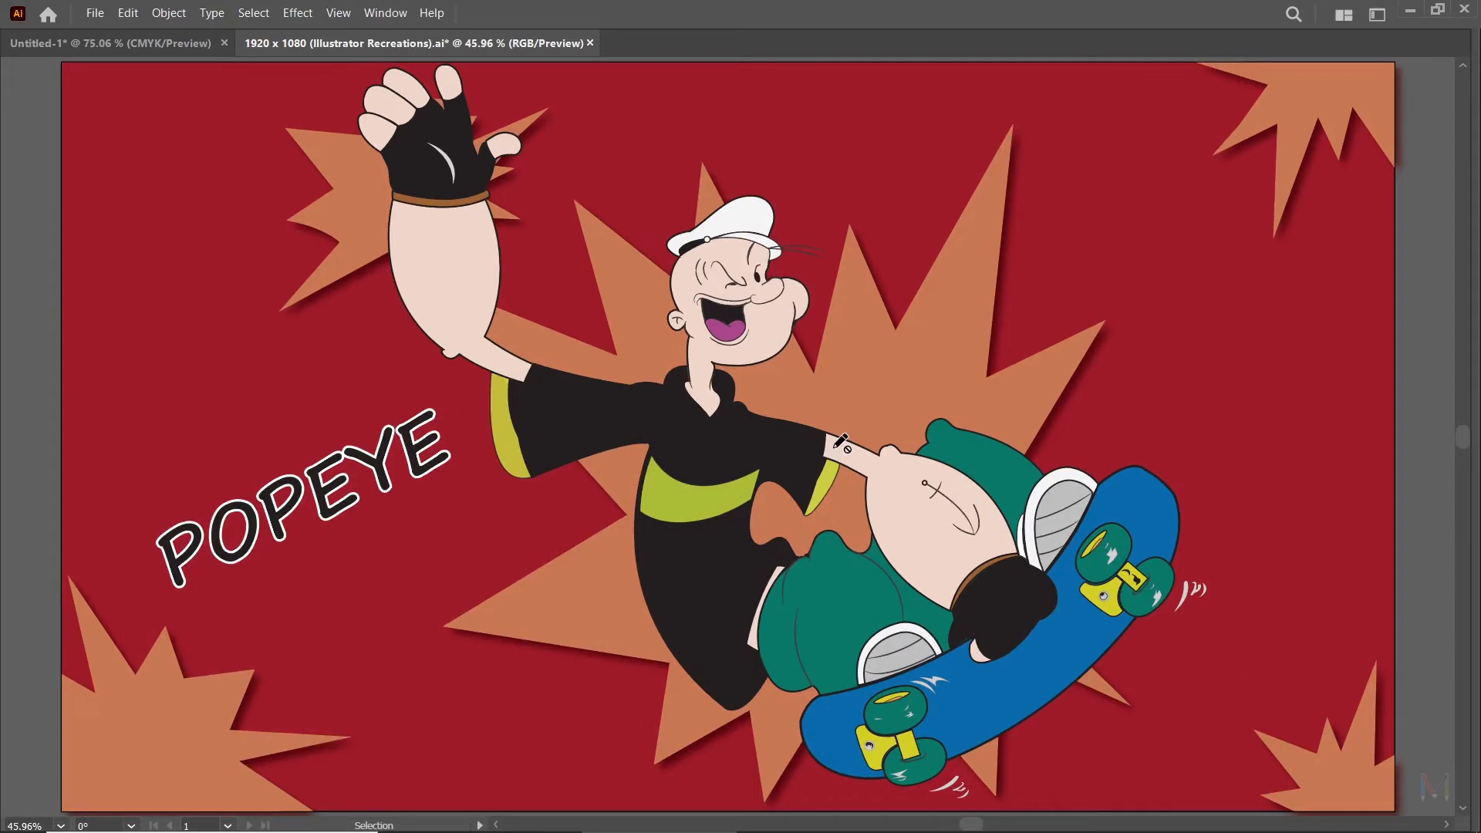
key("ctrl+minus")
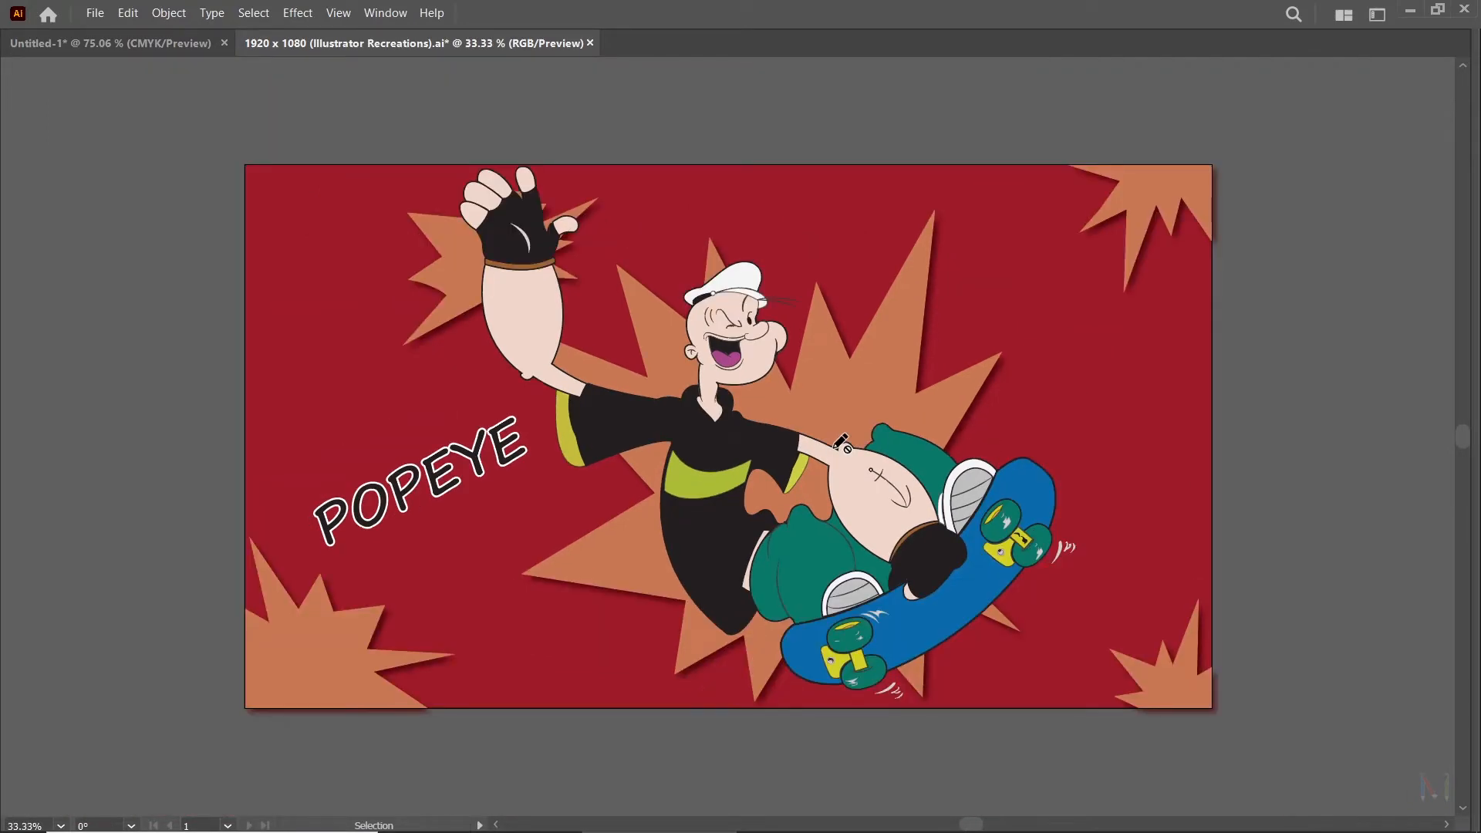
key("Tab")
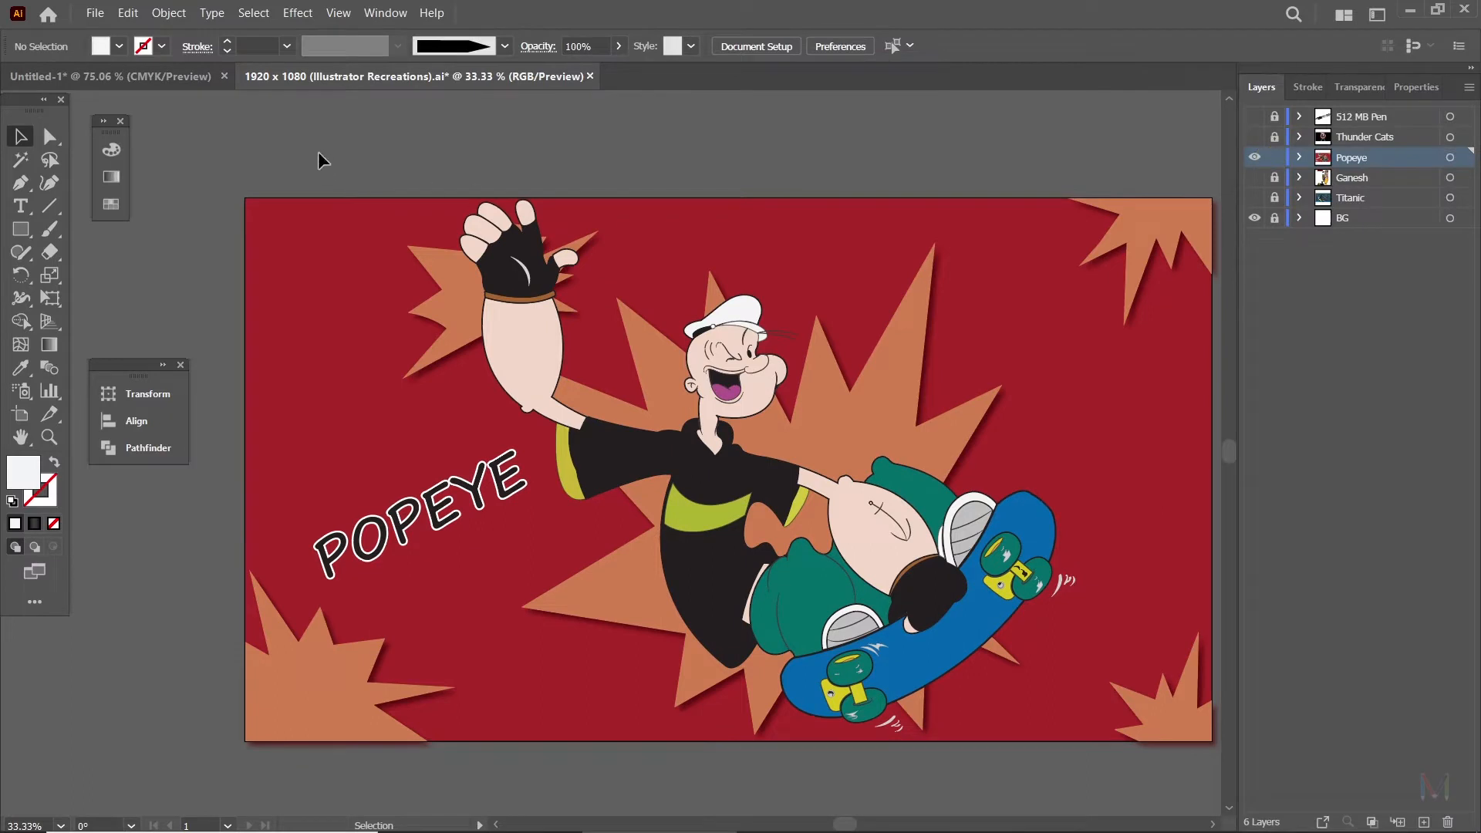
left_click_drag(958, 720, 955, 720)
left_click(773, 144)
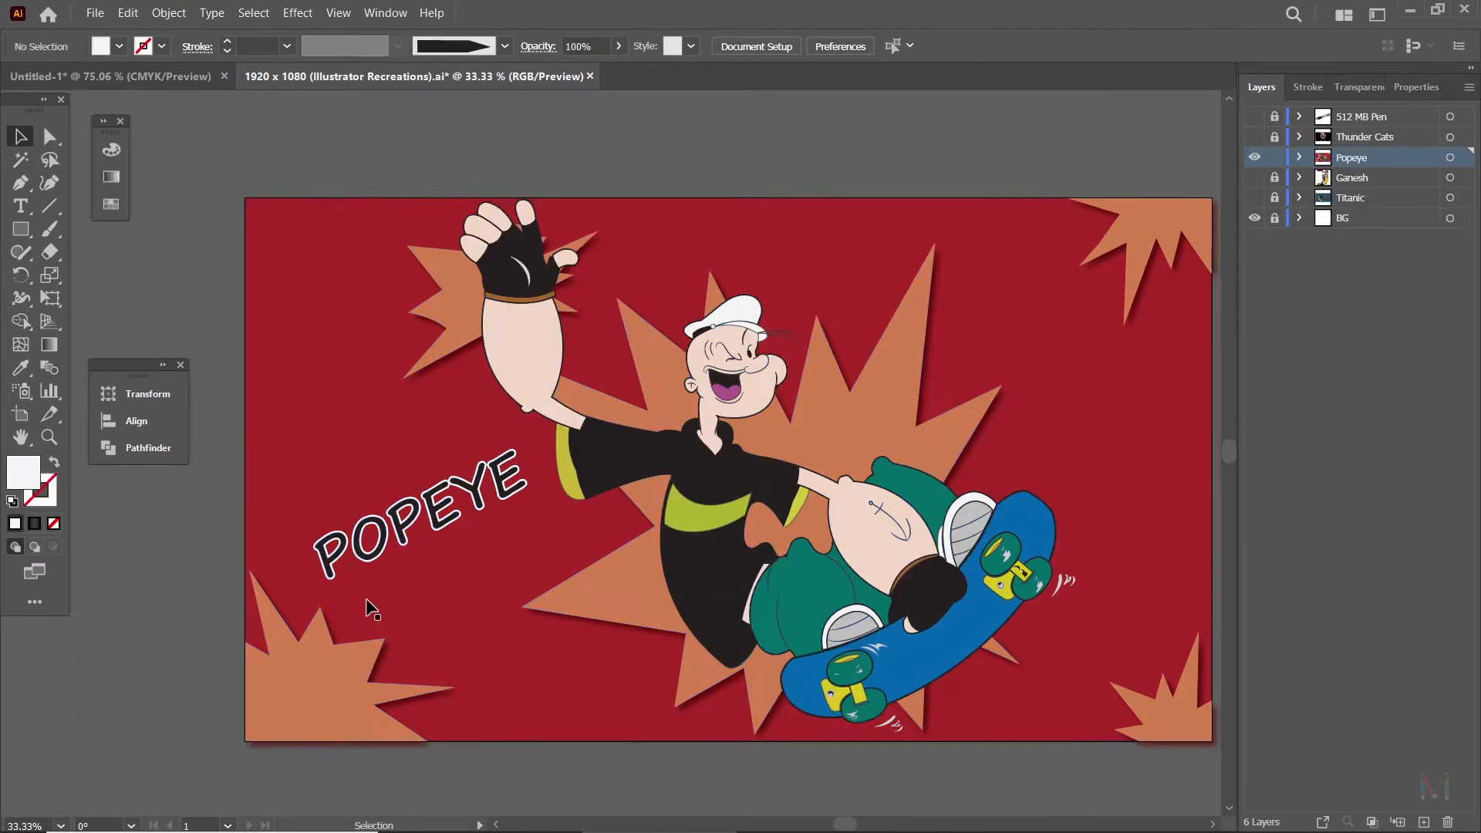
Try moving the POPEYE lettering and a shape of the Popeye figure, undoing each move.
left_click_drag(337, 540, 337, 431)
key("ctrl+z")
left_click_drag(764, 397, 907, 314)
key("ctrl+z")
Lock and hide the Popeye layer, and show and unlock the Ganesh layer.
left_click(1274, 158)
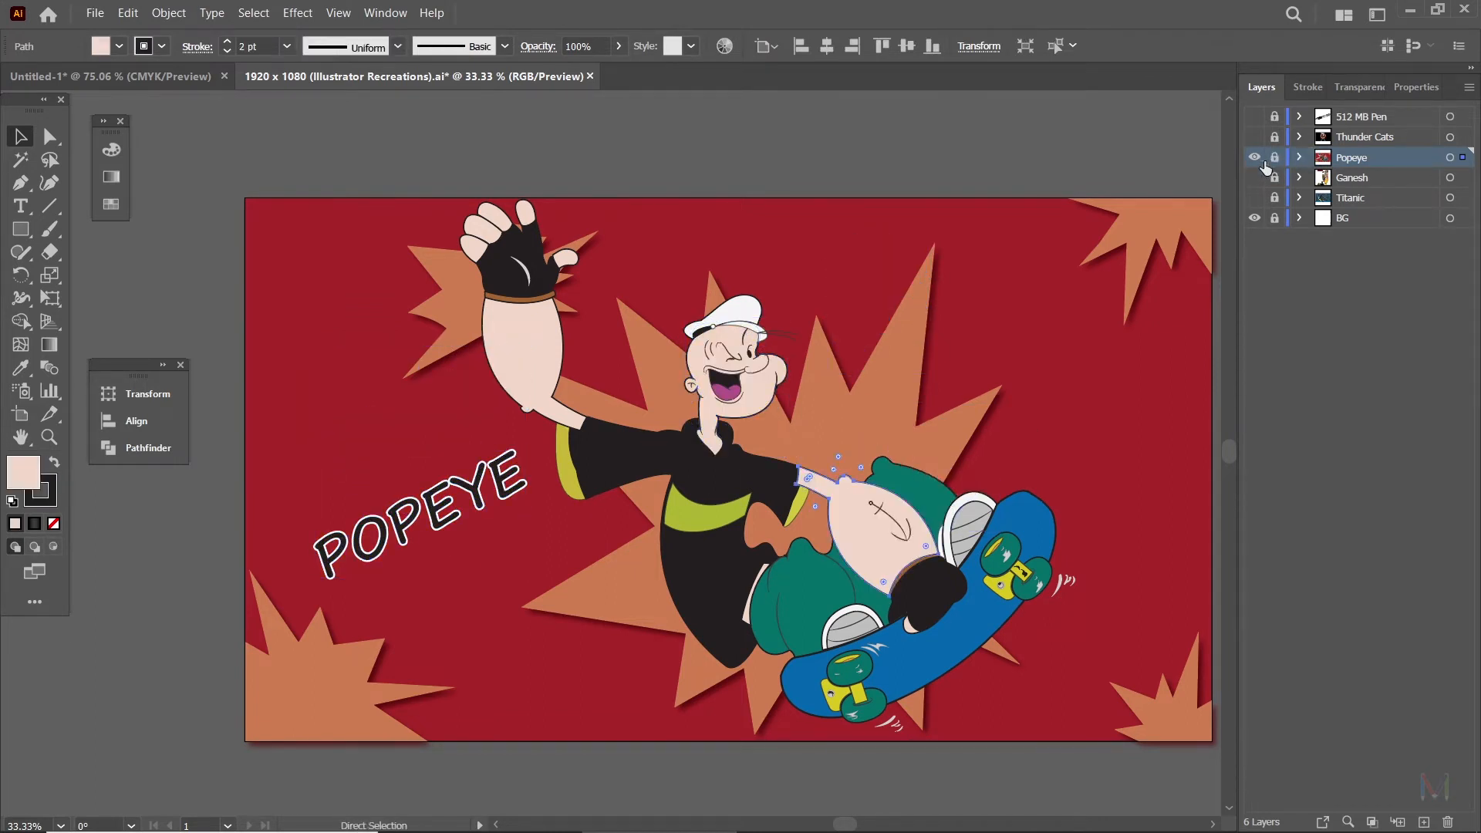
left_click(1255, 158)
left_click(1255, 177)
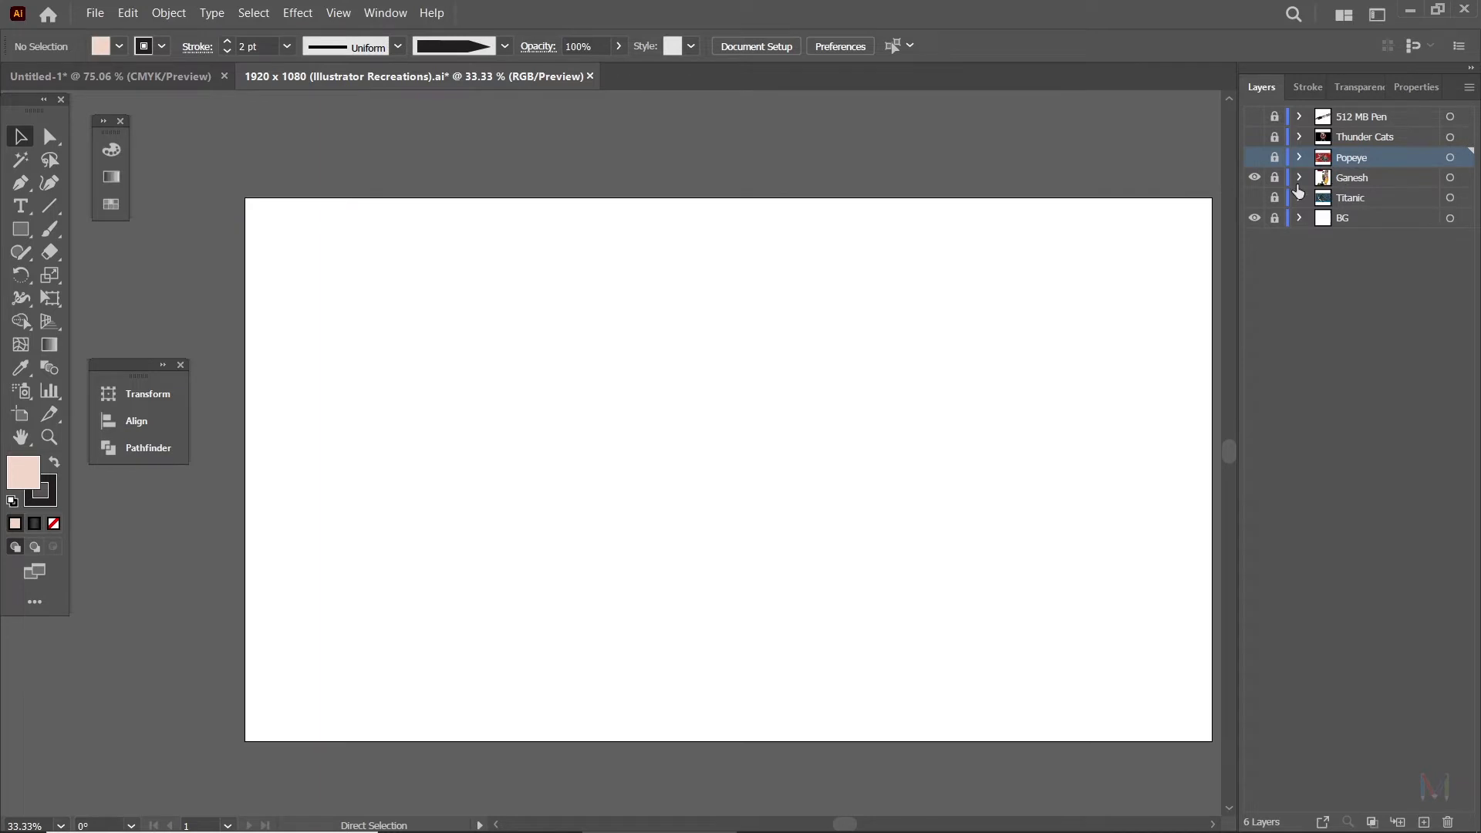
left_click(1307, 185)
Select all the Ganesh artwork to inspect its paths, clear the selection and examine the illustration's details up close.
left_click_drag(475, 199, 1060, 755)
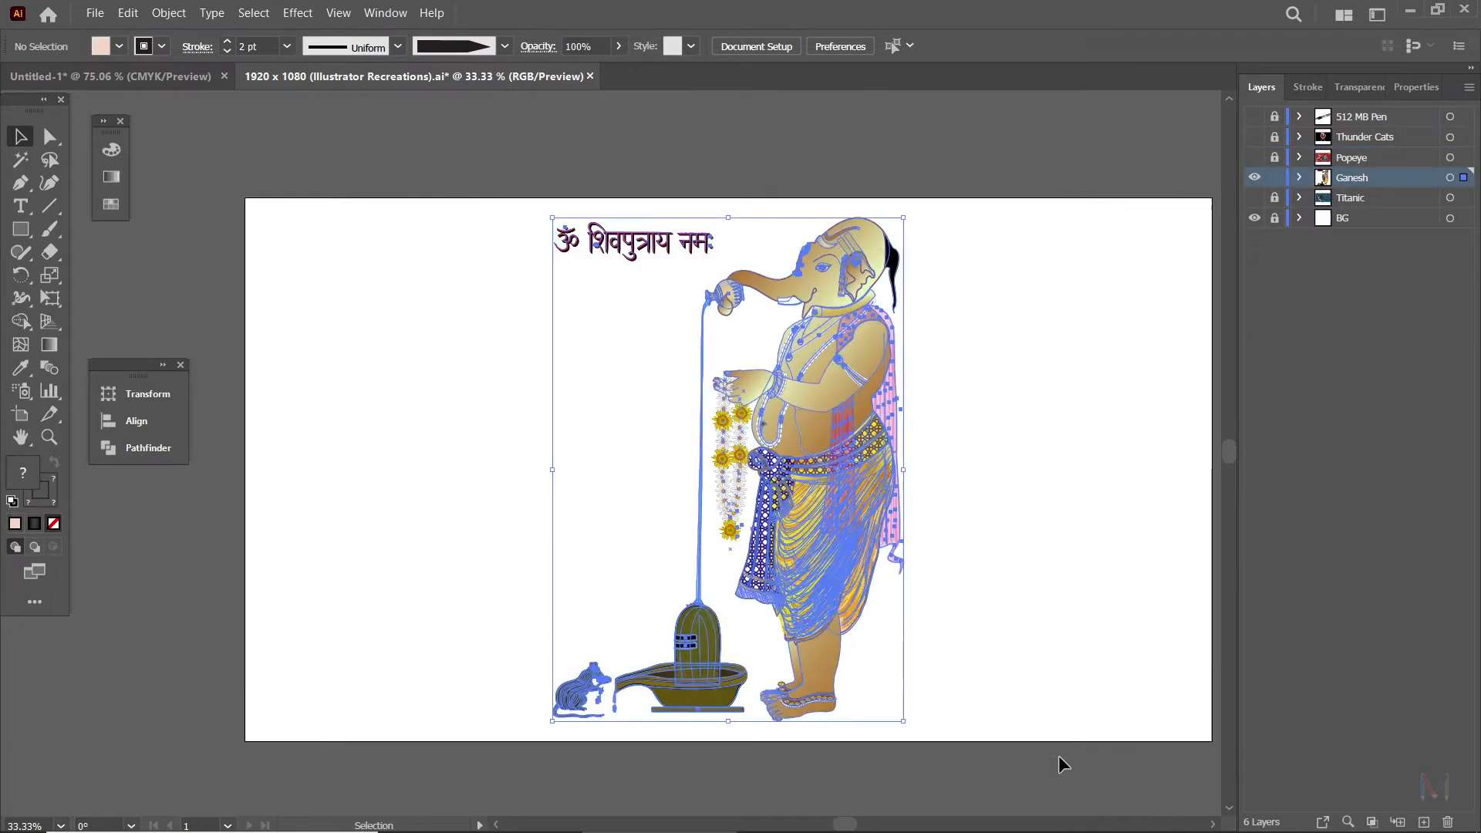
left_click(864, 773)
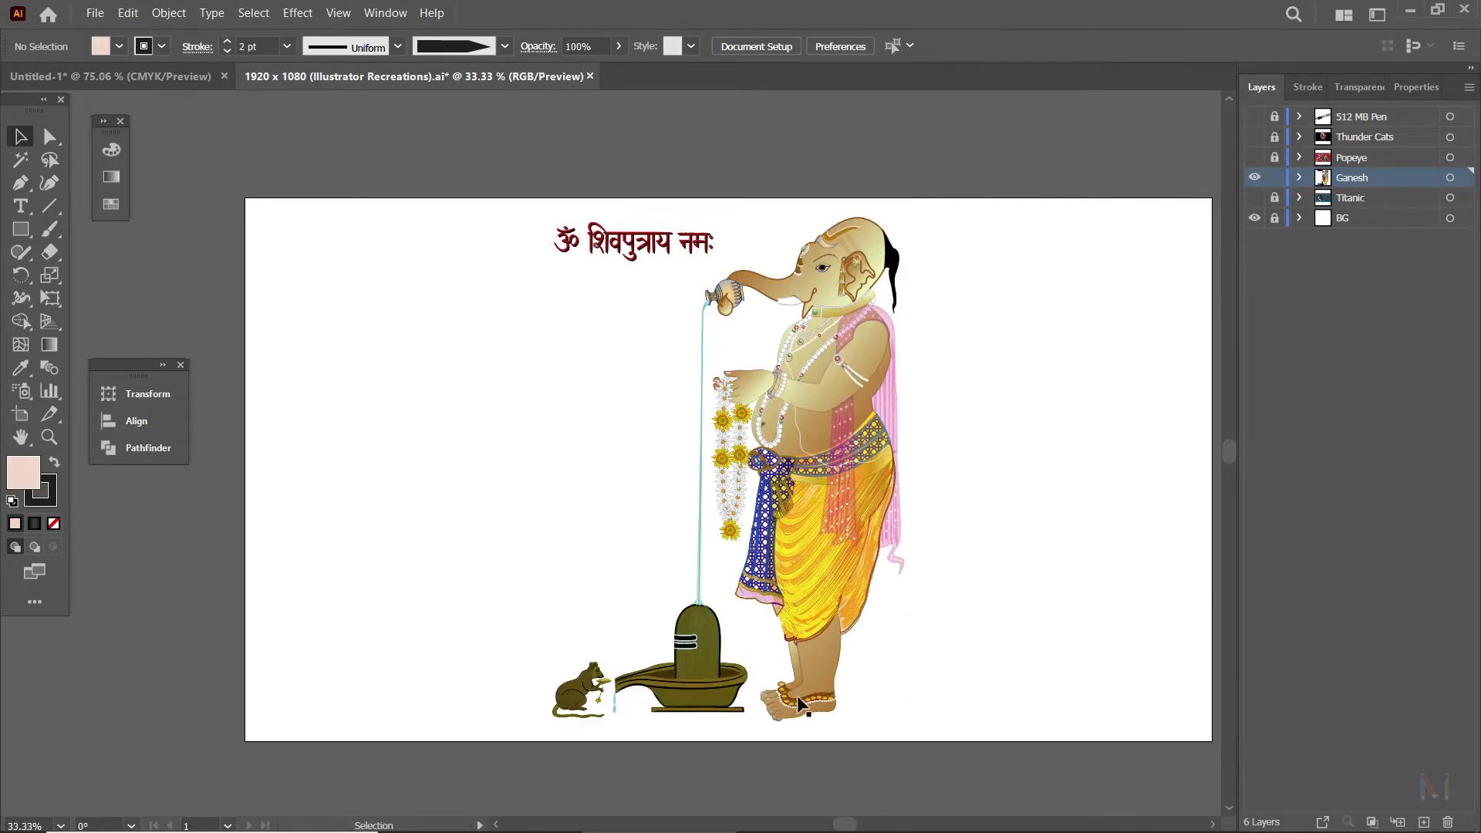
key("ctrl+equal")
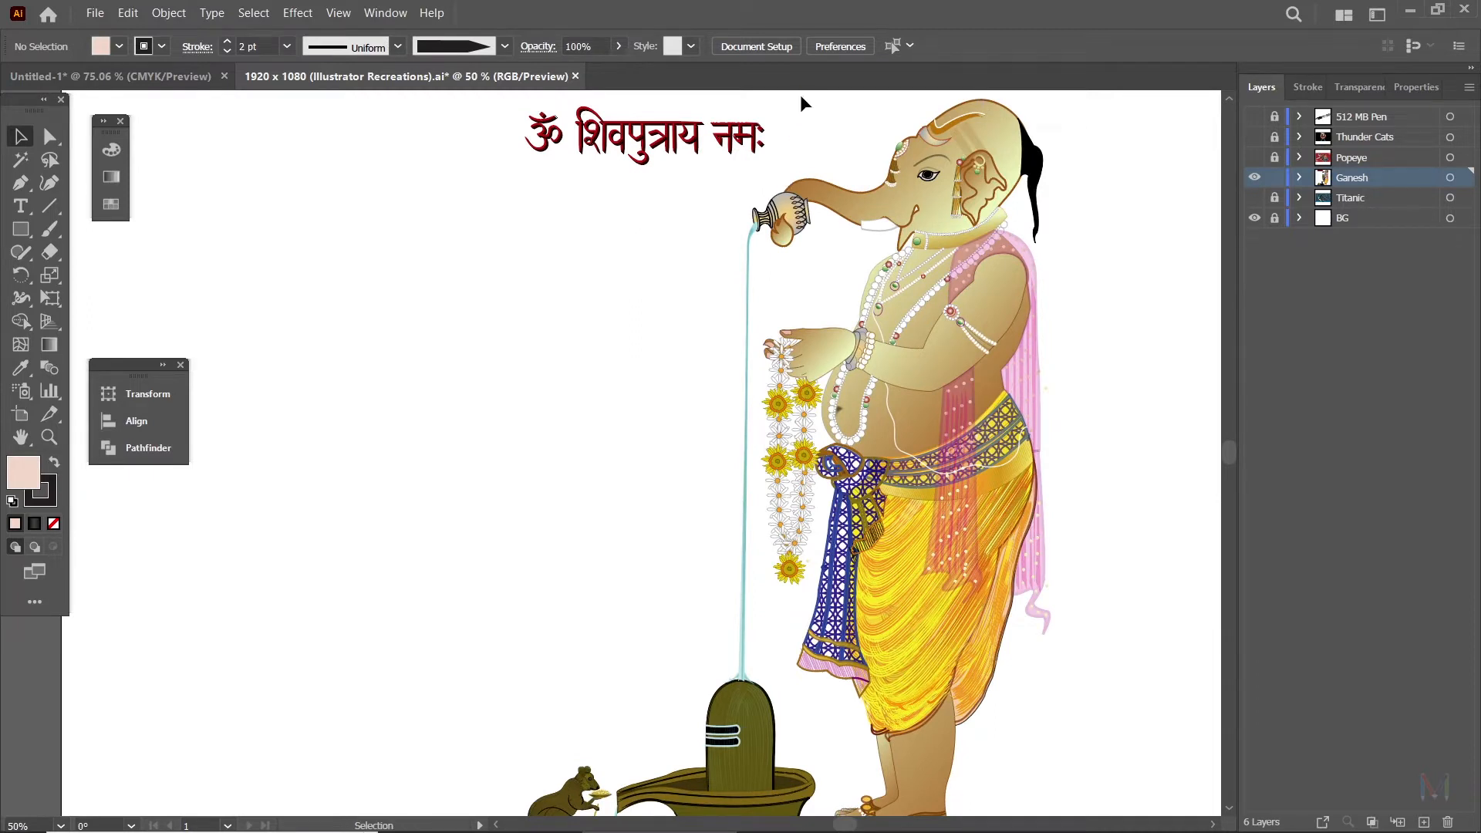
left_click_drag(791, 192, 760, 181)
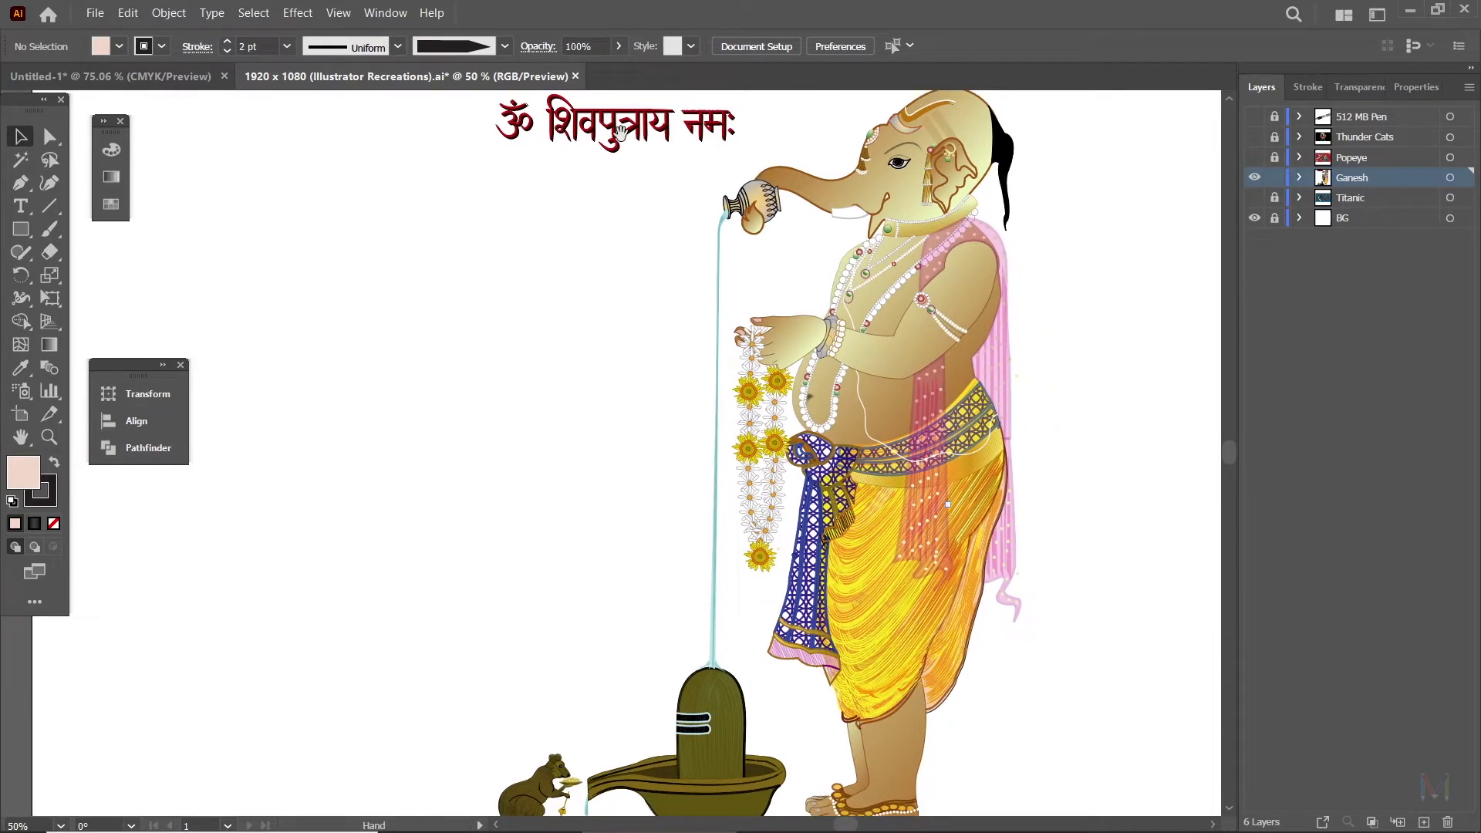
left_click_drag(711, 417, 604, 314)
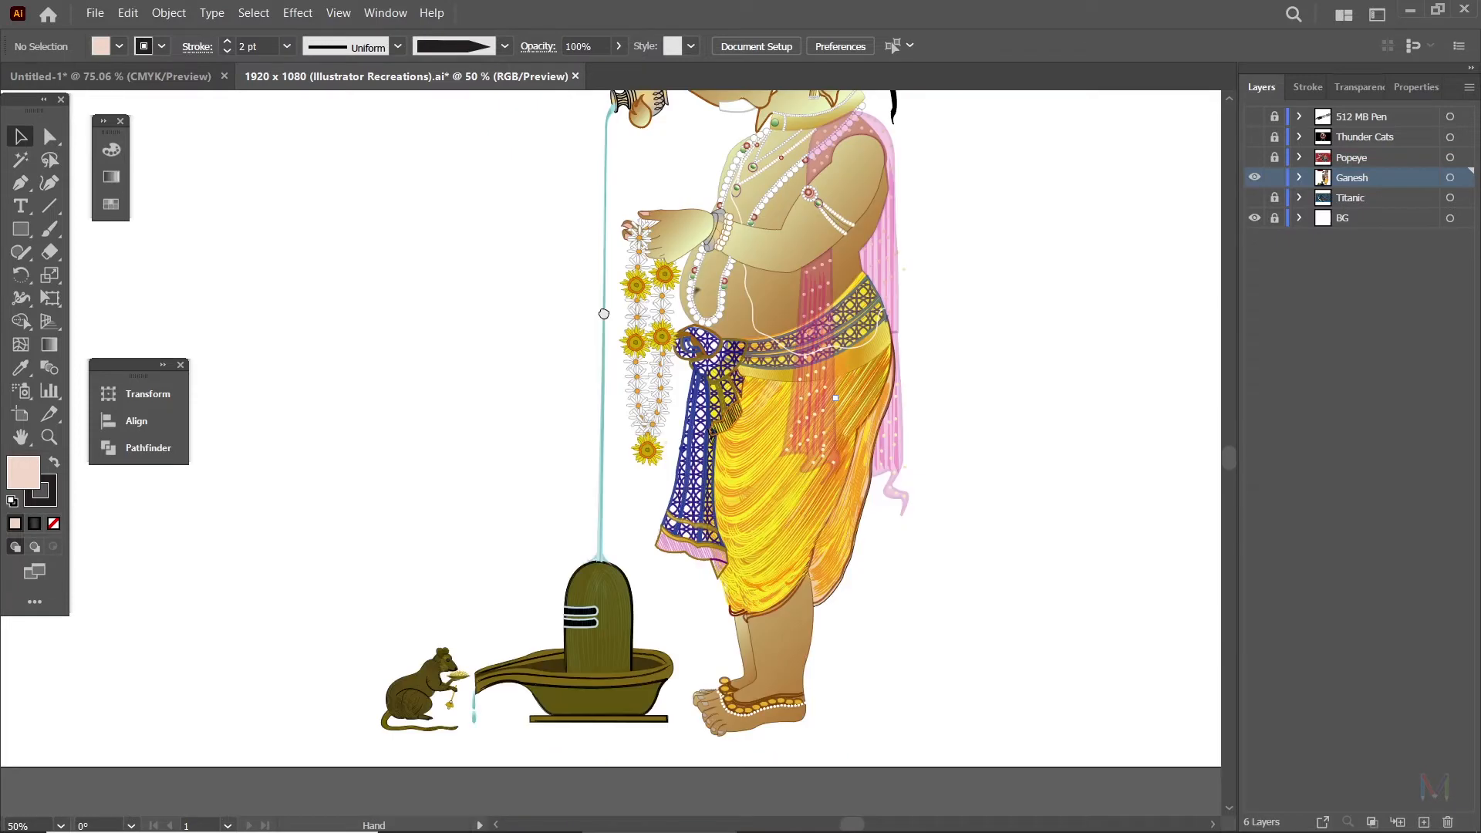
left_click_drag(688, 350, 703, 424)
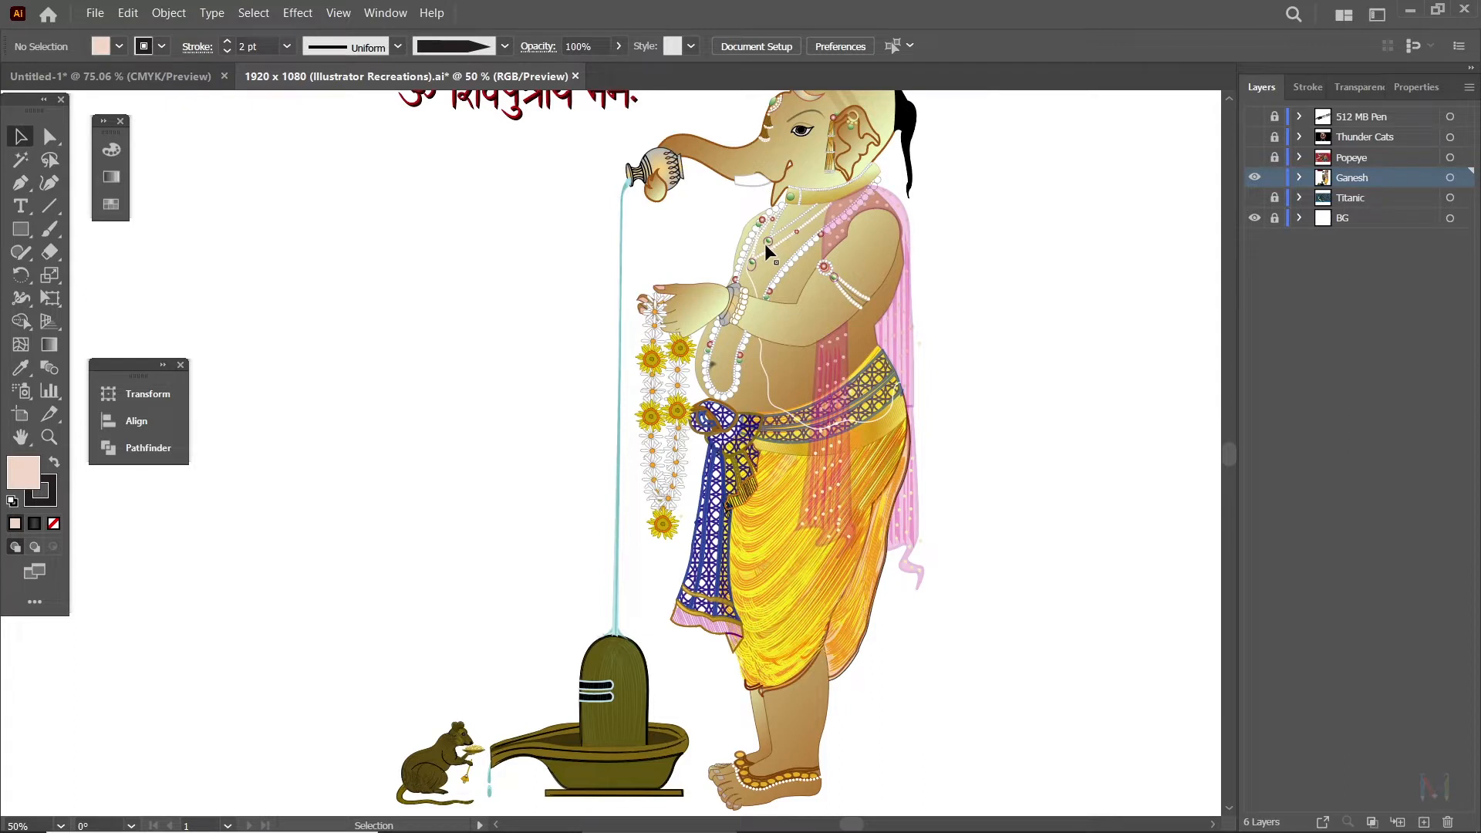
scroll(698, 474, "down", 2)
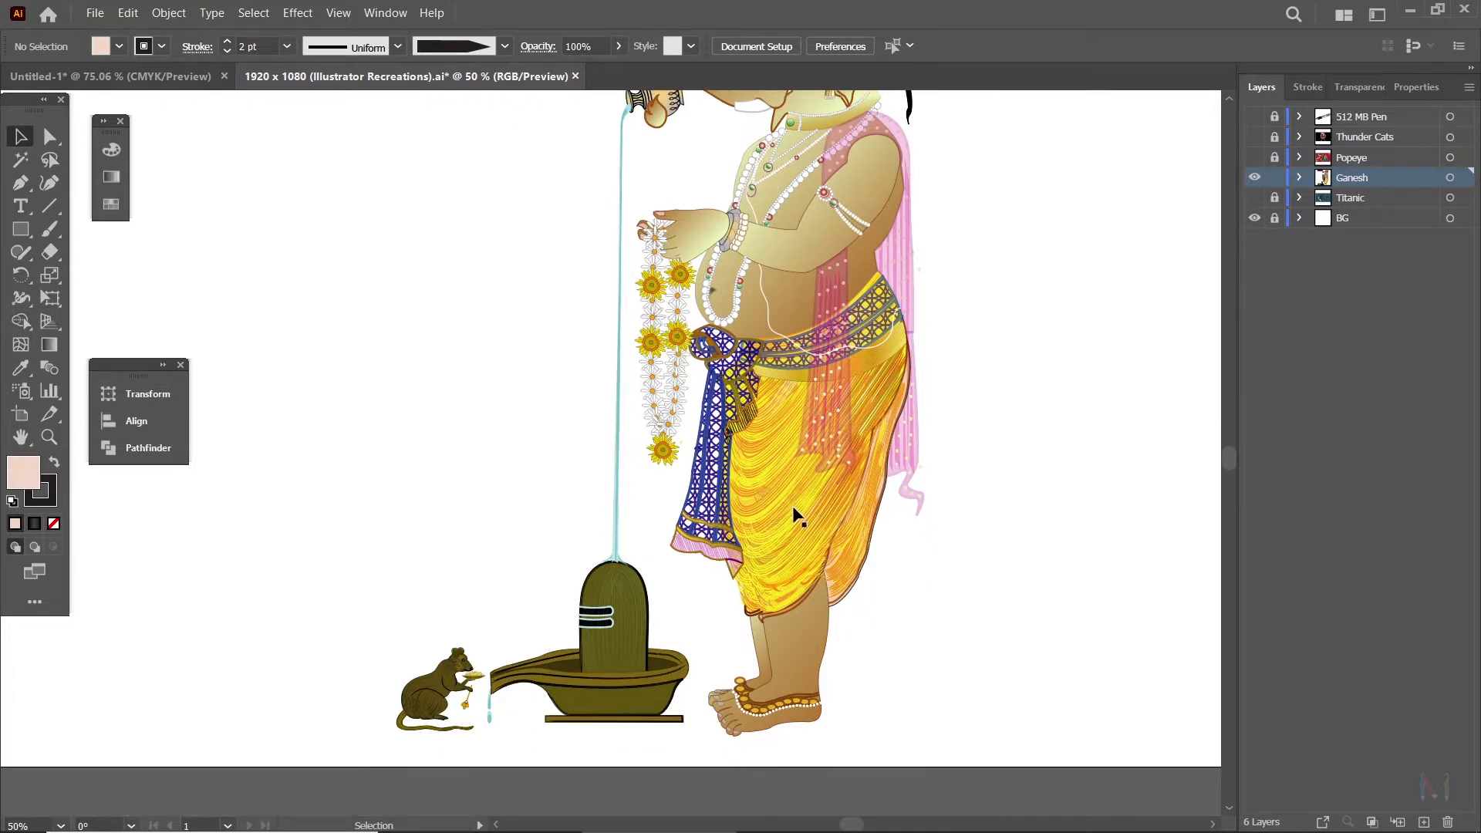
scroll(783, 468, "up", 4)
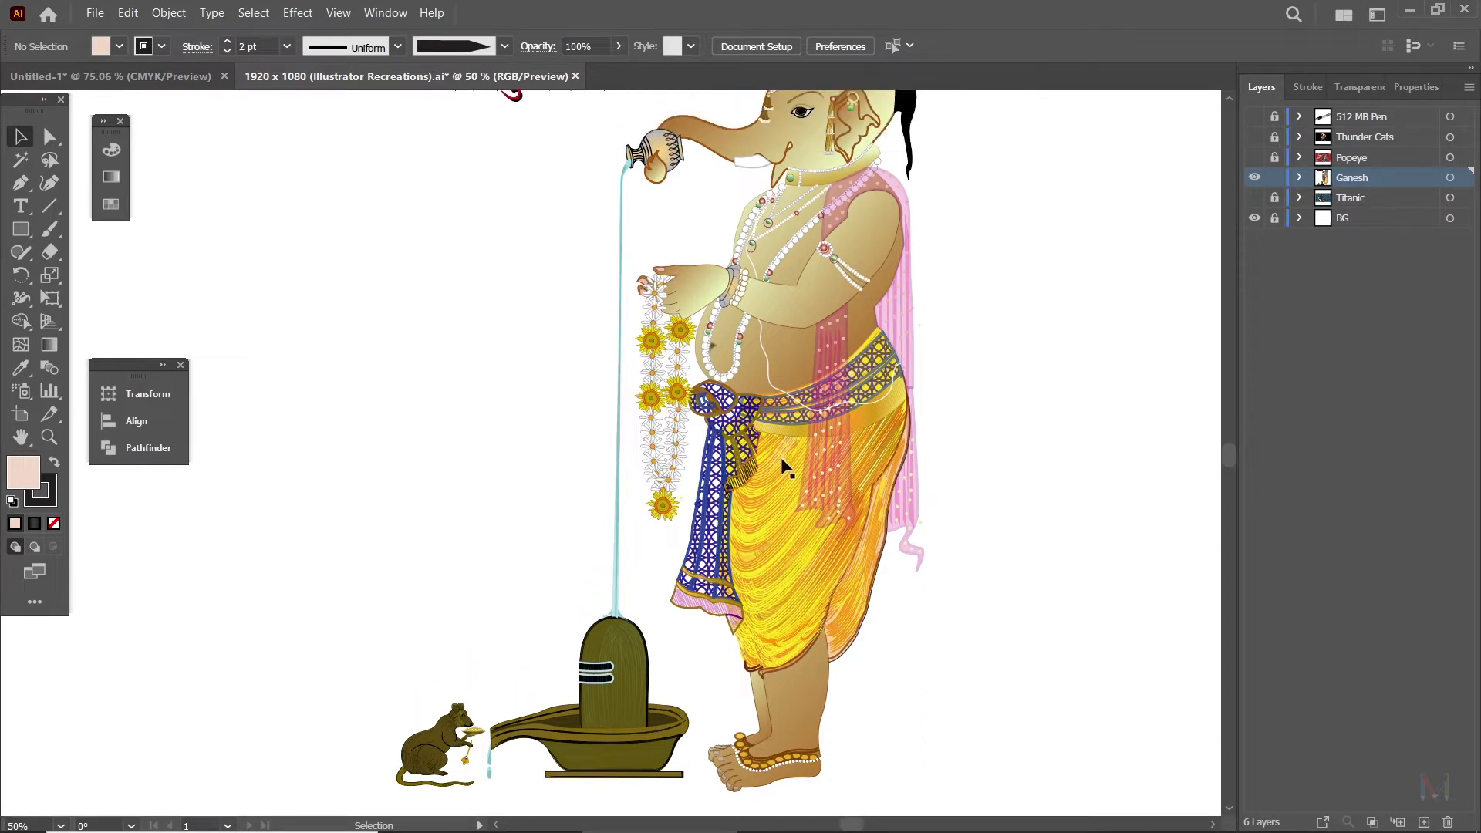
Lock and hide the Ganesh layer, and show, unlock and activate the Titanic layer.
left_click(1278, 182)
key("ctrl+0")
left_click(1254, 179)
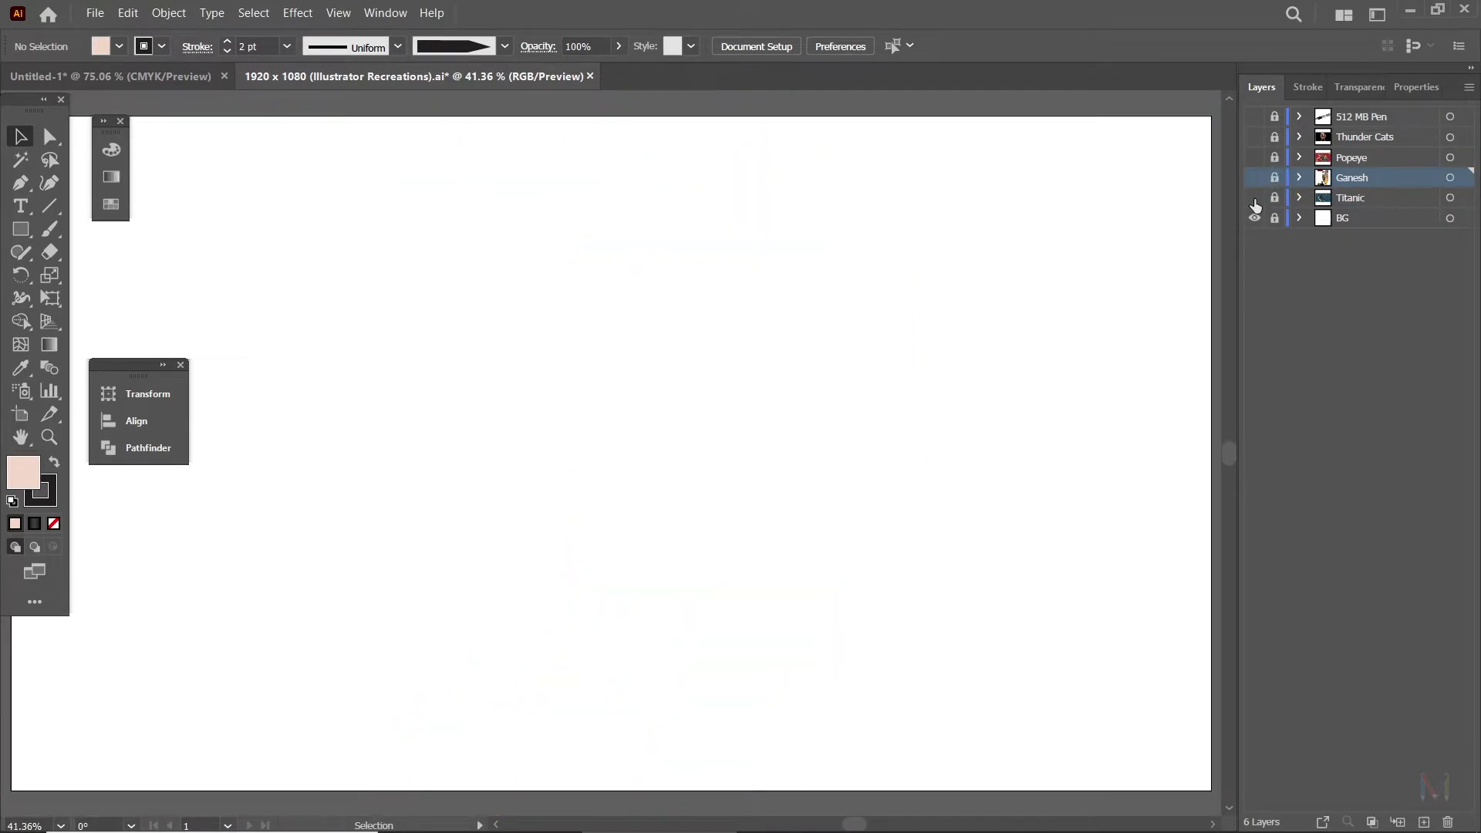
left_click(1255, 198)
left_click(1274, 198)
left_click(1350, 200)
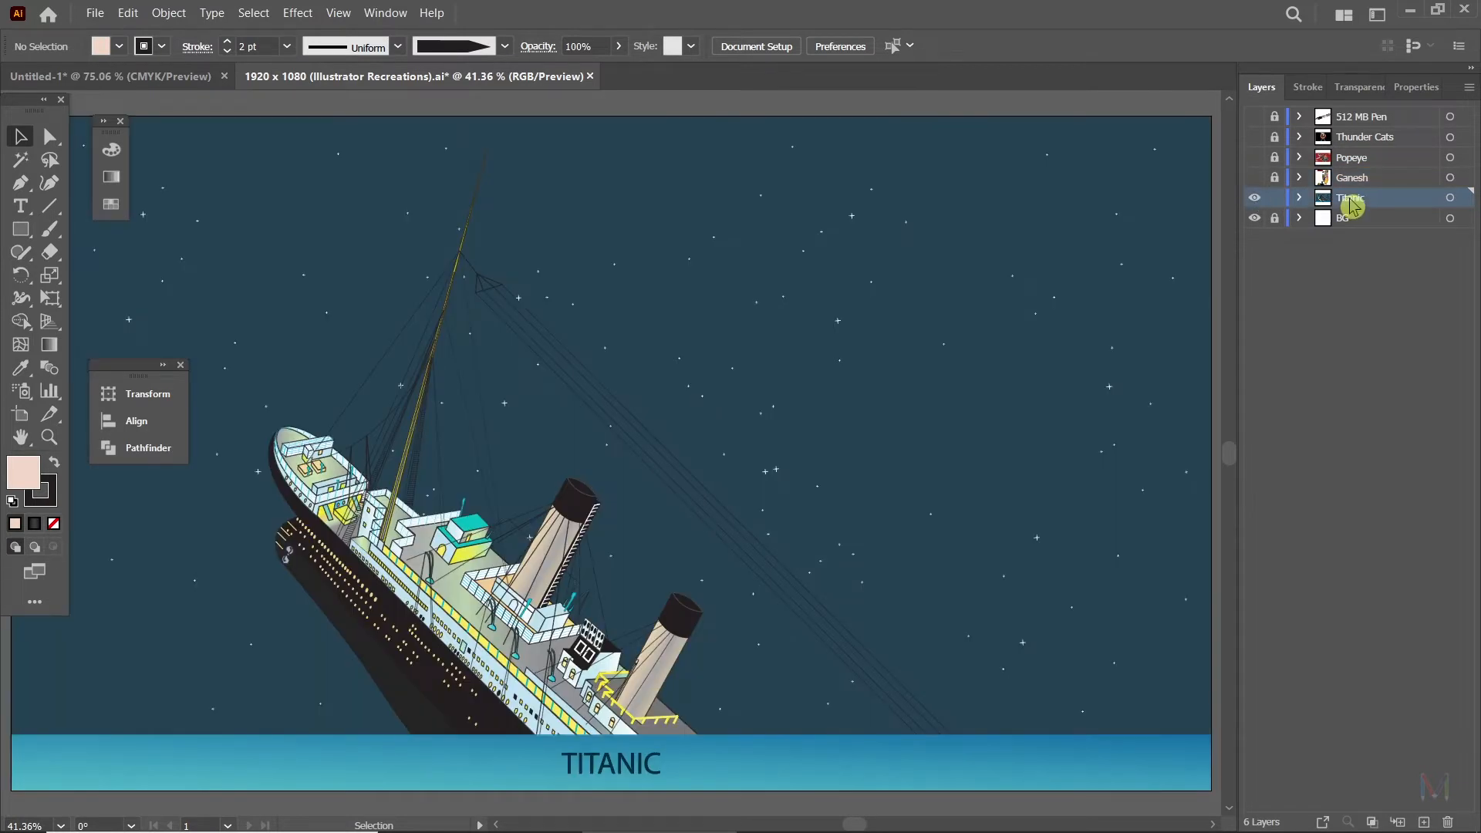
Examine the complete Titanic illustration without panels, then select all its artwork to inspect the paths and clear the selection.
key("Tab")
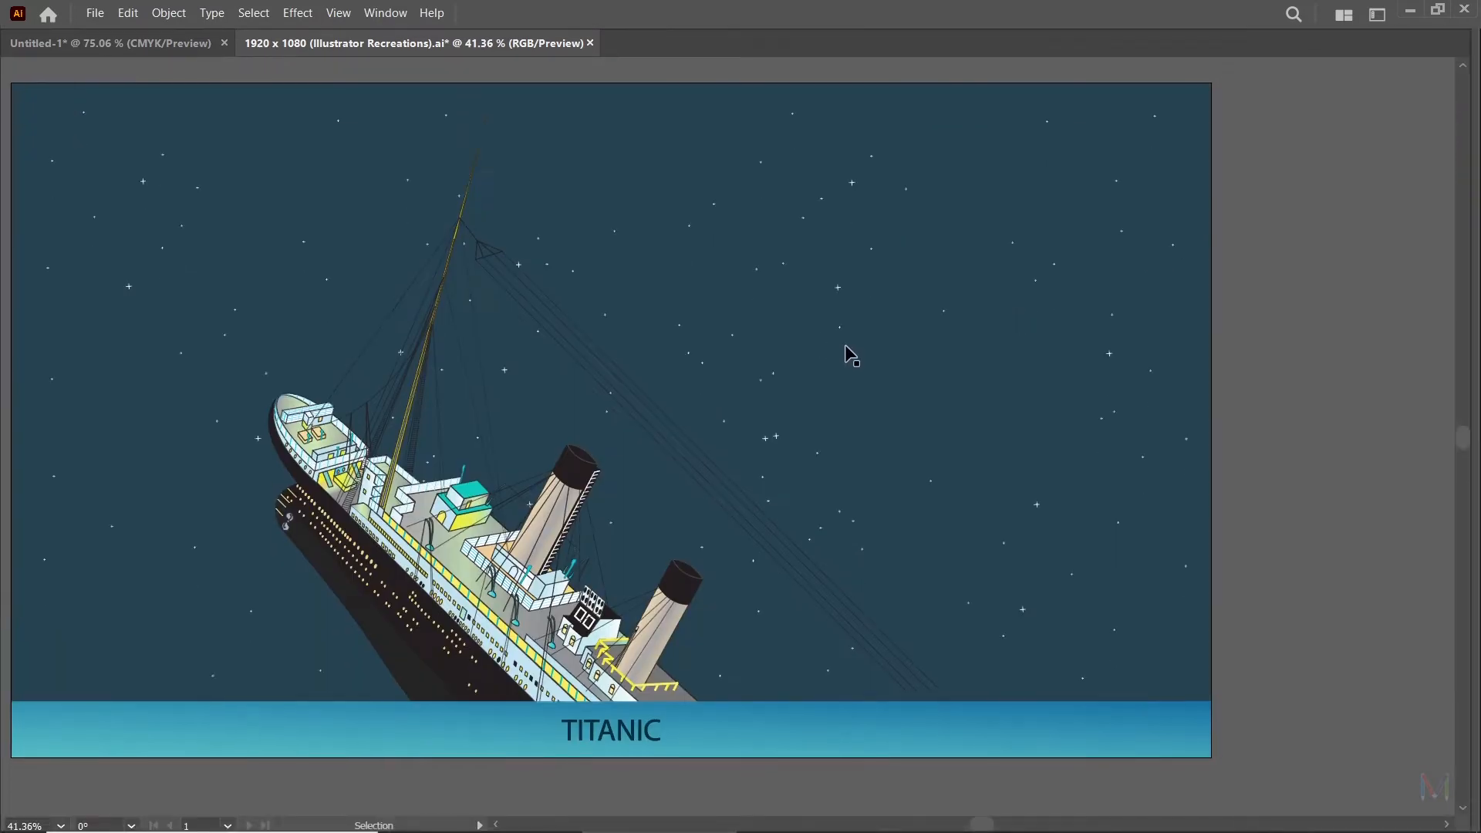
key("ctrl+0")
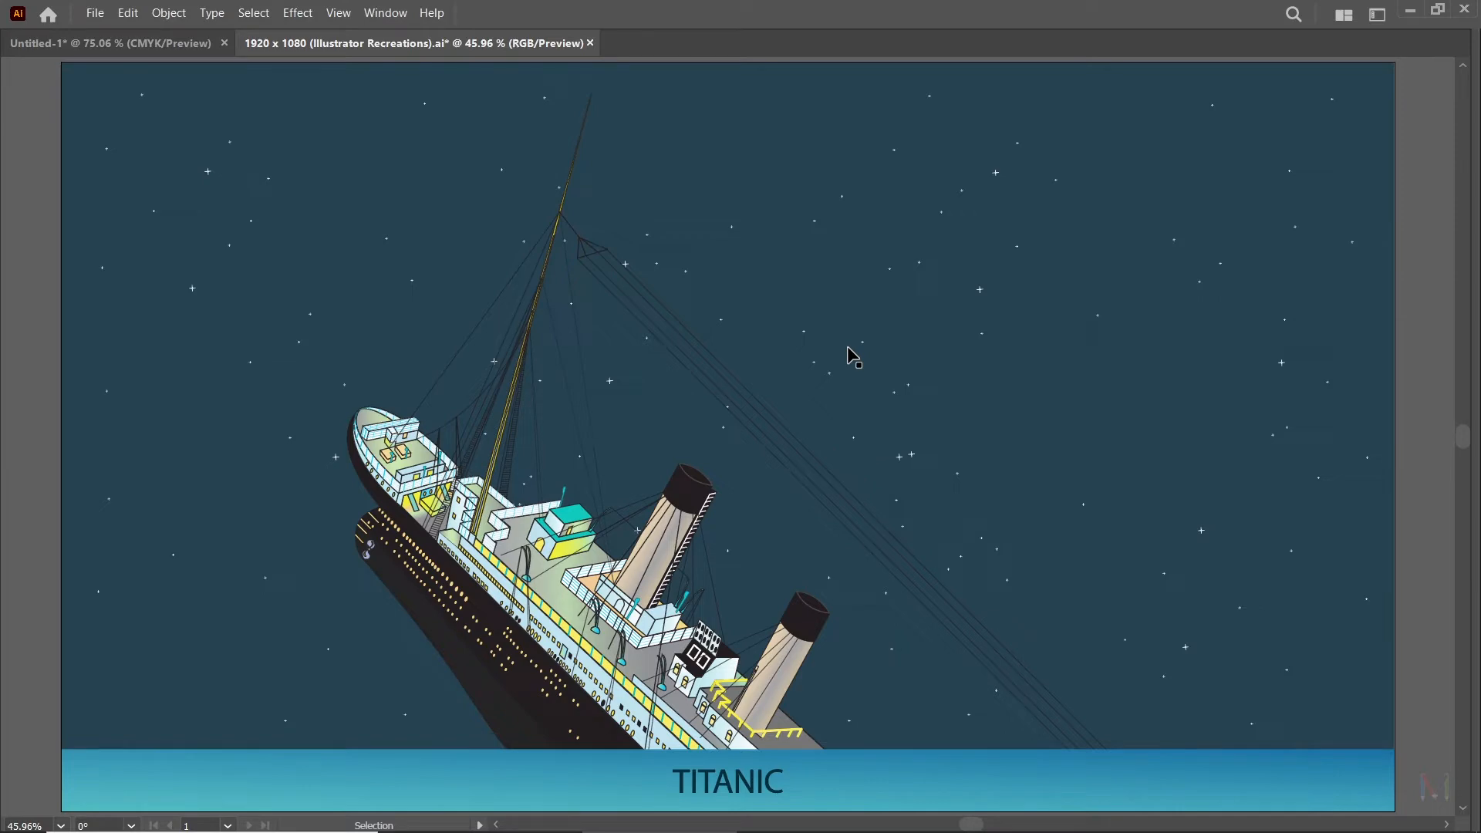
key("Tab")
left_click_drag(765, 432, 1011, 343)
key("ctrl+a")
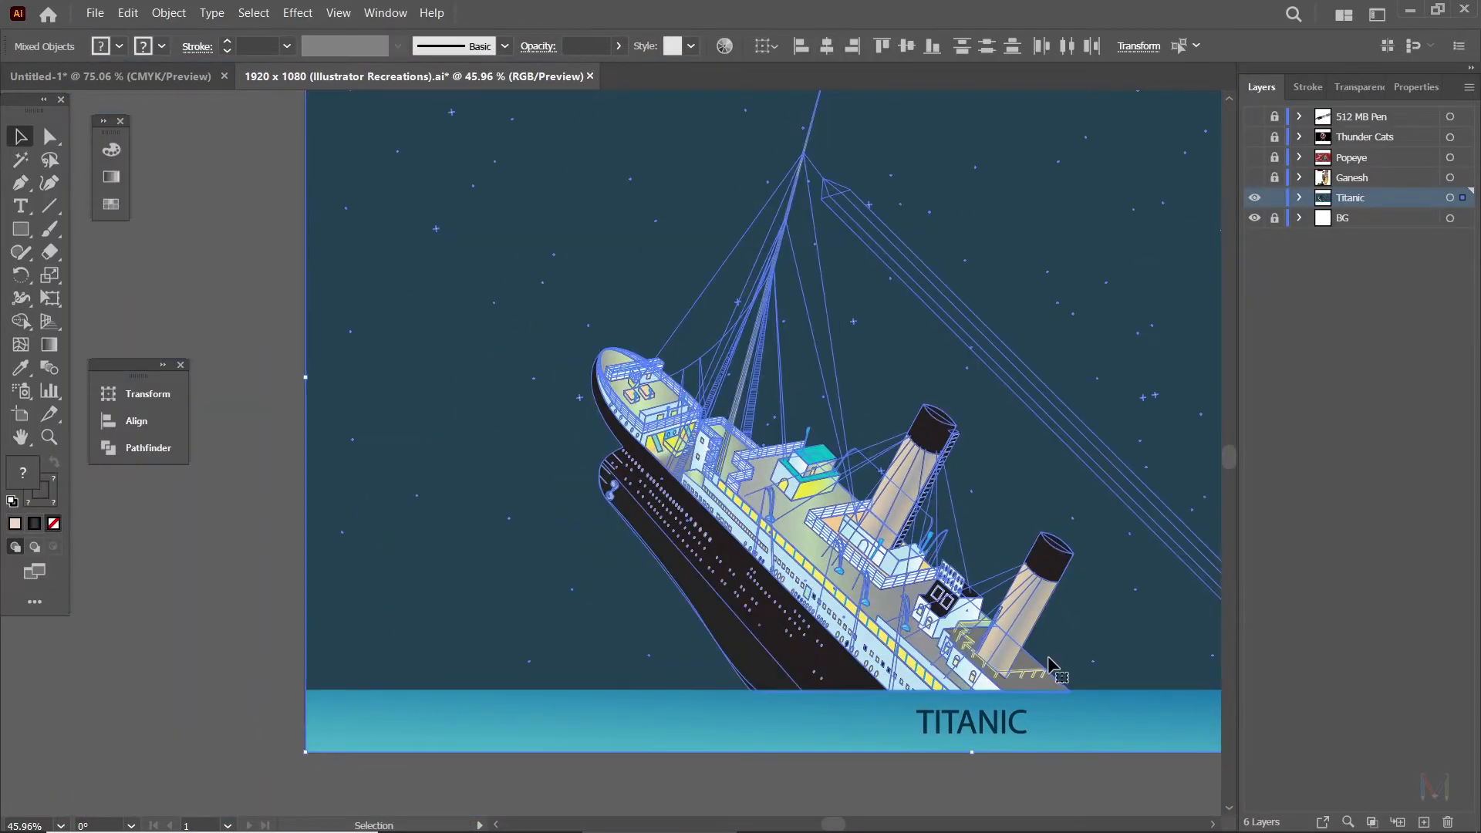
left_click(250, 369)
Select the Titanic ship group in the illustration to inspect its paths.
left_click_drag(693, 335, 529, 470)
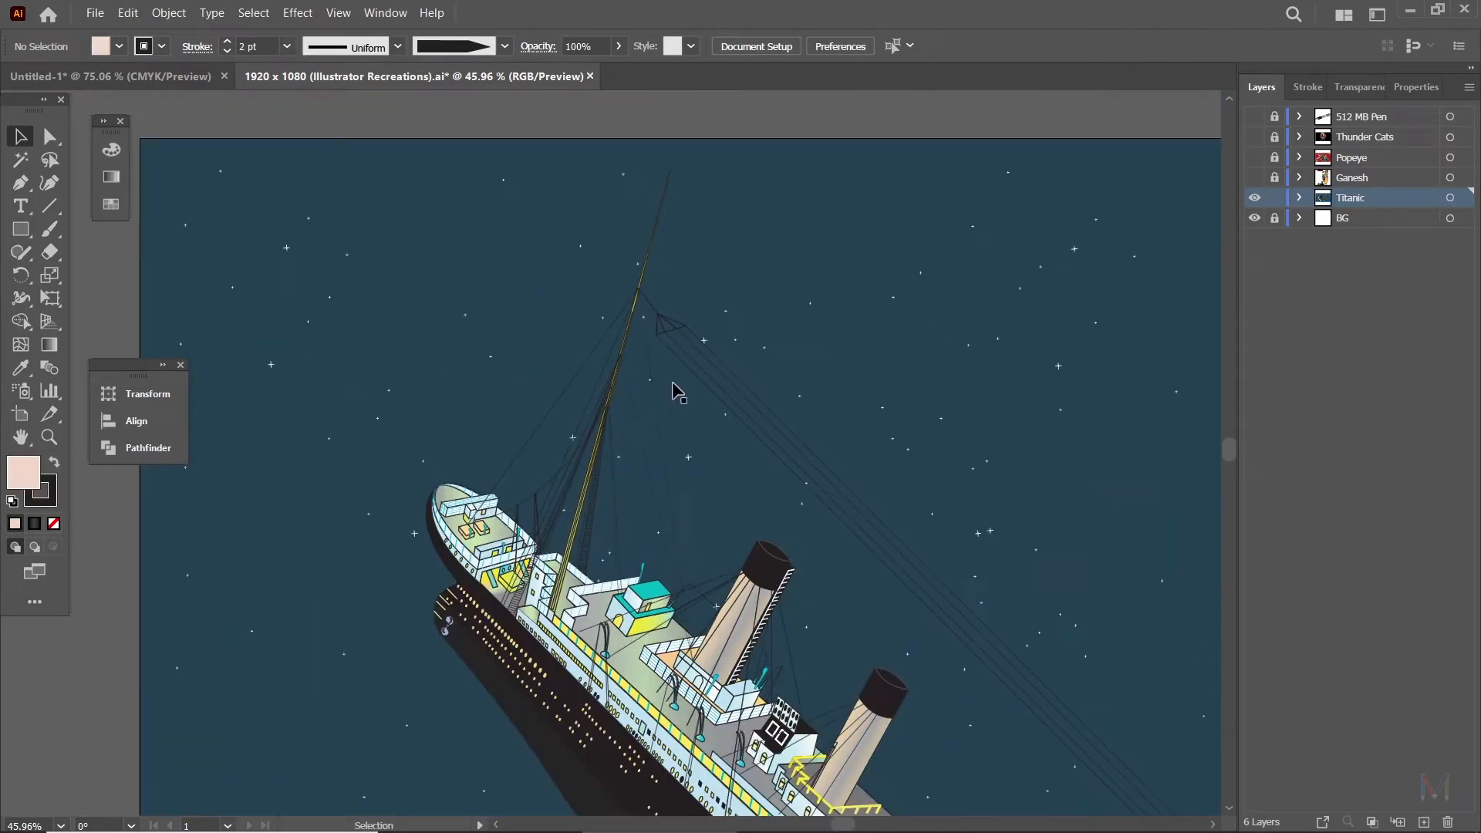
left_click(705, 373)
left_click(588, 464)
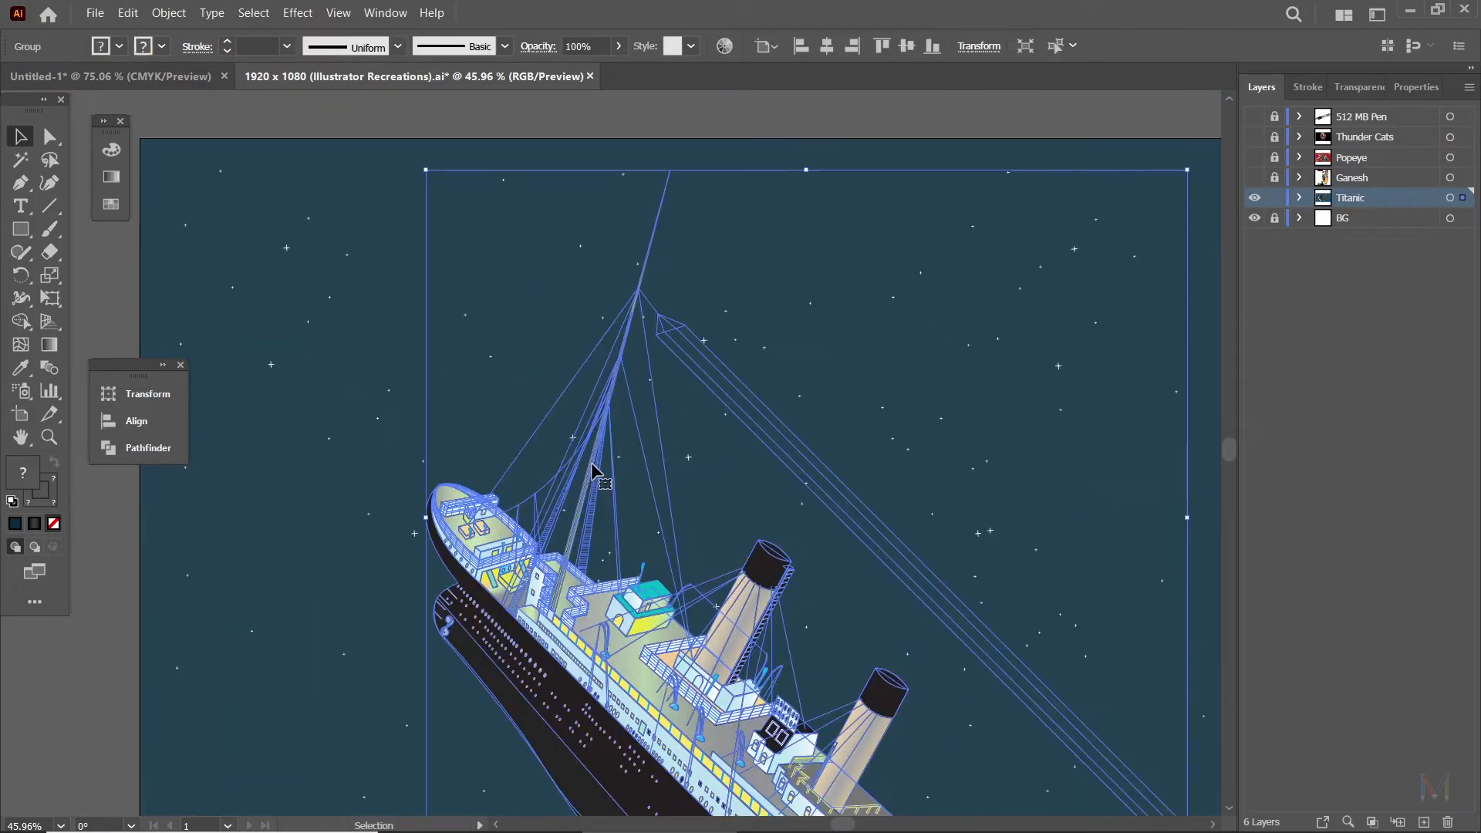
Lock and hide the Titanic layer, and show the 512 MB Pen layer to examine the complete pen illustration.
left_click(1274, 197)
left_click(1254, 198)
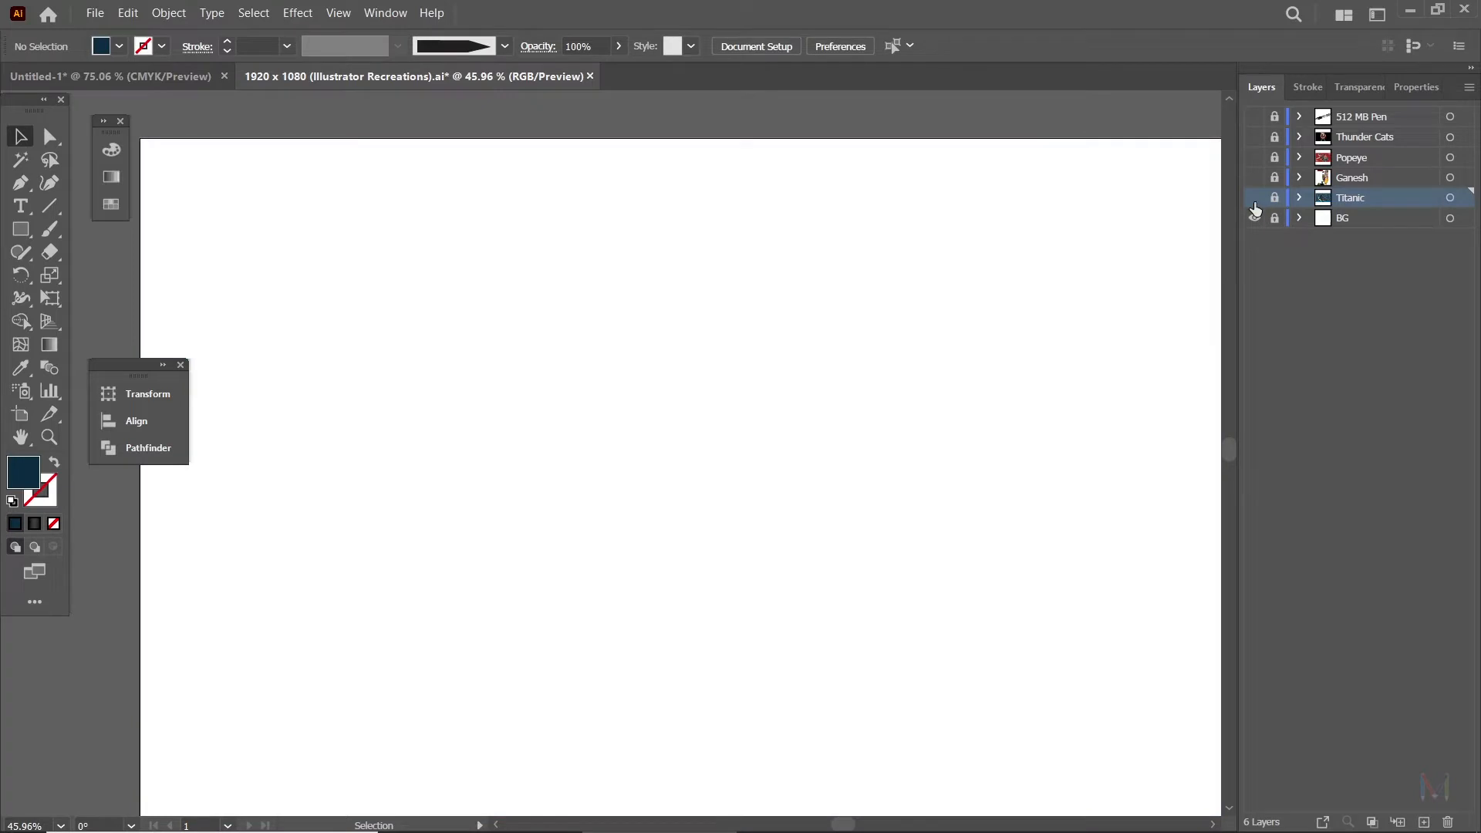
key("ctrl+0")
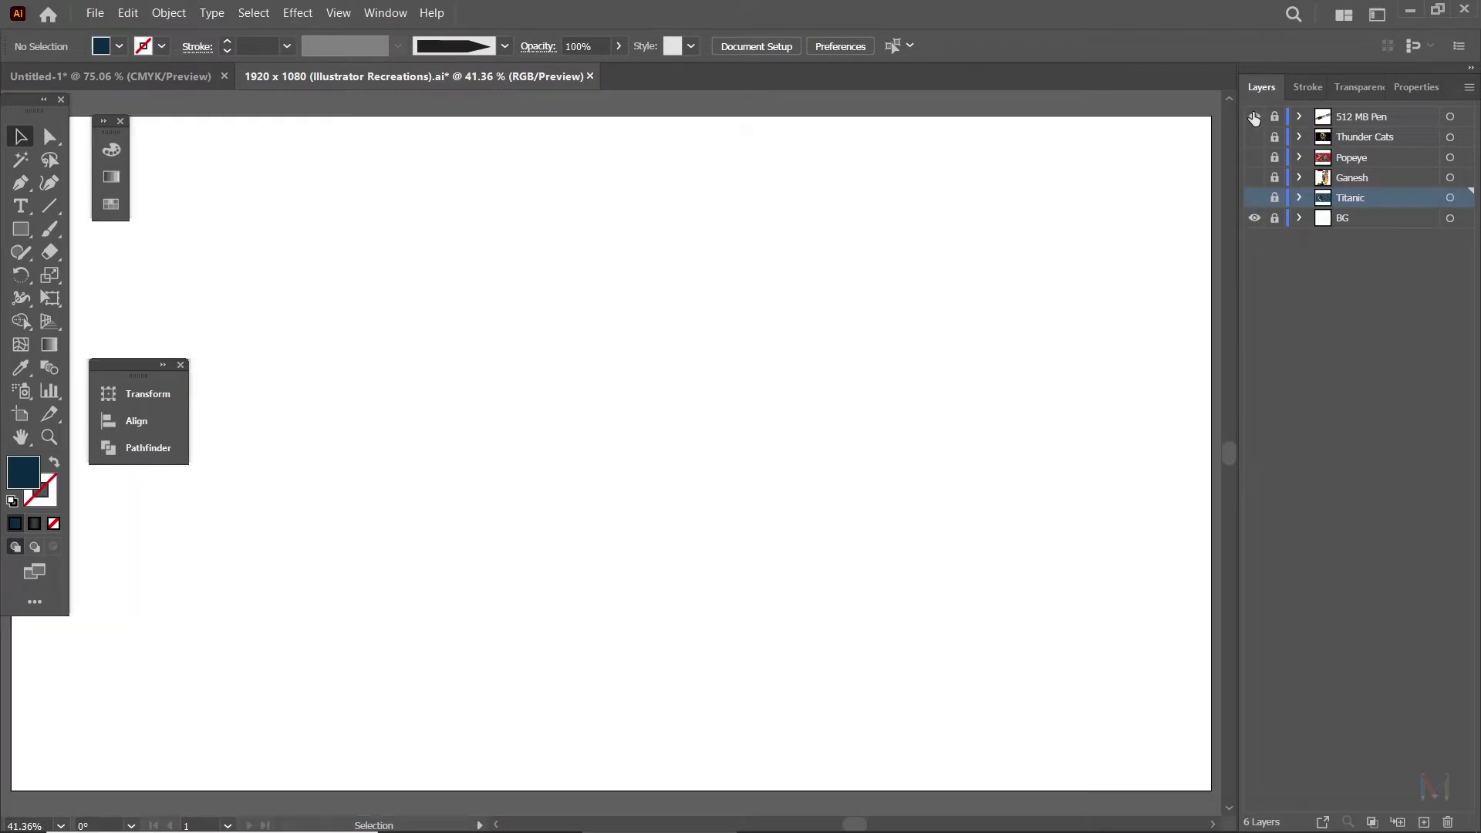
left_click(1254, 116)
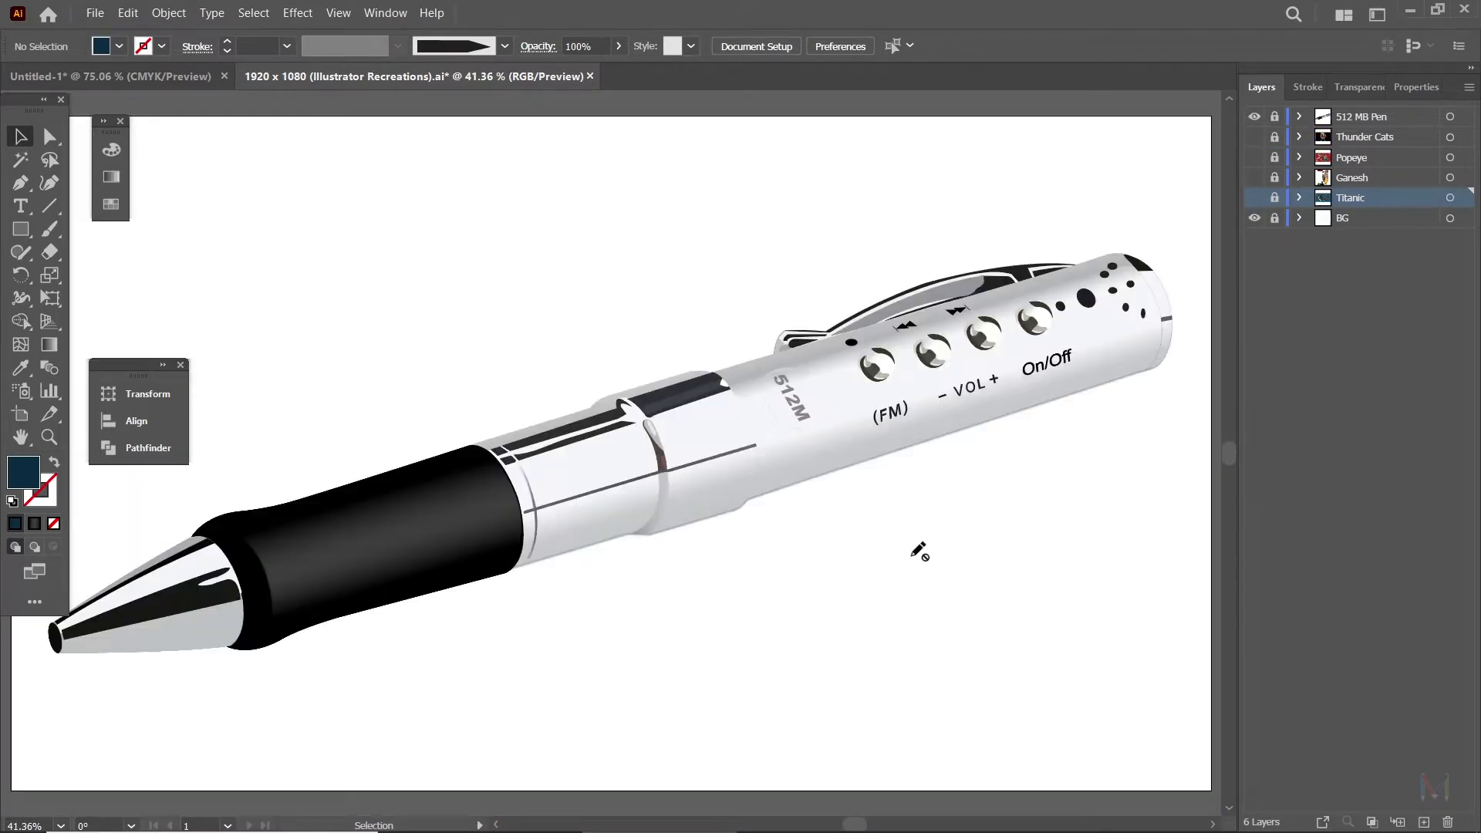
key("Tab")
left_click_drag(913, 553, 989, 564)
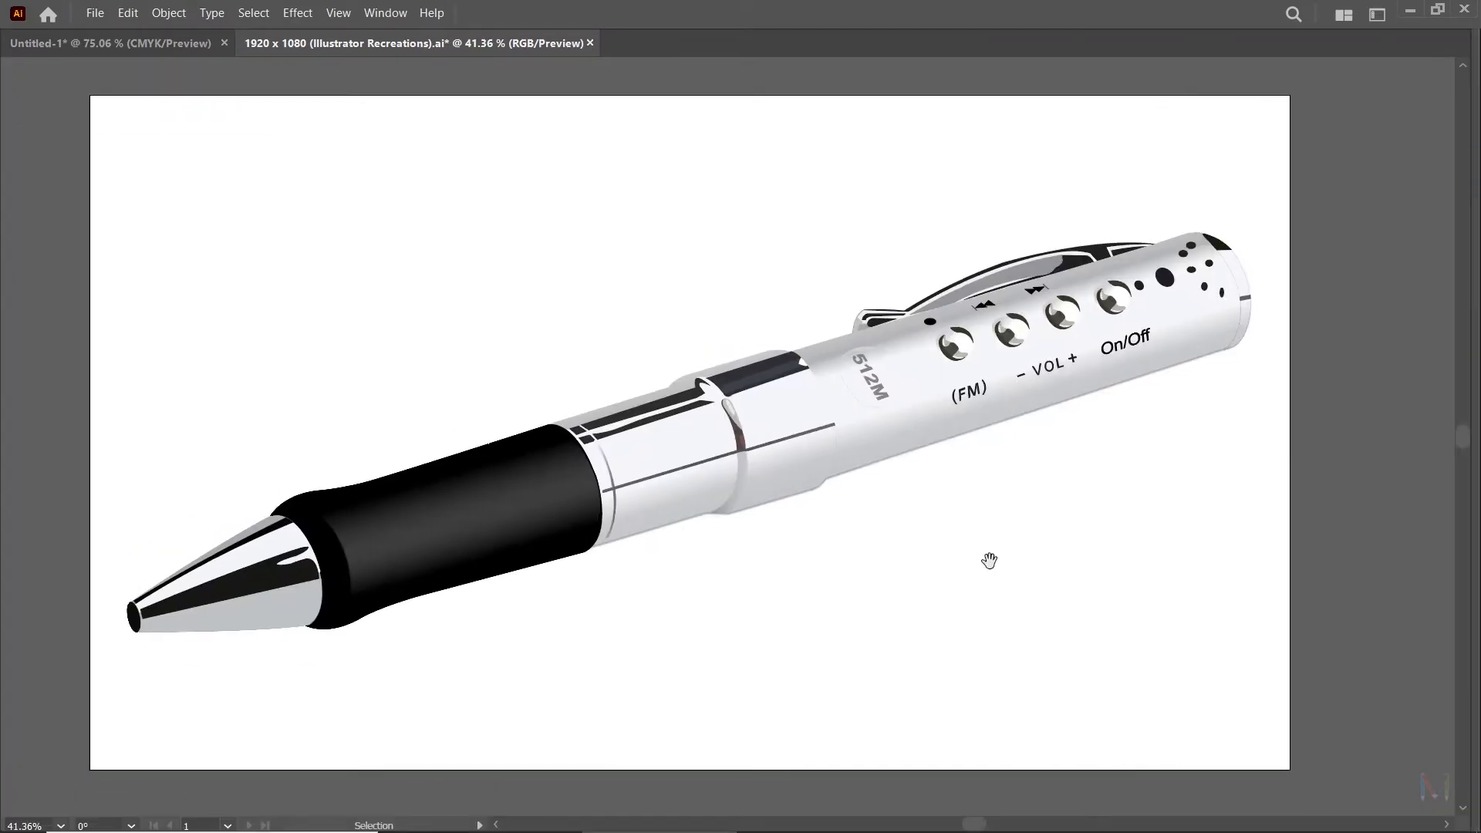
Close the 1920 x 1080 (Illustrator Recreations).ai document without saving its changes and restore the hidden panels in Untitled-1.
key("ctrl+w")
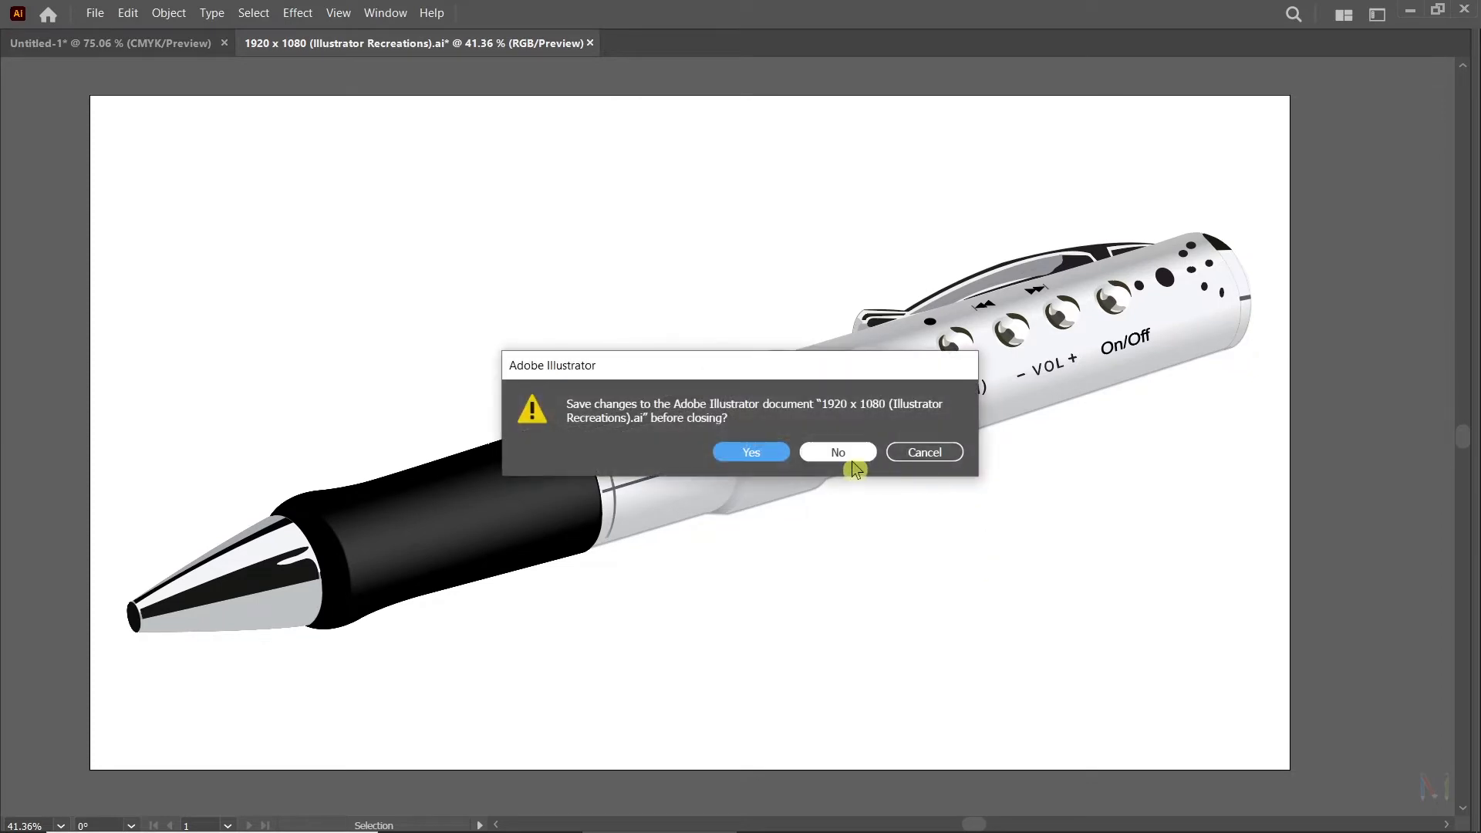
left_click(848, 456)
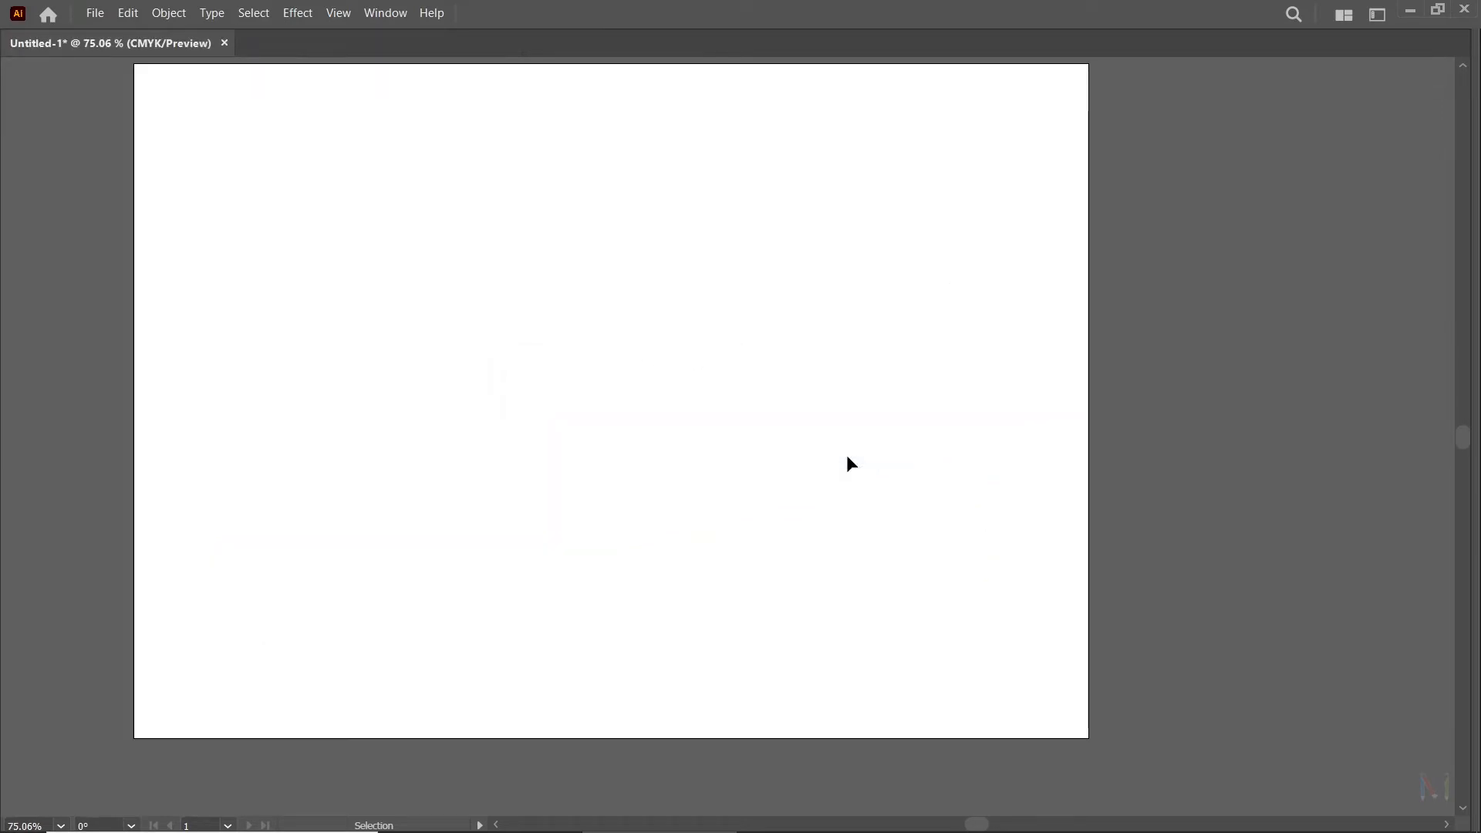
key("Tab")
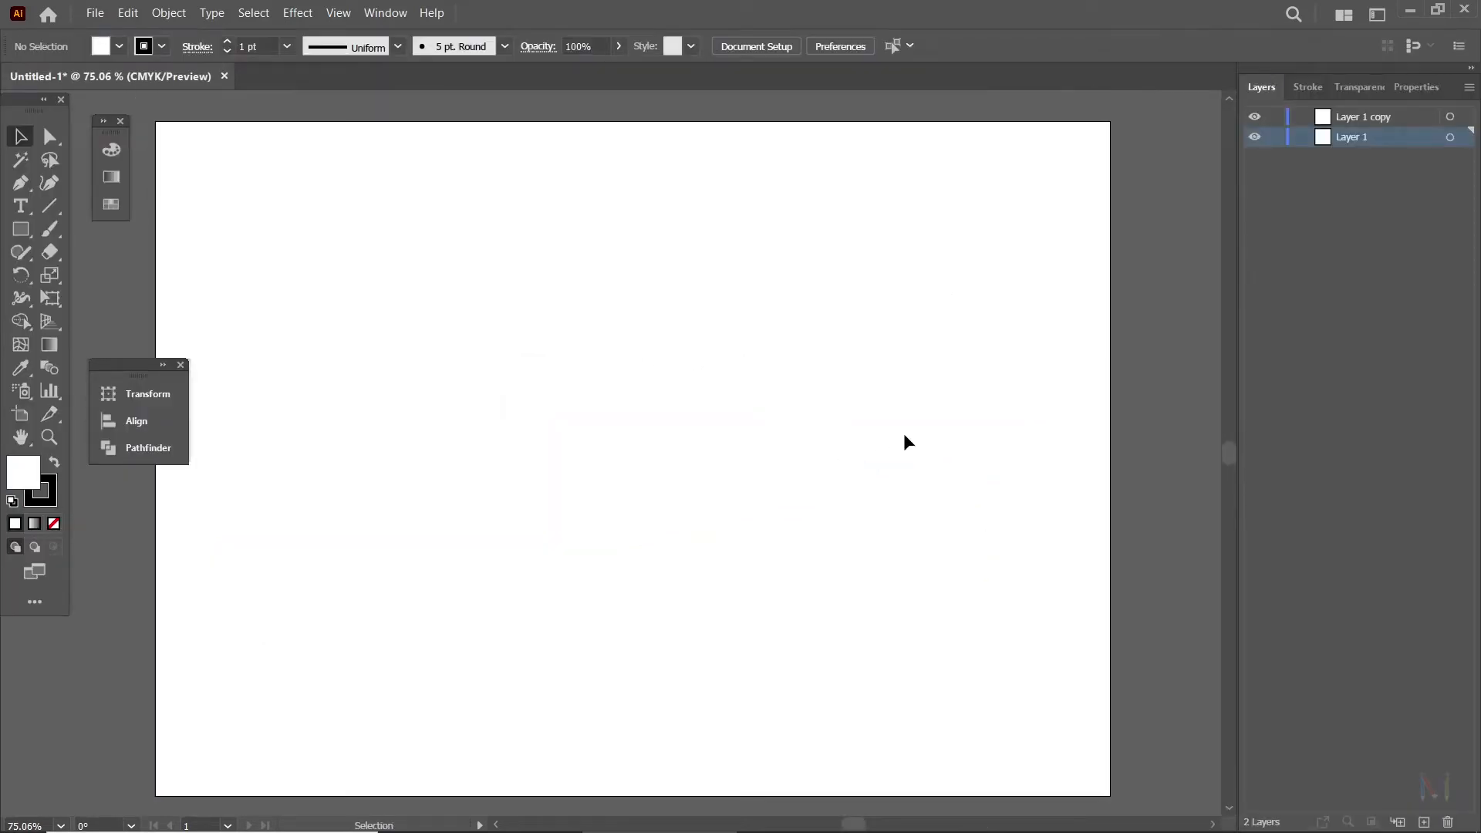
key("ctrl+0")
Place Candle.png from the desktop on Layer 1 of the Untitled-1 document and show its Transform settings.
left_click(539, 827)
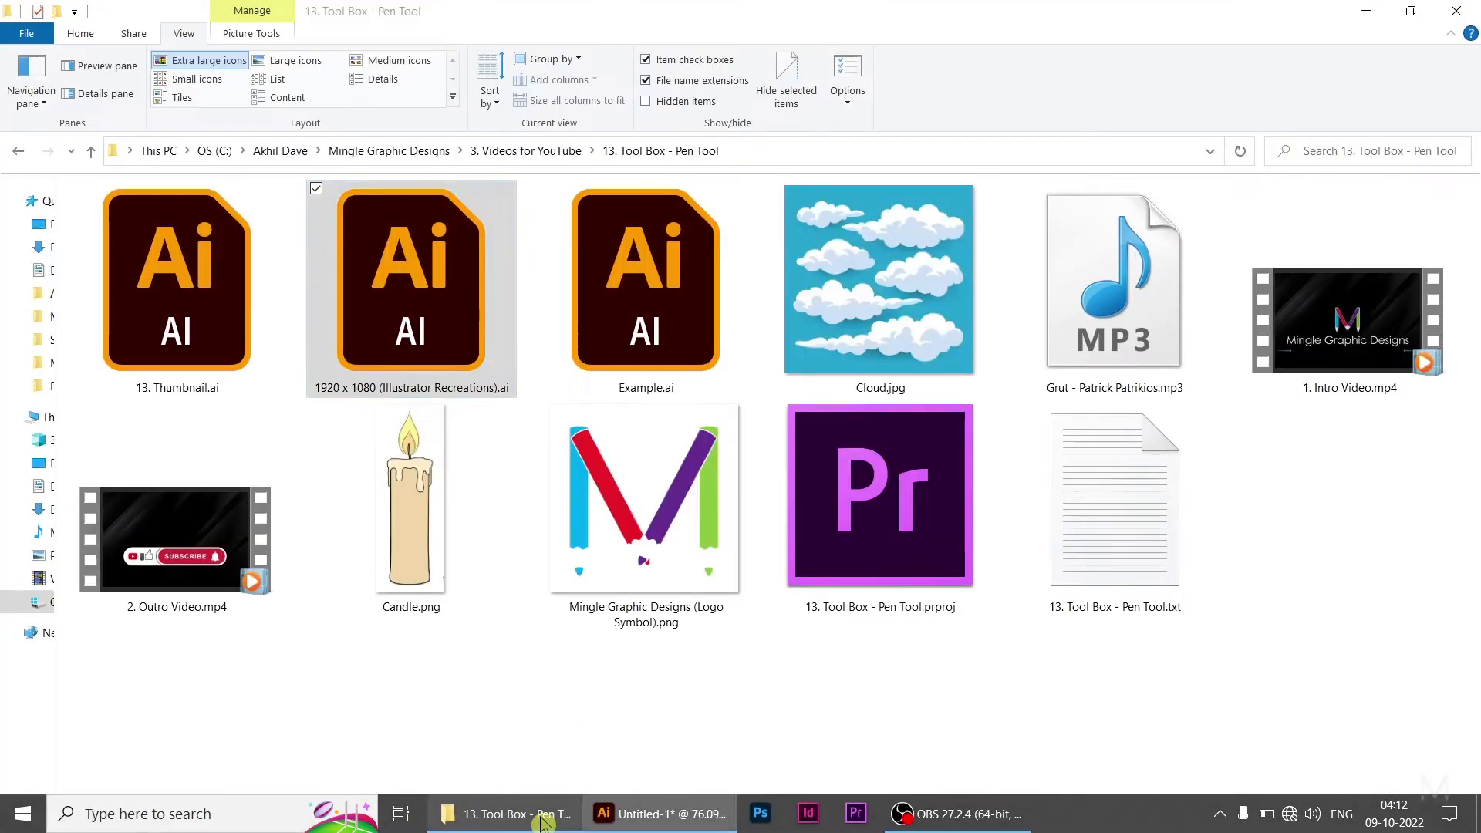
left_click(544, 824)
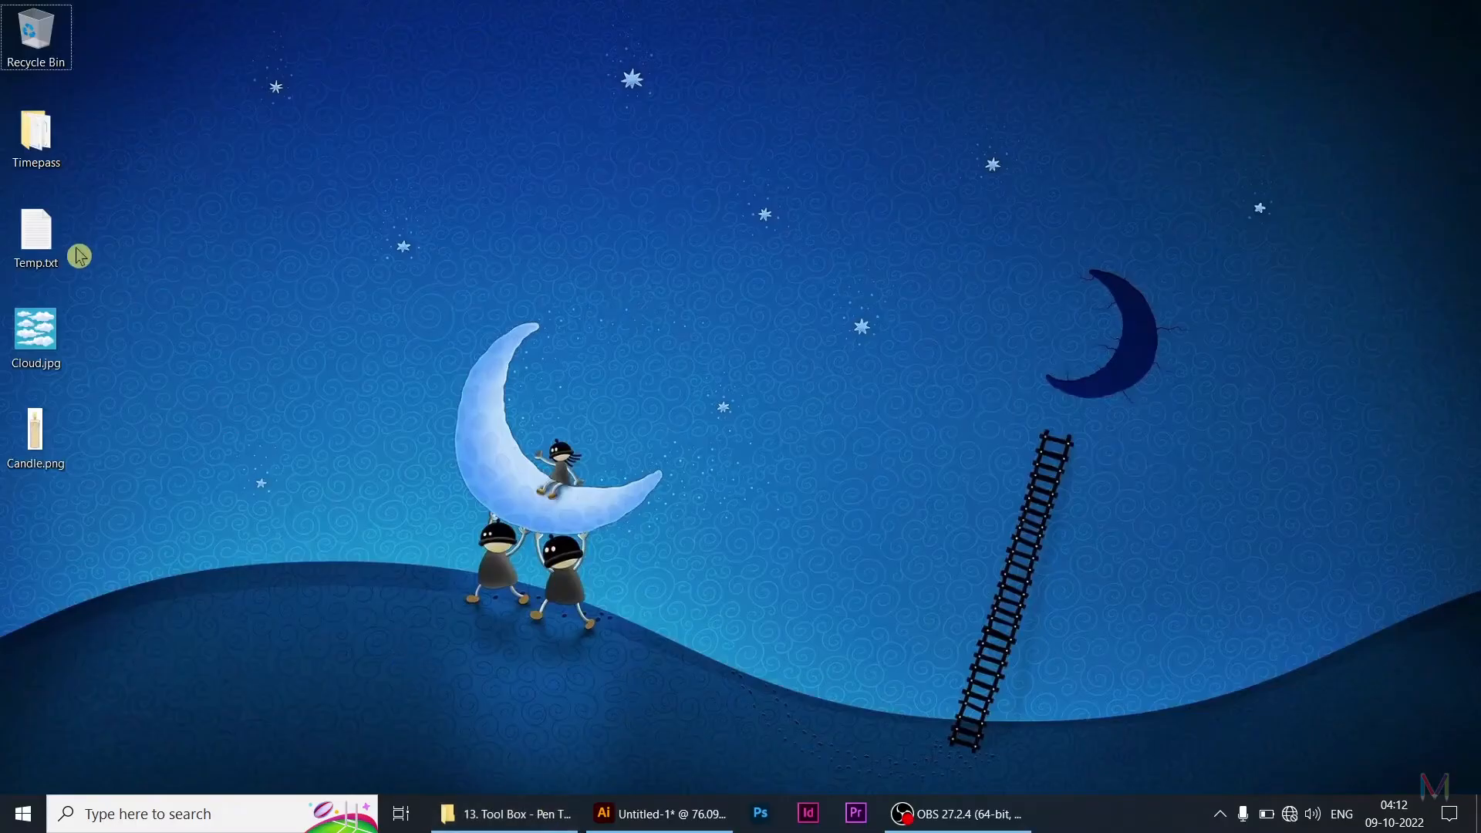
left_click(39, 461)
left_click_drag(41, 486, 755, 432)
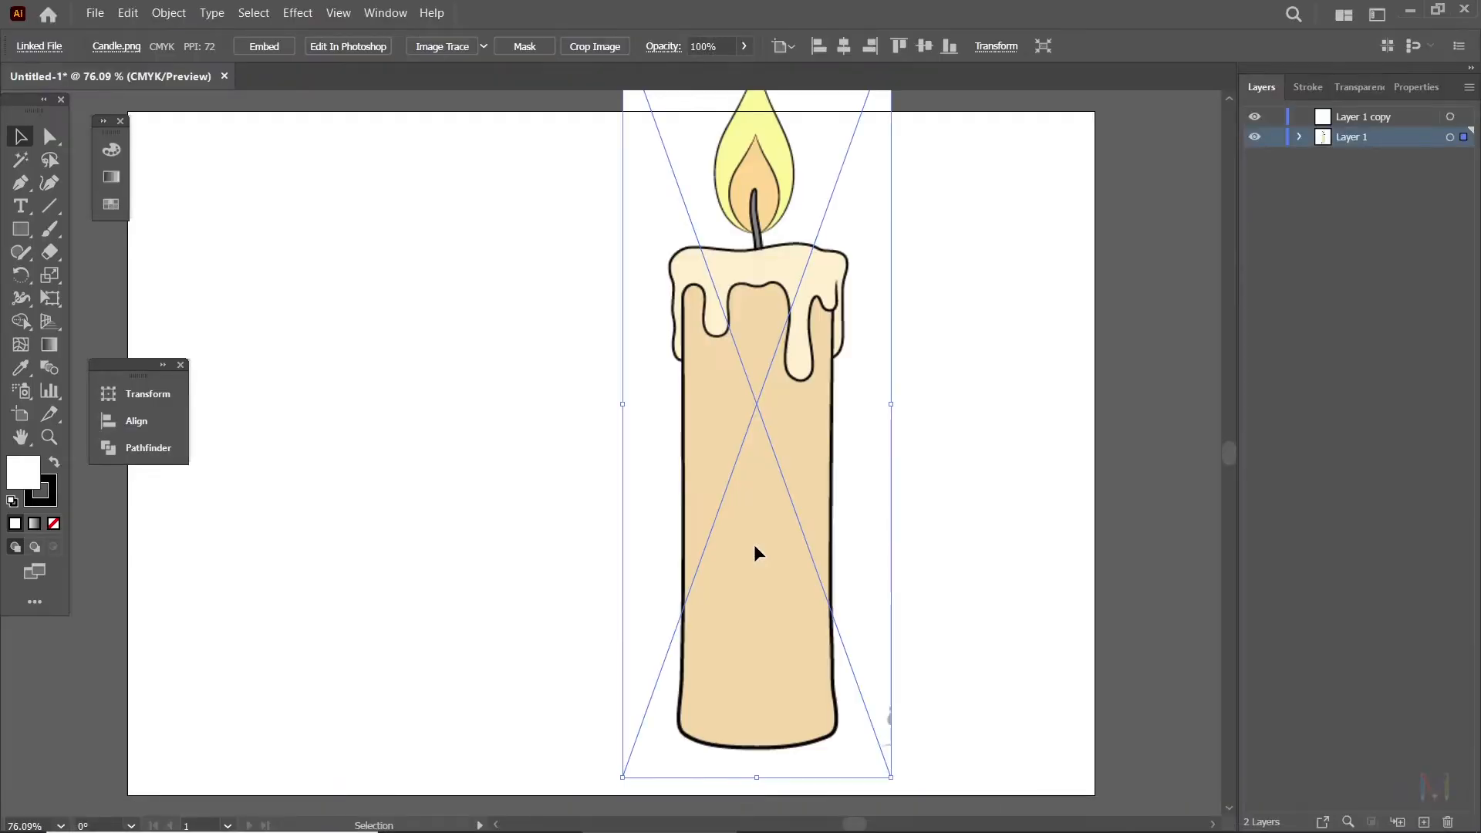
left_click(151, 405)
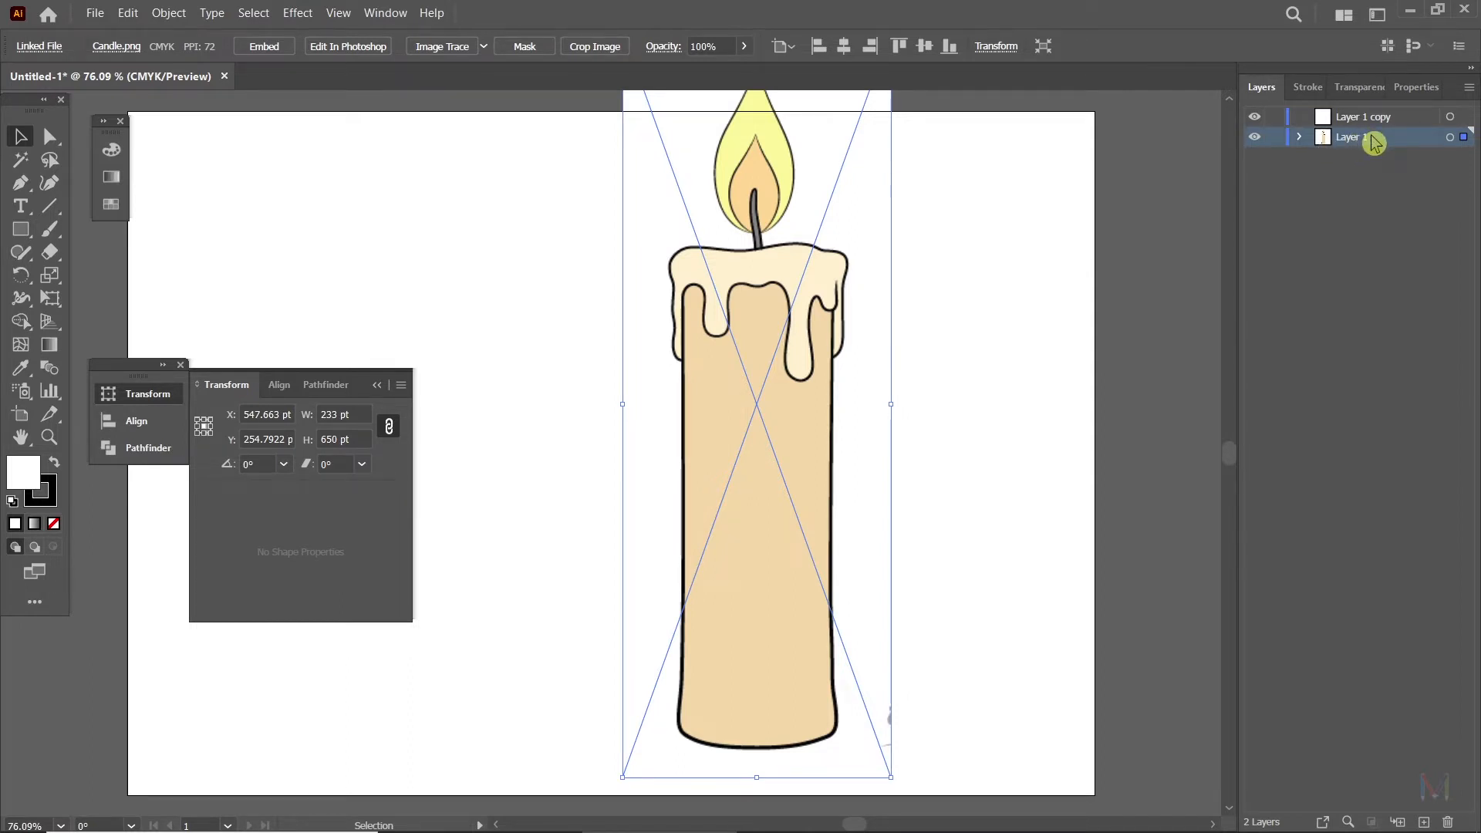
Magnify the screen around the layer list to examine Layer 1 and Layer 1 copy.
key("super+plus")
key("super")
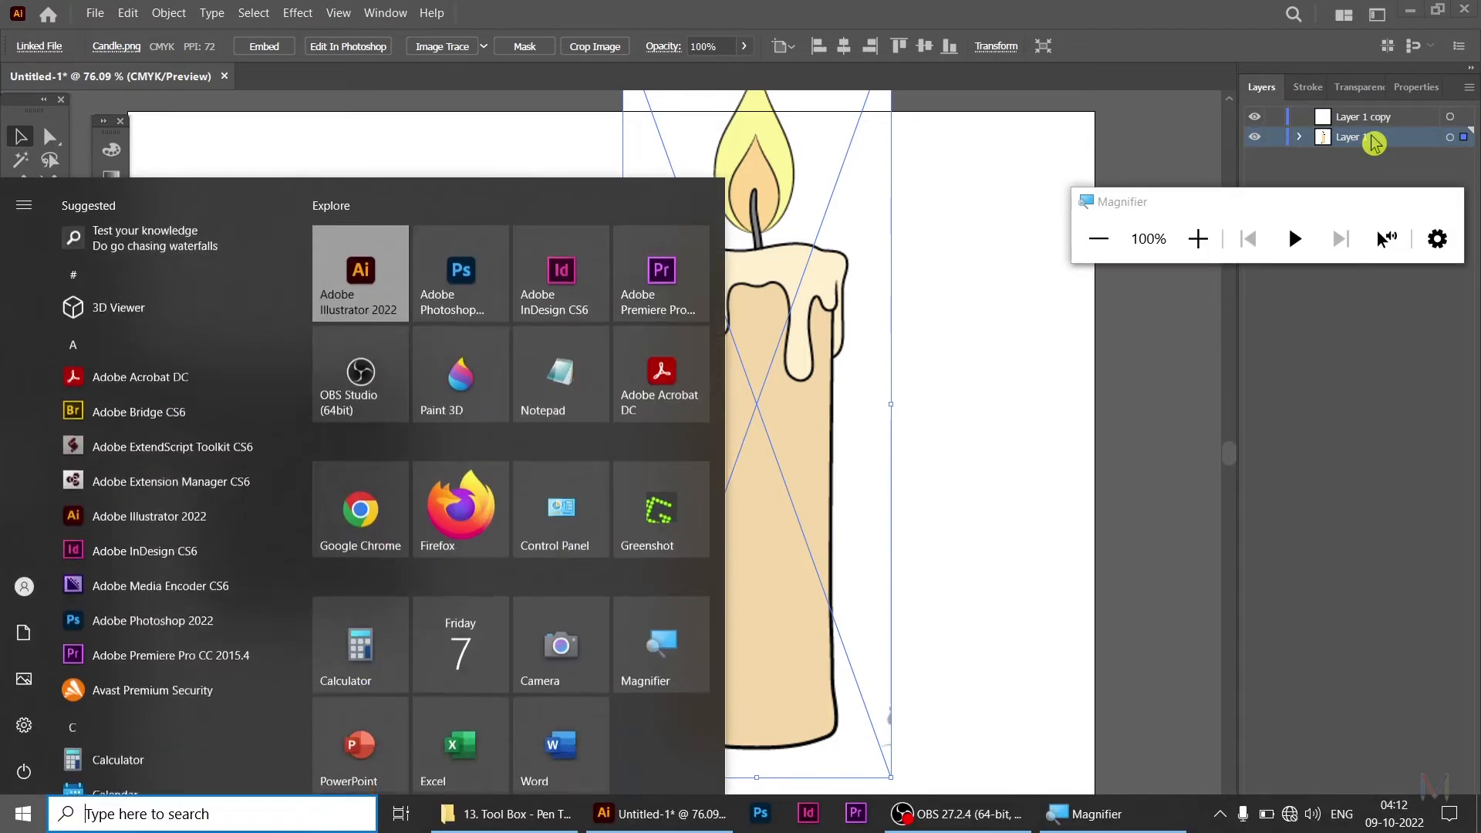
left_click(1355, 205)
left_click(1355, 205)
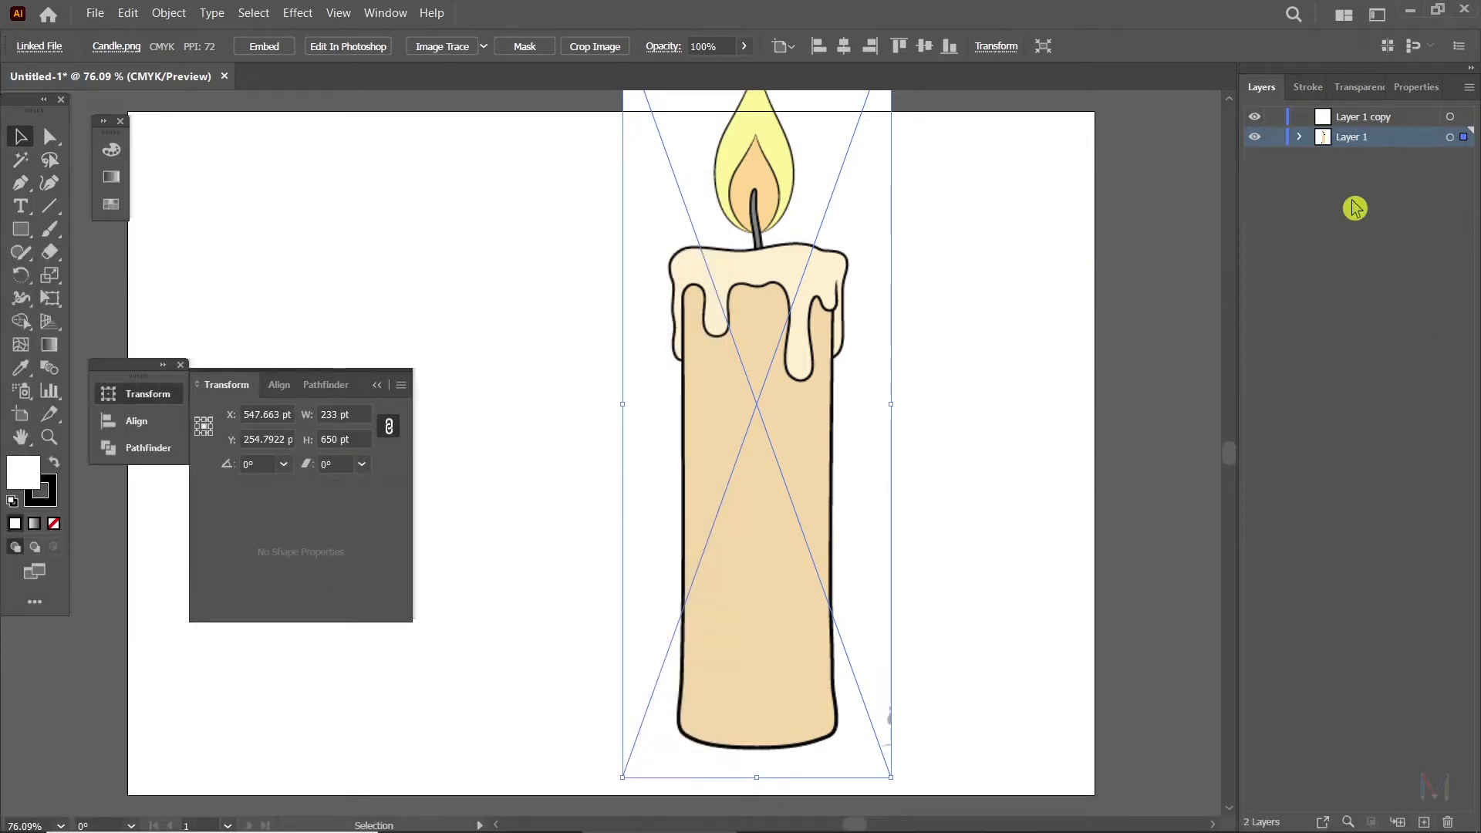
key("super")
left_click(1385, 147)
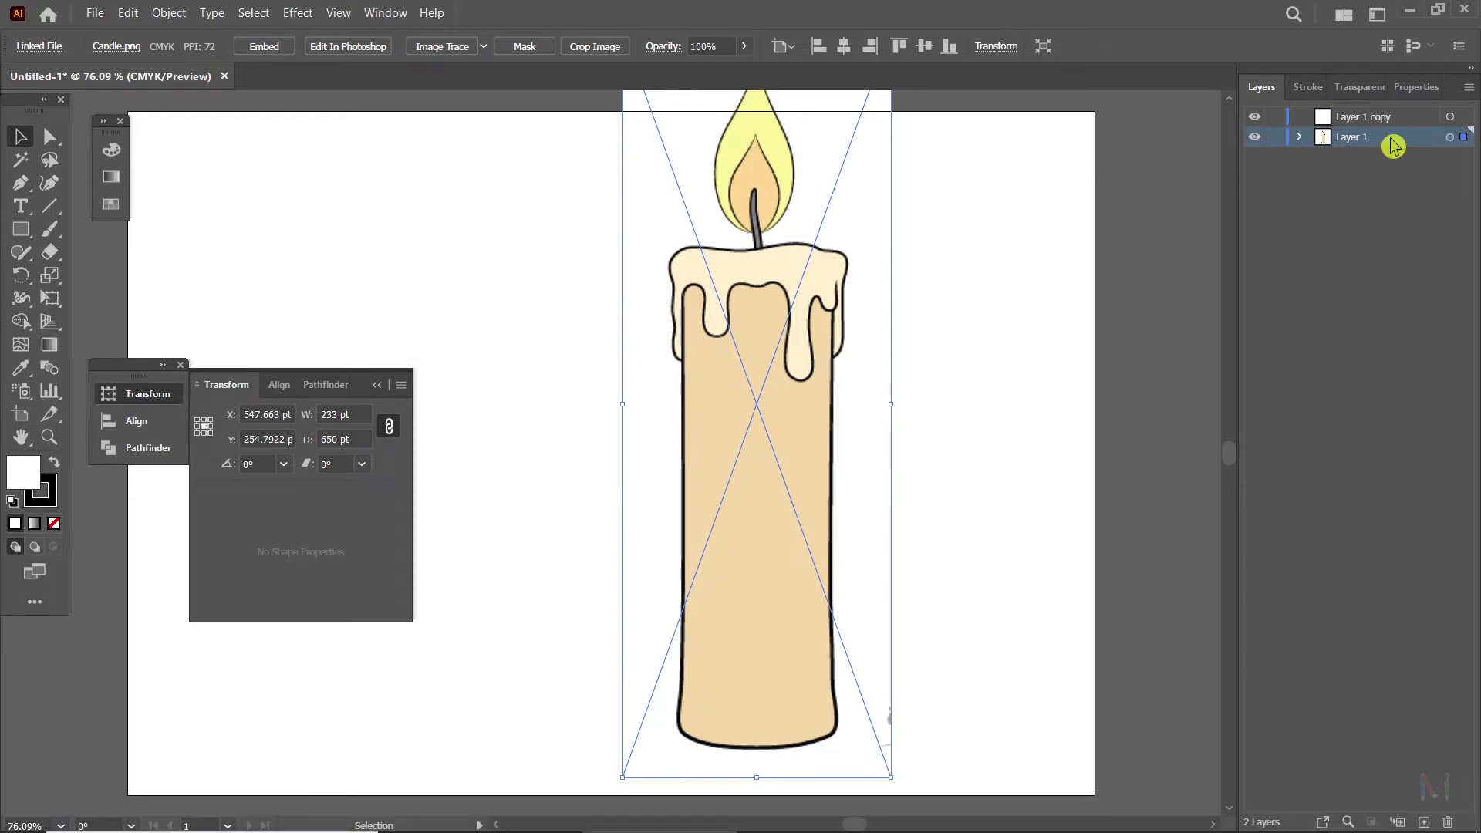
key("super+plus")
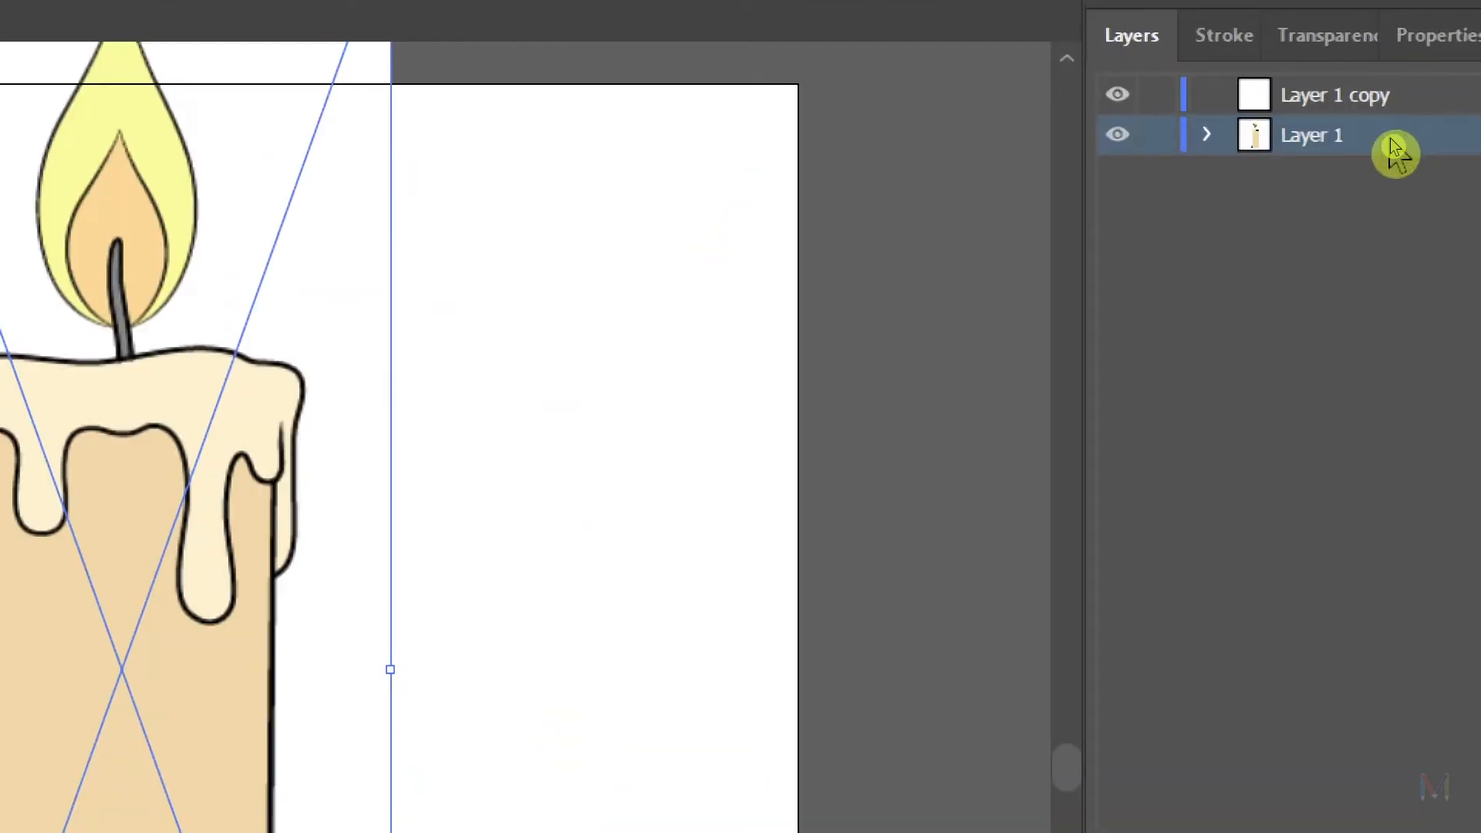
key("super+plus")
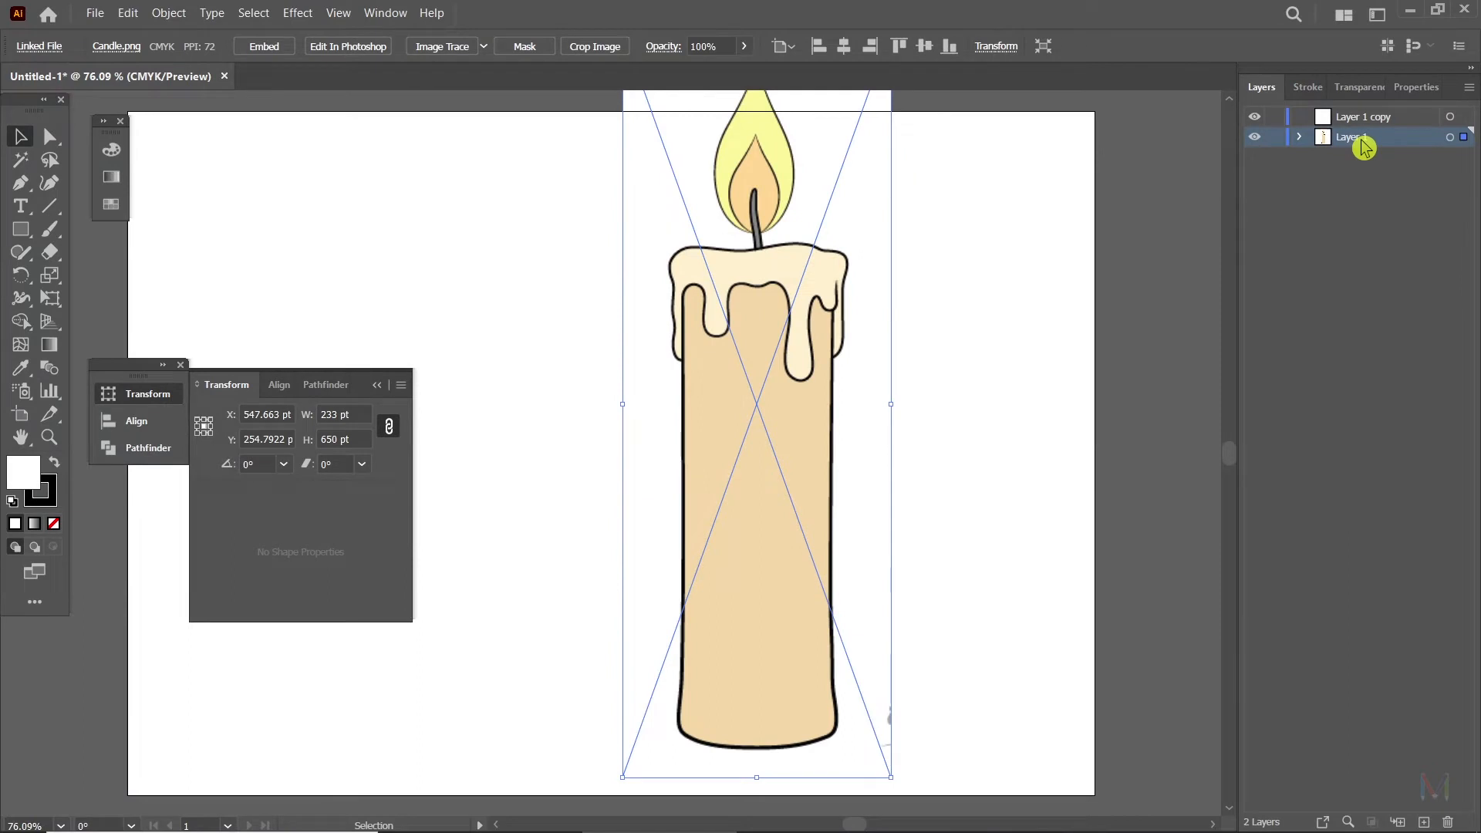
Rename Layer 1, which holds the candle image, as Source.
double_click(1360, 139)
type("So")
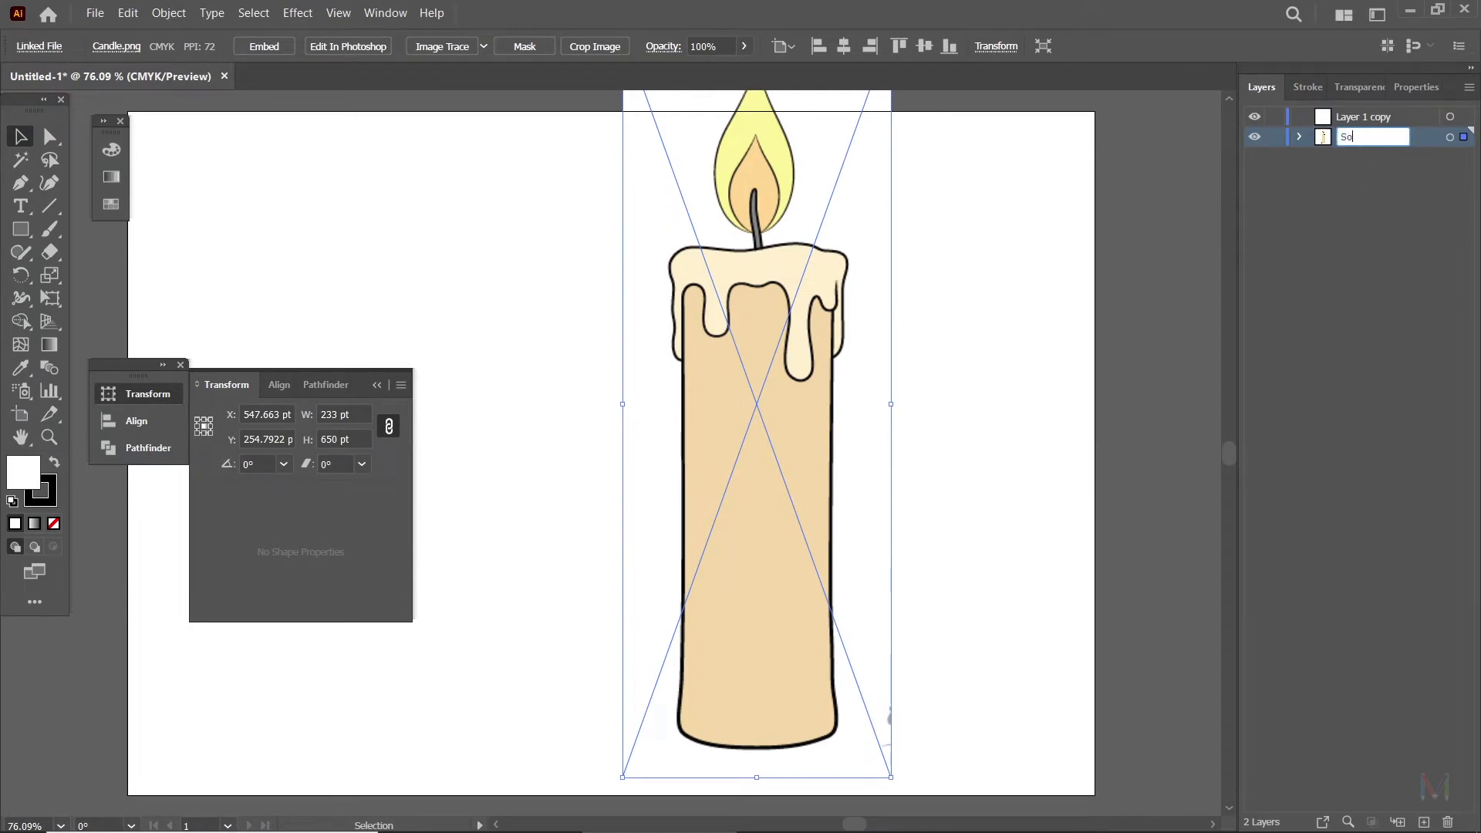
type("urce")
key("Return")
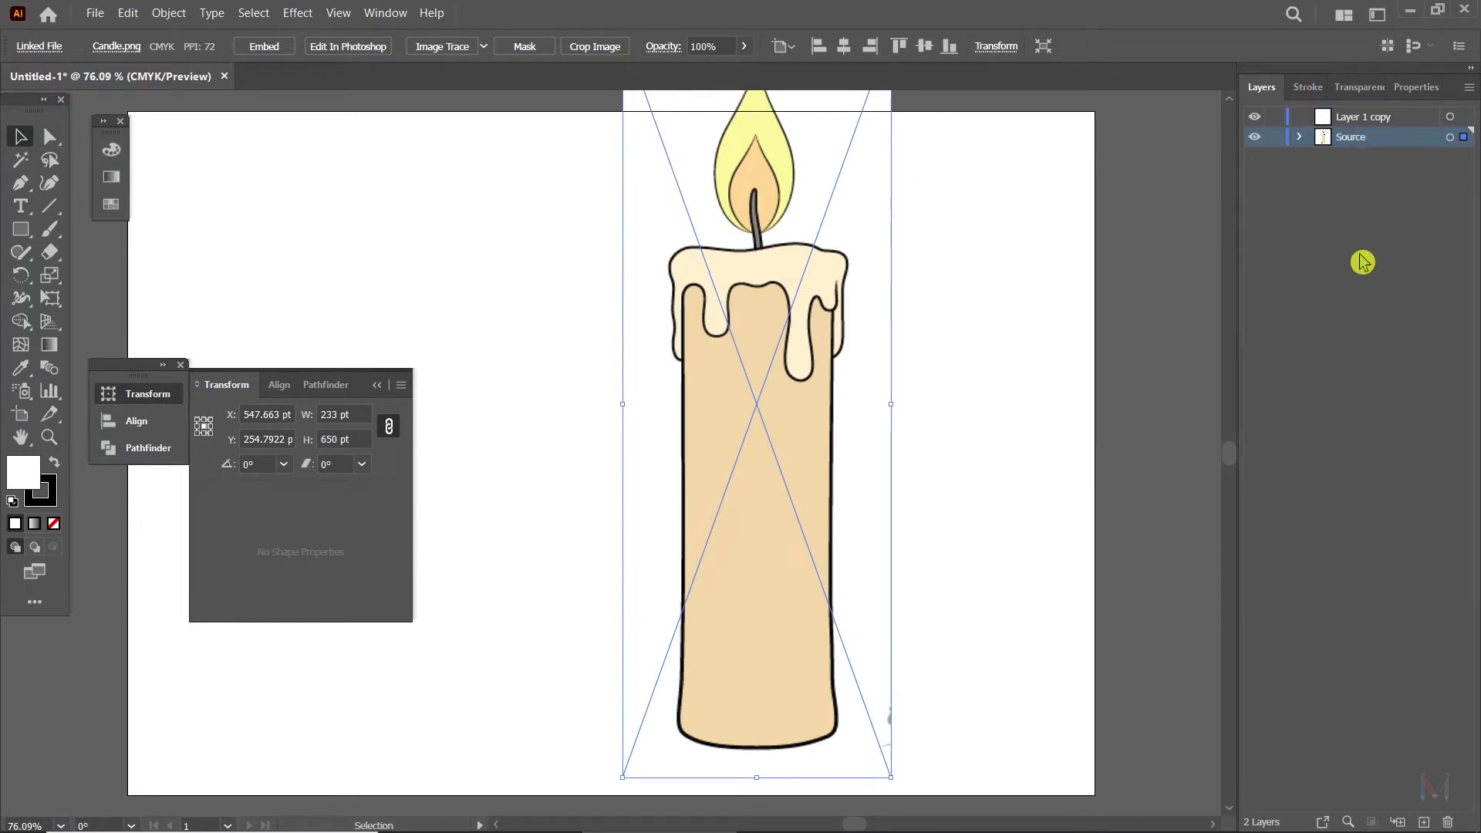
Lock the Source layer and toggle its visibility off and back on.
left_click(1275, 136)
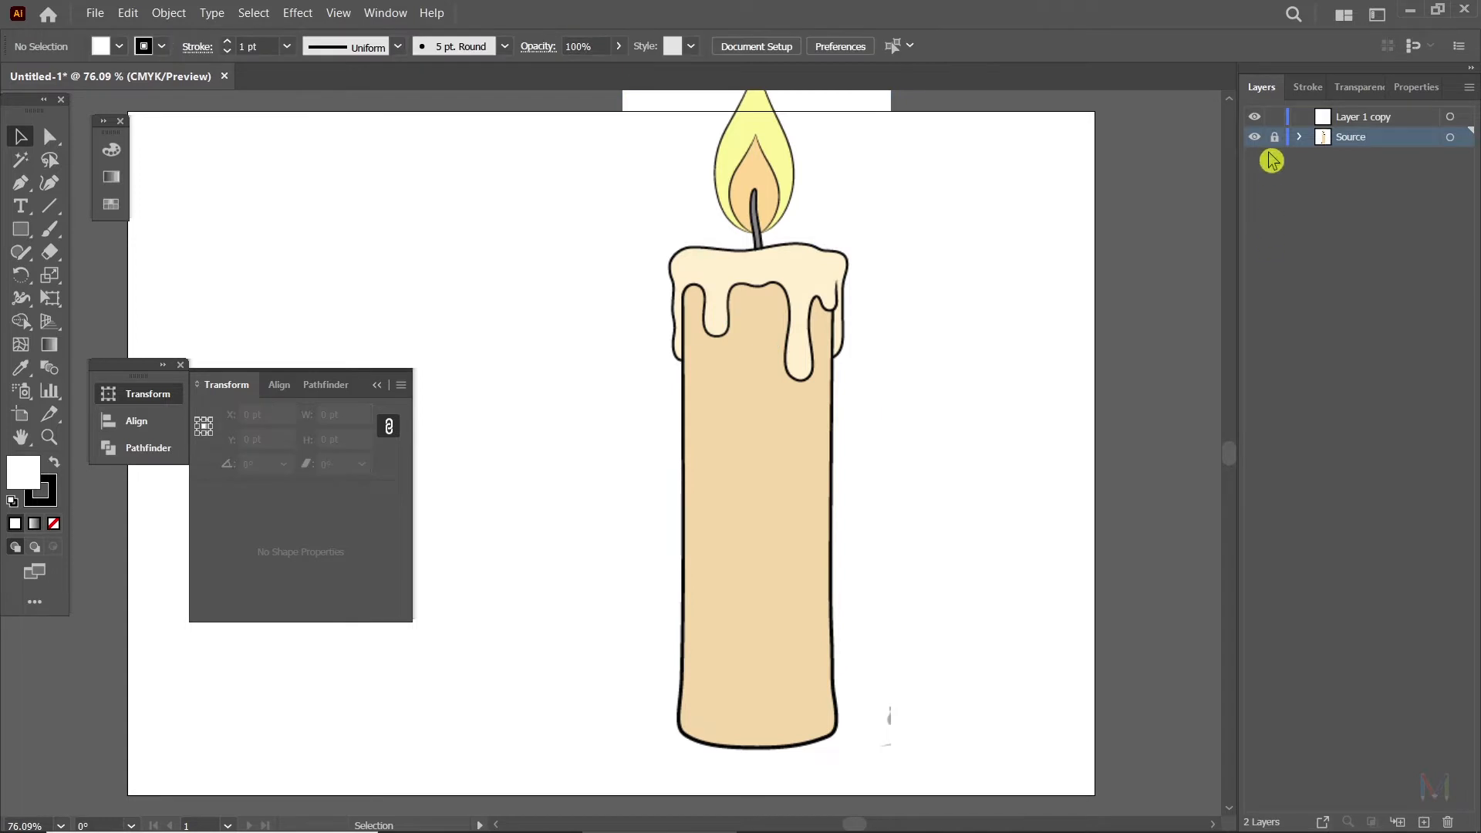
left_click(1255, 138)
left_click(1255, 137)
Unlock the Source layer and set the candle image's width to 240 pt with proportions constrained.
key("ctrl+minus")
key("ctrl+minus")
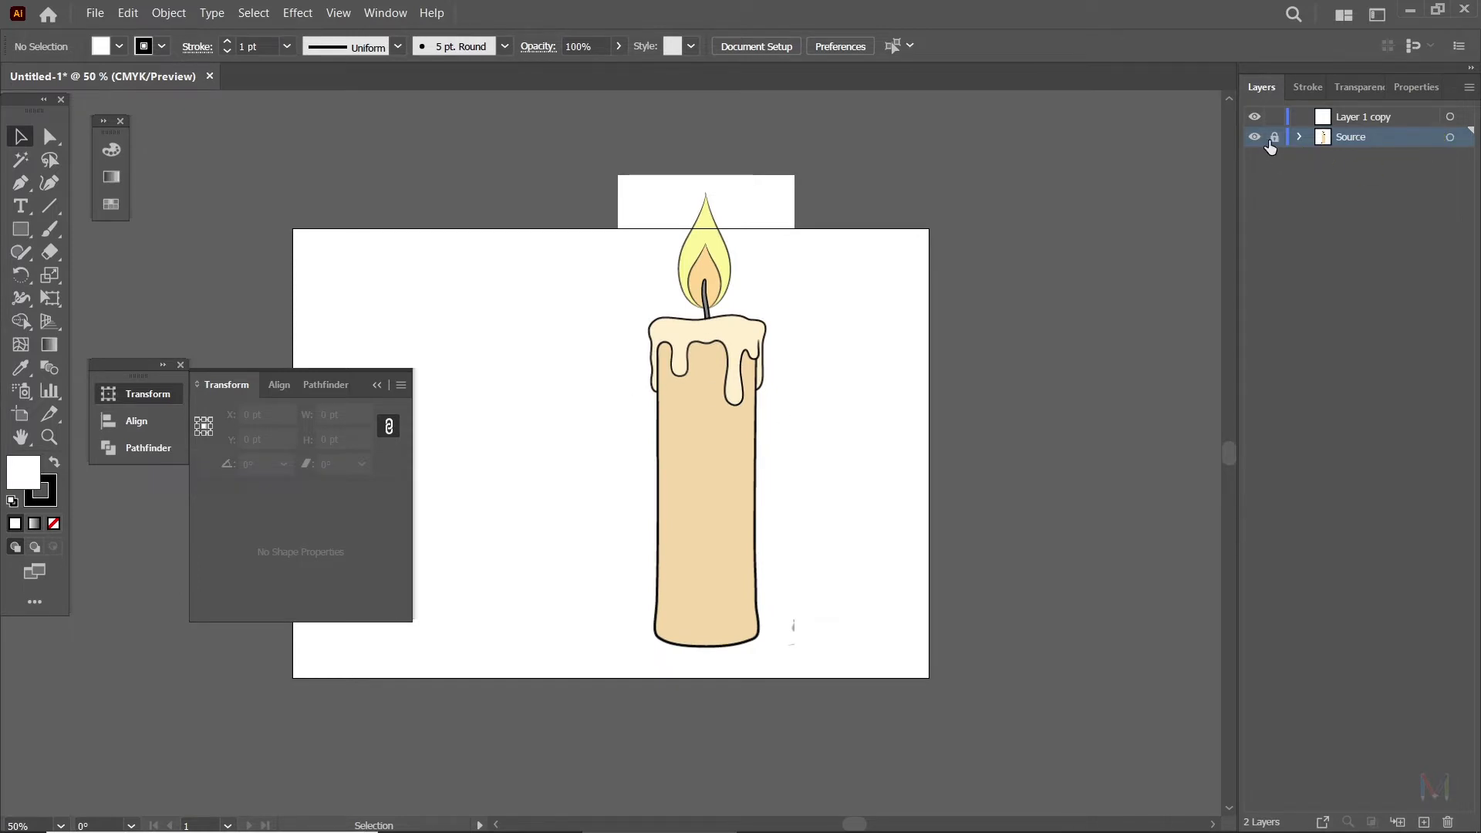
left_click(752, 397)
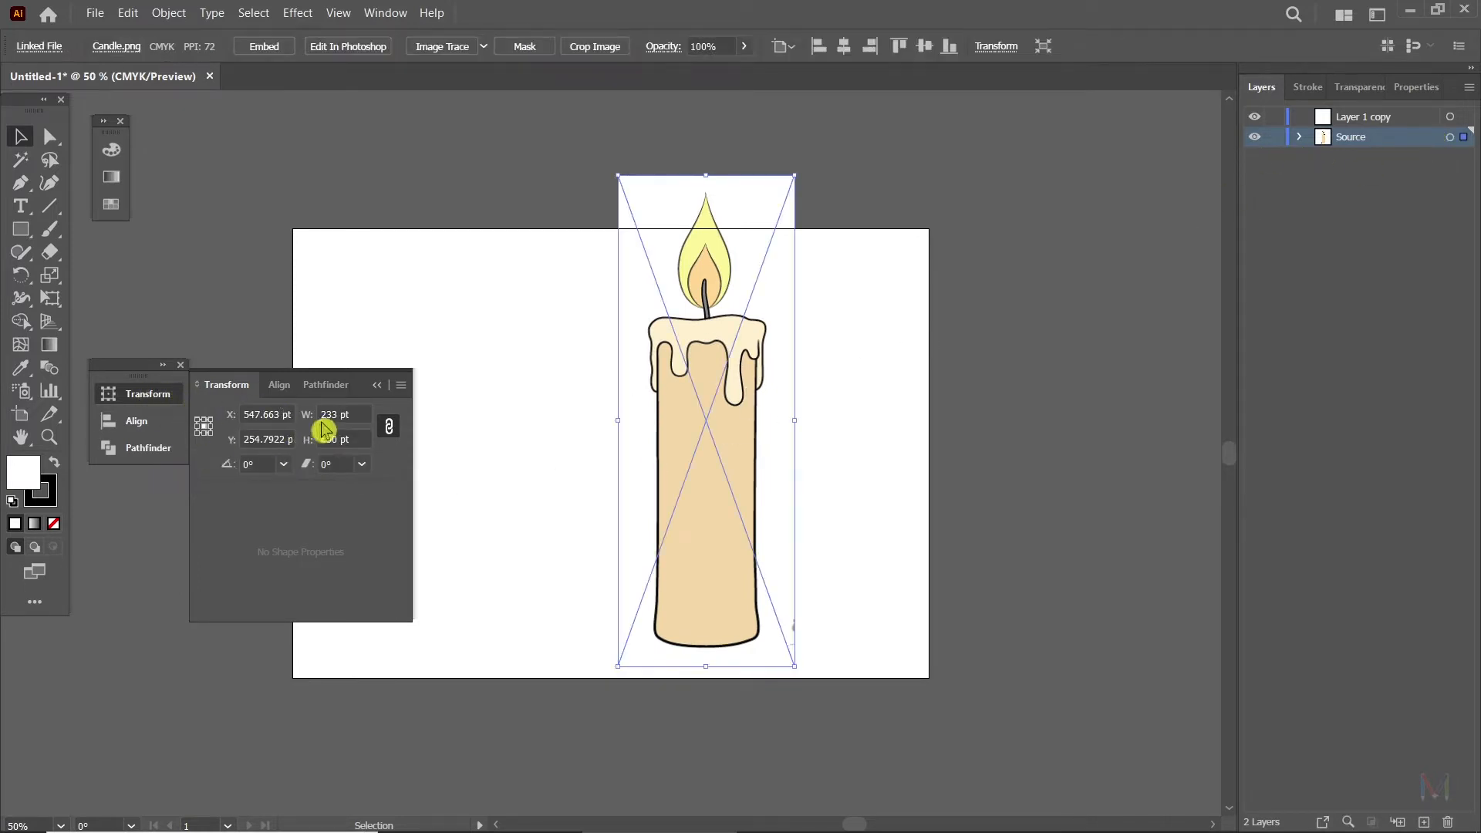
left_click_drag(354, 414, 221, 414)
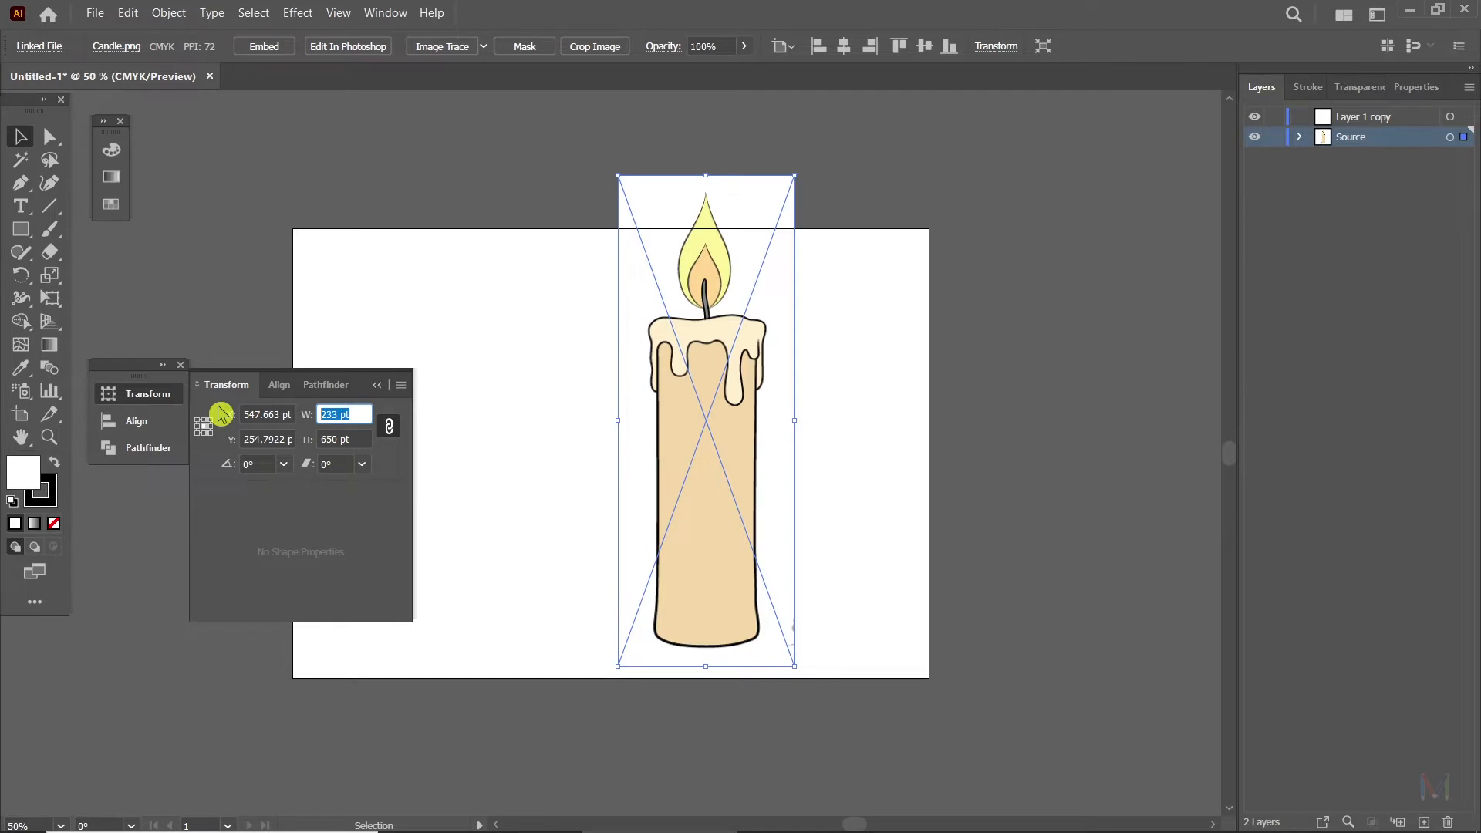
type("240")
key("Return")
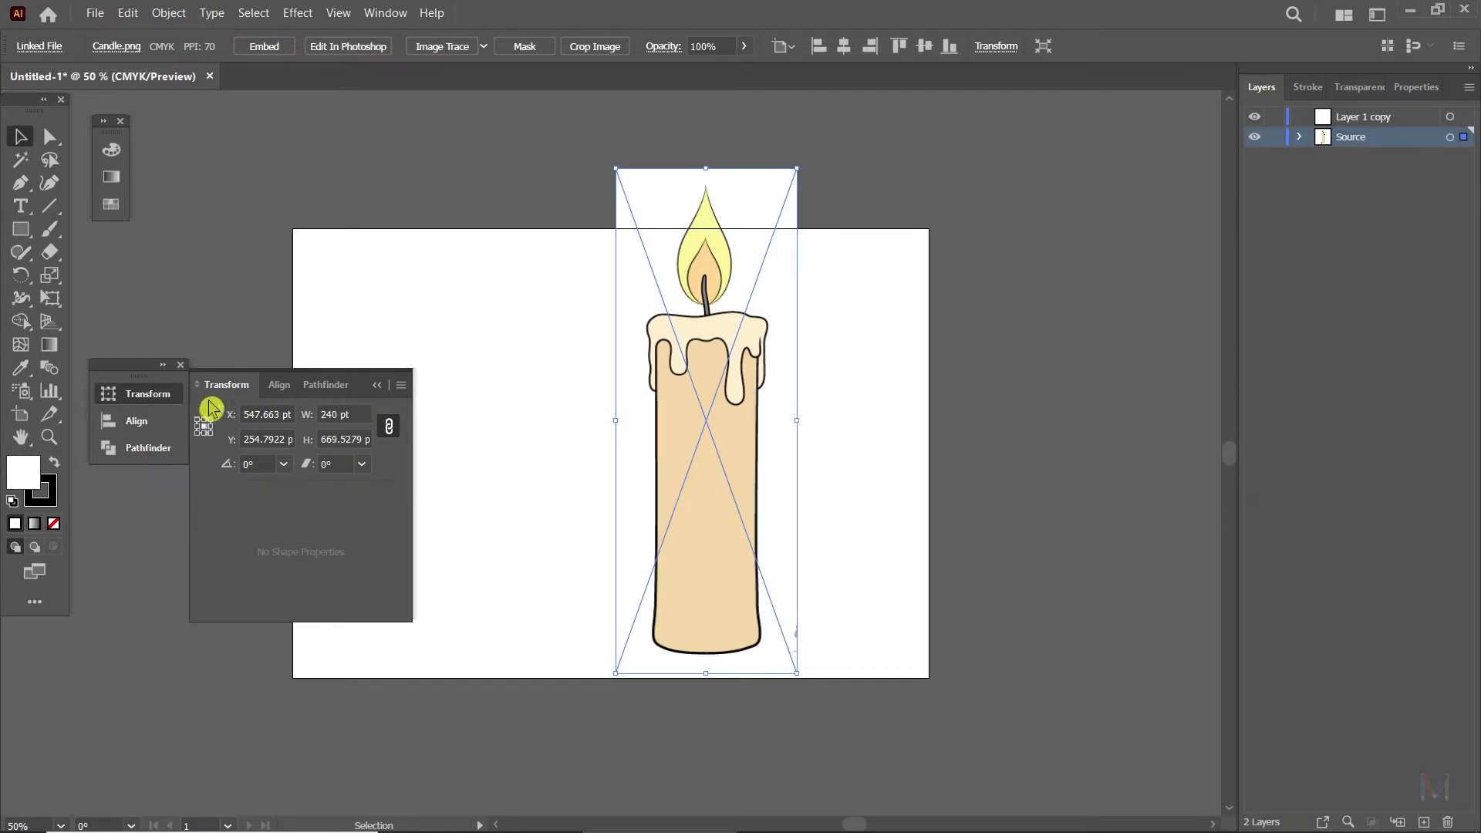
Set the candle image's width to 140 pt with proportions constrained and center the image on the artboard.
left_click_drag(339, 414, 216, 405)
type("140")
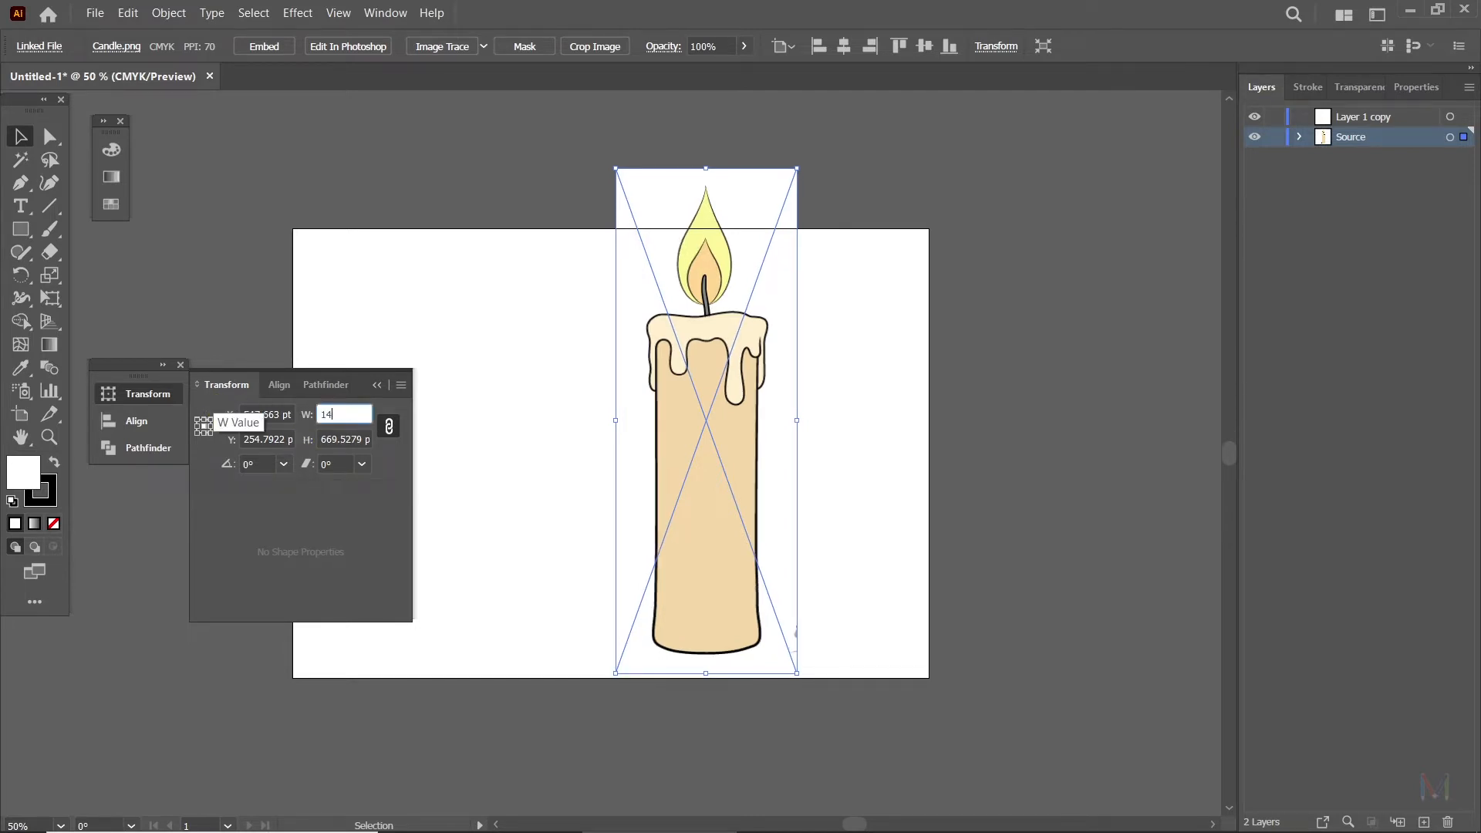
key("Return")
left_click_drag(664, 415, 604, 449)
left_click(931, 46)
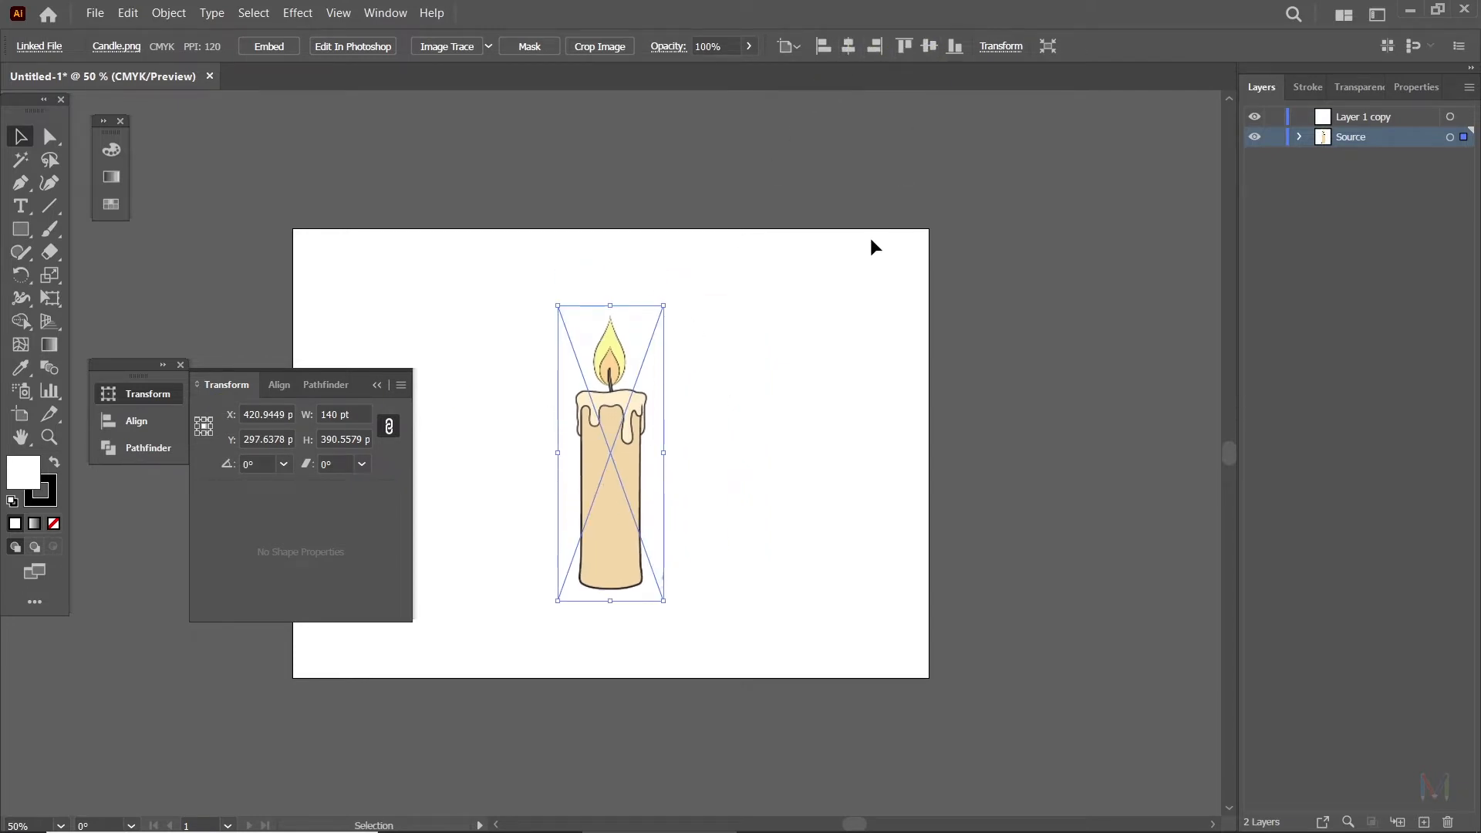
key("ctrl+0")
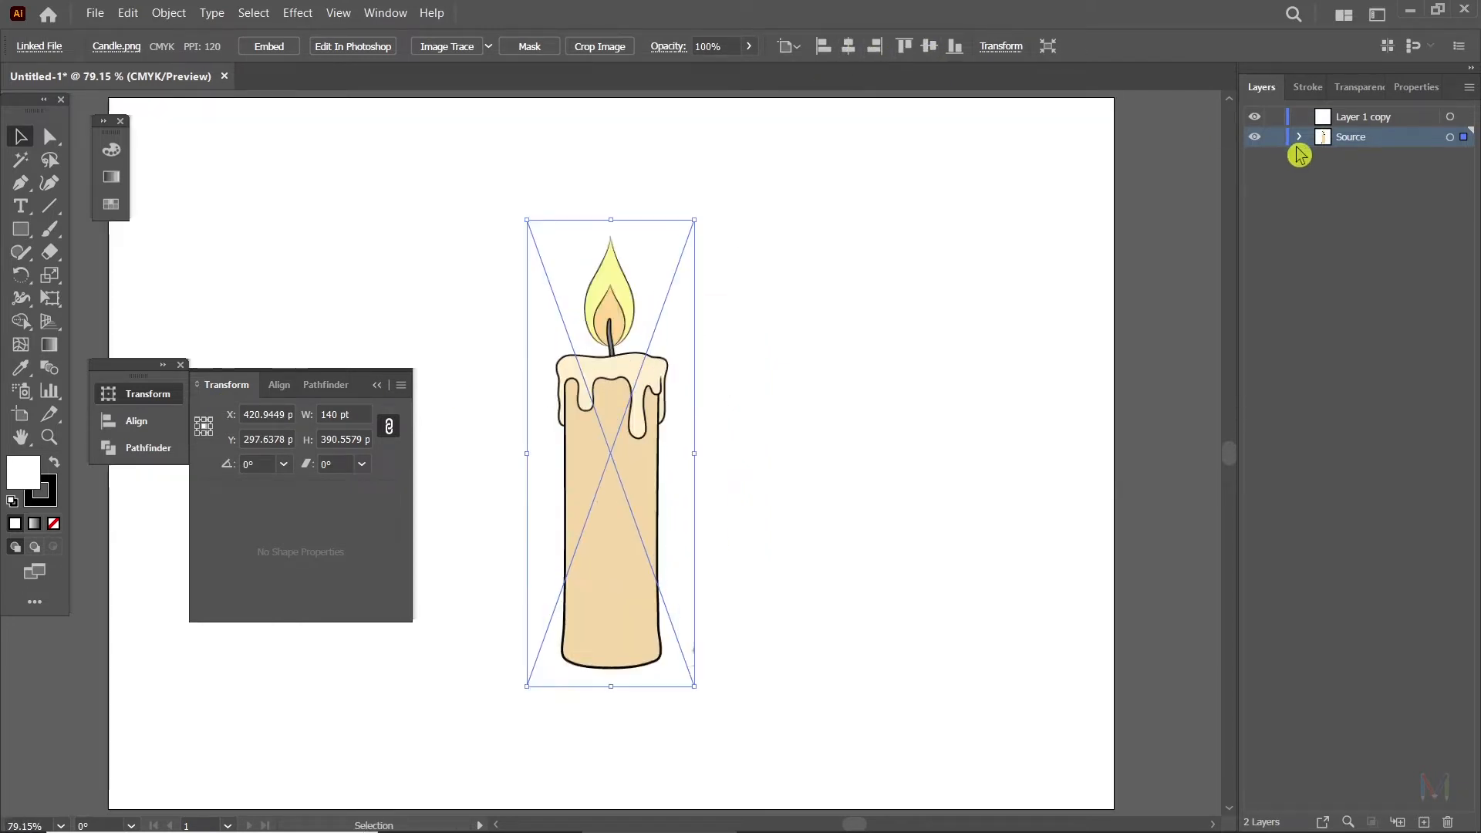
Lock the Source layer and make Layer 1 copy the active layer.
left_click(1275, 137)
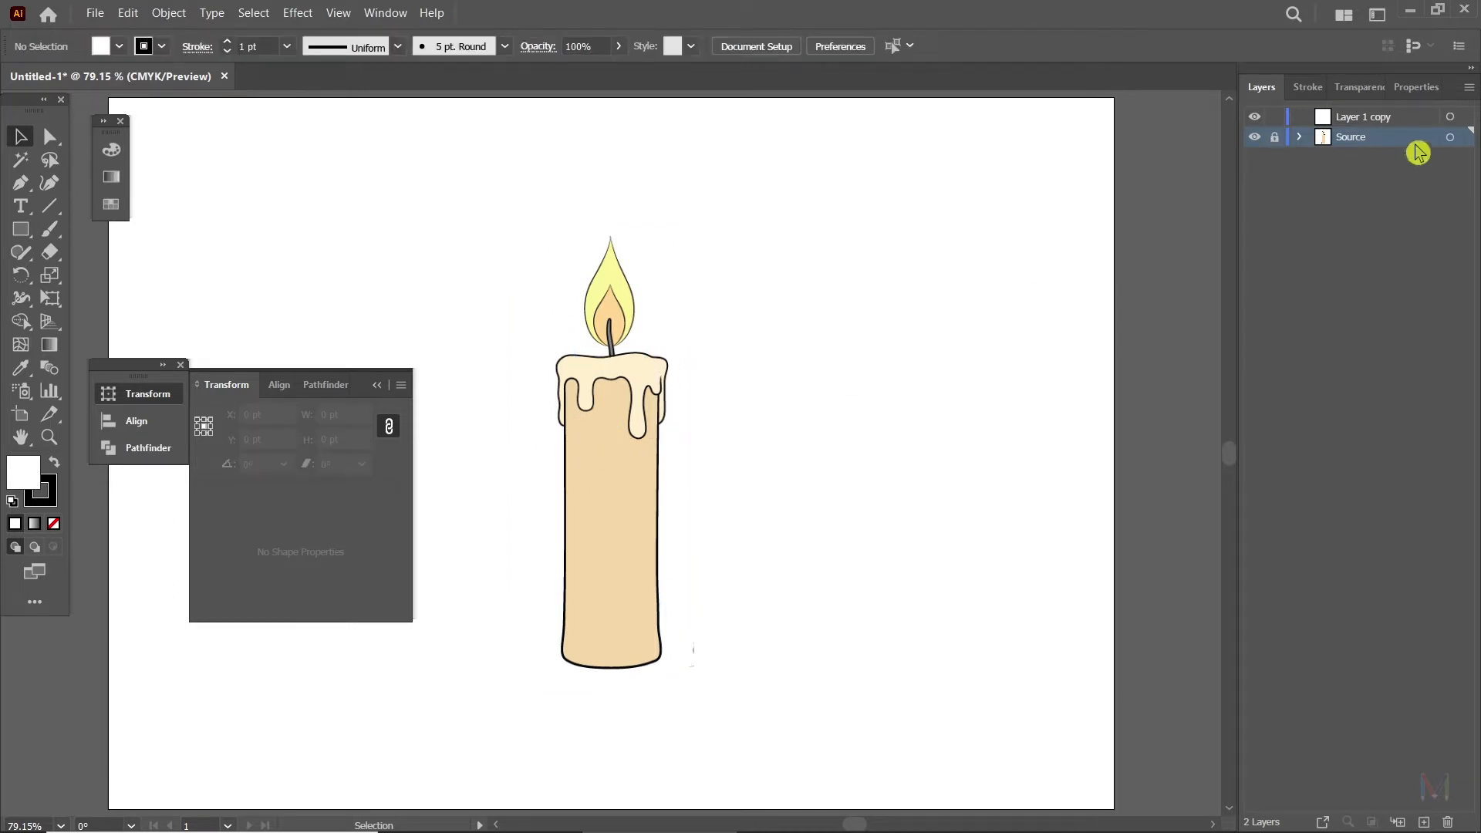
left_click(1366, 122)
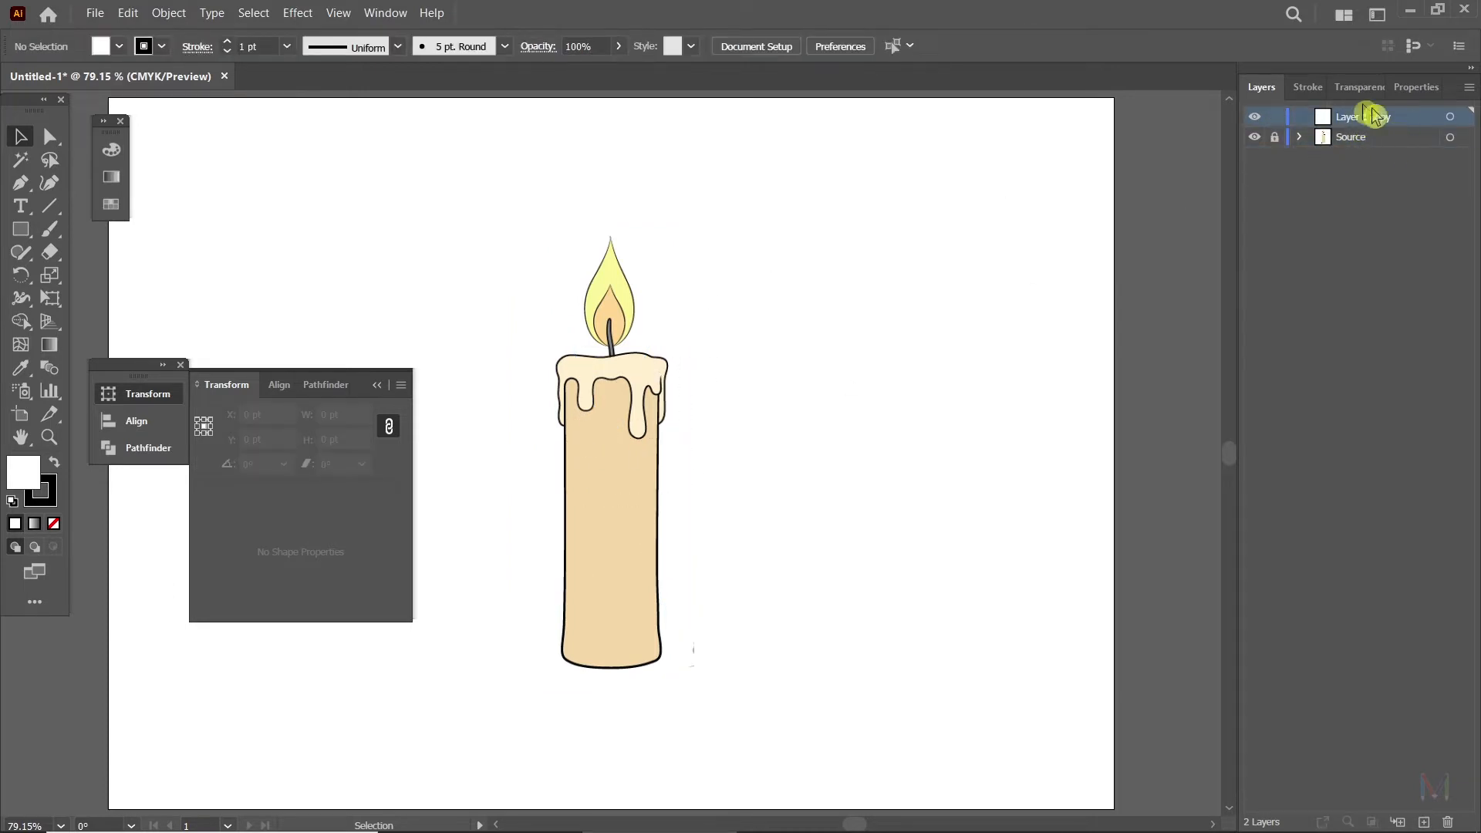
Rename the active Layer 1 copy to 1, collapse the Transform settings and activate the Pen tool.
double_click(1363, 120)
type("1")
key("Return")
left_click(376, 385)
key("p")
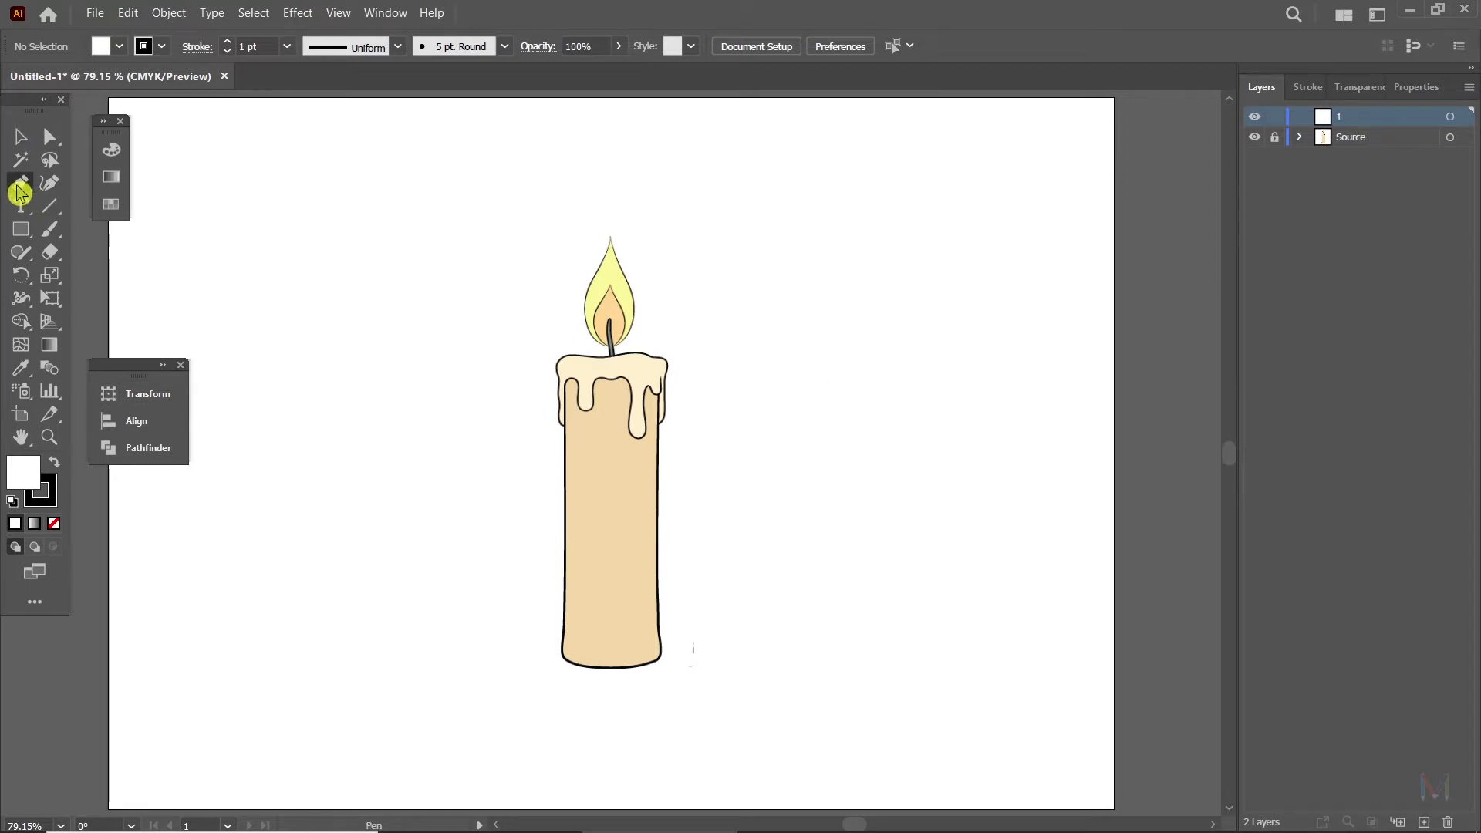
Examine the candle reference from the flame and wax drips down to the base.
key("ctrl+plus")
key("ctrl+plus")
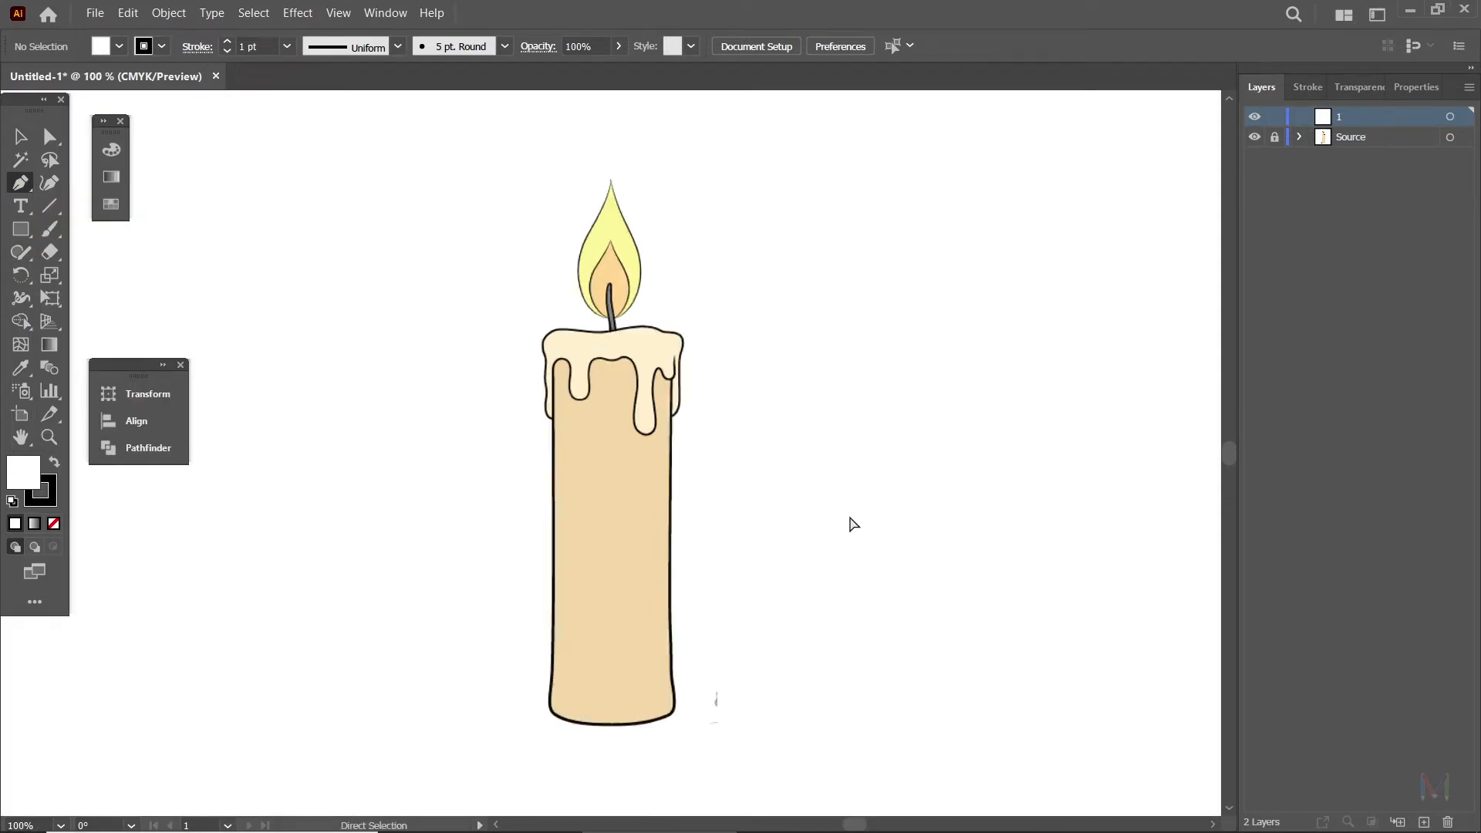
left_click_drag(788, 397, 792, 531)
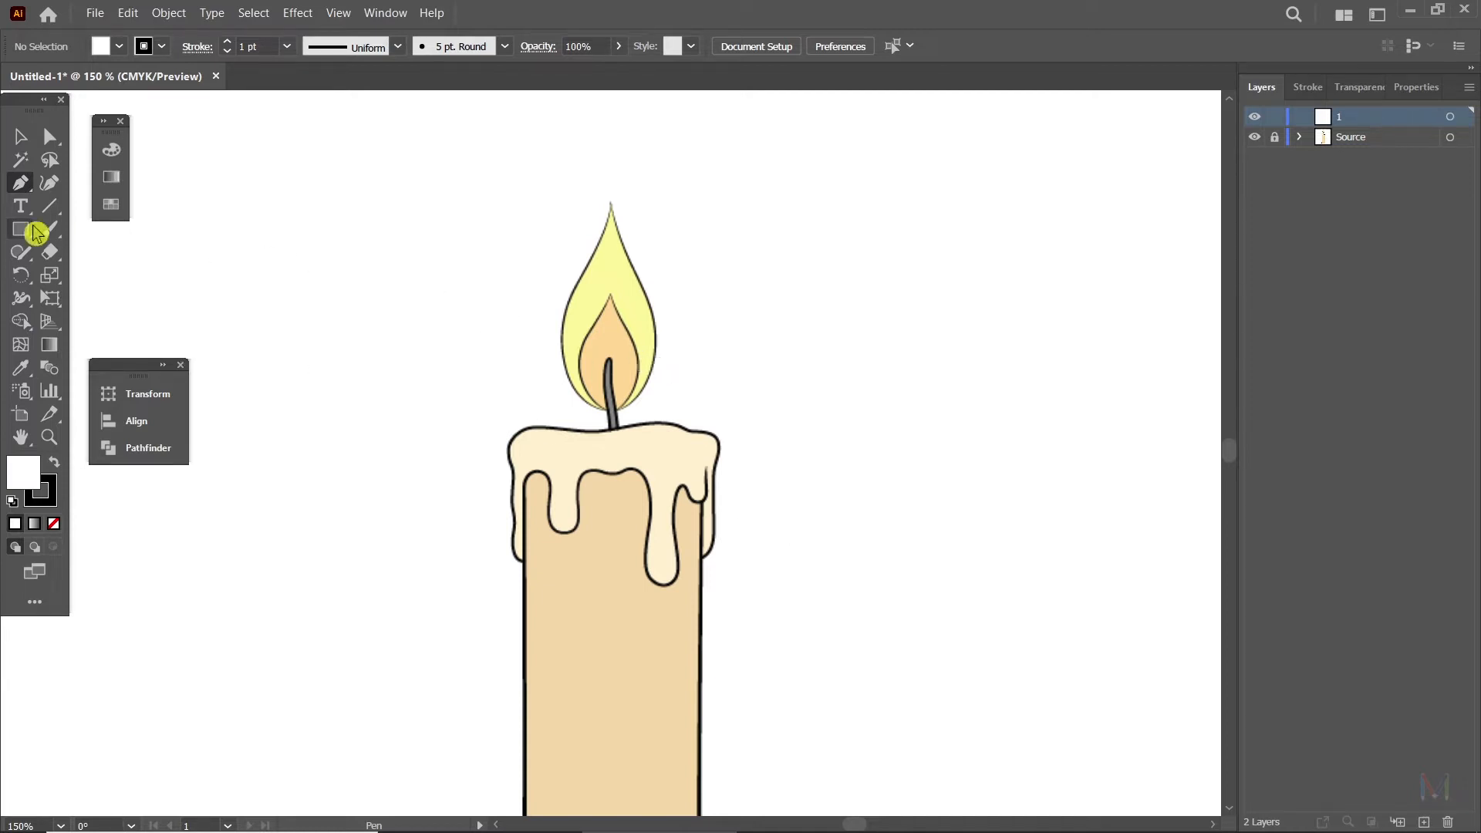
mouse_move(23, 231)
left_mouse_down()
mouse_move(151, 233)
mouse_move(139, 276)
mouse_move(90, 298)
mouse_move(98, 254)
mouse_move(24, 243)
left_mouse_up()
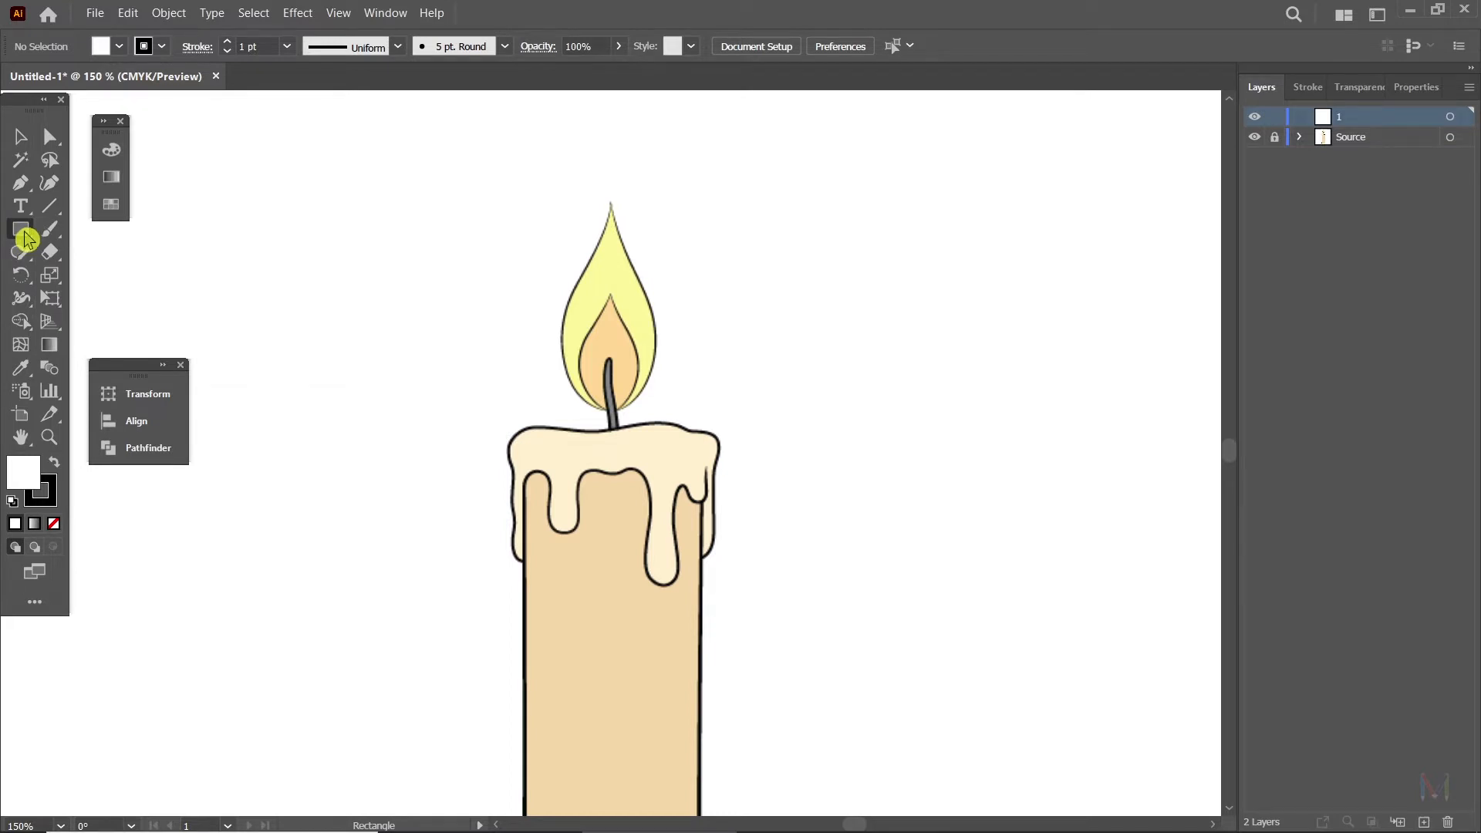
key("p")
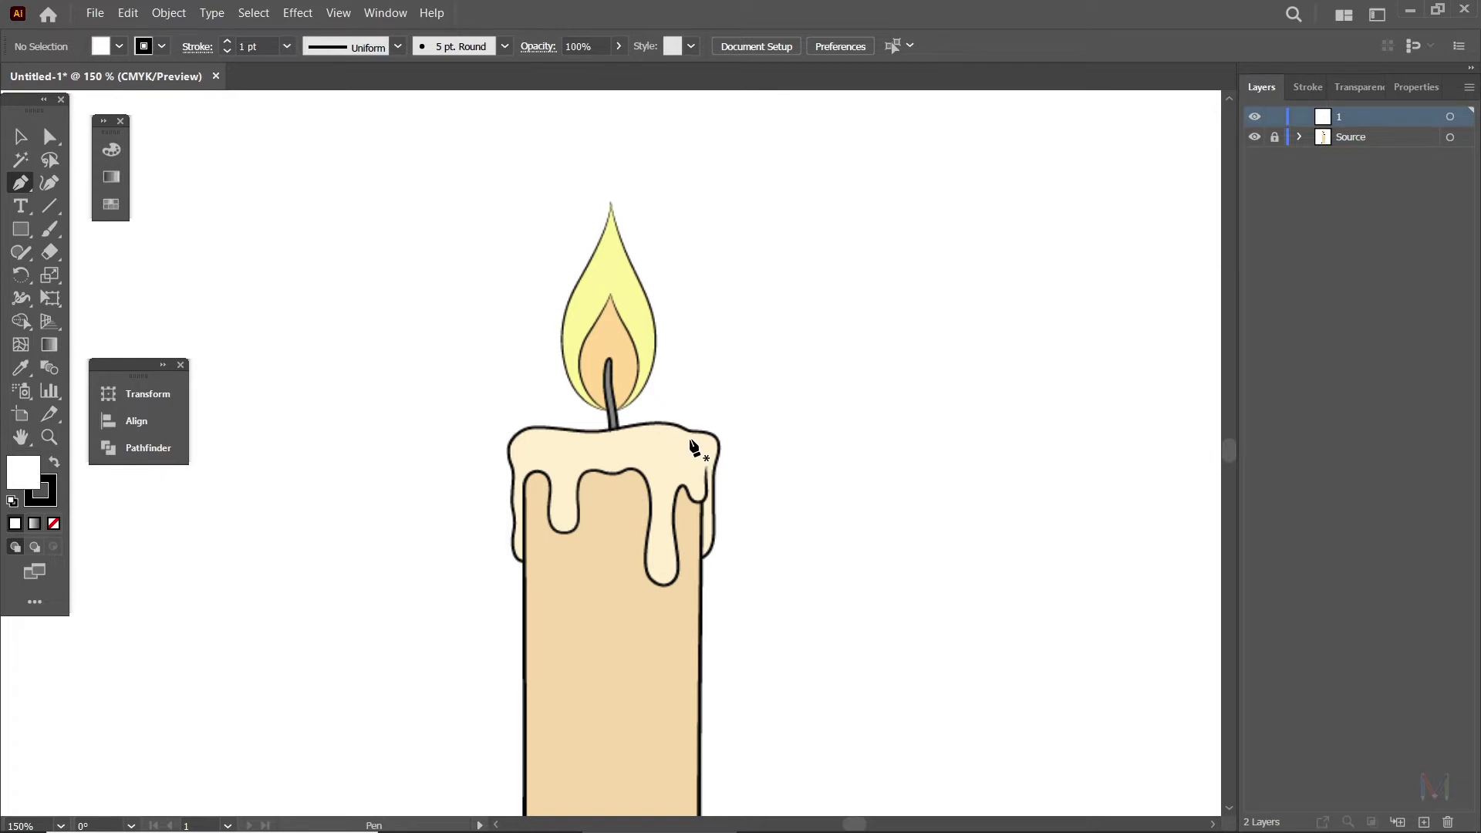
scroll(651, 426, "down", 1)
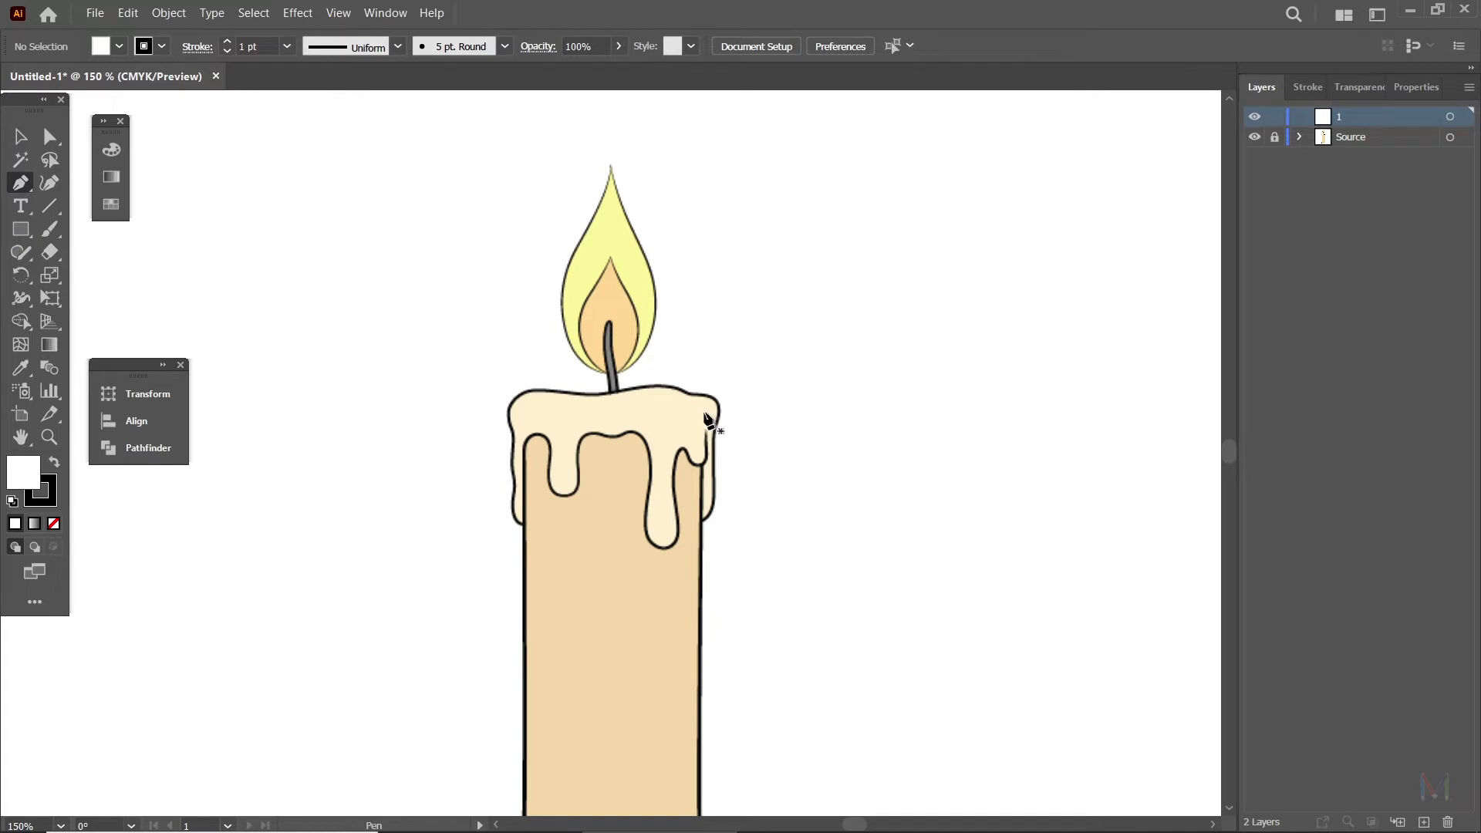
scroll(702, 420, "down", 1)
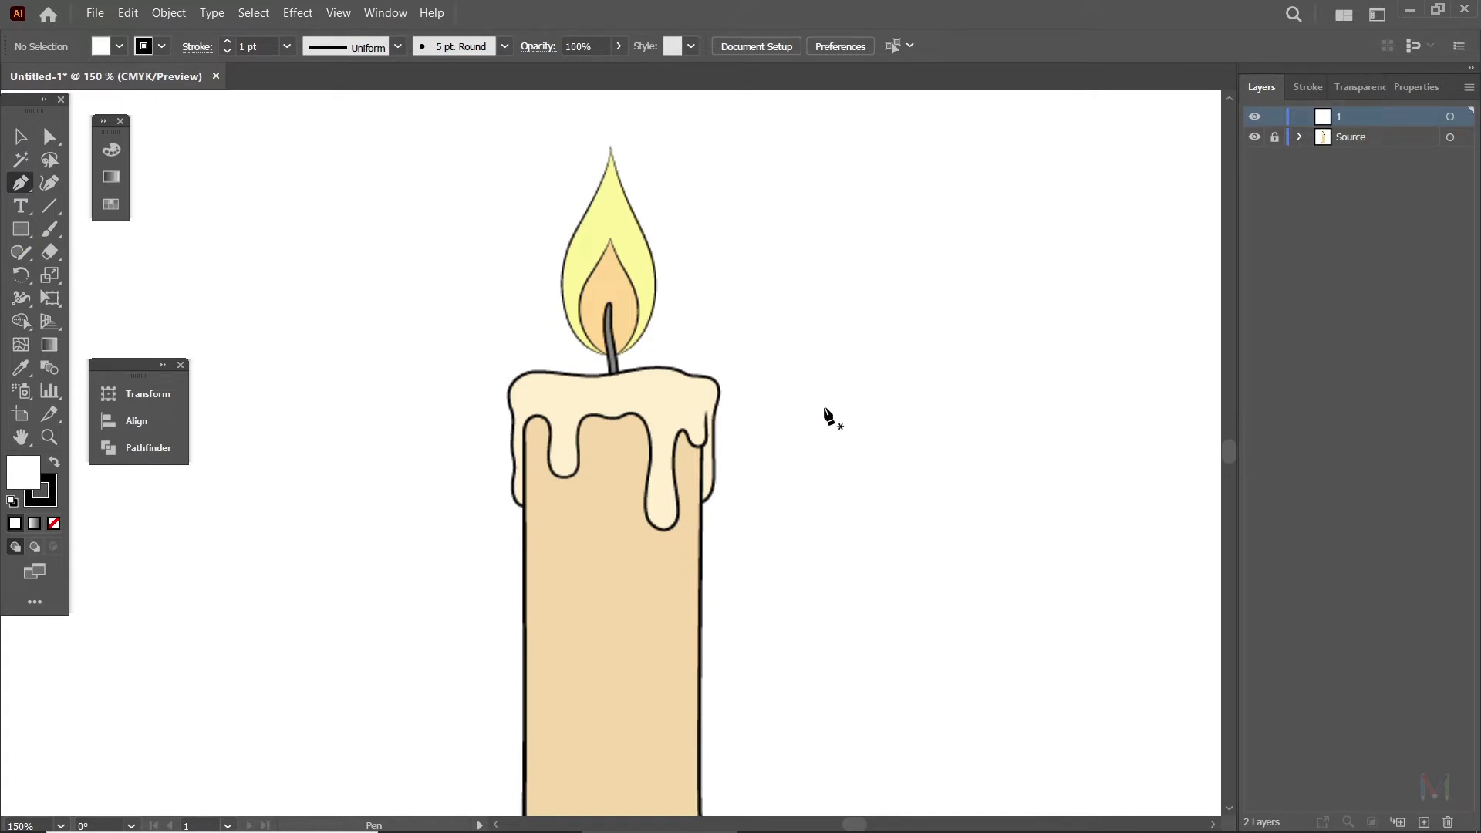
scroll(821, 432, "up", 3)
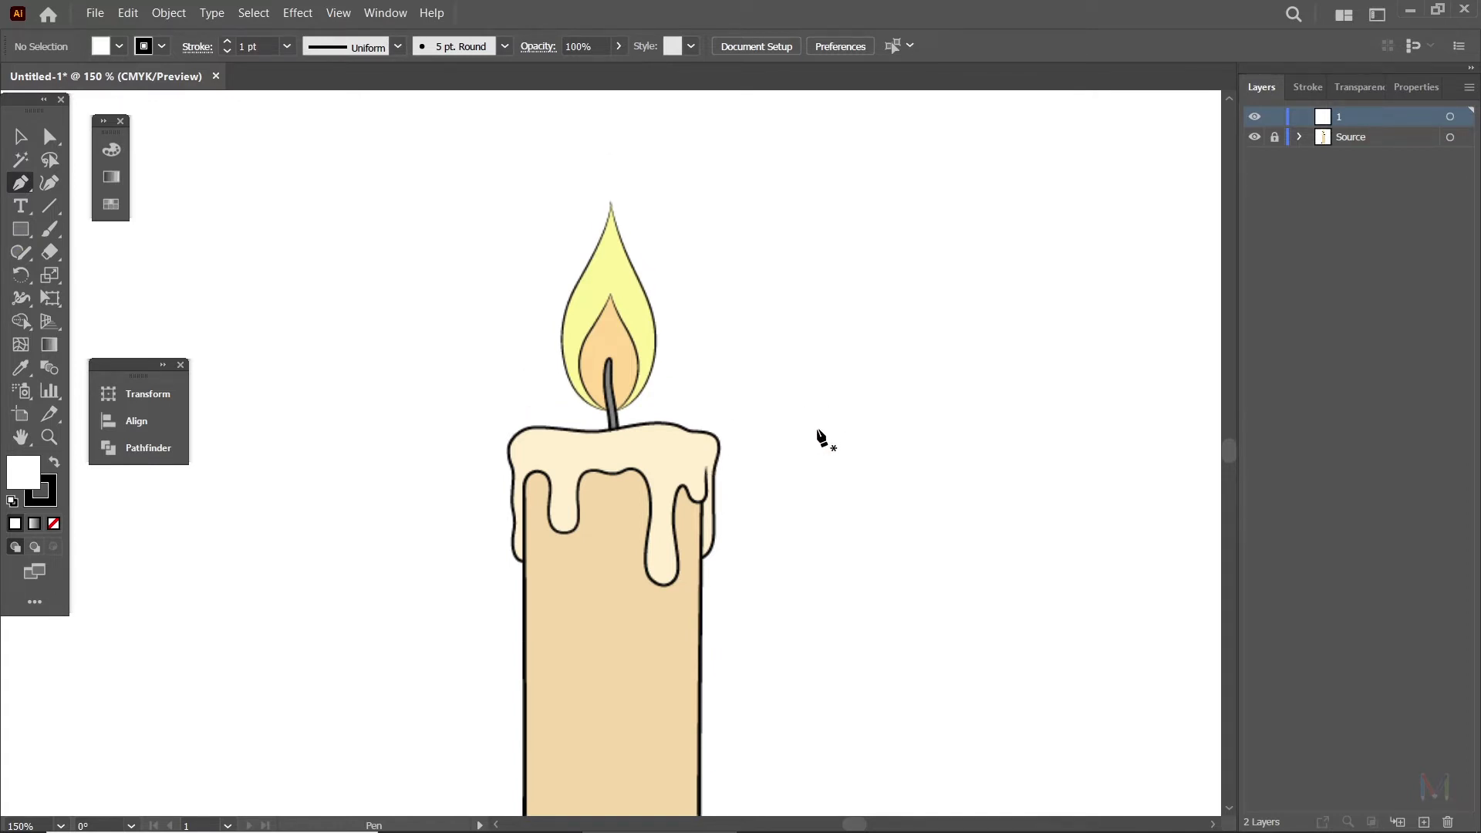
key("ctrl+=")
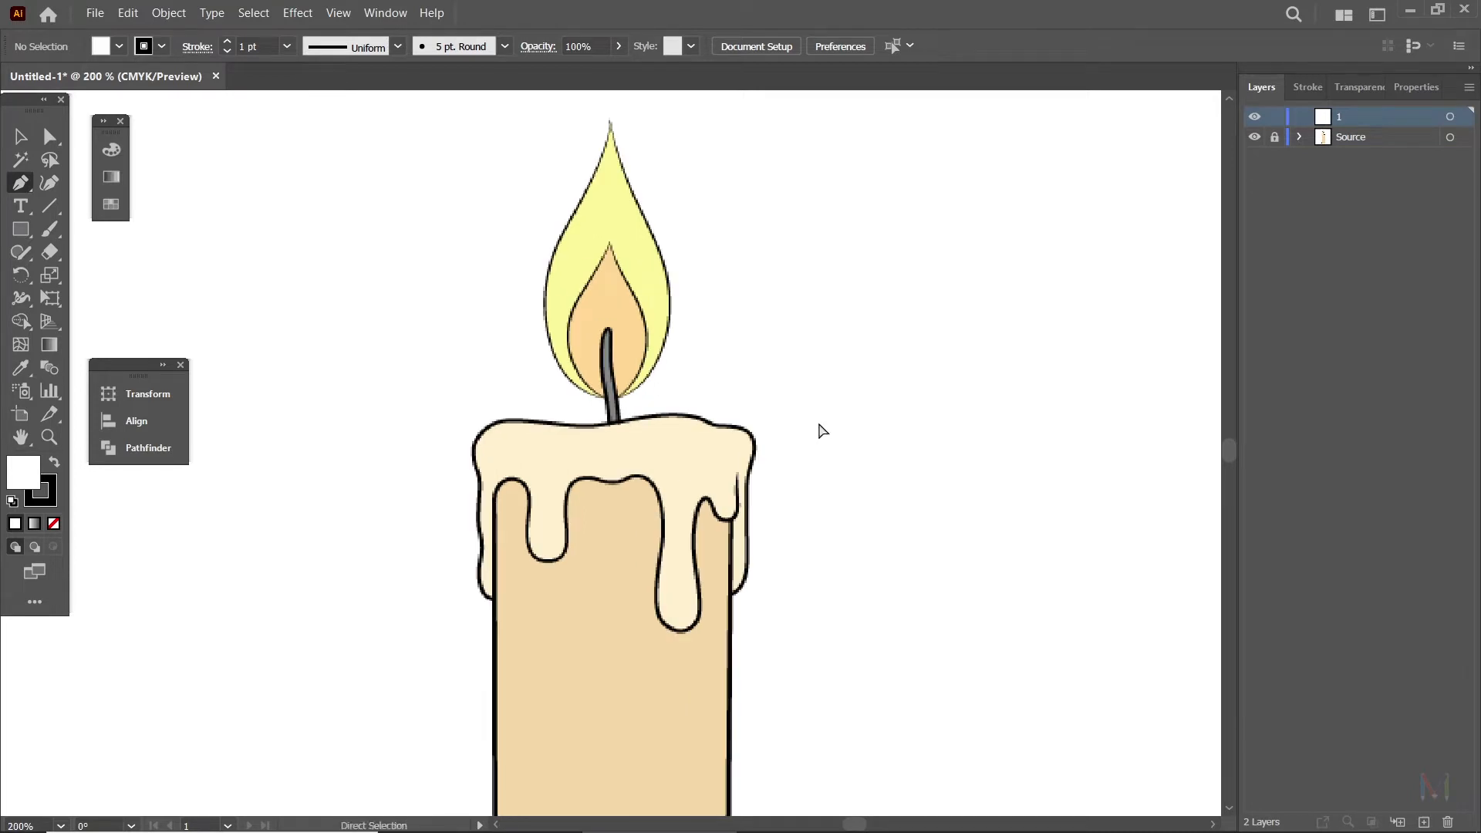
scroll(780, 535, "down", 3)
scroll(777, 535, "down", 10)
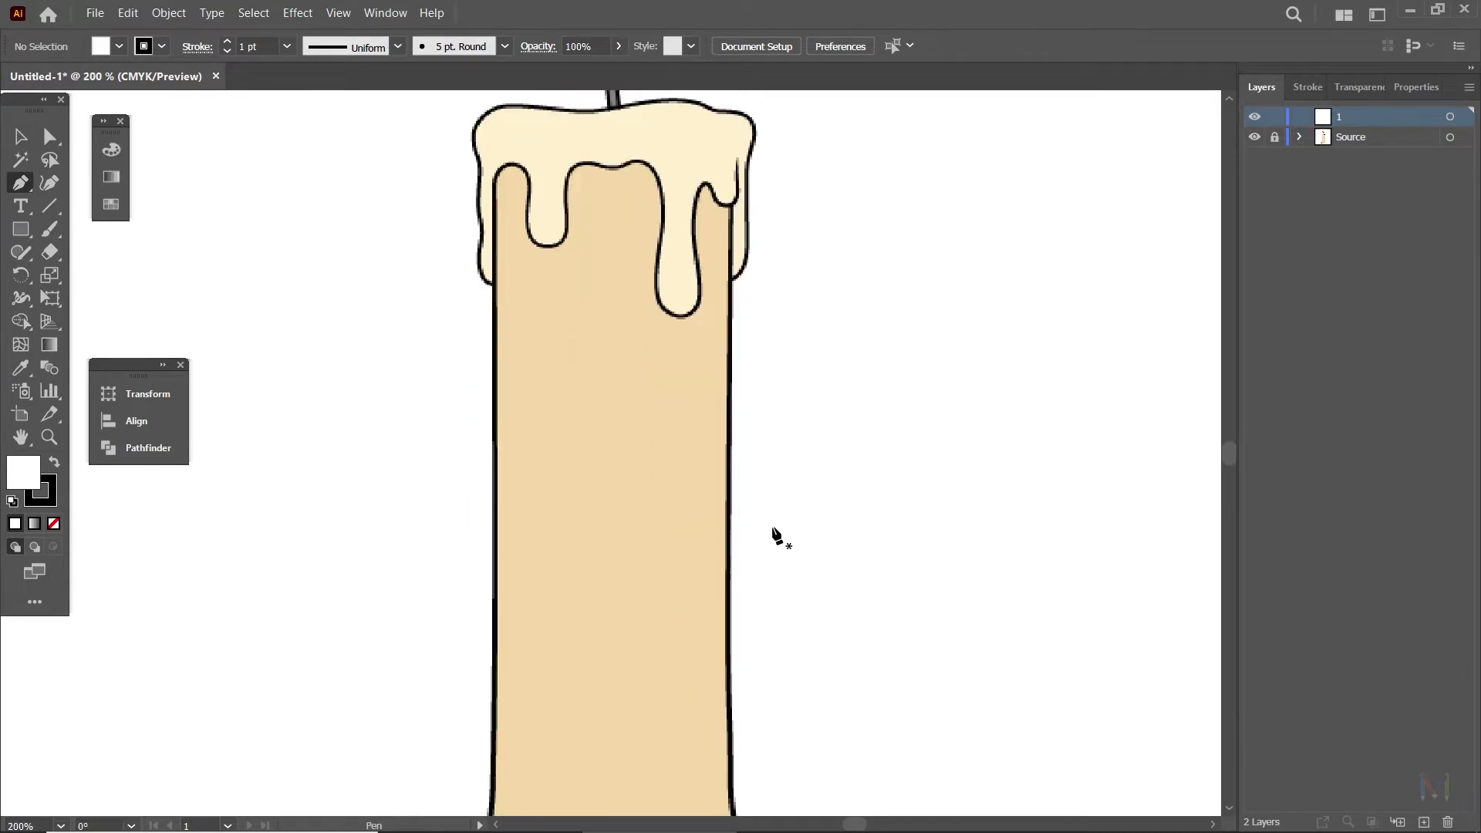
scroll(759, 540, "up", 4)
scroll(754, 540, "up", 10)
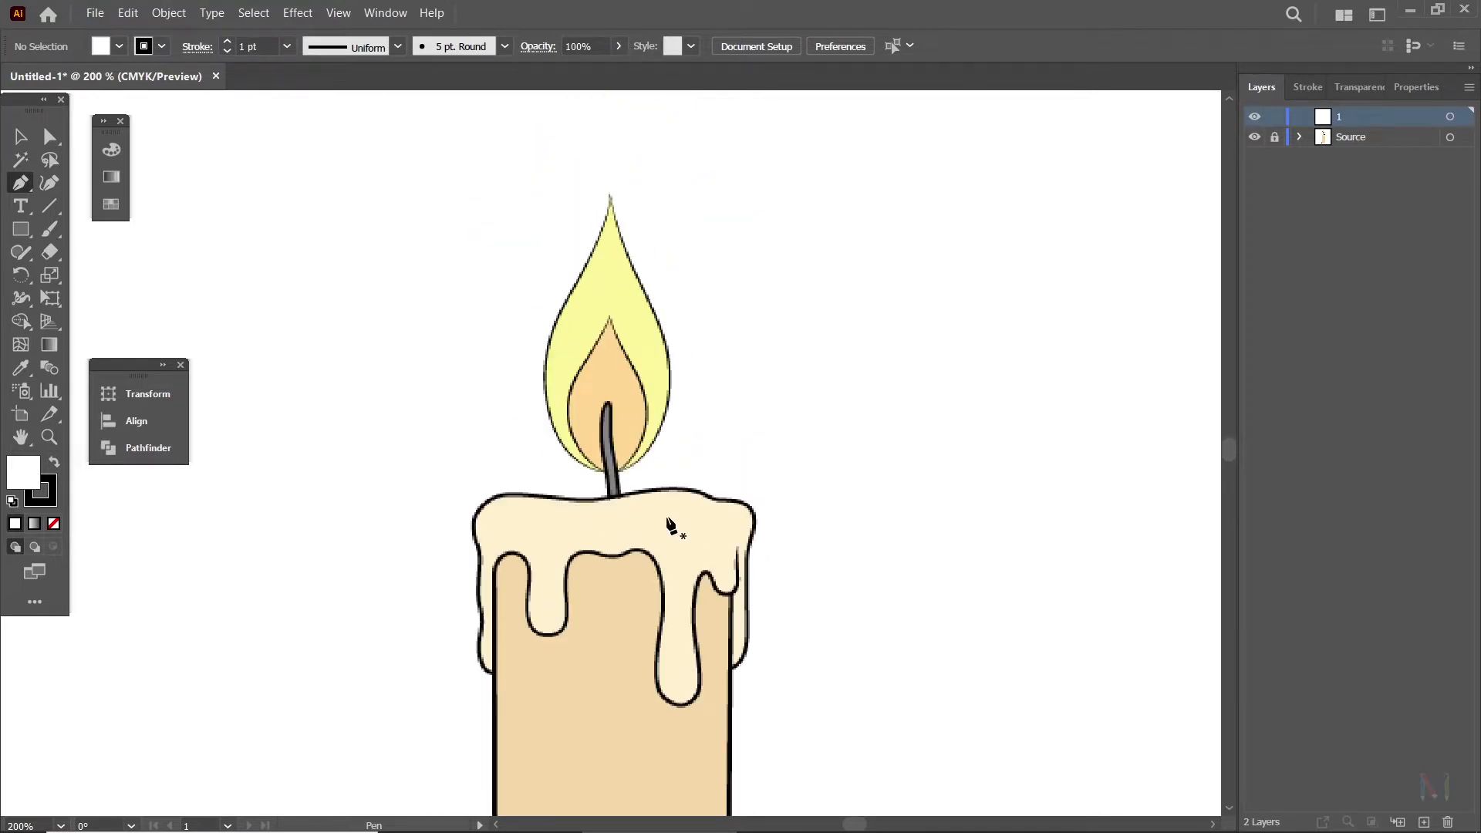
scroll(670, 527, "down", 13)
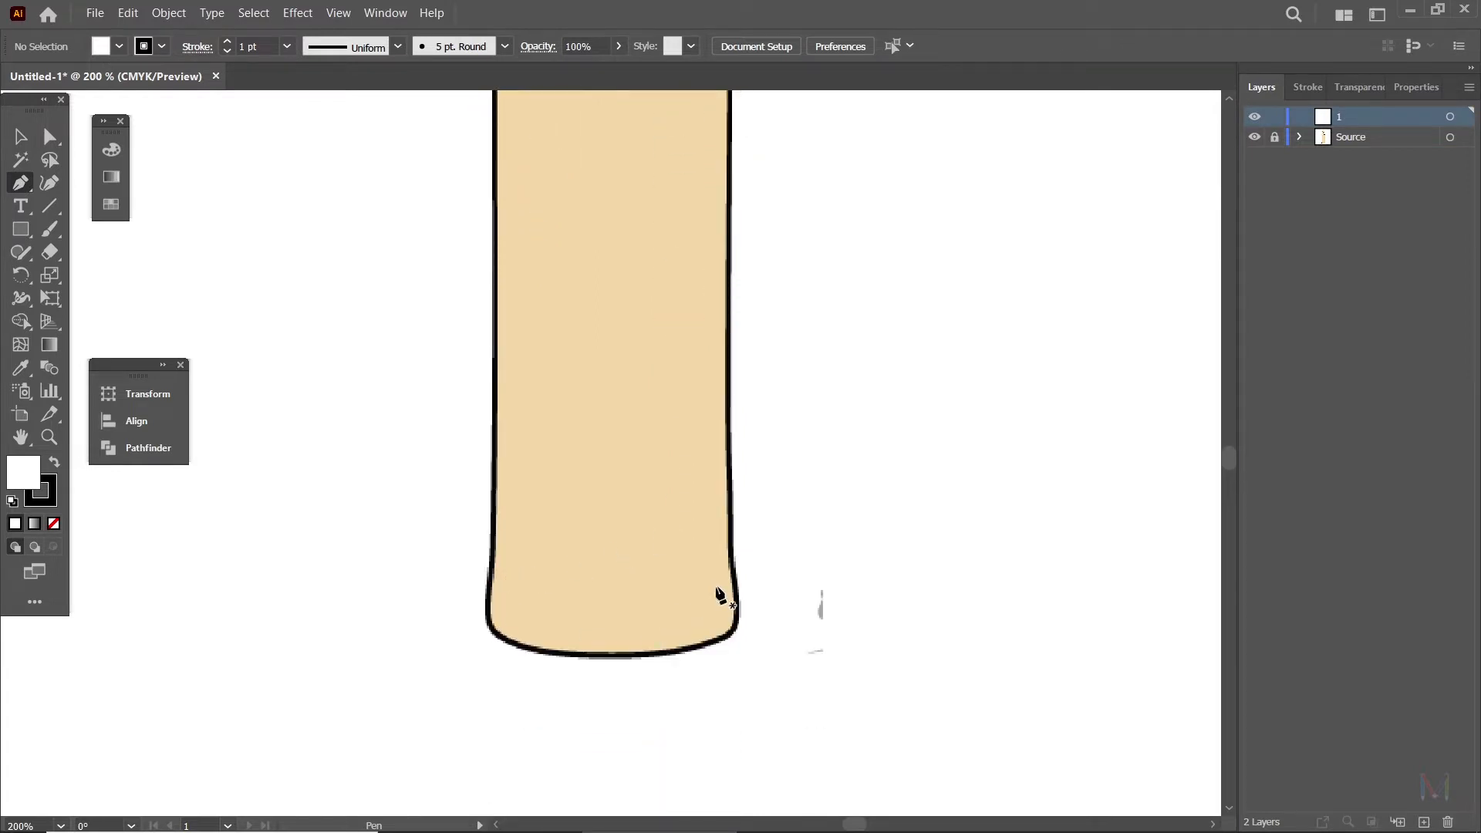
scroll(719, 586, "up", 13)
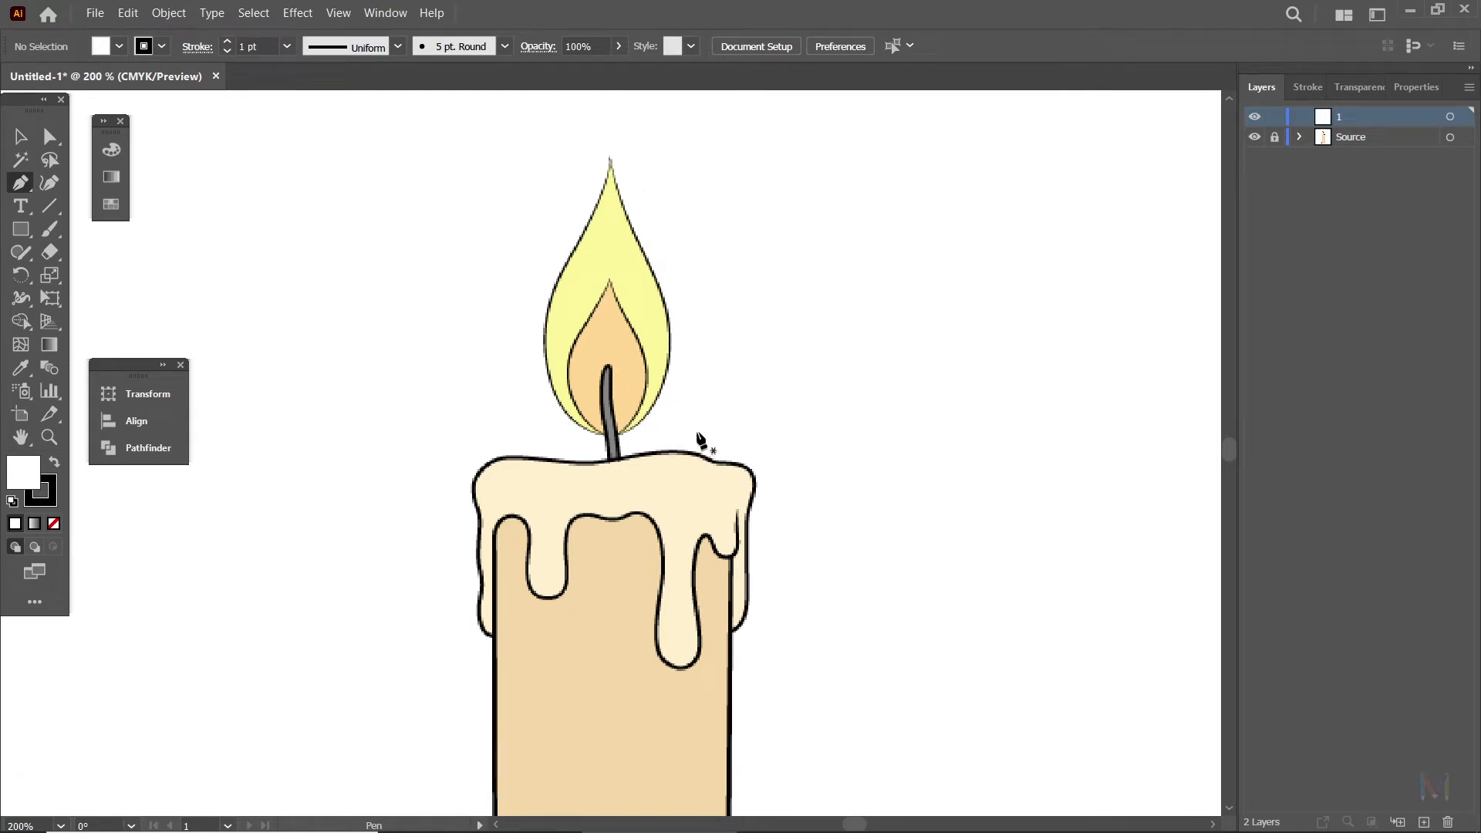
With the Pen tool, draw a curved segment from the outer flame's tip partway down its left edge.
left_click_drag(671, 386, 752, 455)
key("ctrl+equal")
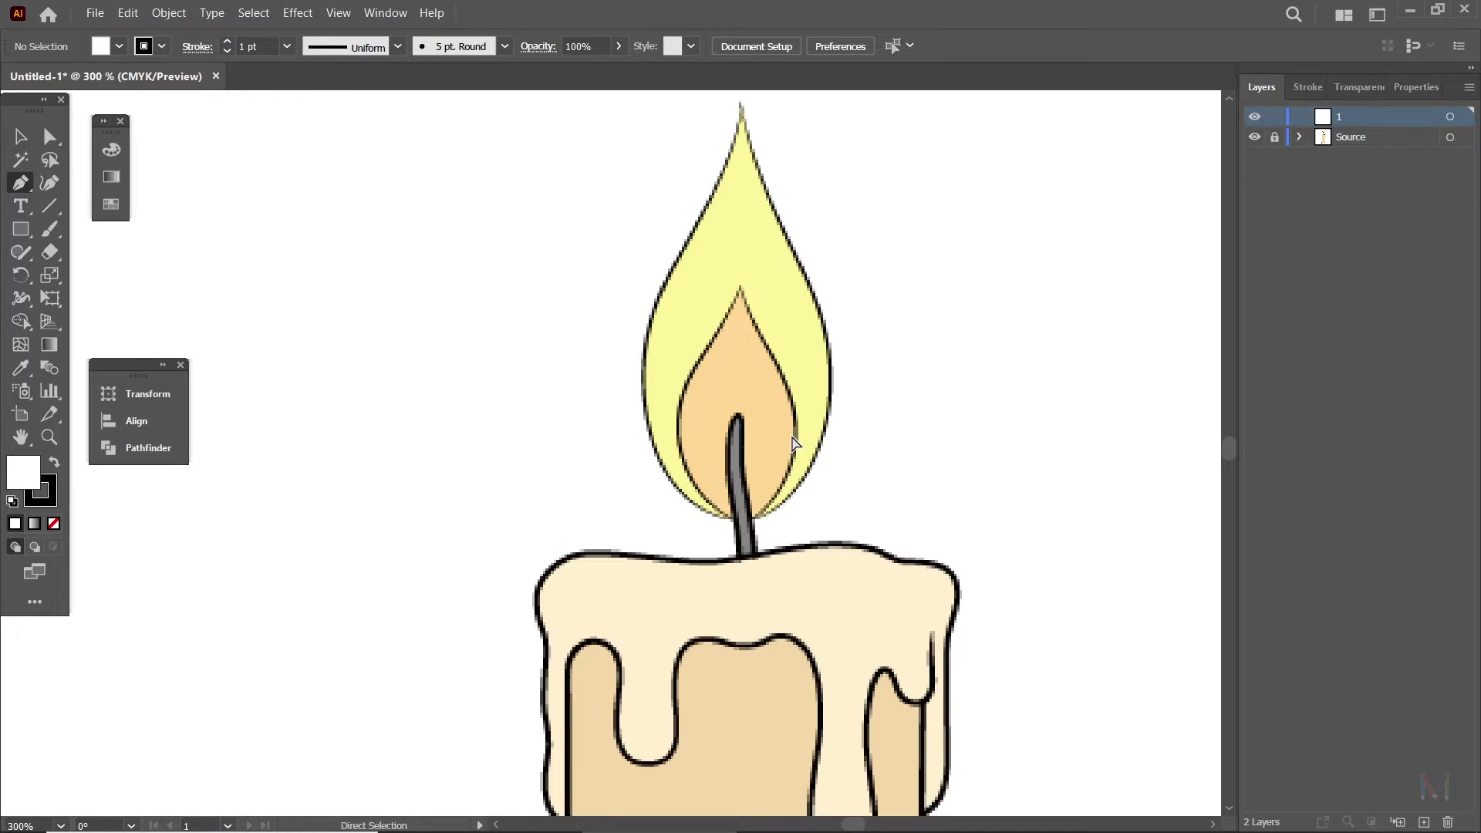
left_click_drag(768, 375, 666, 445)
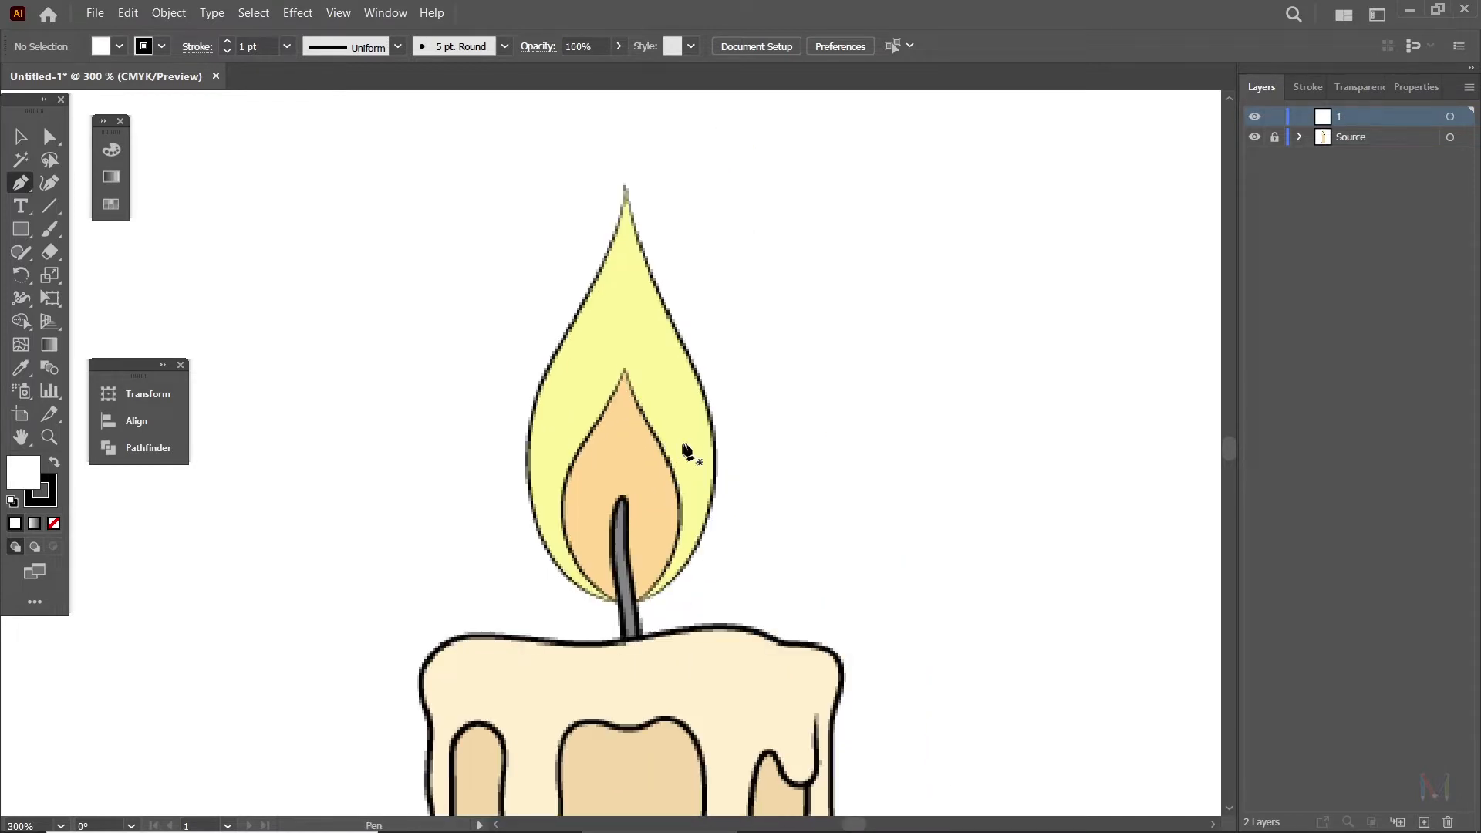
key("ctrl+equal")
key("ctrl+equal")
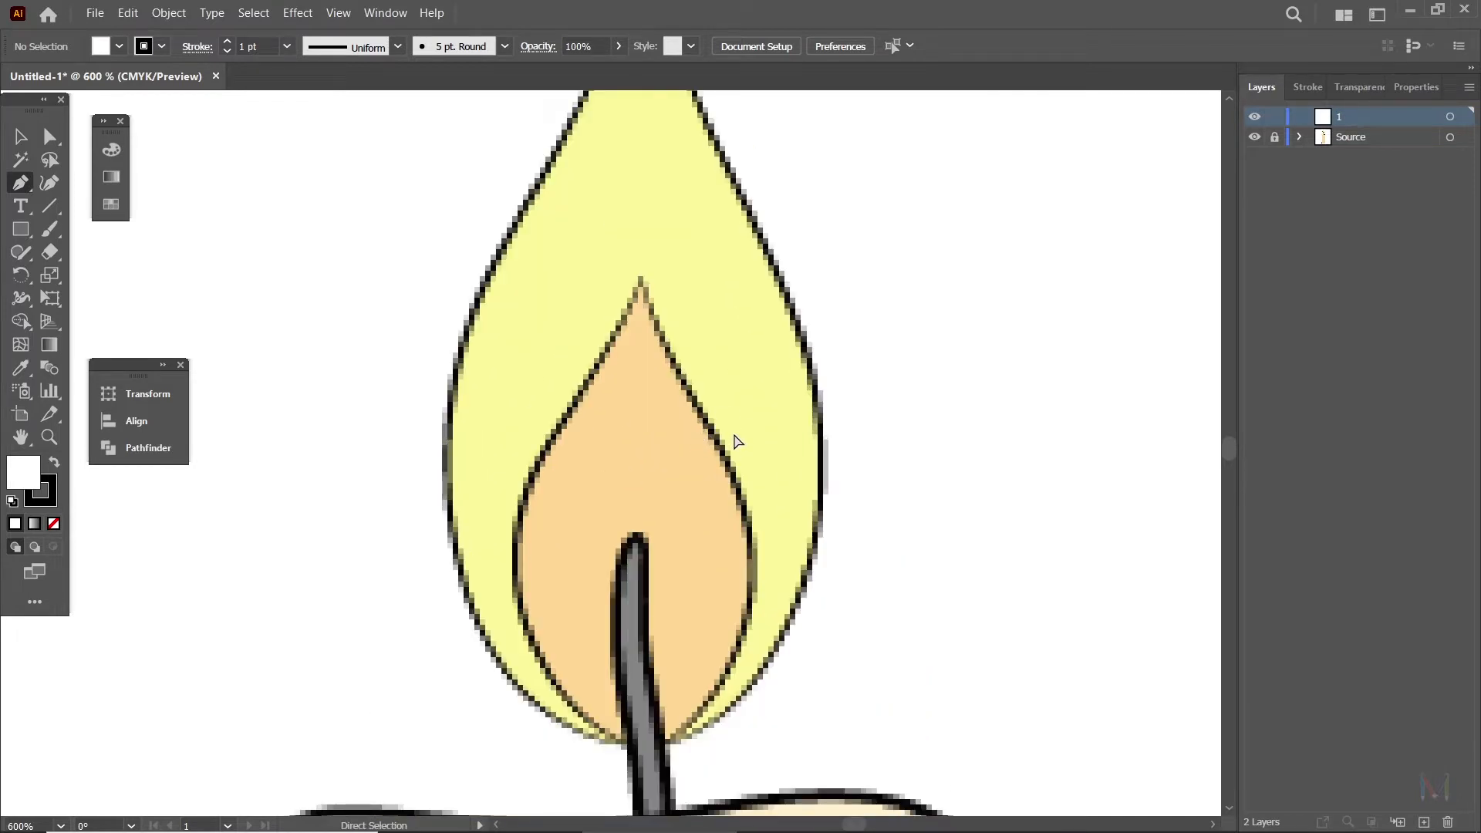
key("ctrl+minus")
key("ctrl+minus")
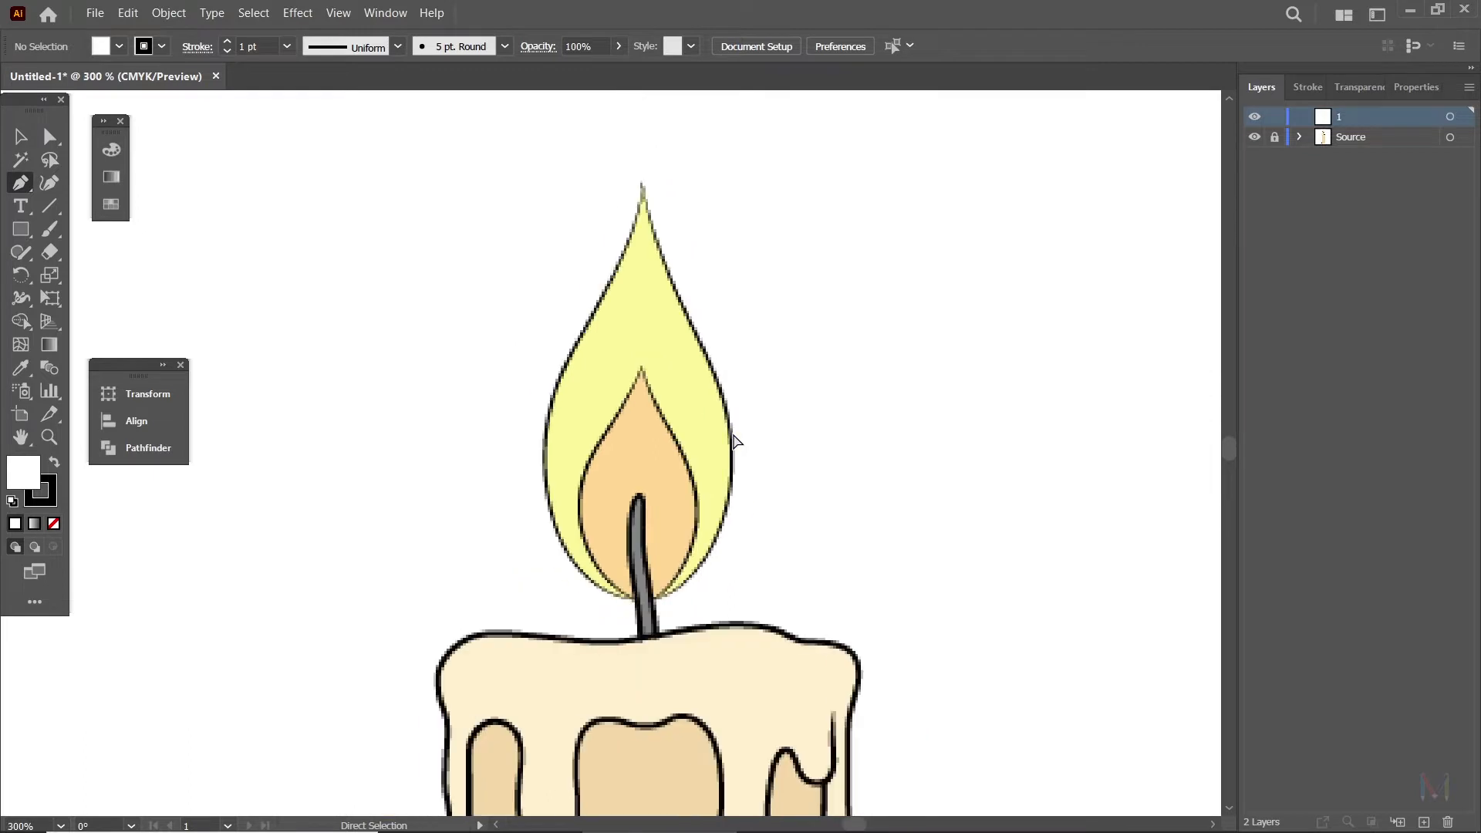
key("ctrl+equal")
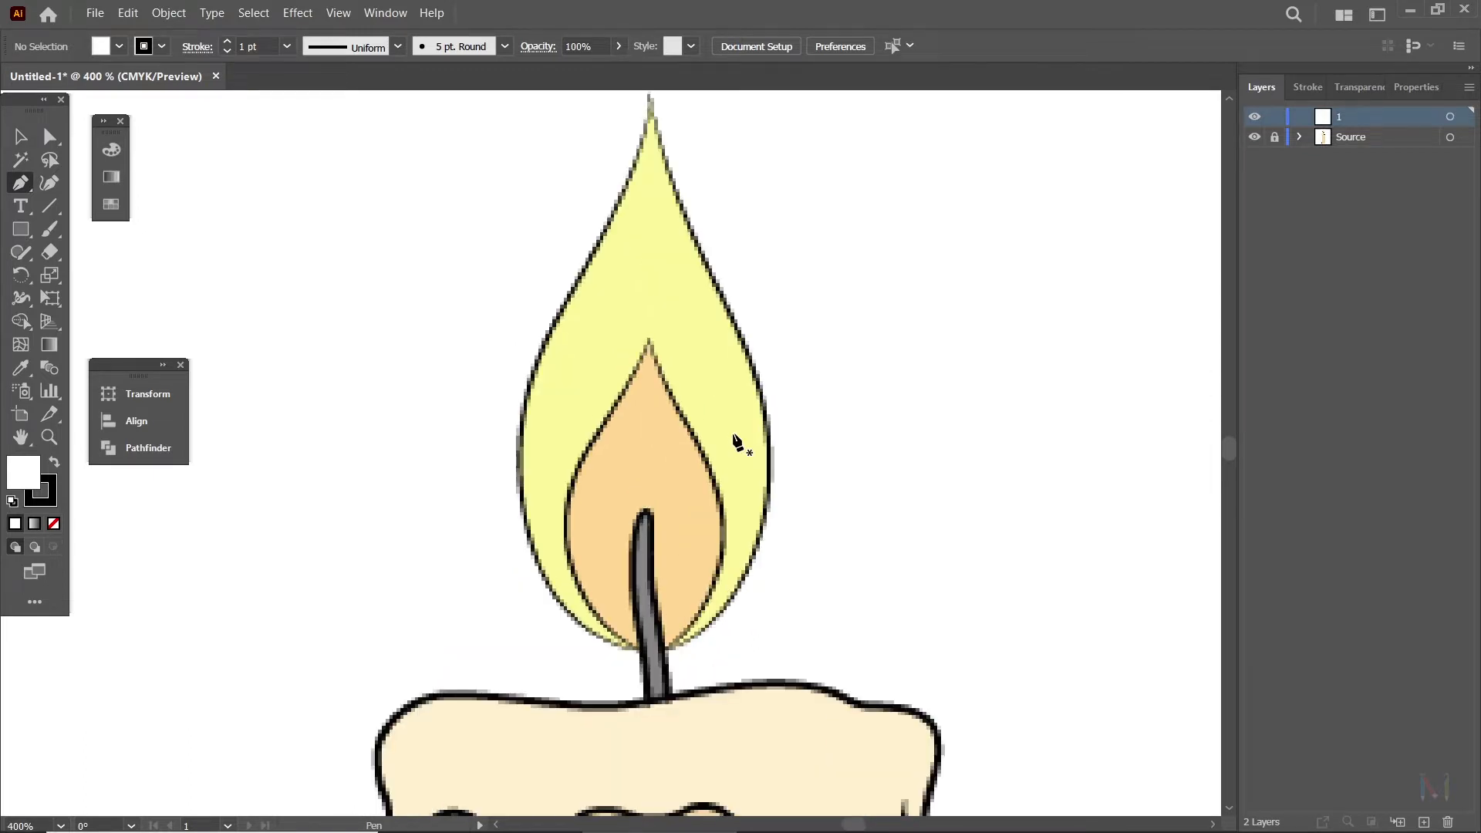
left_click_drag(667, 348, 649, 392)
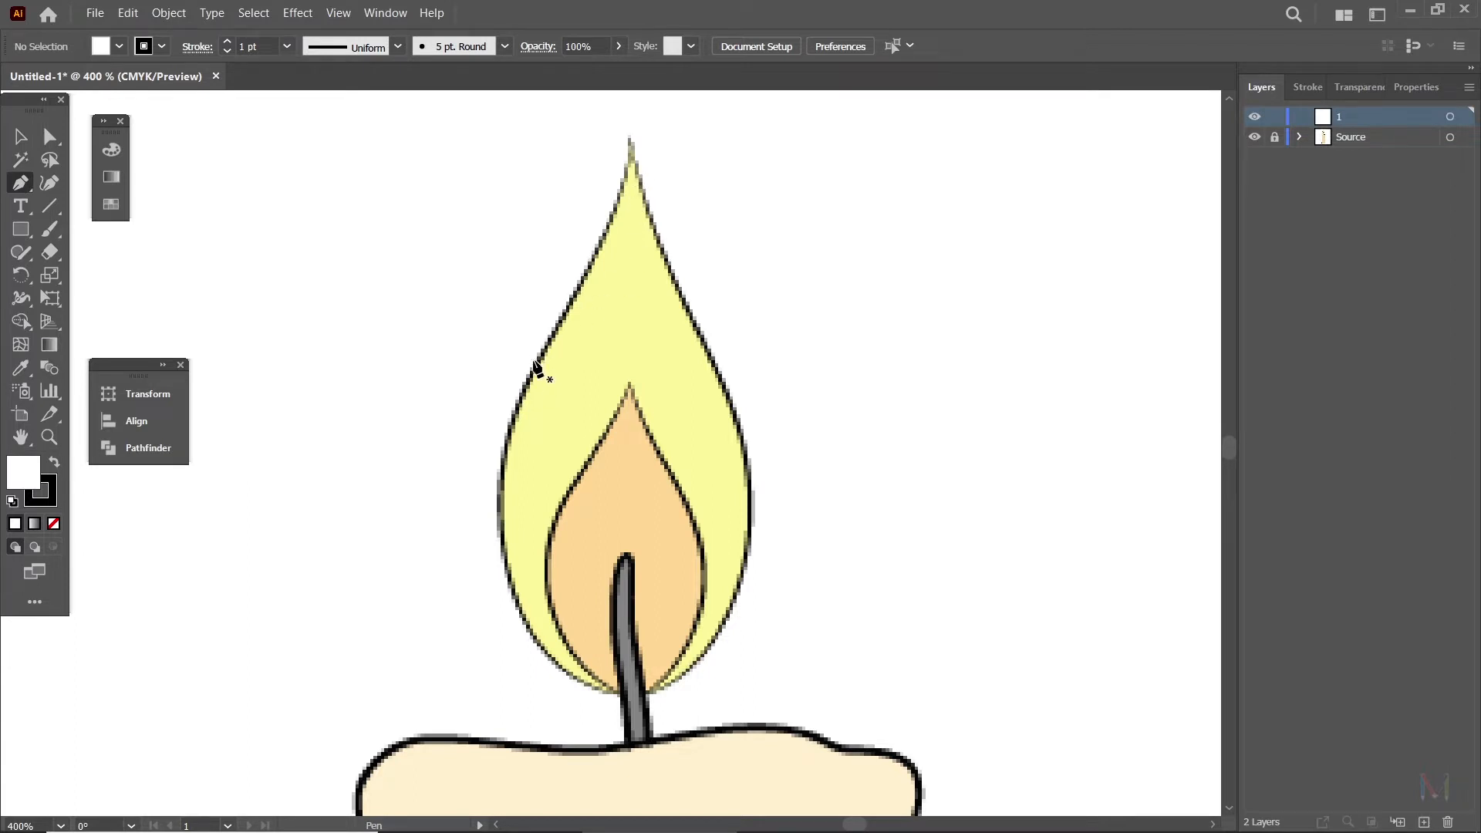
key("ctrl+minus")
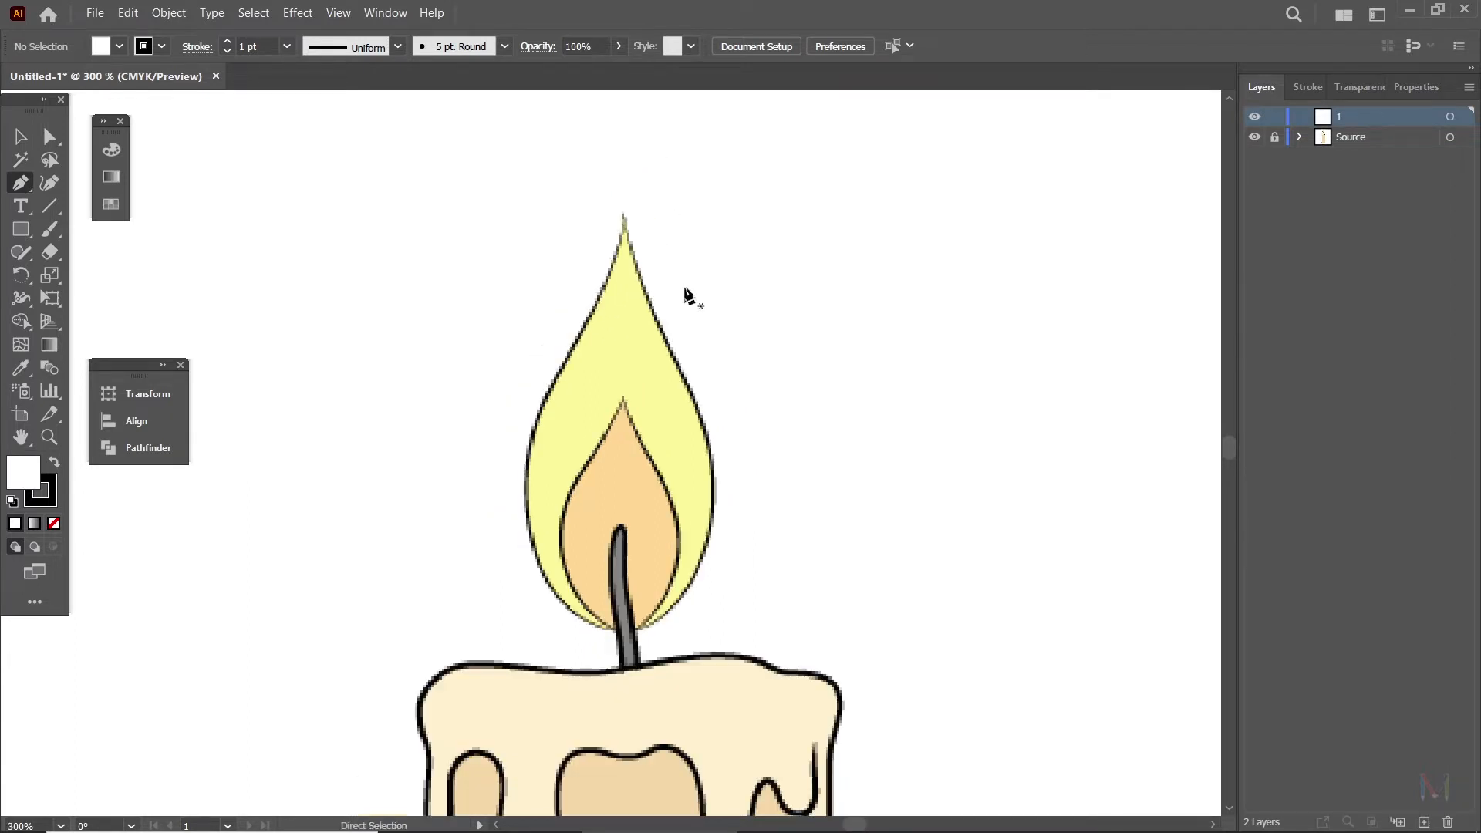
left_click_drag(694, 304, 730, 251)
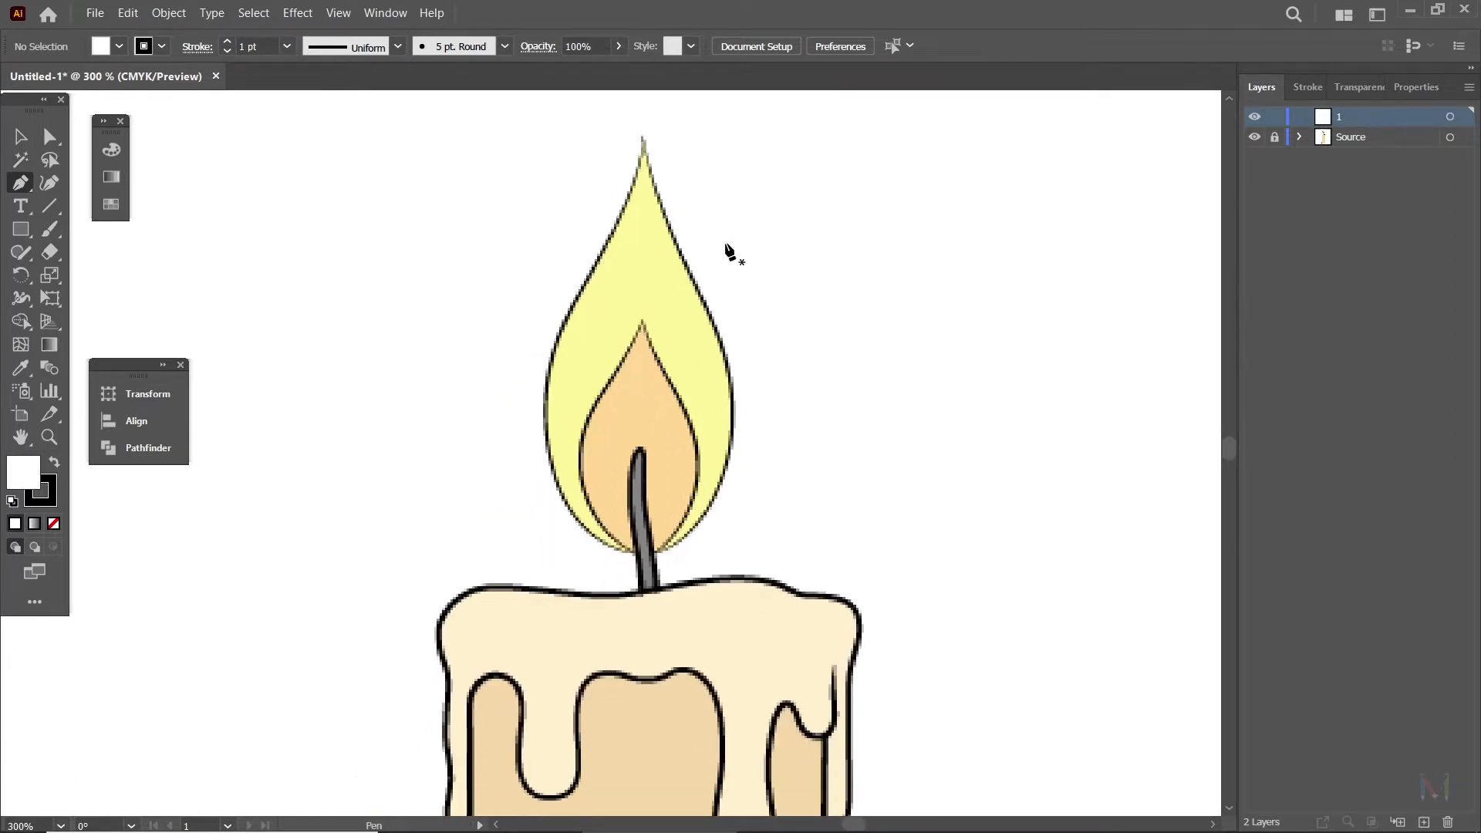
left_click(643, 138)
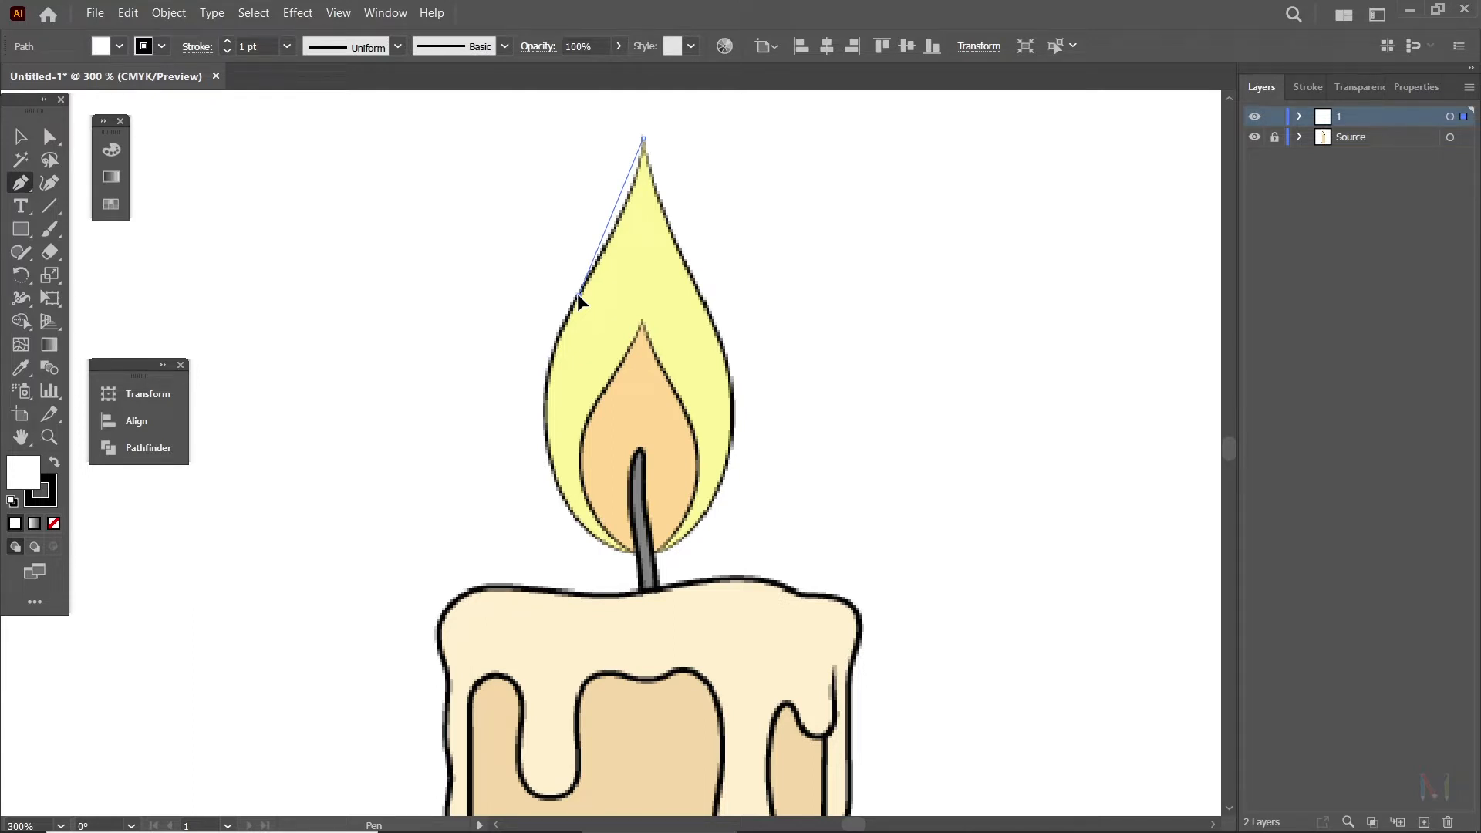
left_click_drag(578, 294, 506, 420)
left_click_drag(506, 422, 506, 423)
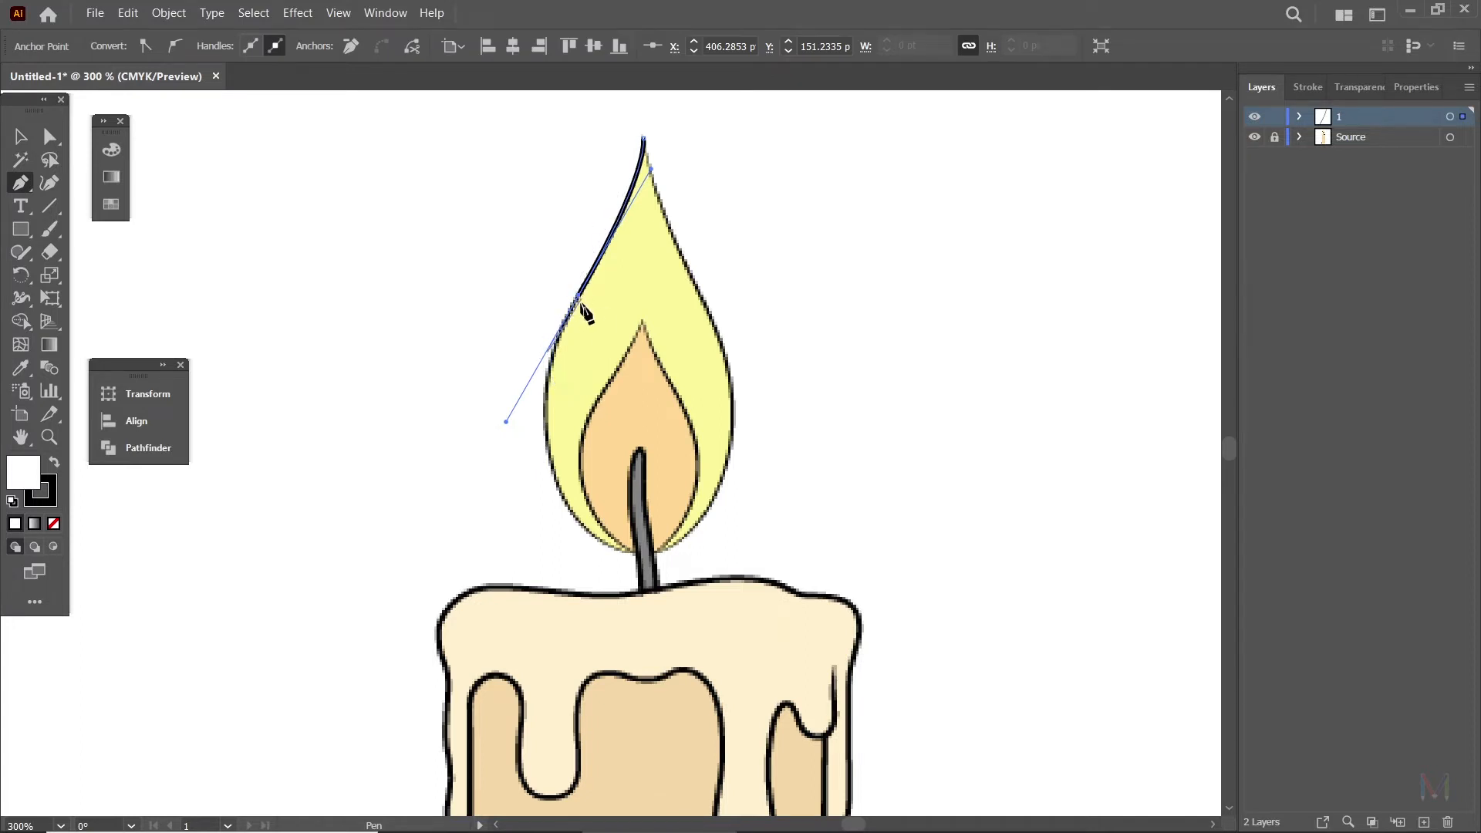
Set the flame path's fill to None and its stroke to the red swatch.
left_click(111, 150)
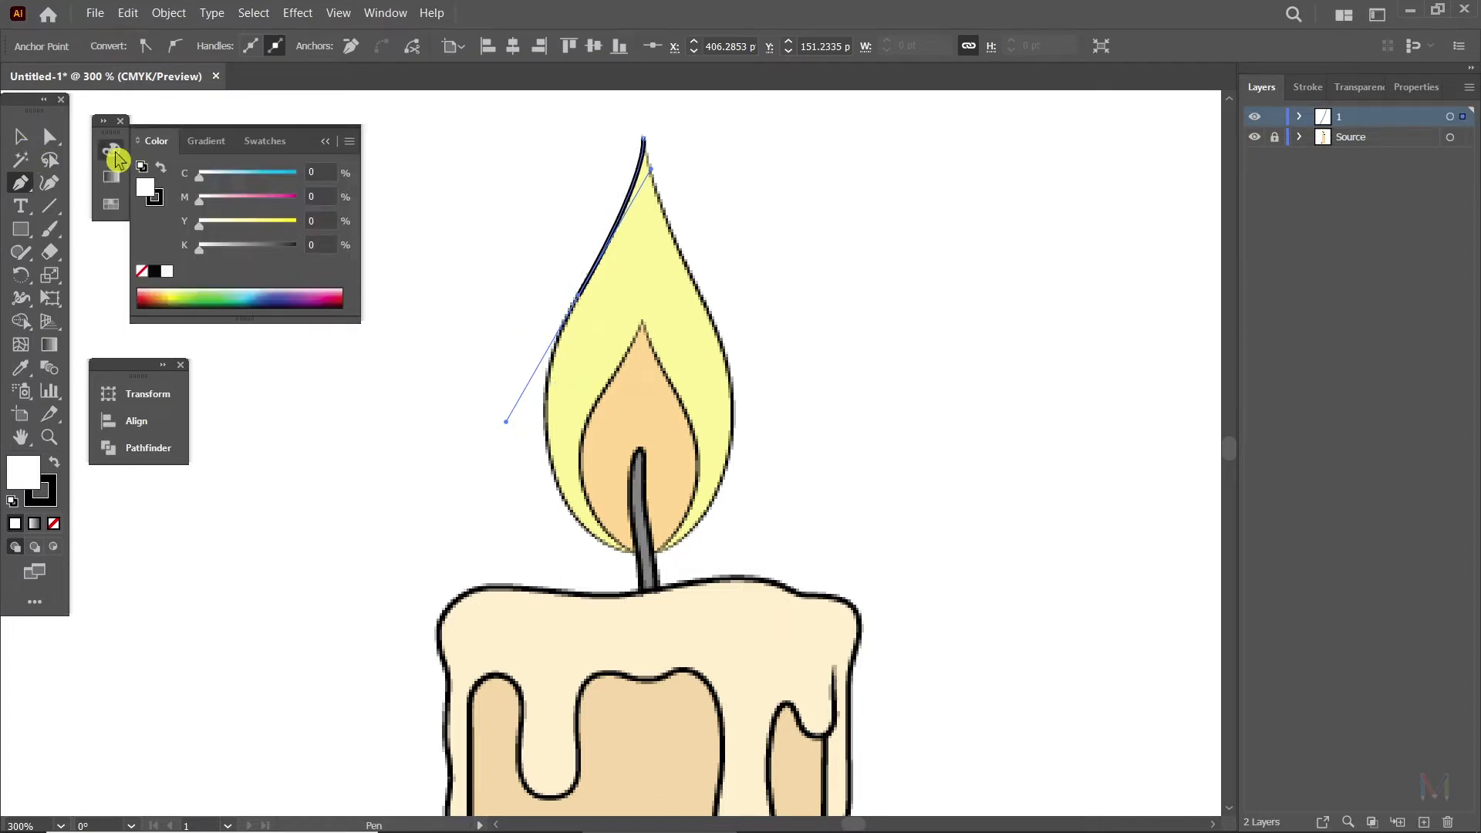
left_click(256, 152)
left_click(155, 273)
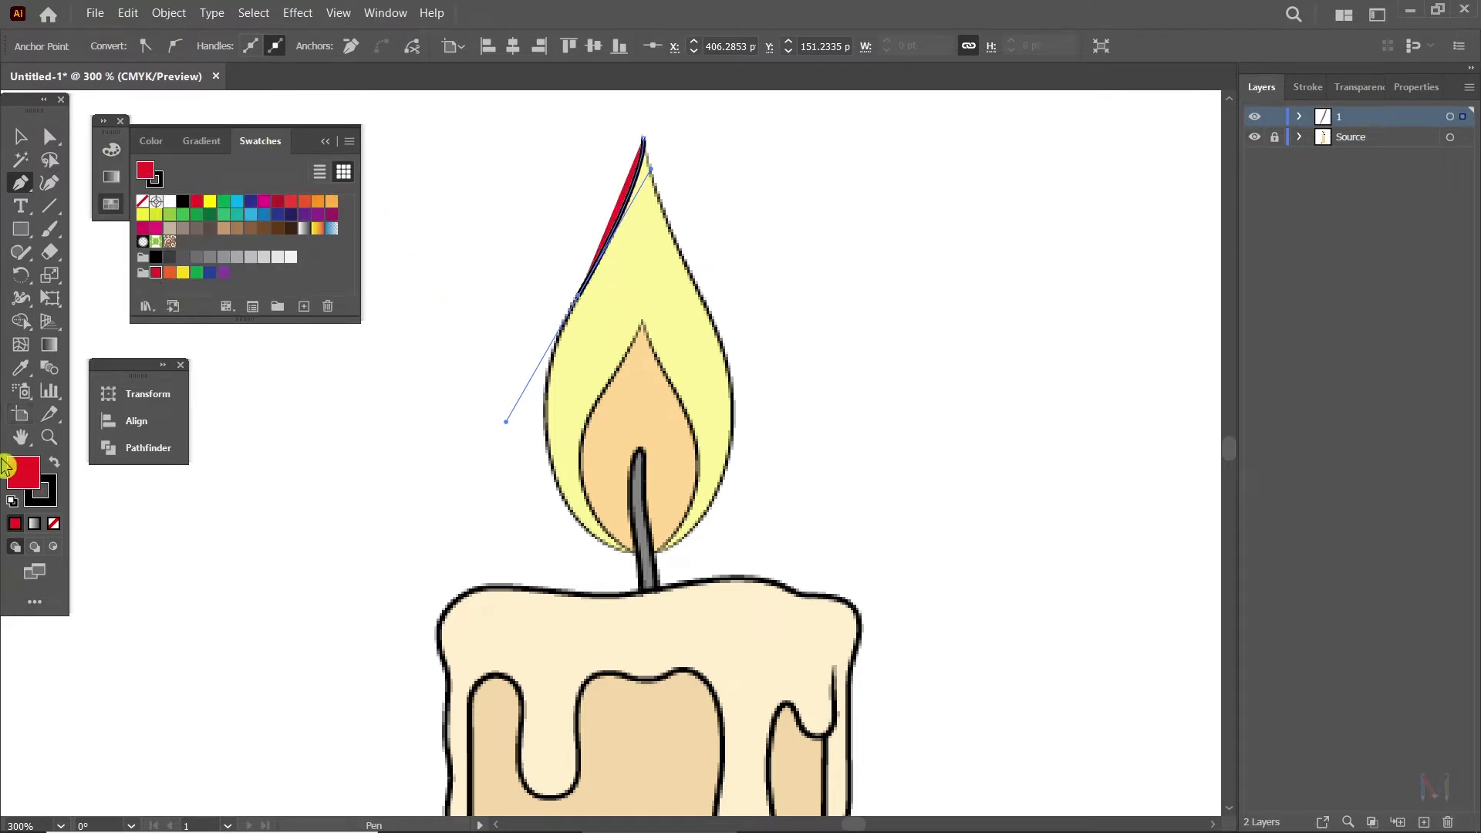
left_click(54, 525)
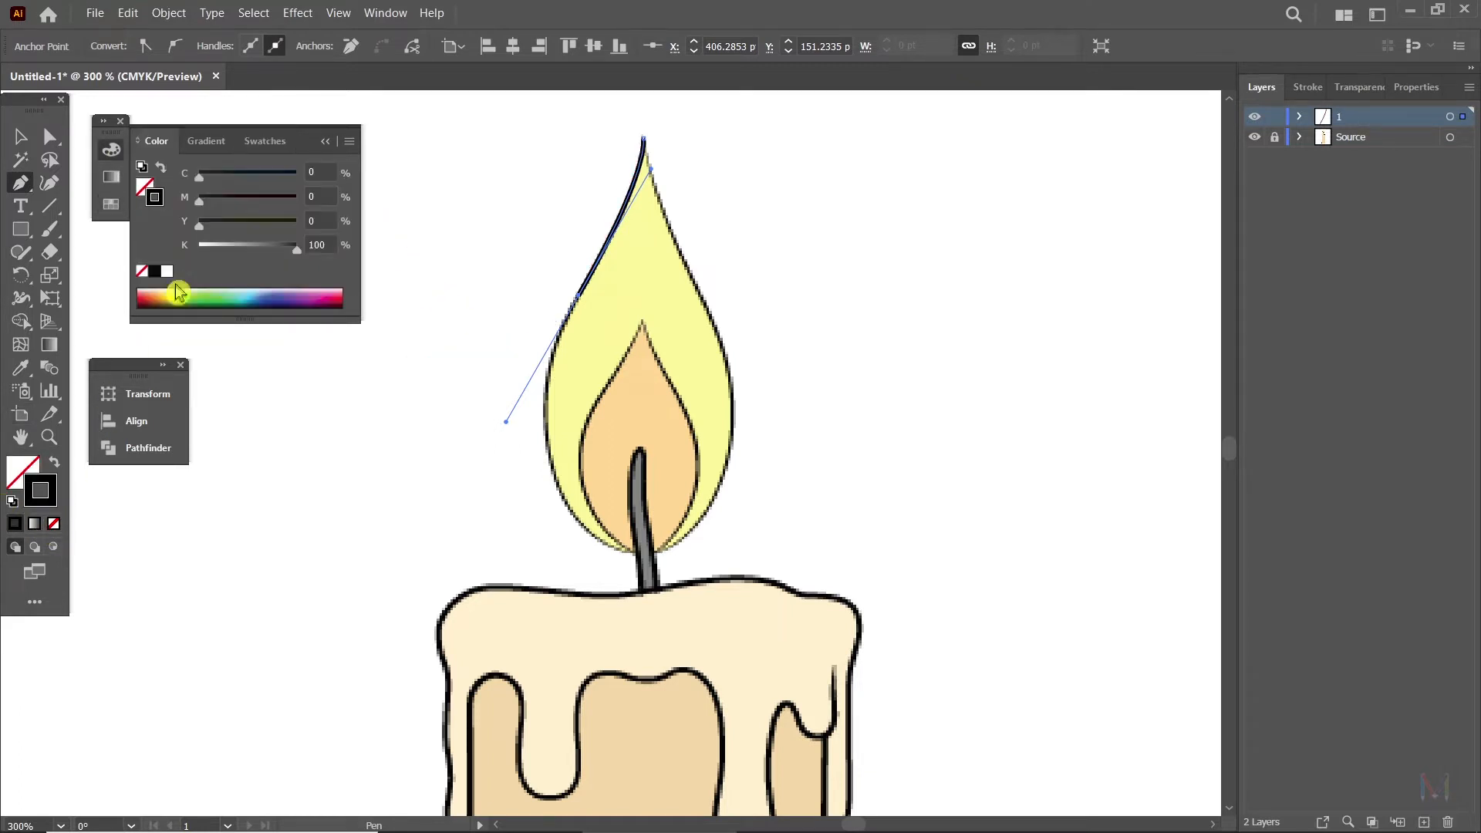
left_click(262, 142)
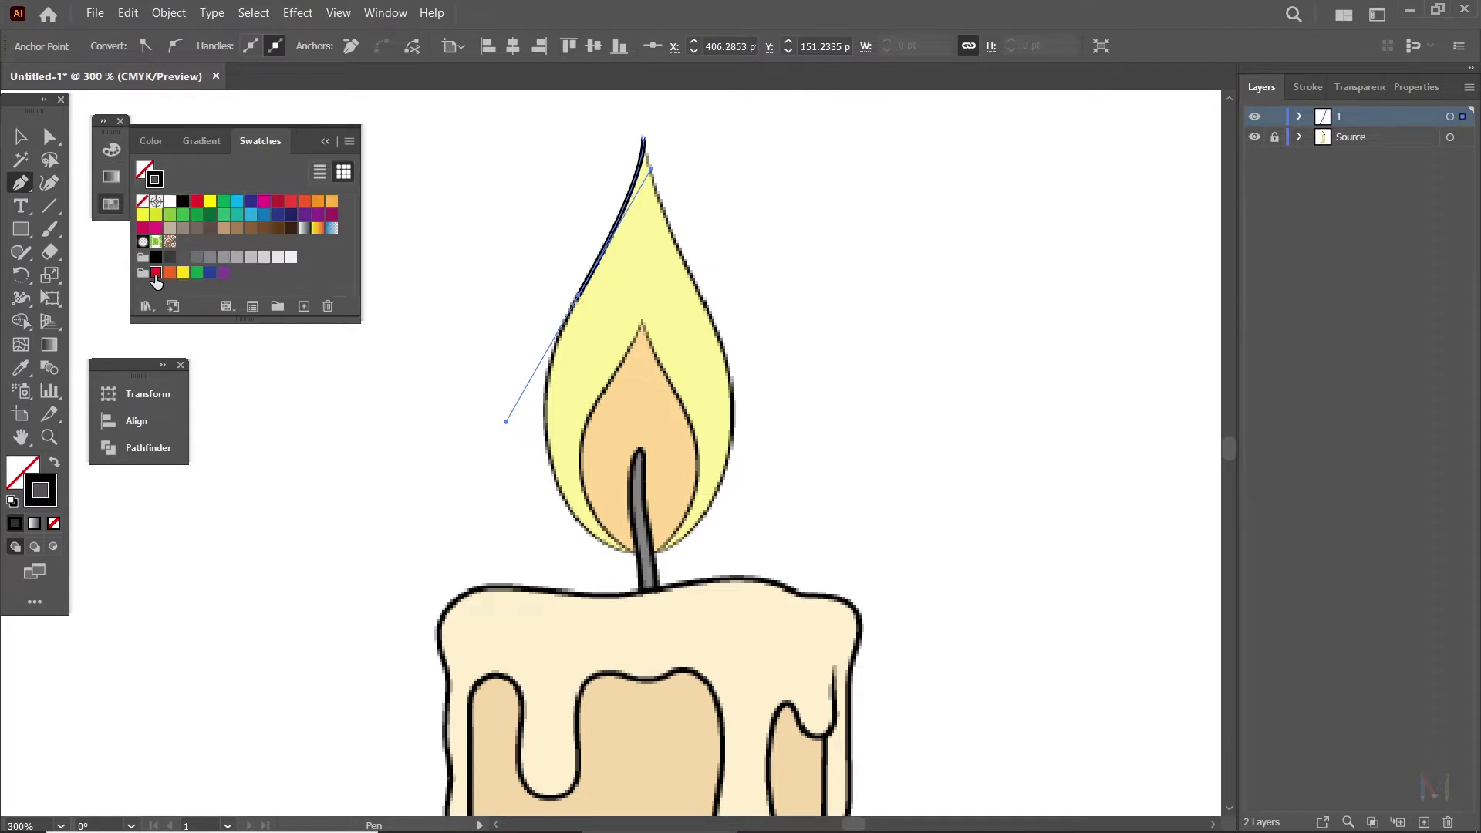
left_click(156, 274)
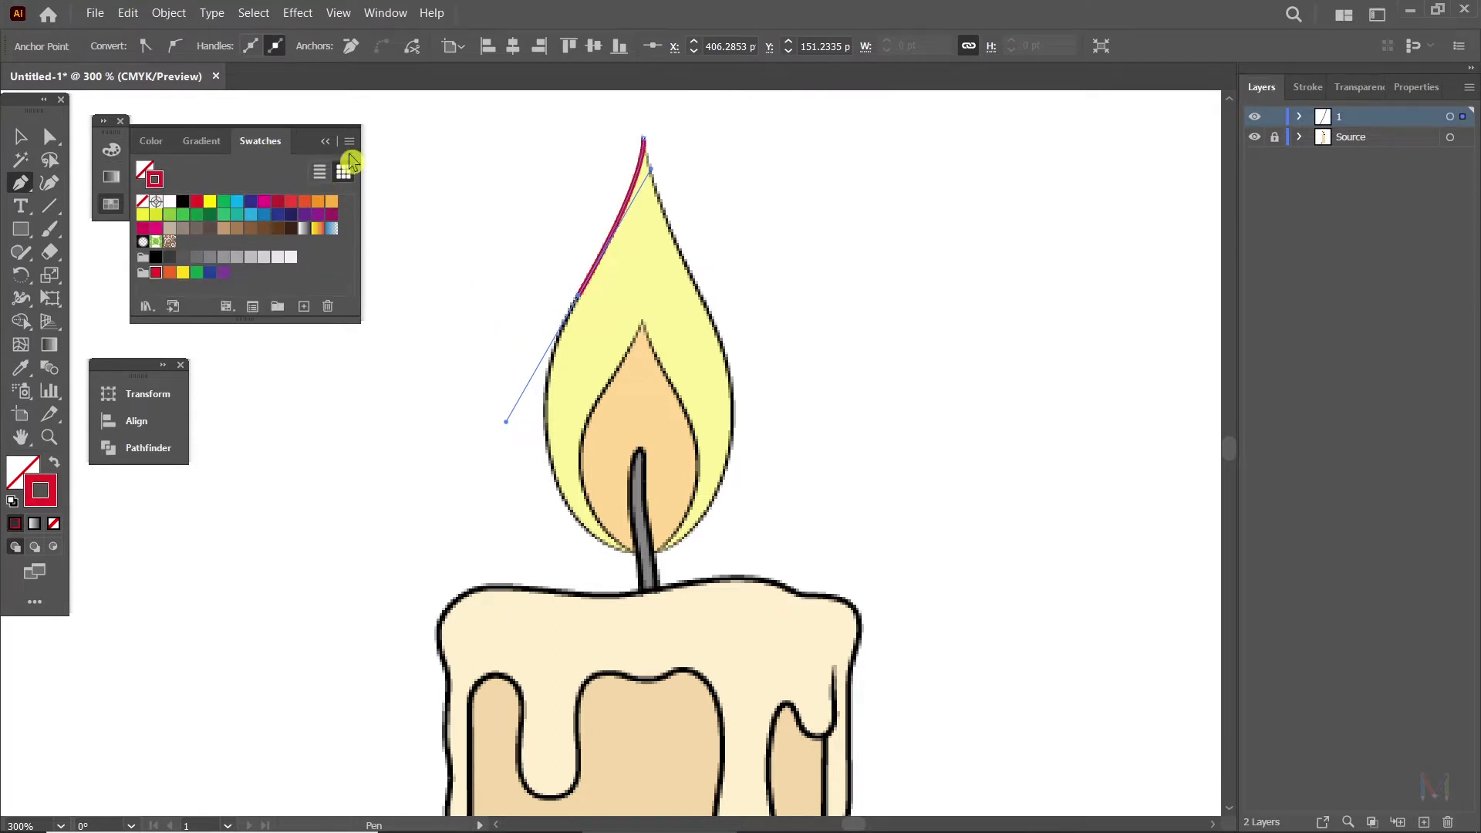
left_click(325, 142)
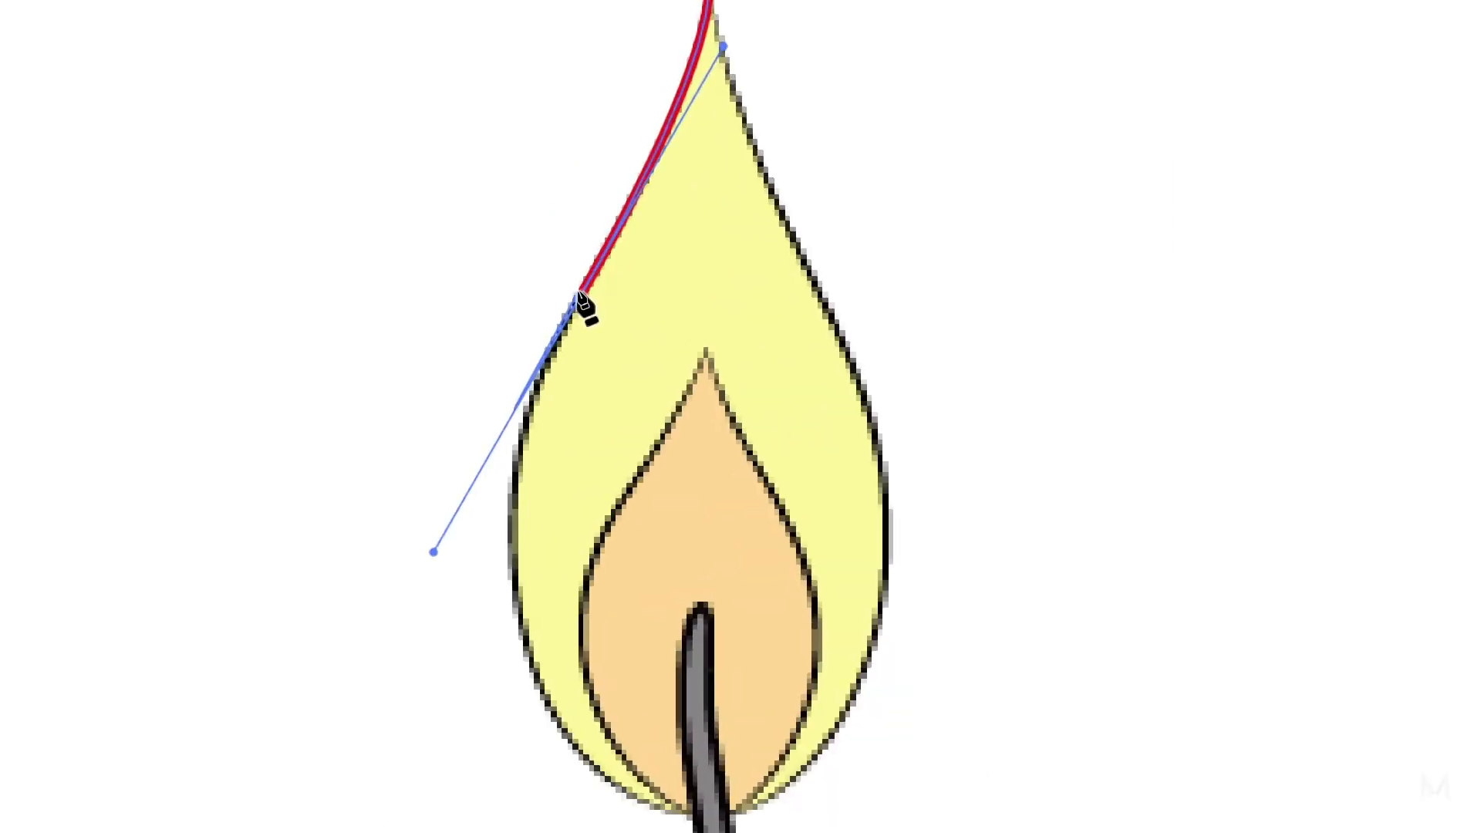
Remove the last anchor's outgoing handle and add a curved segment down to the widest point of the outer flame's left edge.
left_click(580, 296)
left_click_drag(580, 299, 682, 529)
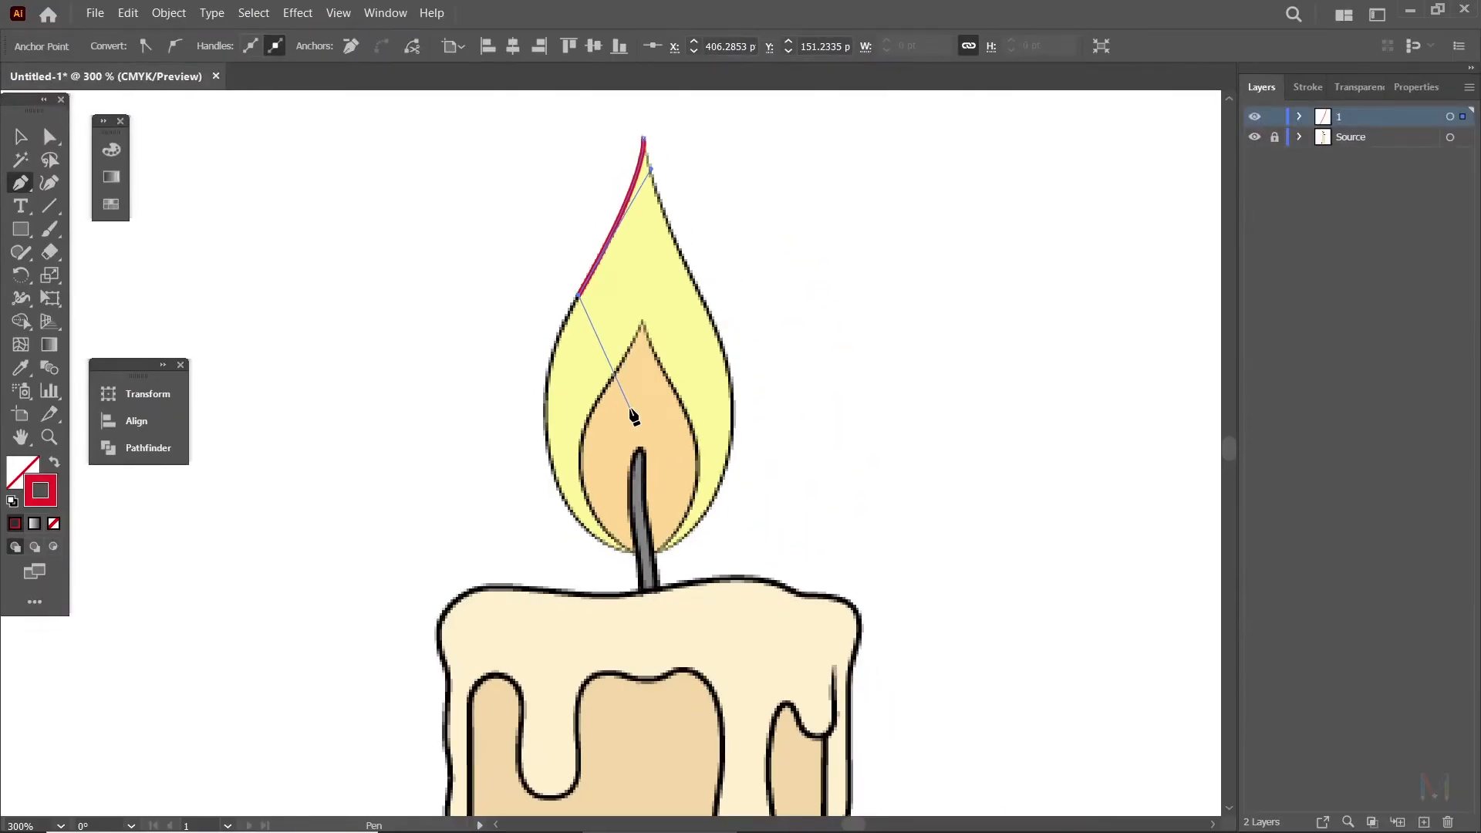
left_click_drag(632, 416, 546, 450)
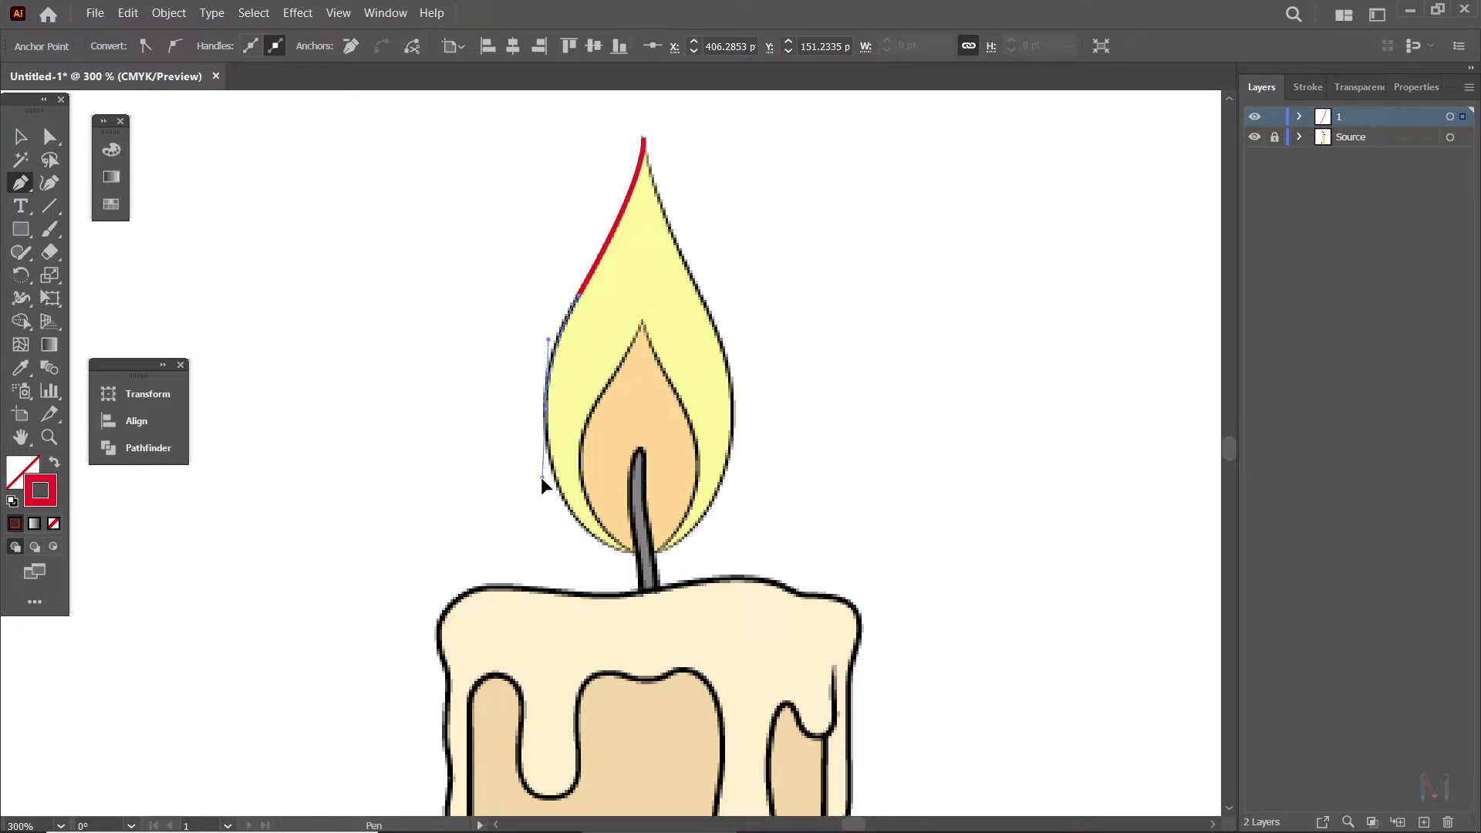
left_click_drag(541, 482, 542, 492)
left_click_drag(541, 492, 542, 492)
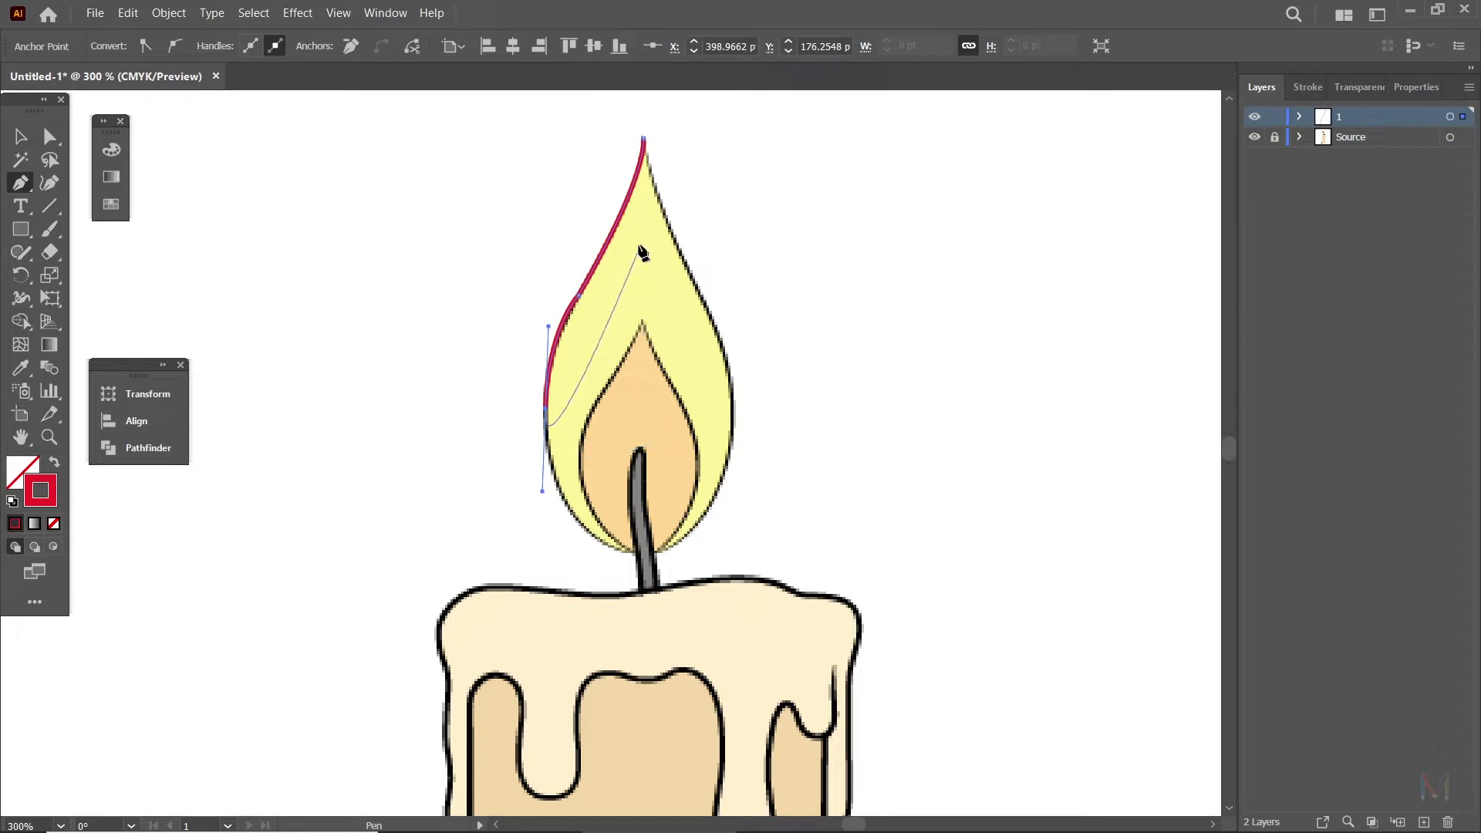
With Direct Selection, shorten and straighten the upper handle of the left edge's widest anchor so the curve follows the outer flame.
key("ctrl+equal")
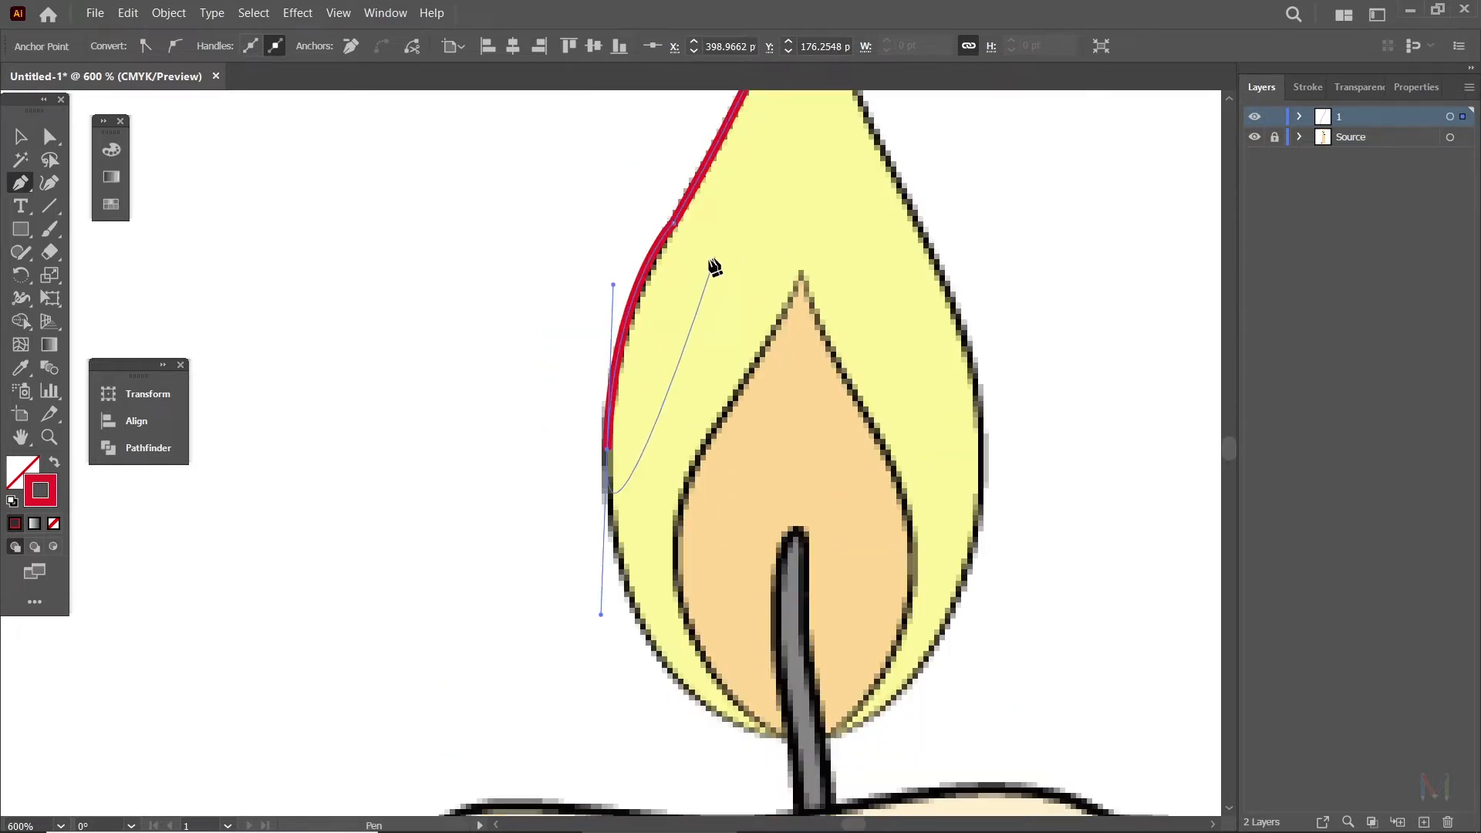
key("ctrl+equal")
left_click(512, 383)
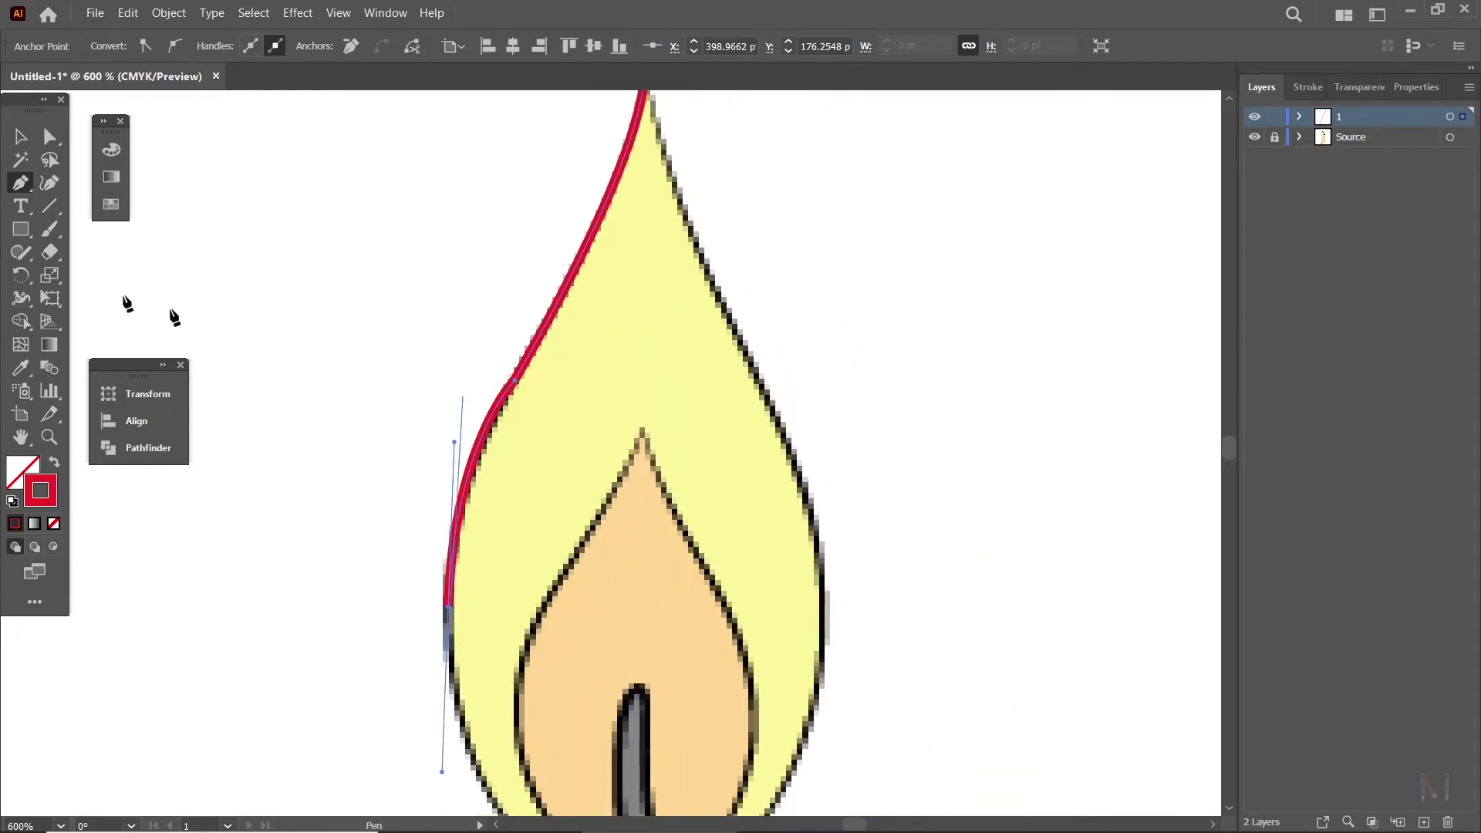
left_click(49, 136)
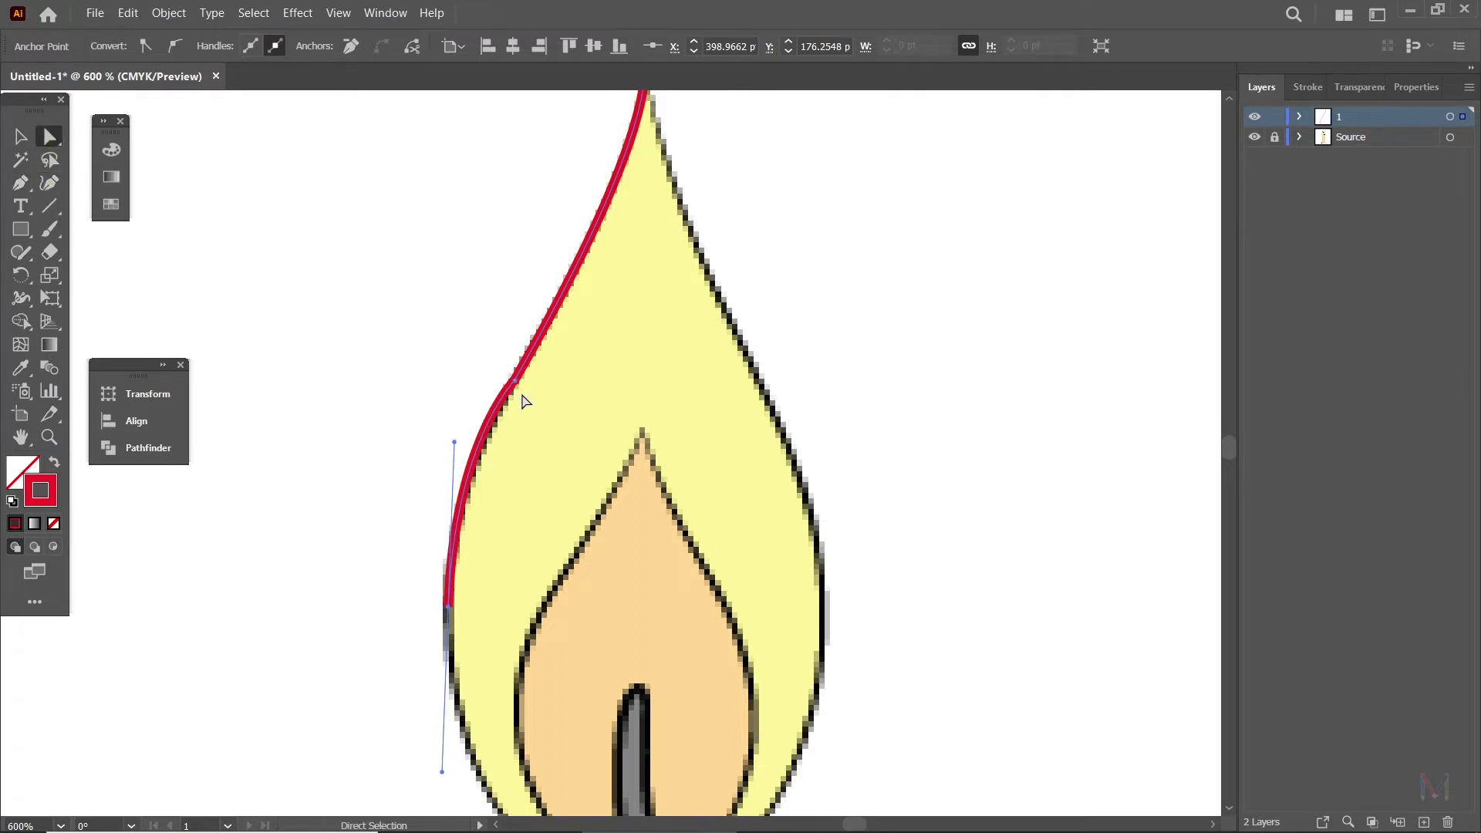
left_click_drag(455, 443, 448, 495)
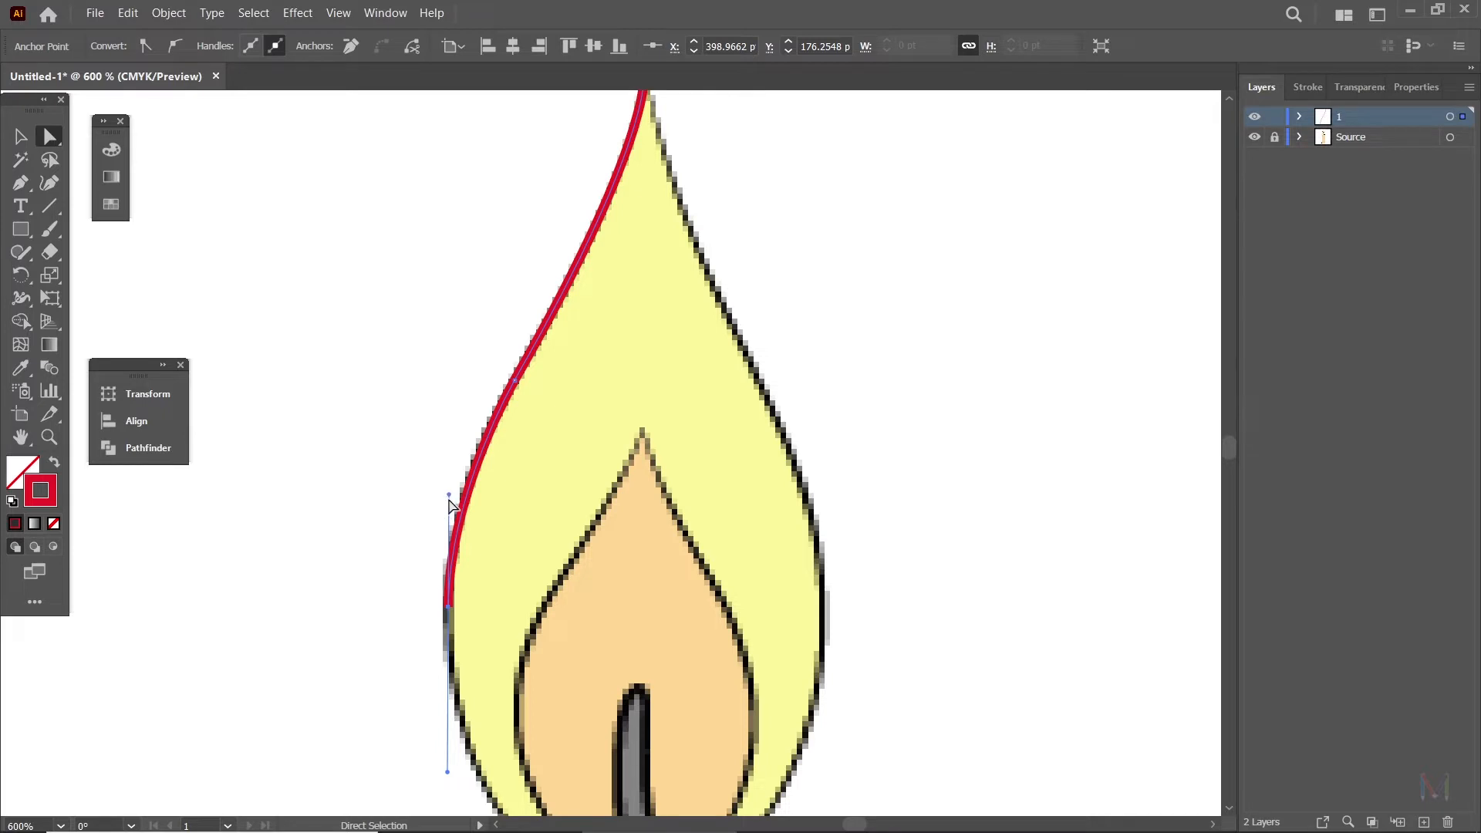
left_click_drag(448, 495, 446, 496)
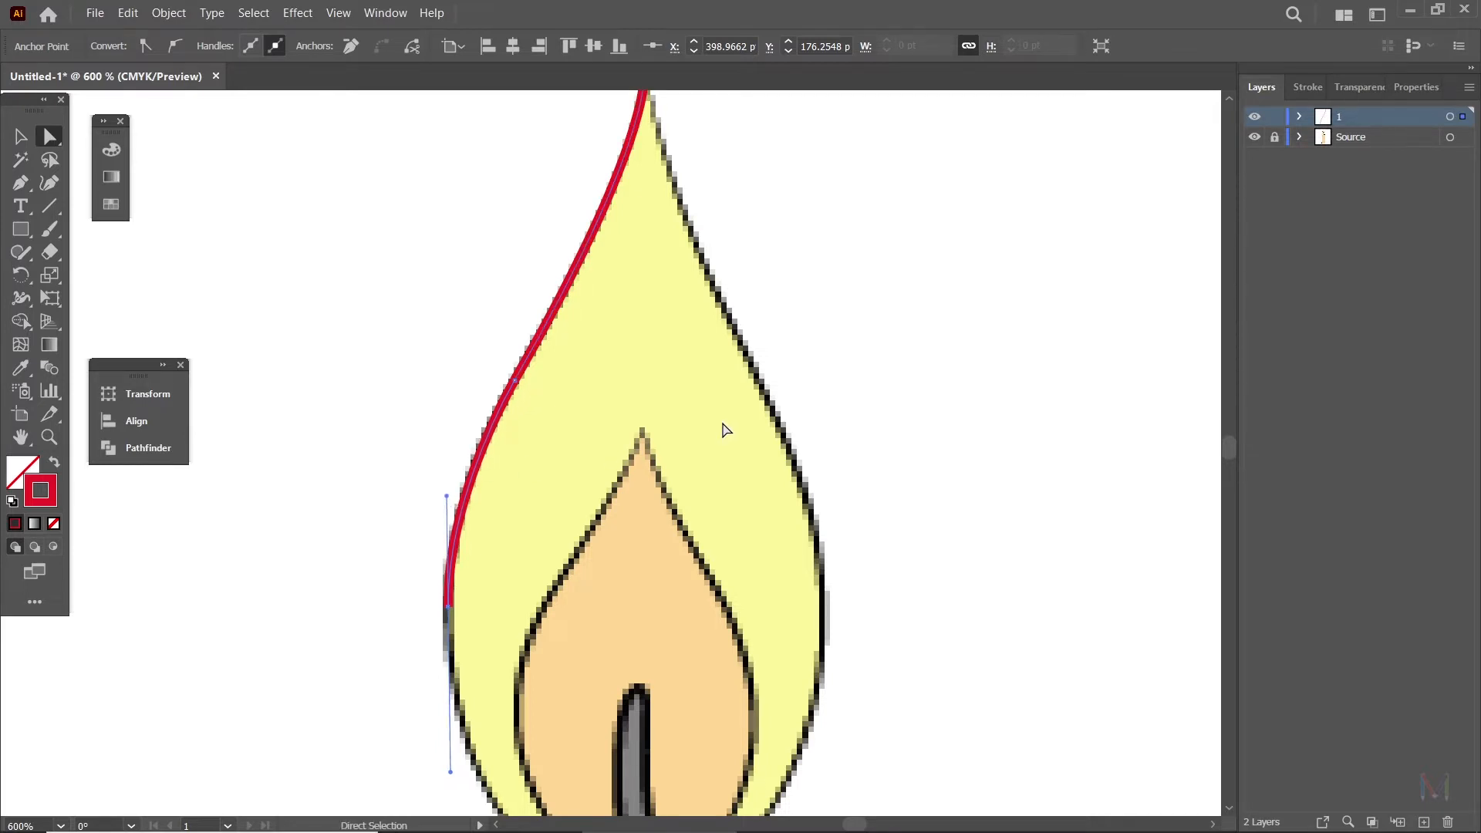
Continue the flame path with the Pen tool, adding a curved segment from the left edge's widest point down to the base beside the wick.
scroll(728, 380, "down", 3)
scroll(850, 401, "down", 1, "alt")
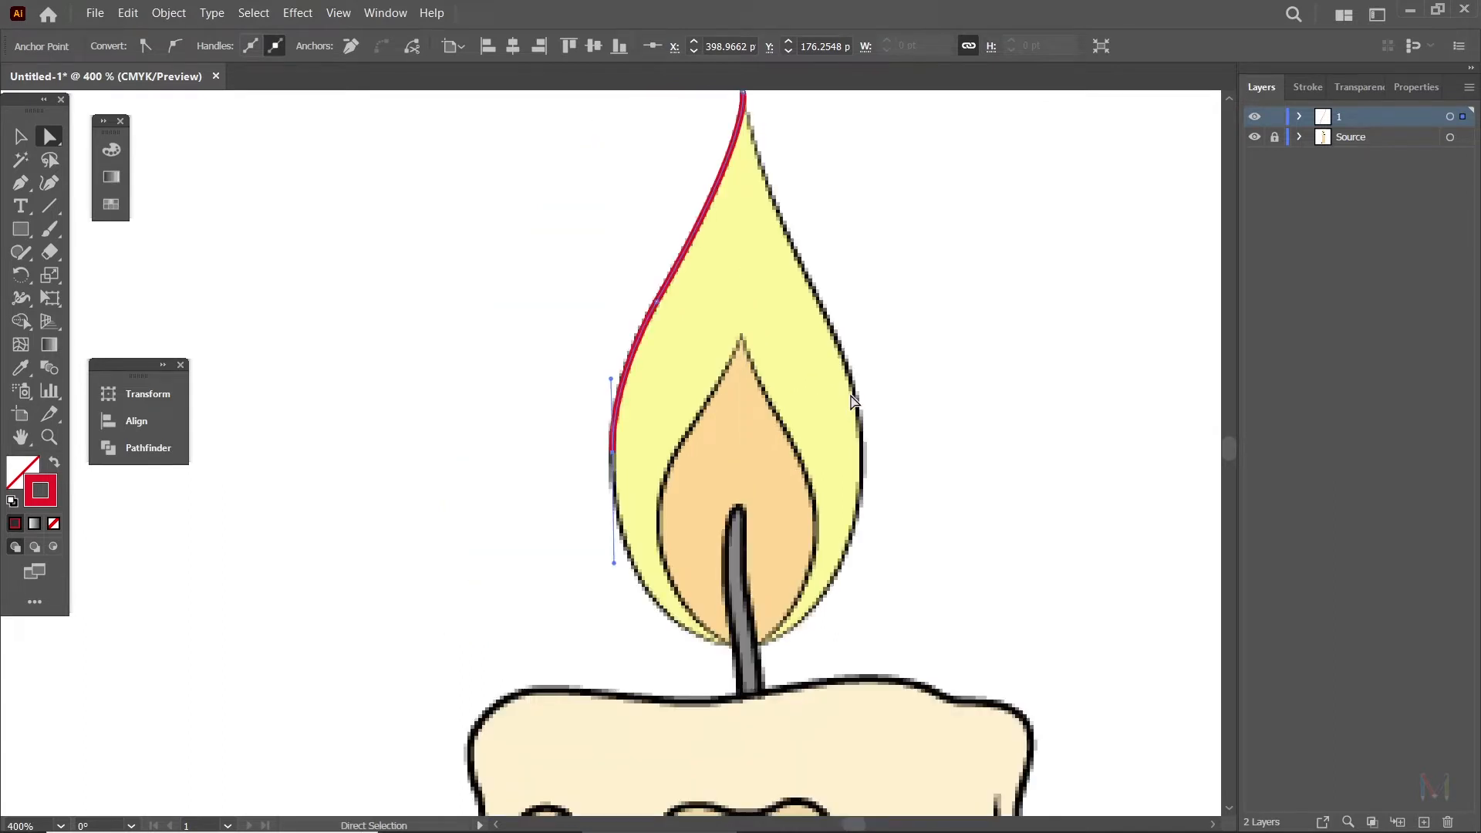
scroll(771, 483, "down", 3)
scroll(771, 483, "right", 2)
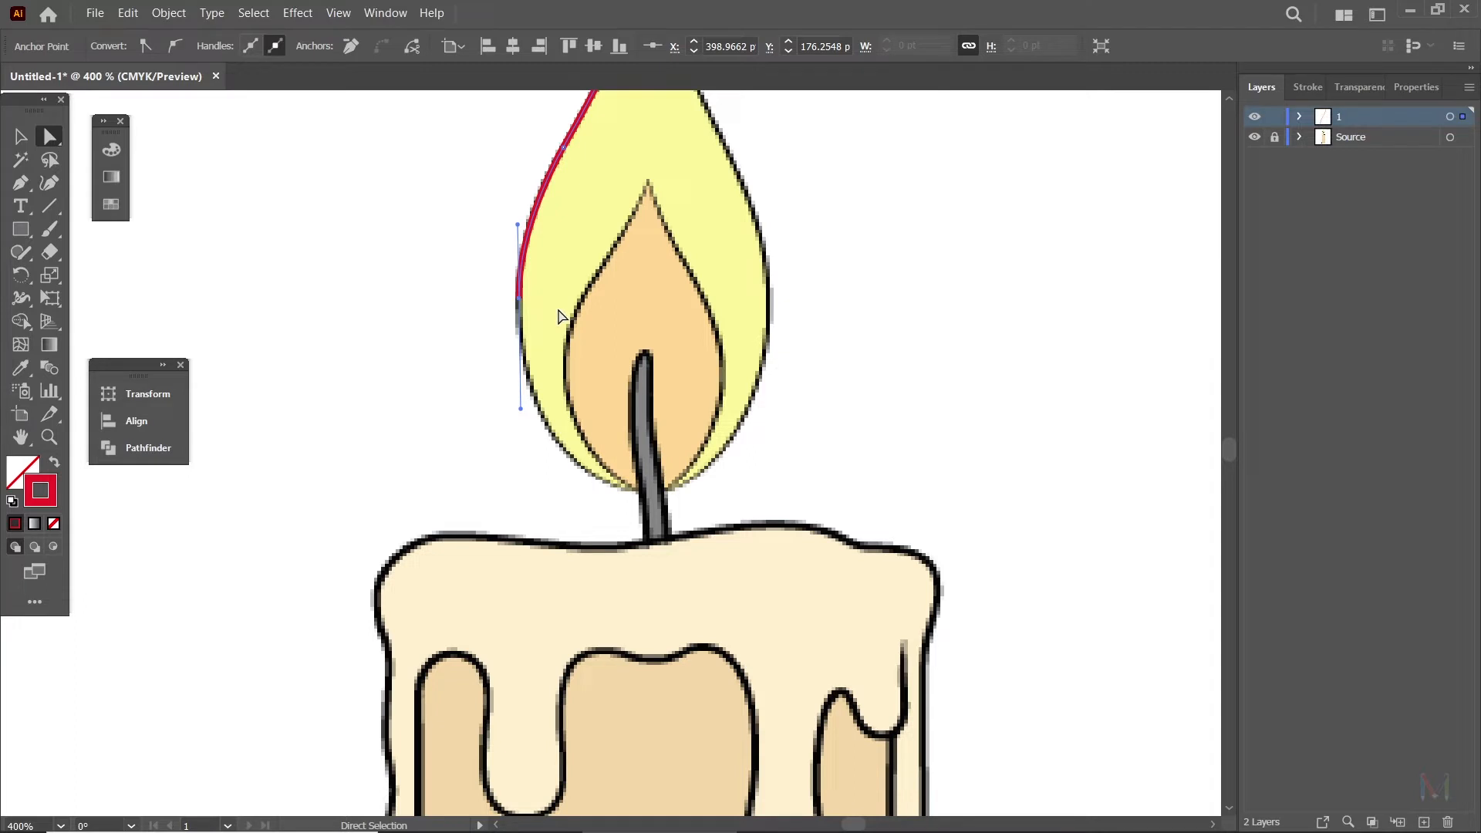
key("p")
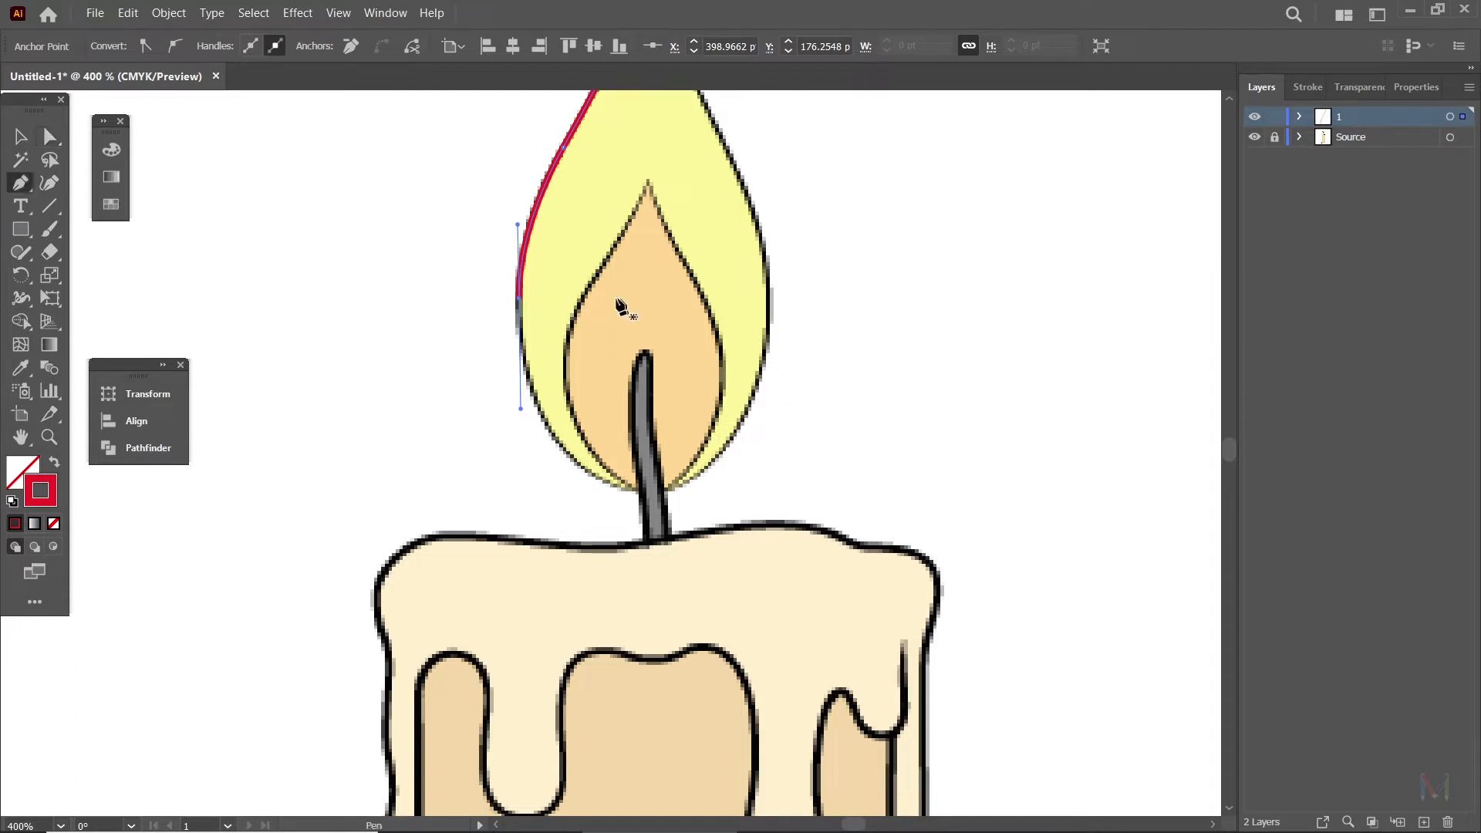
left_click(519, 299)
left_click_drag(640, 492, 770, 514)
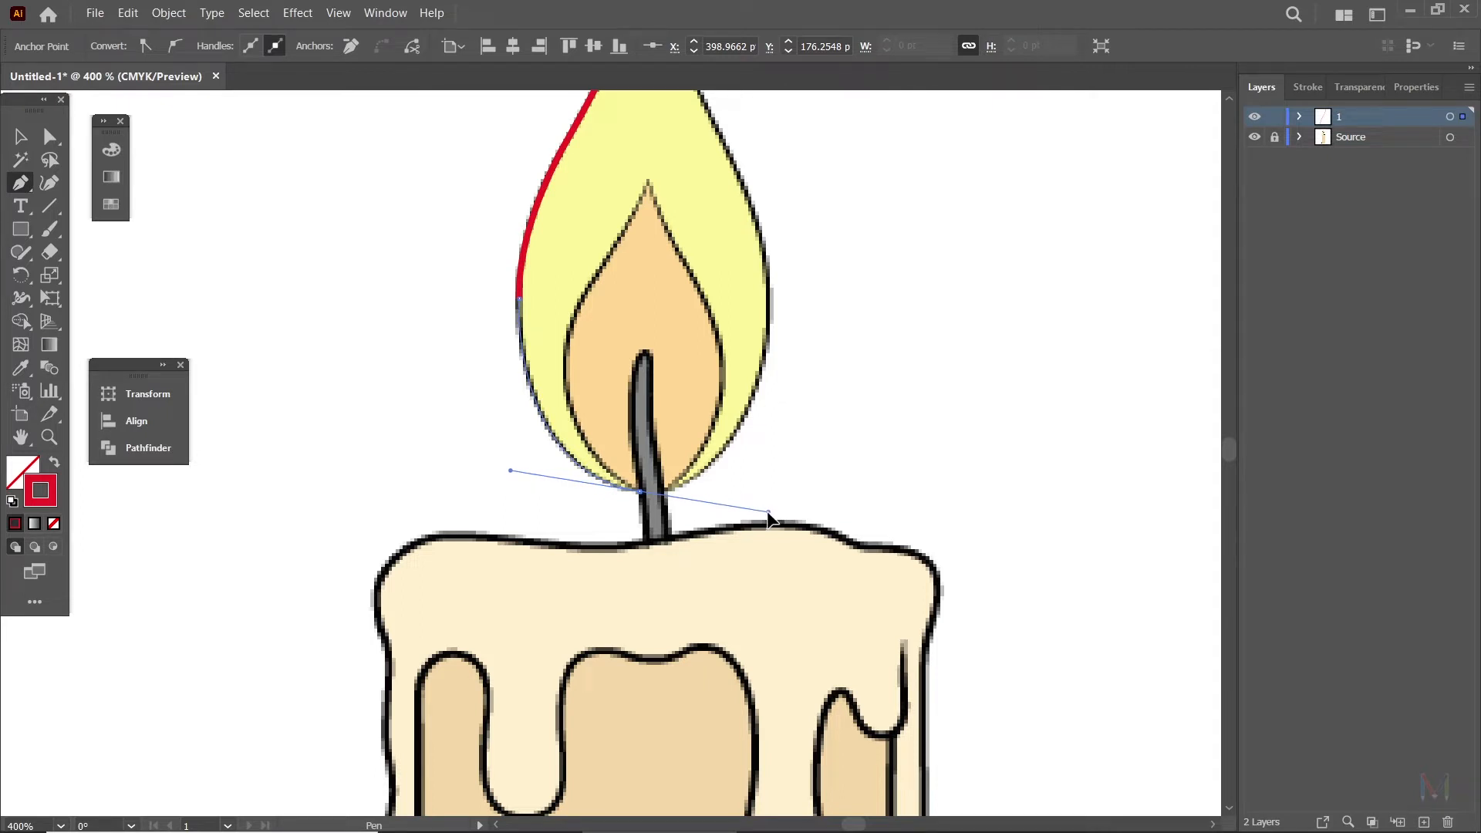
mouse_move(768, 513)
left_mouse_down()
mouse_move(780, 485)
mouse_move(769, 516)
left_mouse_up()
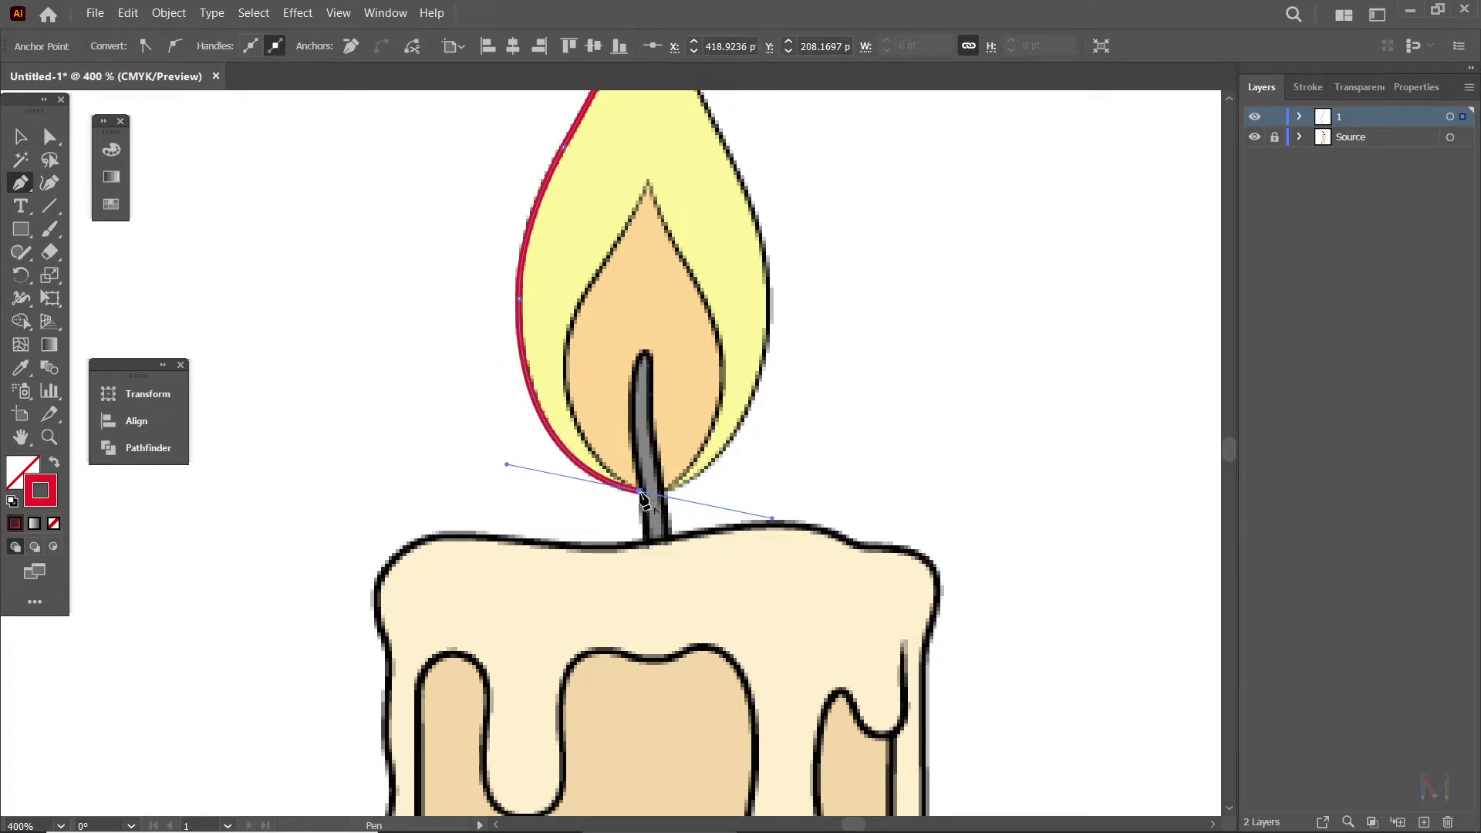
Remove the base anchor's outgoing handle, add a short segment across the wick, and curve up to the right edge's widest point.
left_click_drag(640, 492, 724, 489)
left_click_drag(764, 443, 722, 444)
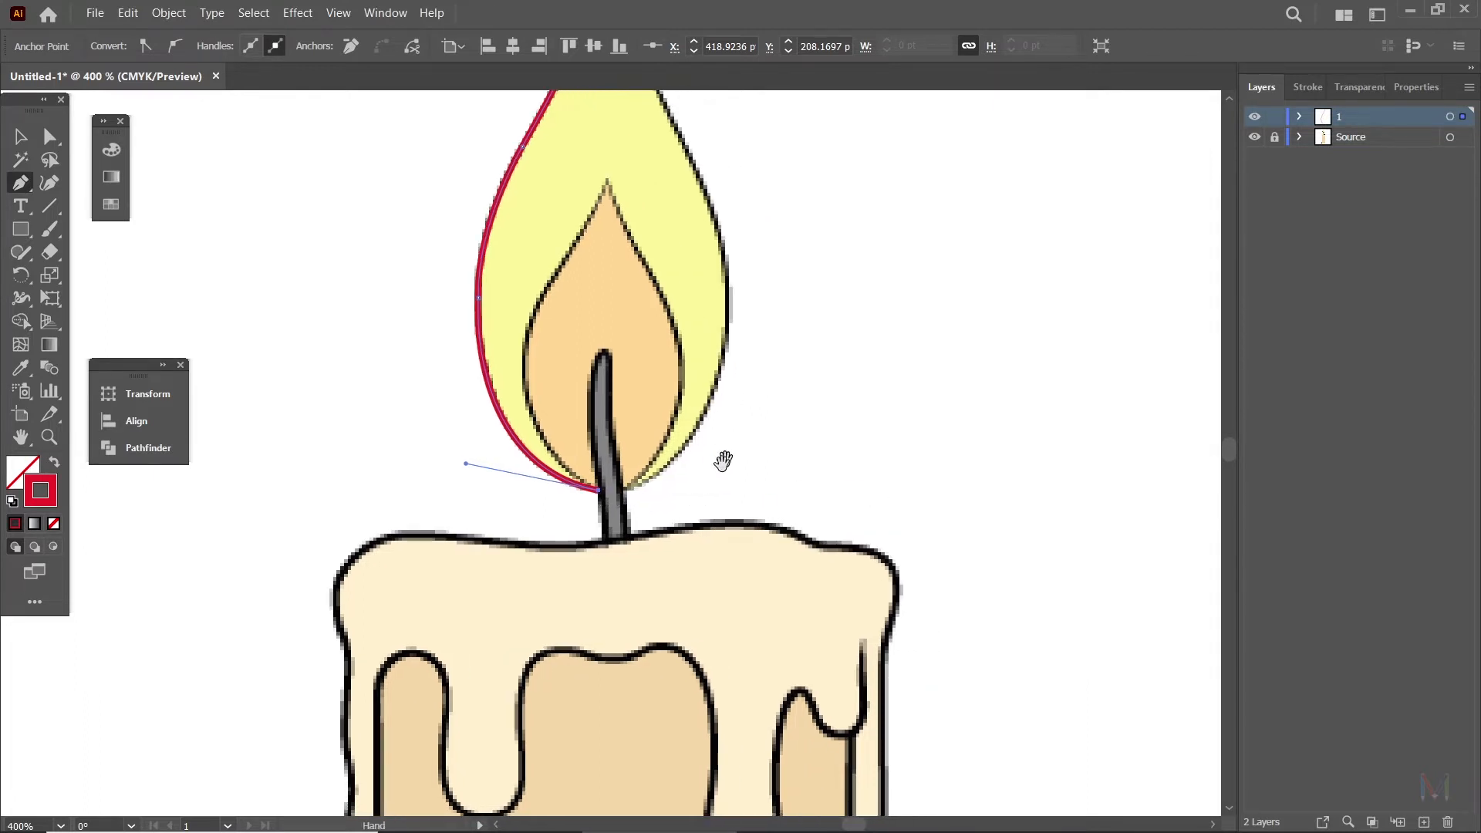
left_click(625, 491)
left_click(625, 489)
left_click_drag(718, 410, 695, 485)
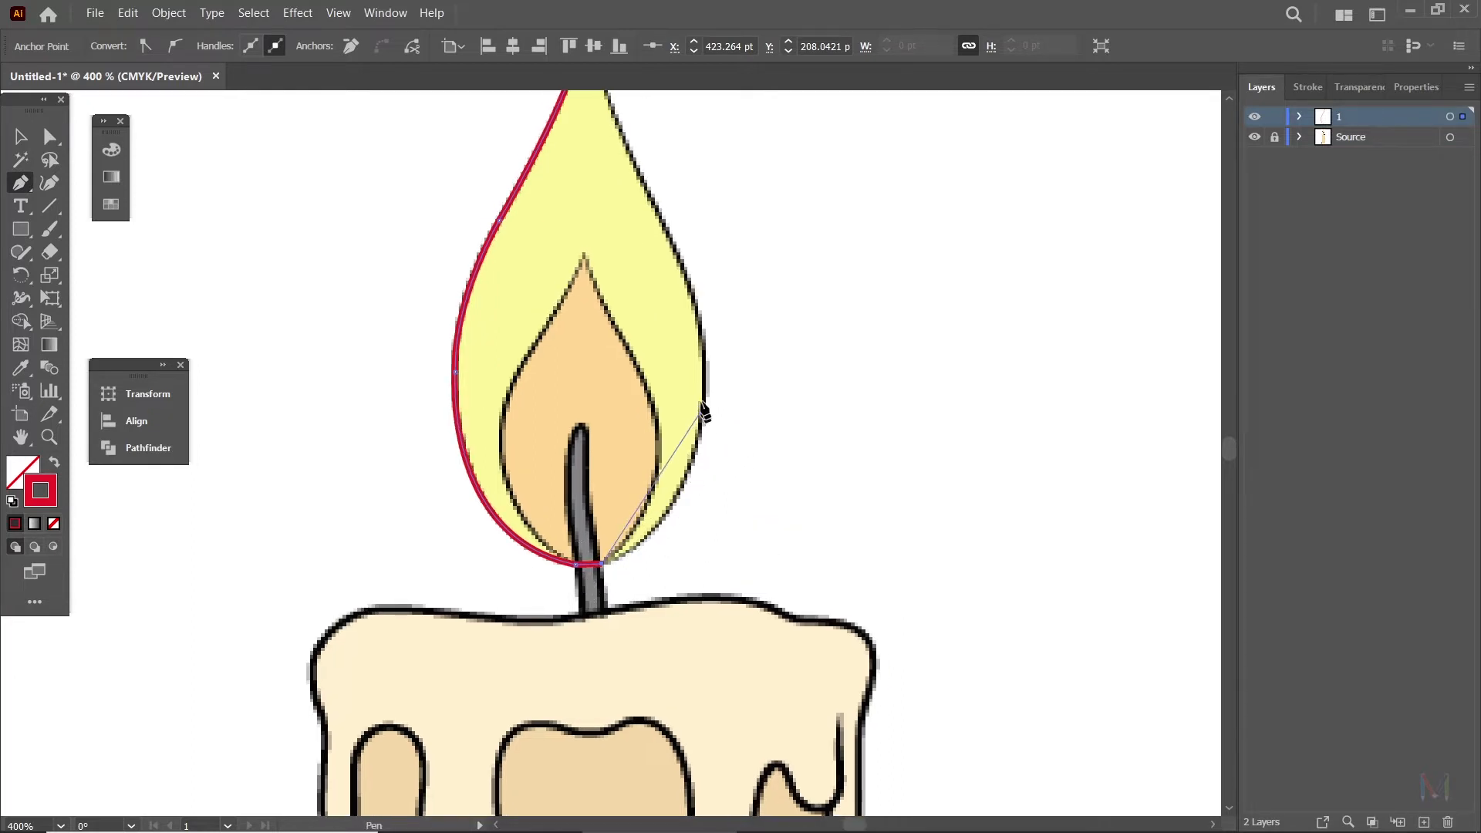
mouse_move(705, 391)
left_mouse_down()
mouse_move(738, 248)
mouse_move(724, 229)
left_mouse_up()
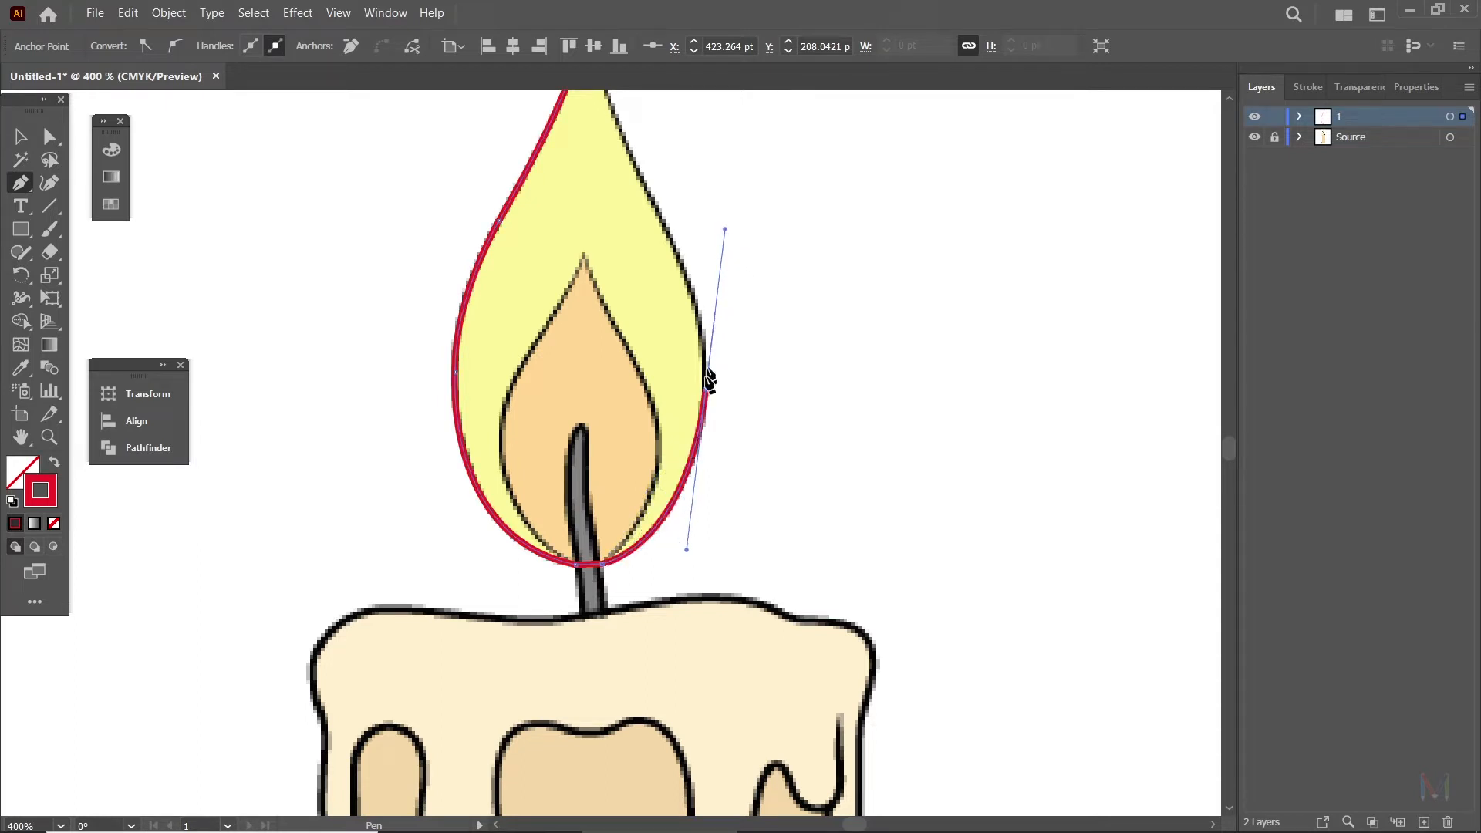
Remove the widest point's outgoing handle, add a curved segment partway up the flame's right edge, and remove the new anchor's outgoing handle.
left_click_drag(736, 340, 743, 513)
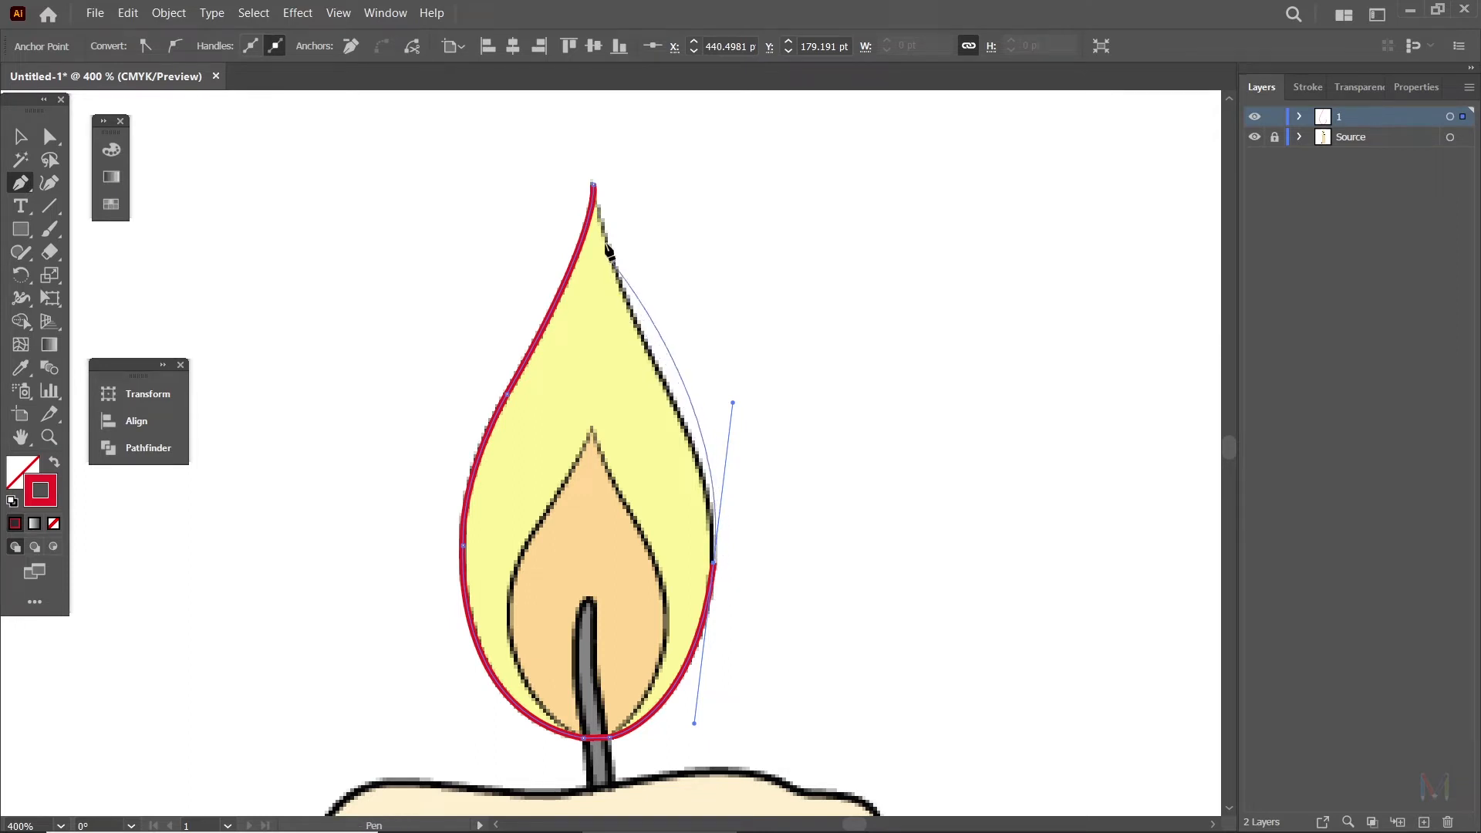
left_click(714, 564)
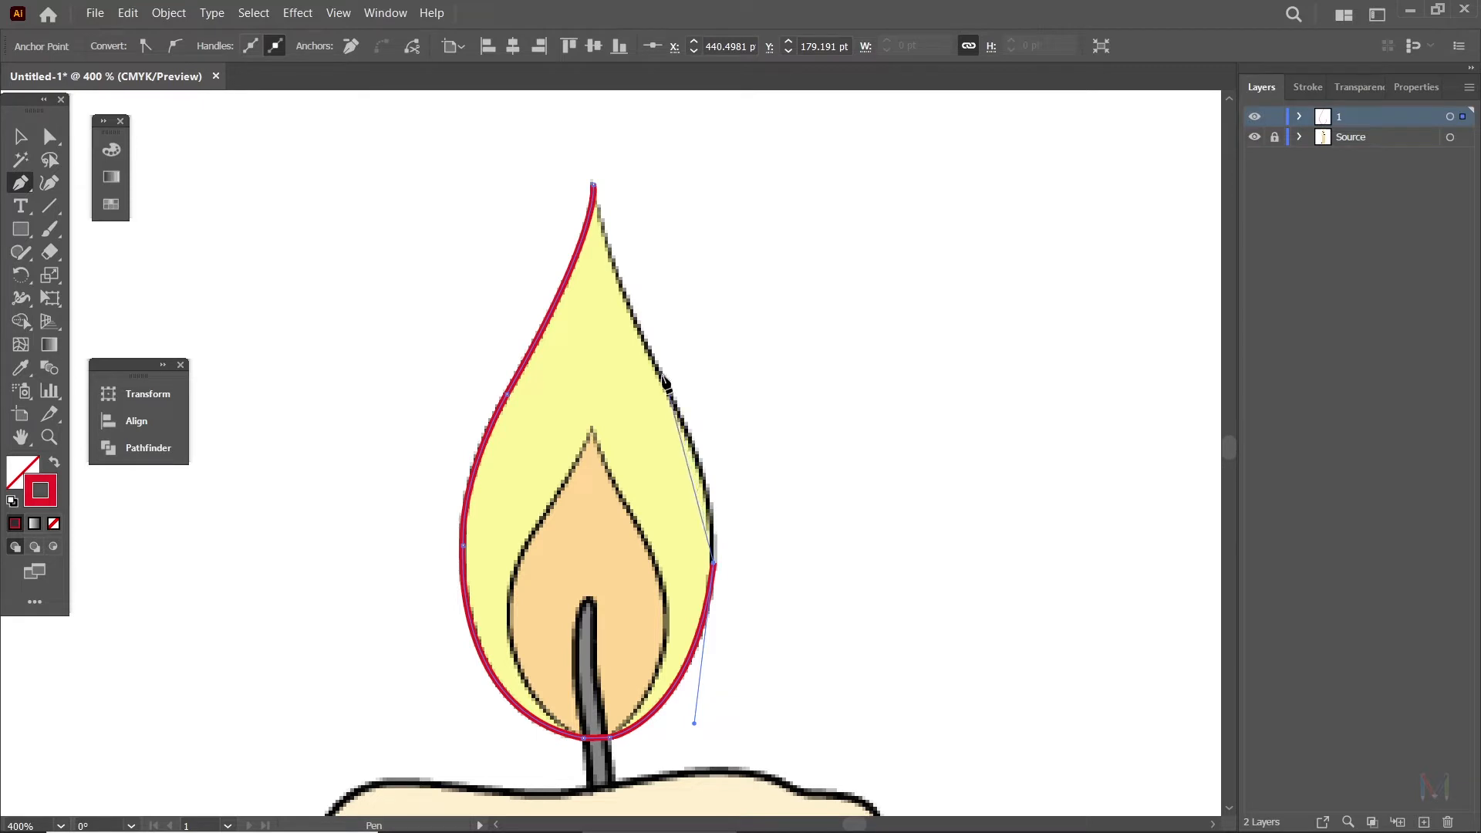
left_click_drag(664, 384, 606, 271)
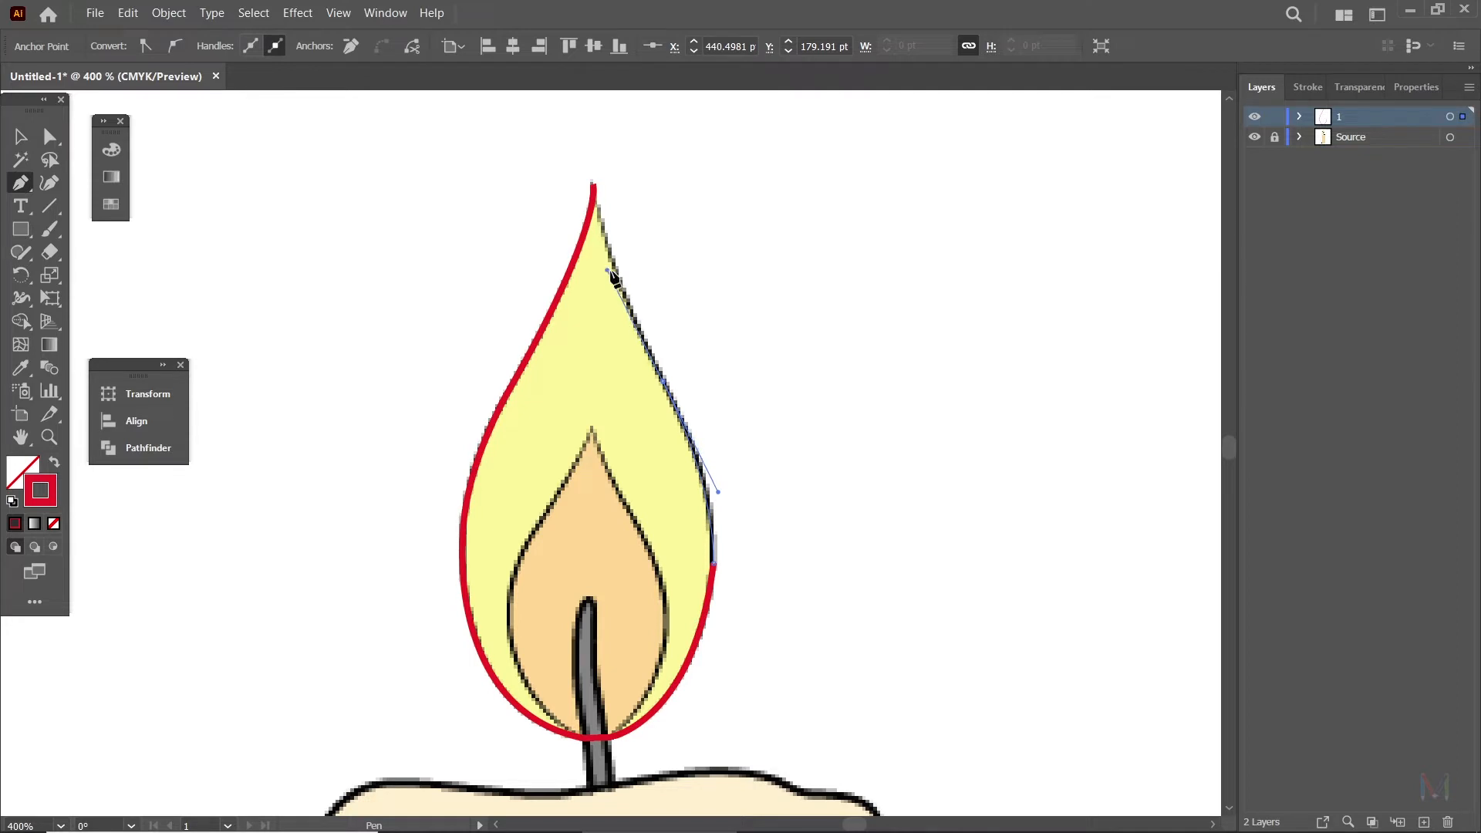
left_click(663, 384)
Close the outer flame path at its tip with a curved segment that follows the upper right edge.
left_click_drag(661, 304, 629, 432)
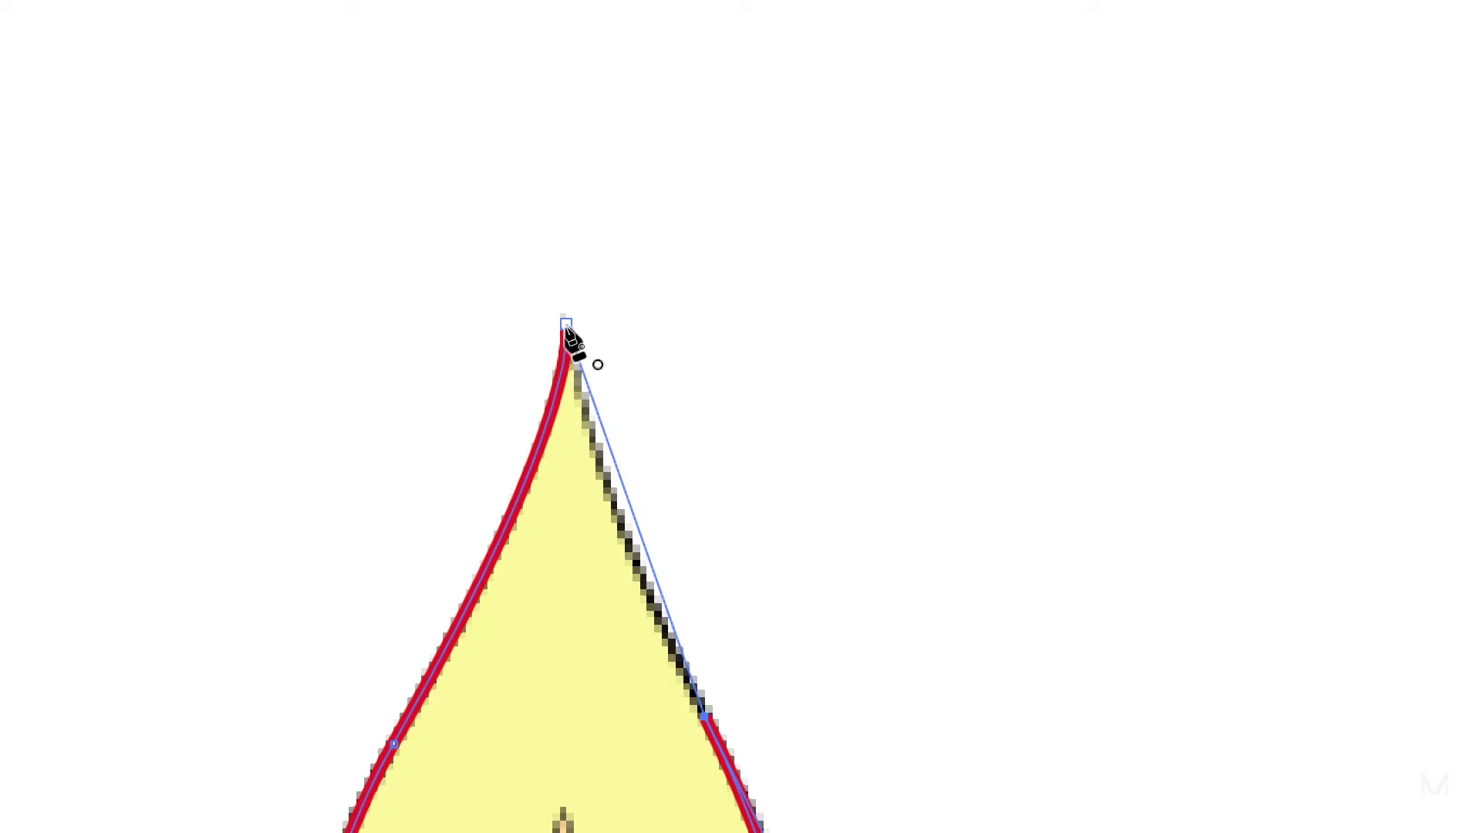
mouse_move(565, 328)
left_mouse_down()
mouse_move(525, 322)
mouse_move(567, 382)
mouse_move(586, 359)
mouse_move(546, 343)
mouse_move(567, 327)
left_mouse_up()
left_click(566, 324)
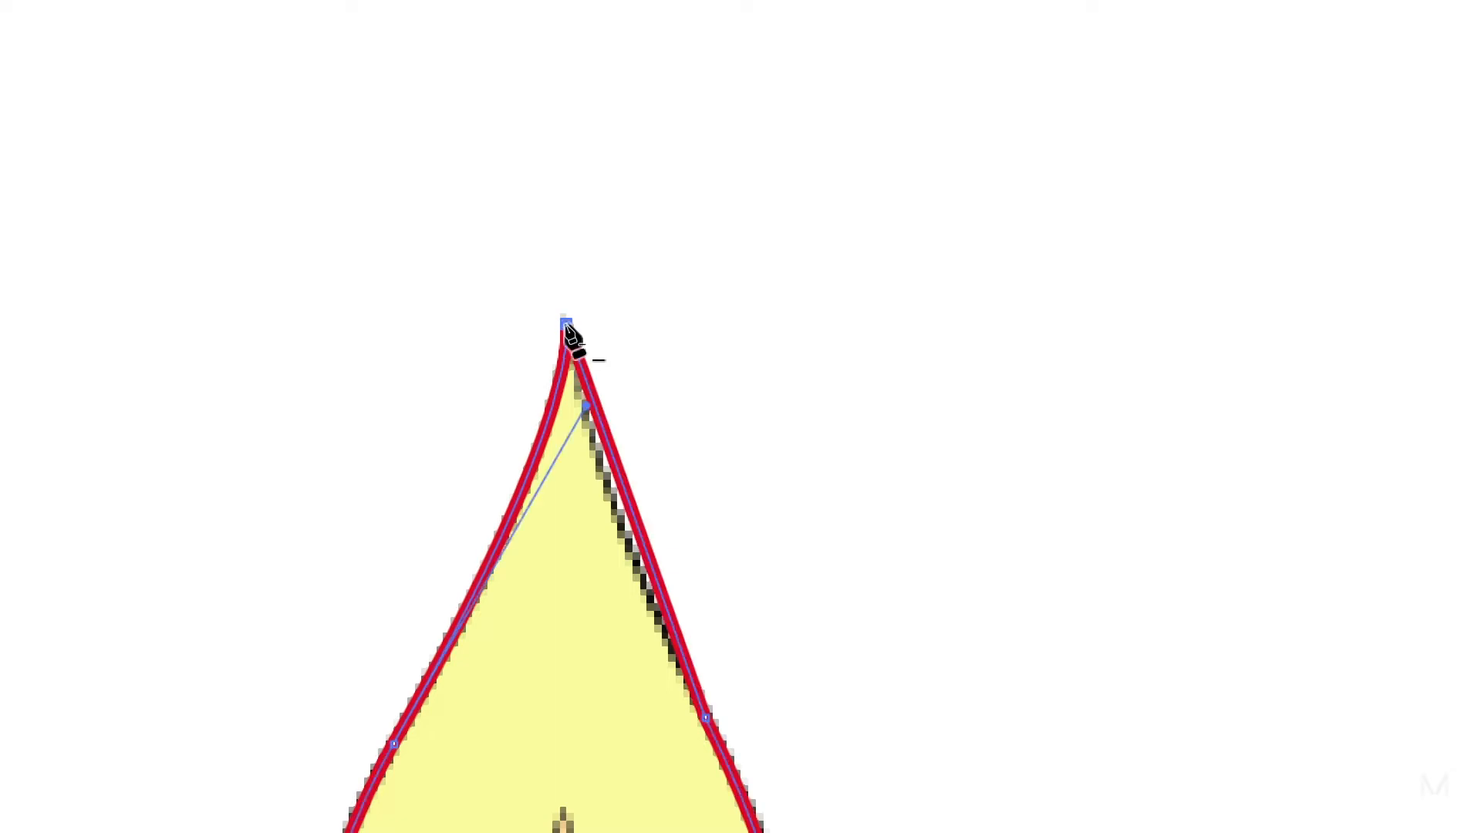
left_click(565, 323)
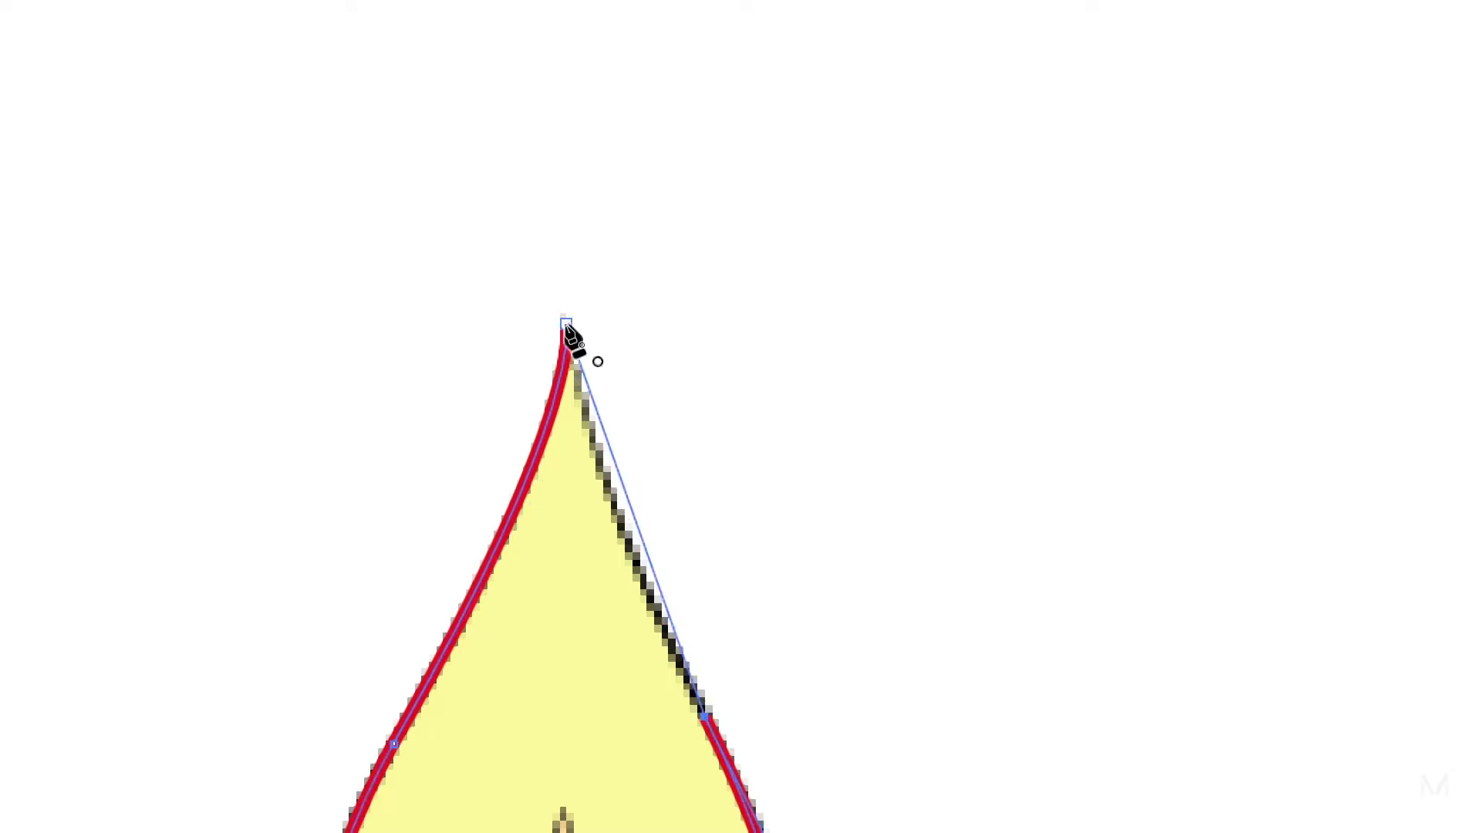
left_click_drag(565, 324, 551, 230)
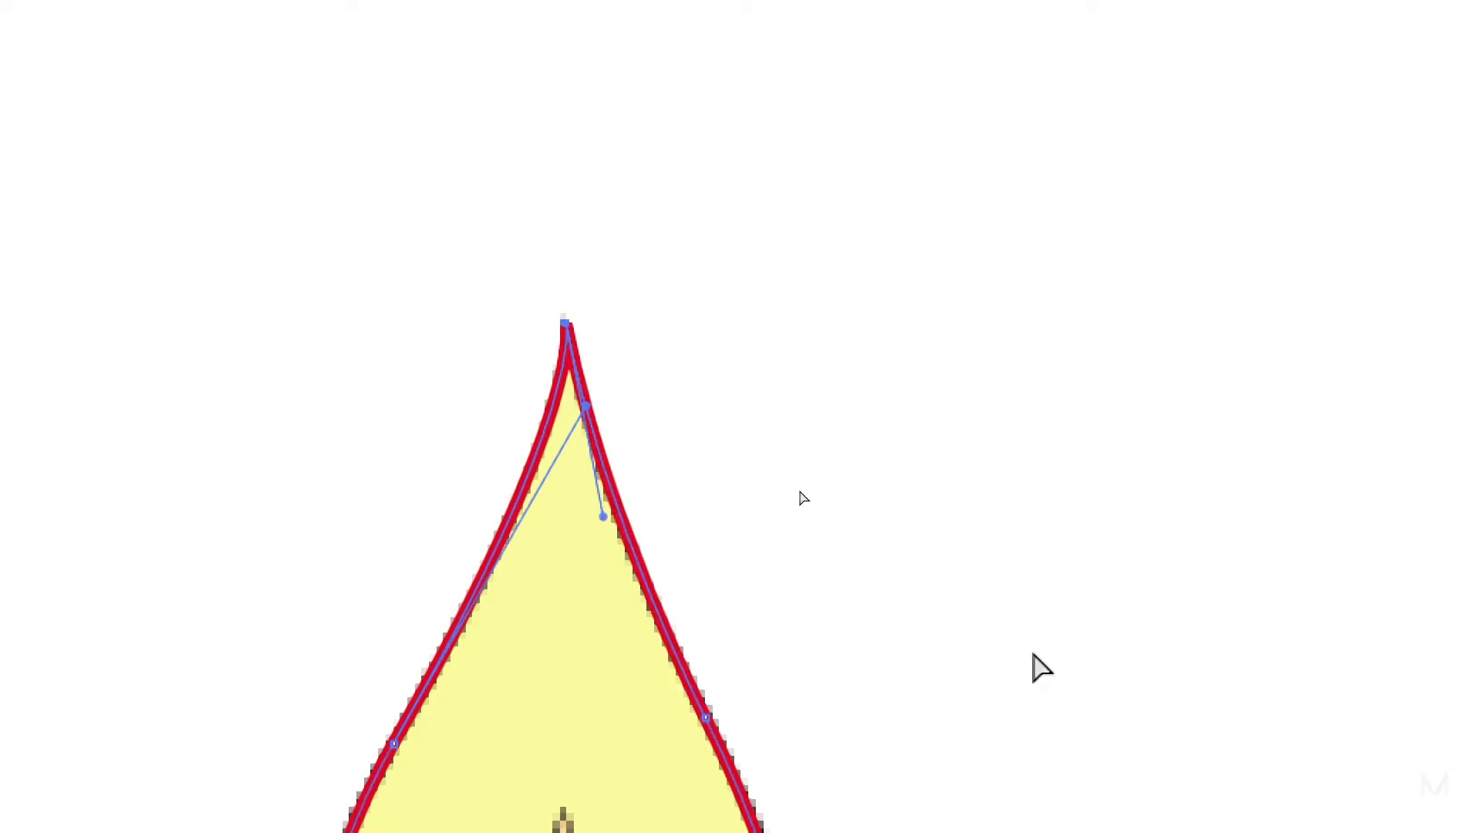
Try swapping the closed flame path's fill and stroke, restore the red outline, and deselect the path.
key("ctrl+0")
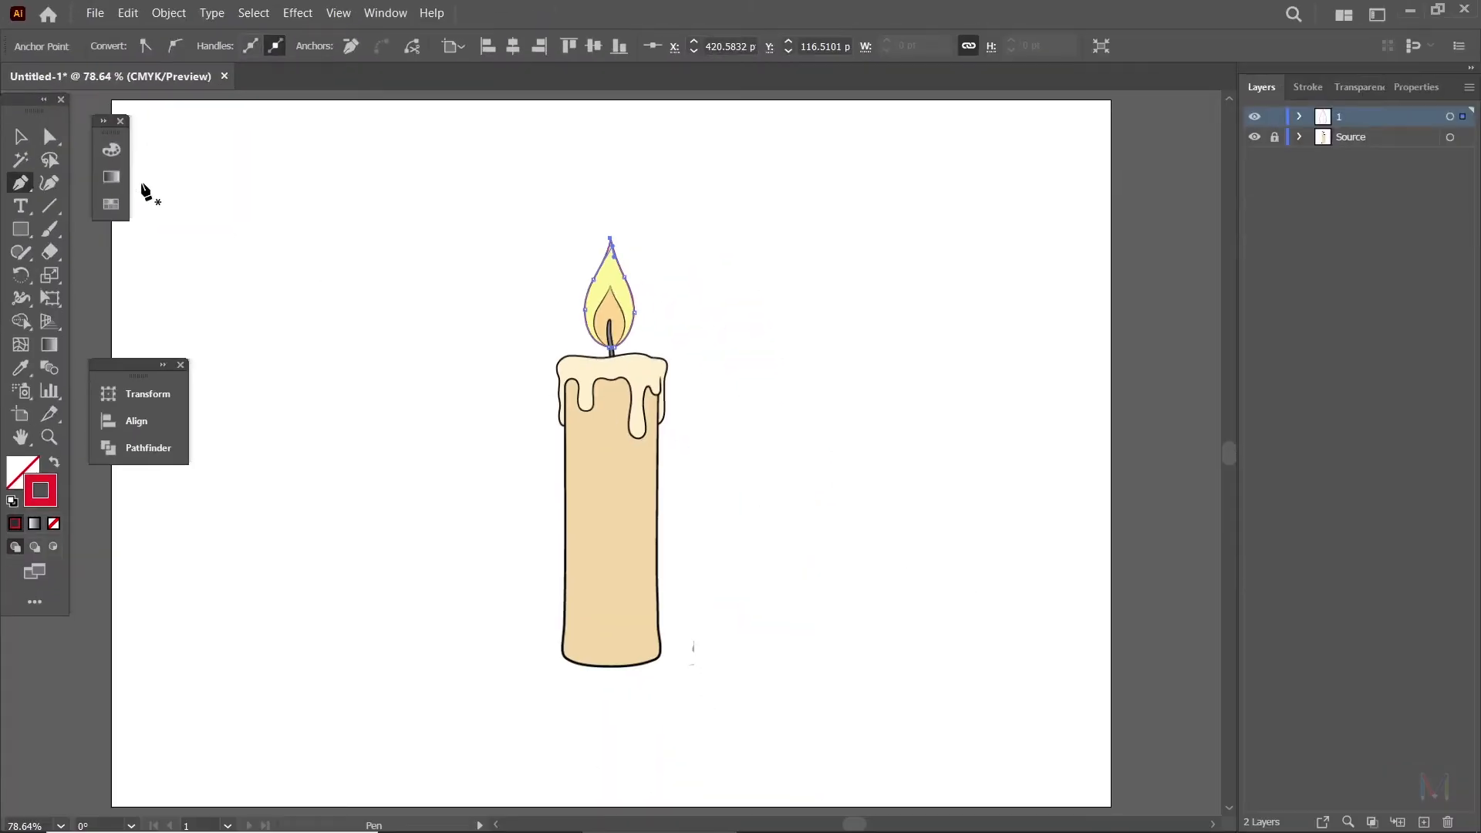
left_click(21, 136)
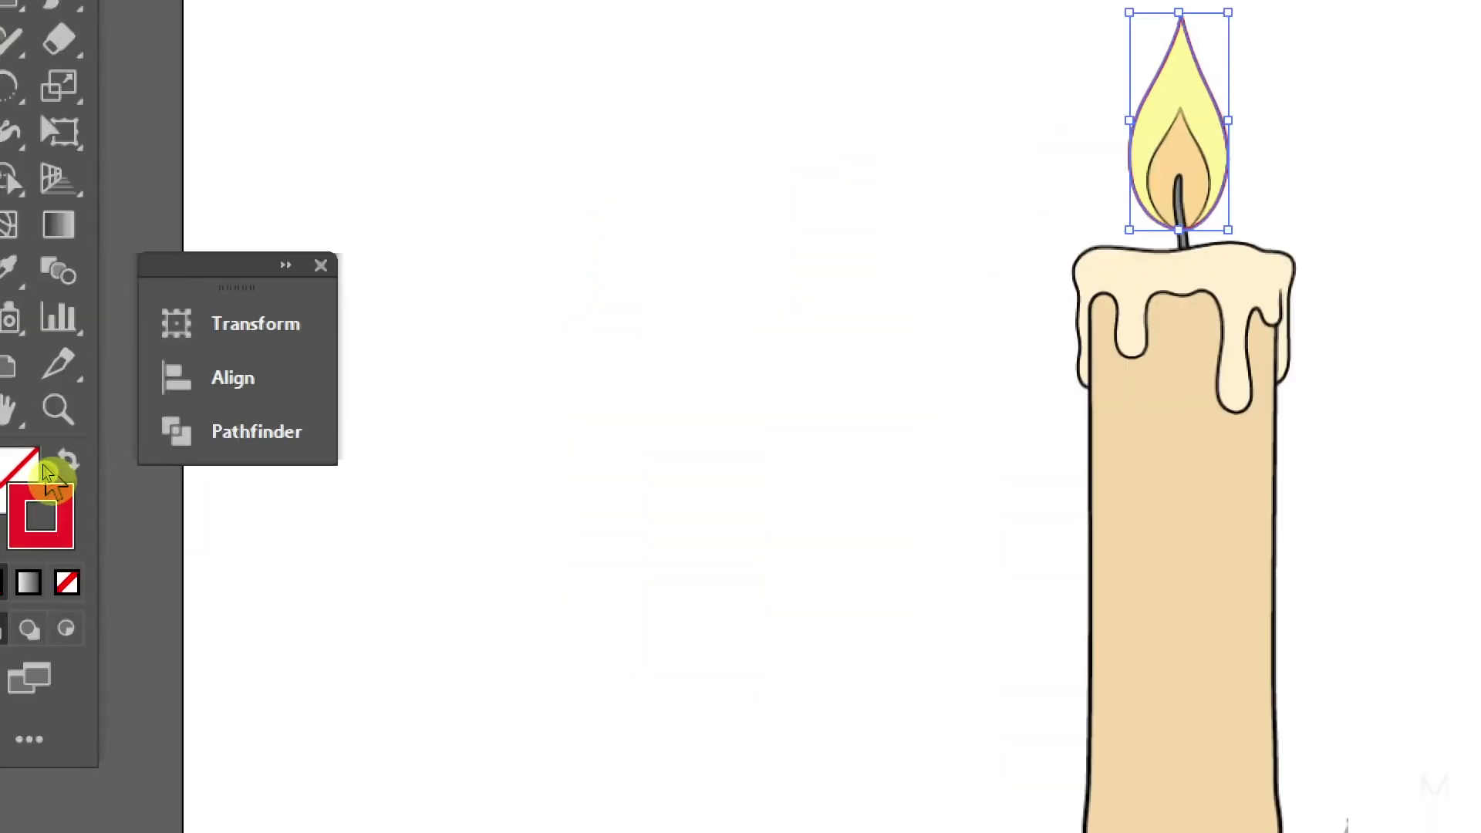
left_click(66, 463)
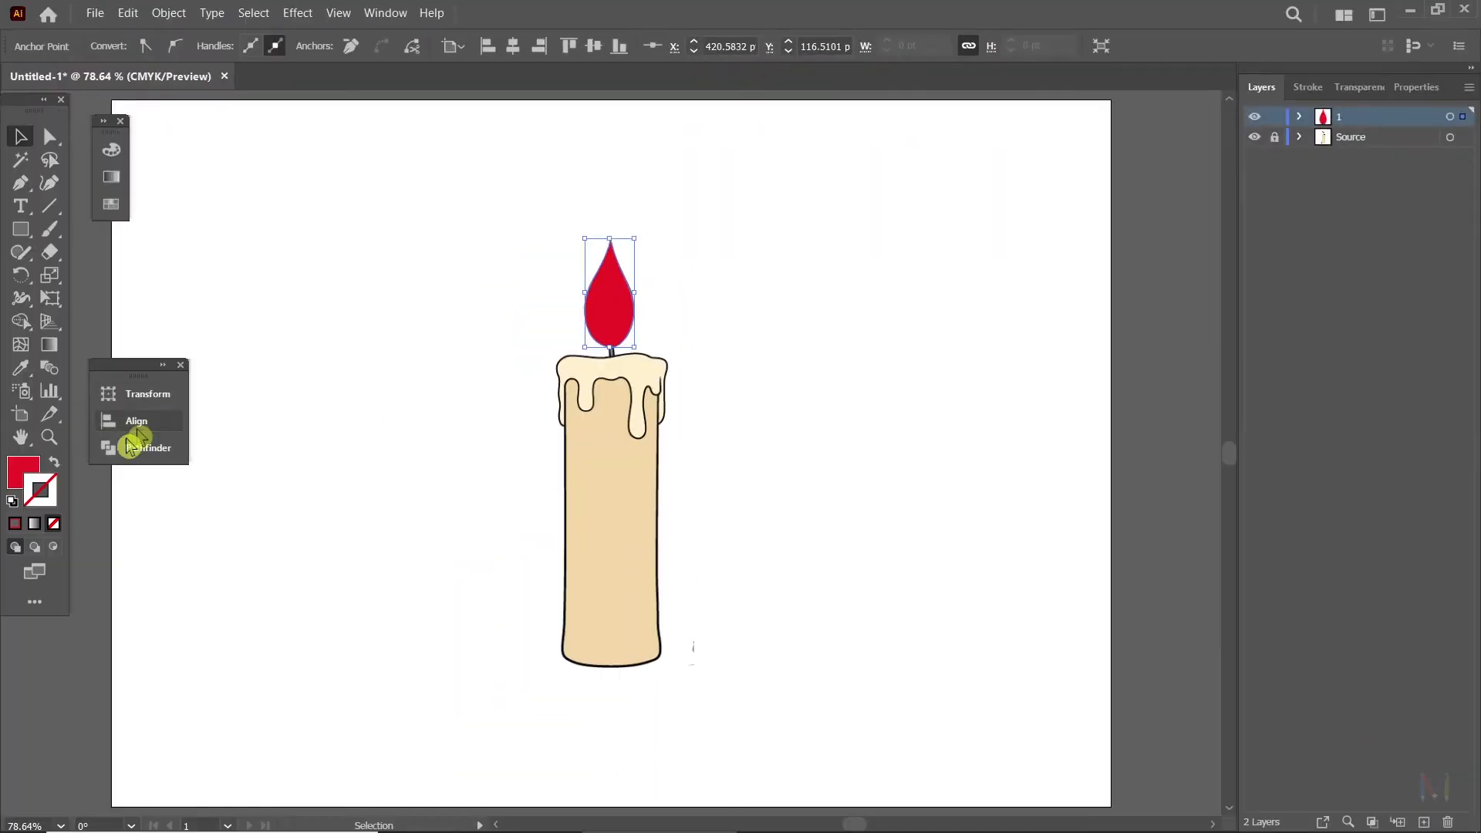
left_click(56, 465)
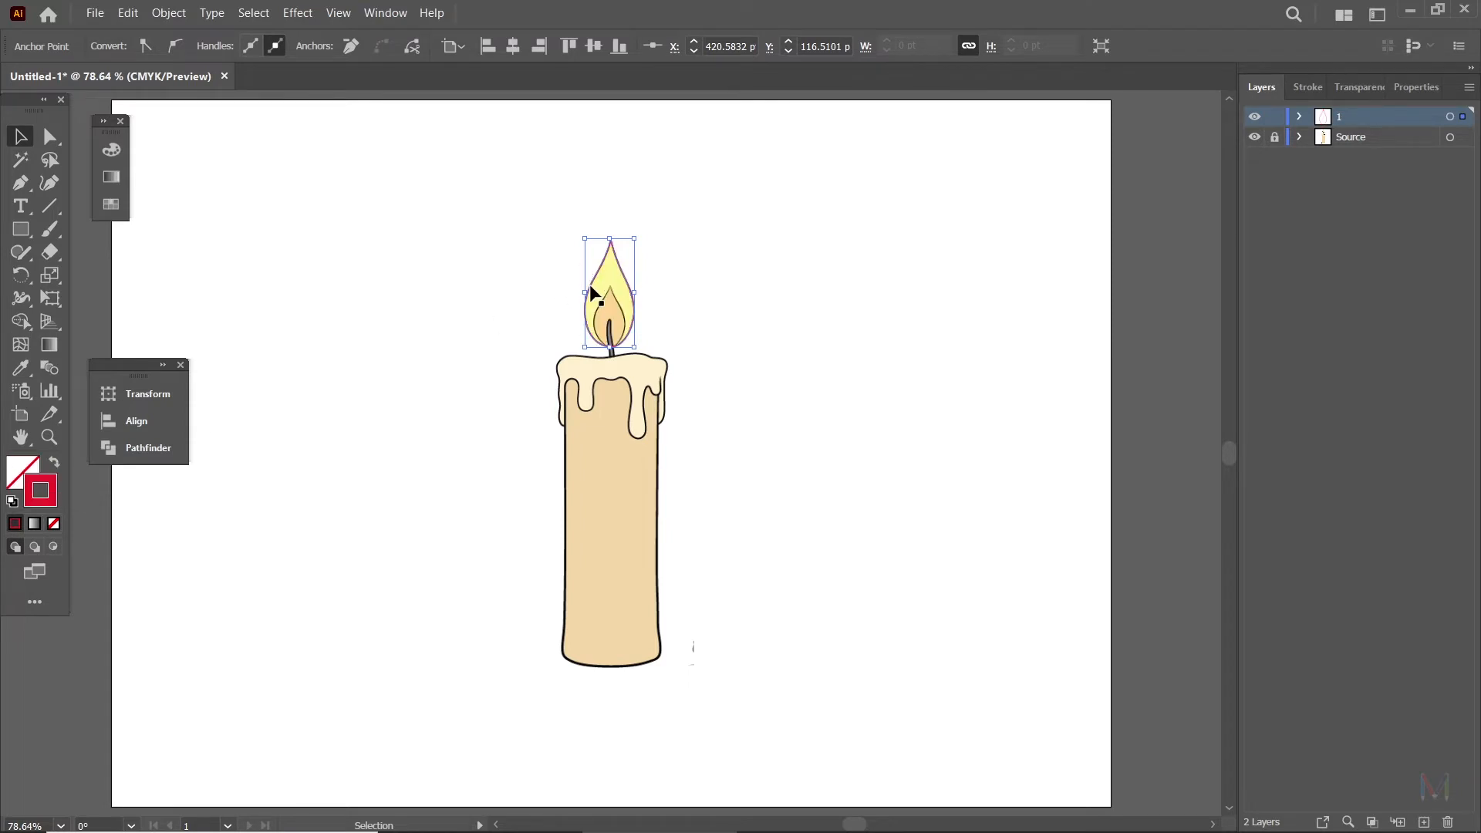
key("super")
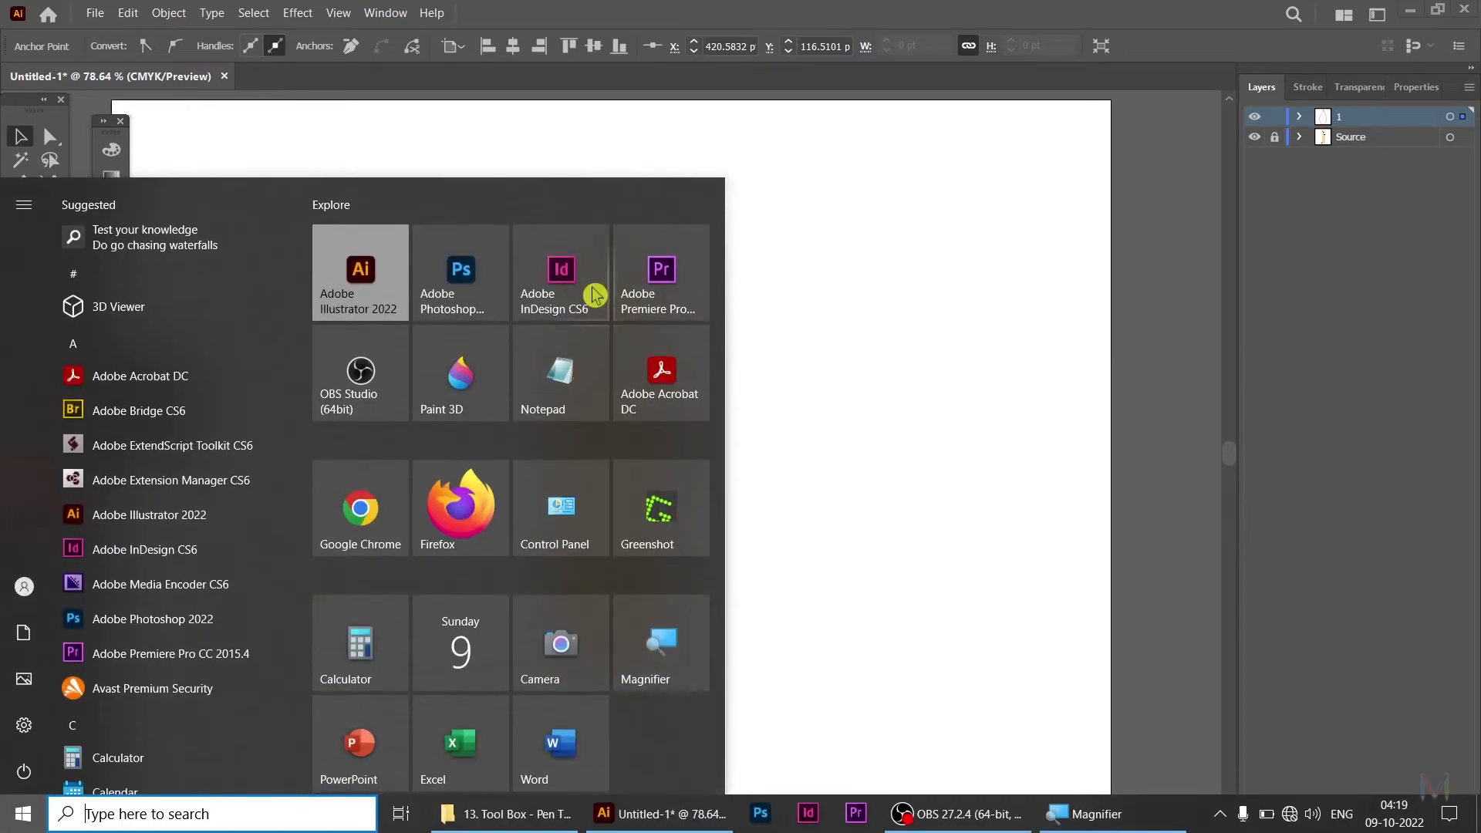
left_click(824, 318)
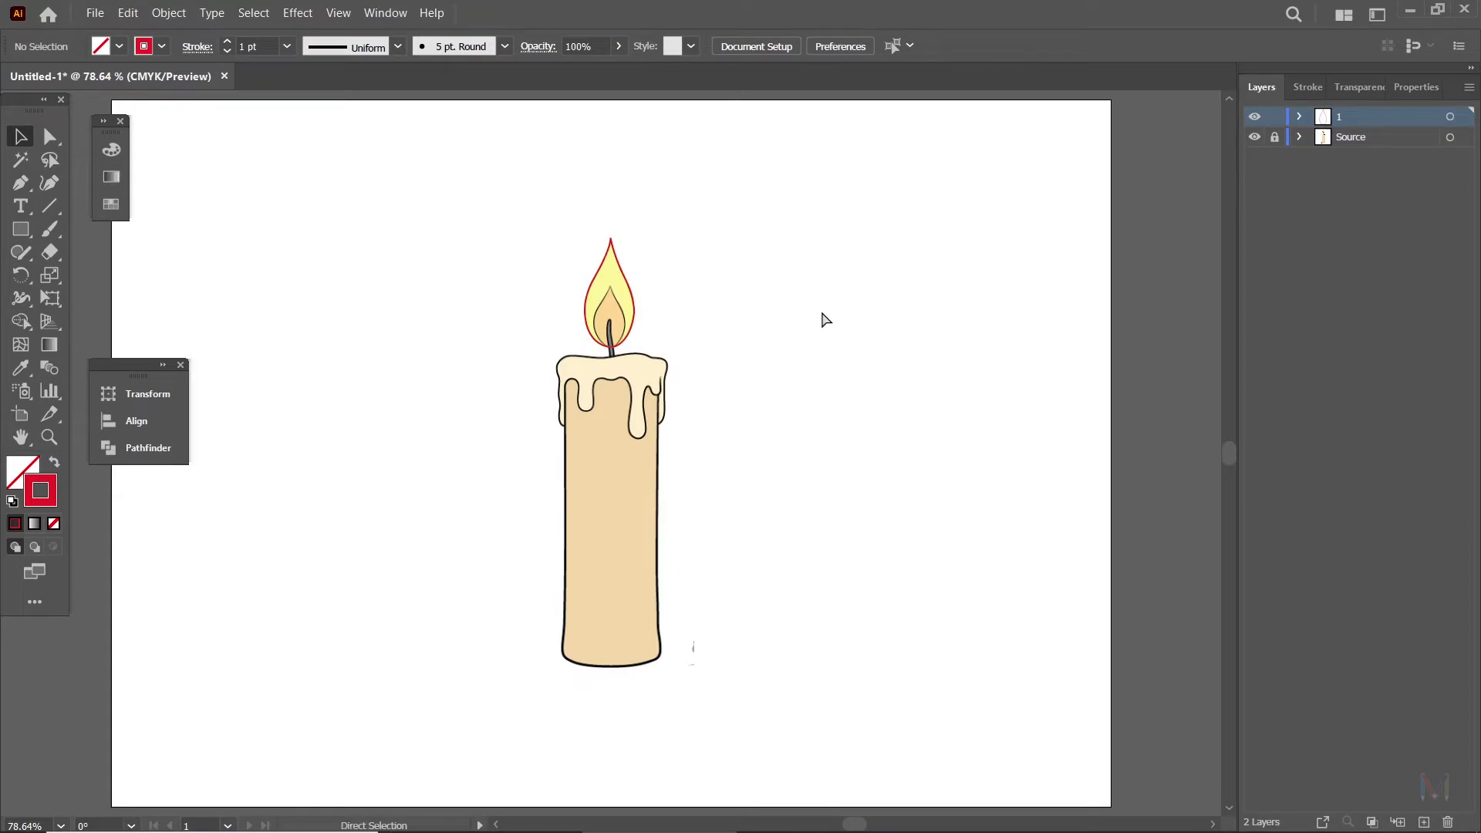
Reselect the outer flame path, swap its fill and stroke, and swap them back to a red stroke without fill.
key("ctrl+plus")
key("ctrl+plus")
left_click_drag(796, 325, 825, 506)
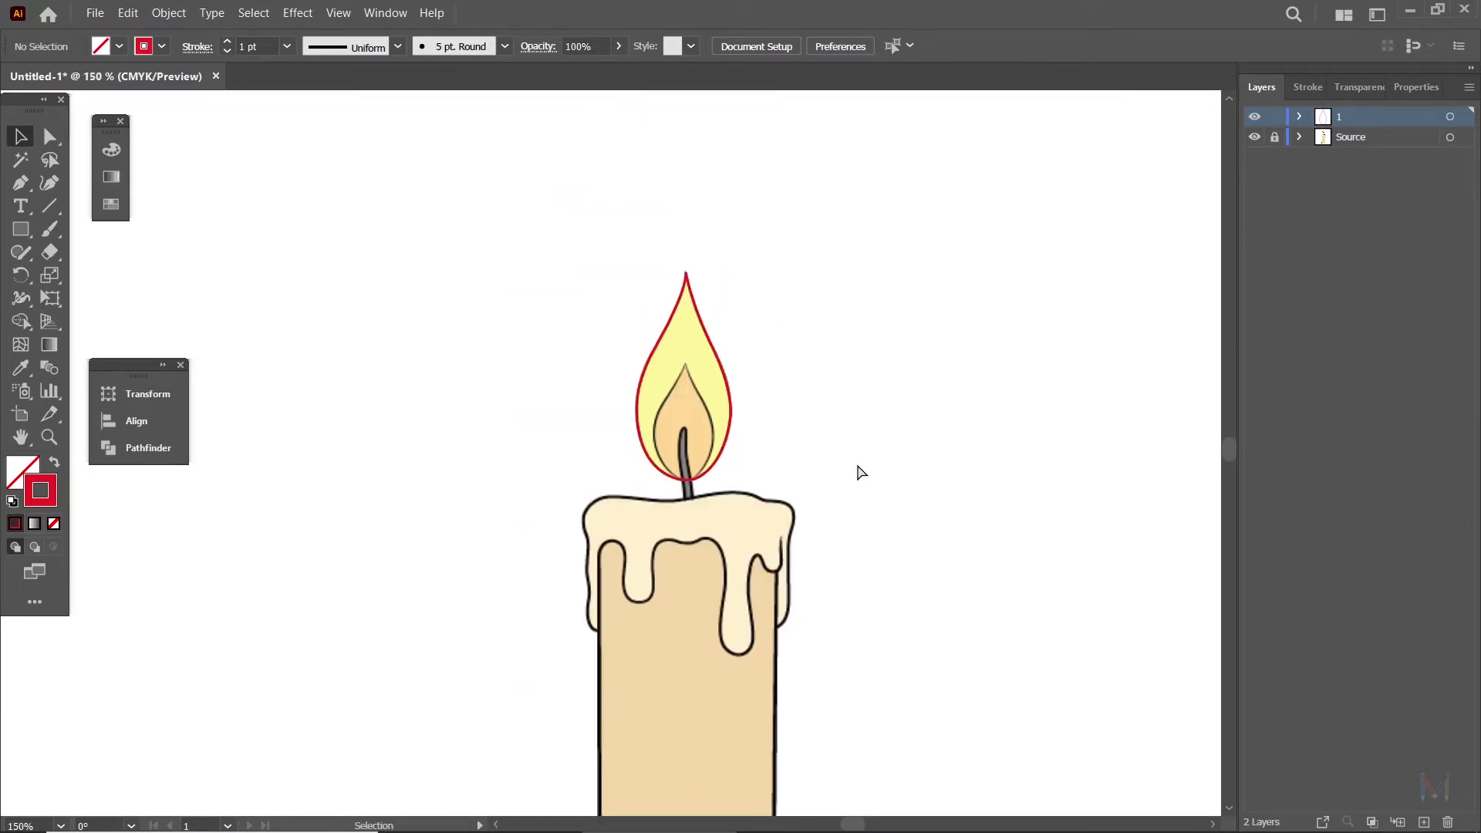
key("ctrl+plus")
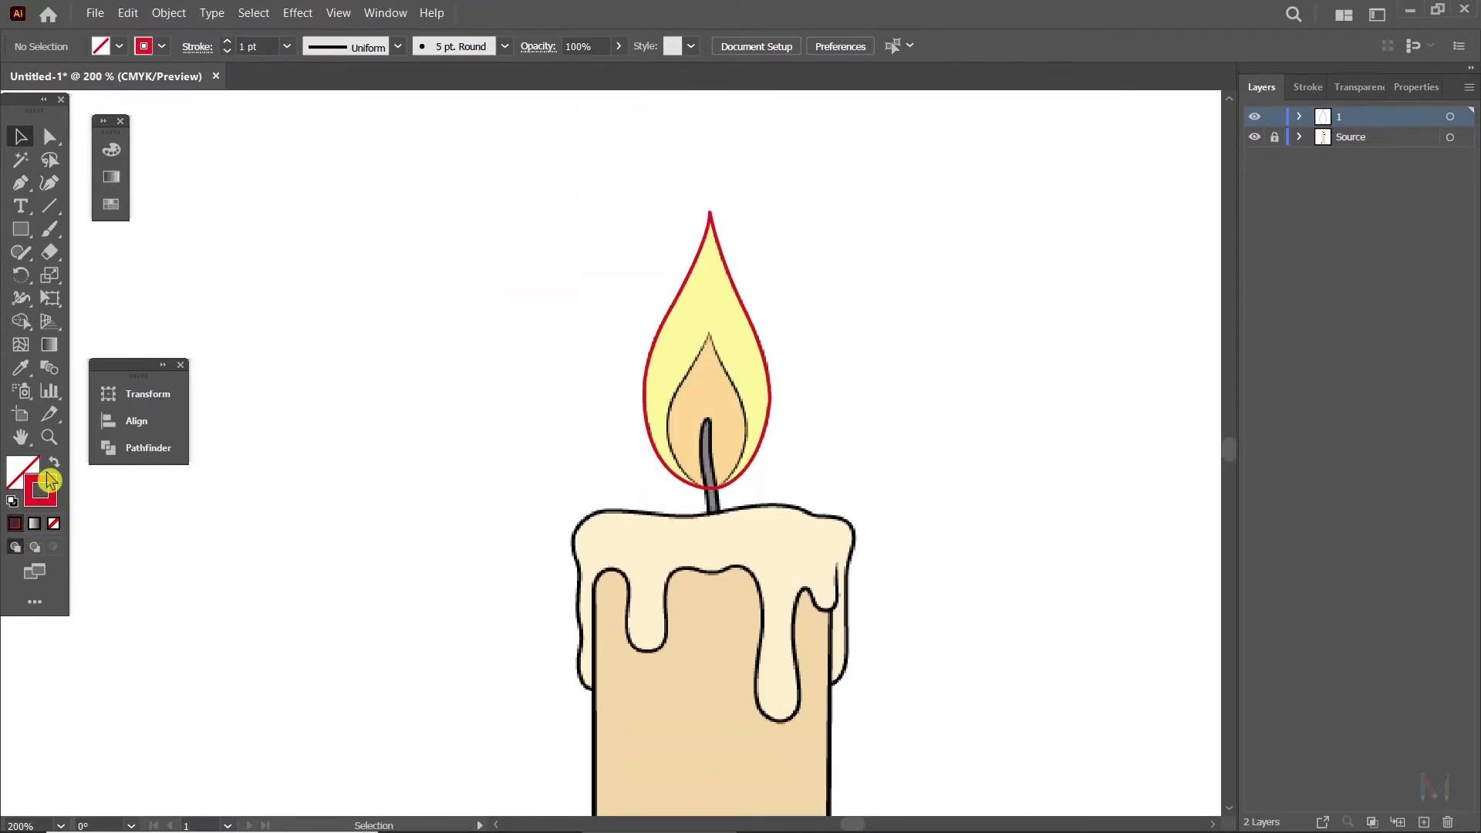
left_click(54, 466)
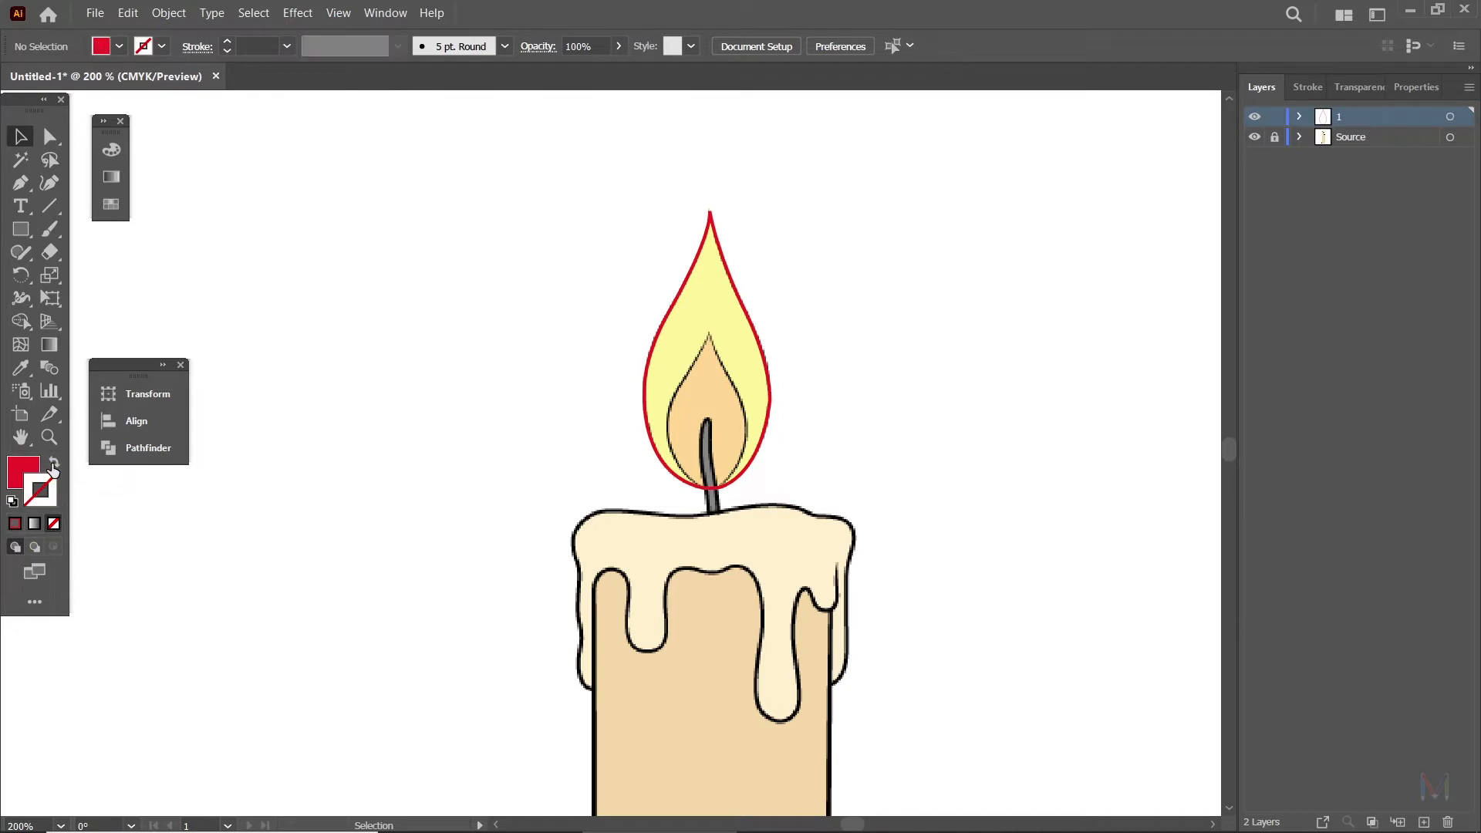
left_click(737, 322)
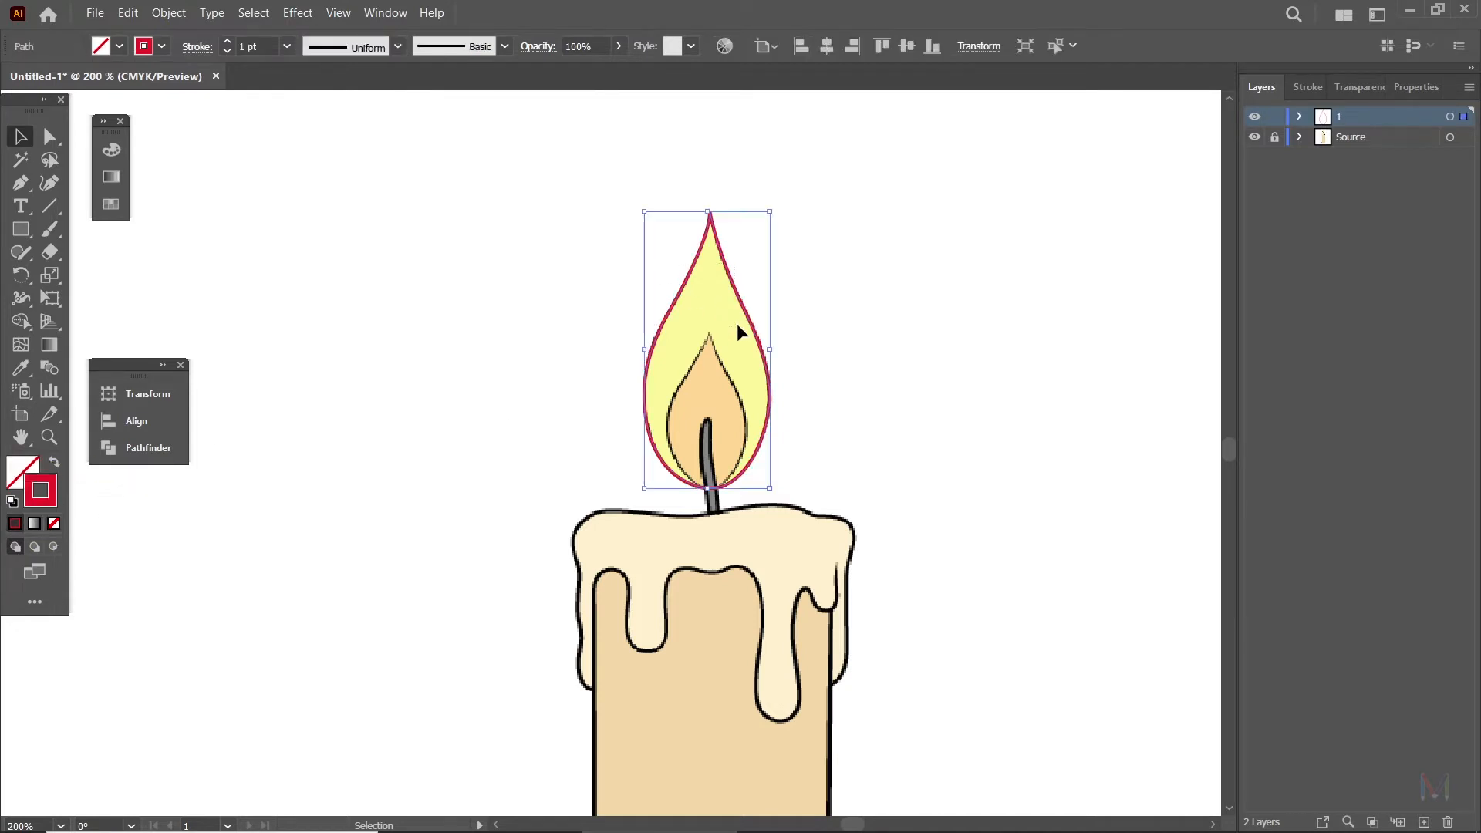
left_click(53, 466)
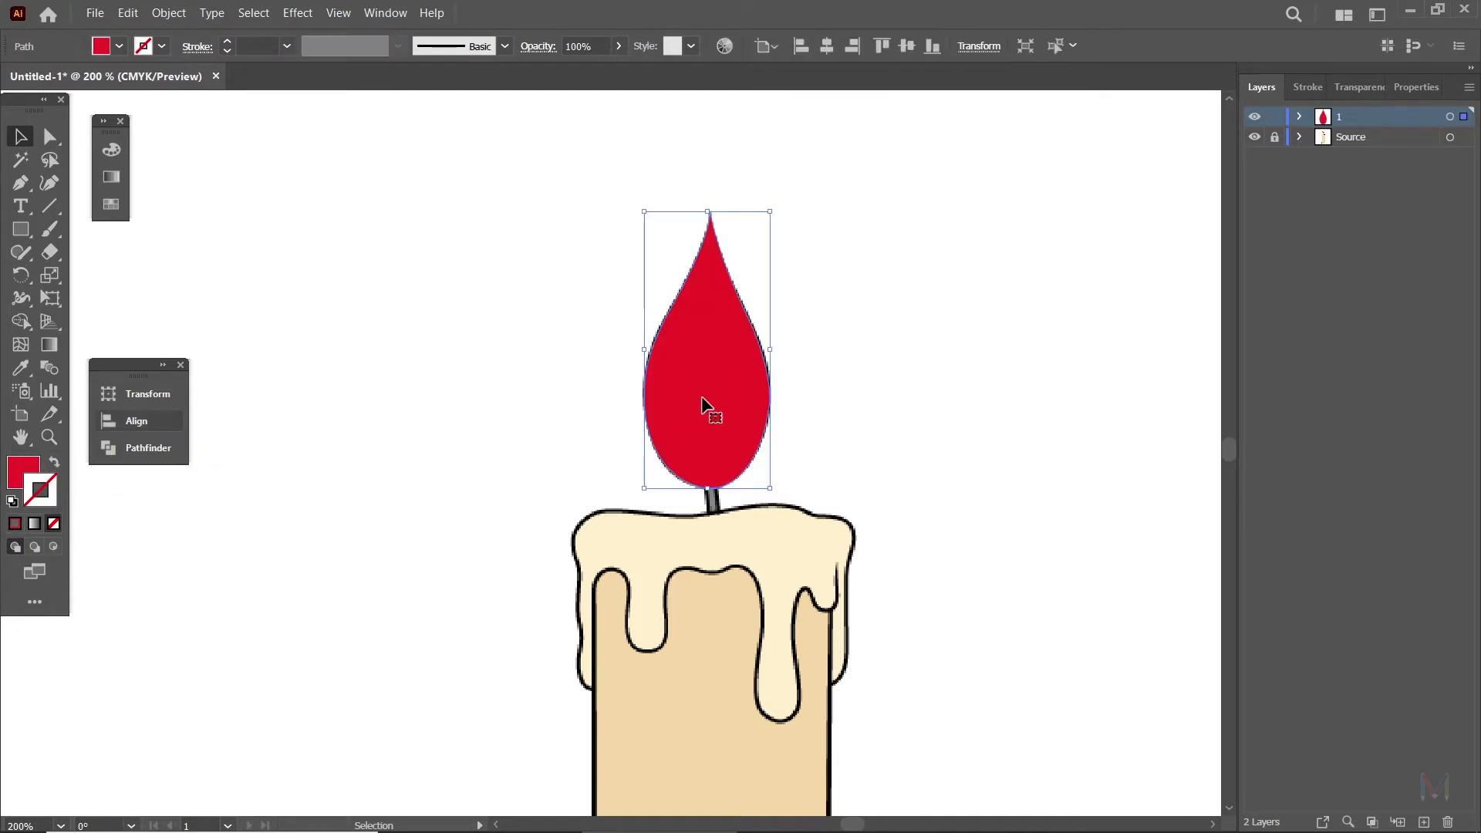
left_click(54, 466)
Give the outer flame path's stroke a round cap and a round corner join.
left_click(1311, 89)
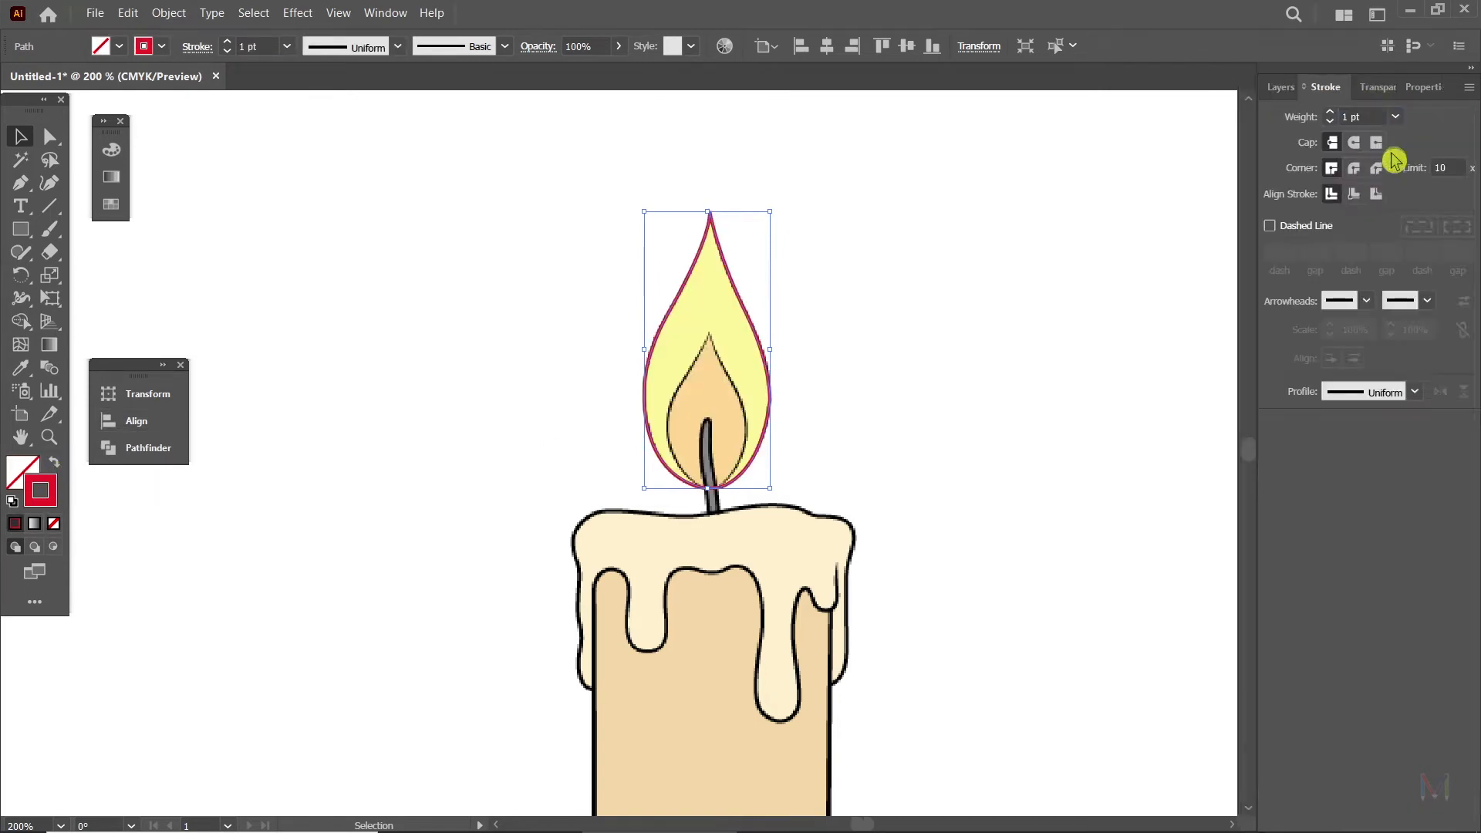
left_click(1356, 146)
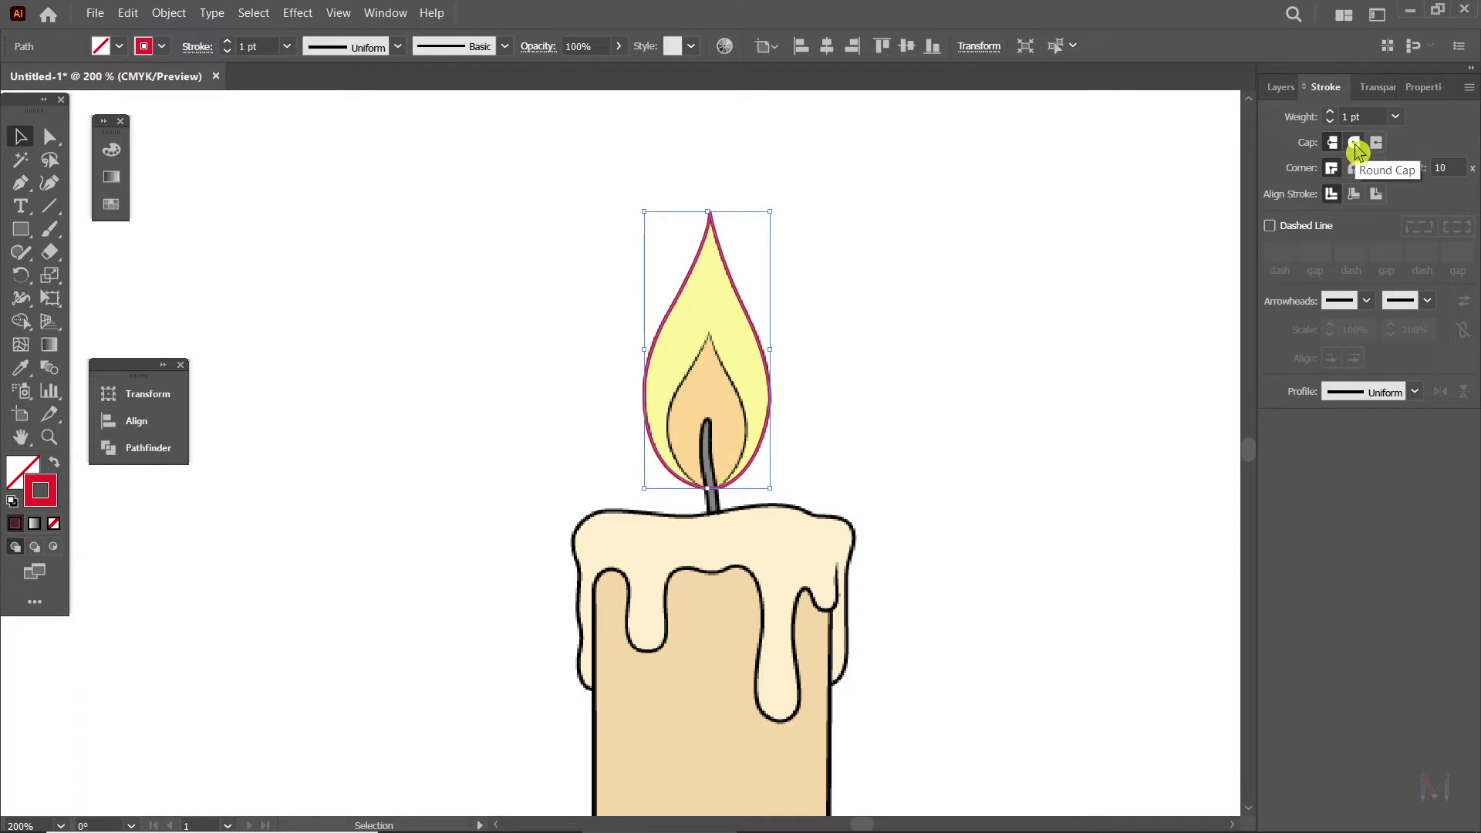
left_click(1355, 172)
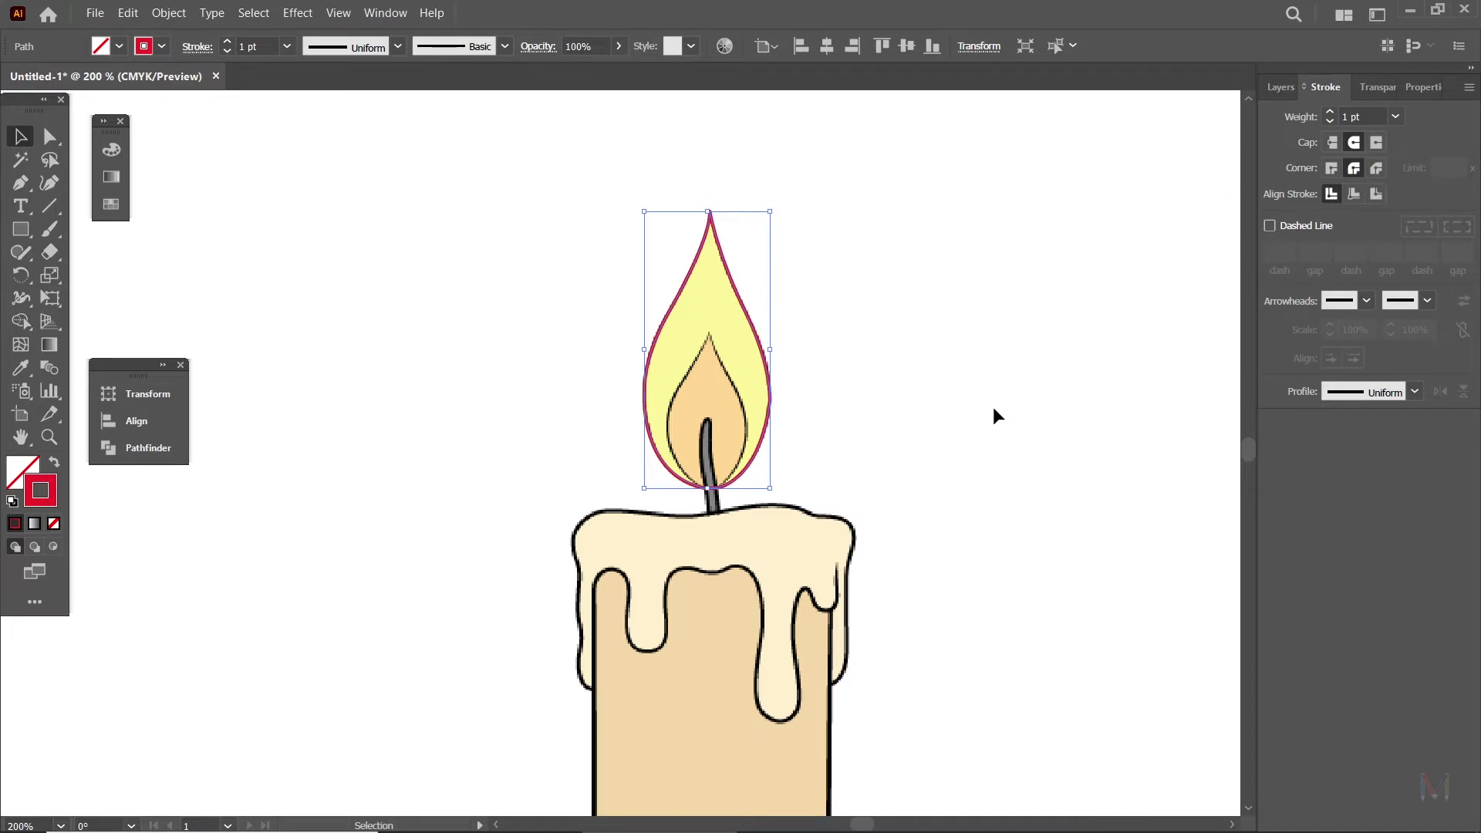
left_click(1351, 142)
left_click(1354, 168)
left_click(1353, 146)
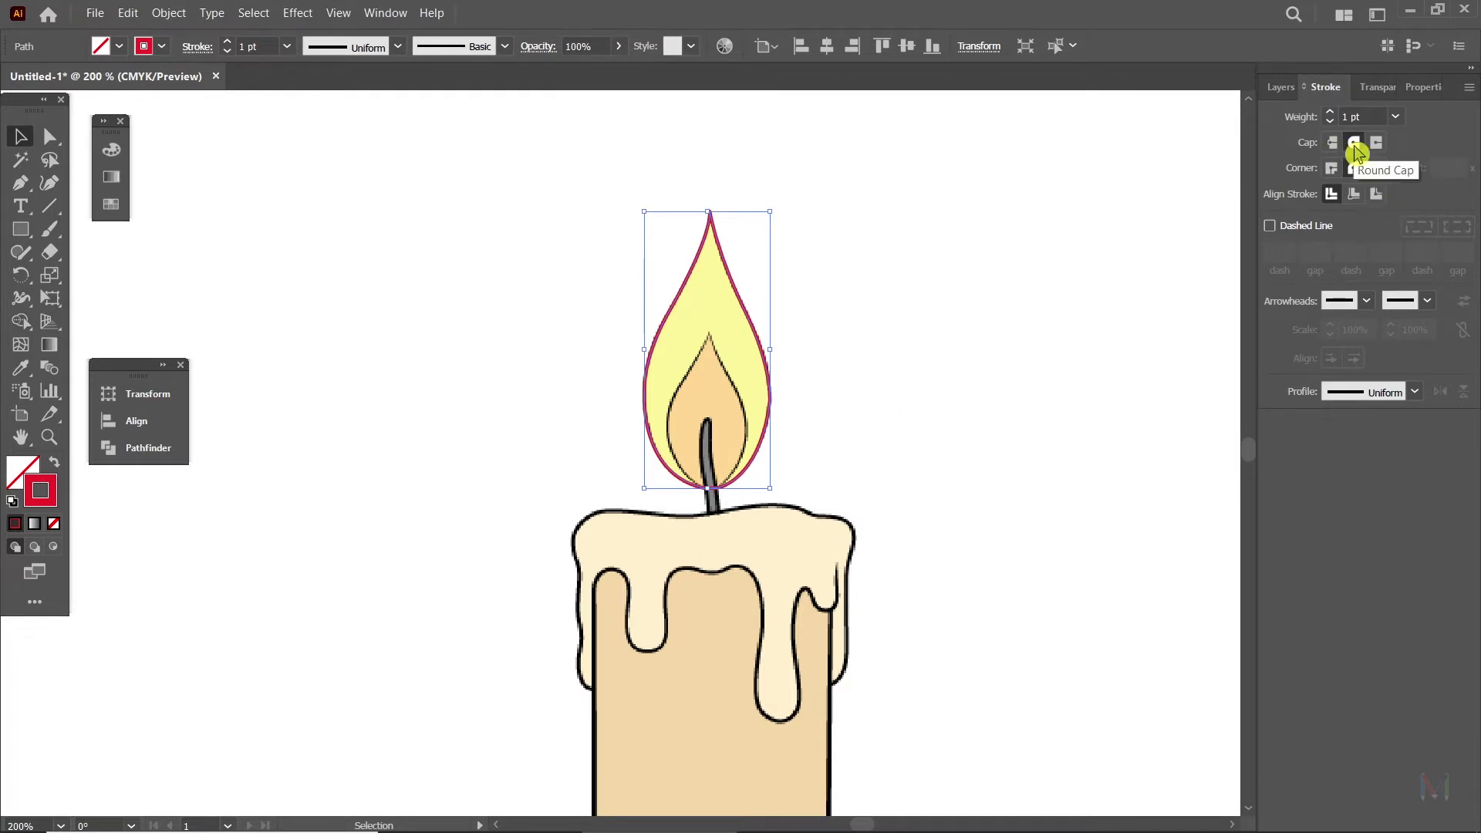
Apply the round join to the outer flame path's stroke and leave the path deselected.
left_click(1355, 168)
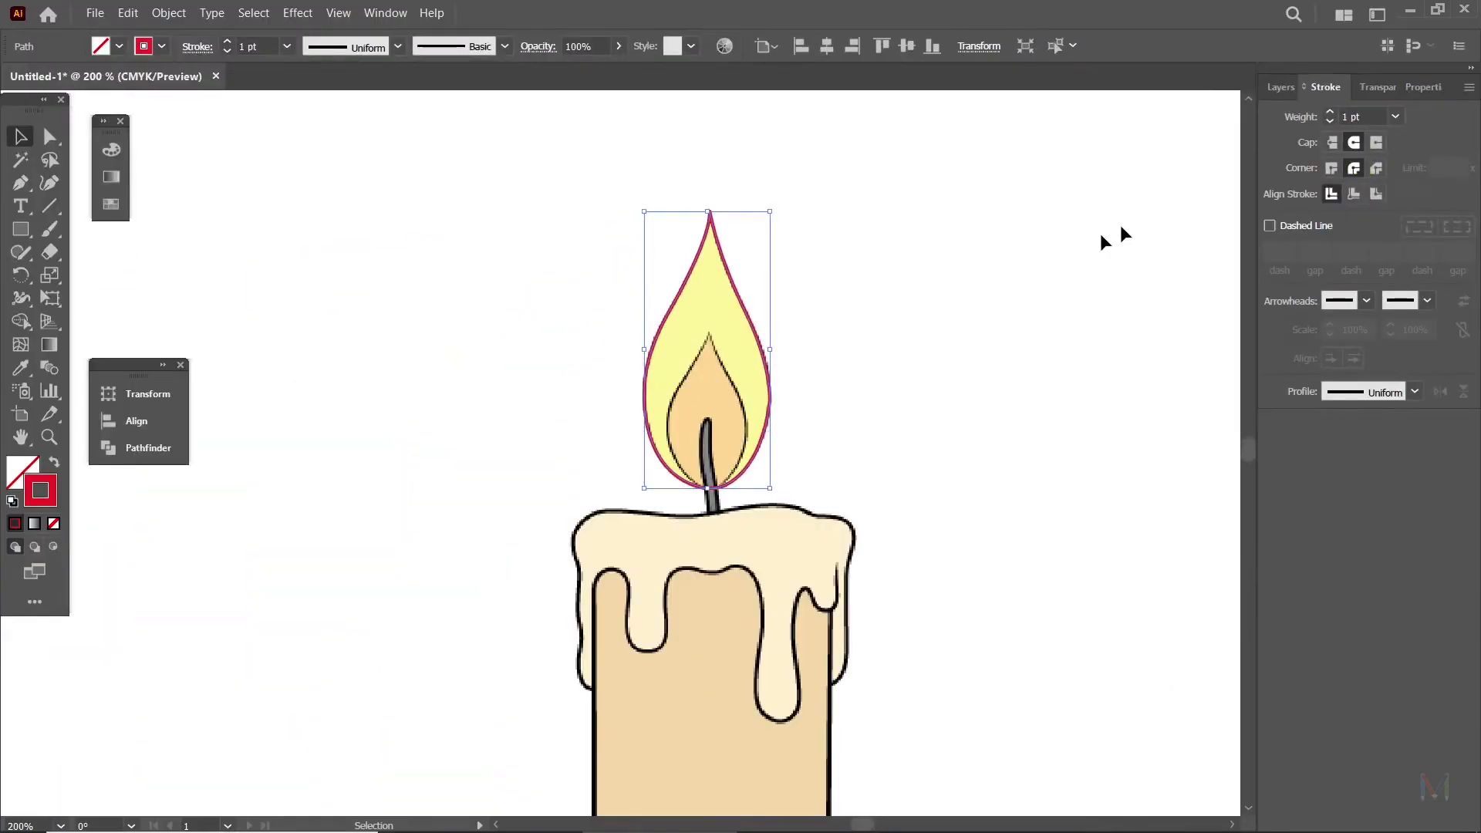
left_click(845, 327)
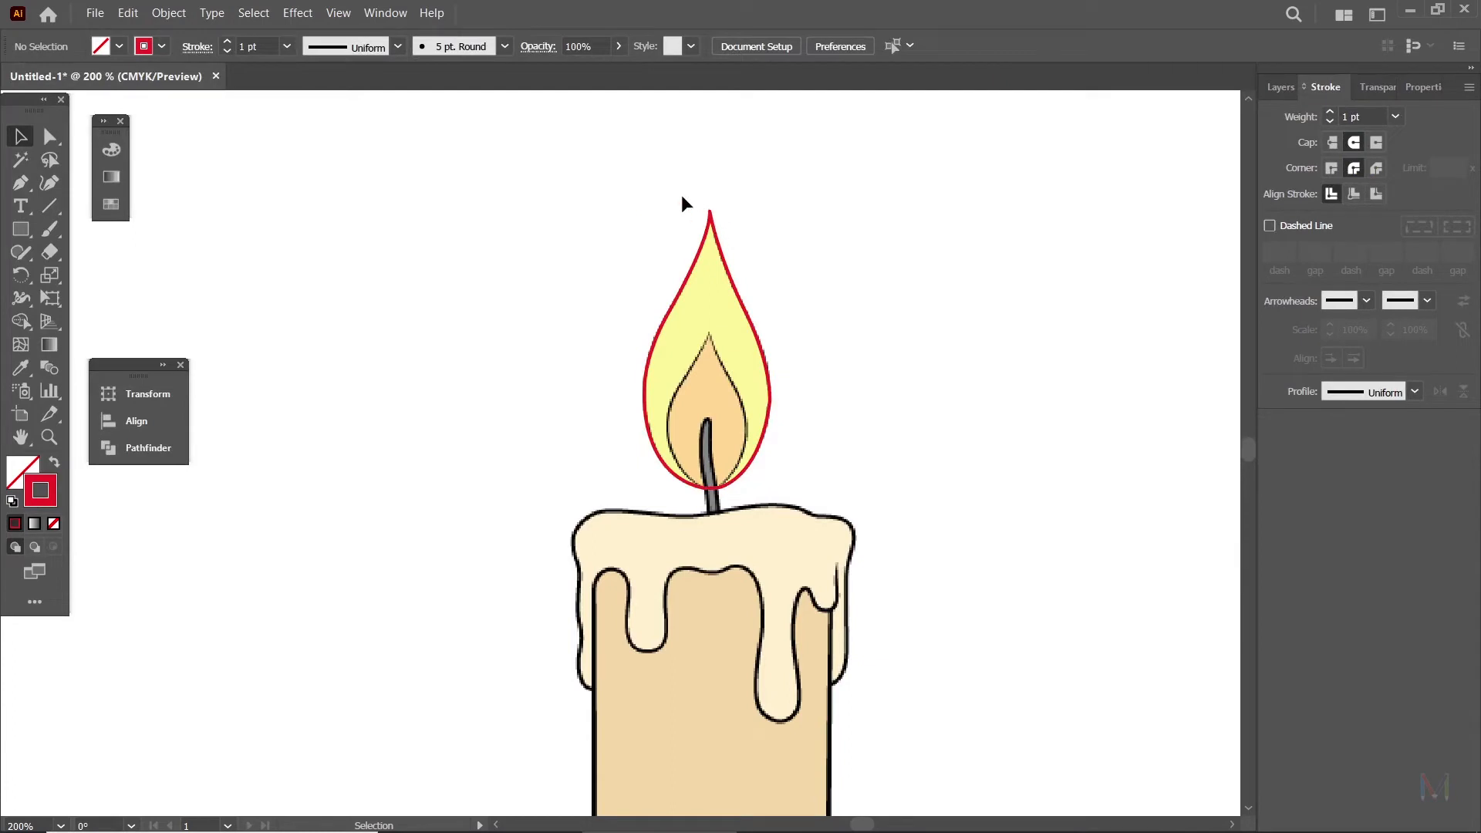
left_click(742, 280)
left_click(819, 370)
Start a Pen path at the inner flame's base and trace its left edge upward with two curved segments.
key("ctrl+equal")
key("ctrl+equal")
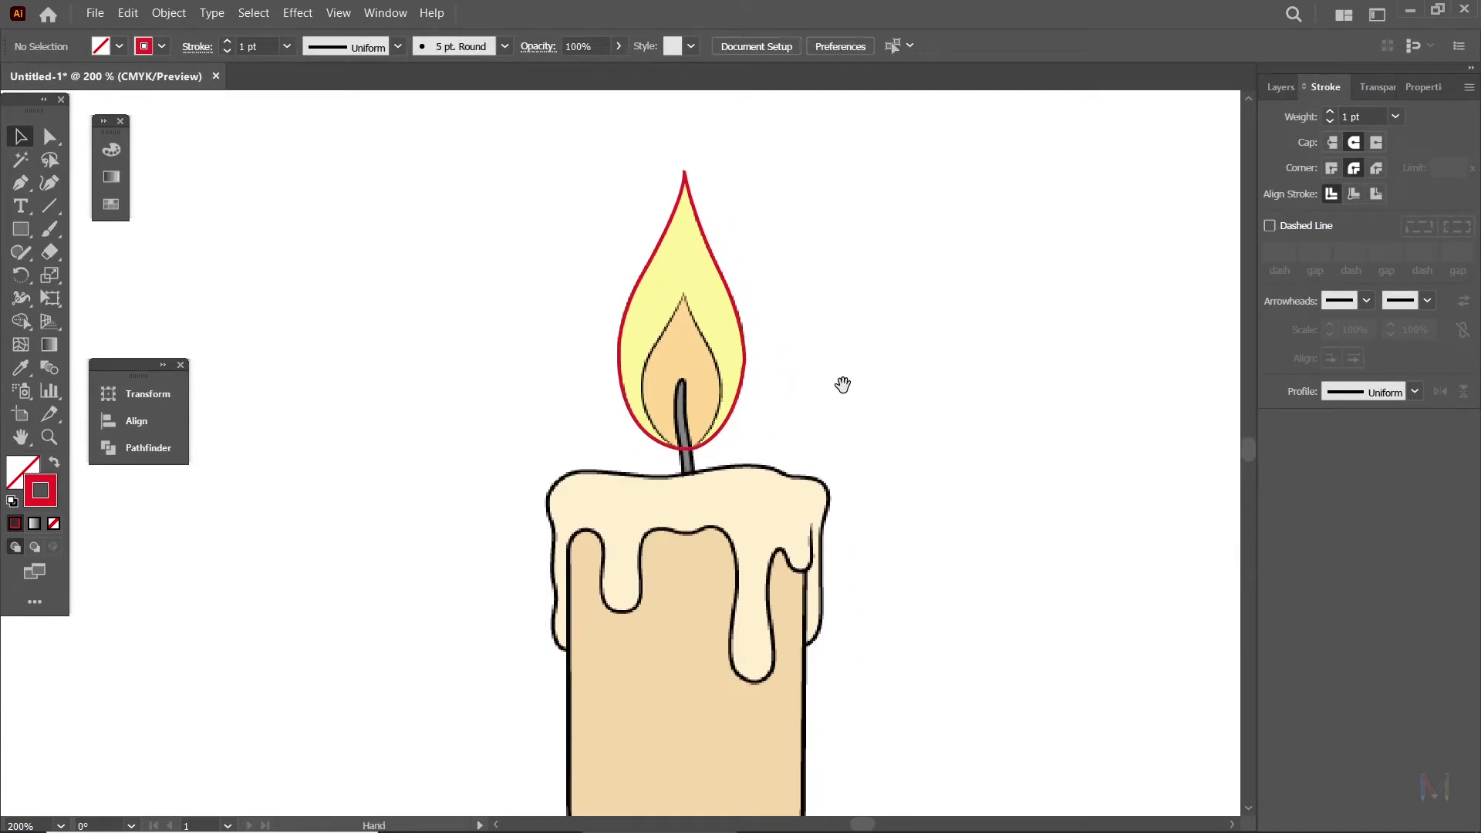
left_click_drag(892, 344, 758, 514)
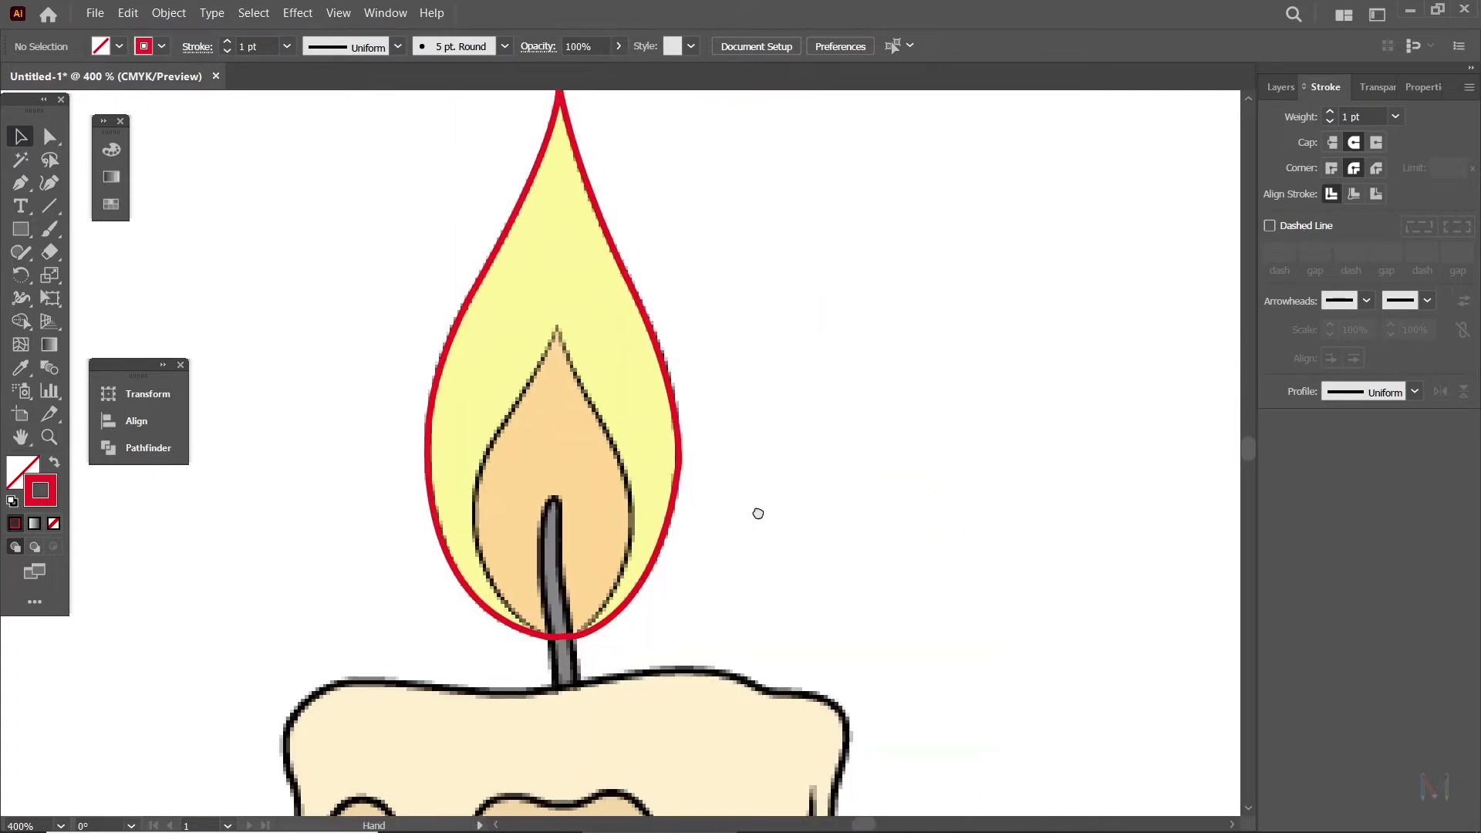
key("p")
key("ctrl+equal")
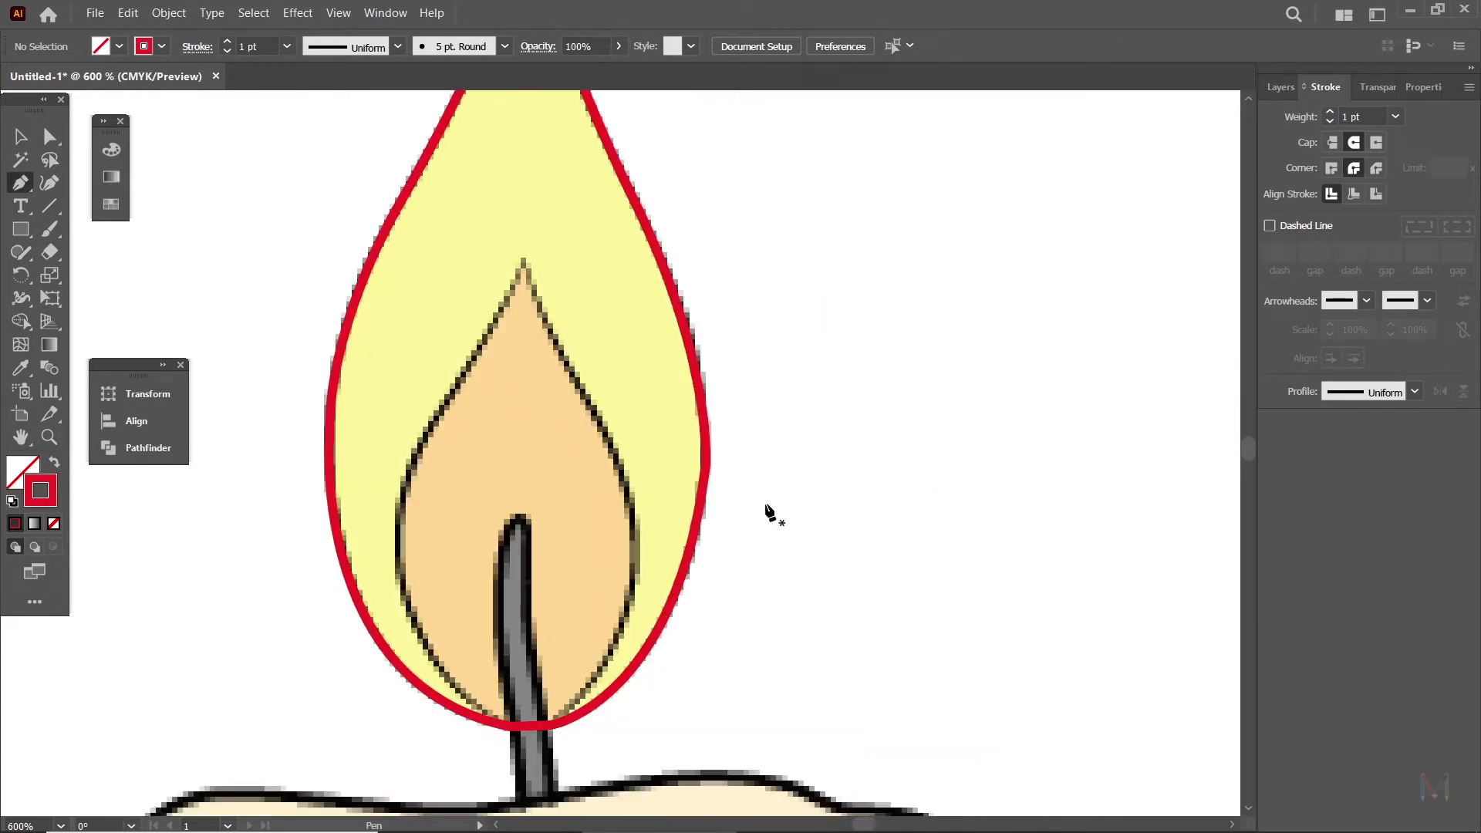
left_click_drag(747, 517, 813, 460)
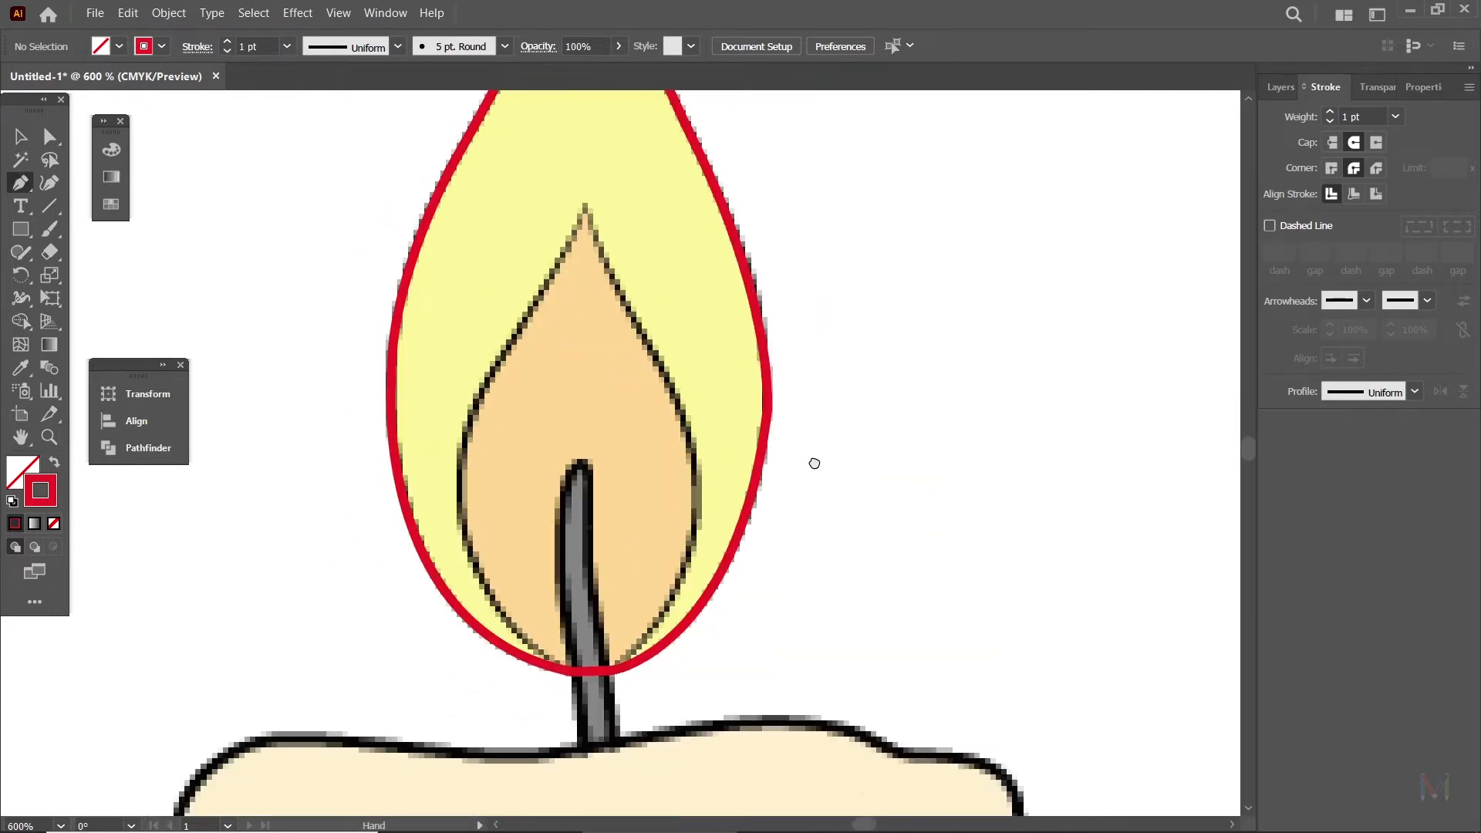
left_click(586, 671)
left_click_drag(460, 489, 442, 312)
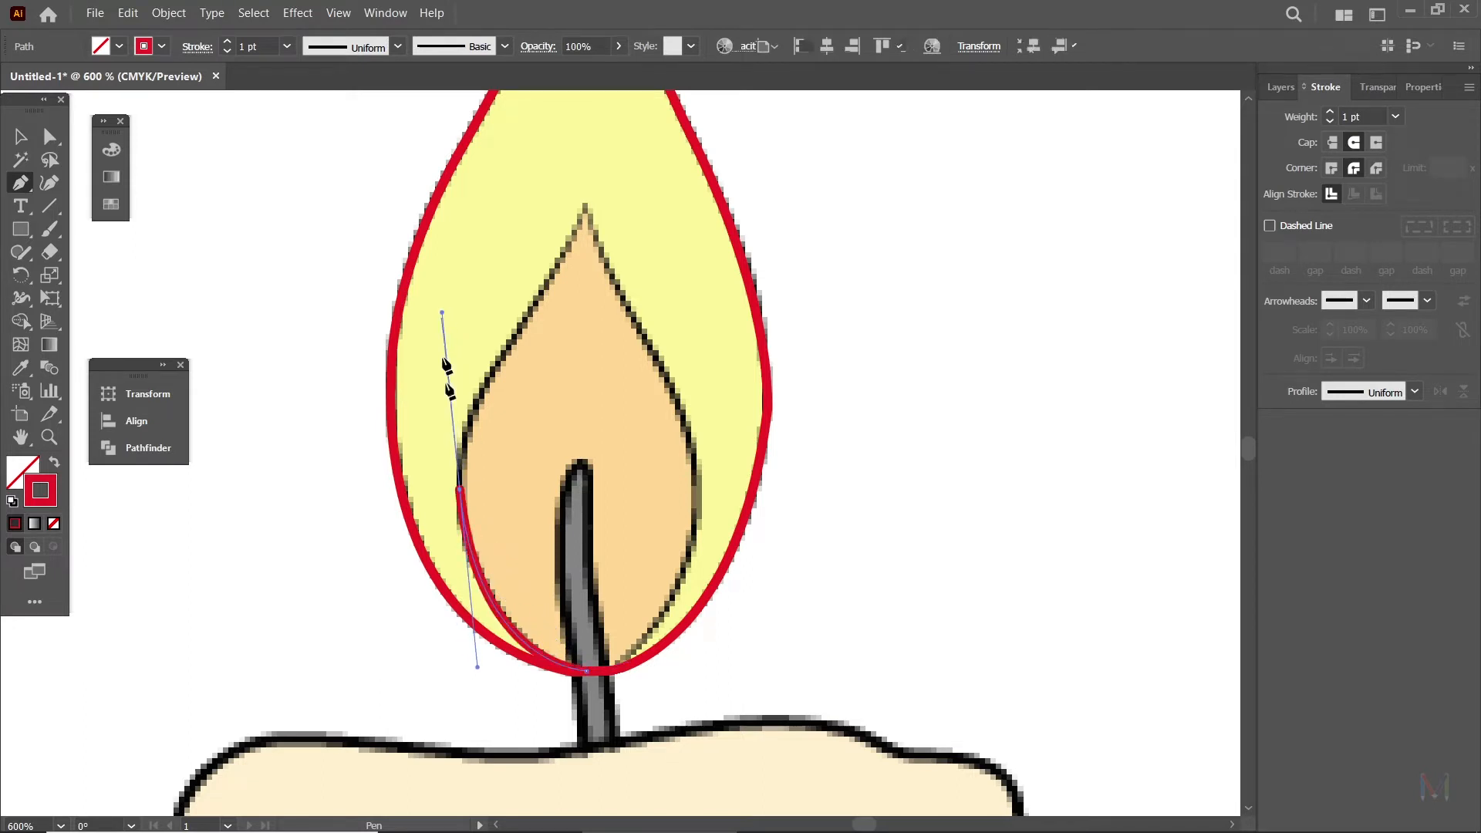
left_click_drag(517, 338, 512, 415)
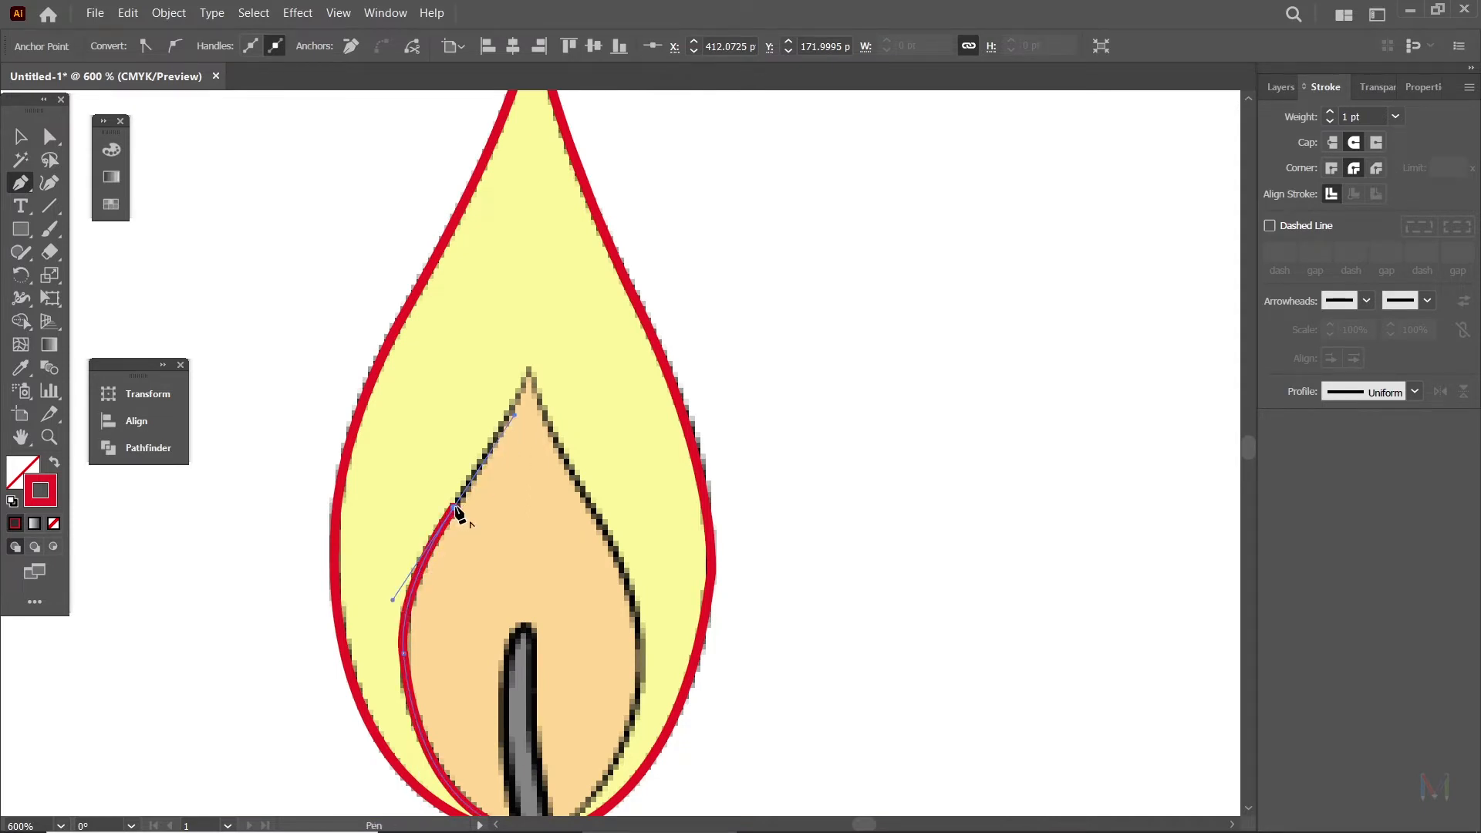
Continue the inner flame path to a sharp corner at its tip and curve it down the upper right edge.
left_click_drag(529, 371, 542, 317)
left_click(529, 371)
left_click_drag(609, 484, 684, 337)
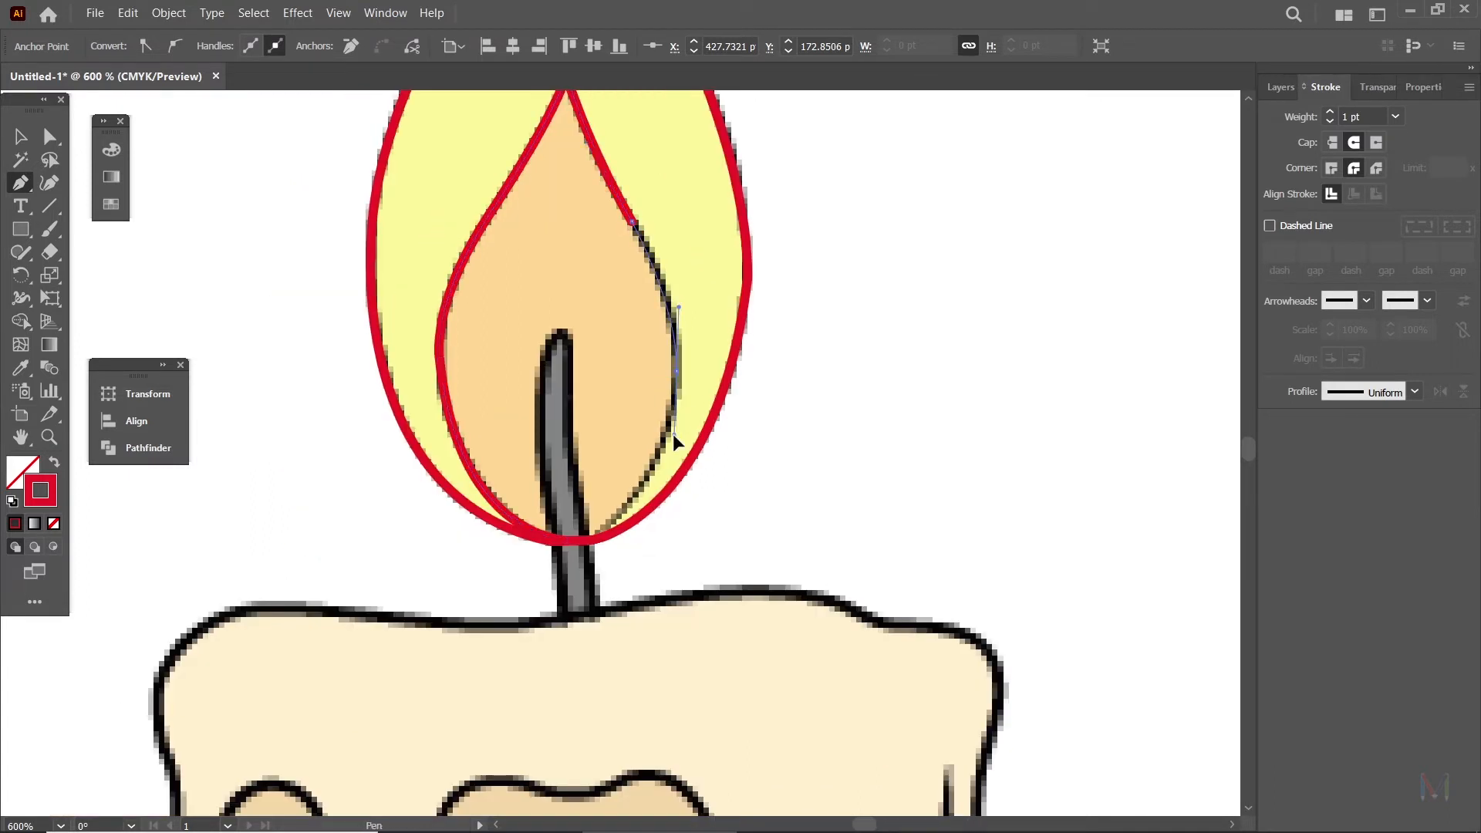
Undo the misplaced anchor, trace the inner flame's lower right edge, and close the path across the wick at the base.
key("ctrl+z")
left_click_drag(654, 466, 590, 591)
left_click(654, 467)
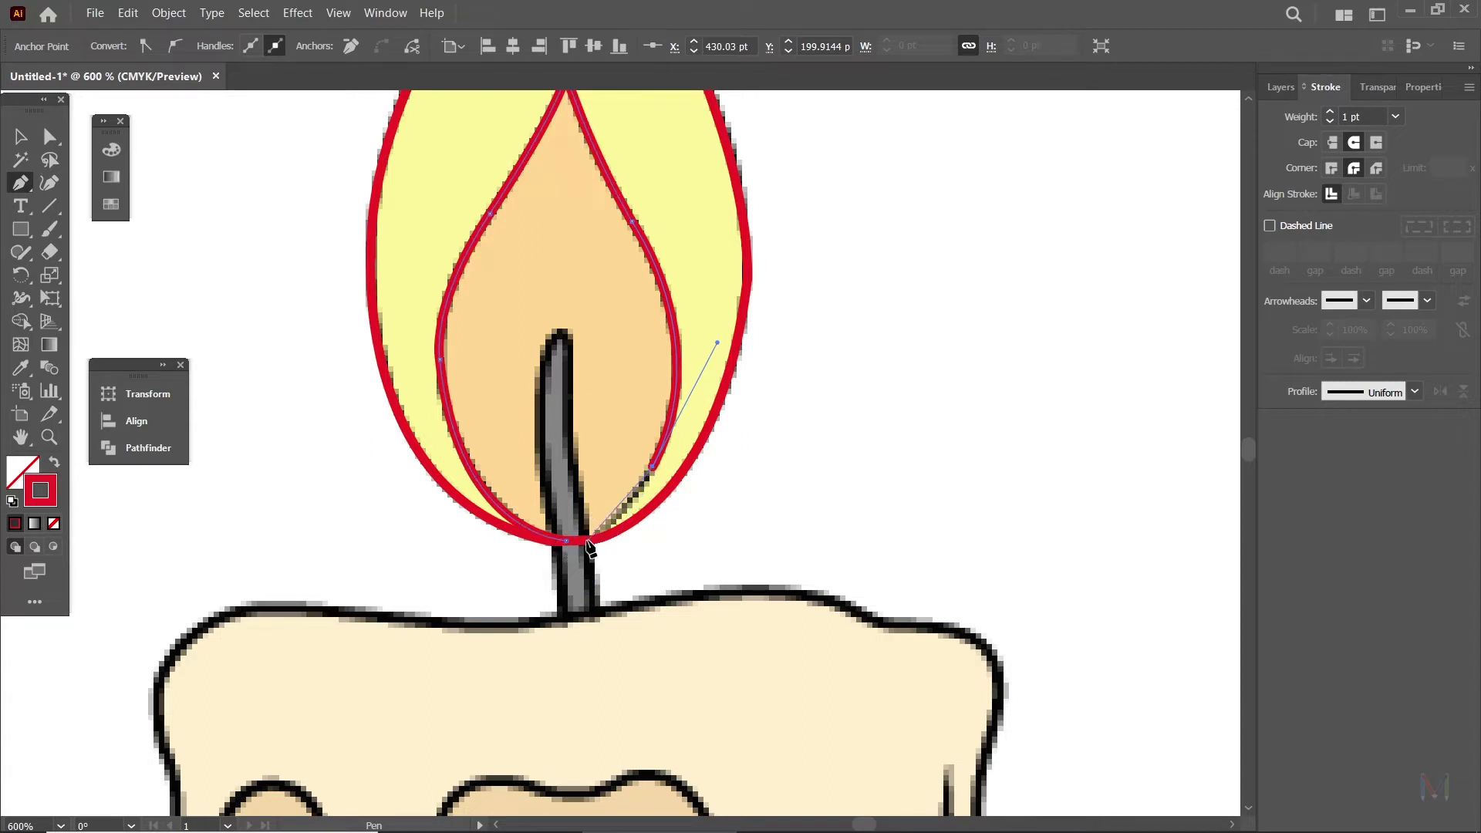
left_click_drag(592, 544, 561, 561)
left_click(591, 541)
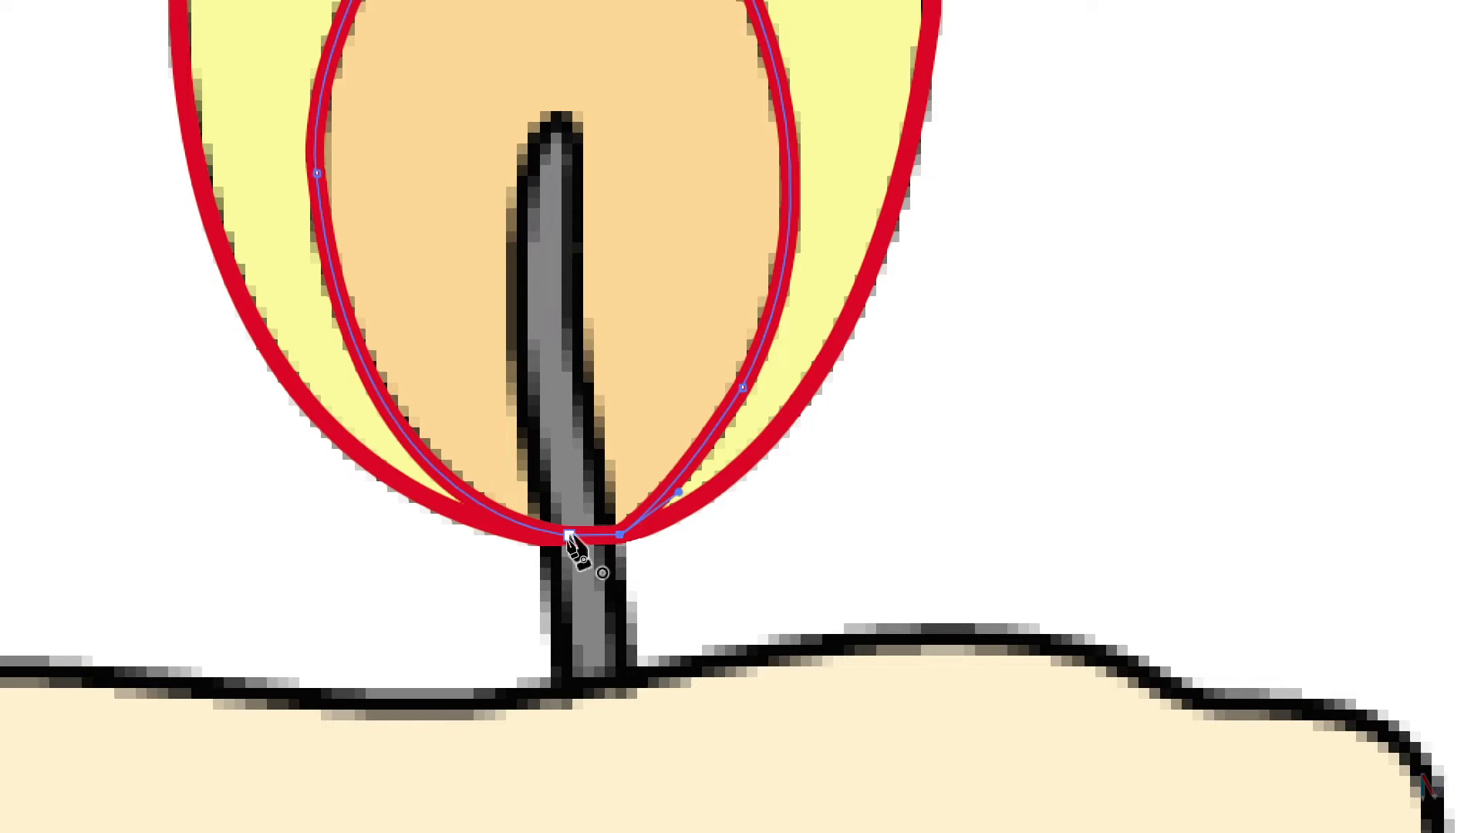
left_click(569, 535)
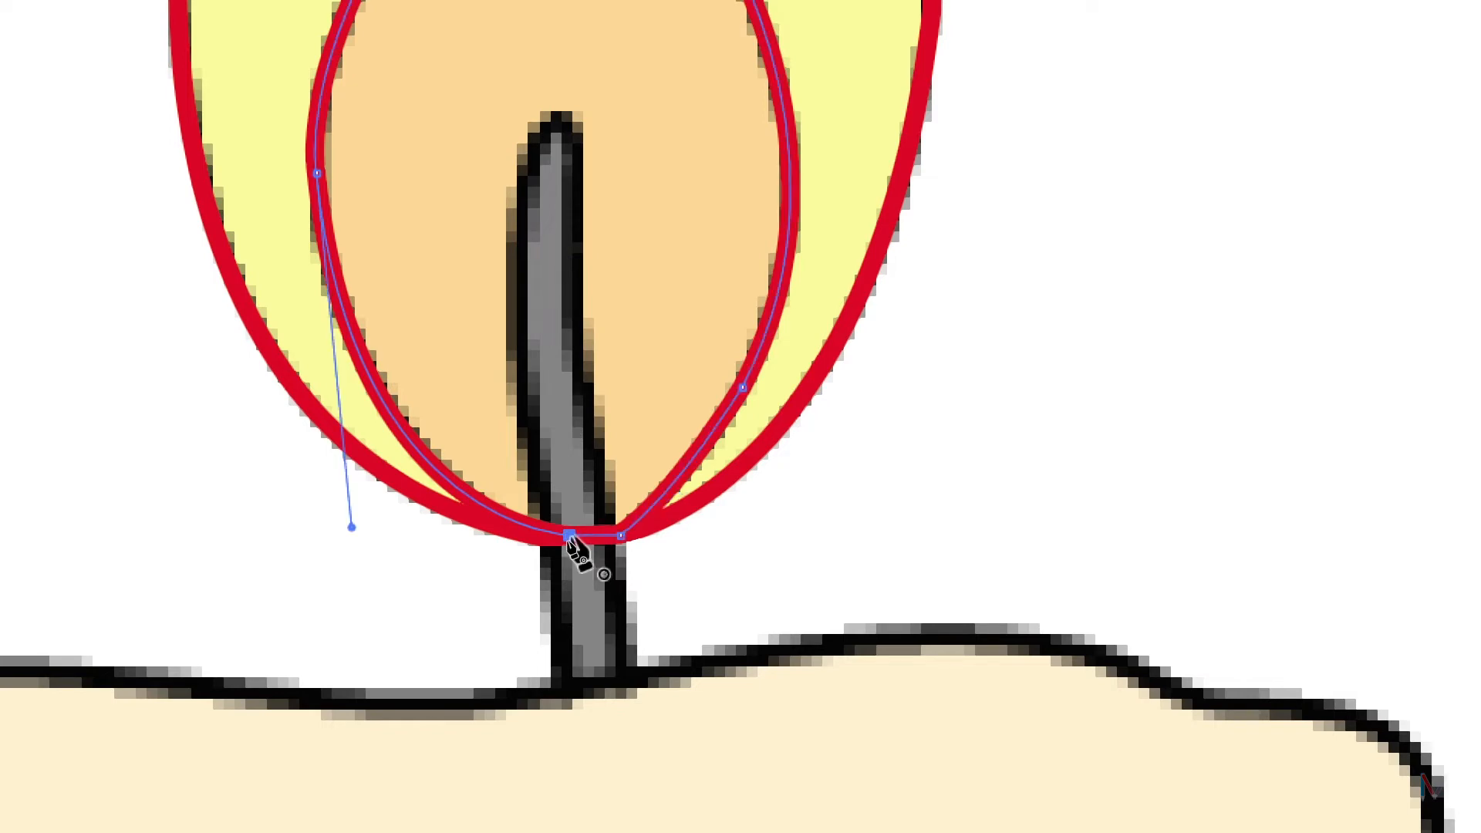
Examine how the closed inner flame path fits the reference around the wick and the flame's base.
scroll(578, 551, "down", 5)
scroll(571, 552, "up", 3)
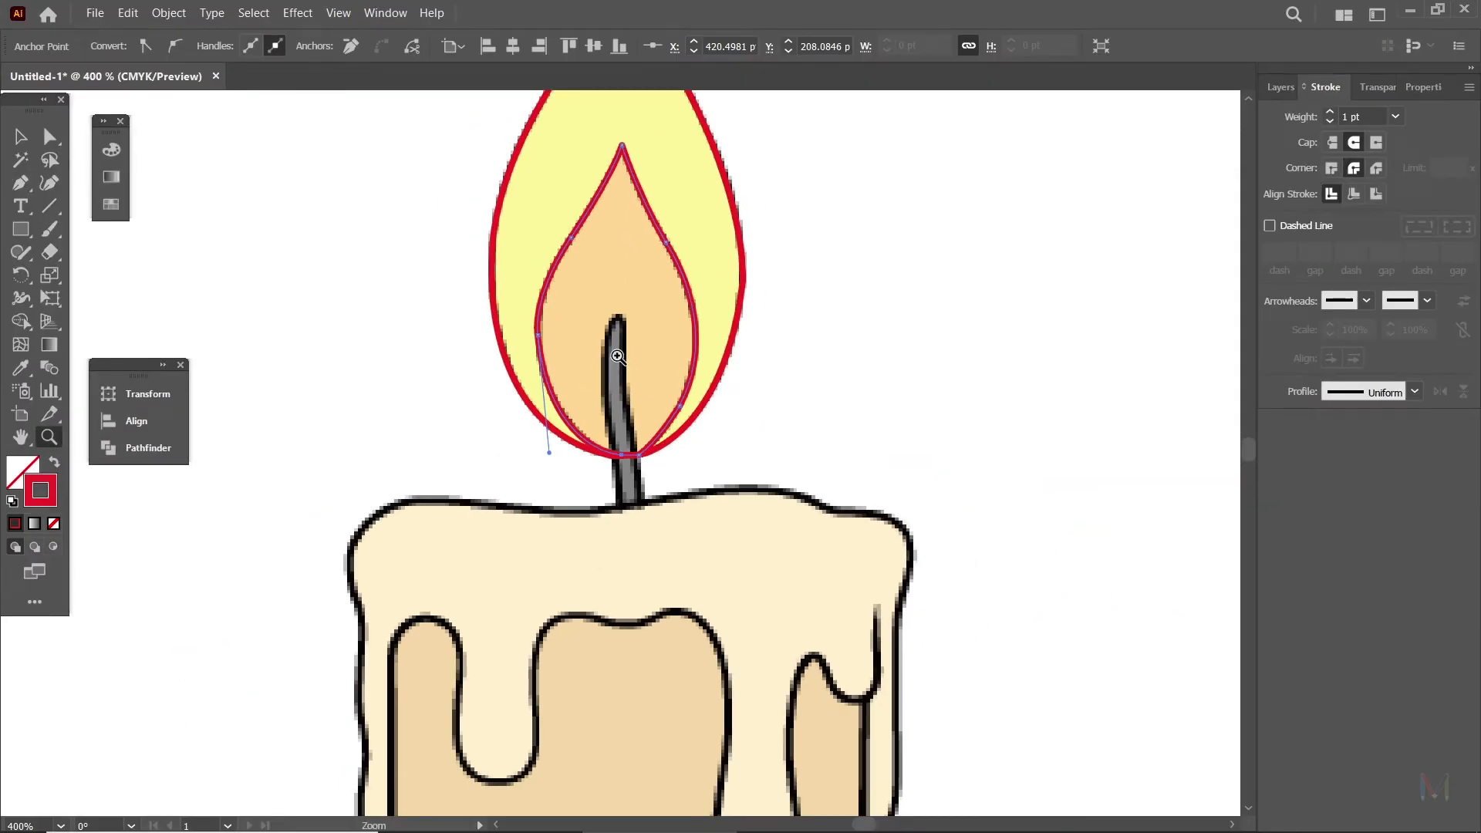
left_click(47, 443)
left_click_drag(431, 258, 668, 436)
left_click_drag(880, 539, 598, 418)
left_click(20, 141)
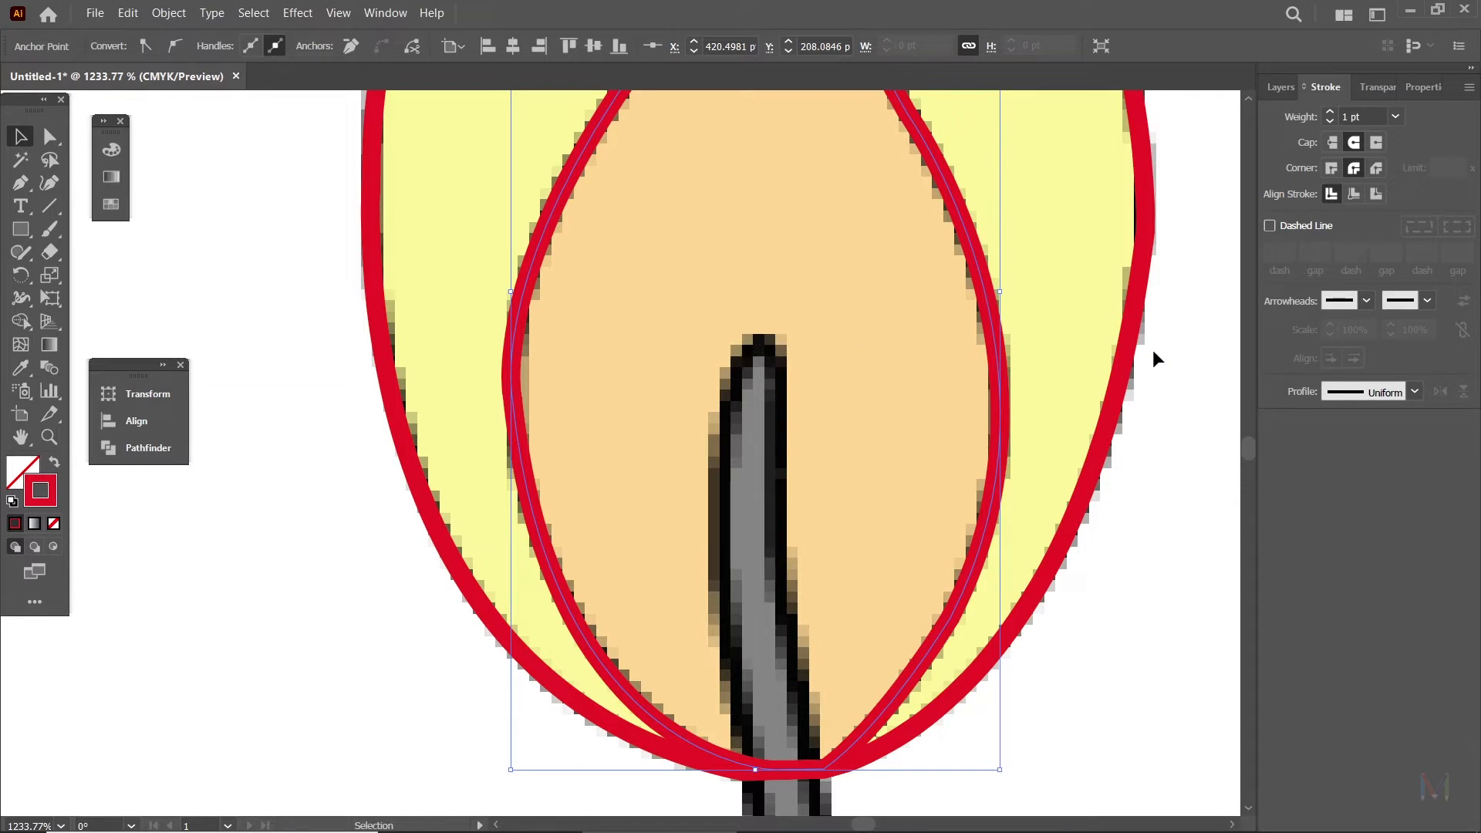
scroll(1145, 359, "down", 4)
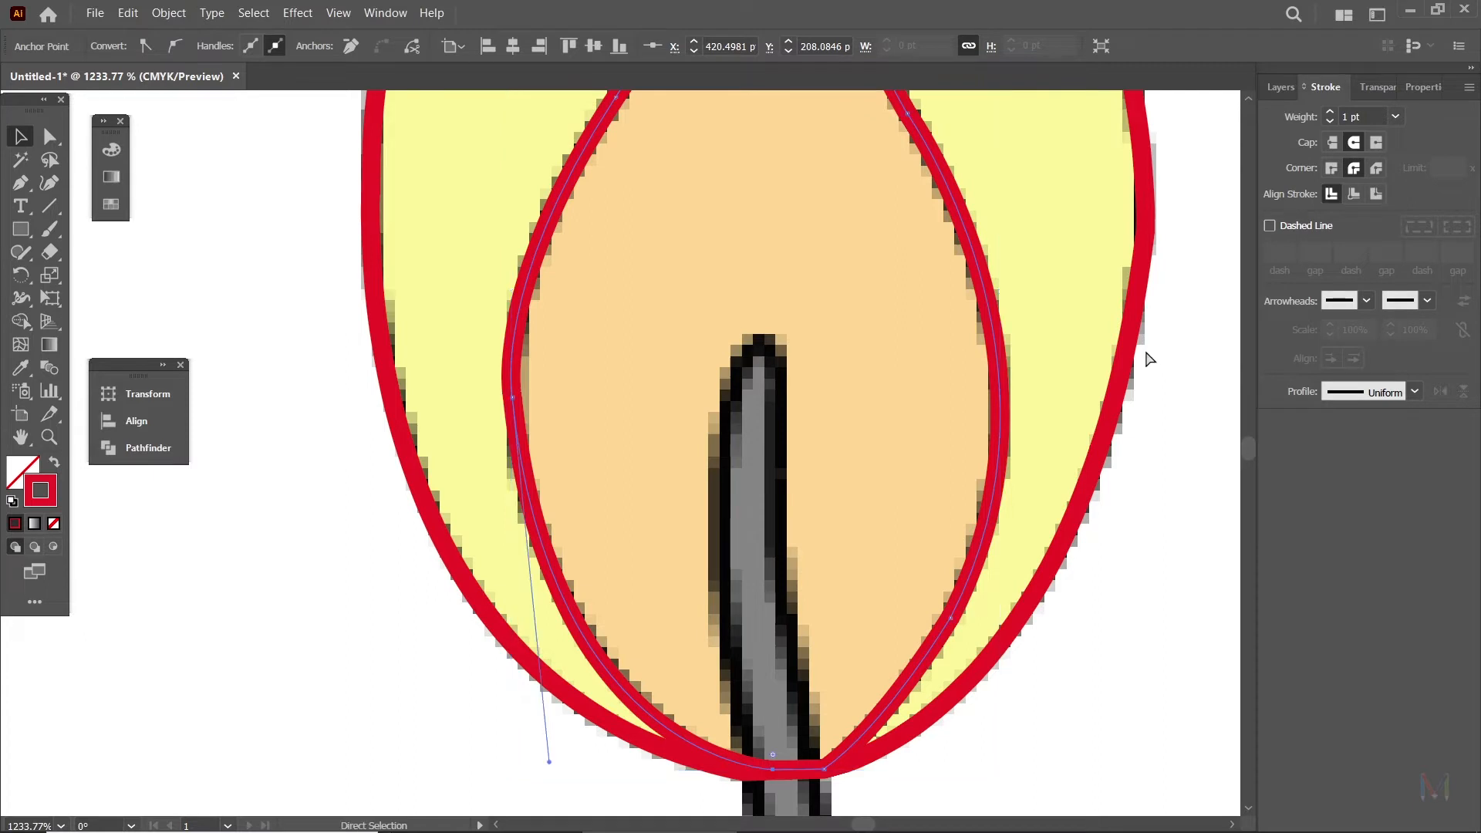
key("v")
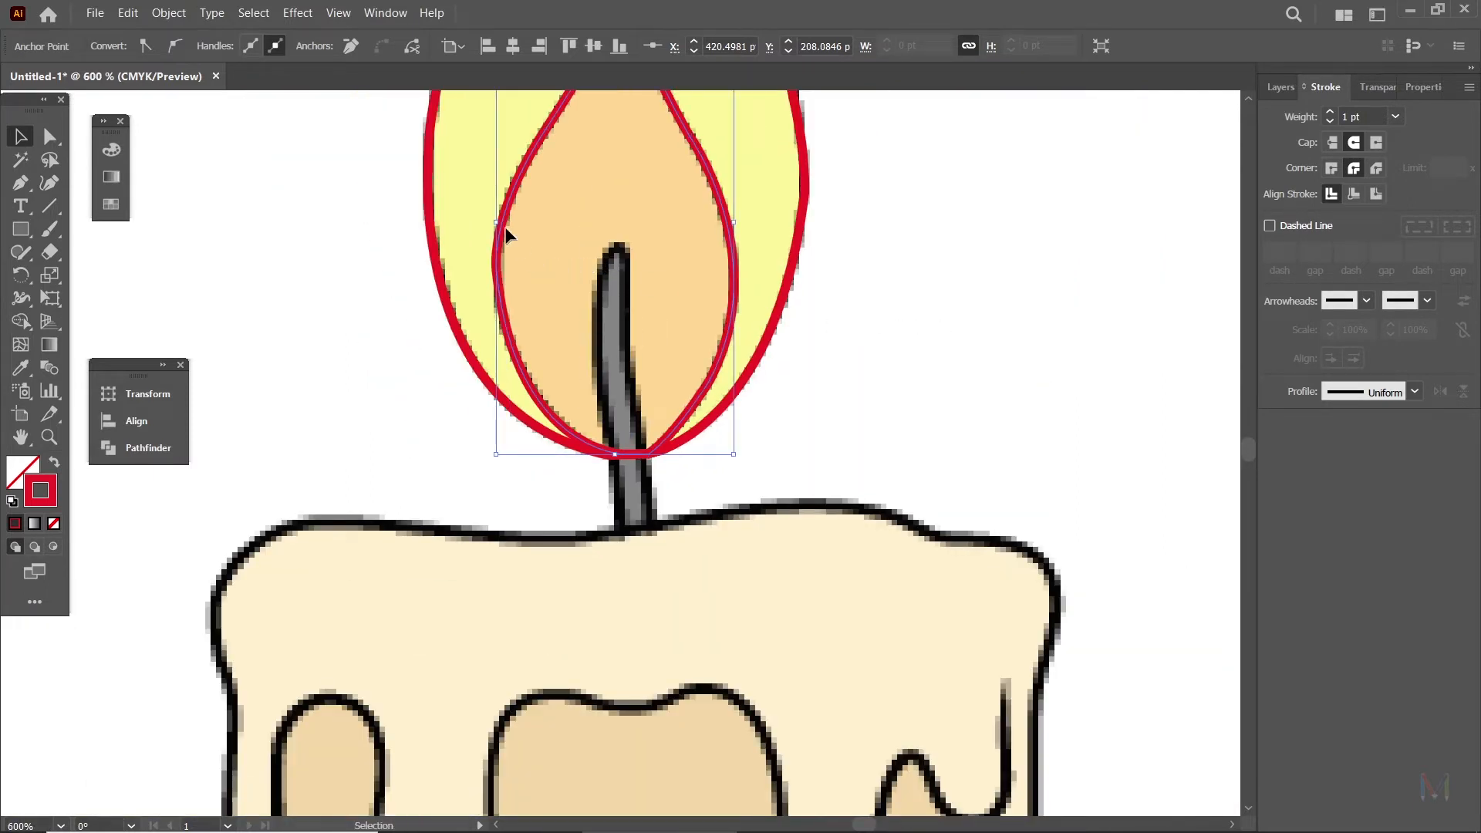
scroll(506, 230, "up", 5)
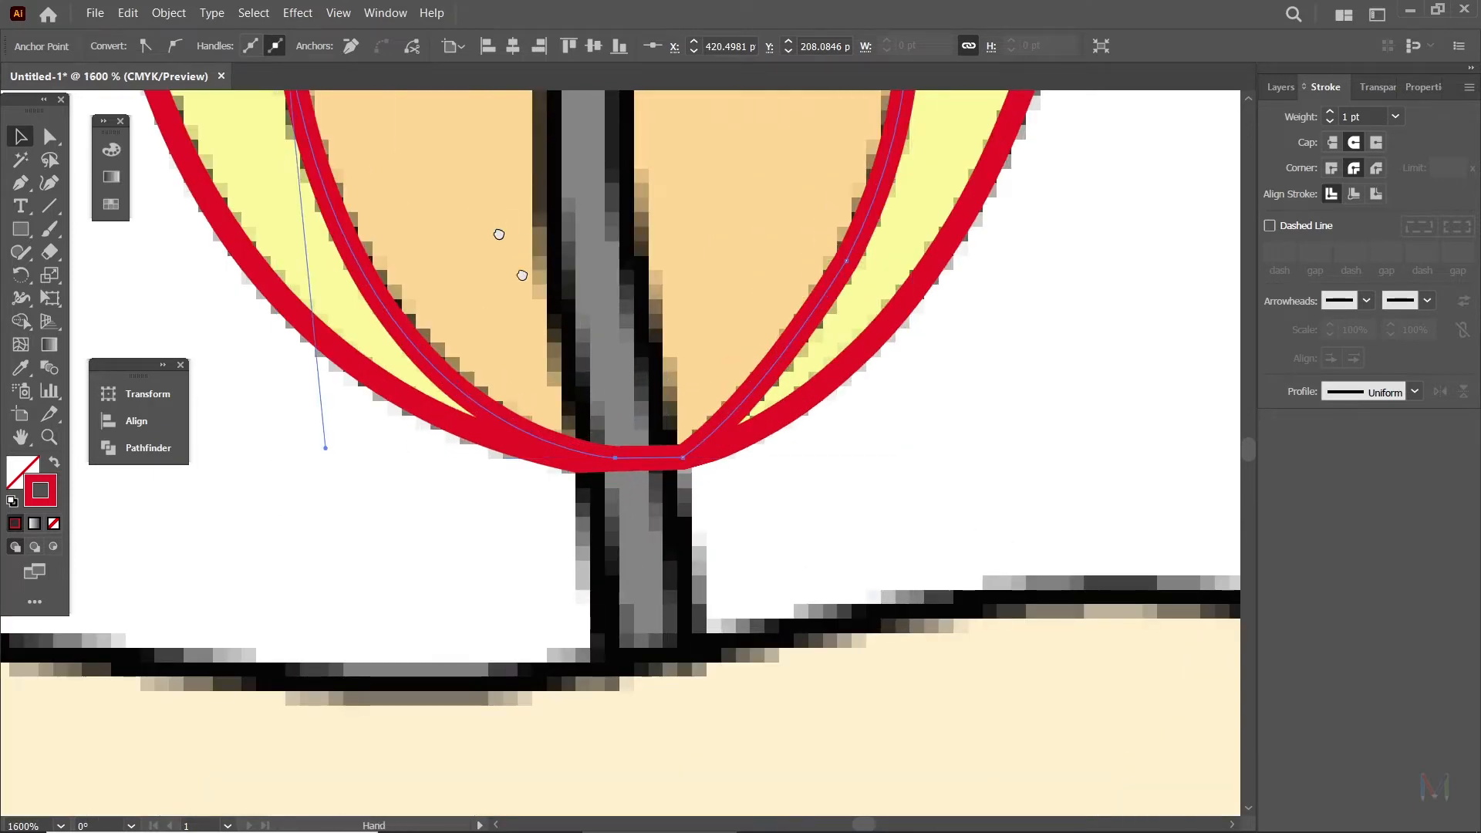
left_click_drag(499, 235, 633, 445)
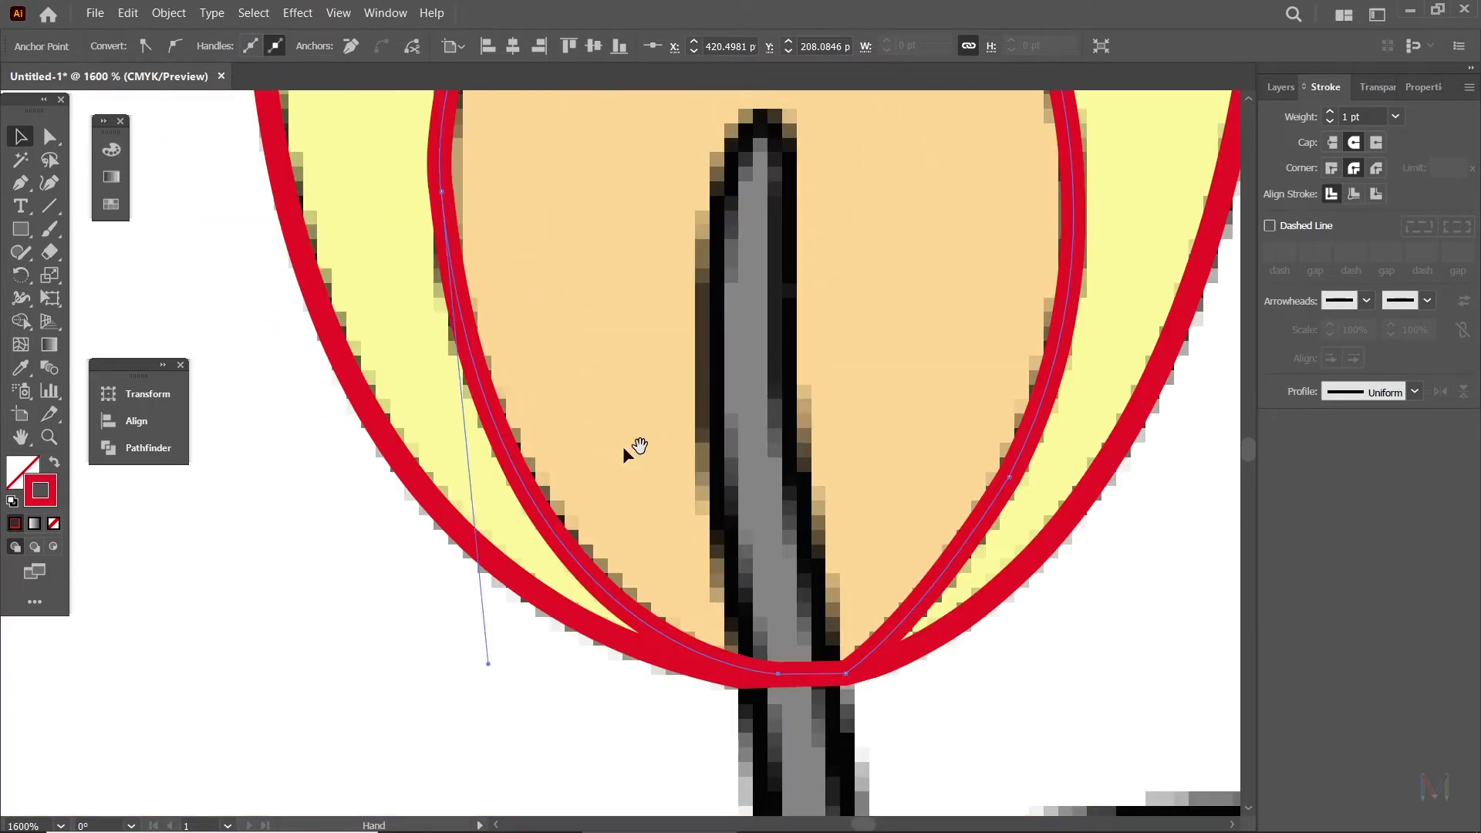
Compare the inner flame path's left edge and upper curves with the reference outline at high magnification.
left_click(49, 448)
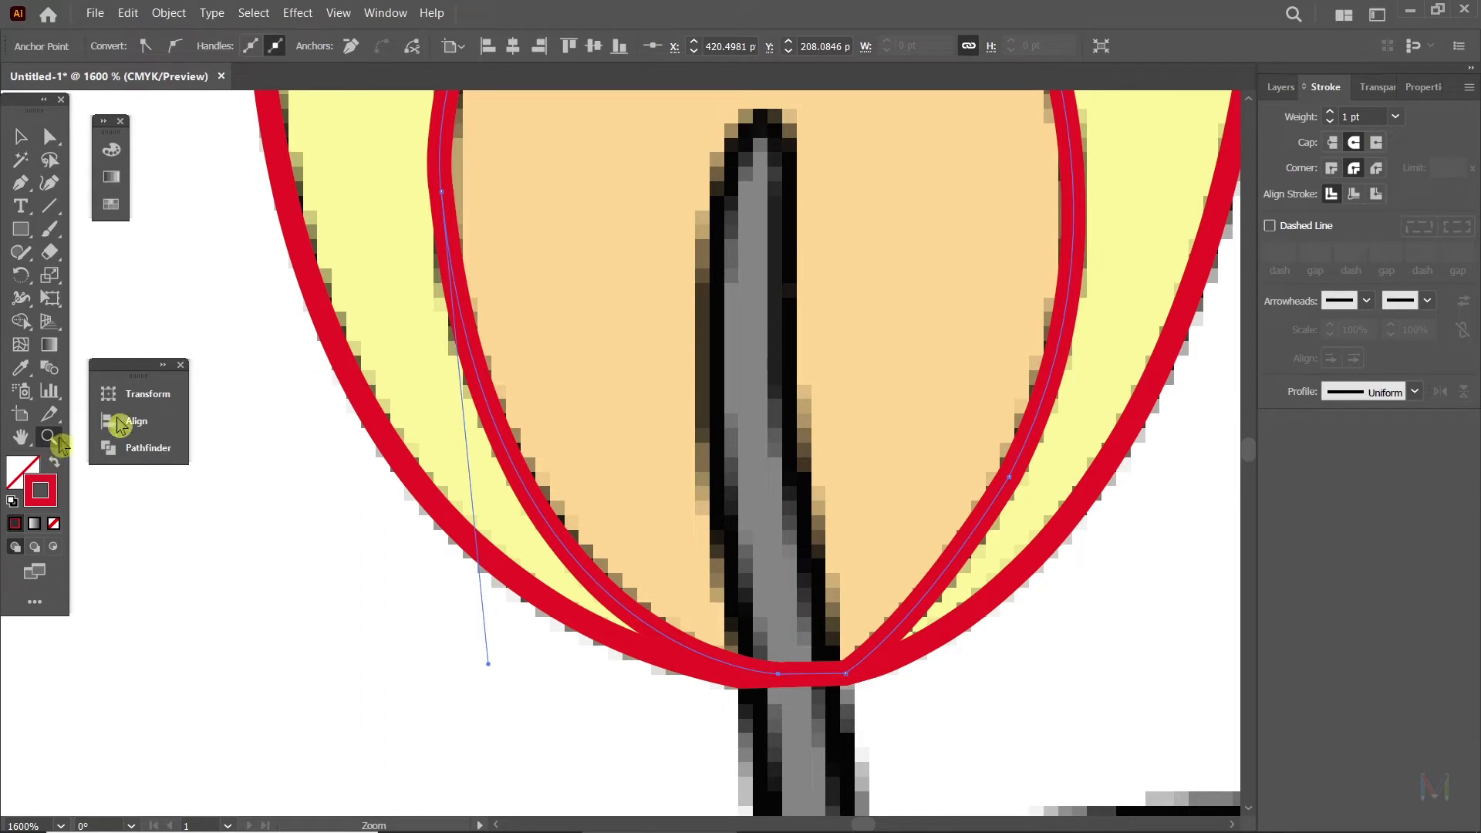
left_click_drag(440, 192, 496, 264)
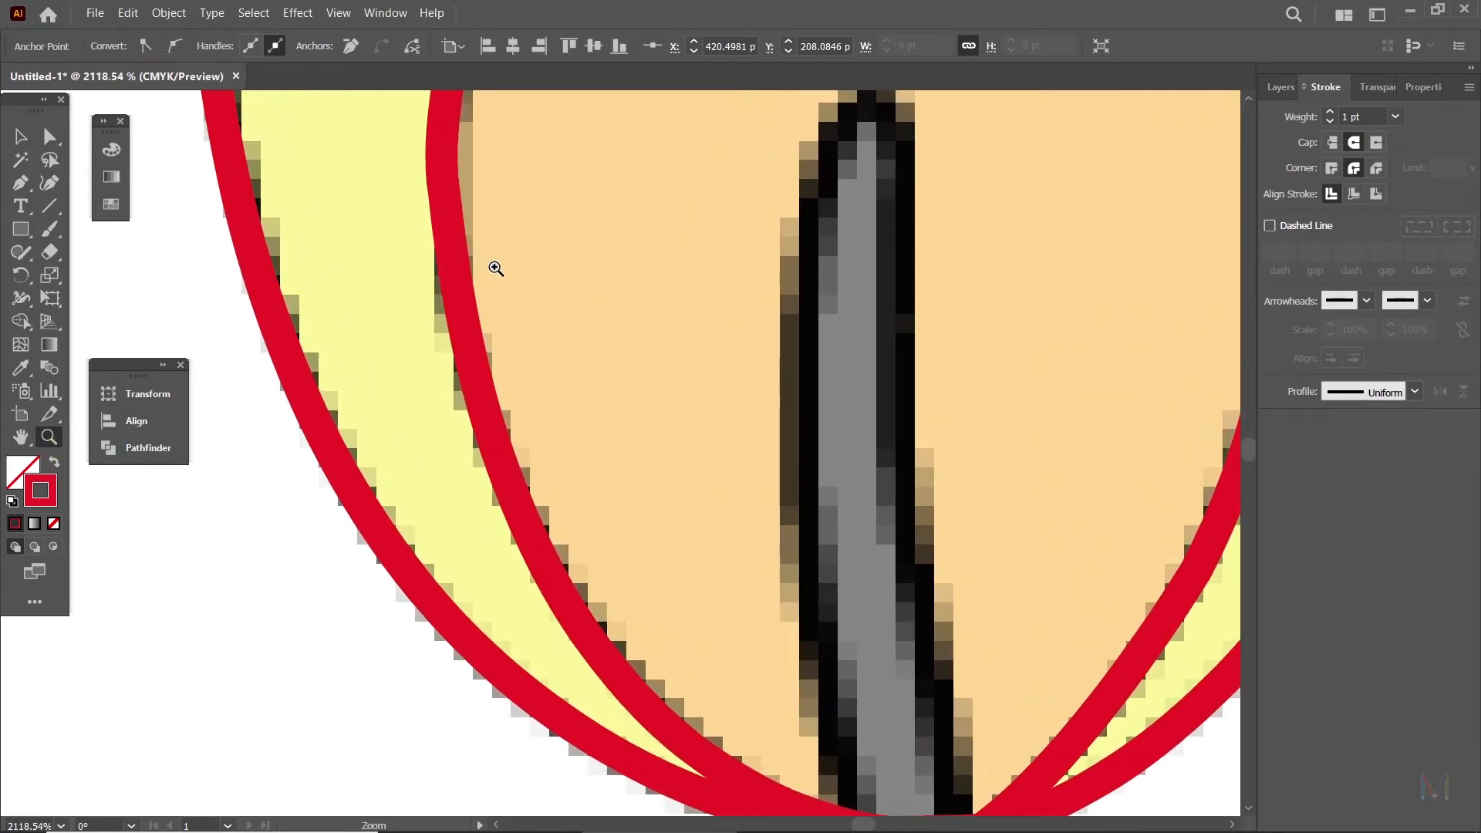
left_click_drag(549, 306, 581, 460)
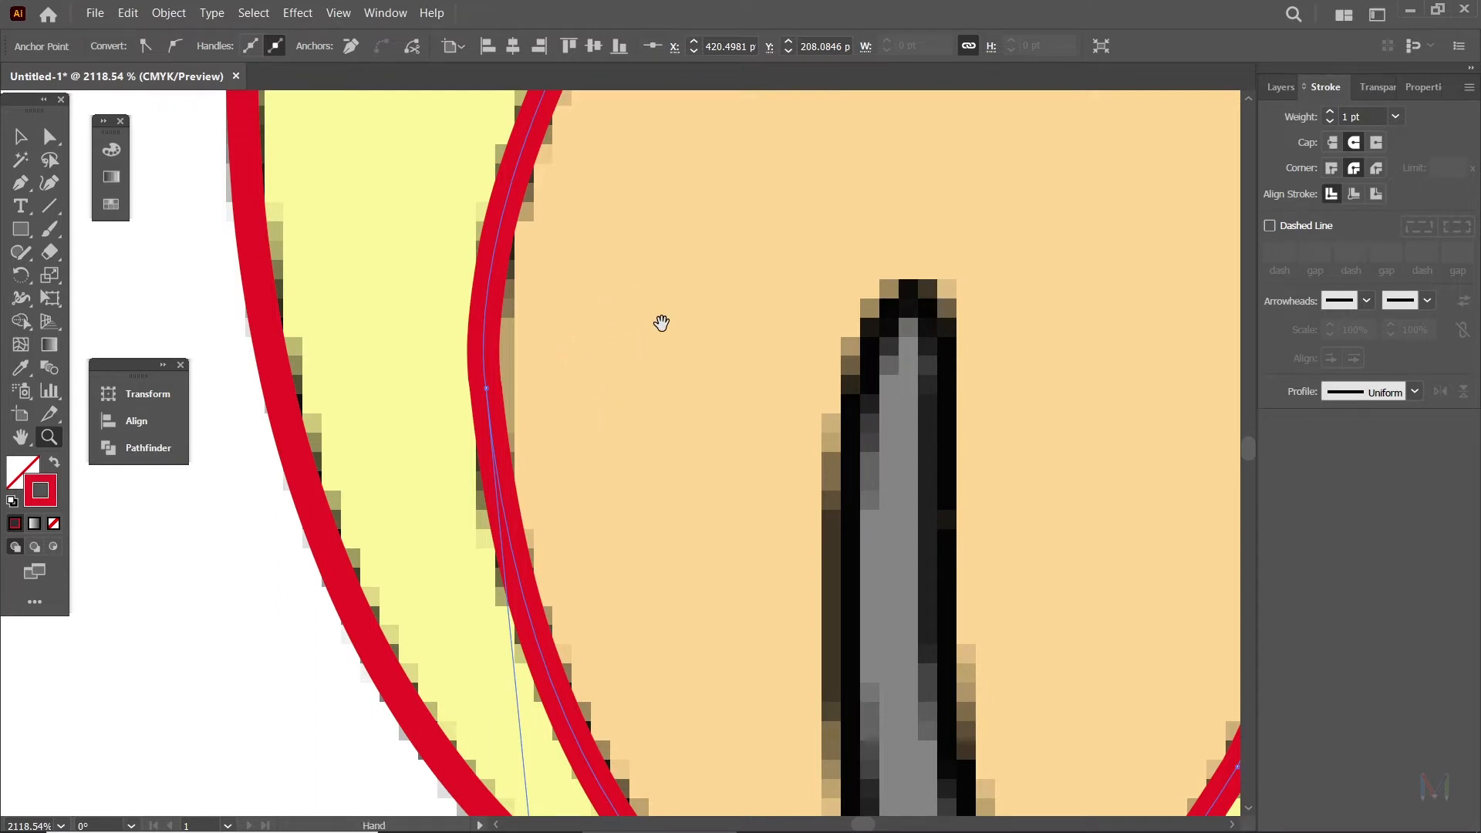
left_click_drag(716, 280, 604, 585)
left_click_drag(646, 375, 701, 536)
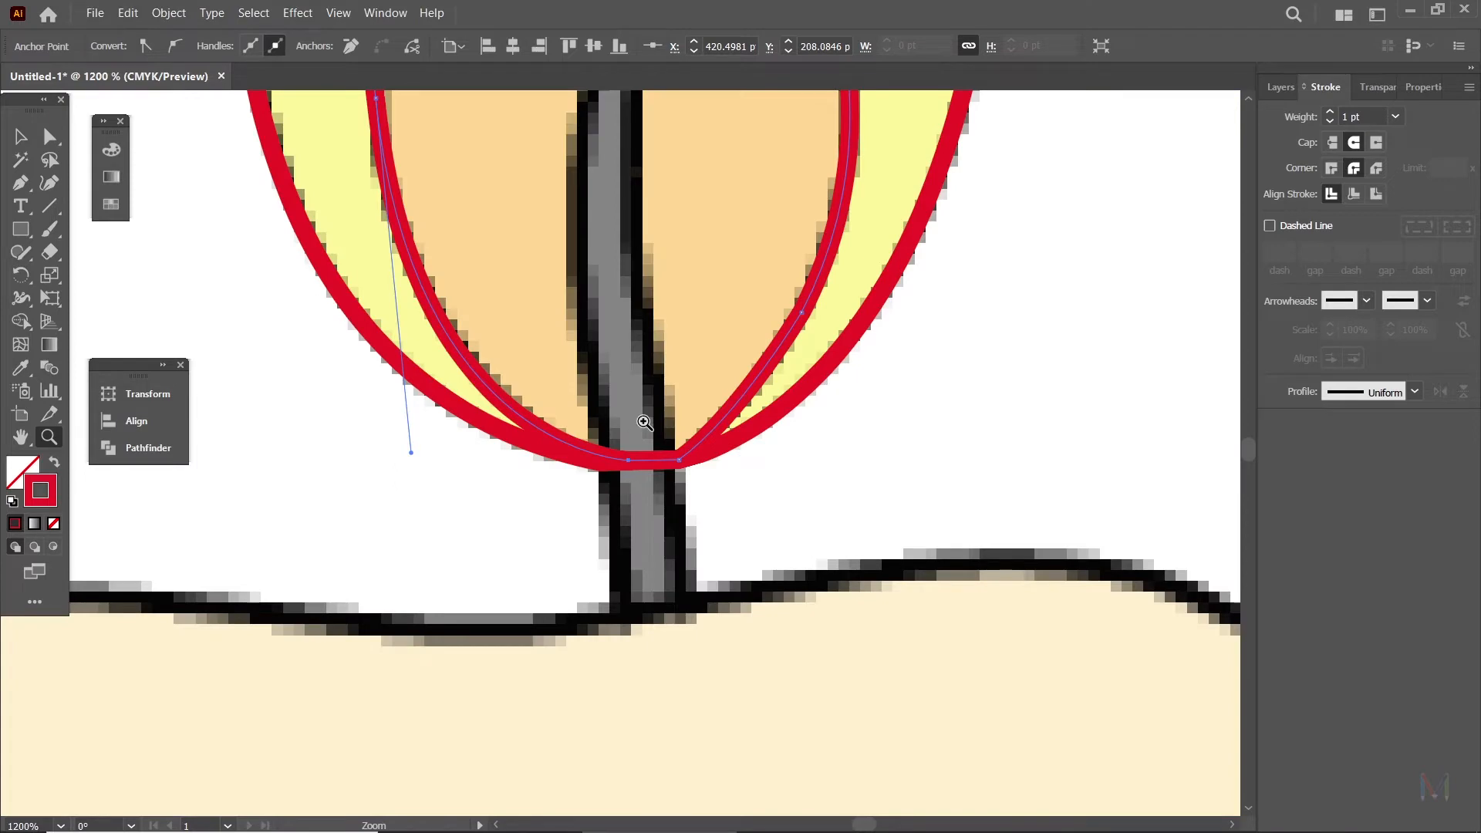
left_click_drag(560, 372, 697, 589)
left_click_drag(605, 344, 537, 569)
mouse_move(668, 291)
left_mouse_down()
mouse_move(626, 613)
mouse_move(624, 372)
left_mouse_up()
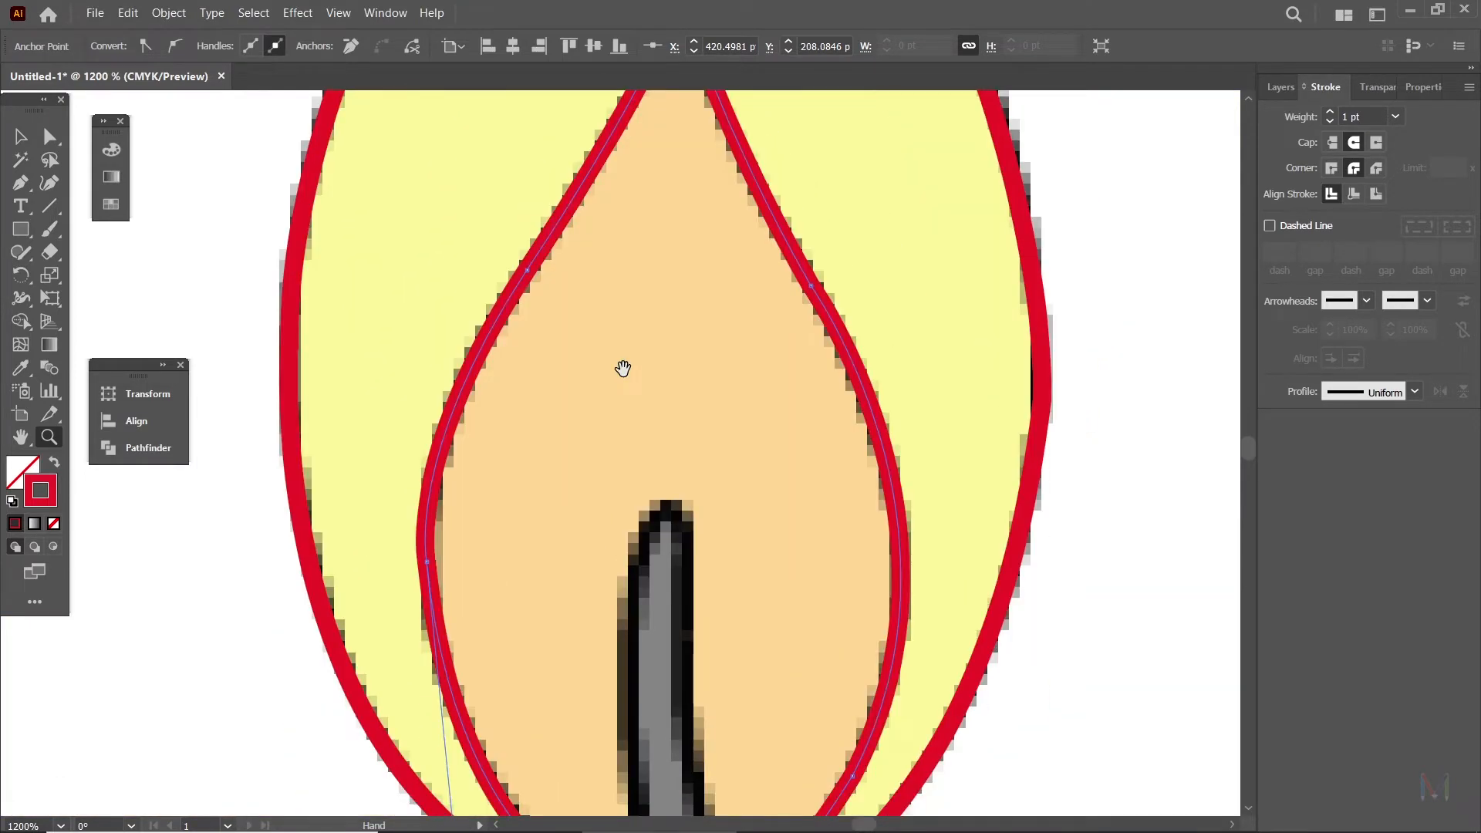
left_click(48, 437)
key("p")
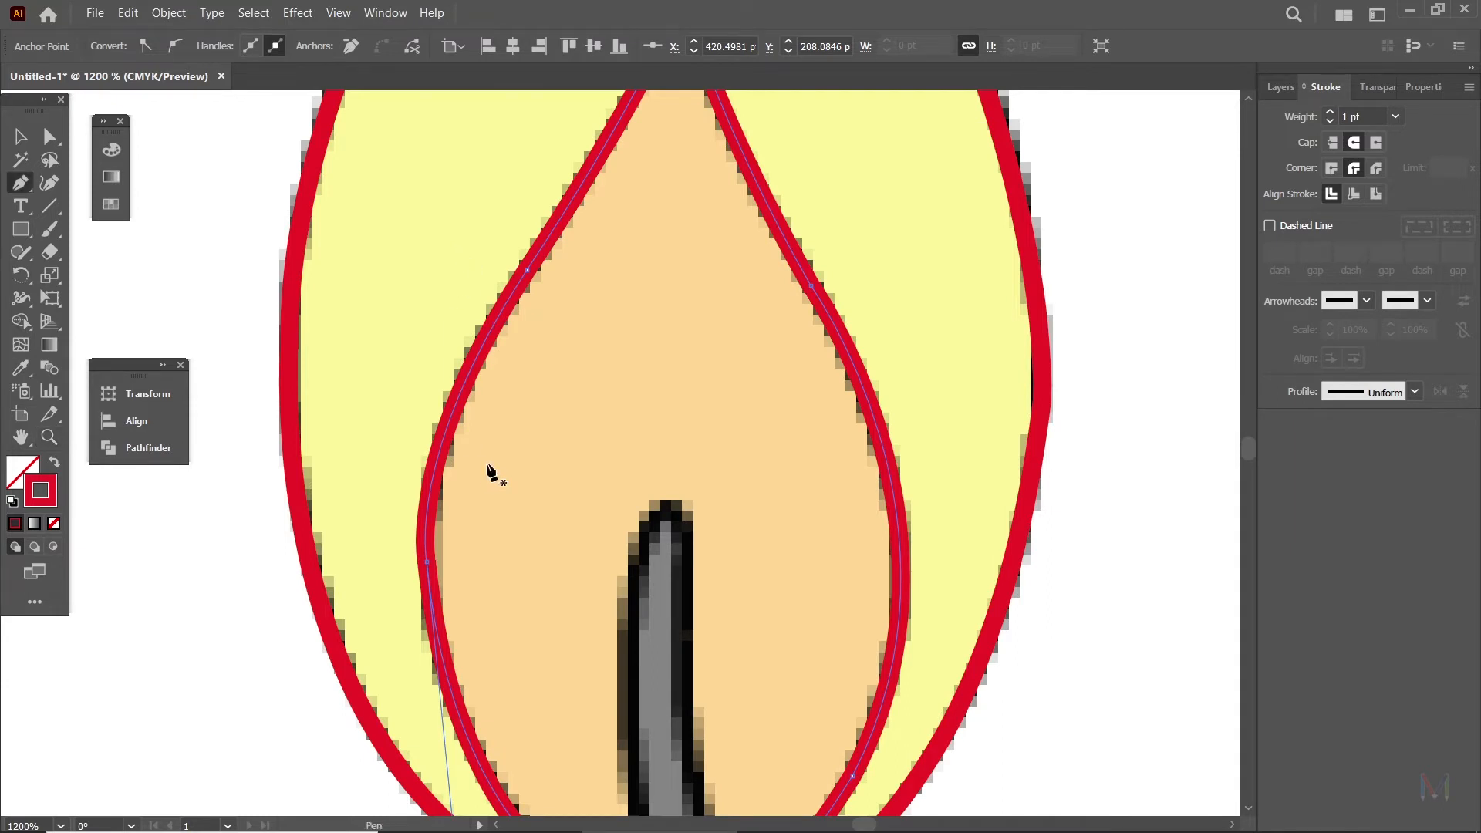
key("space")
left_click_drag(610, 380, 497, 290)
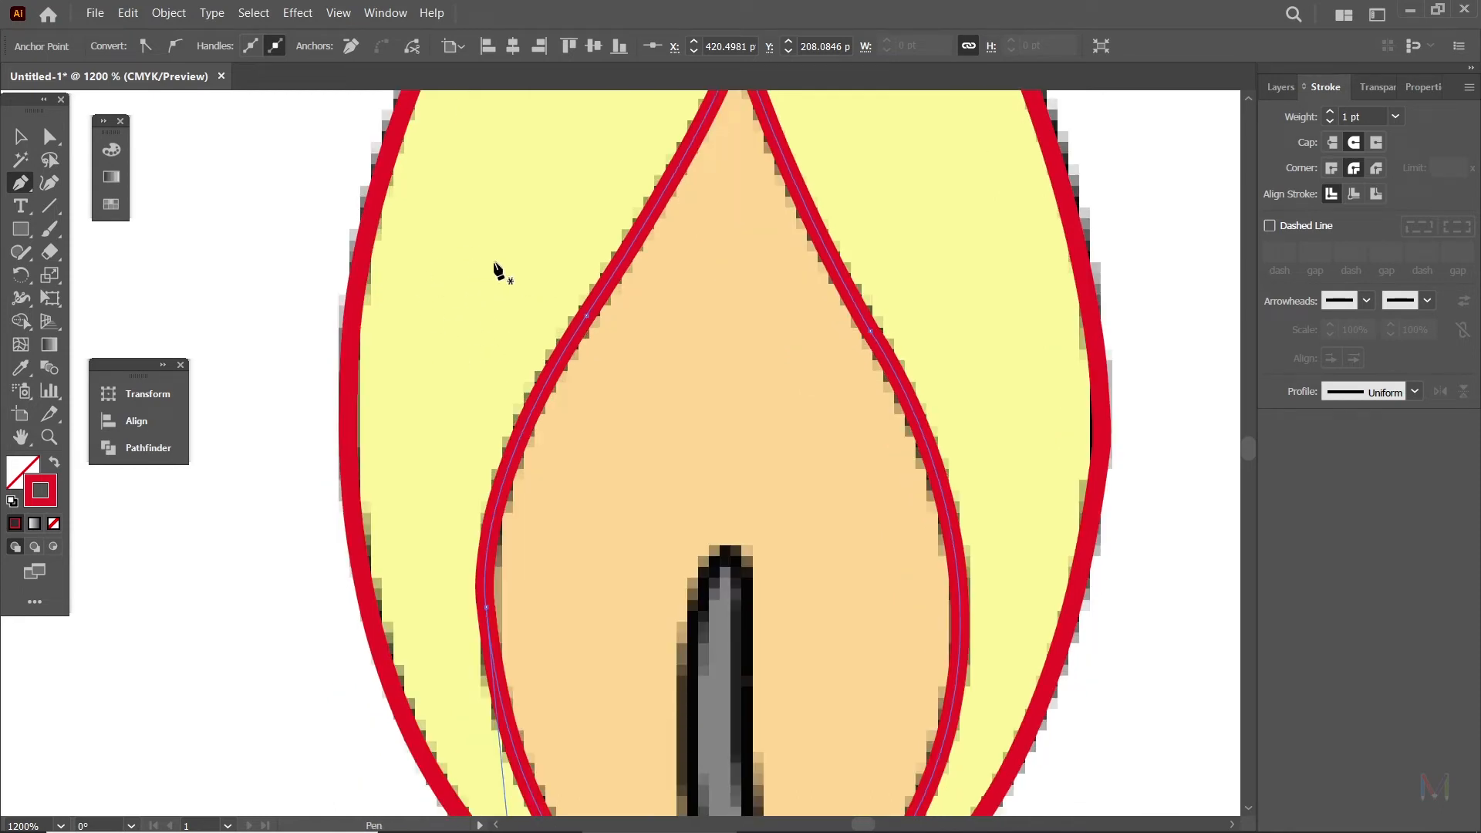
scroll(493, 436, "down", 1)
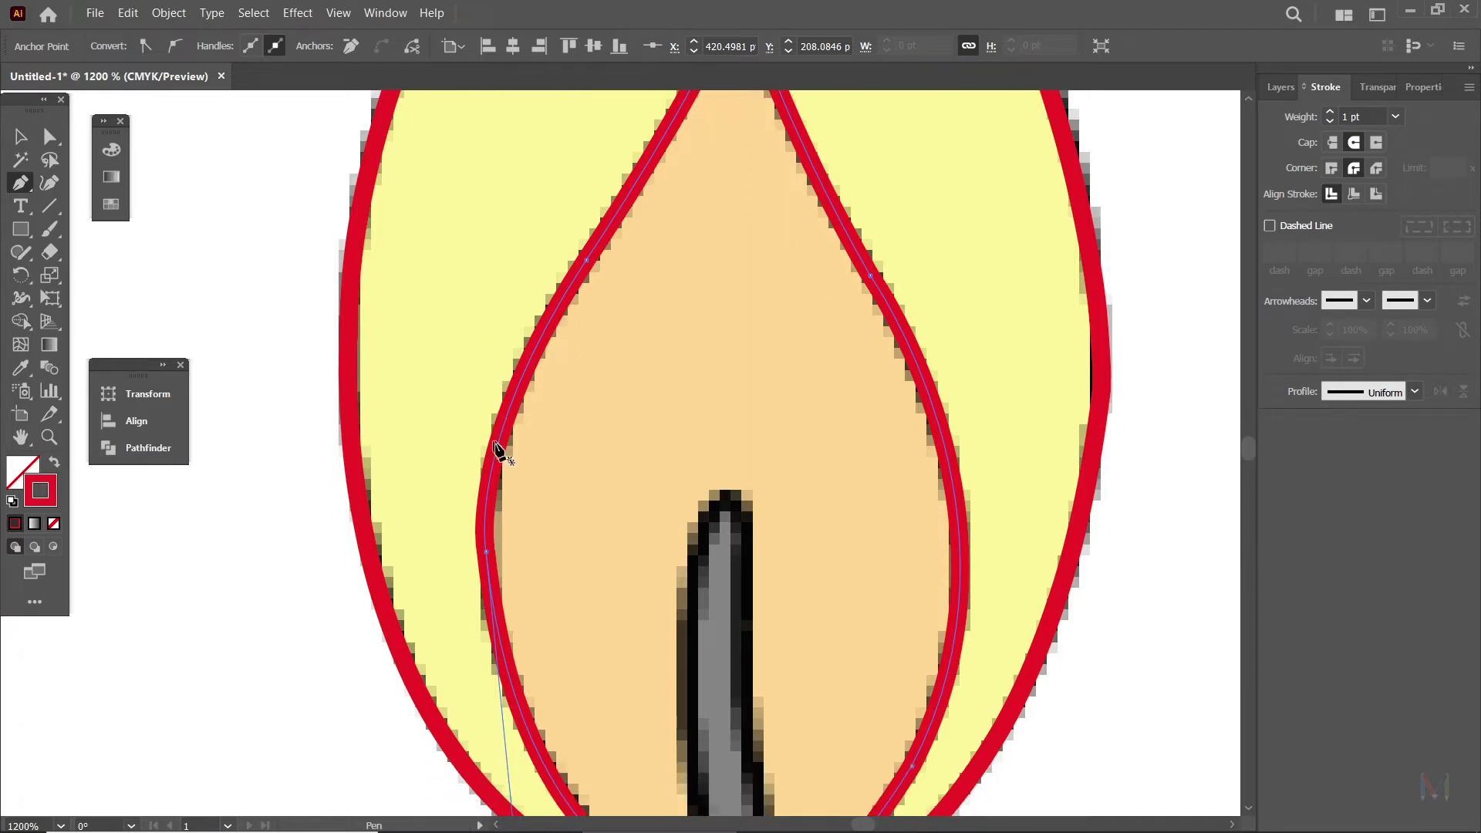
Reshape the inner flame's upper left curve with Direct Selection by adjusting its direction handle, and deselect the path.
left_click(49, 137)
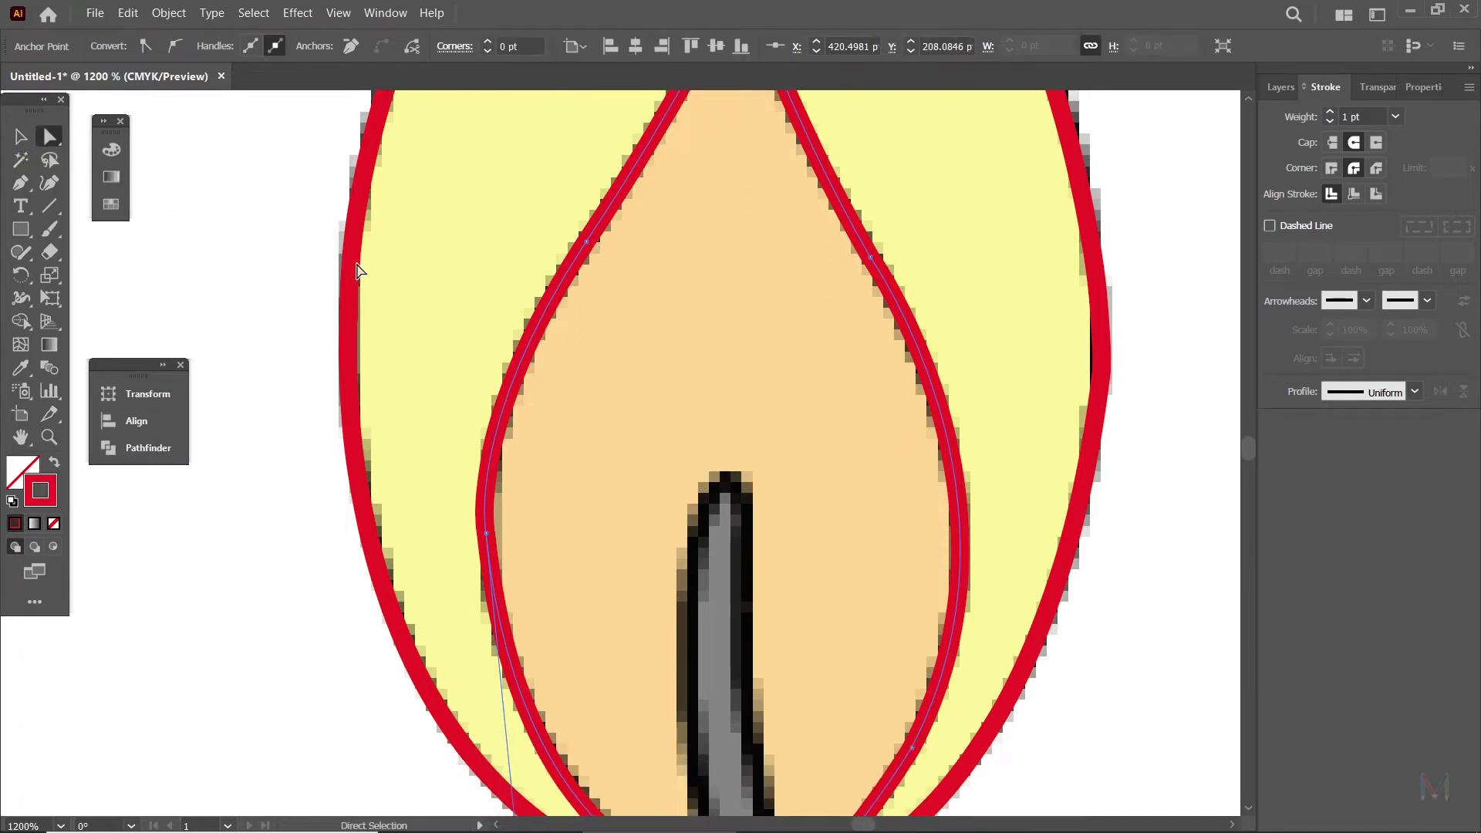
left_click_drag(426, 356, 423, 275)
key("ctrl+plus")
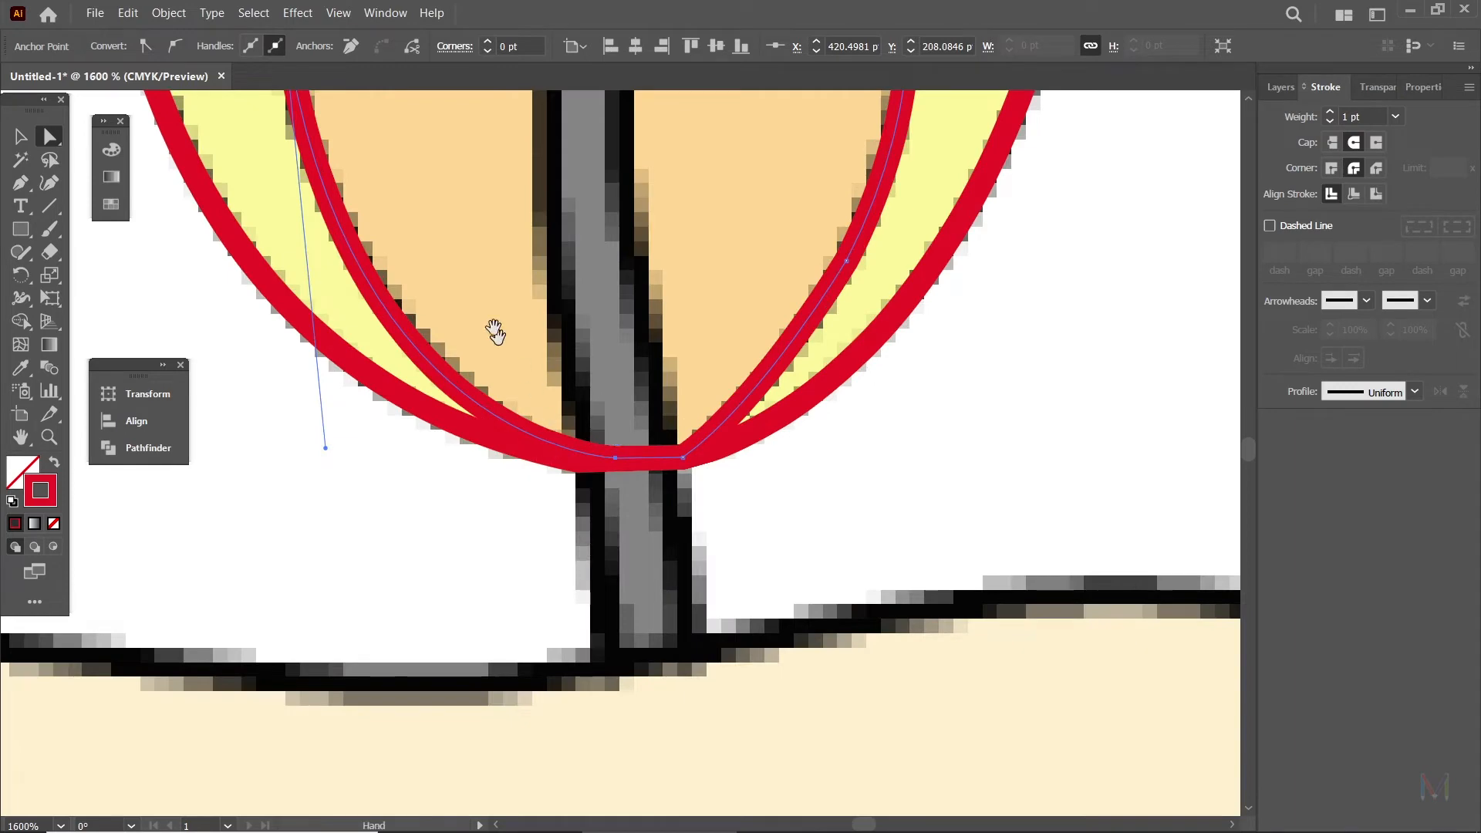
left_click_drag(338, 125, 455, 494)
left_click_drag(429, 430, 612, 628)
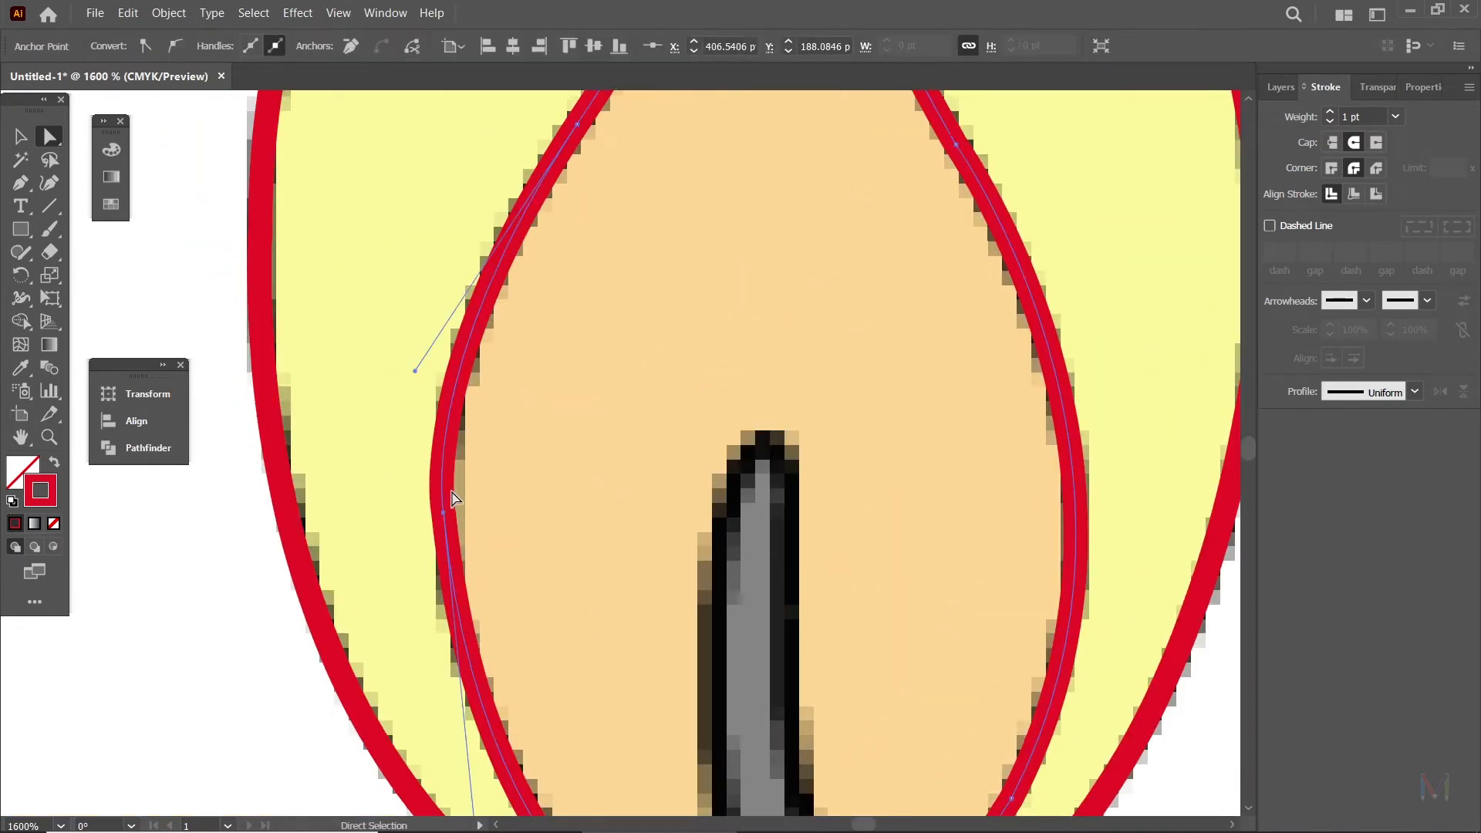
left_click_drag(415, 371, 427, 265)
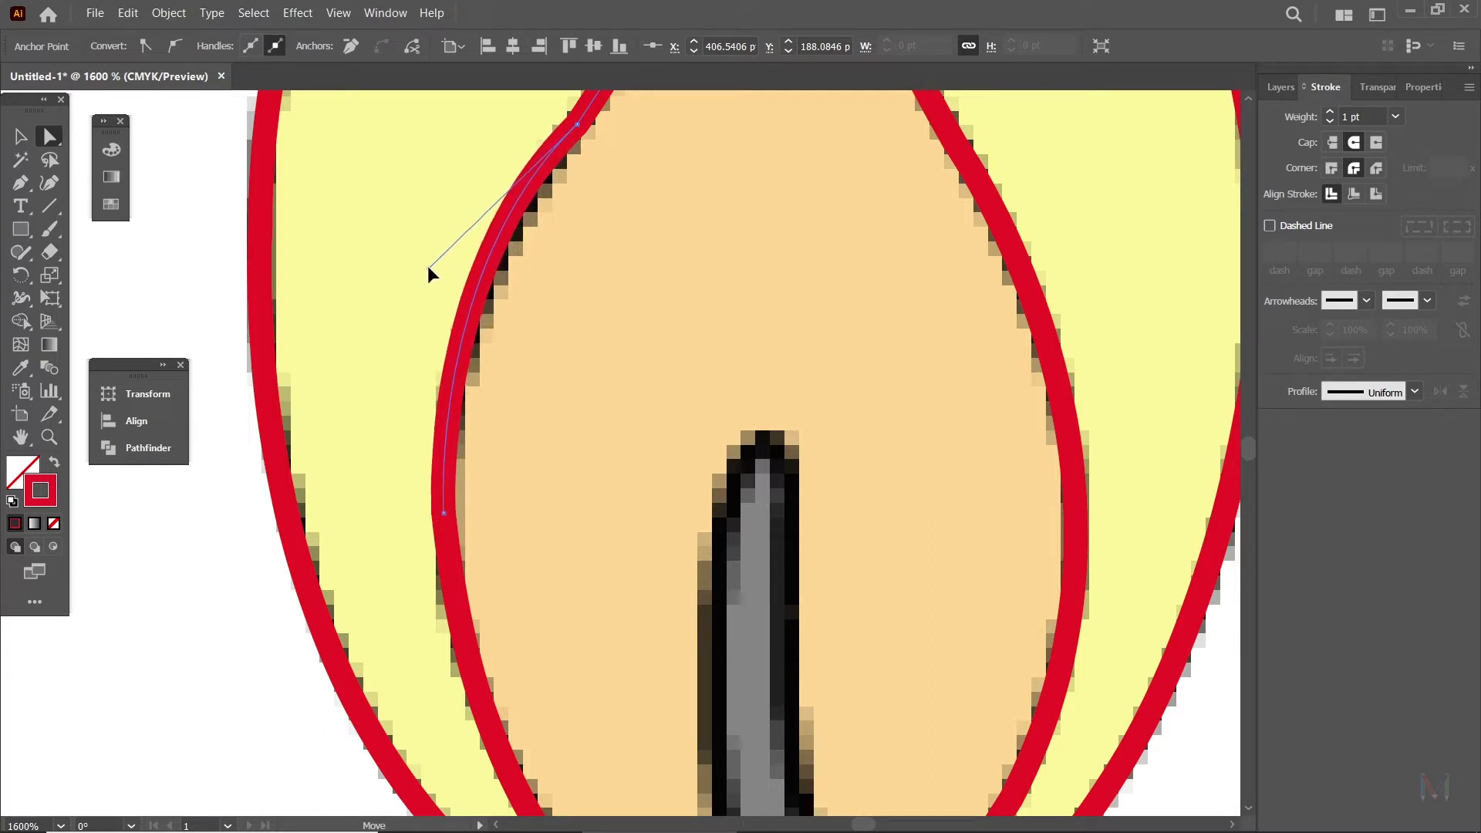
left_click(595, 392)
left_click_drag(580, 410, 571, 393)
left_click(441, 304)
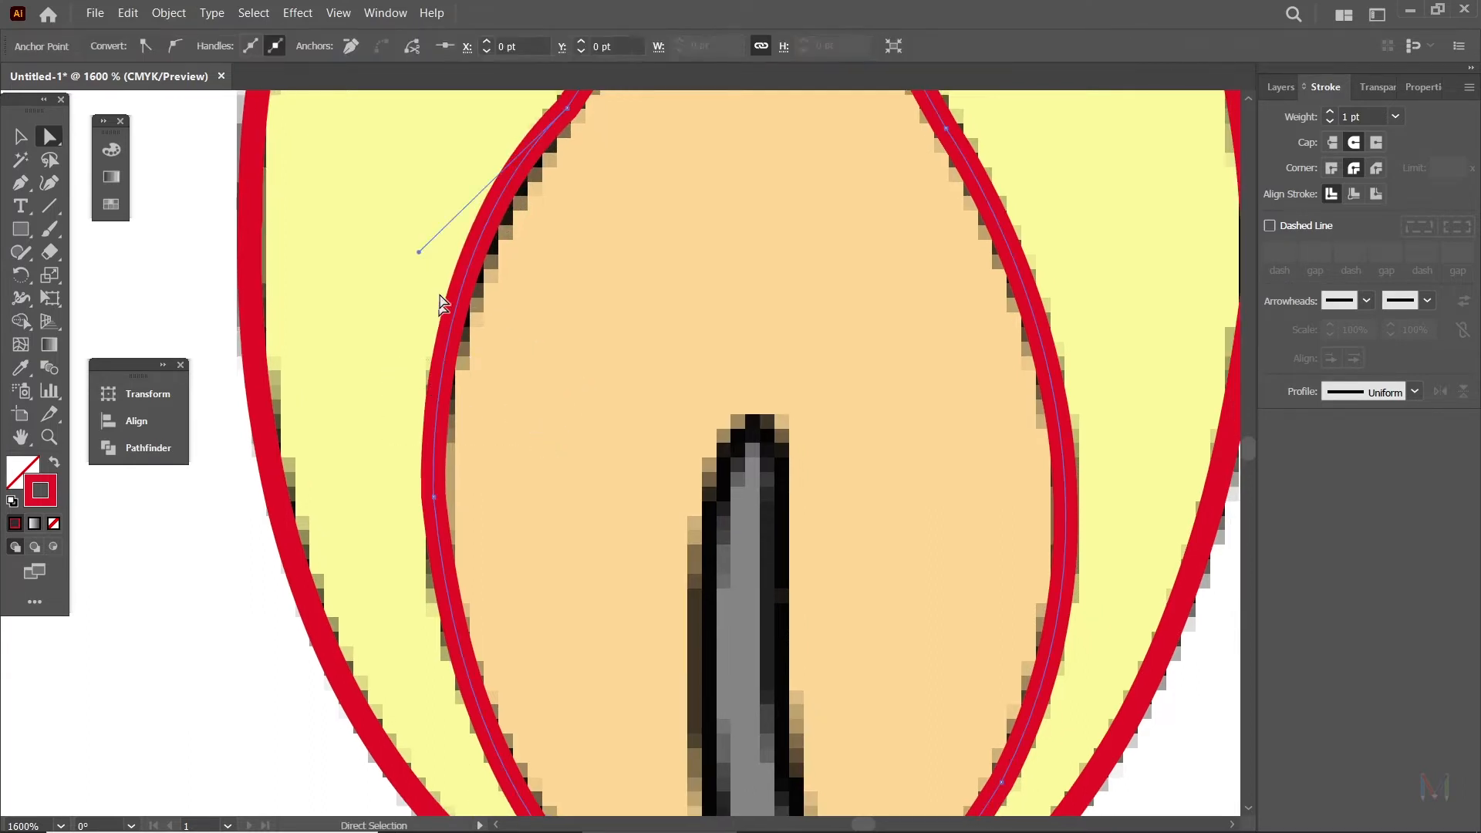
left_click_drag(411, 247, 410, 246)
left_click(535, 569)
Bow the inner flame's lower left curve slightly outward by shortening its direction handle, and deselect the path.
scroll(535, 568, "down", 3)
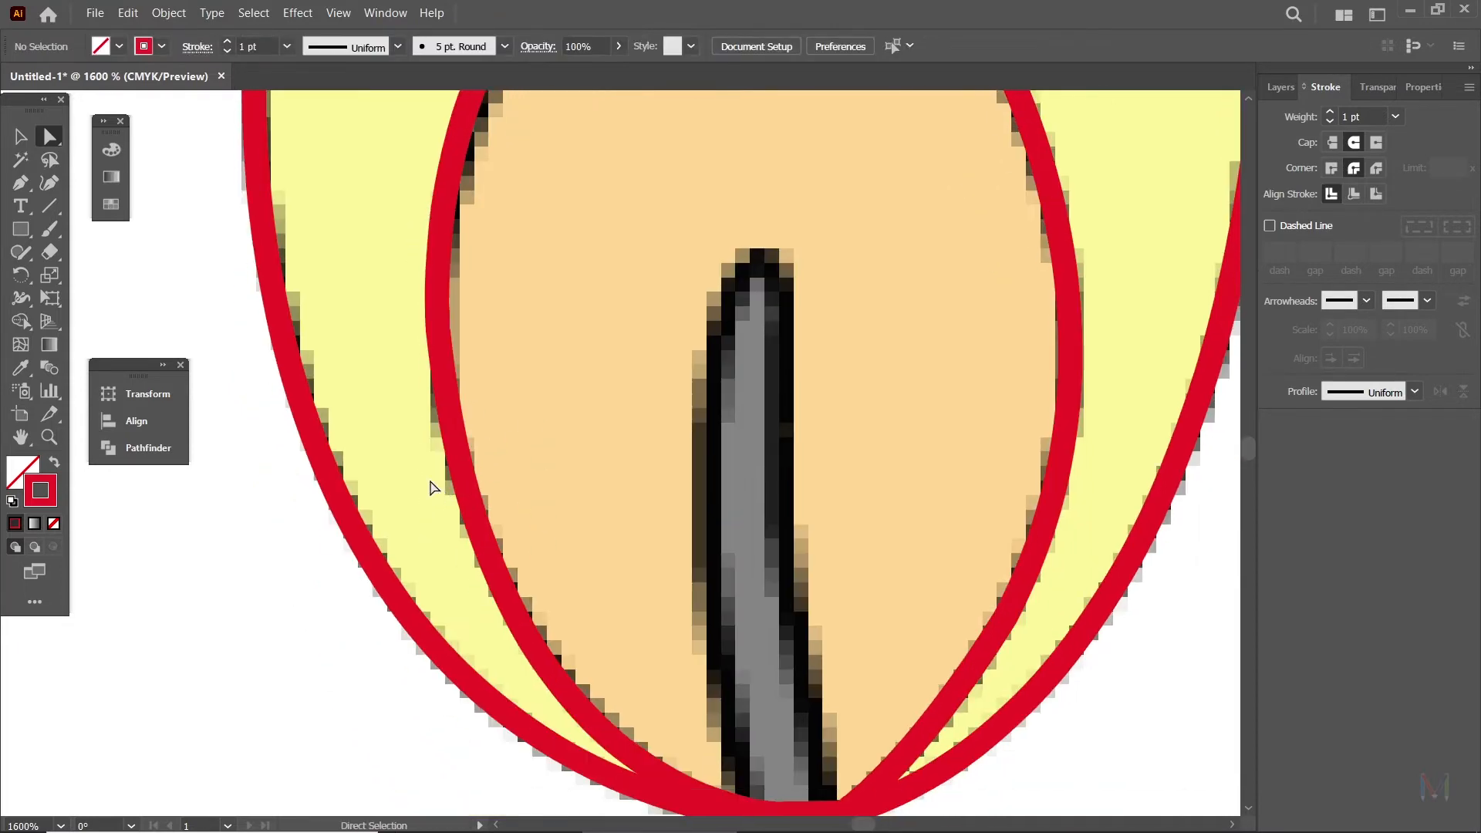
left_click(454, 493)
scroll(483, 565, "down", 3)
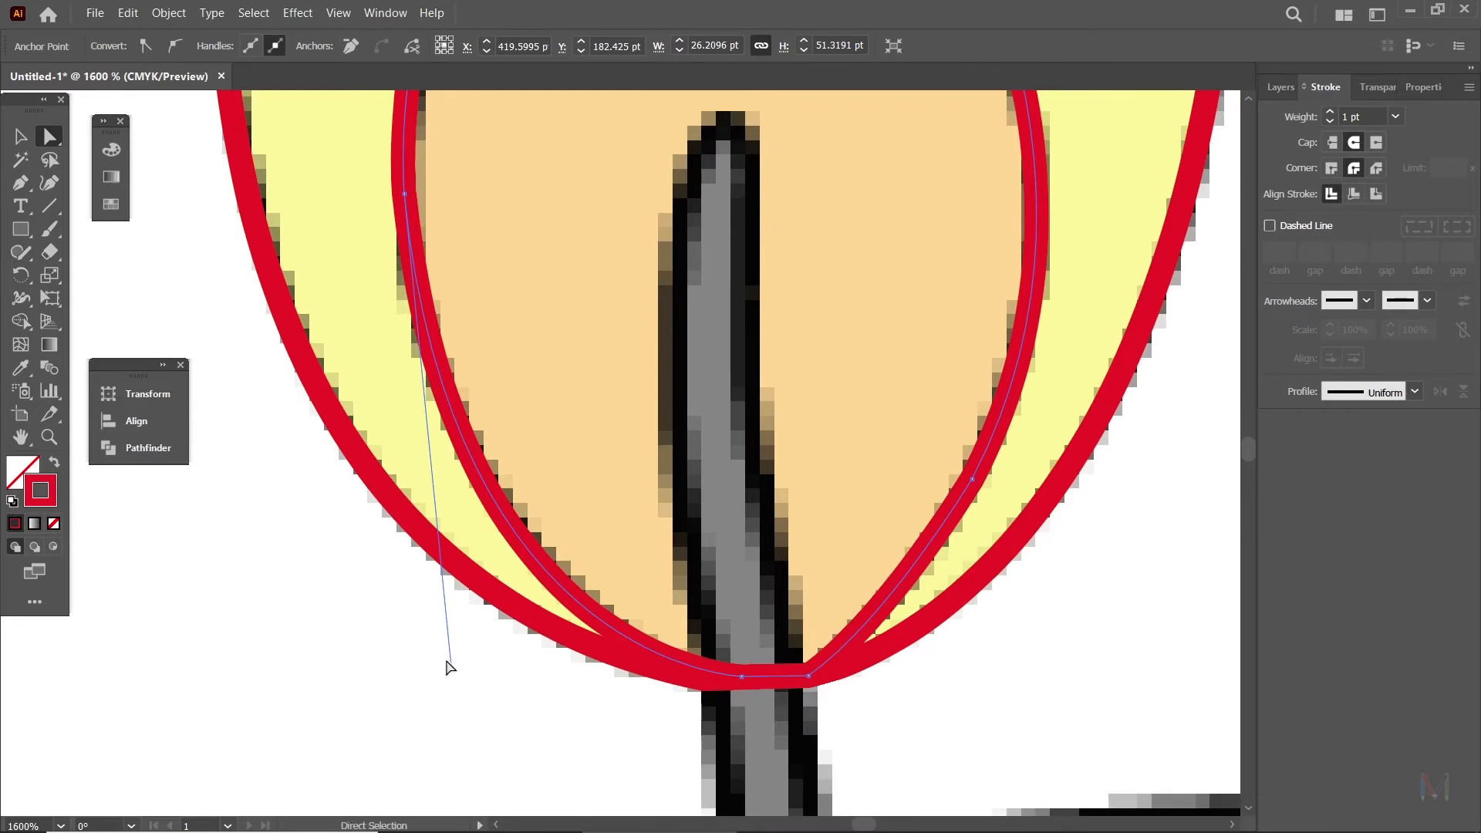
left_click_drag(450, 667, 423, 589)
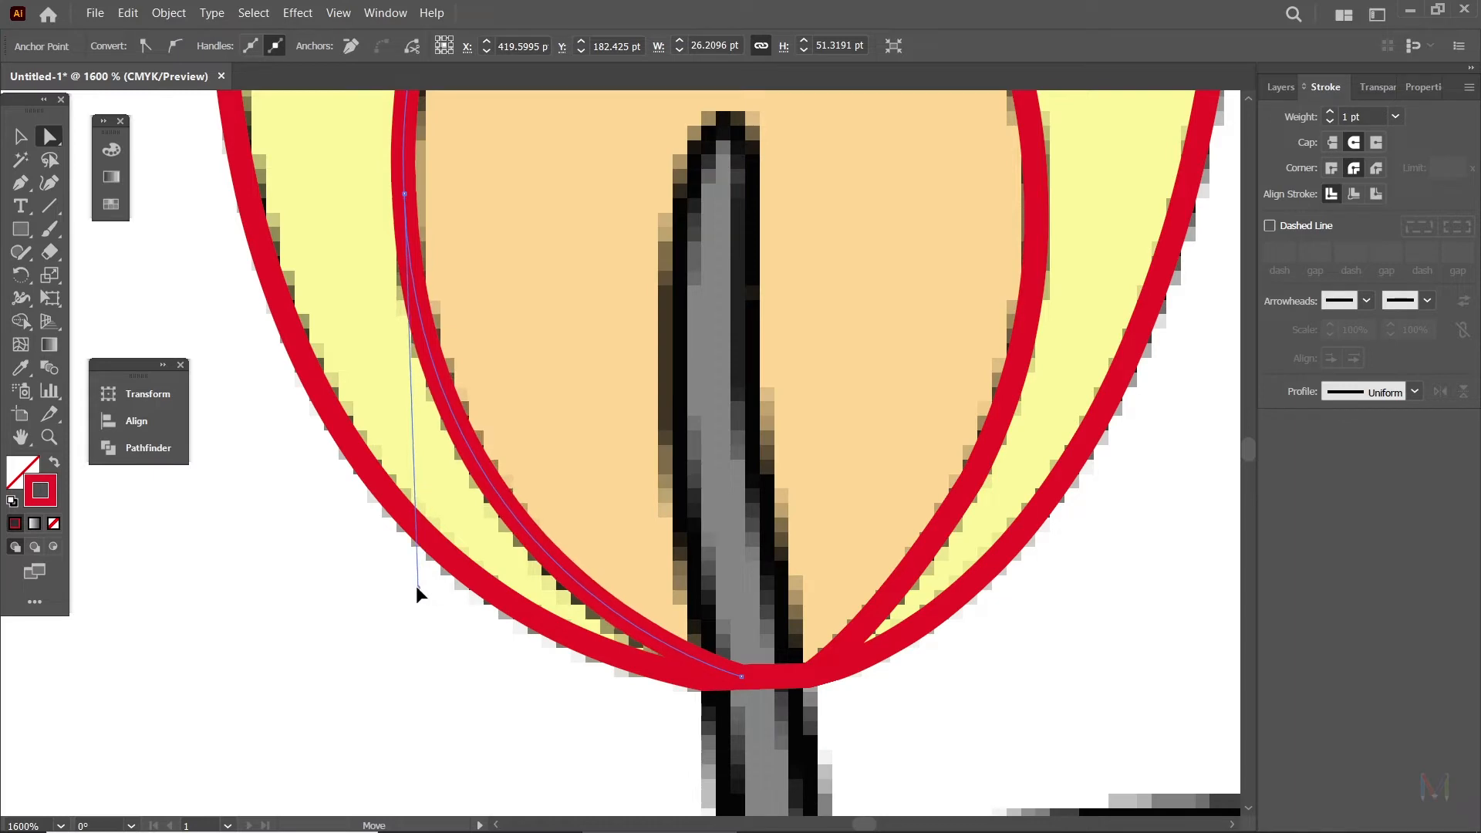
key("ctrl+shift+a")
left_click_drag(622, 347, 592, 599)
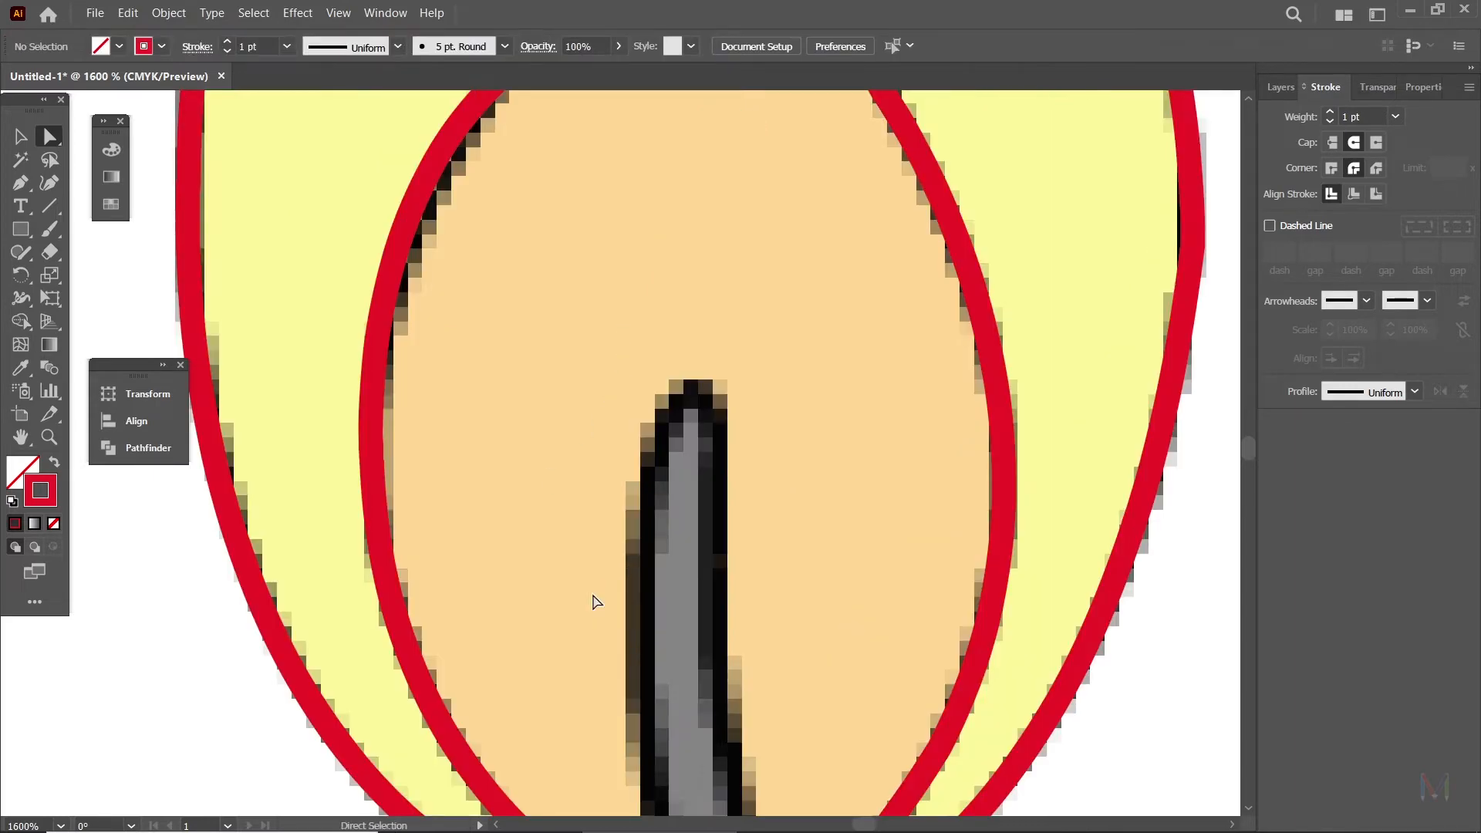
Smooth the kink in the inner flame's upper left curve with the Smooth tool.
scroll(739, 542, "down", 4)
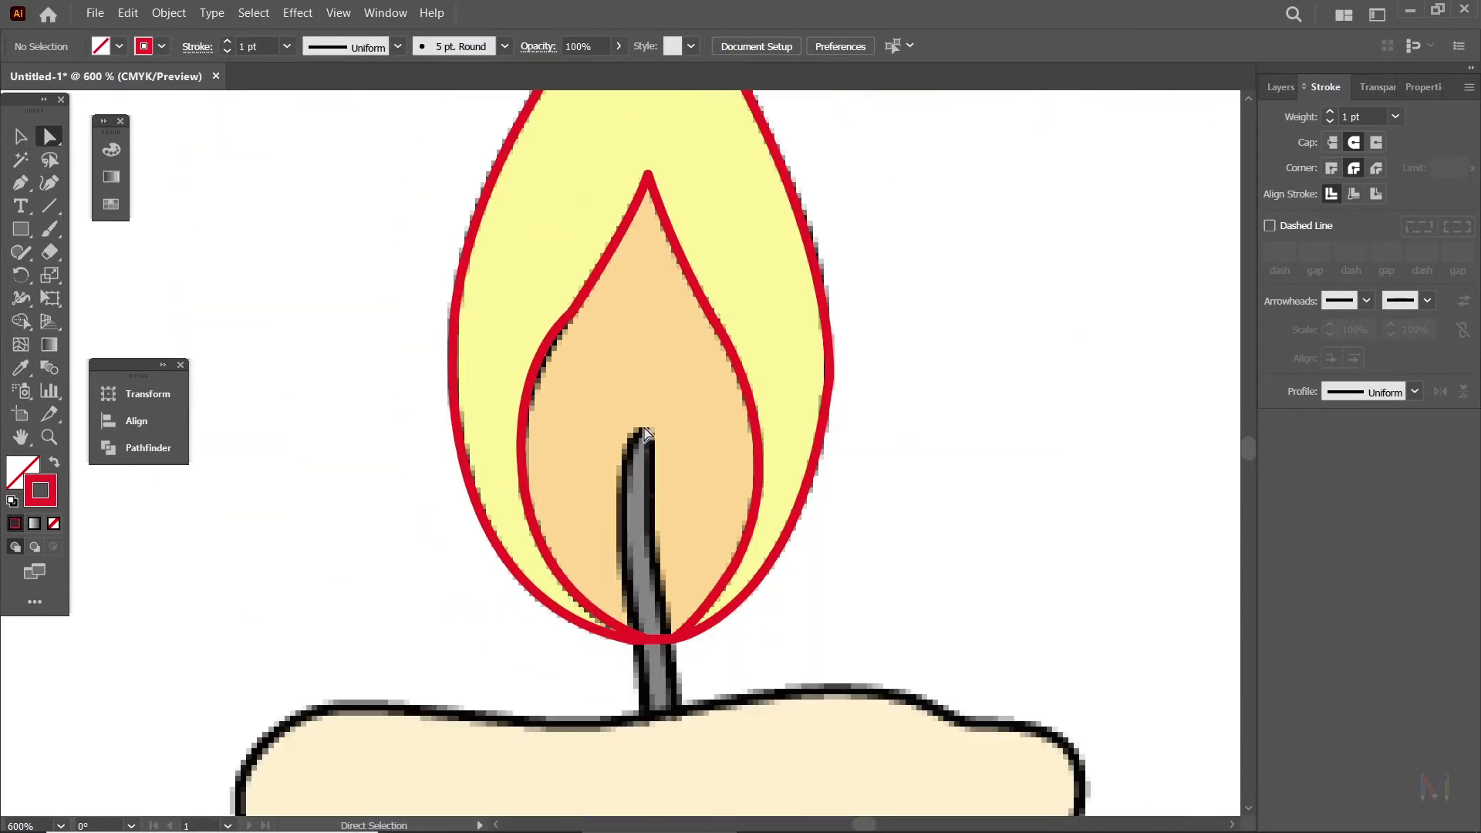
left_click(559, 386)
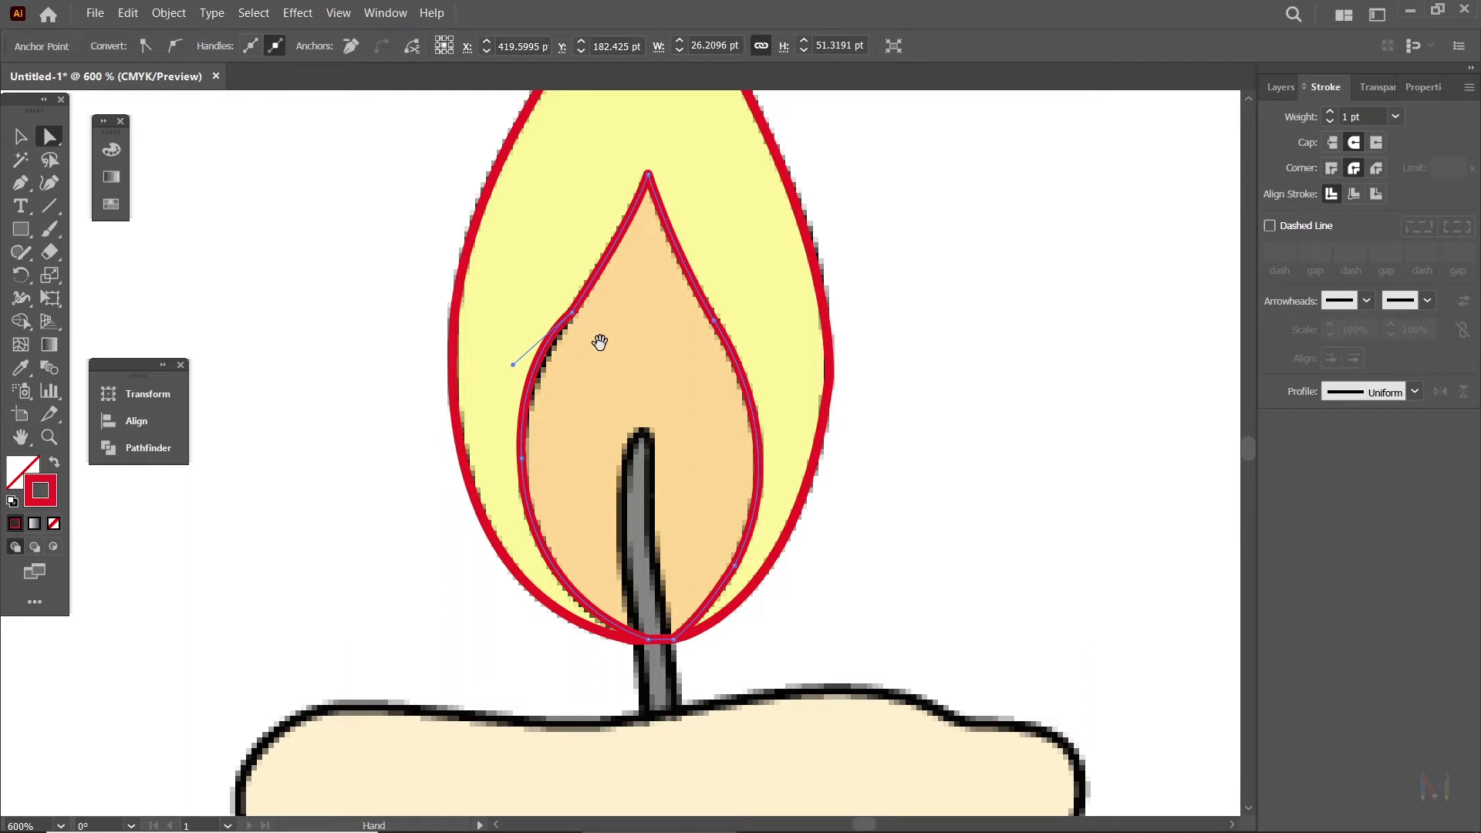
scroll(597, 347, "up", 2)
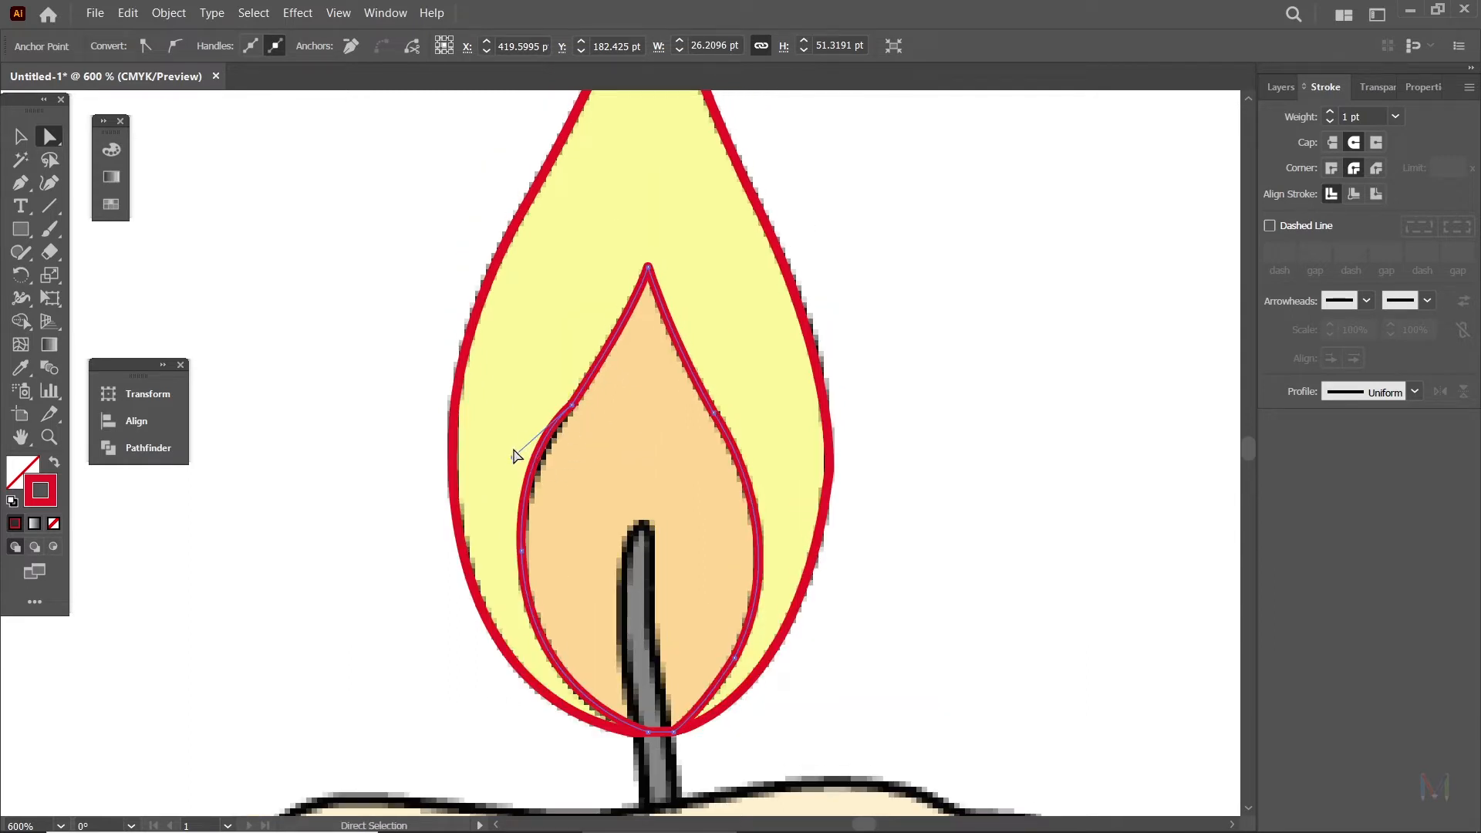
left_click(522, 551)
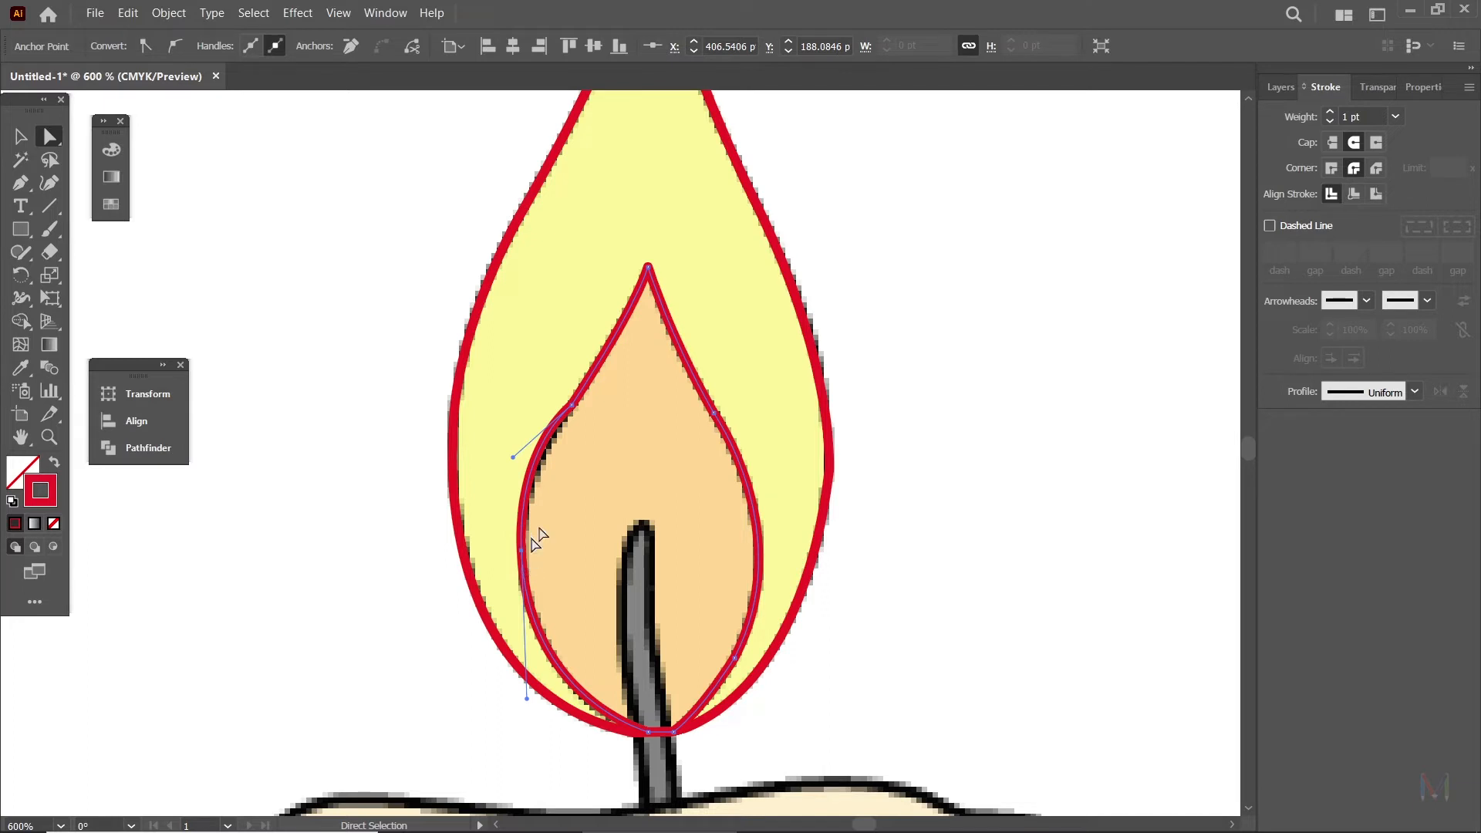
left_click(29, 262)
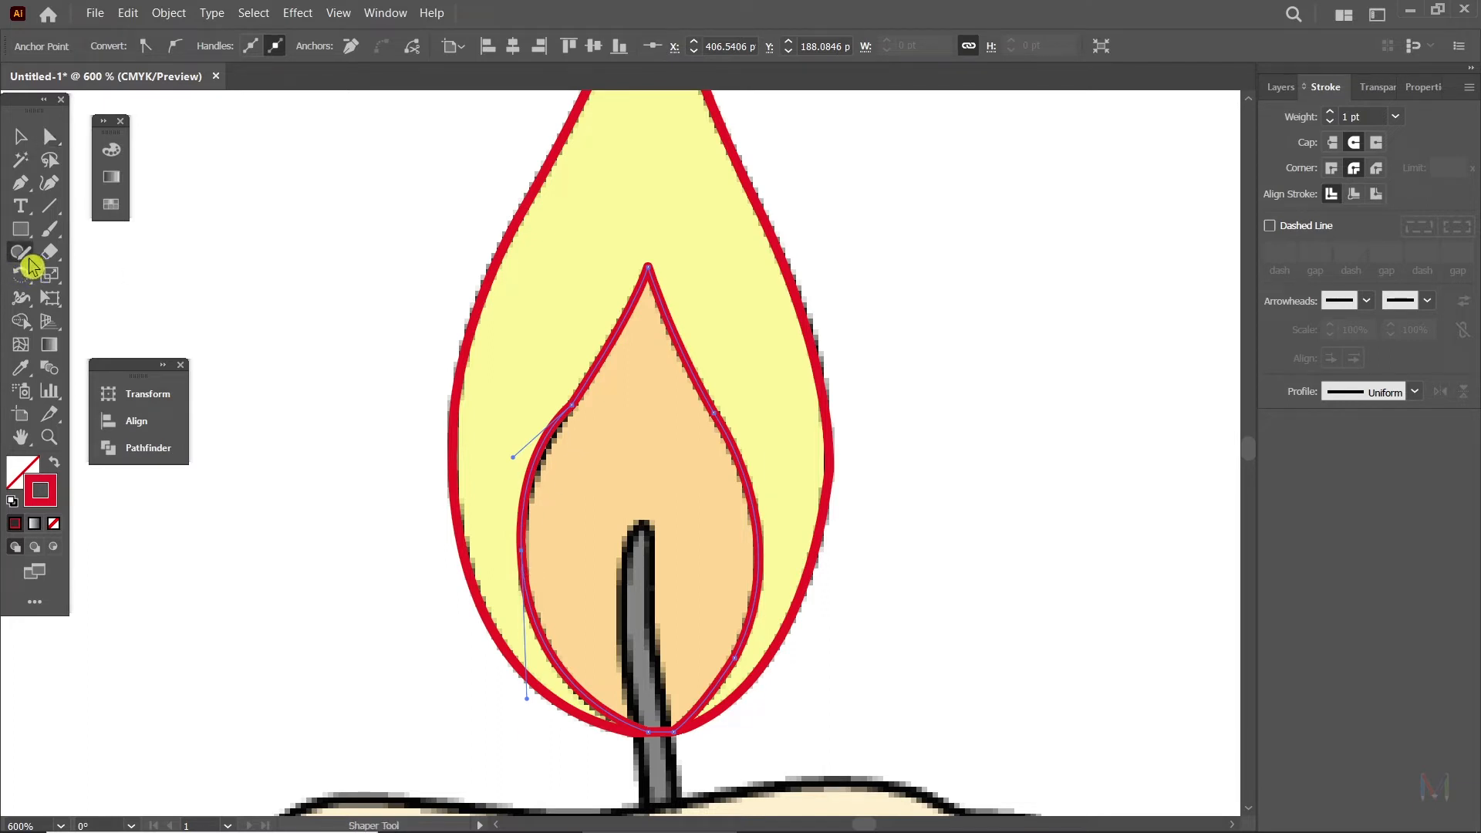
left_click(146, 298)
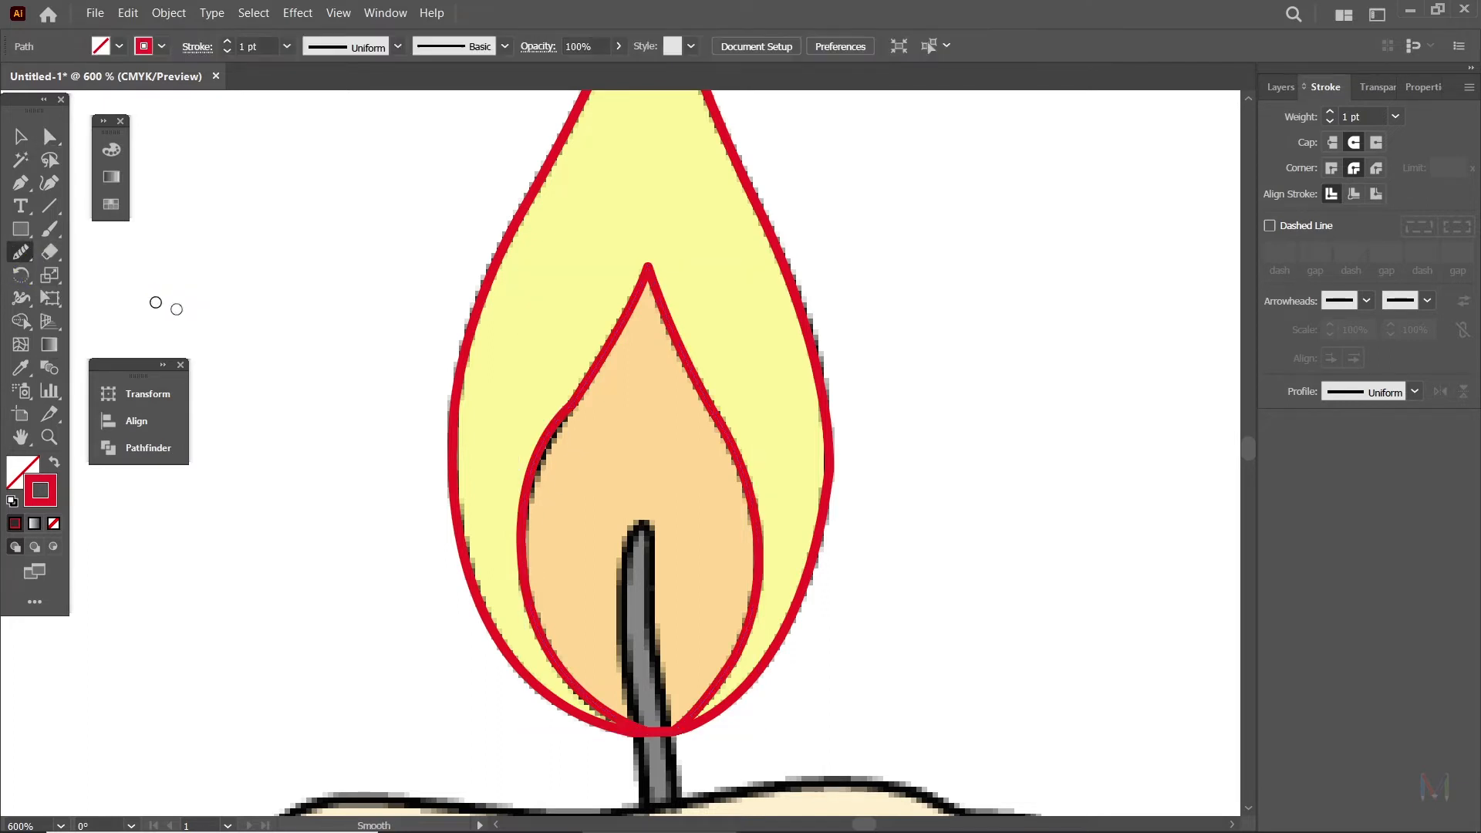
left_click(21, 136)
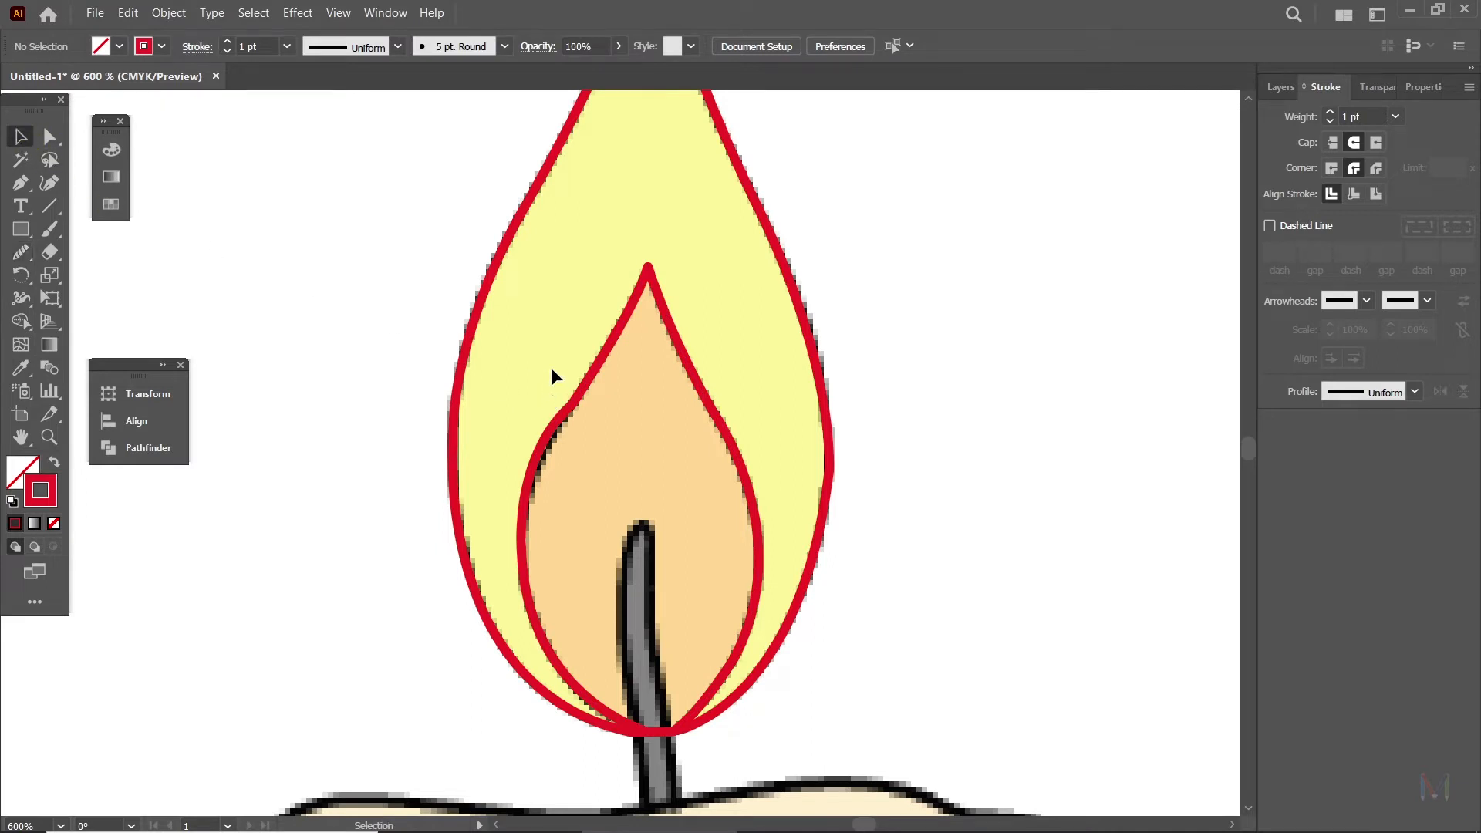
left_click(601, 429)
left_click(20, 252)
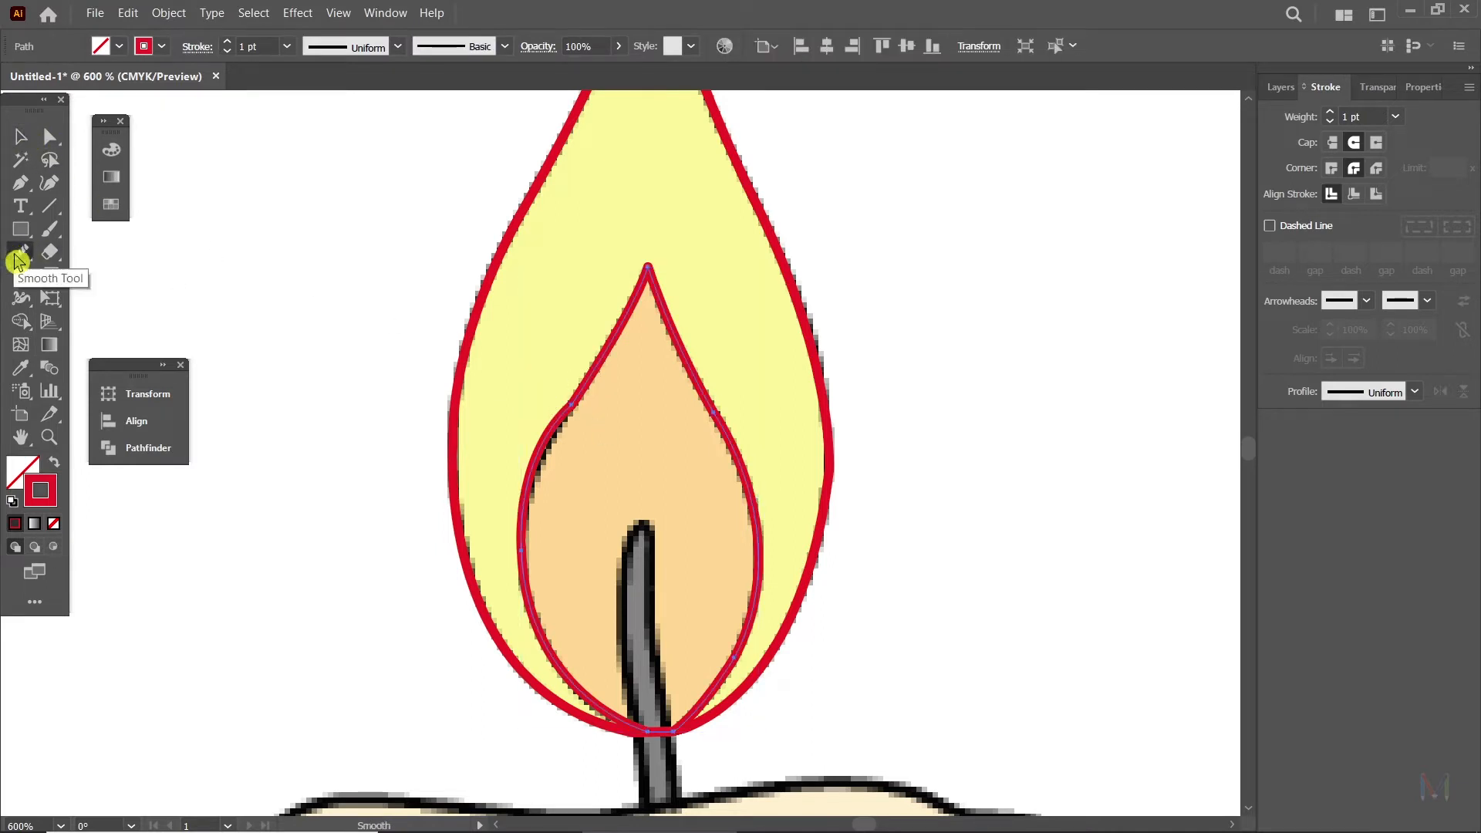
mouse_move(586, 383)
left_mouse_down()
mouse_move(534, 446)
mouse_move(584, 386)
mouse_move(529, 513)
mouse_move(572, 390)
mouse_move(525, 465)
left_mouse_up()
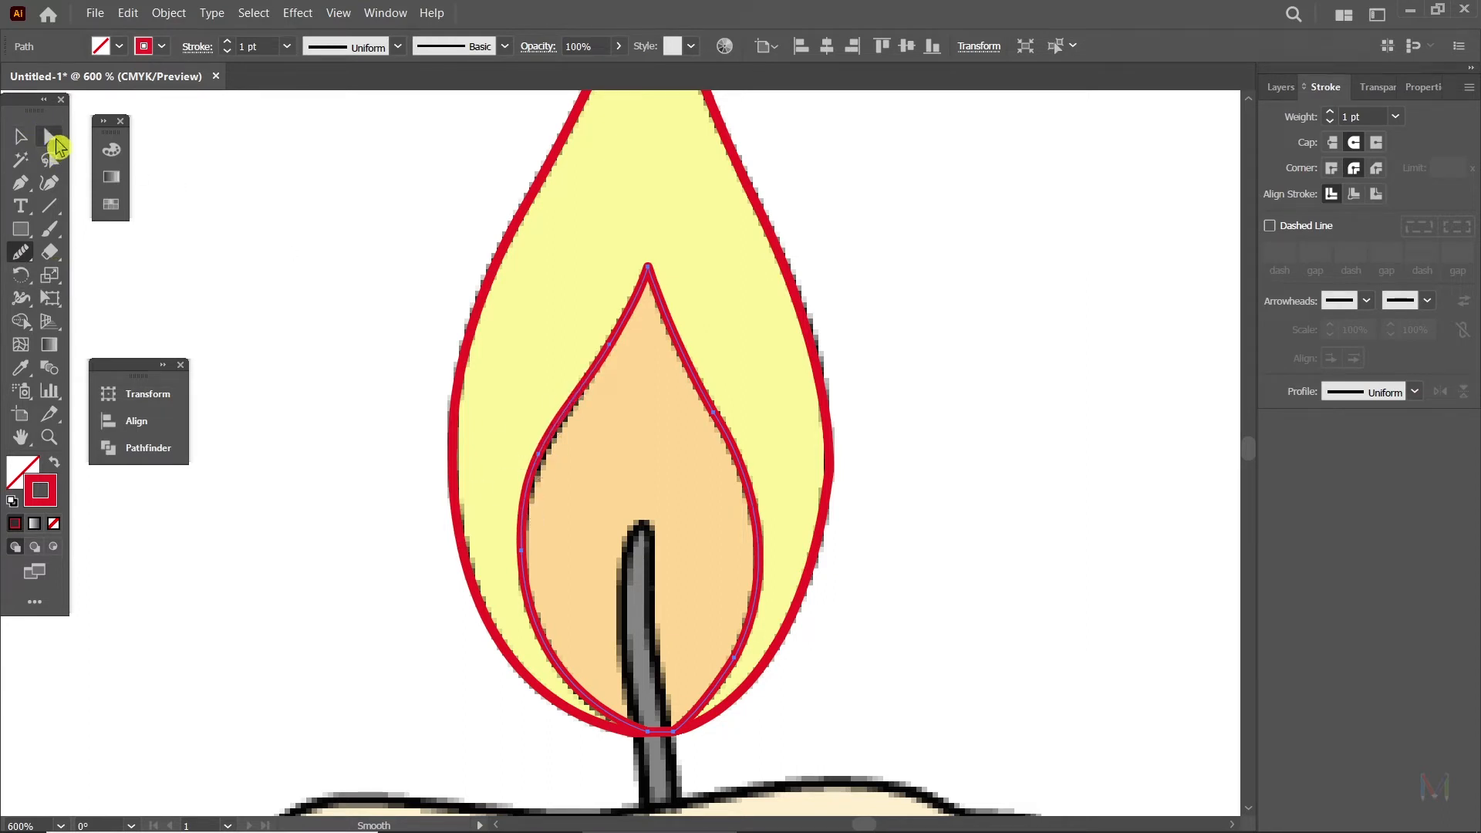
Shift the anchor point on the inner flame's upper left curve slightly inward with Direct Selection to match the reference, and deselect the path.
left_click(51, 139)
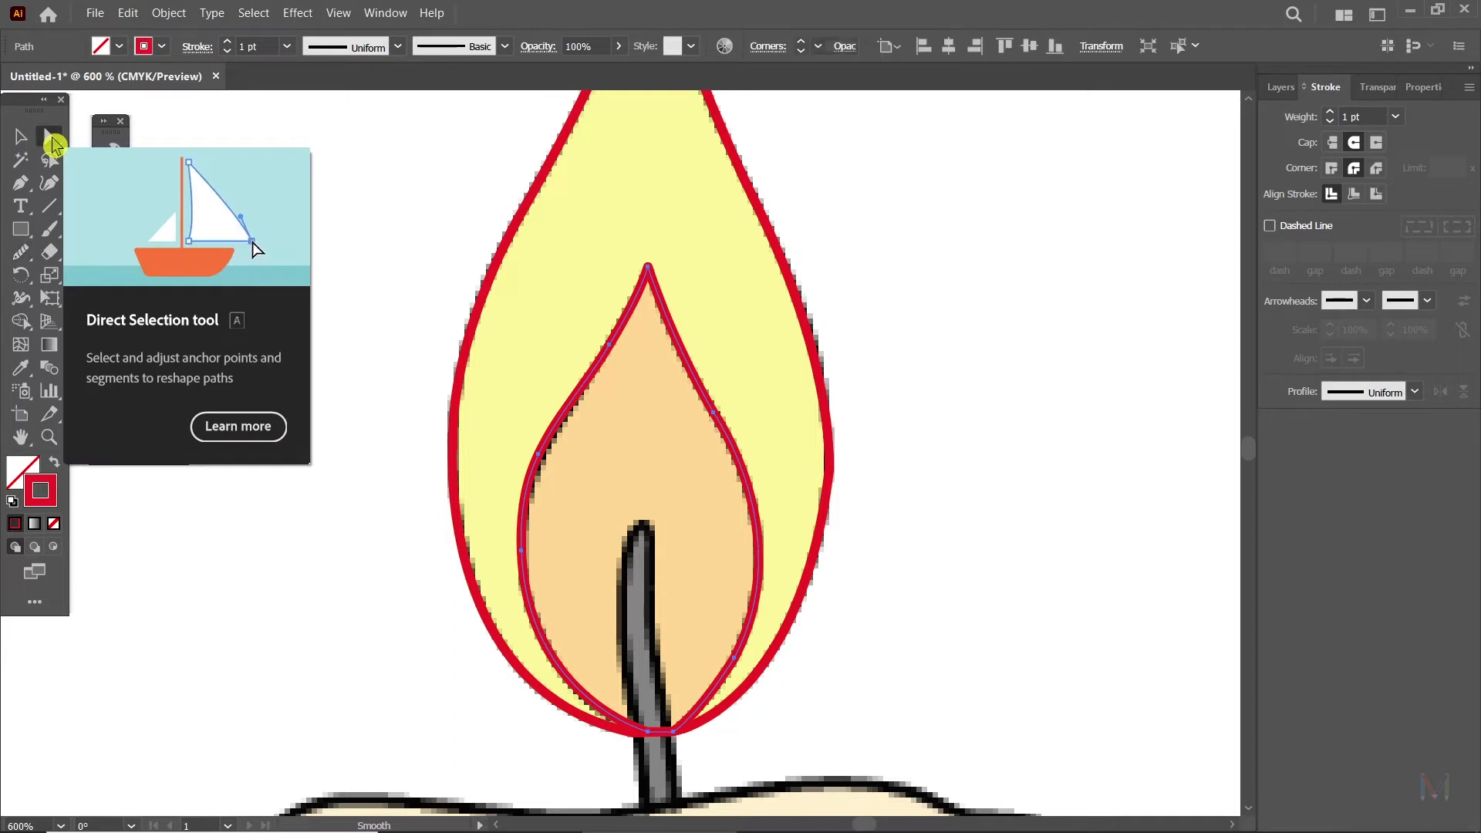
left_click_drag(497, 410, 594, 506)
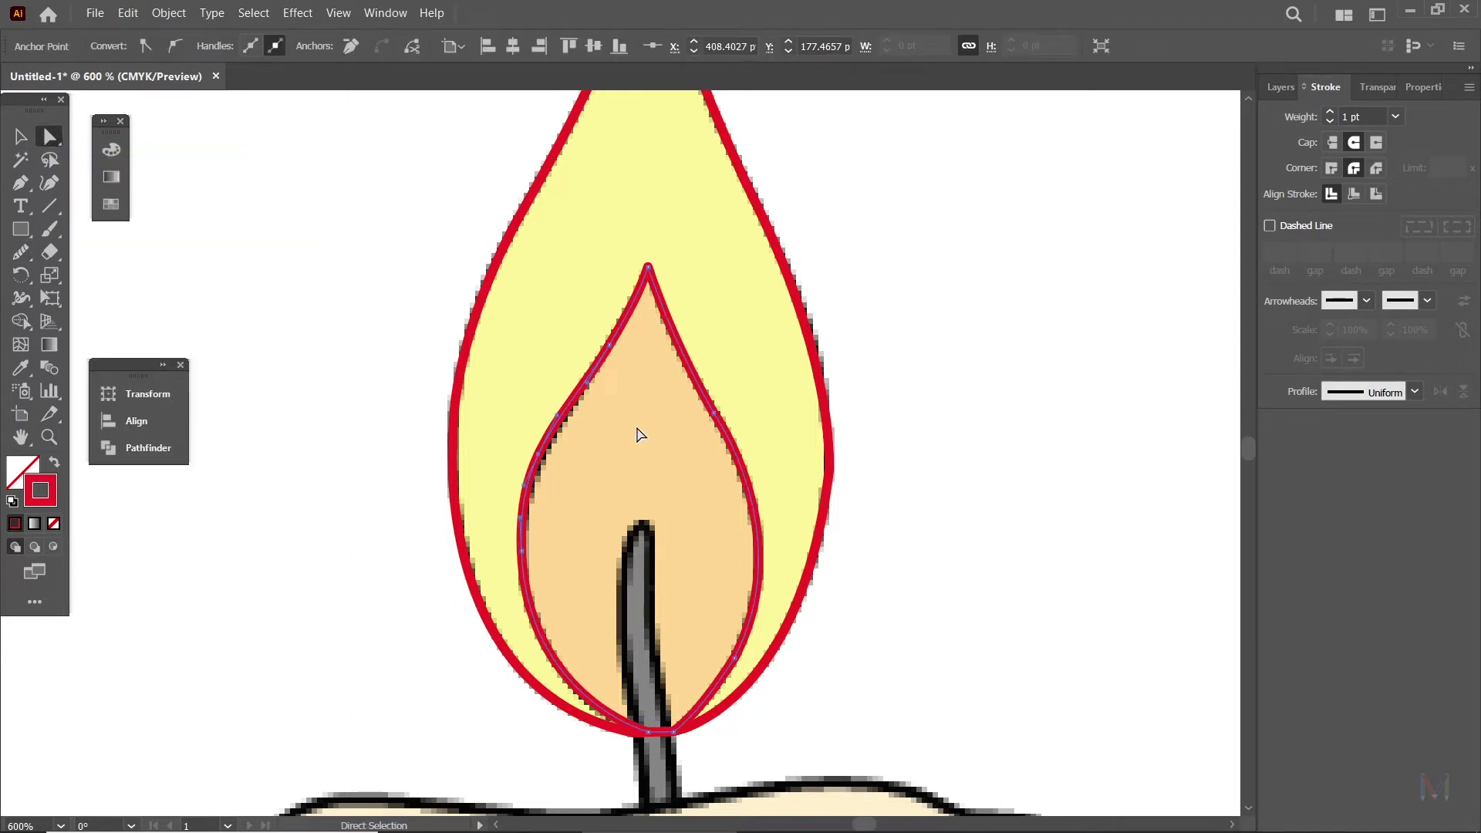
key("Right")
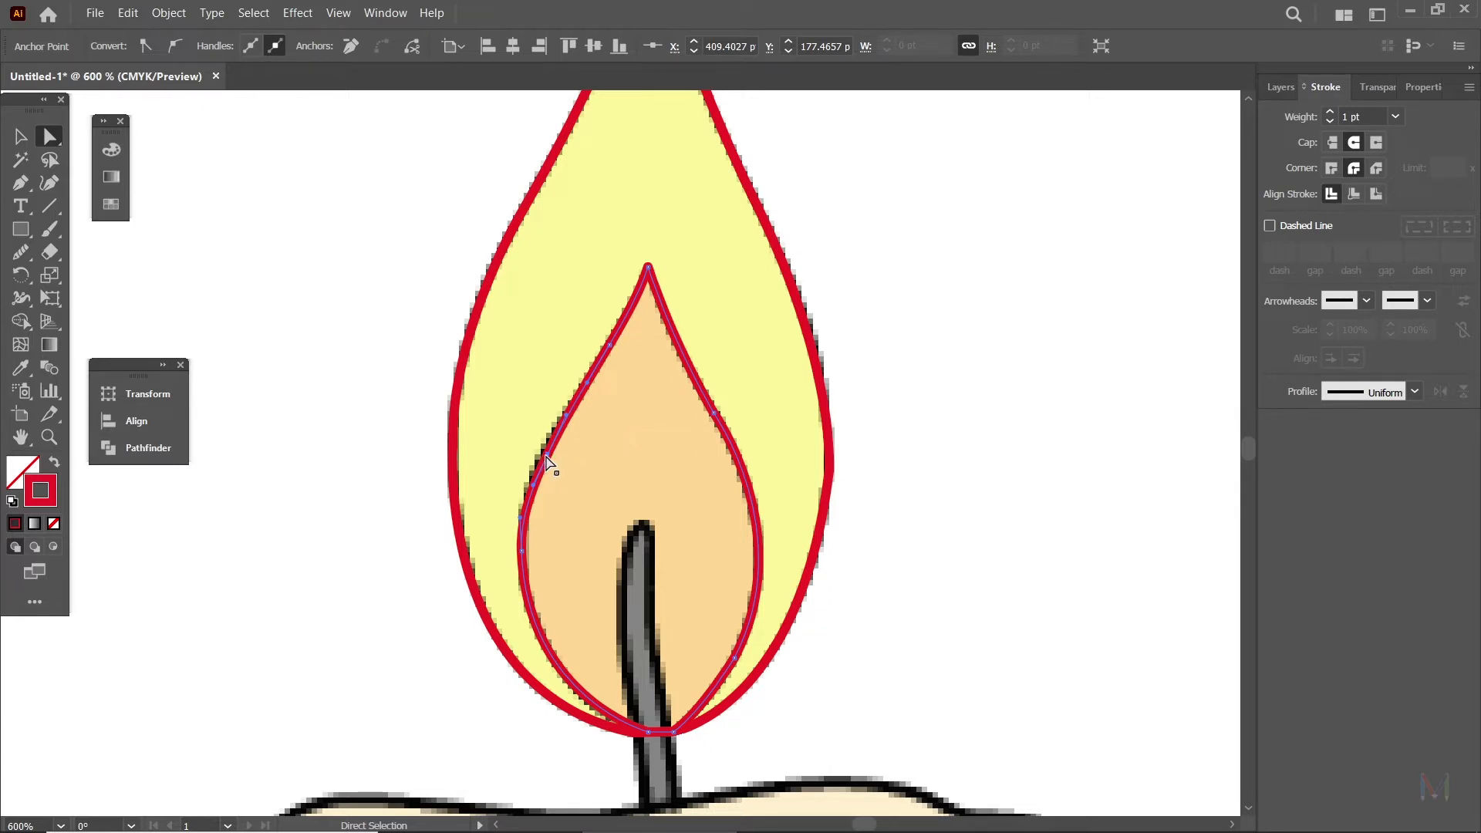
left_click_drag(547, 455, 544, 451)
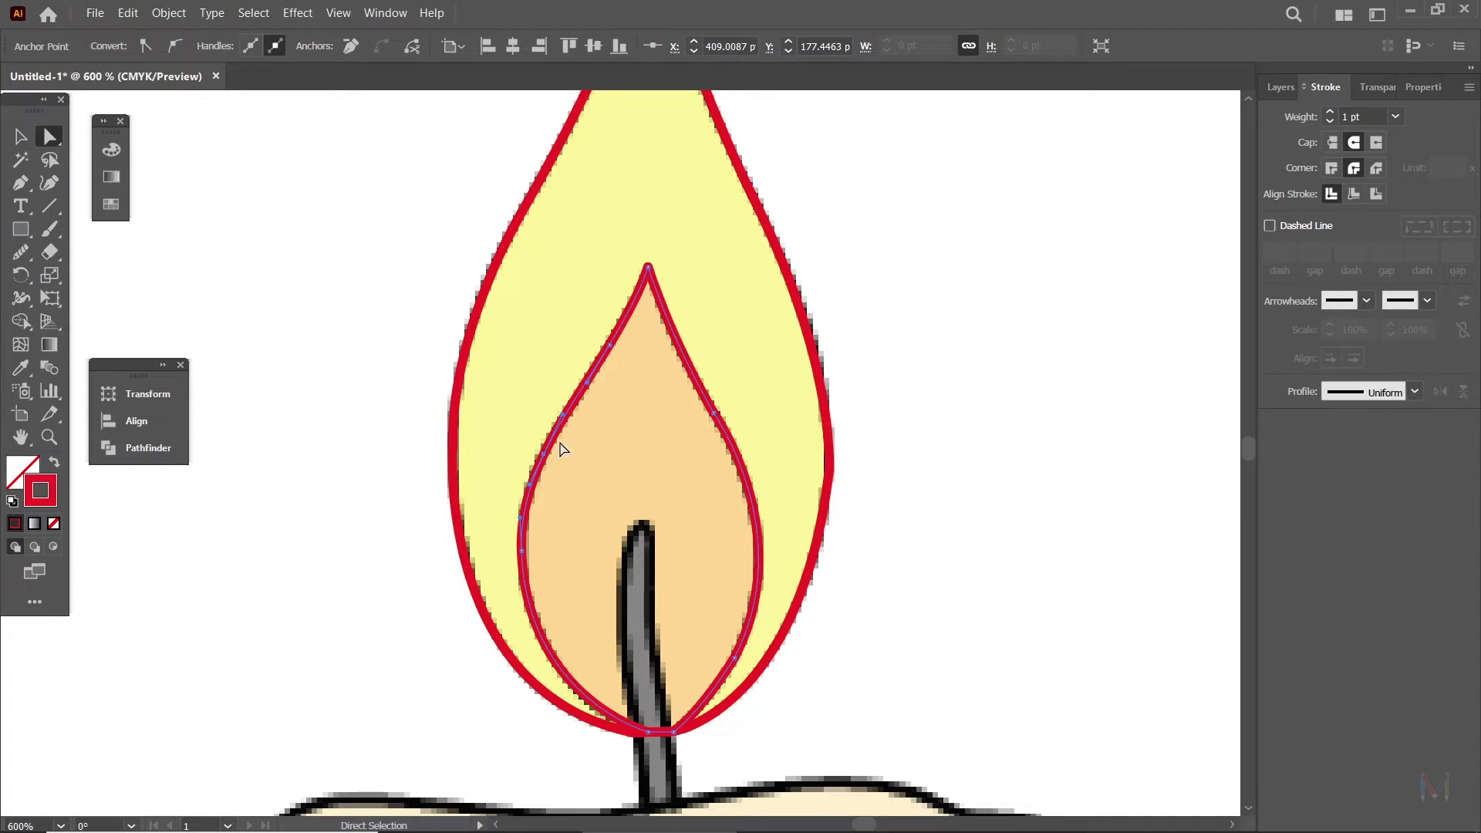
key("ctrl+shift+a")
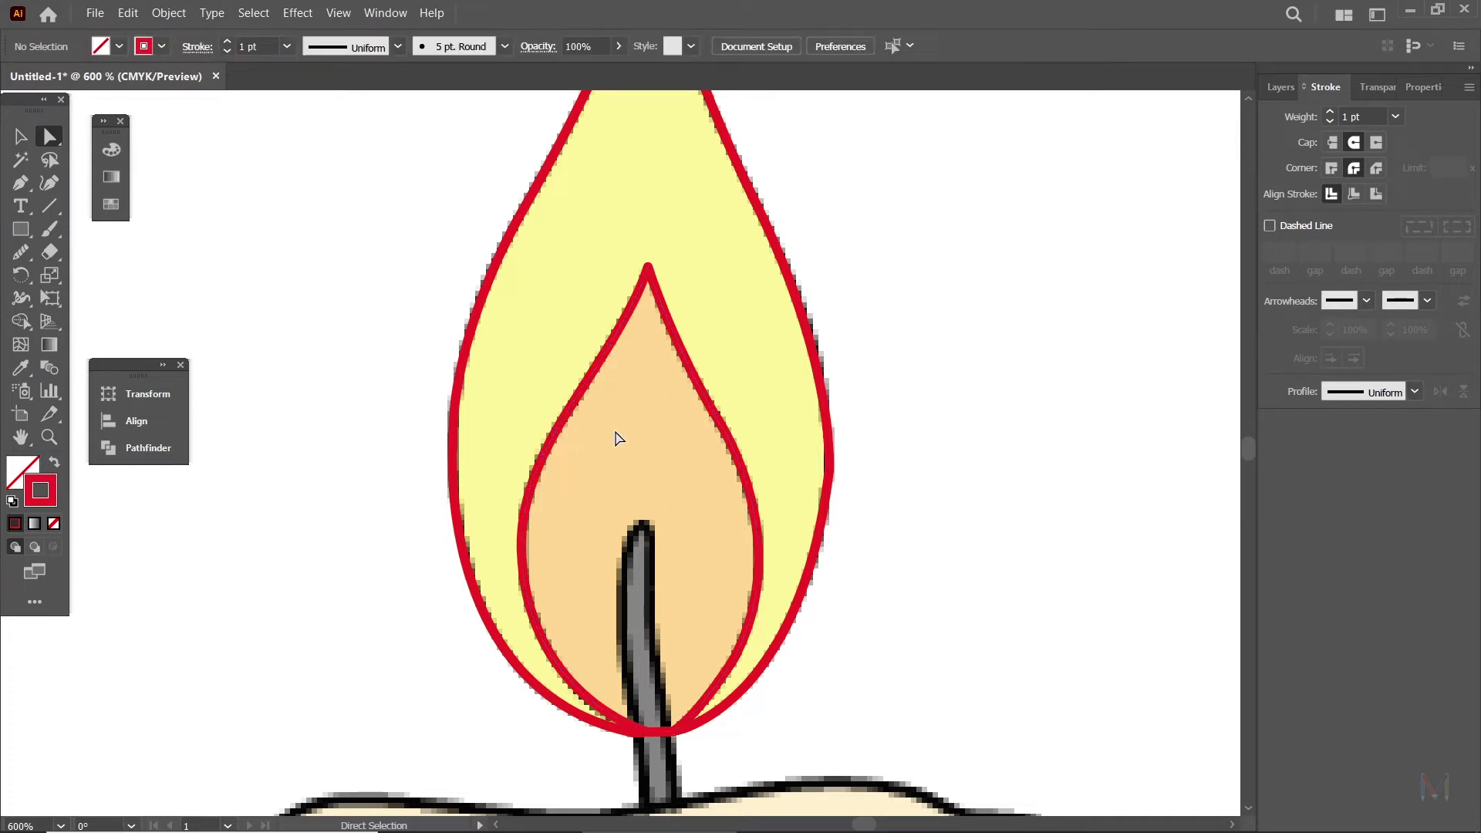
Examine how the inner and outer flame outlines fit the reference image, leaving nothing selected.
key("v")
scroll(617, 448, "up", 1)
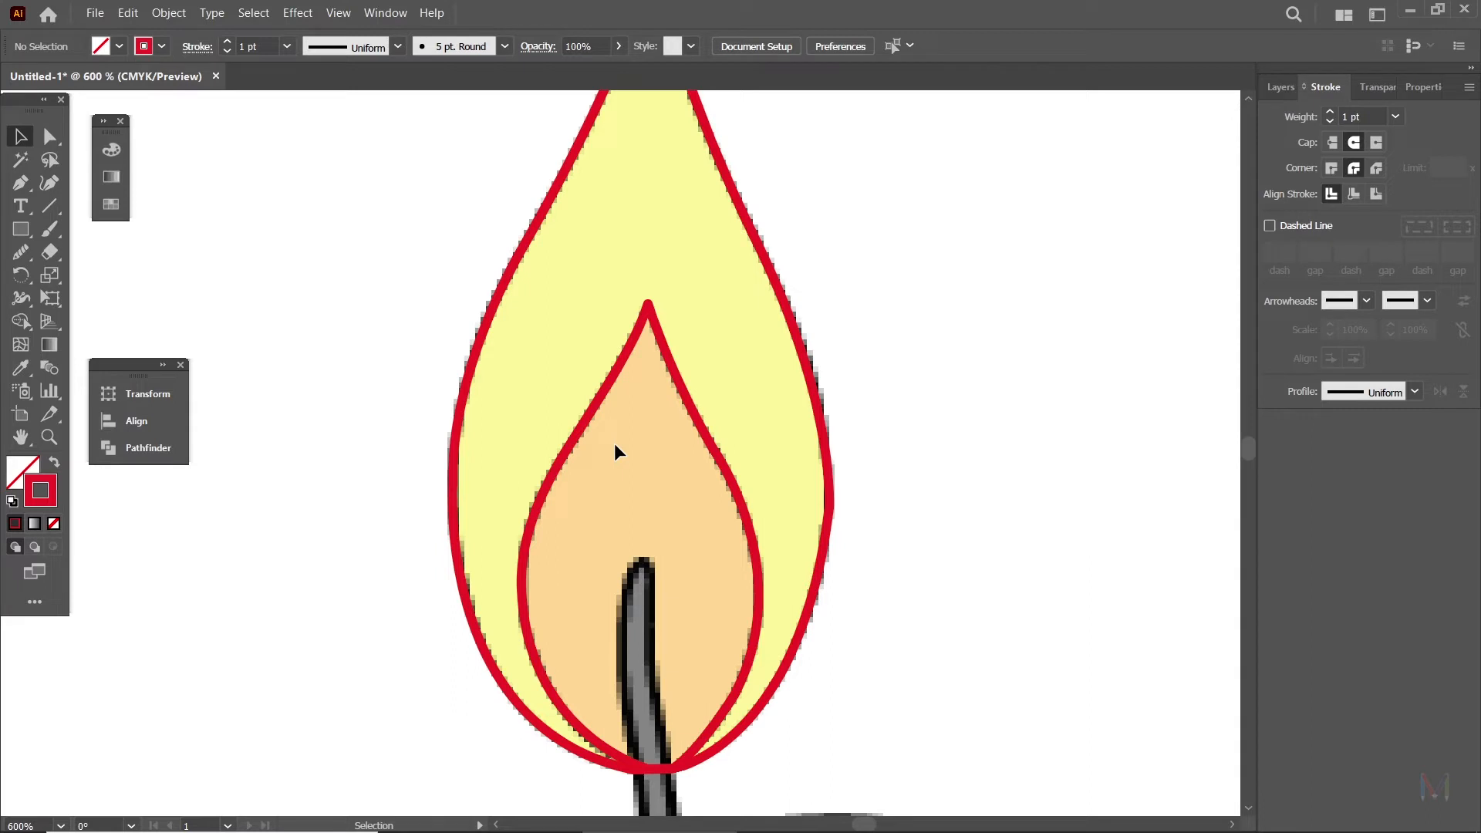
scroll(614, 443, "up", 3)
scroll(643, 452, "down", 3)
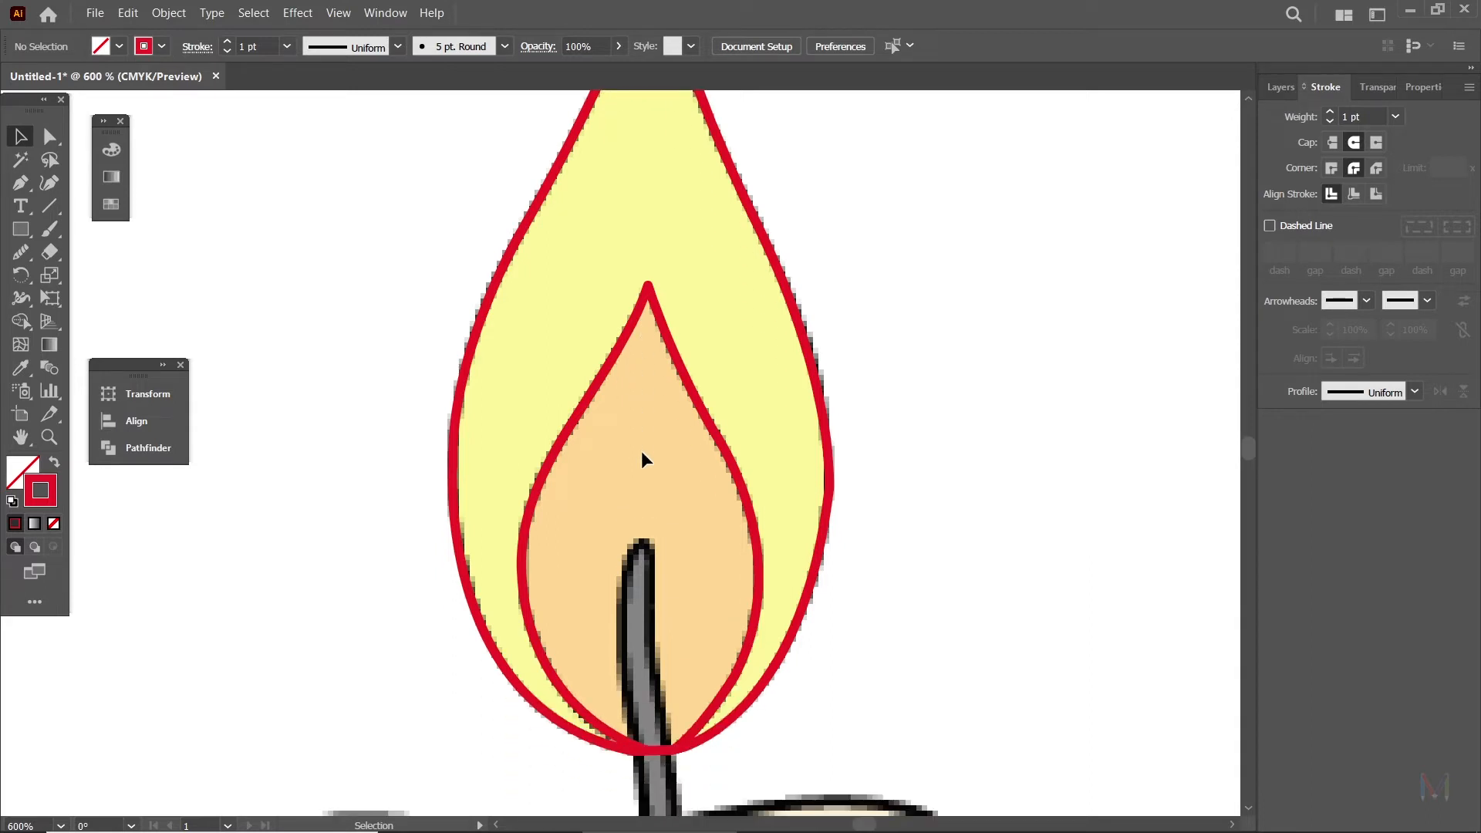
scroll(641, 450, "up", 1)
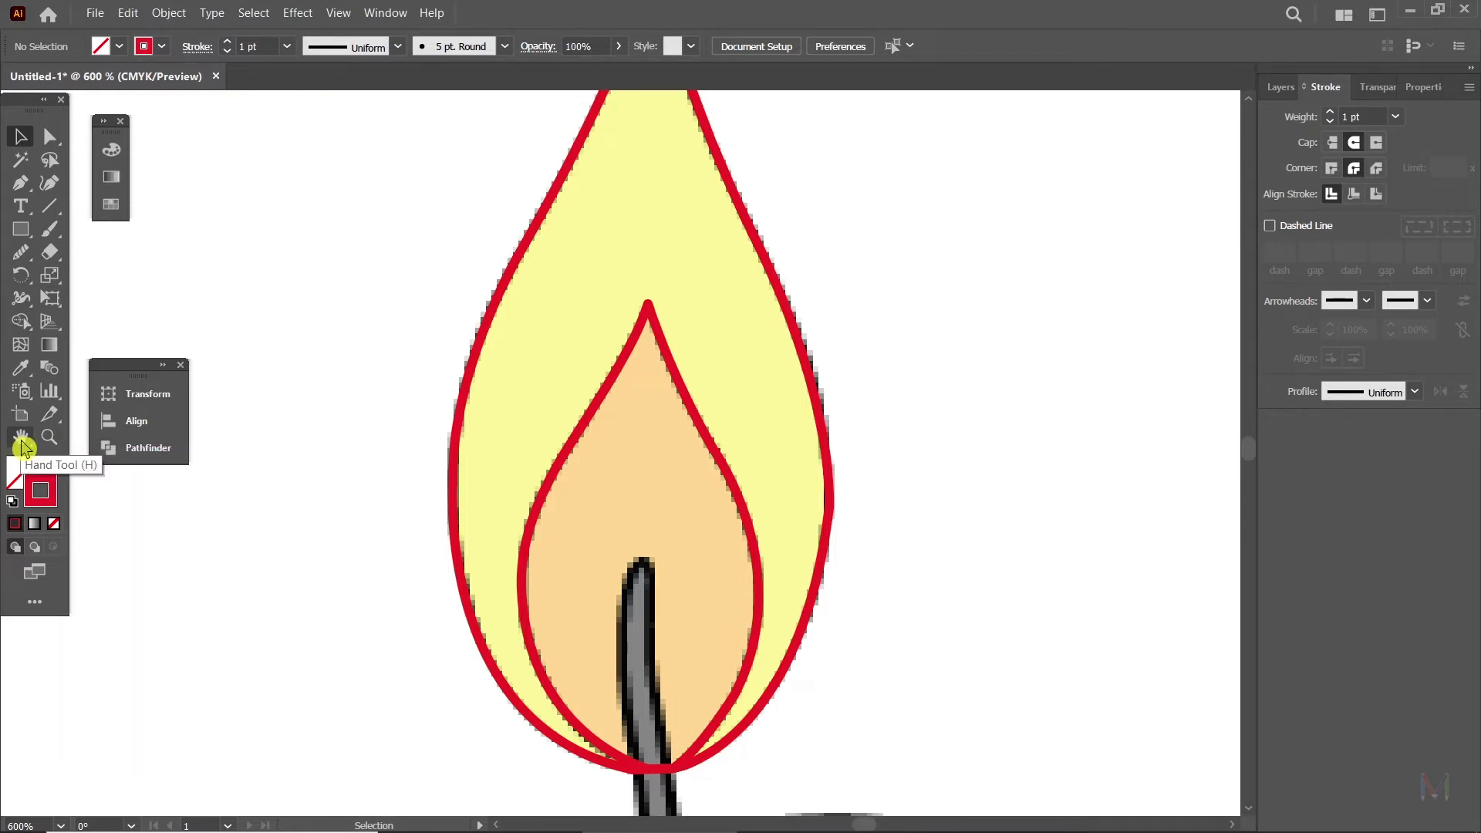
key("space")
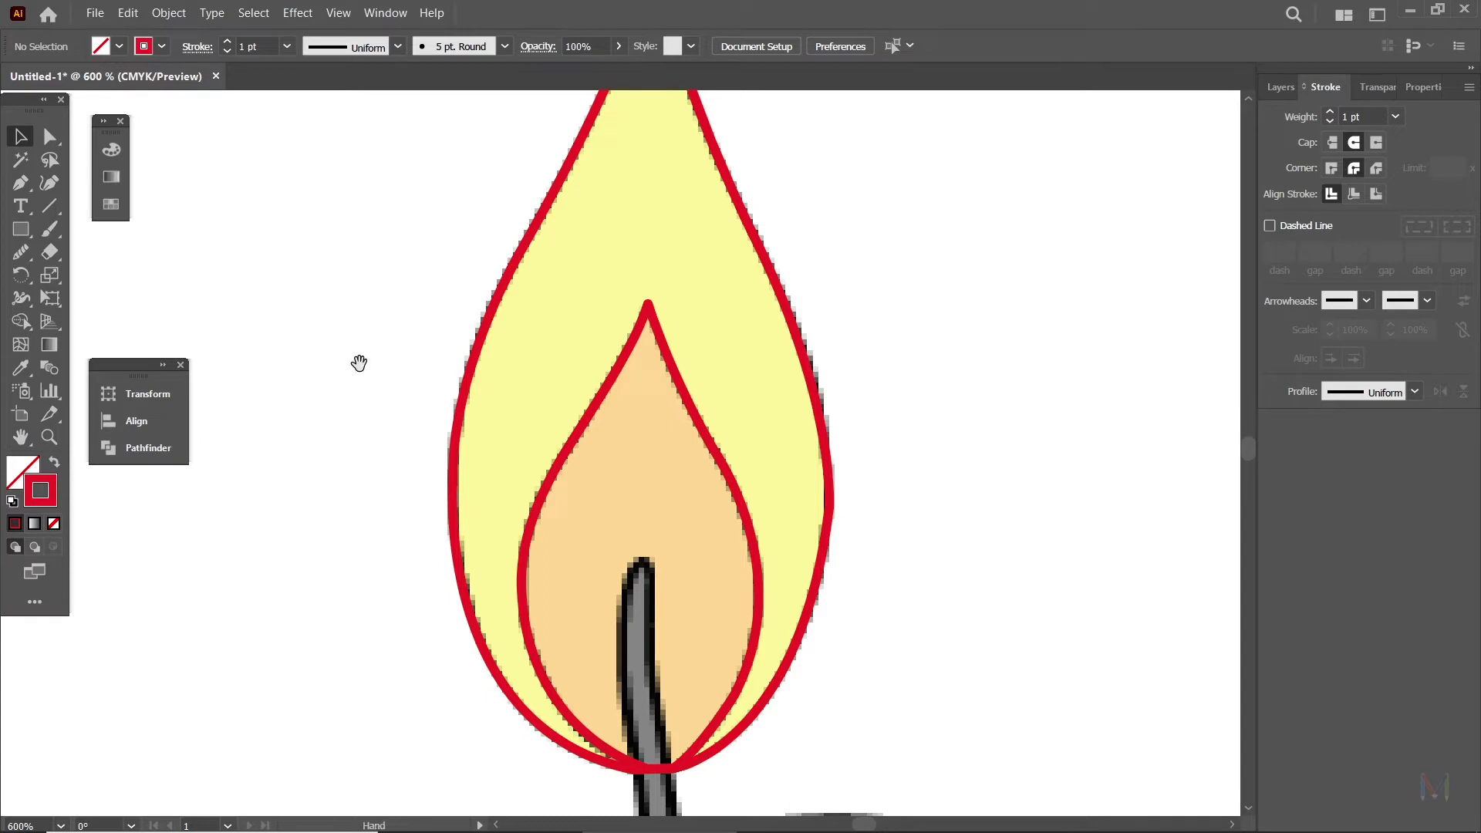
left_click_drag(544, 373, 536, 411)
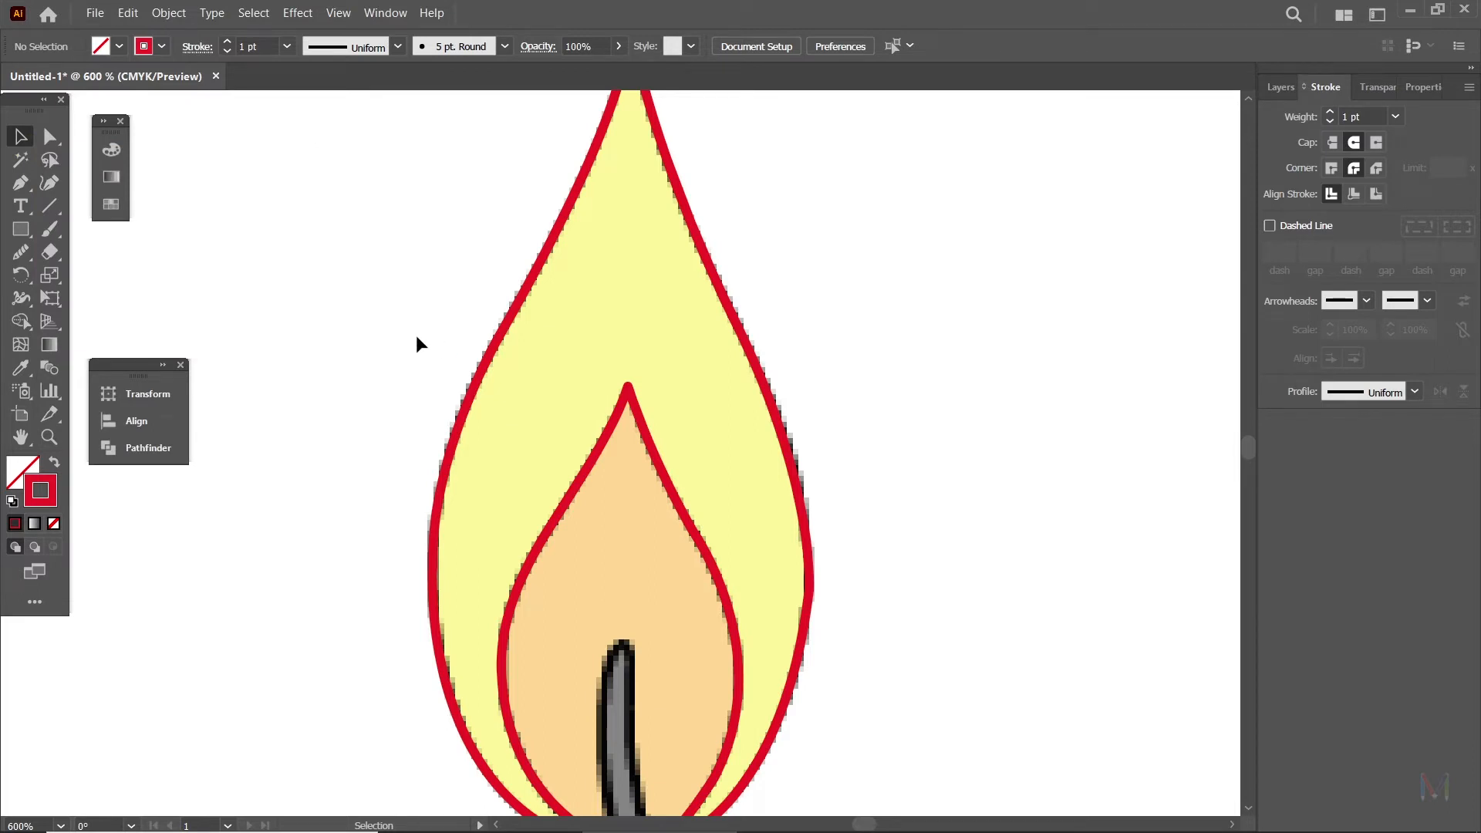
left_click_drag(579, 321, 613, 237)
left_click(564, 382)
left_click(662, 503)
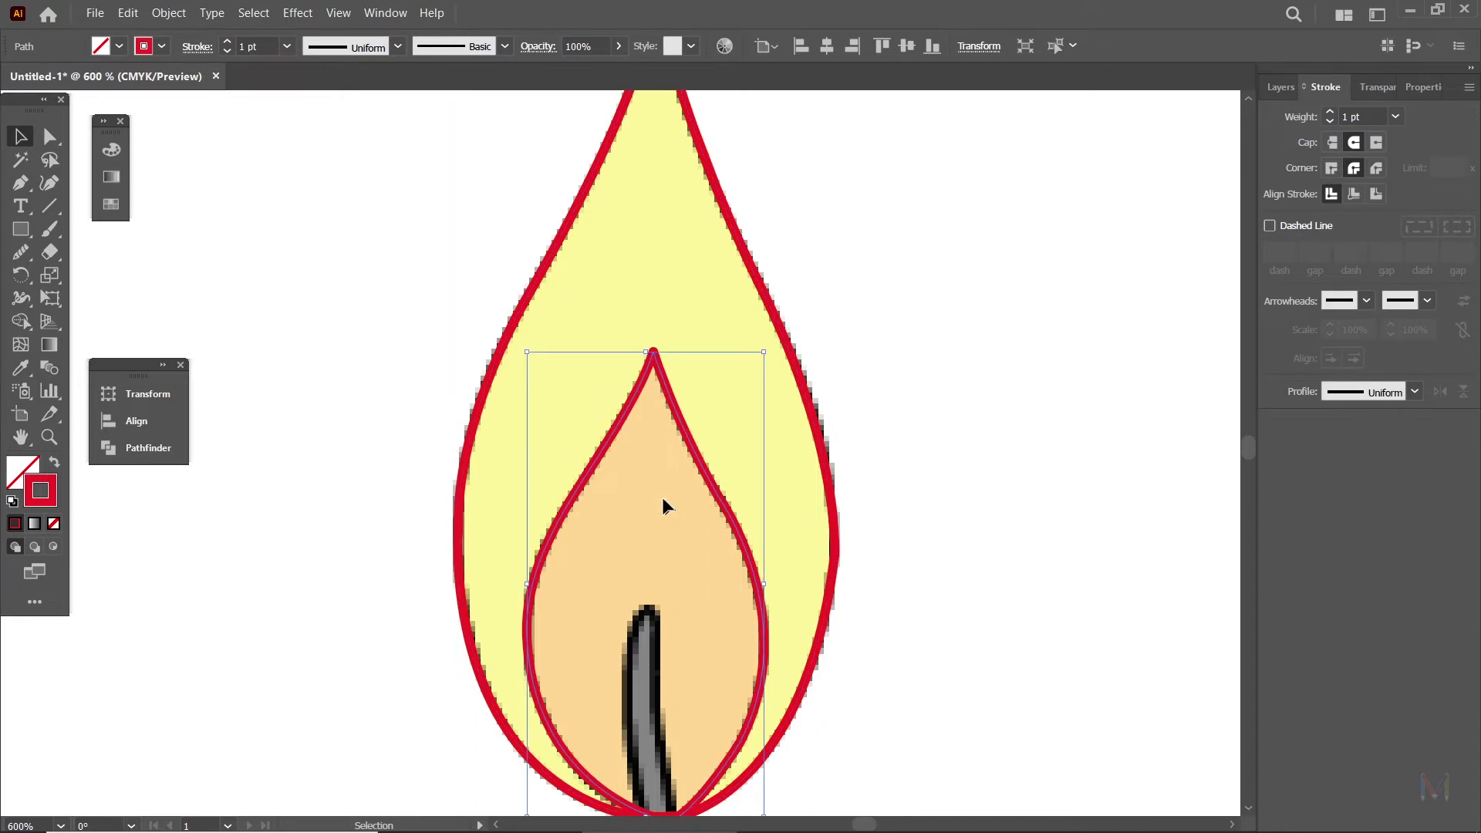
key("ctrl+shift+a")
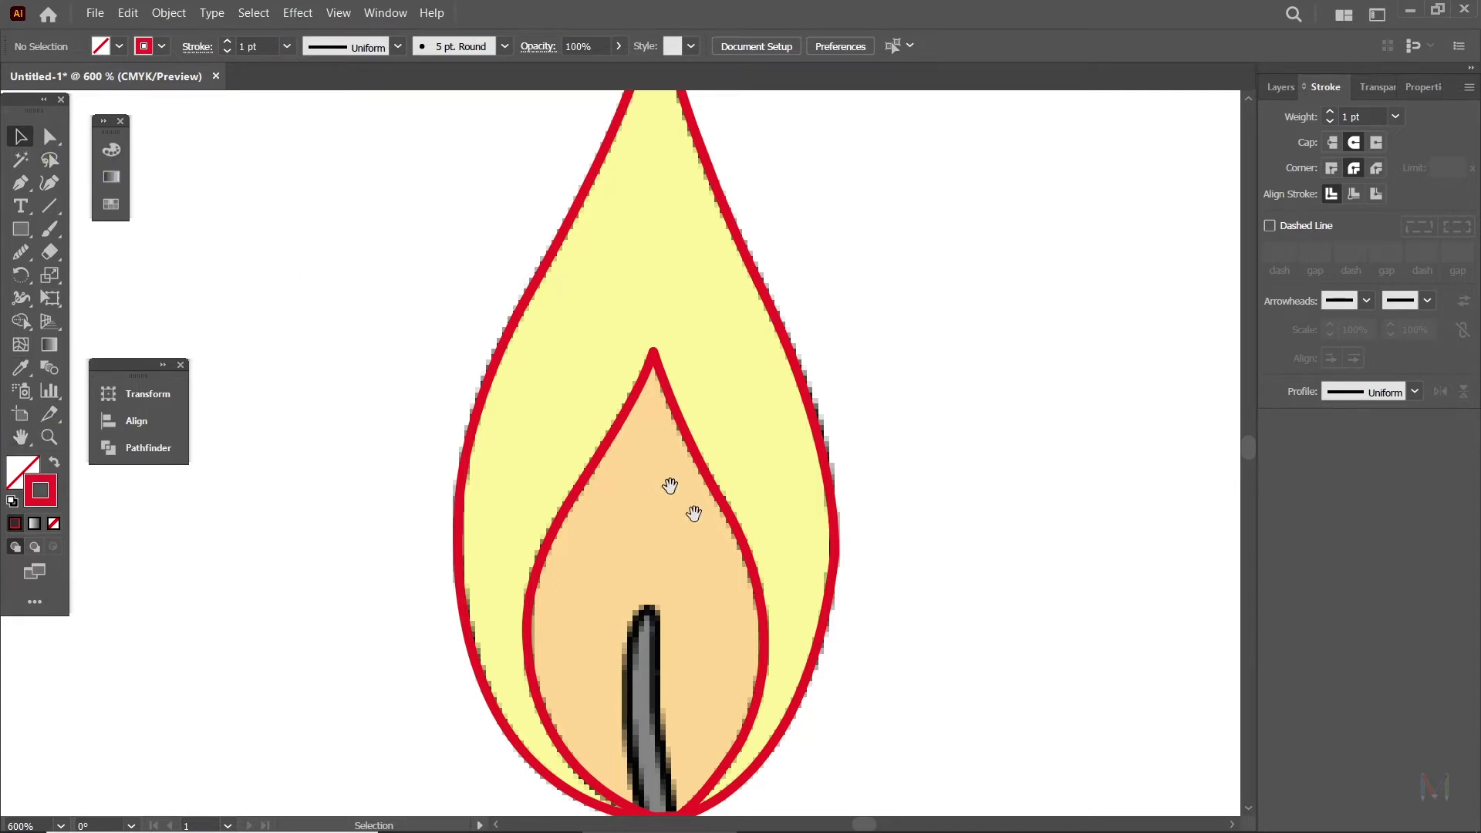
Trace the wick with the Pen tool across its base, up the right edge and over the rounded tip.
left_click_drag(679, 551, 635, 438)
key("p")
key("ctrl+equal")
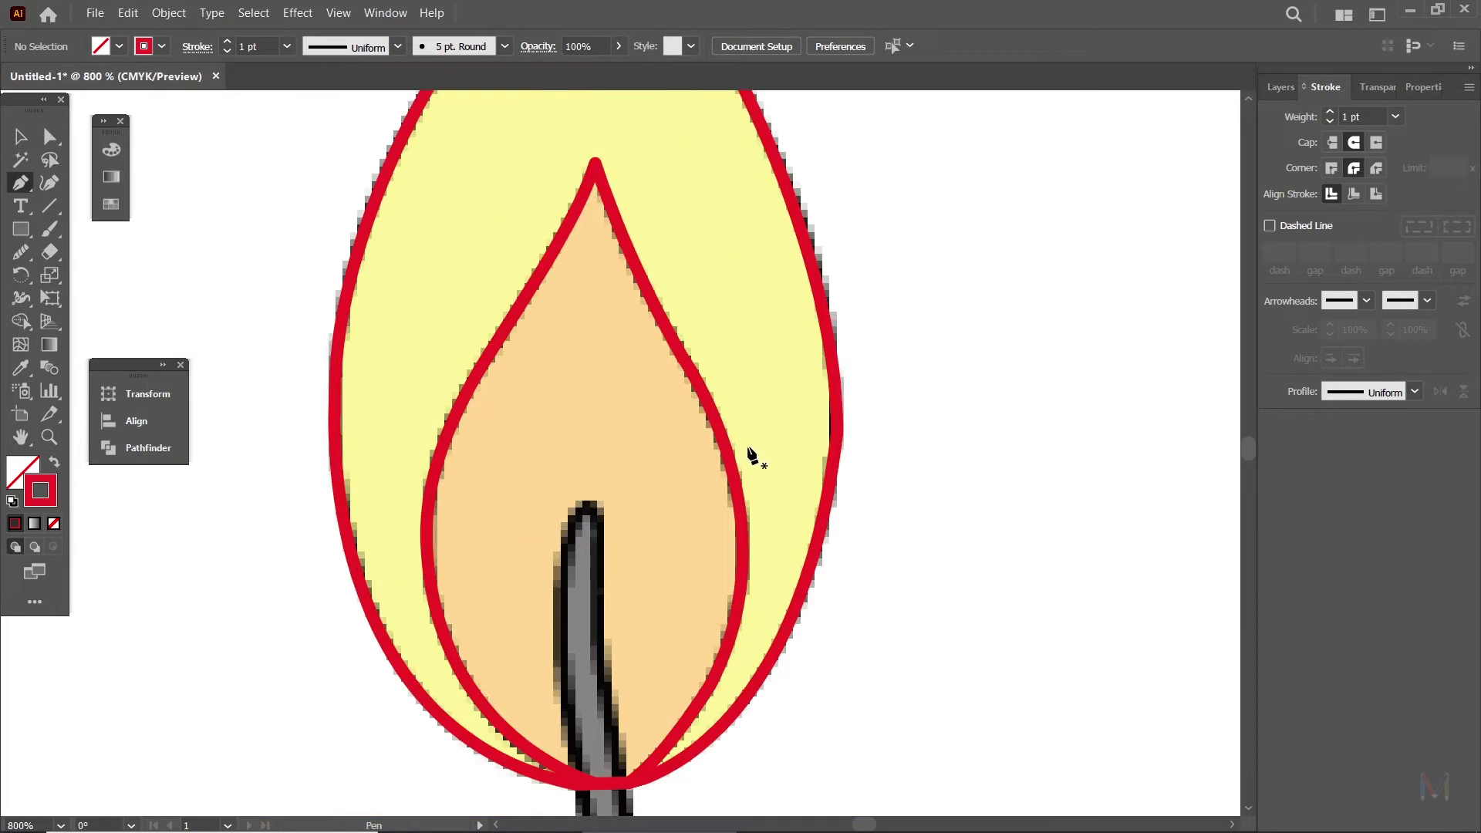
left_click_drag(729, 509, 722, 255)
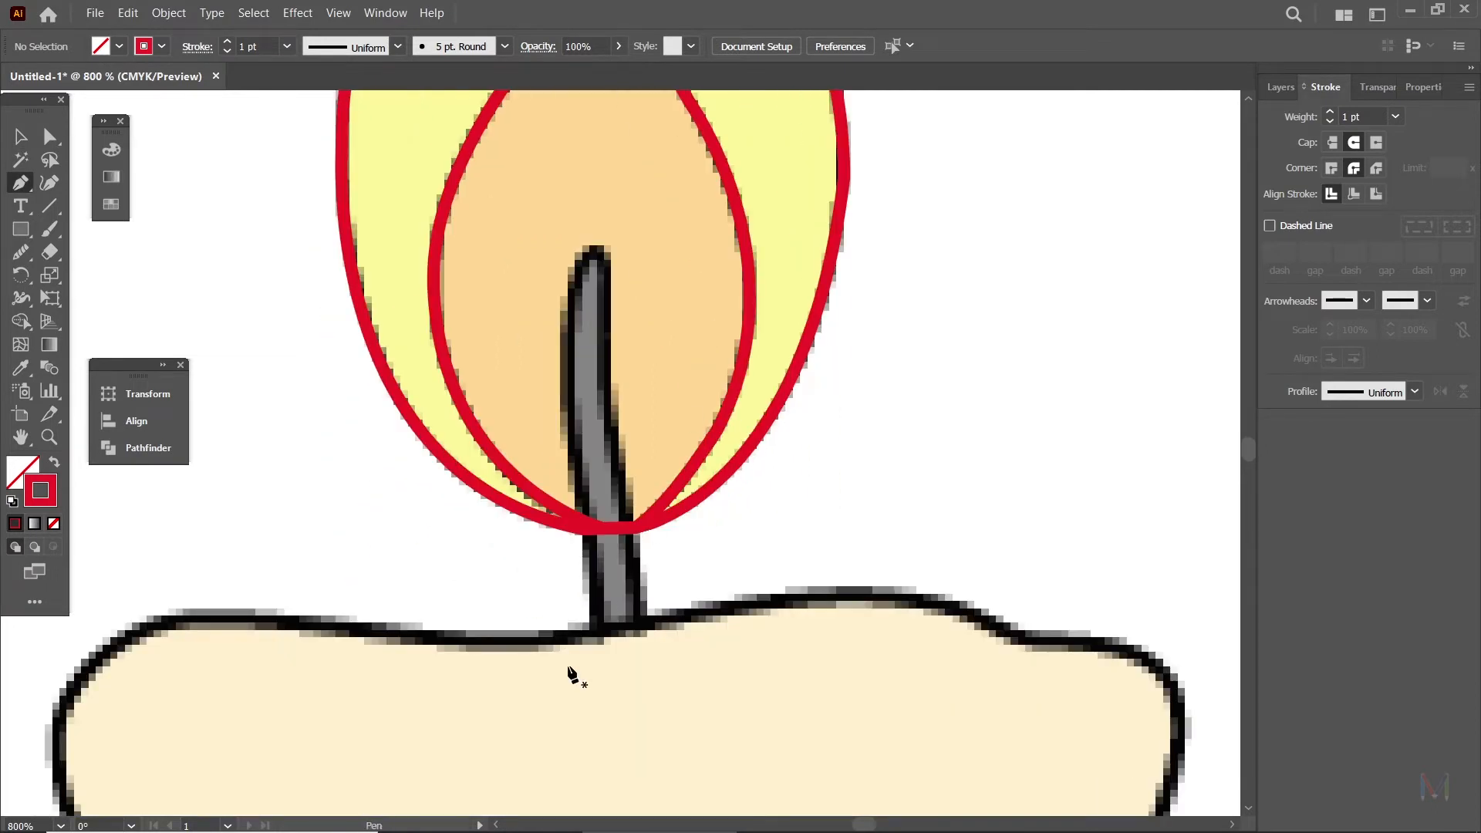
left_click(594, 635)
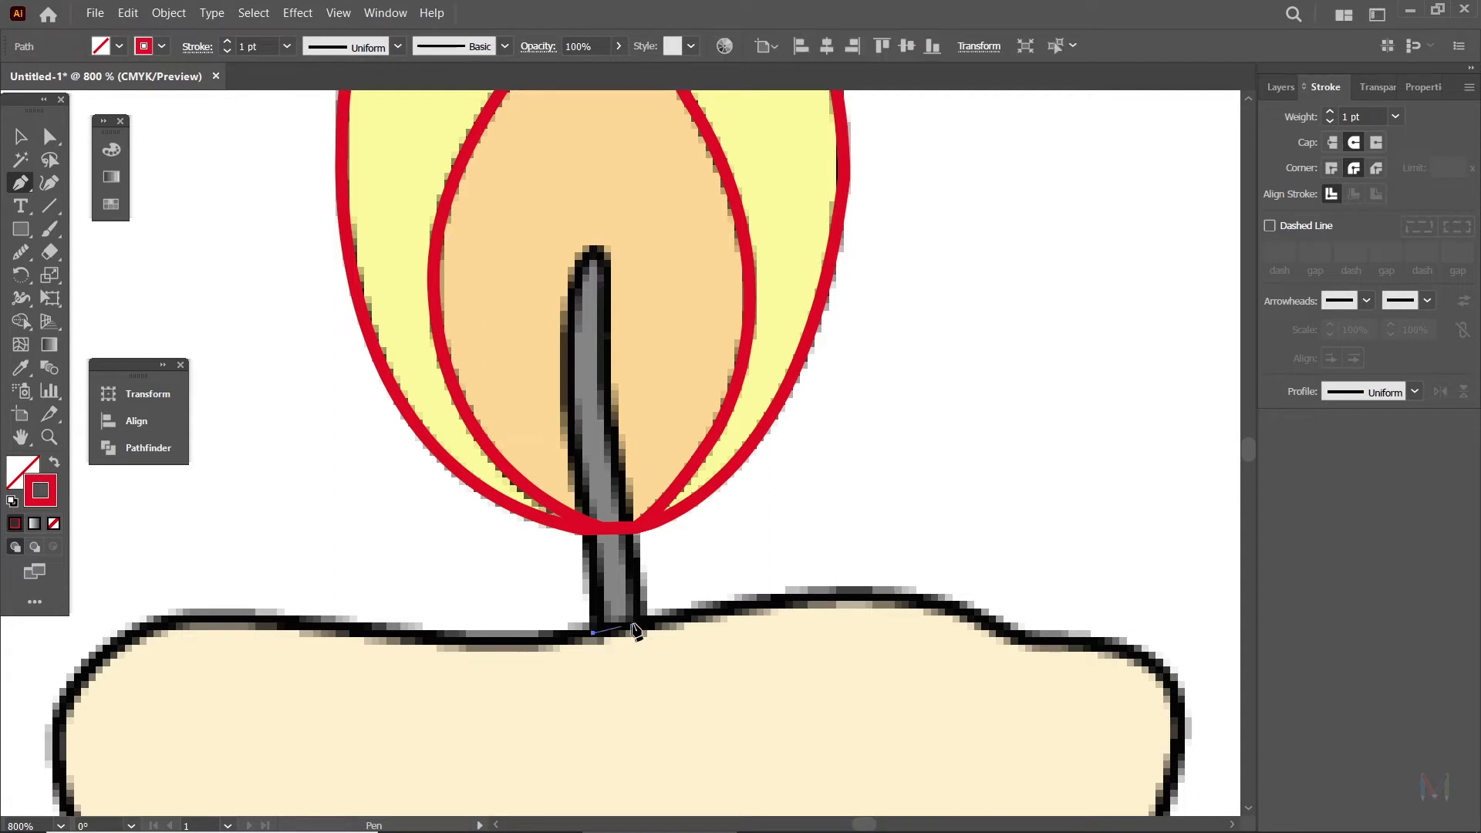
left_click(644, 624)
left_click_drag(644, 624, 601, 386)
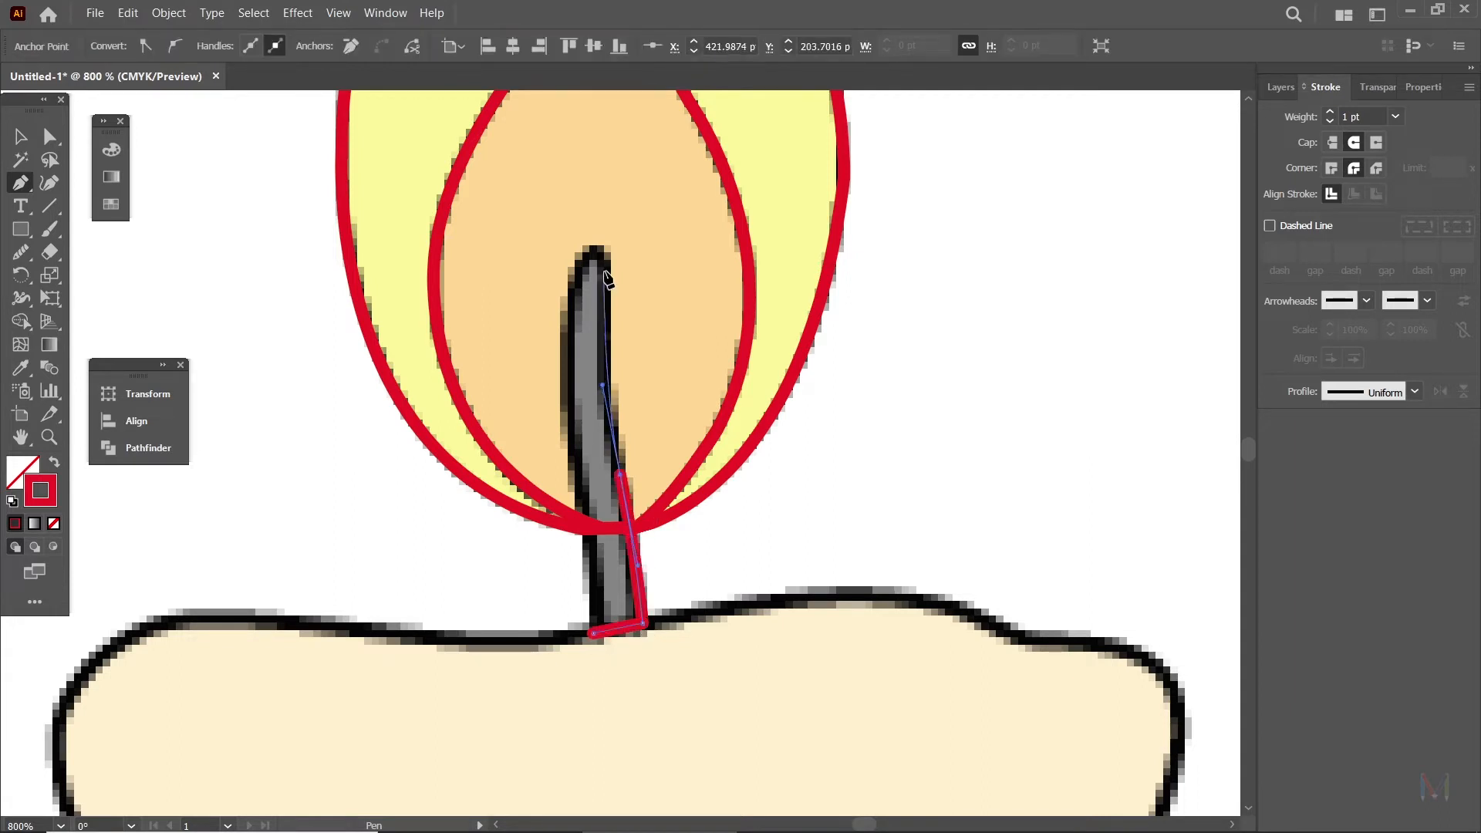
left_click_drag(605, 303, 586, 250)
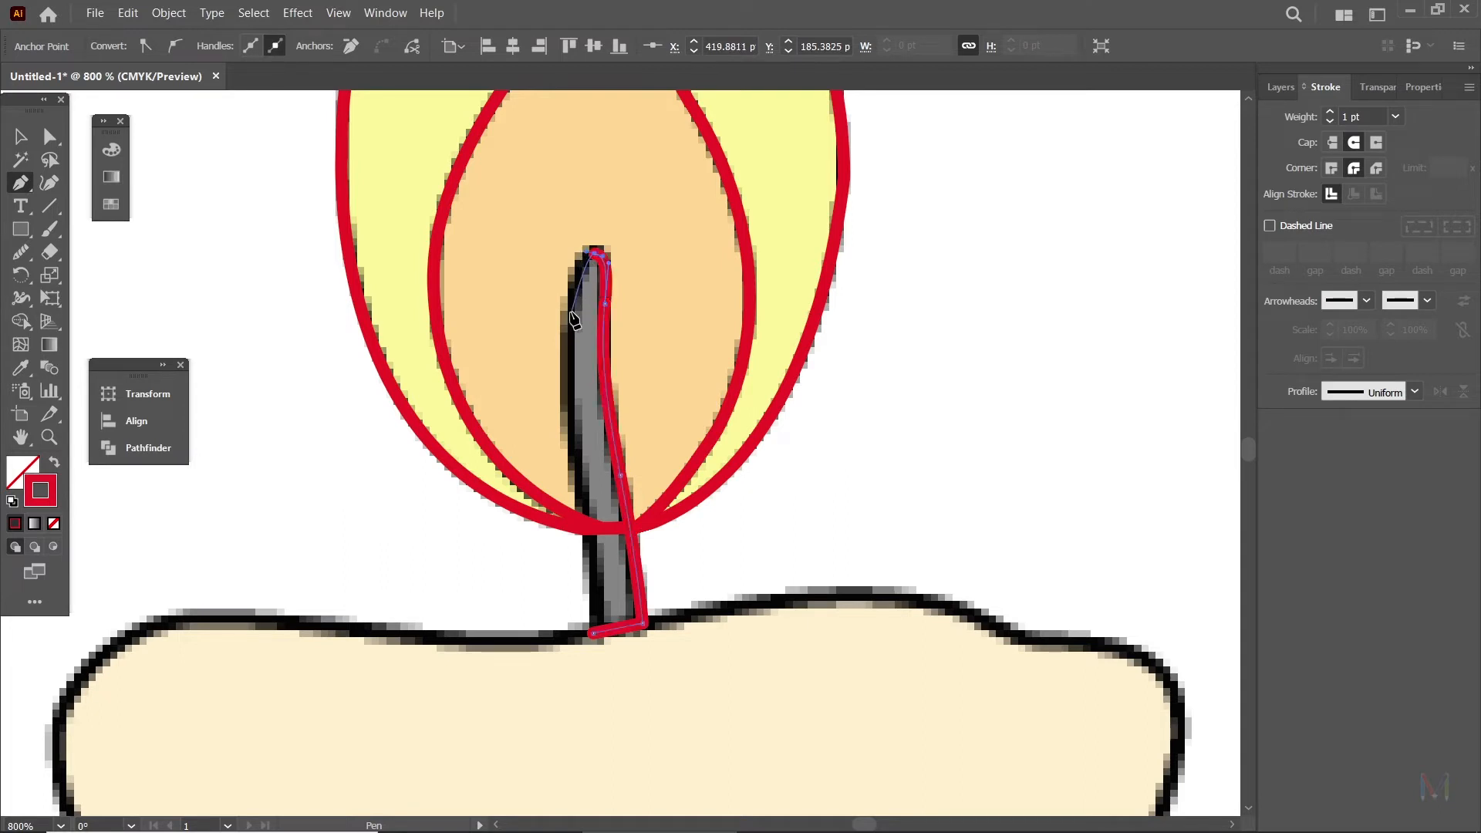
Trace the wick's left edge down to its base, close the path and deselect it.
left_click_drag(571, 316, 568, 376)
left_click_drag(581, 484, 589, 563)
left_click_drag(592, 634, 586, 672)
left_click(20, 139)
left_click(876, 433)
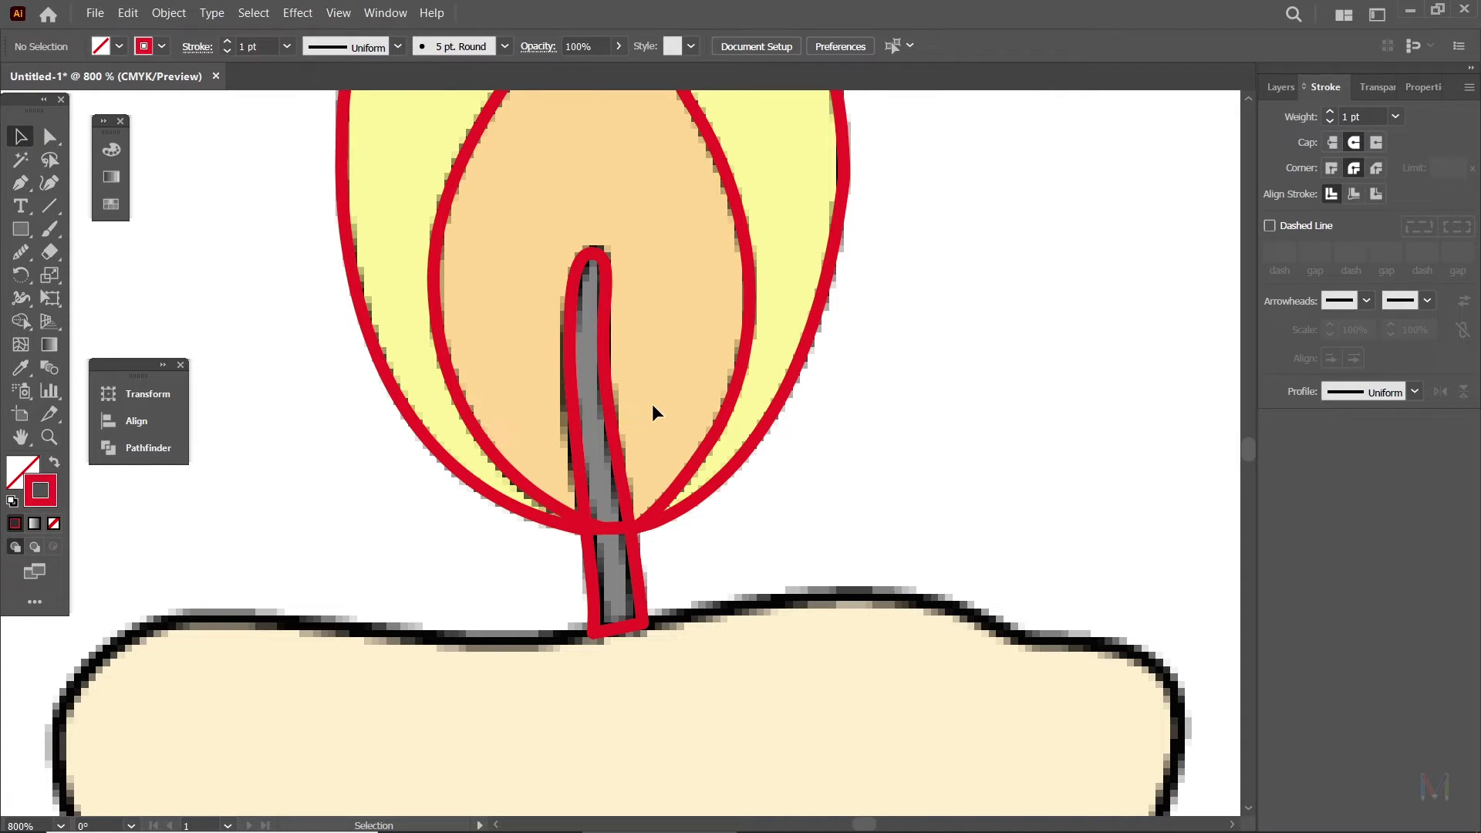
left_click(606, 340)
left_click(656, 326)
Start a Pen path at the melted wax's upper left corner and trace its top edge to the wick's base.
key("ctrl+minus")
left_click_drag(819, 472, 872, 416)
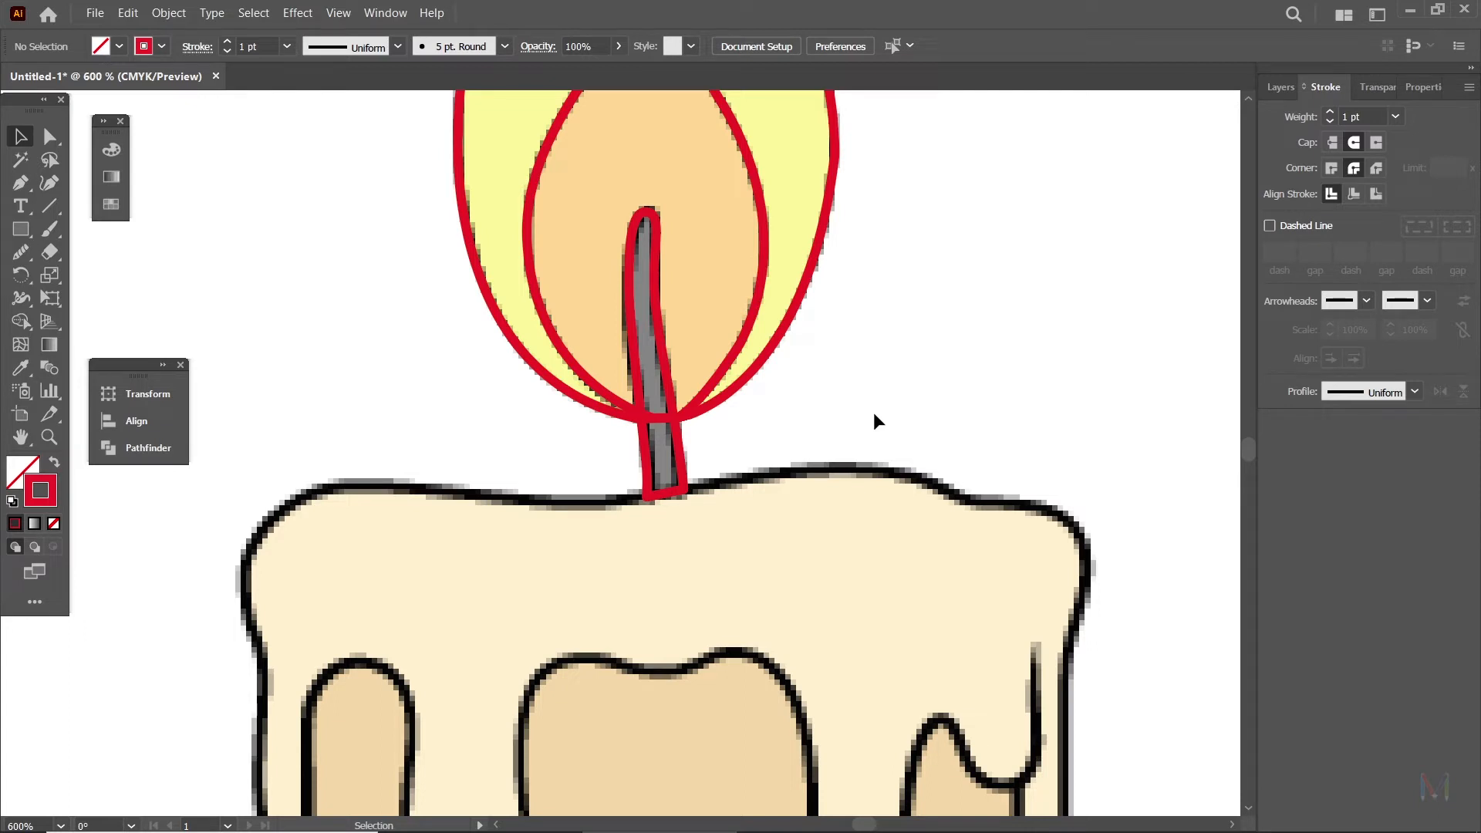
key("p")
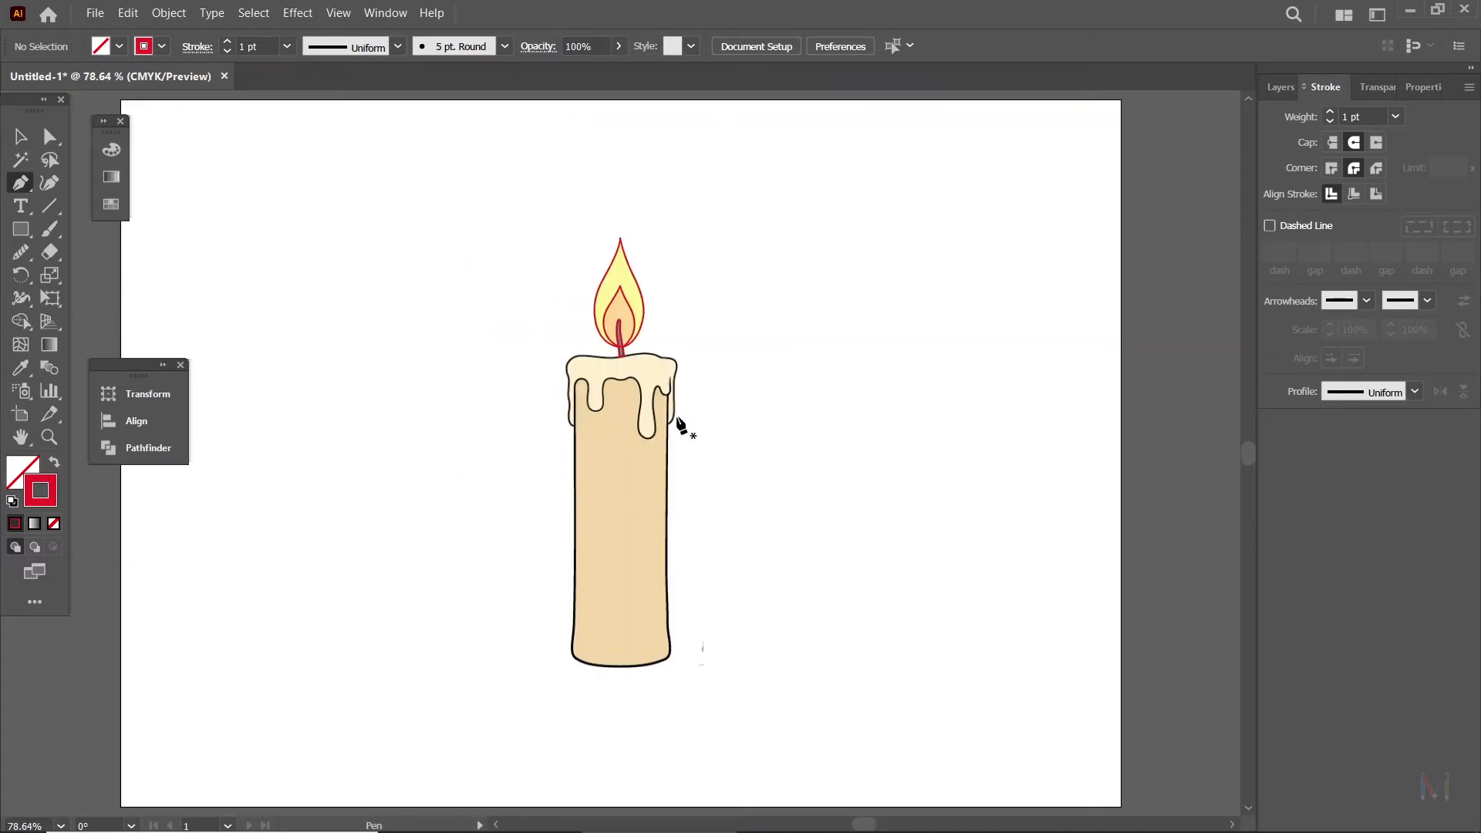
key("z")
left_click_drag(598, 350, 876, 628)
key("p")
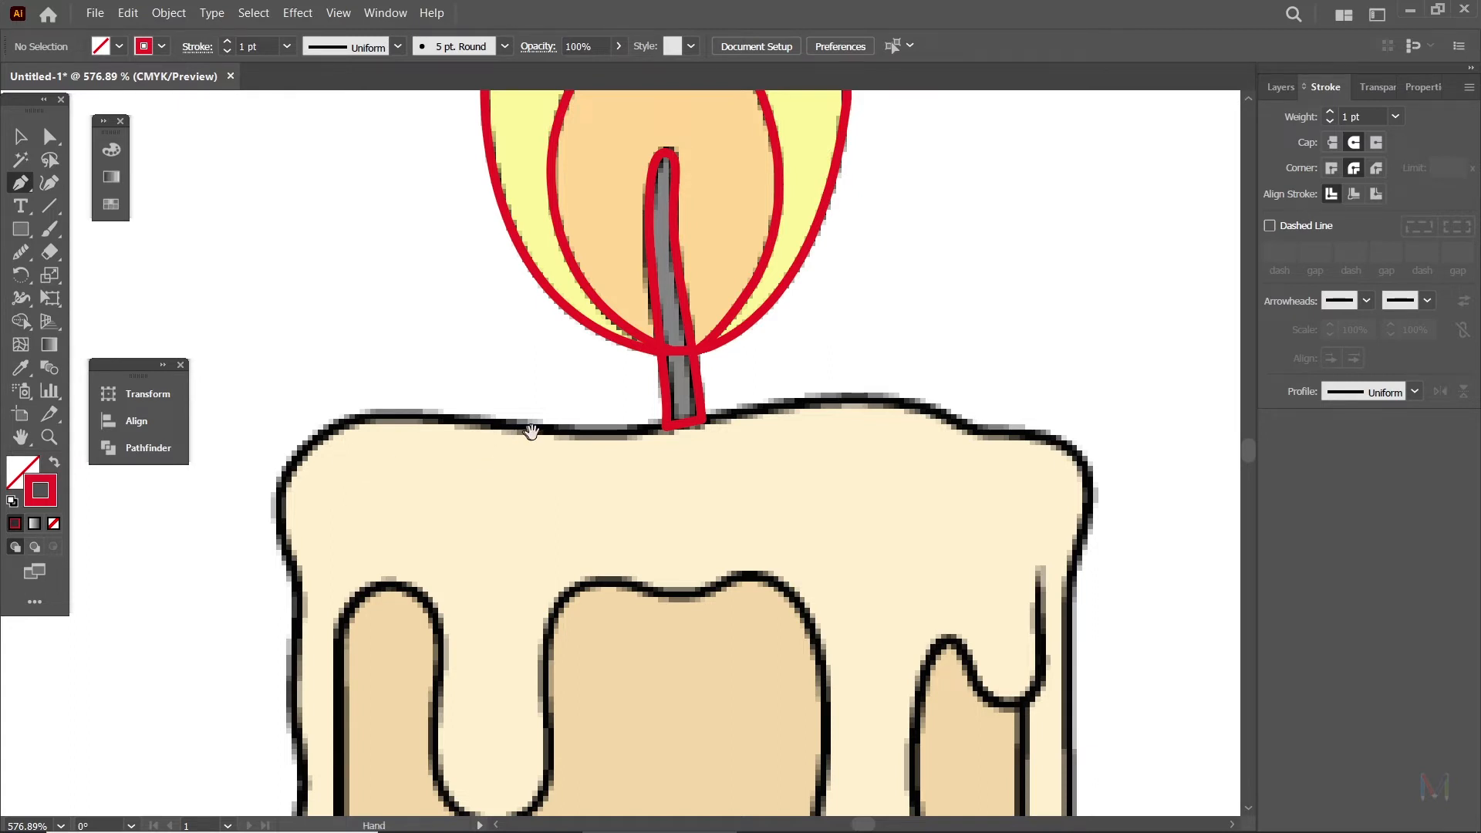
scroll(462, 432, "down", 3)
scroll(347, 363, "left", 3)
left_click(353, 349)
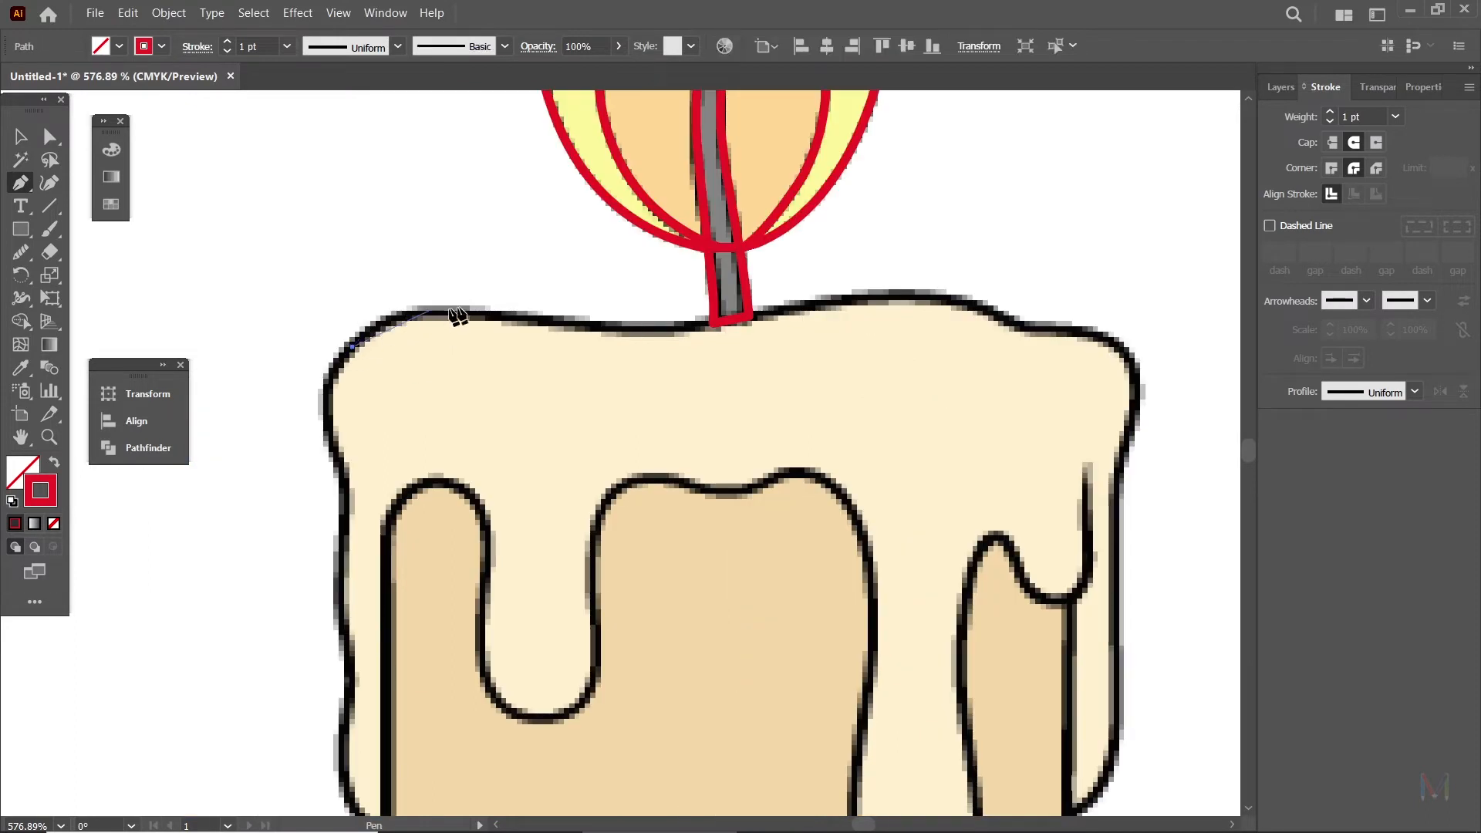
mouse_move(492, 317)
left_mouse_down()
mouse_move(586, 341)
mouse_move(625, 327)
left_mouse_up()
left_click_drag(728, 320, 804, 304)
left_click(729, 320)
Continue the wax path along the top edge from the wick and around the upper right corner.
key("space")
left_click_drag(845, 370, 719, 324)
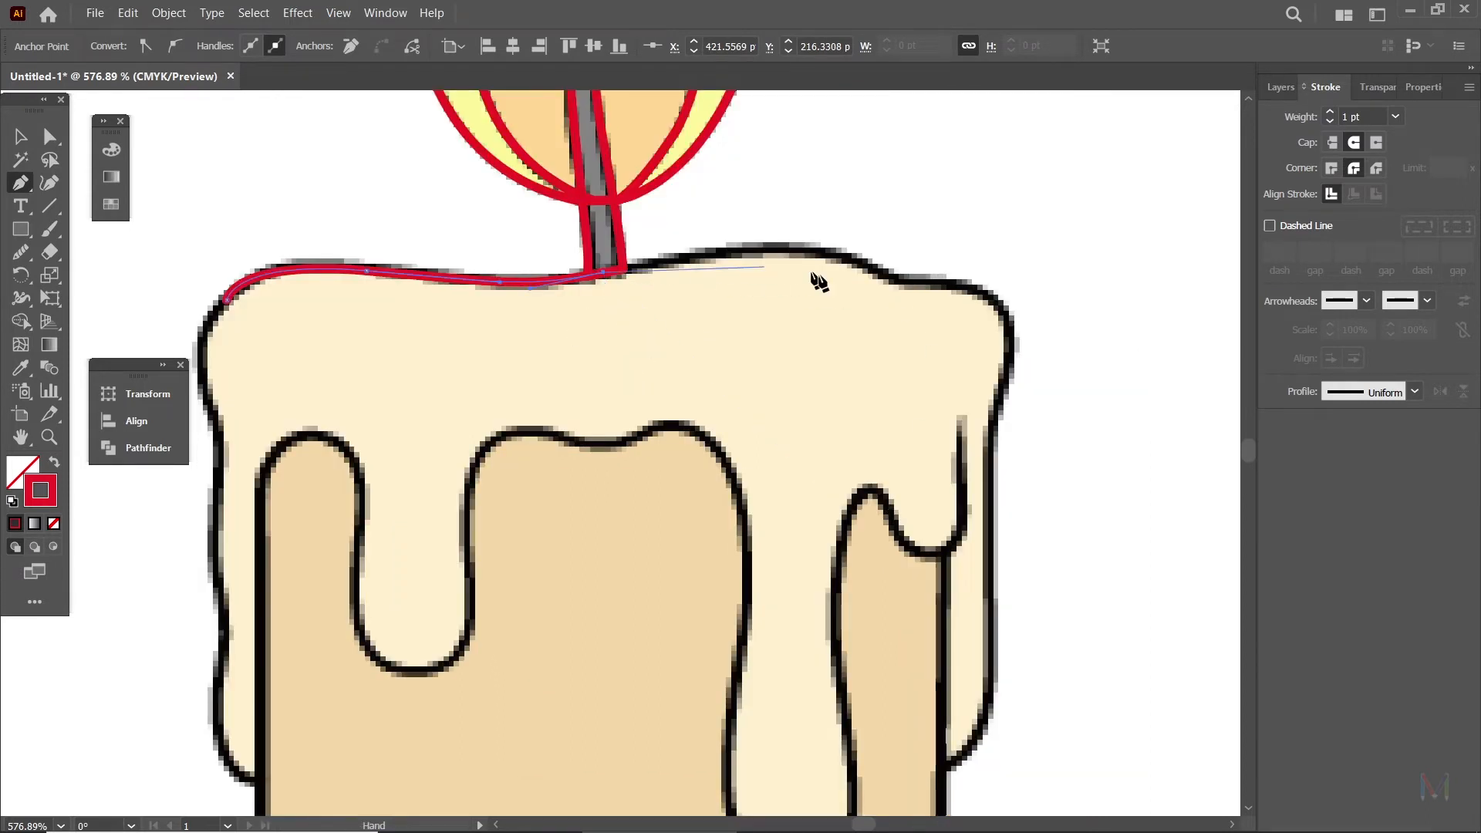
left_click_drag(891, 287, 977, 358)
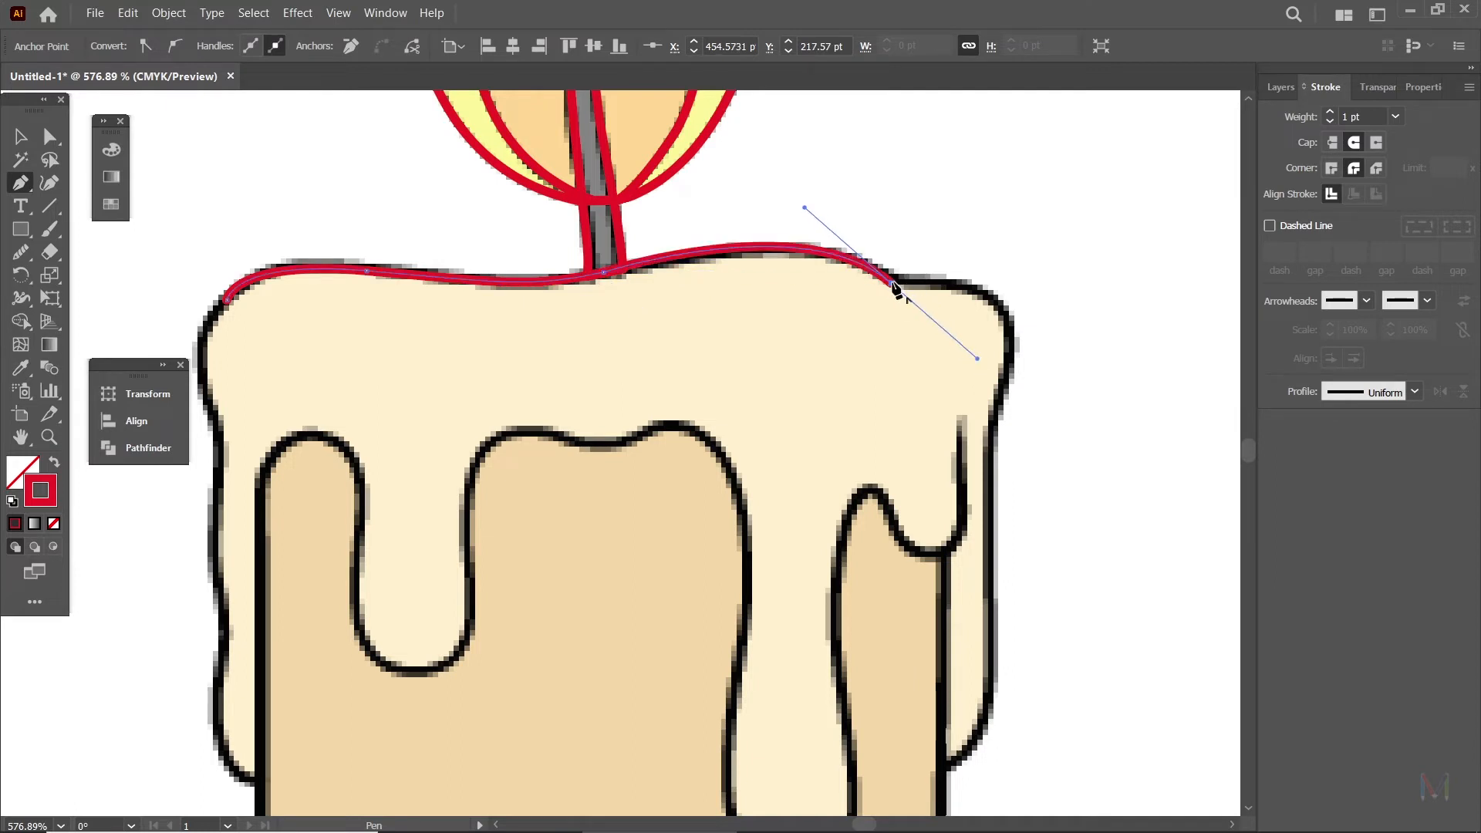
scroll(910, 286, "down", 3)
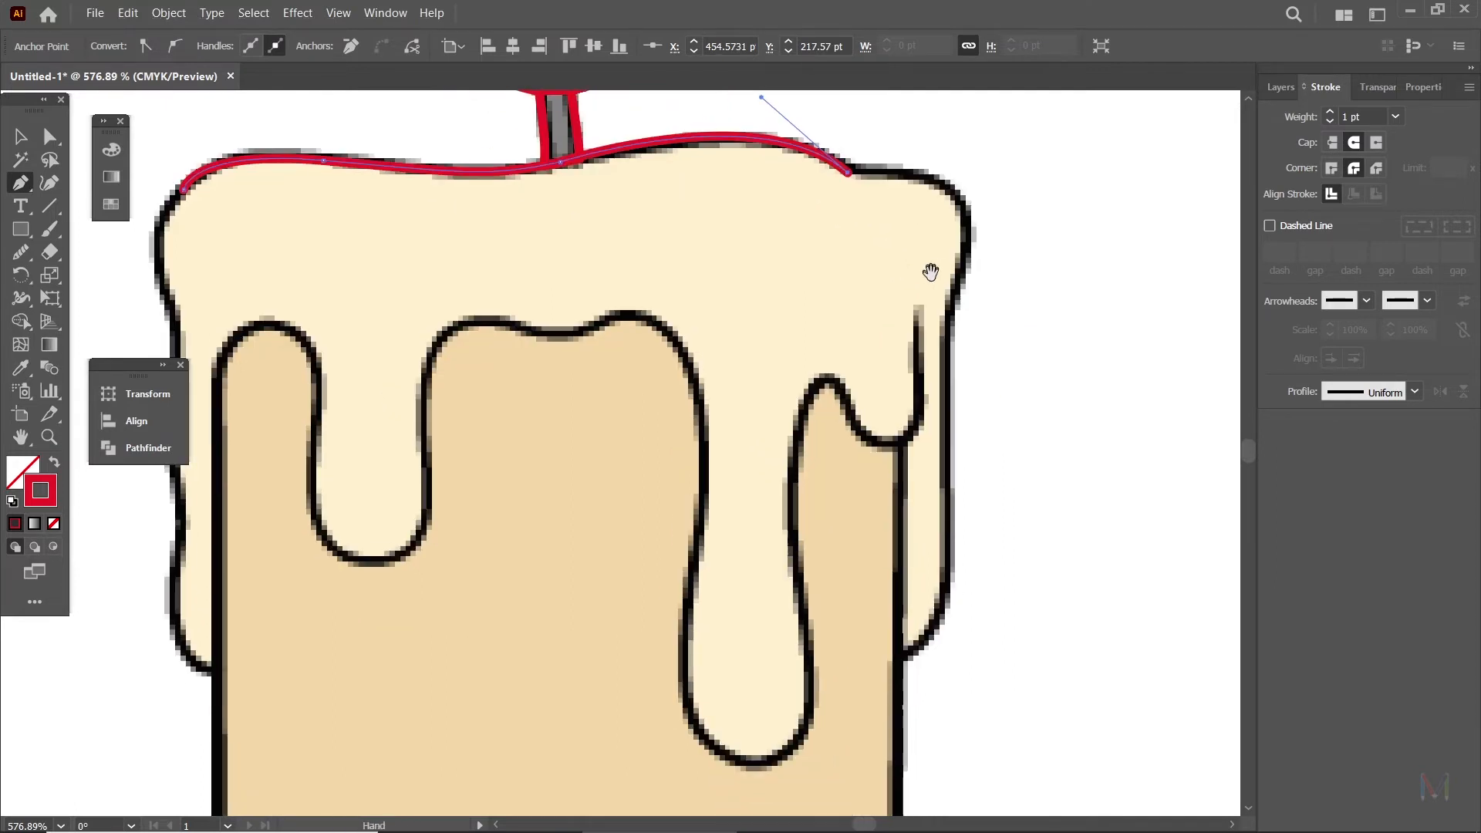
left_click_drag(964, 255, 948, 362)
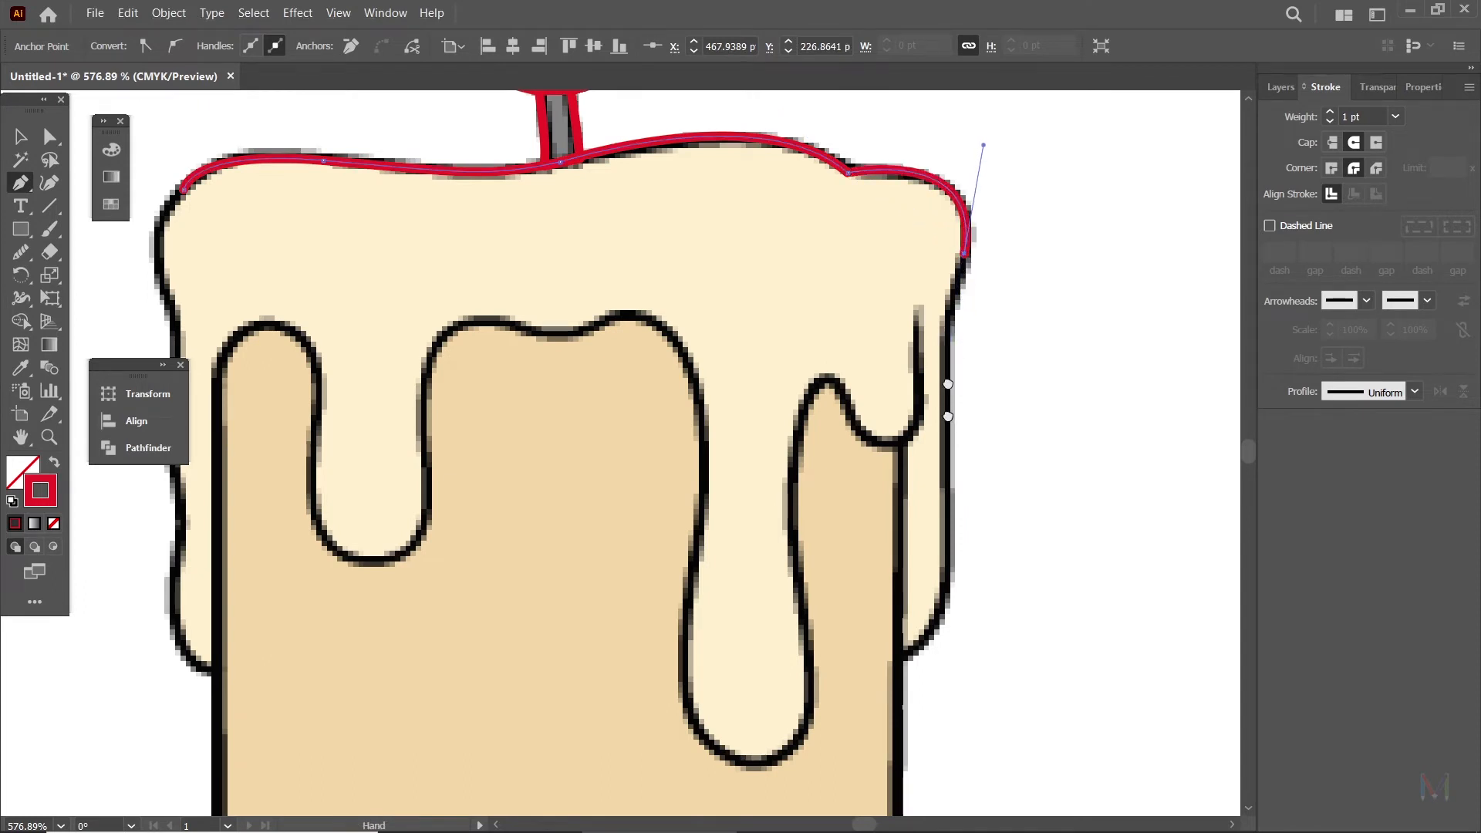
Continue the Pen path down the melted wax's right edge and around the drip's tip to the candle body.
scroll(951, 339, "down", 2)
left_click_drag(947, 332, 949, 416)
left_click(947, 332, "alt")
scroll(952, 429, "down", 2)
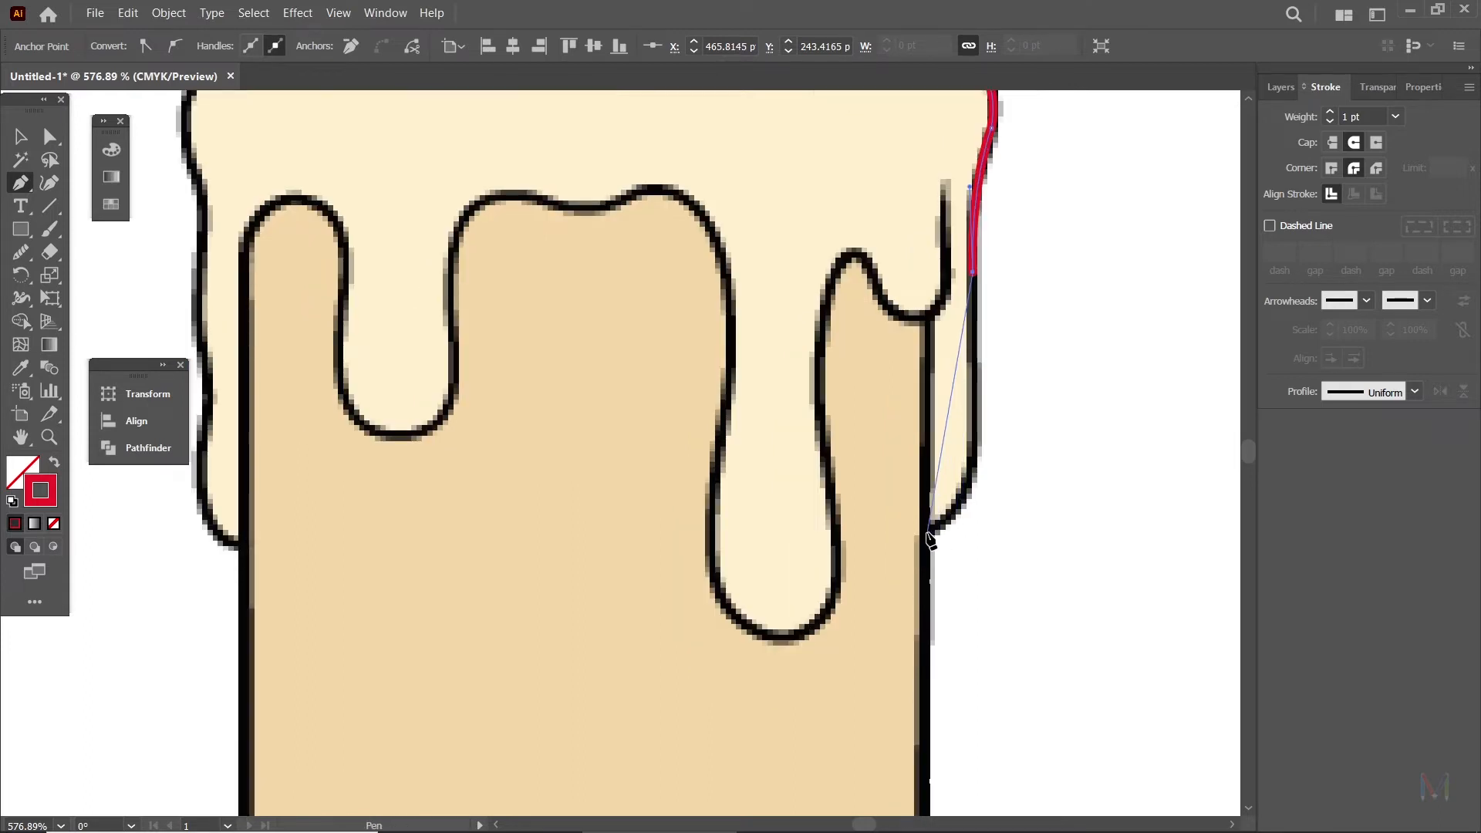
mouse_move(927, 533)
left_mouse_down()
mouse_move(874, 593)
mouse_move(846, 551)
left_mouse_up()
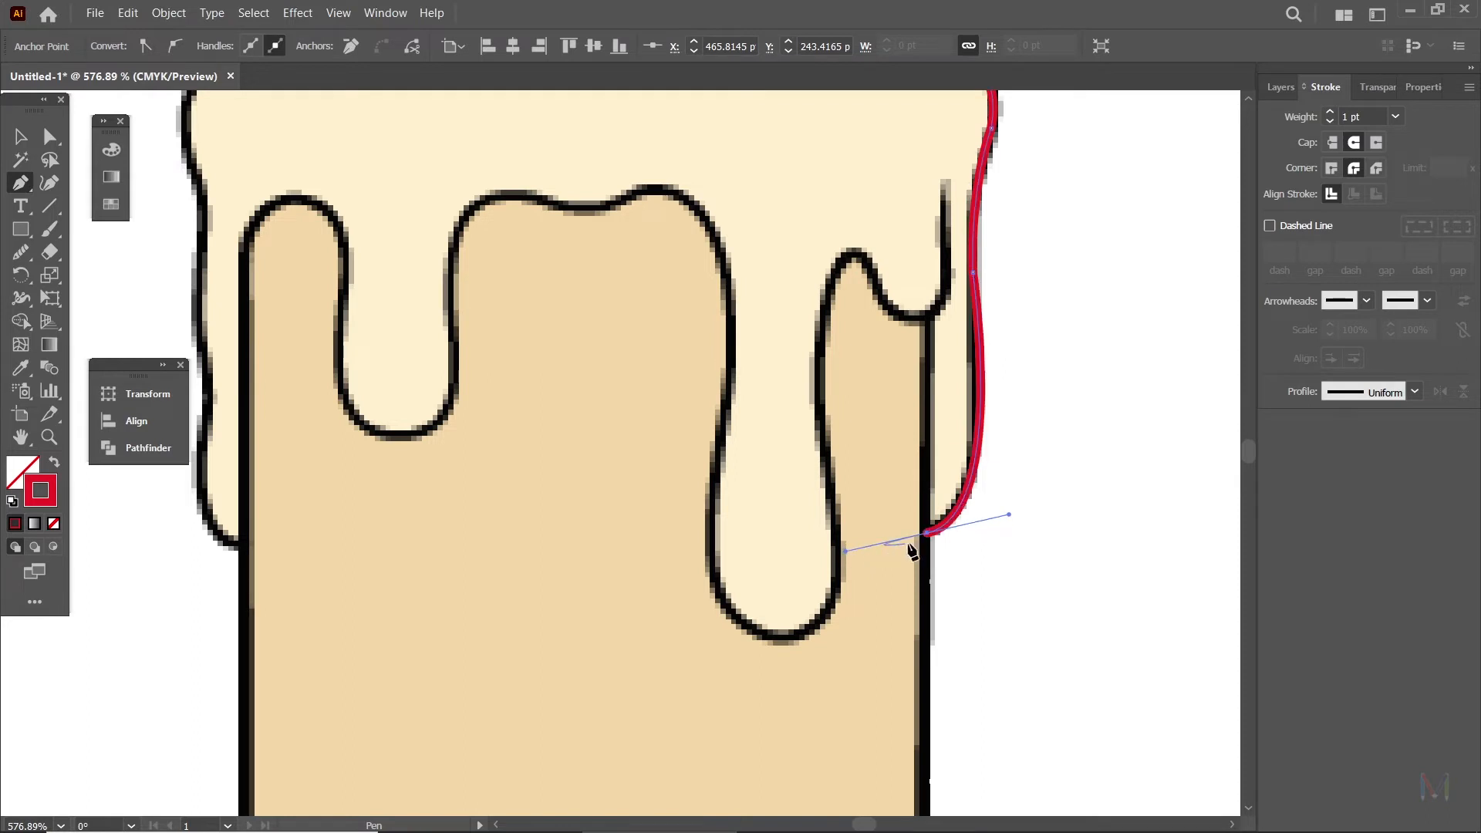
left_click(928, 533, "alt")
Trace the candle body's right side from the wax drip down to just above the flared base.
scroll(895, 463, "up", 5)
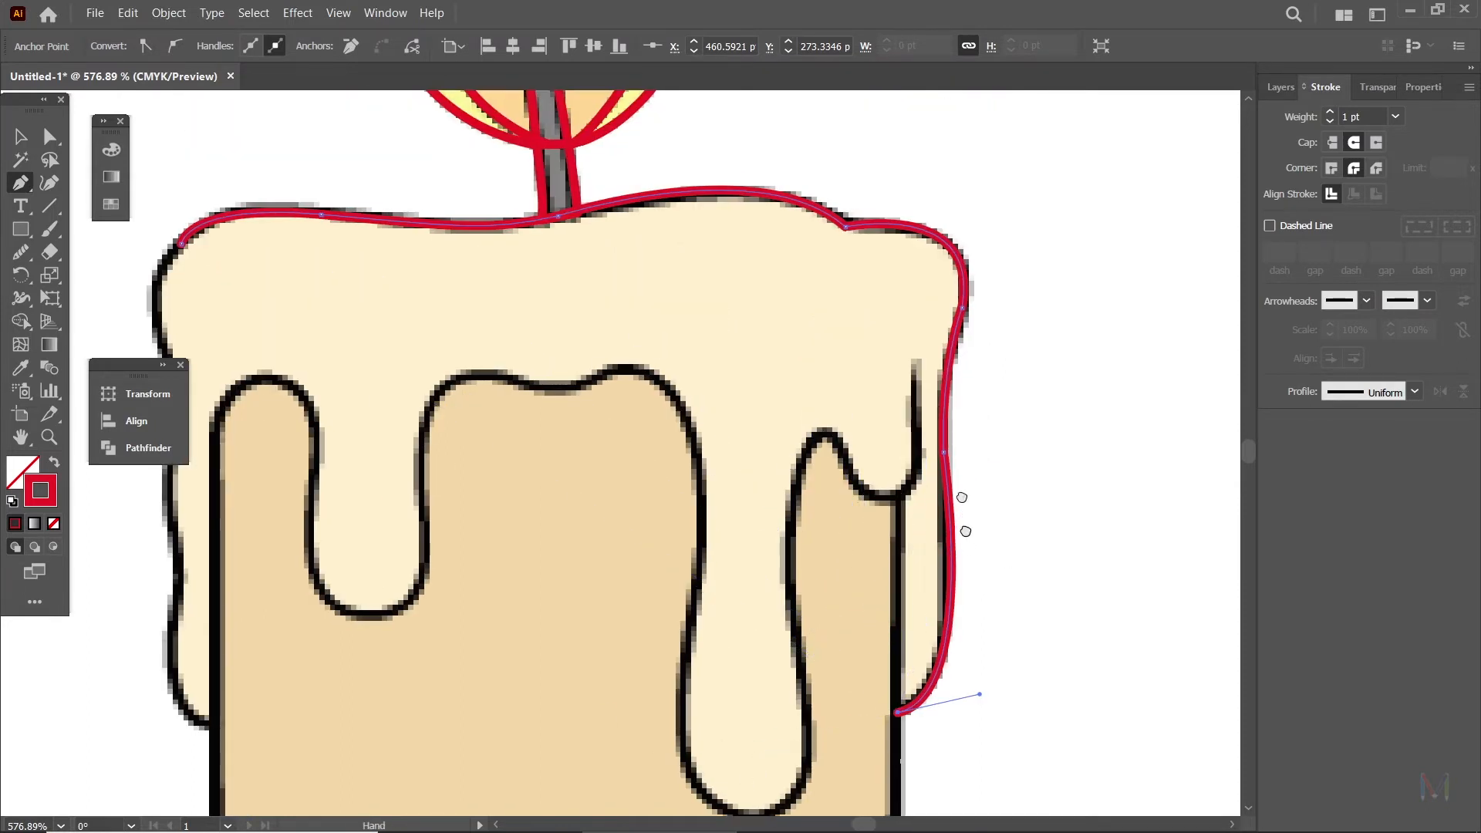
scroll(956, 563, "down", 5)
scroll(944, 604, "down", 7)
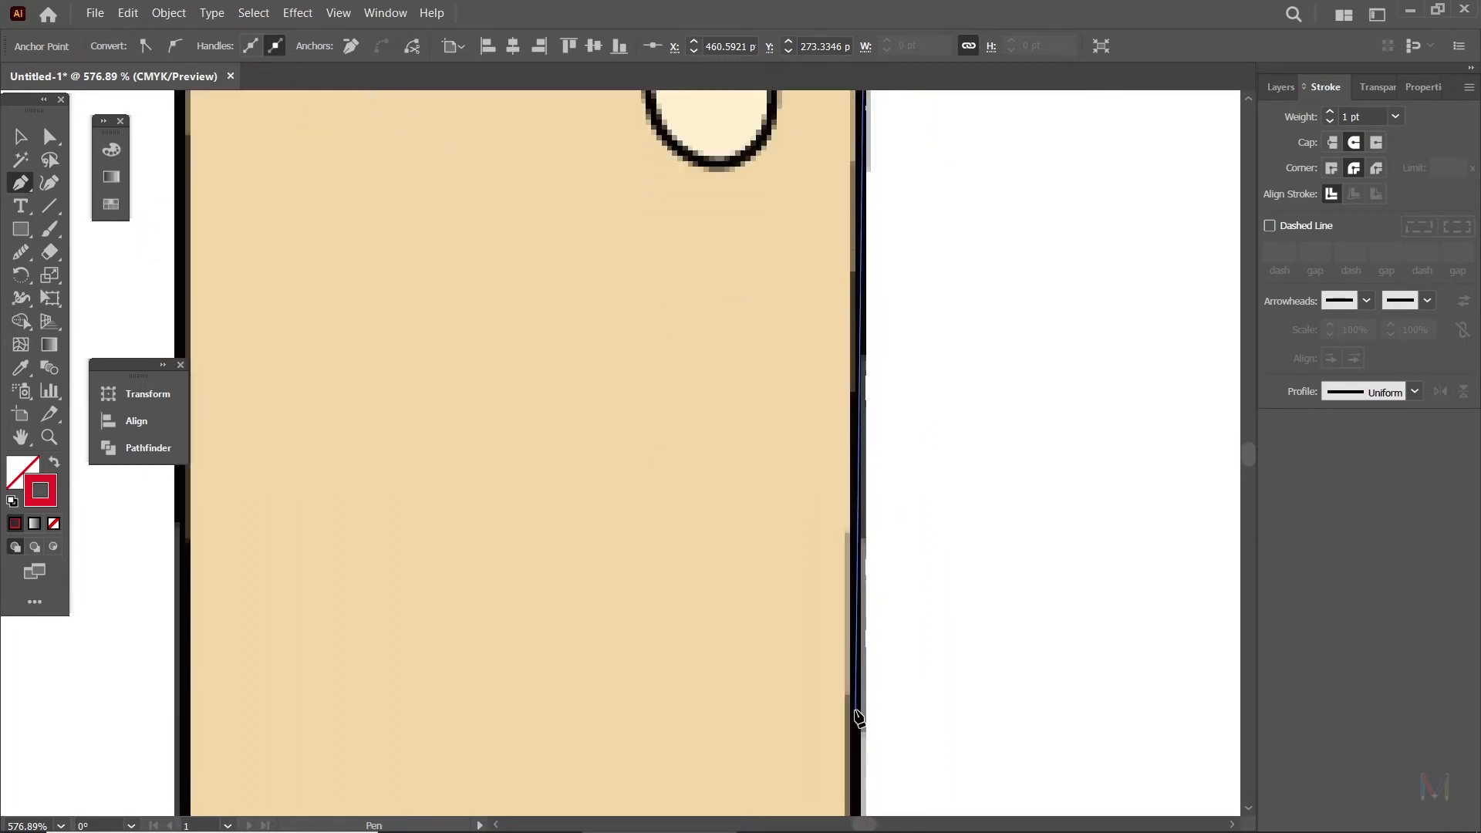
key("ctrl+minus")
left_click_drag(794, 629, 876, 390)
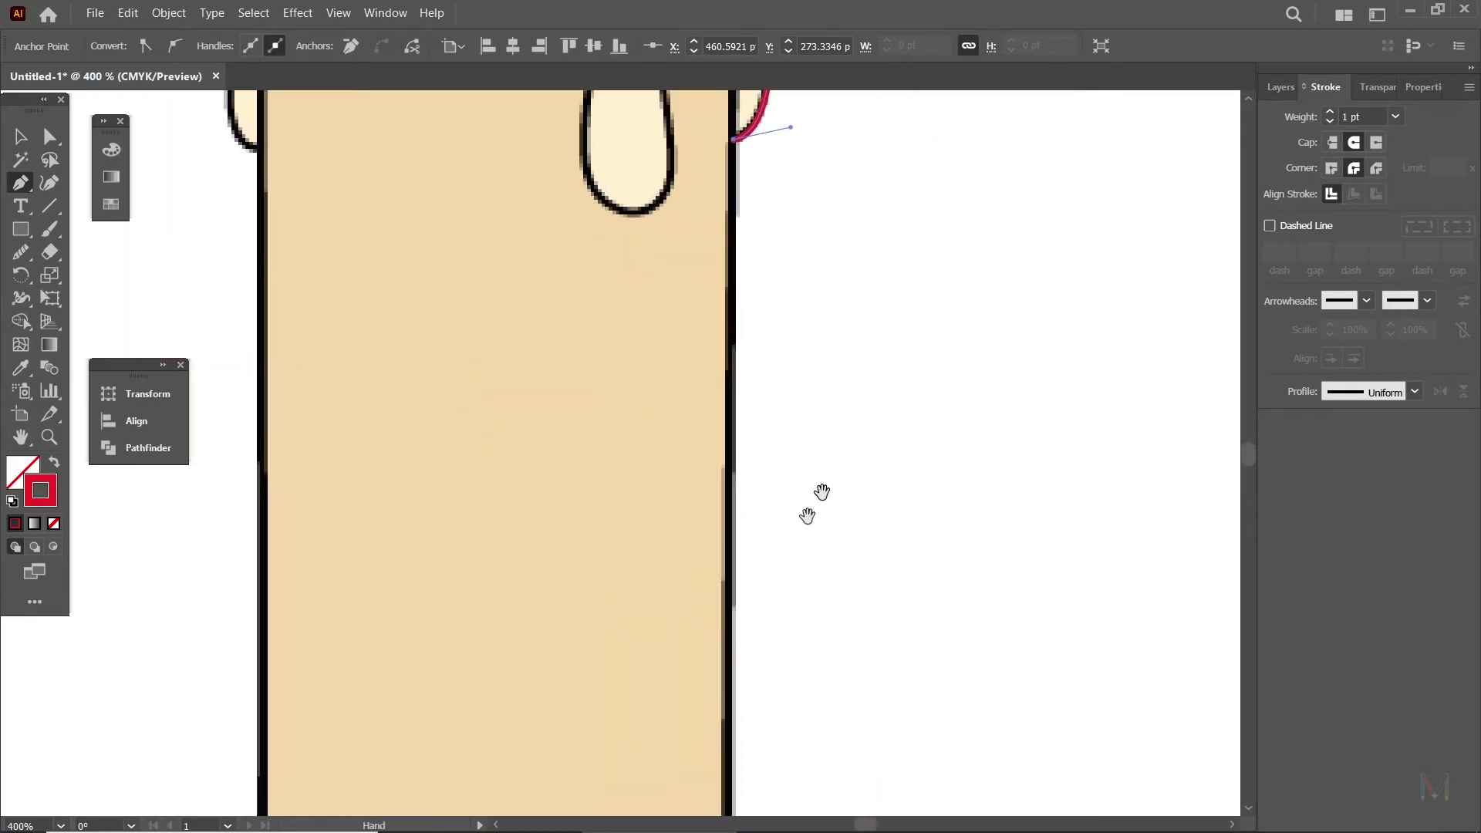
left_click(732, 698)
mouse_move(800, 695)
left_mouse_down()
mouse_move(856, 578)
mouse_move(847, 499)
left_mouse_up()
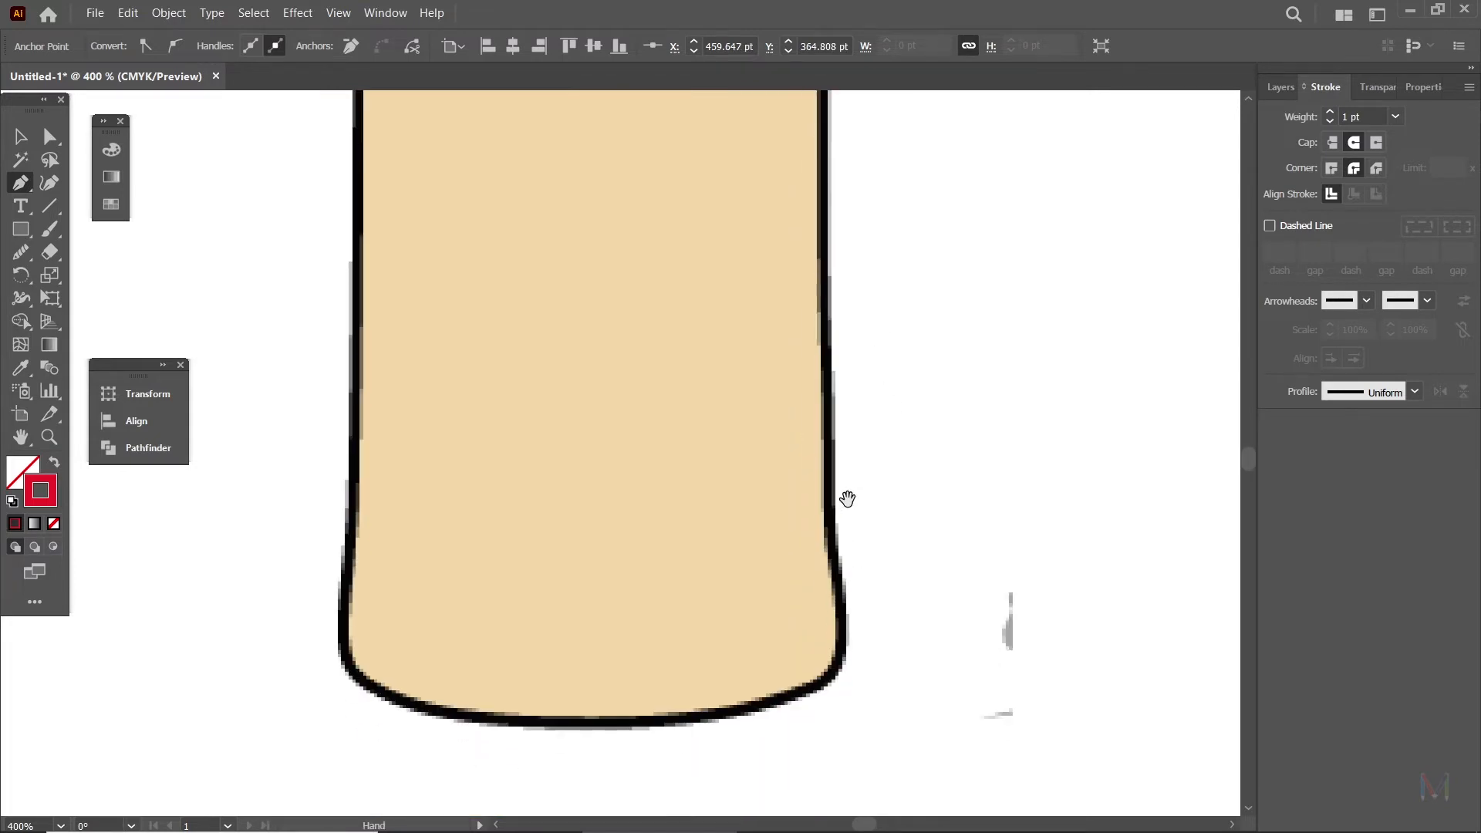
left_click(804, 602)
left_click_drag(858, 625, 822, 516)
left_click(775, 540)
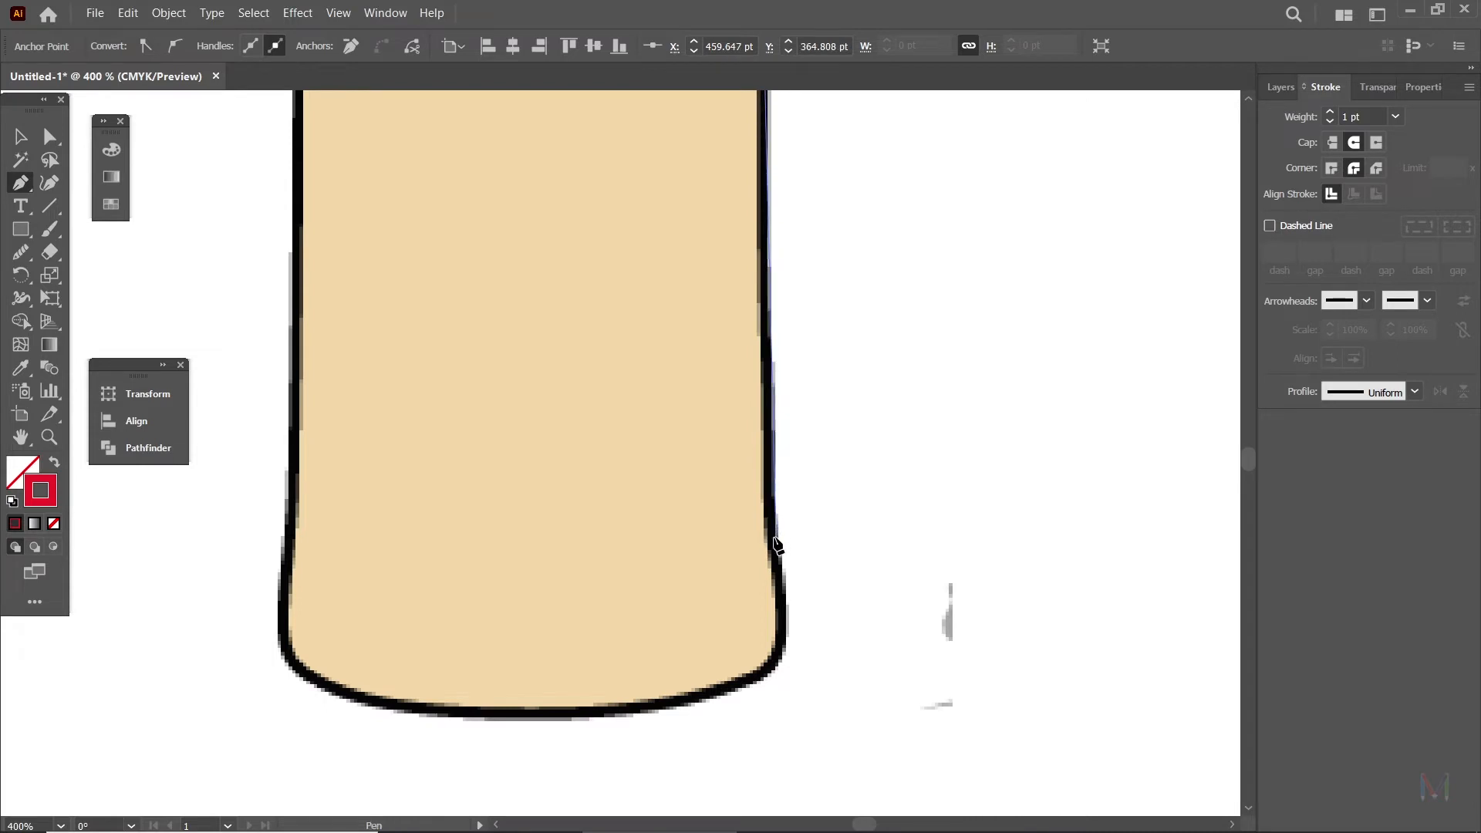
left_click(773, 463)
Trace the flared base's rounded right corner and continue the path to the middle of the bottom edge.
left_click_drag(778, 563, 787, 629)
left_click_drag(760, 676, 728, 687)
scroll(846, 614, "left", 3)
scroll(846, 615, "down", 1)
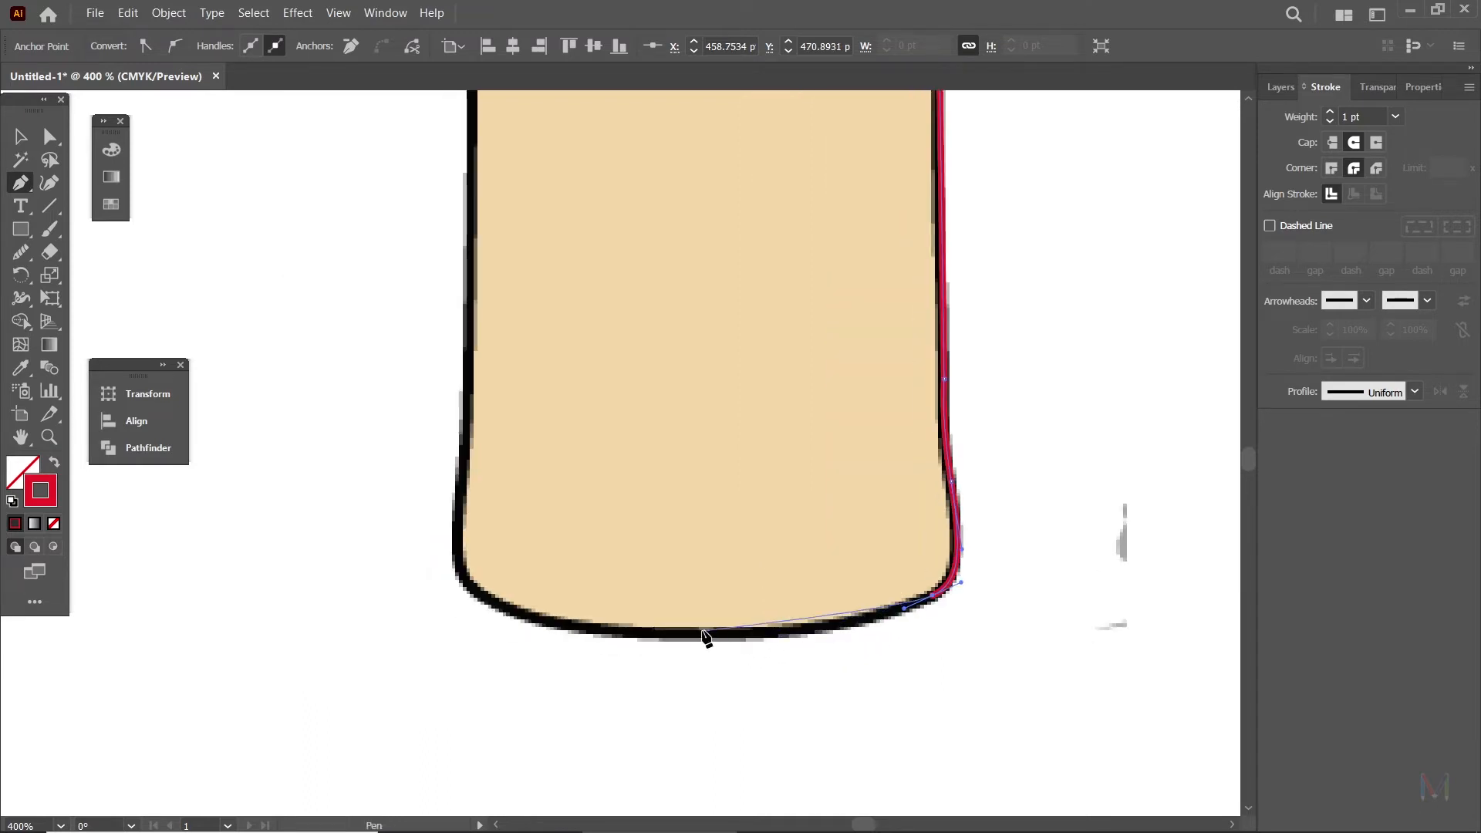
left_click_drag(712, 632, 605, 634)
Trace the left half of the candle's bottom edge and curve the path around the lower left corner.
scroll(679, 626, "up", 1)
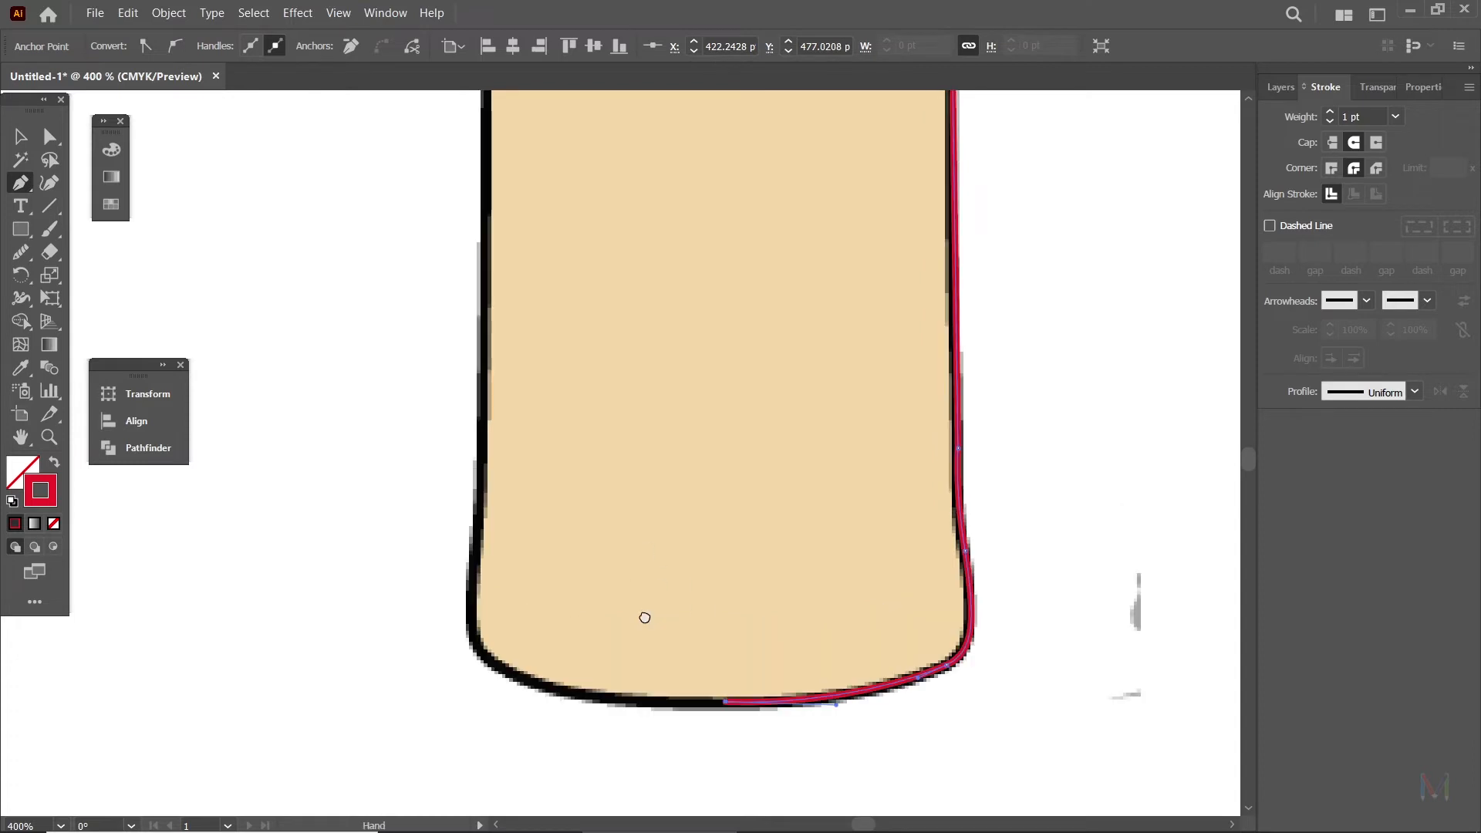
left_click_drag(590, 590, 545, 569)
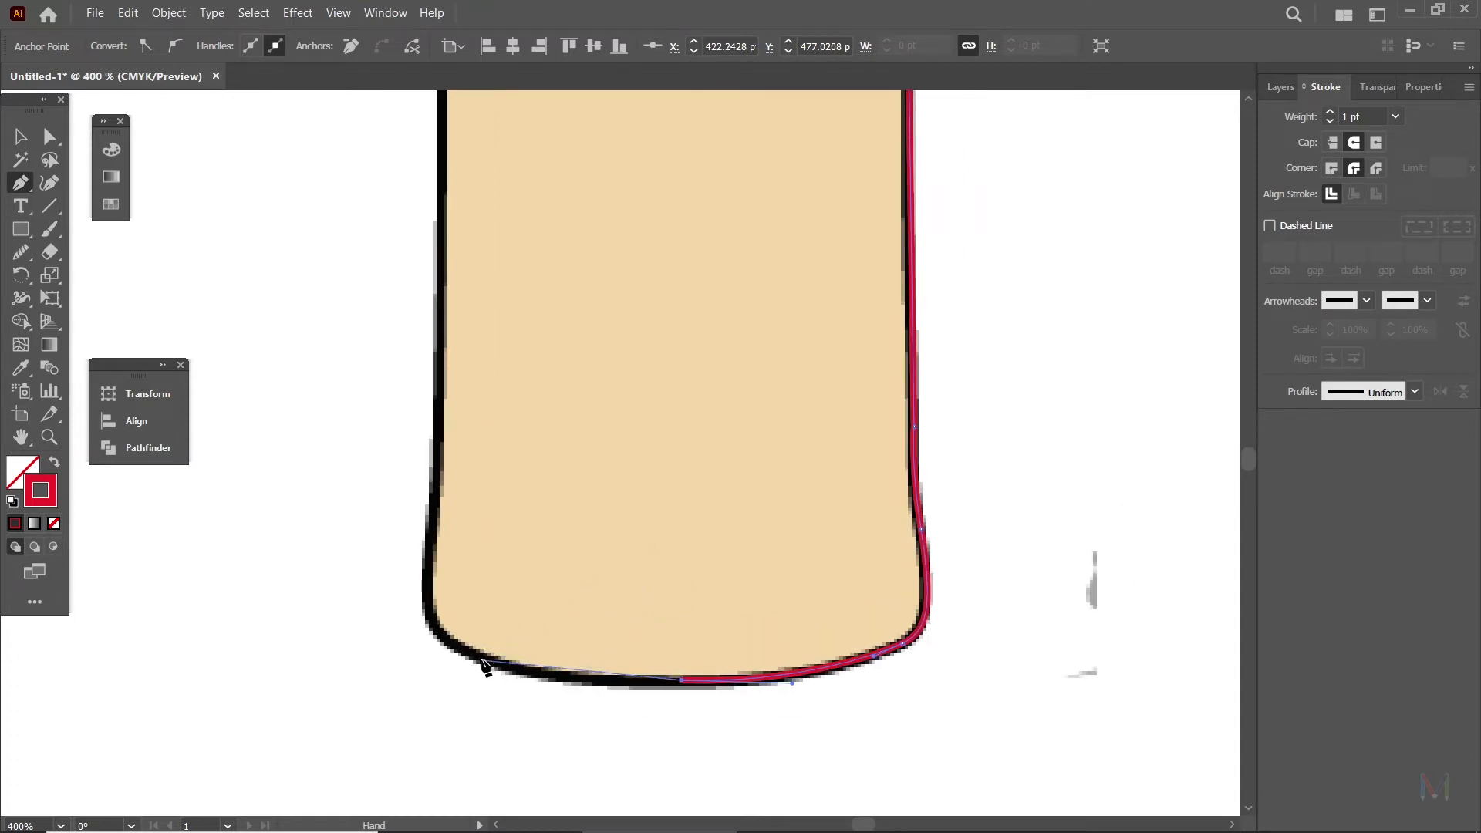
left_click_drag(479, 656, 381, 627)
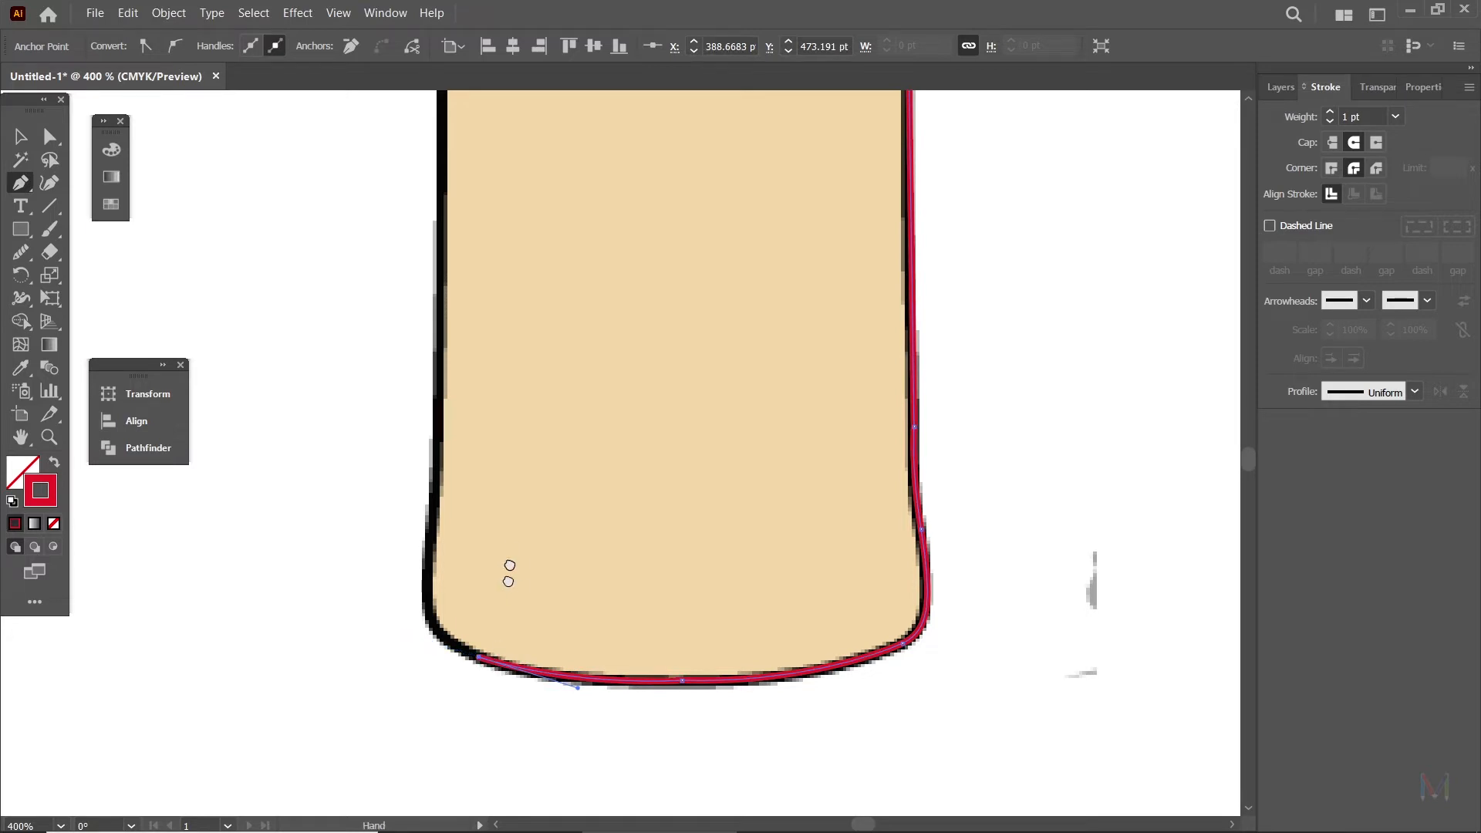
scroll(478, 609, "up", 1)
left_click(425, 640)
left_click_drag(421, 596, 426, 588)
left_click(424, 639)
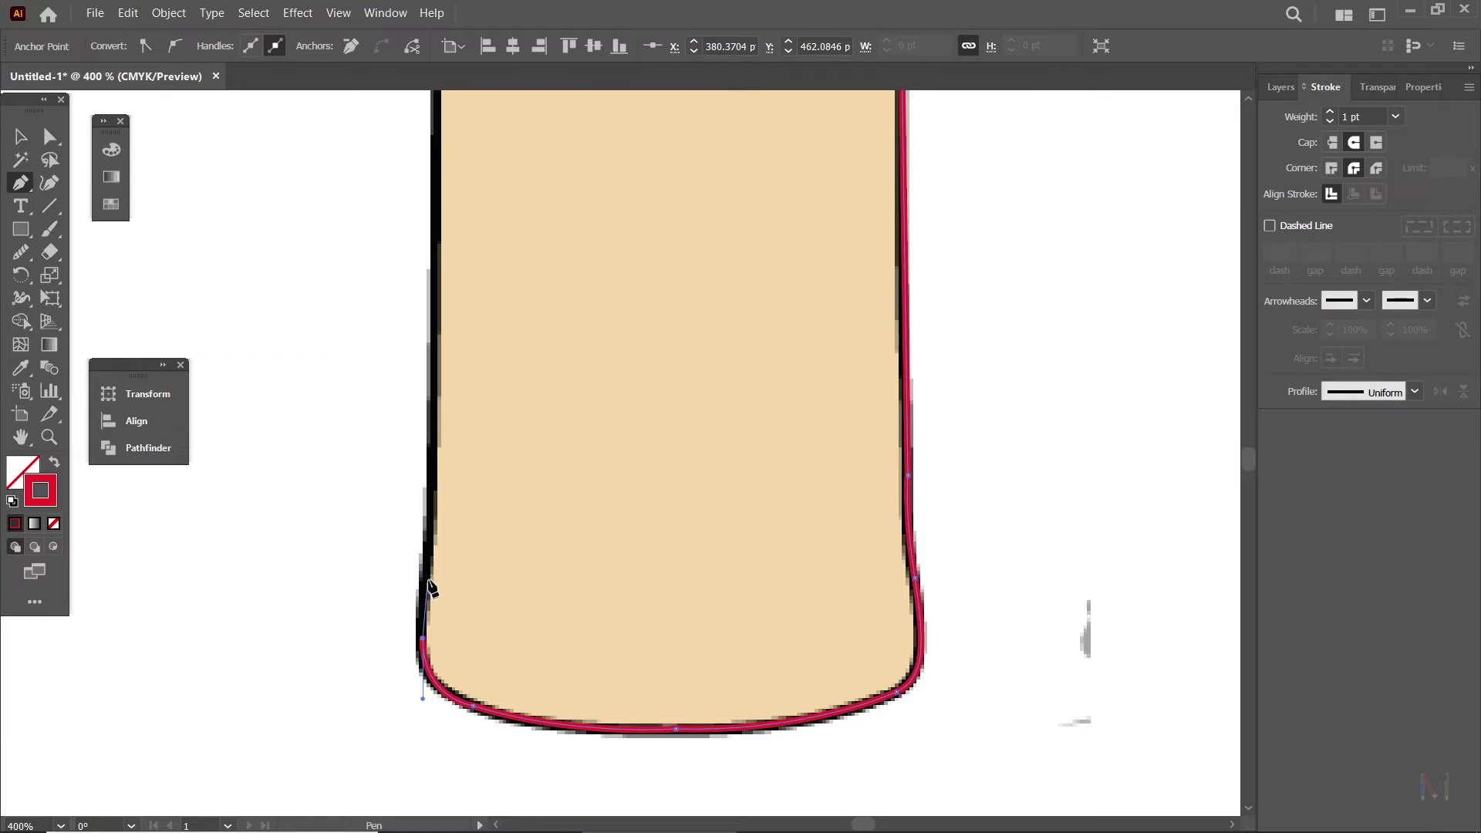
Trace the candle body's left side up to the end of the left wax drip, finishing with a corner point there.
left_click_drag(432, 515, 430, 490)
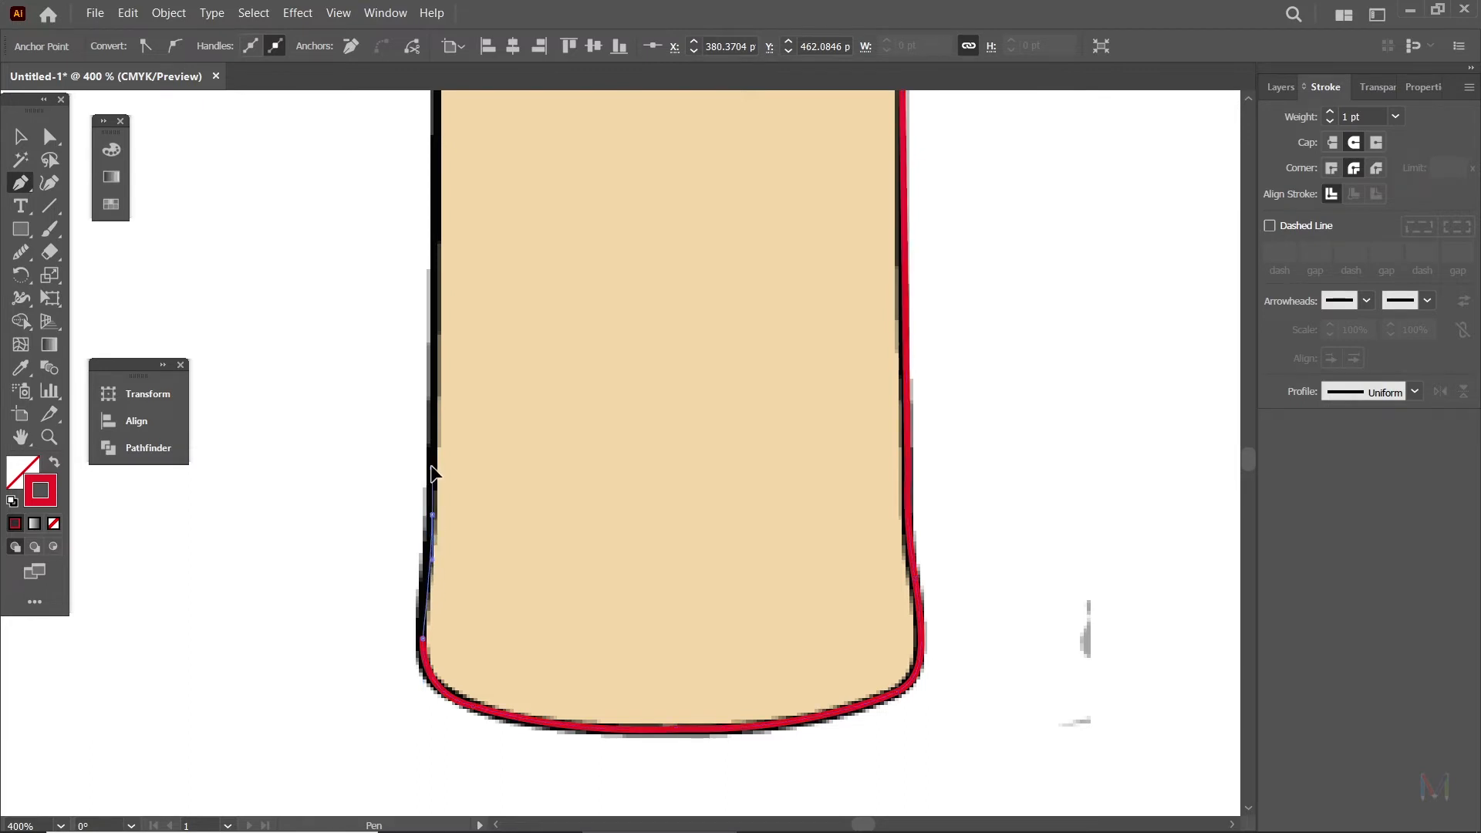
scroll(519, 473, "up", 3)
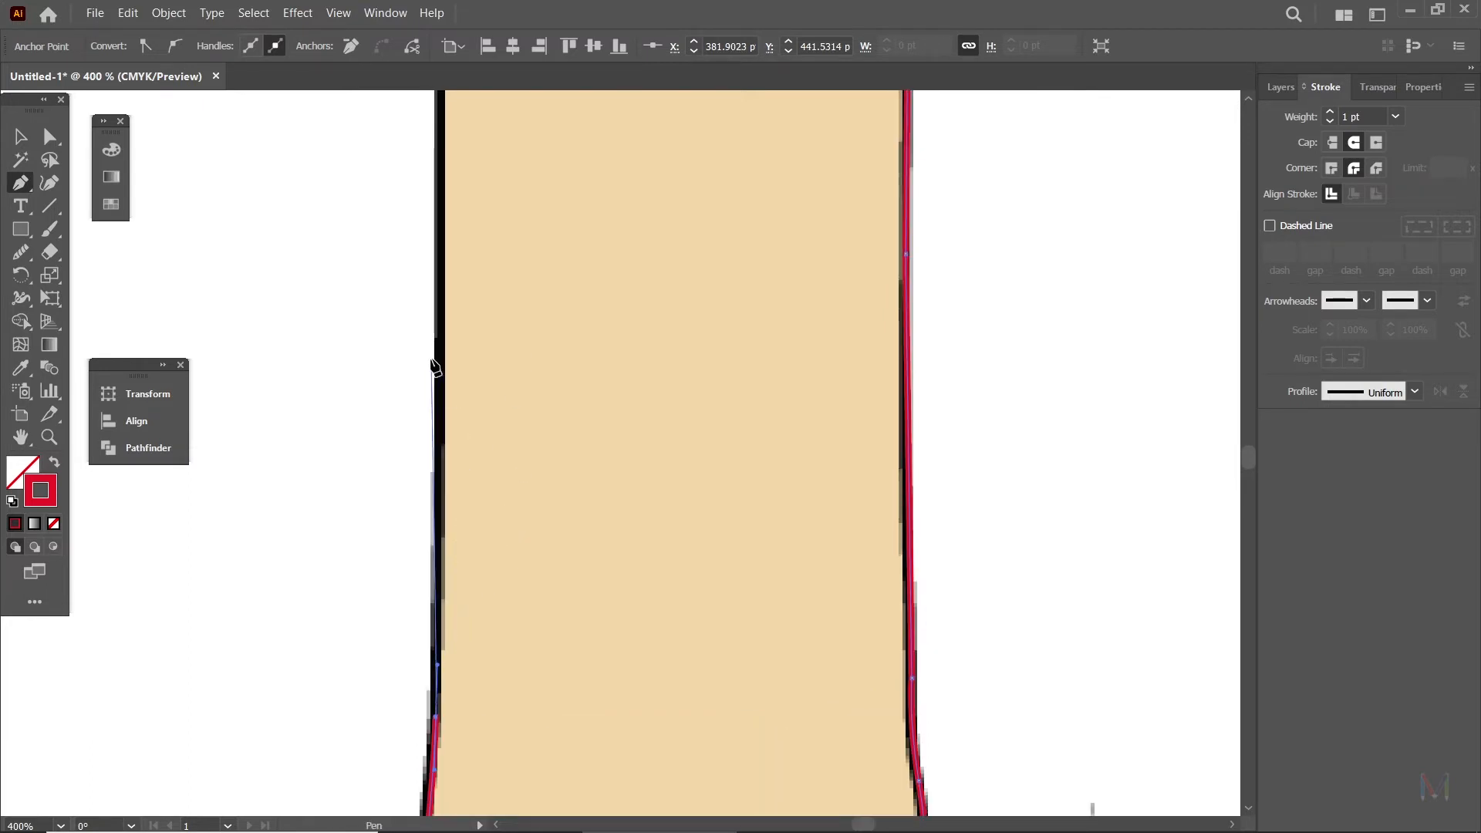
left_click_drag(441, 355, 440, 242)
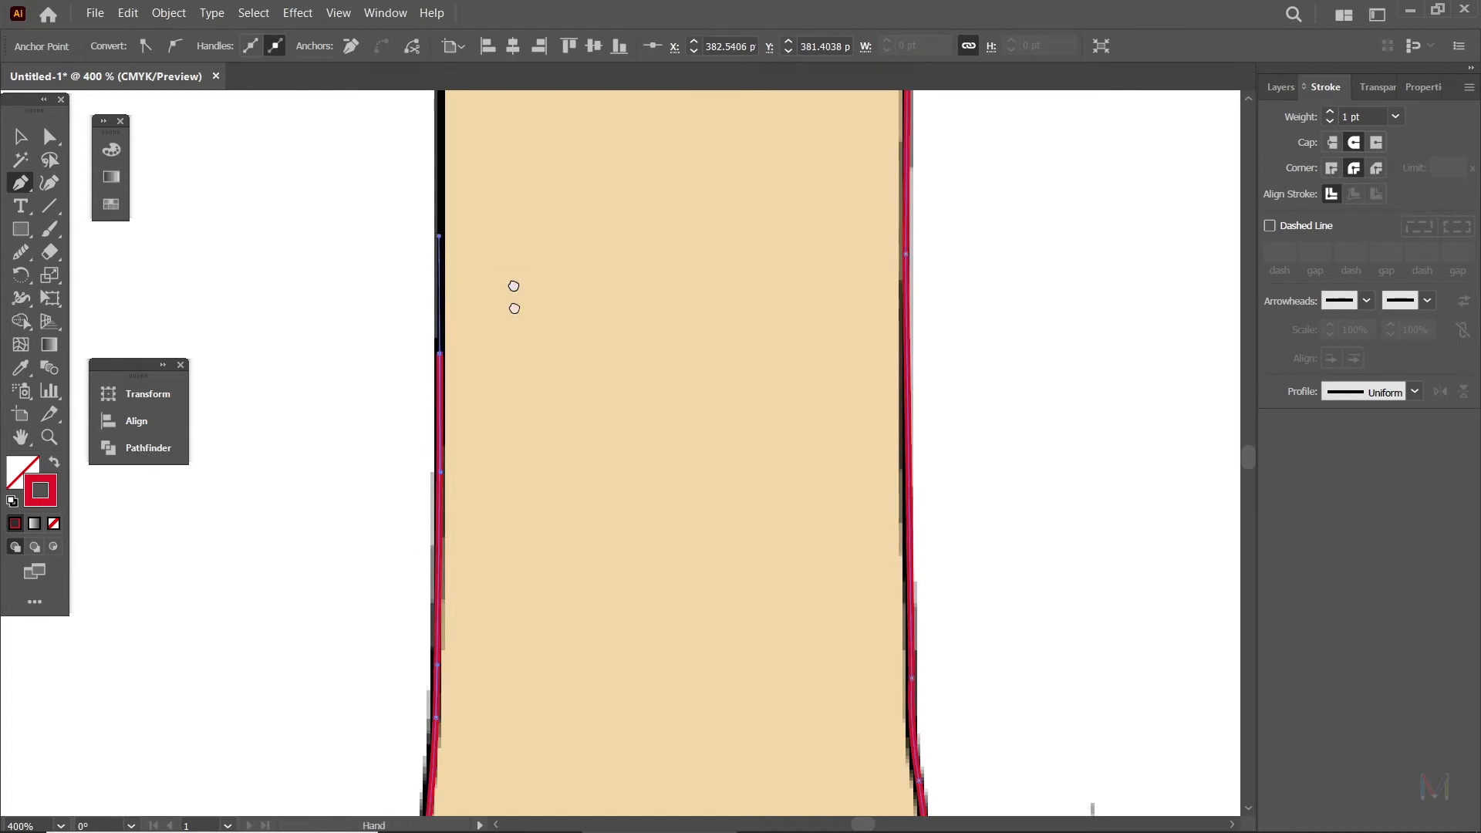
scroll(501, 455, "up", 3)
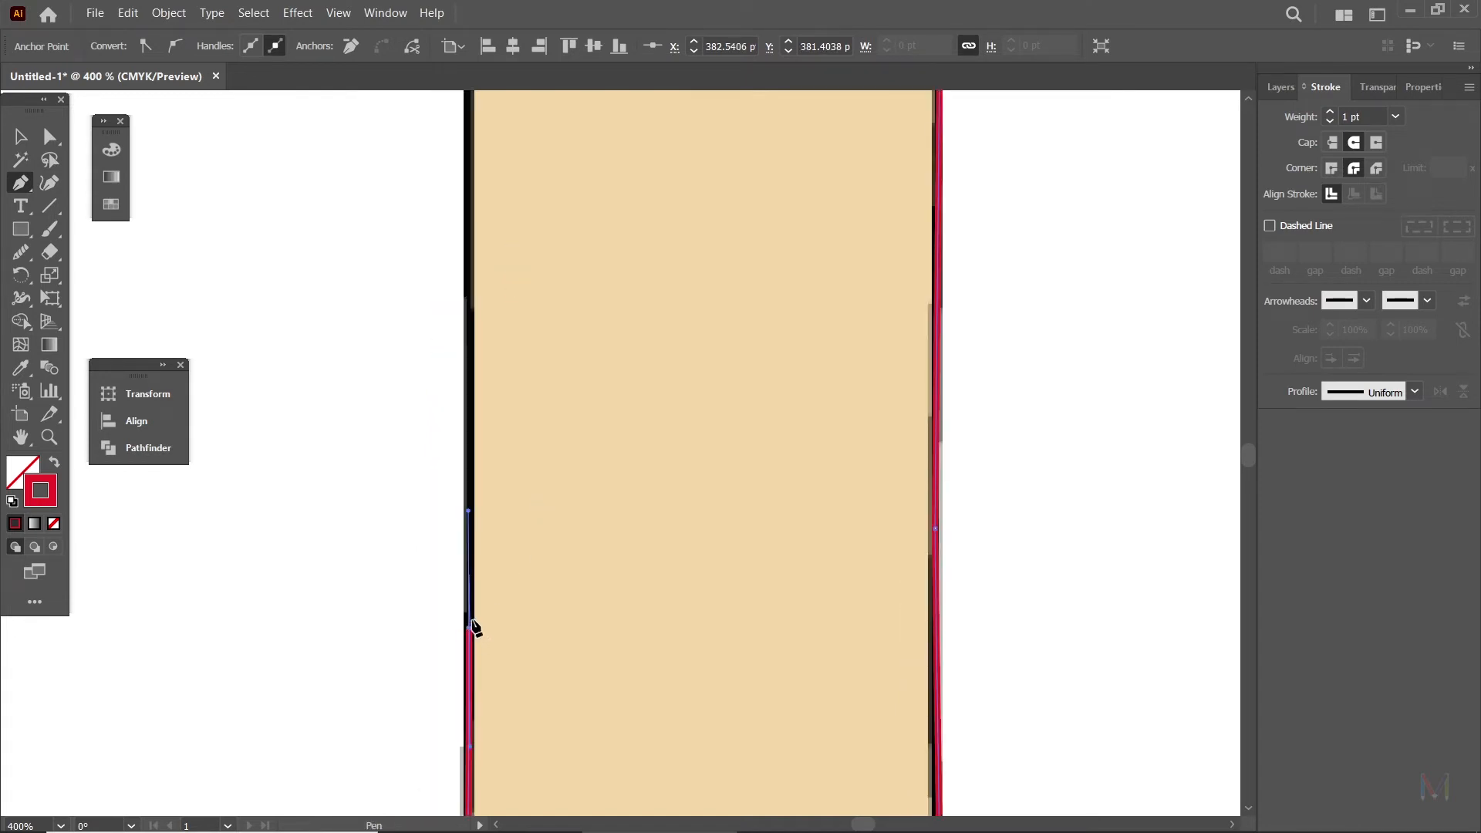
scroll(554, 332, "up", 3)
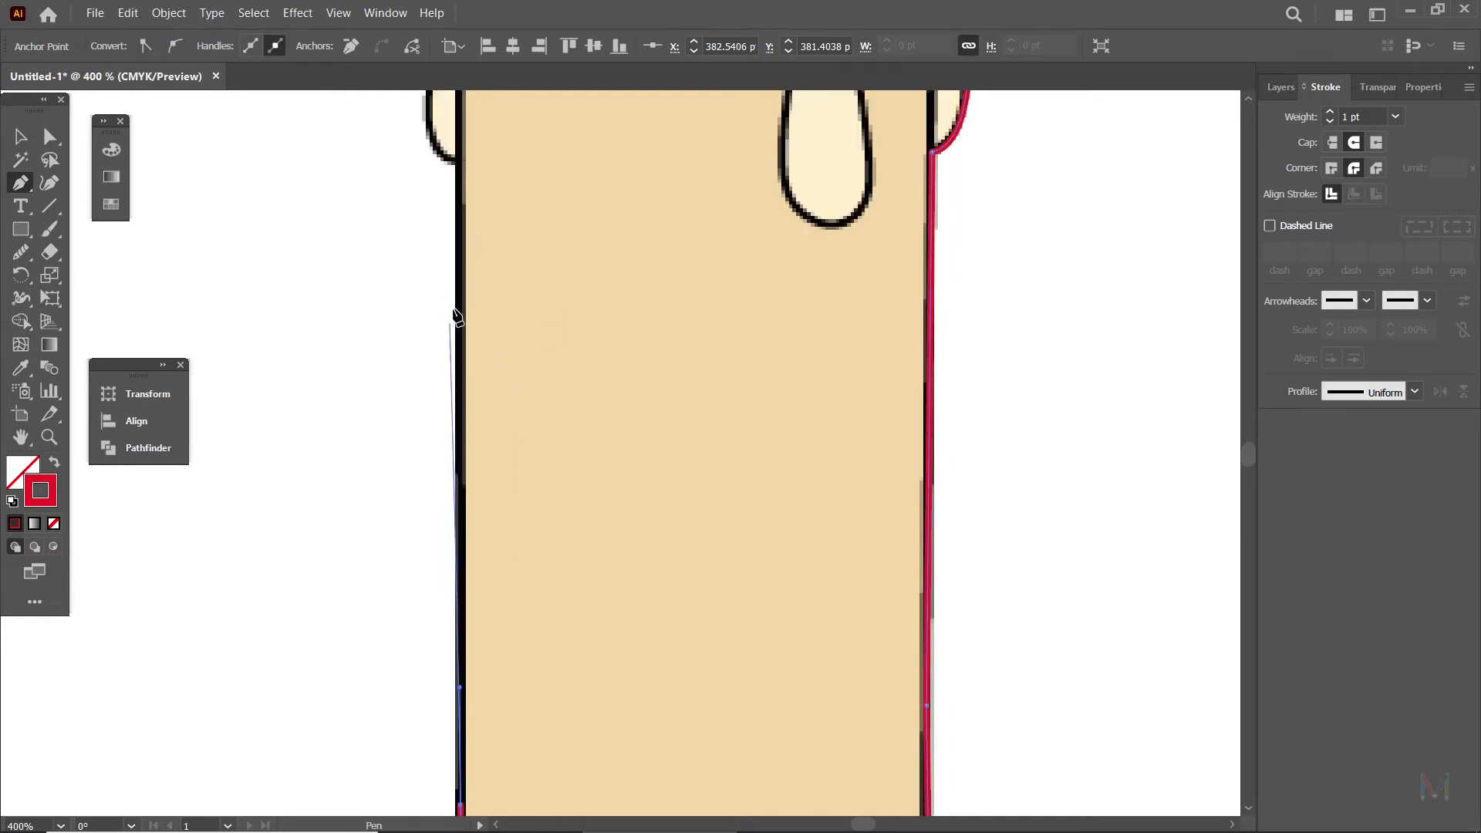
mouse_move(461, 278)
left_mouse_down()
mouse_move(455, 203)
mouse_move(479, 192)
mouse_move(461, 154)
left_mouse_up()
left_click_drag(539, 202, 528, 430)
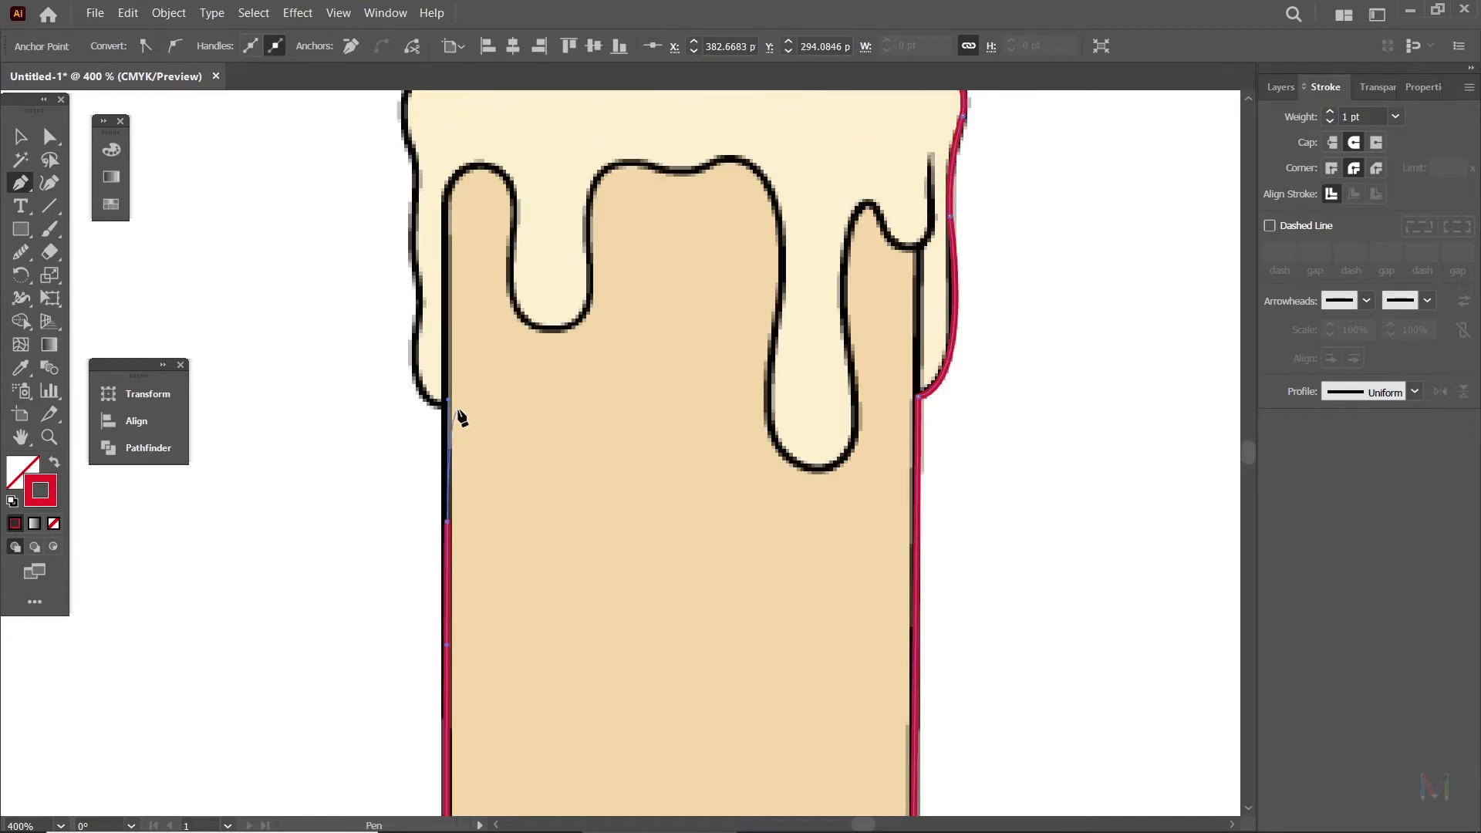
left_click(446, 399)
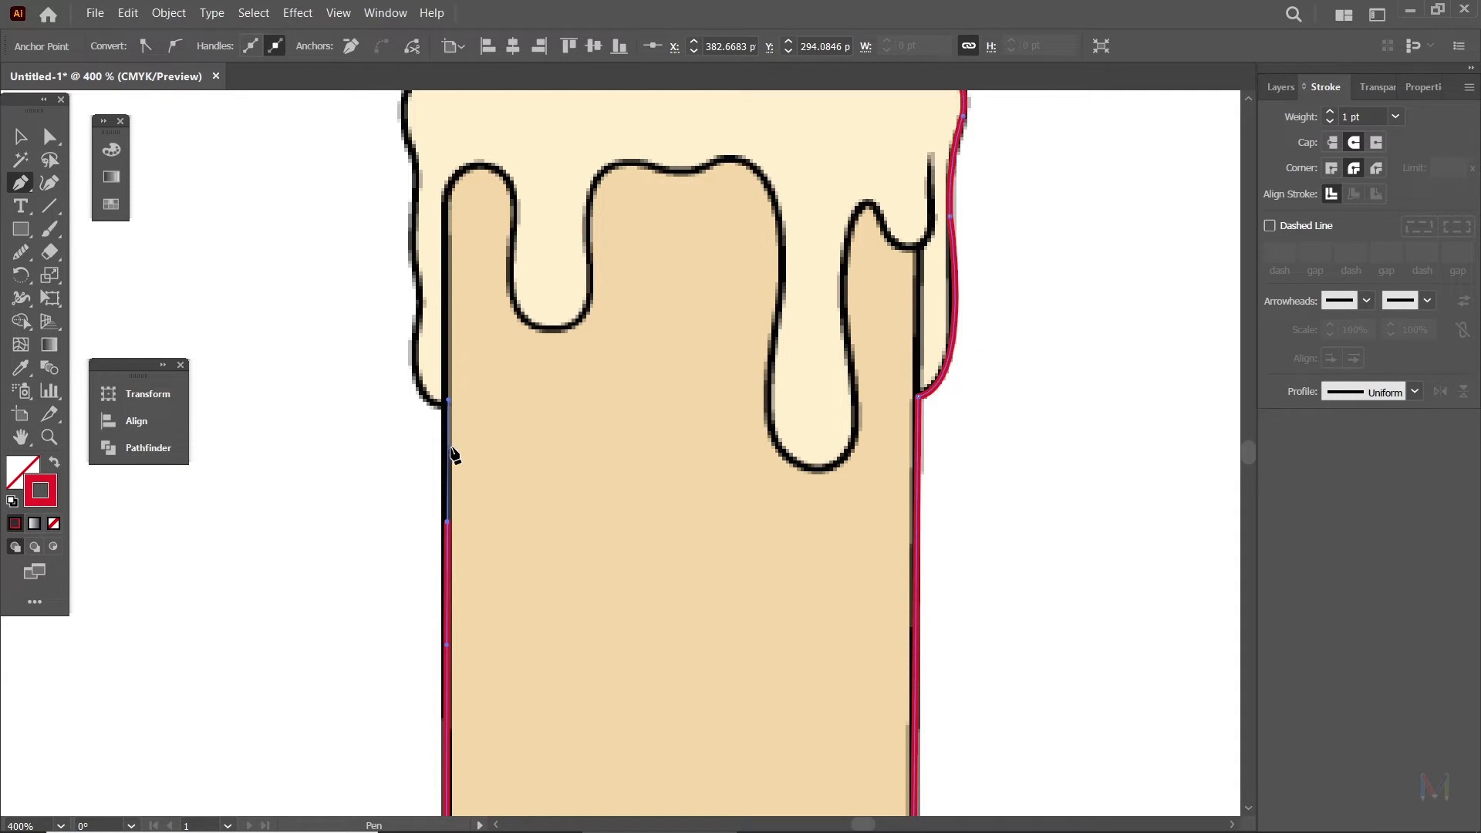
left_click(448, 524)
left_click(447, 405)
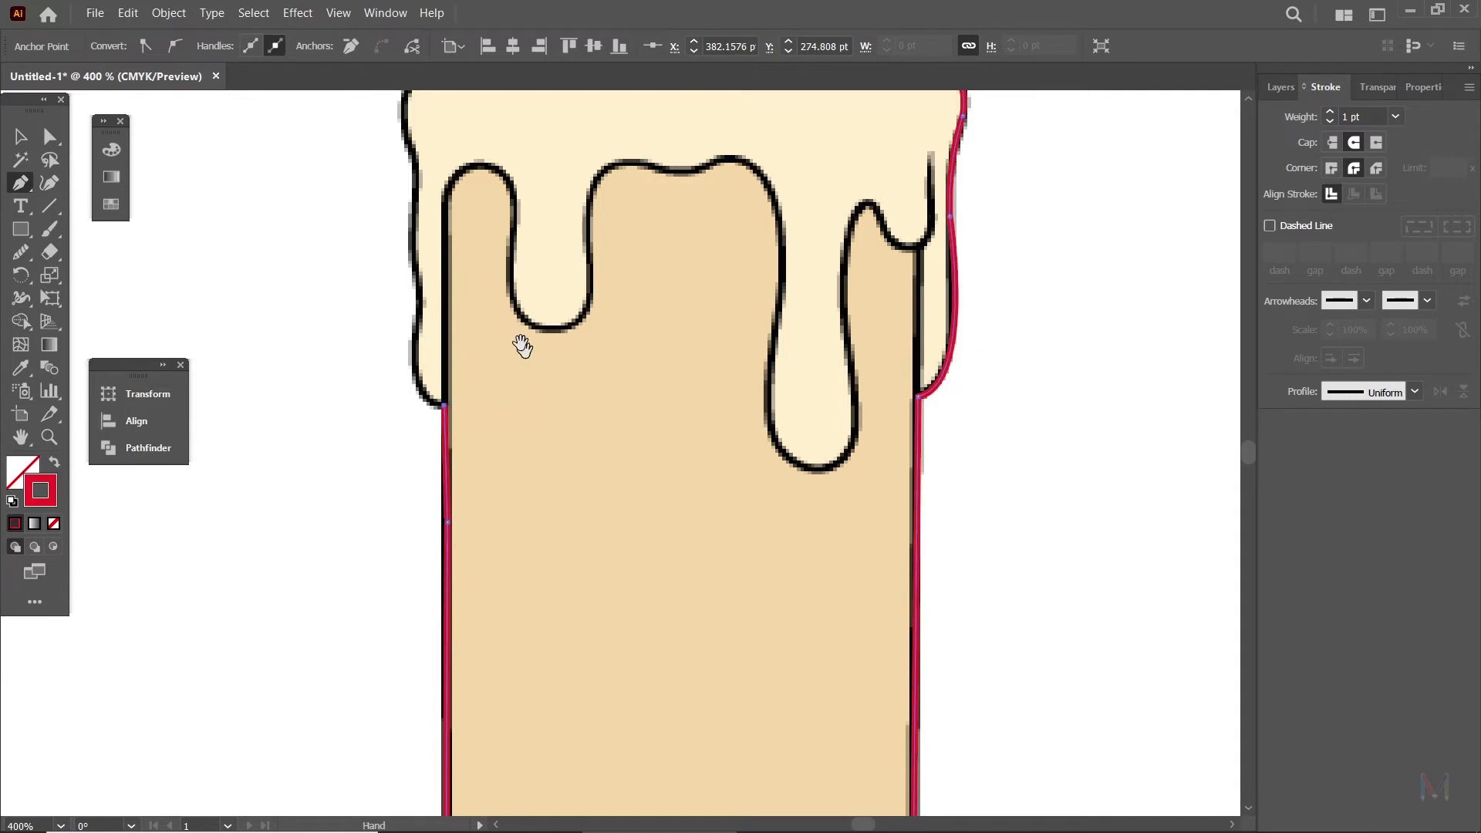
Trace the left wax drip around its rounded tip and up the lower part of its outer edge.
scroll(529, 380, "up", 3)
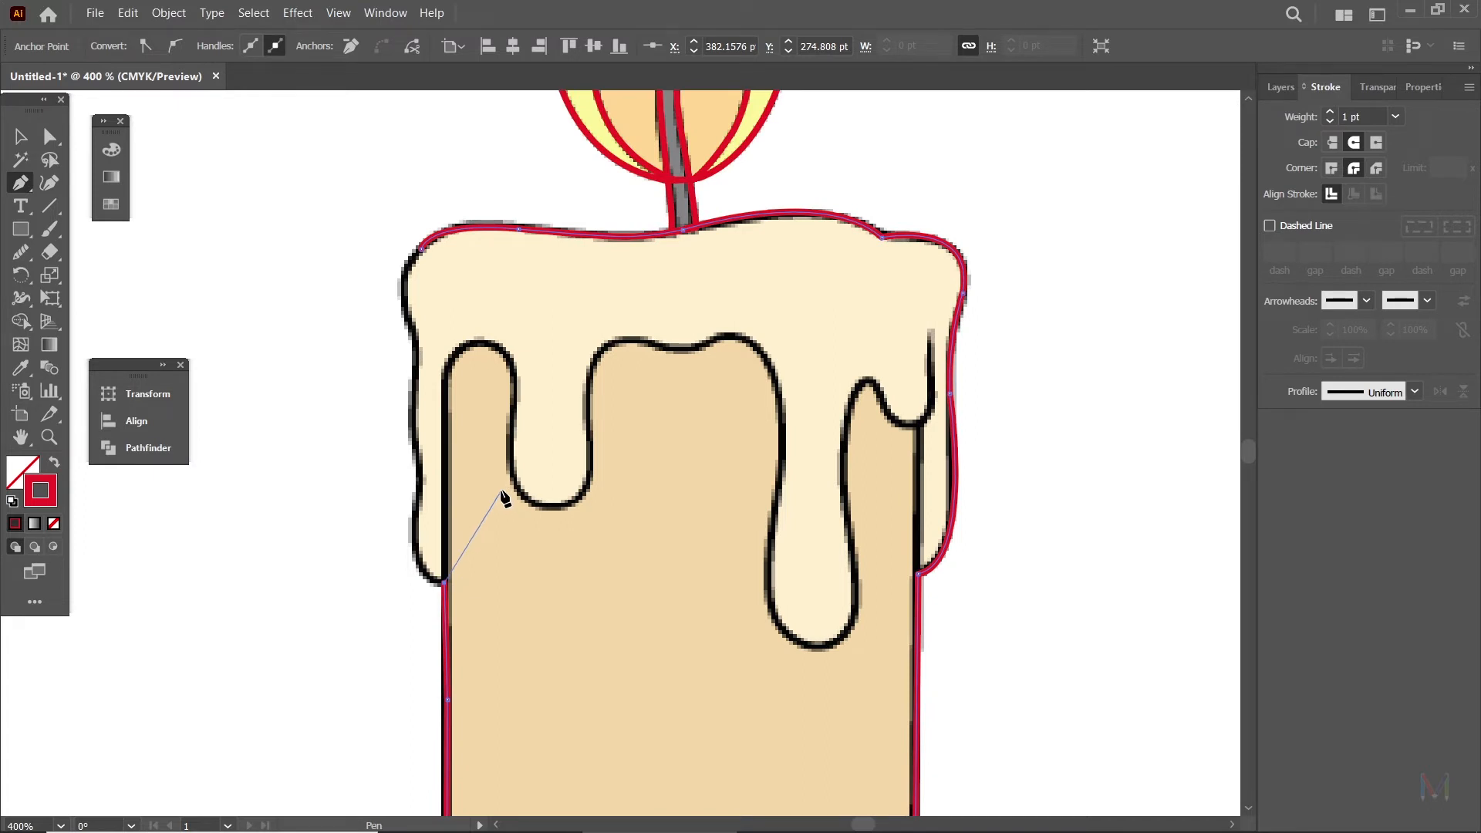
key("ctrl+equal")
left_click_drag(773, 373, 512, 588)
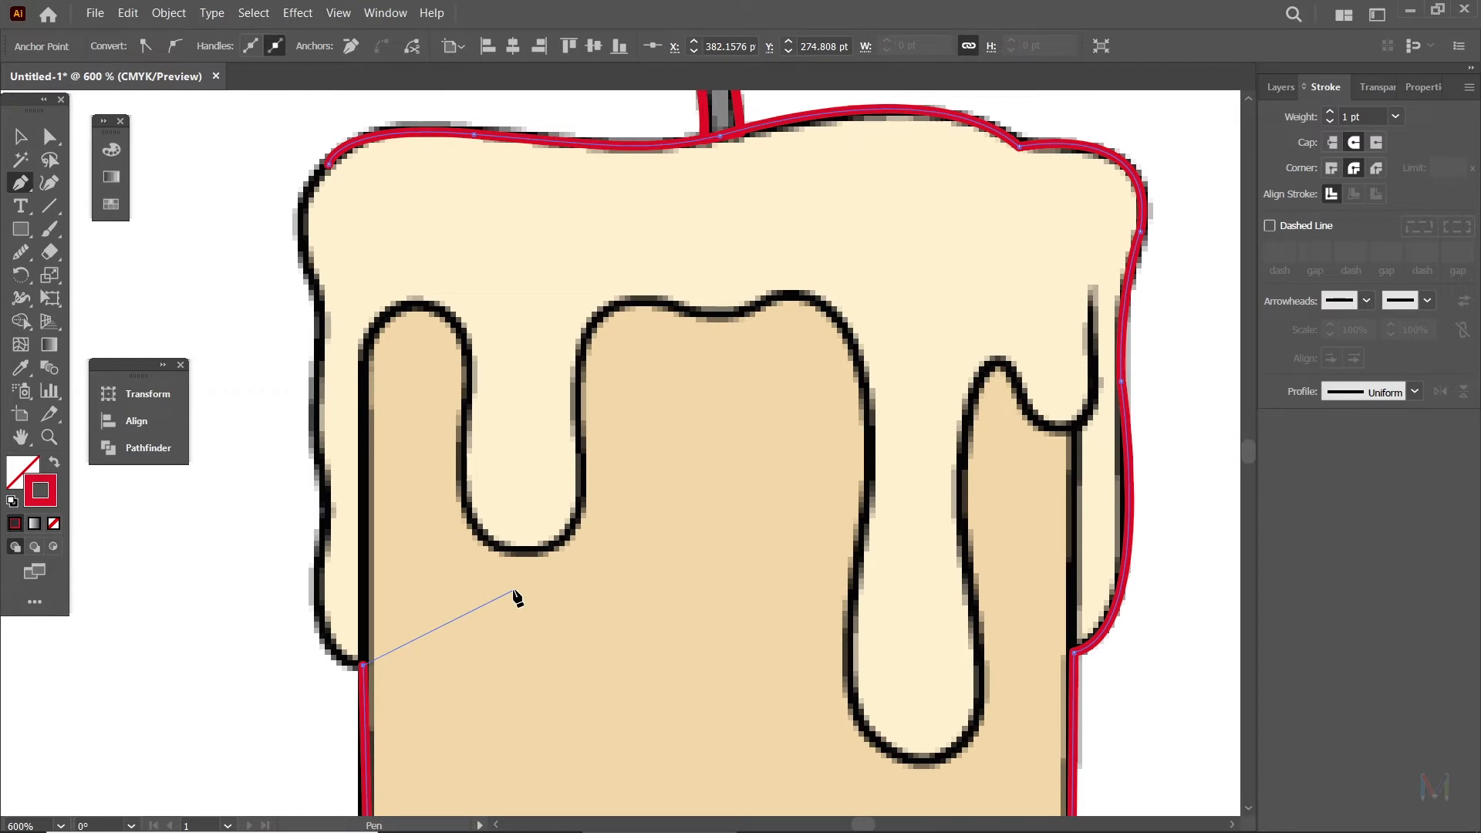
left_click_drag(318, 587, 325, 513)
left_click(319, 588)
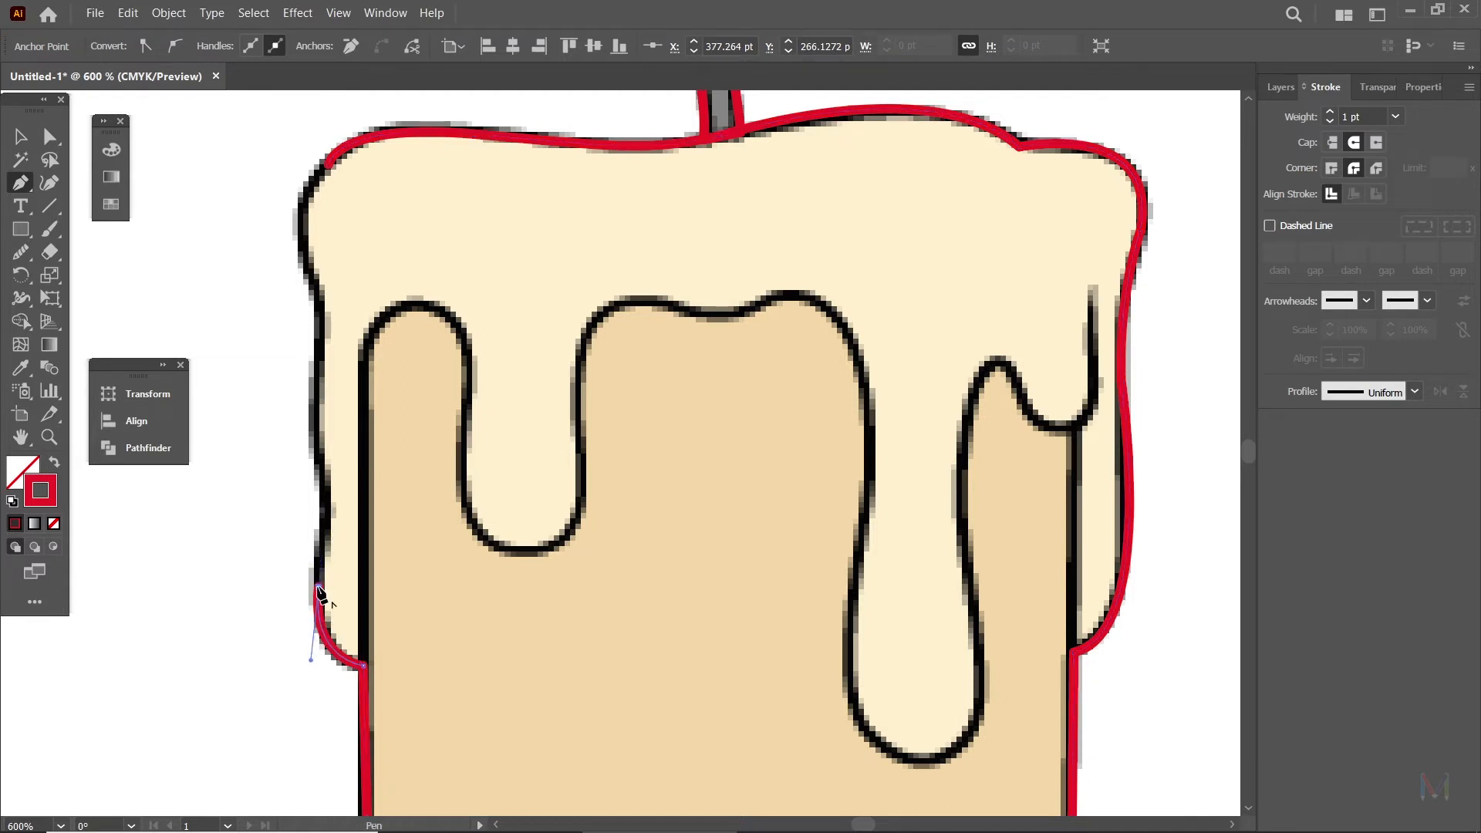
mouse_move(321, 477)
left_mouse_down()
mouse_move(321, 435)
mouse_move(322, 479)
left_mouse_up()
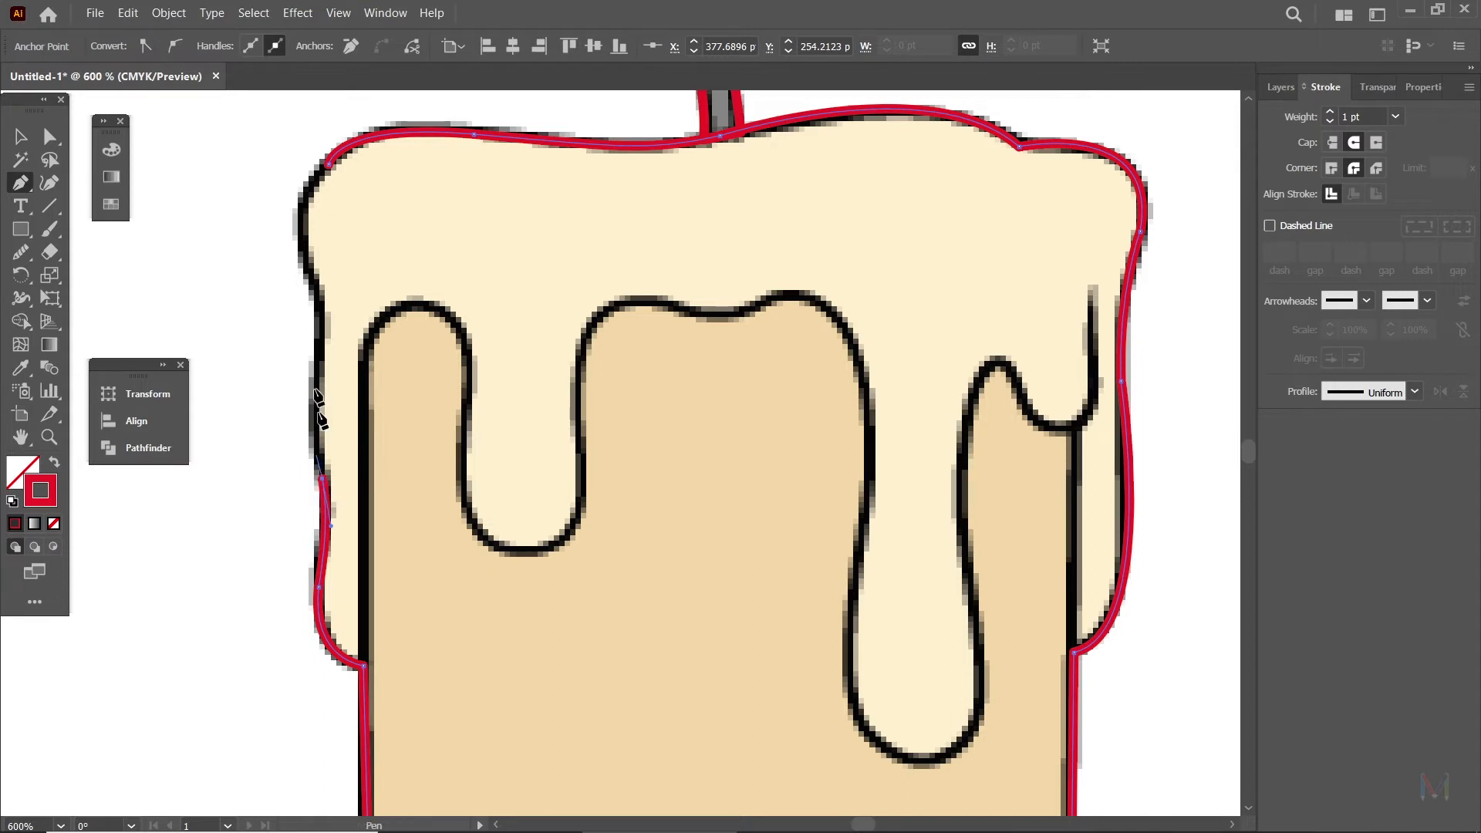
Trace the remaining left wax edge to the upper left corner, close the candle outline there and deselect it.
left_click_drag(320, 371, 301, 245)
mouse_move(328, 165)
left_mouse_down()
mouse_move(378, 129)
mouse_move(367, 121)
left_mouse_up()
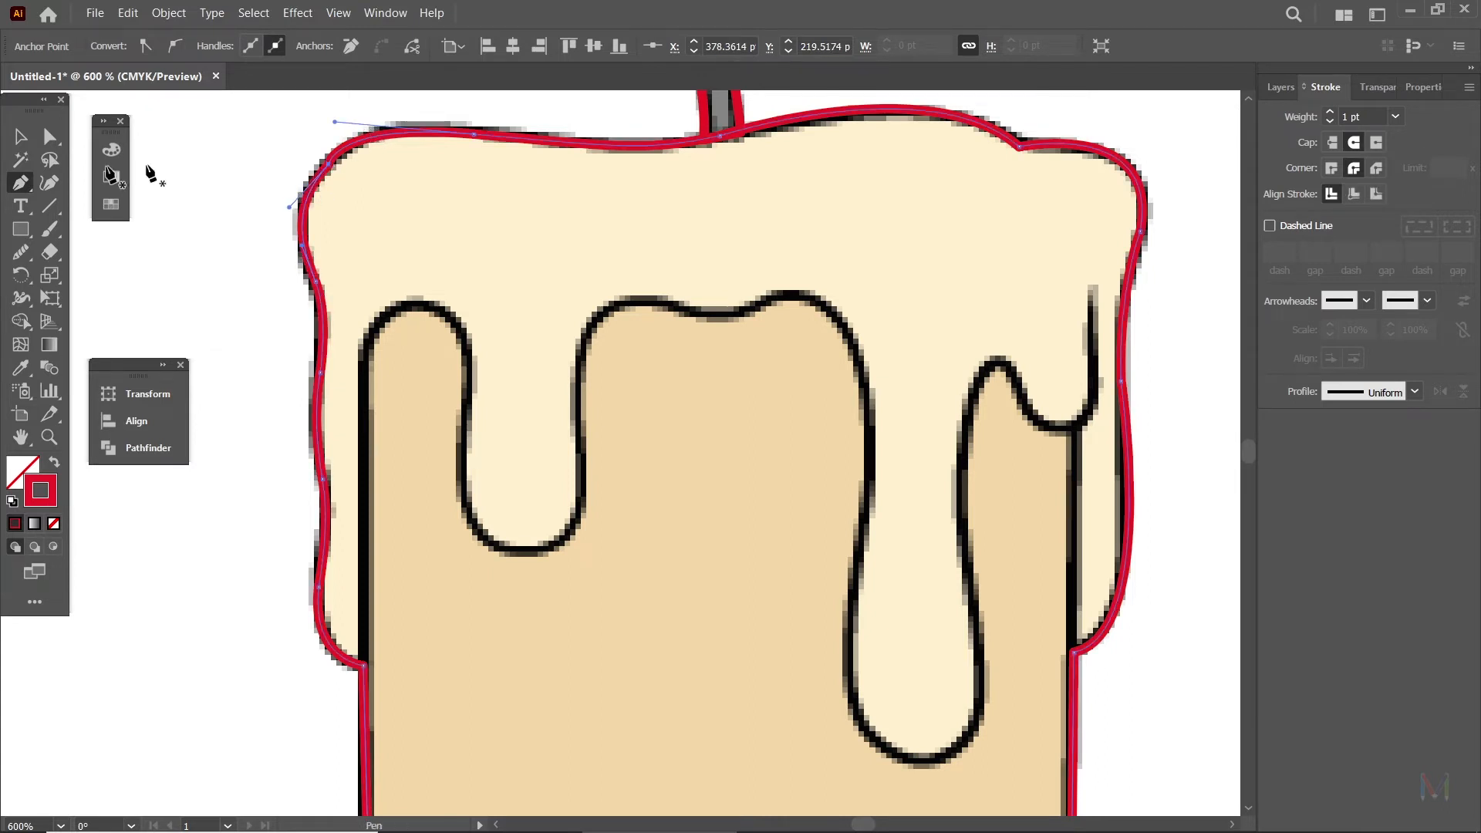
left_click(17, 141)
left_click(420, 222)
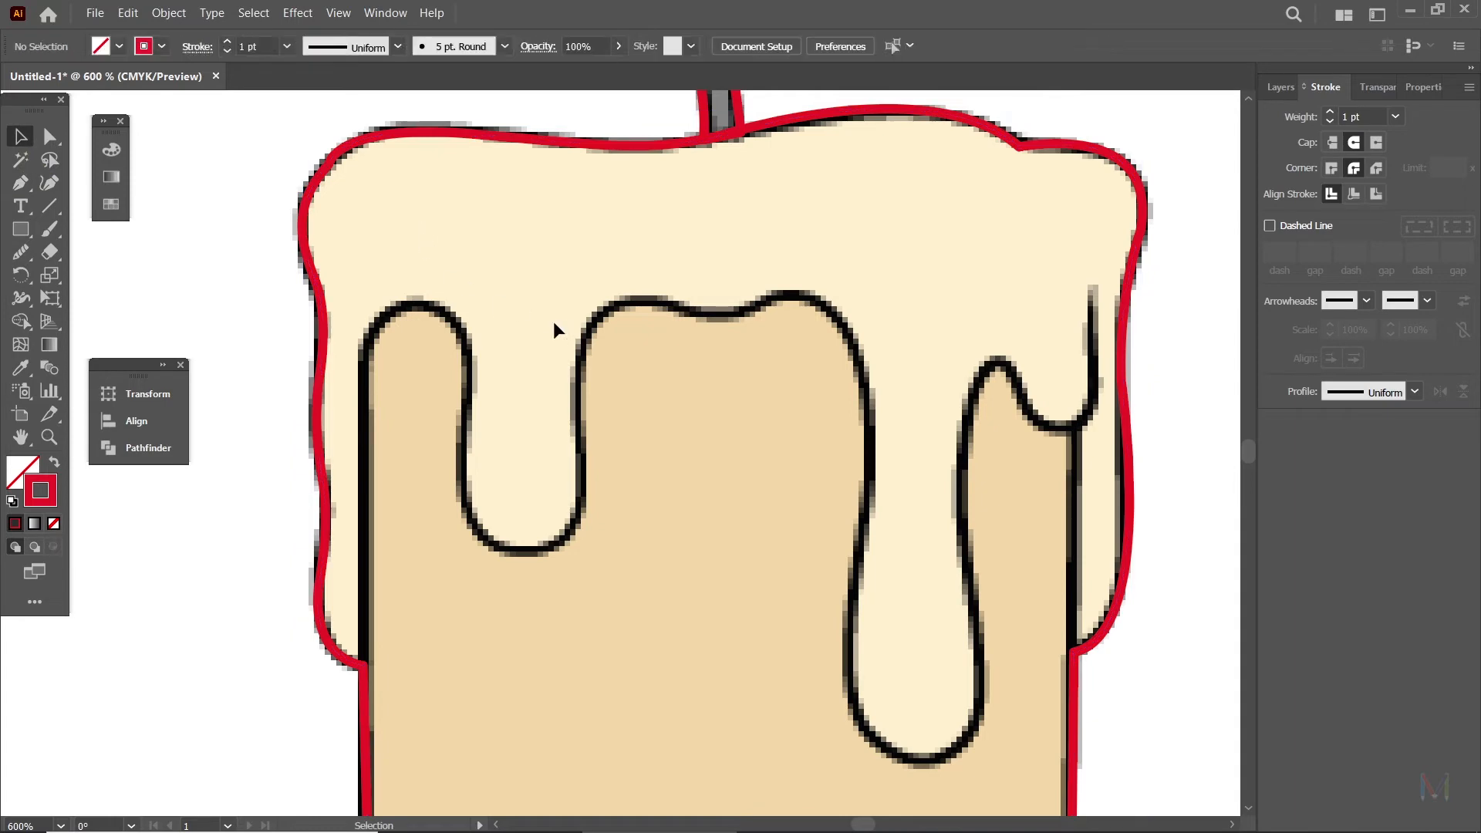
key("ctrl+minus")
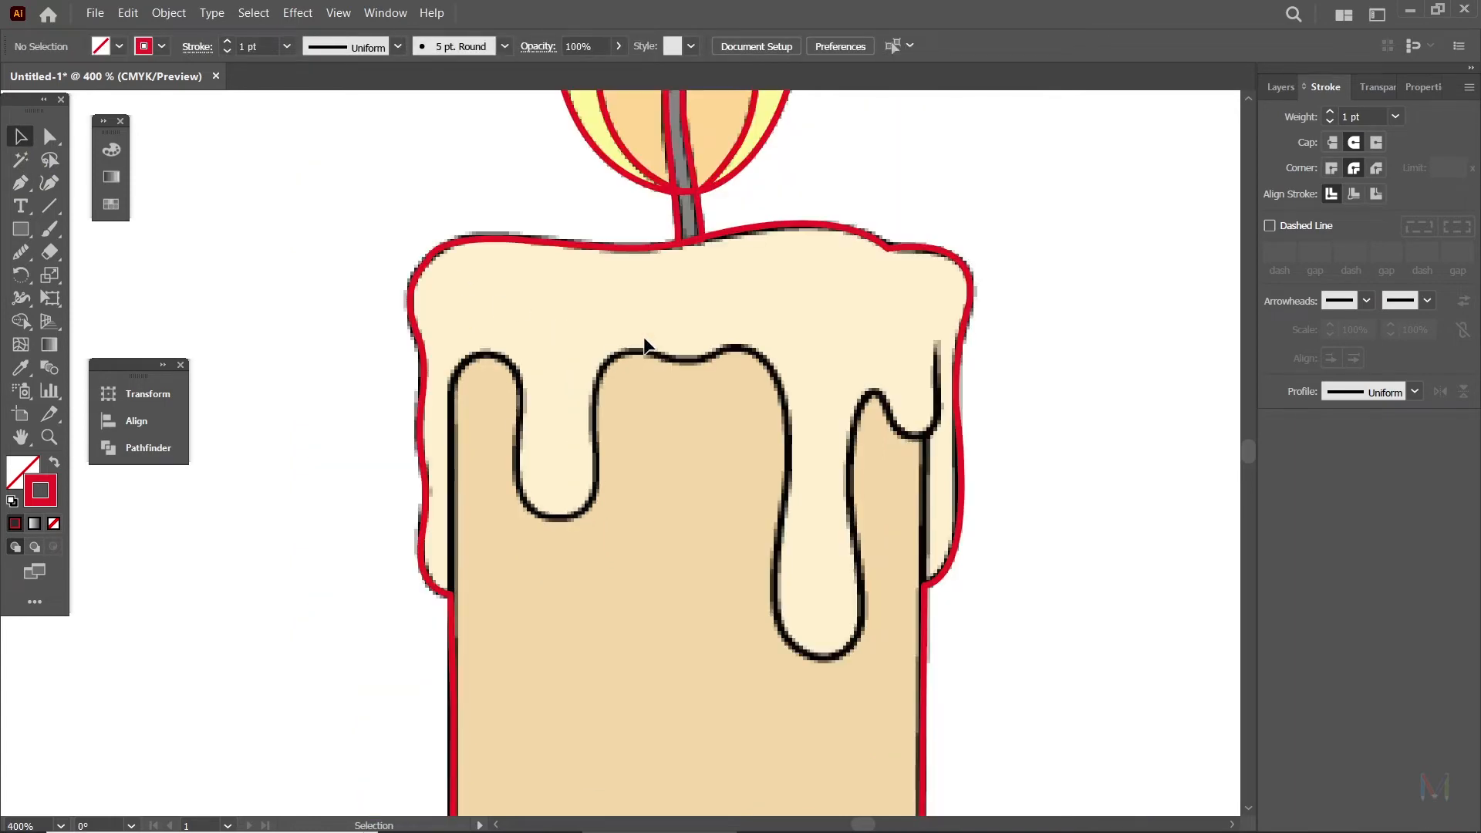
Select the closed candle outline, copy it and clear the selection.
left_click(588, 248)
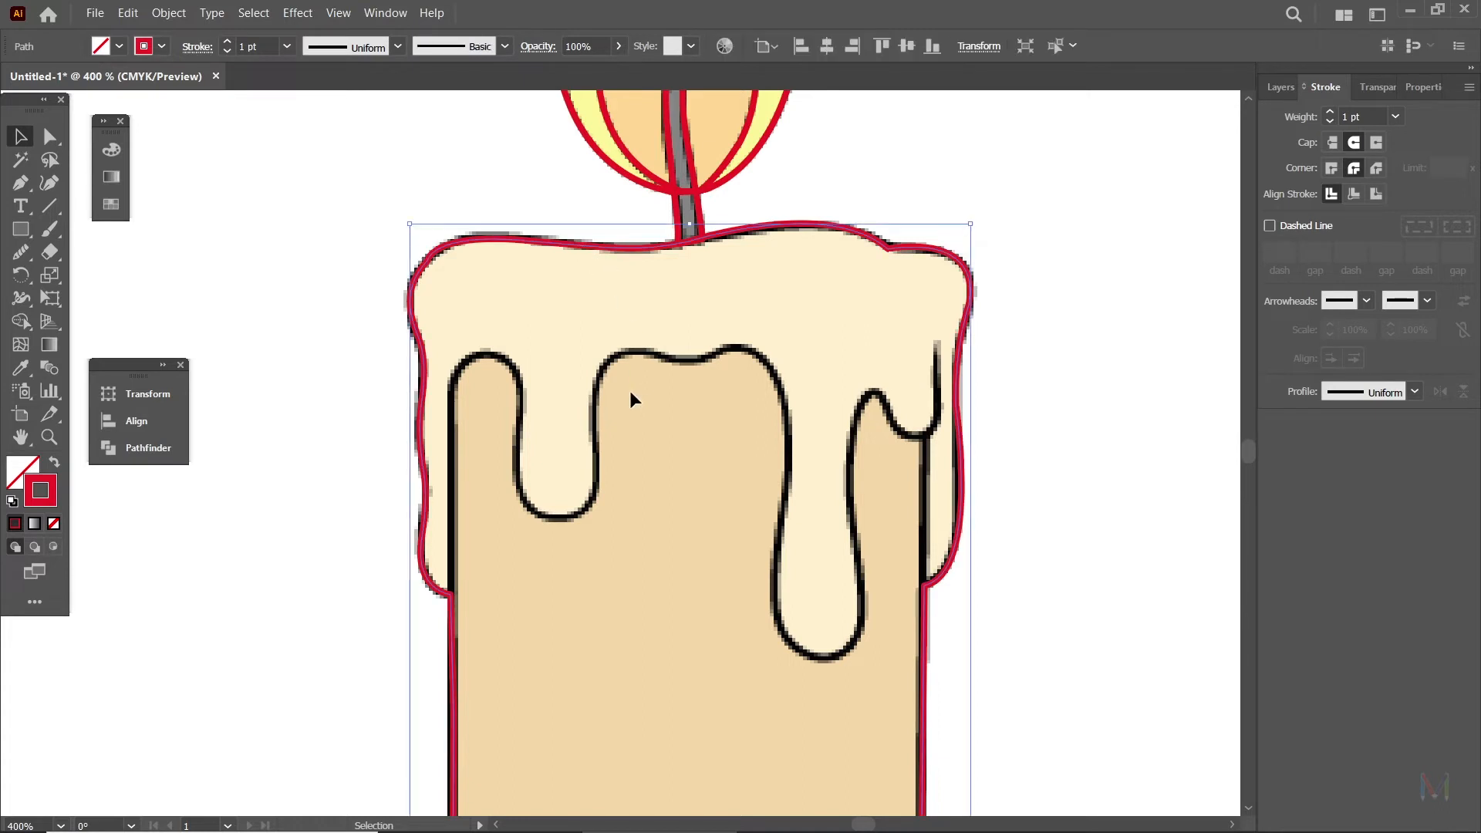
key("a")
key("v")
left_click(170, 13)
mouse_move(129, 17)
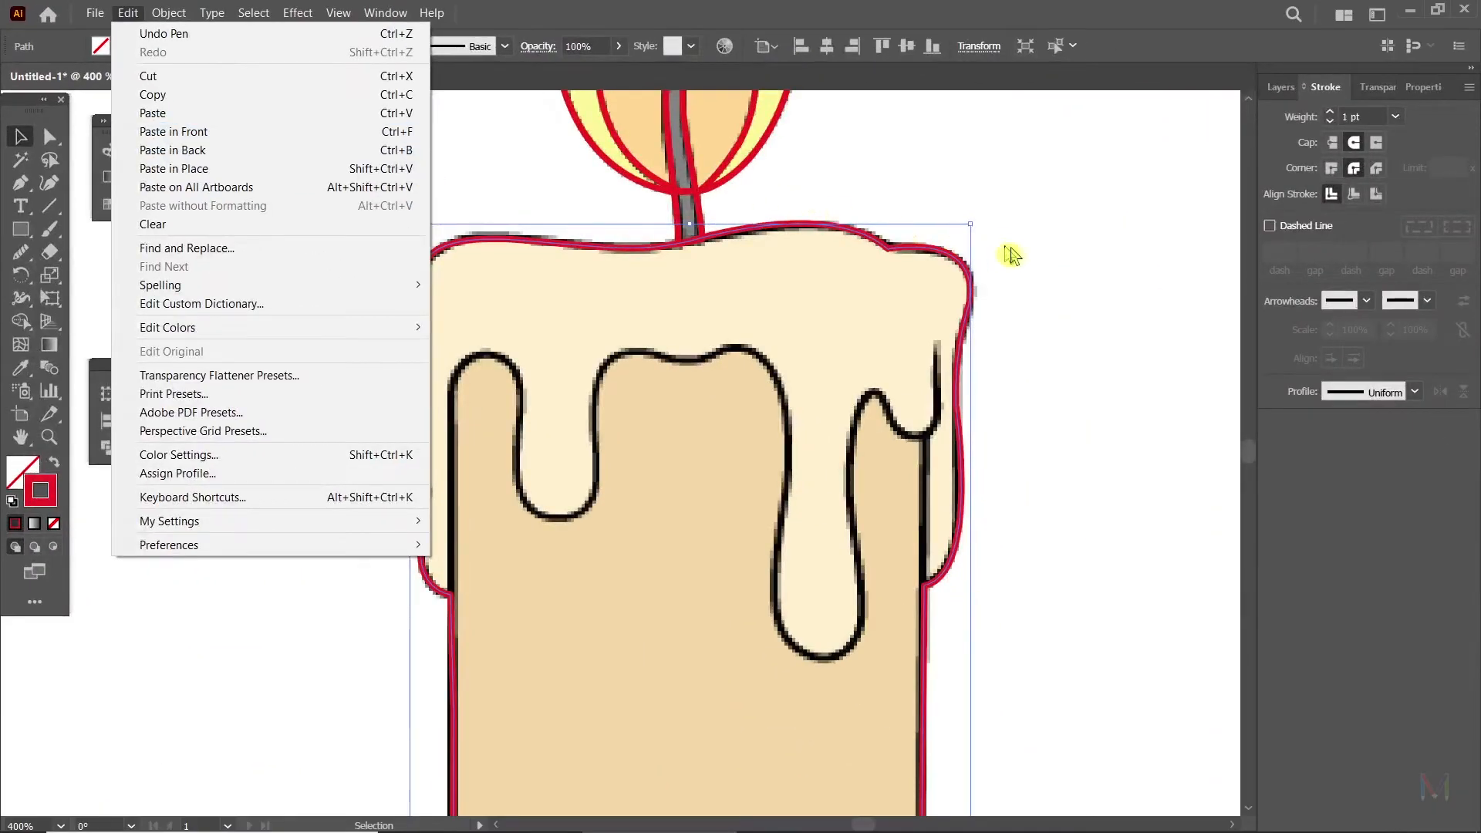
left_click(997, 251)
key("a")
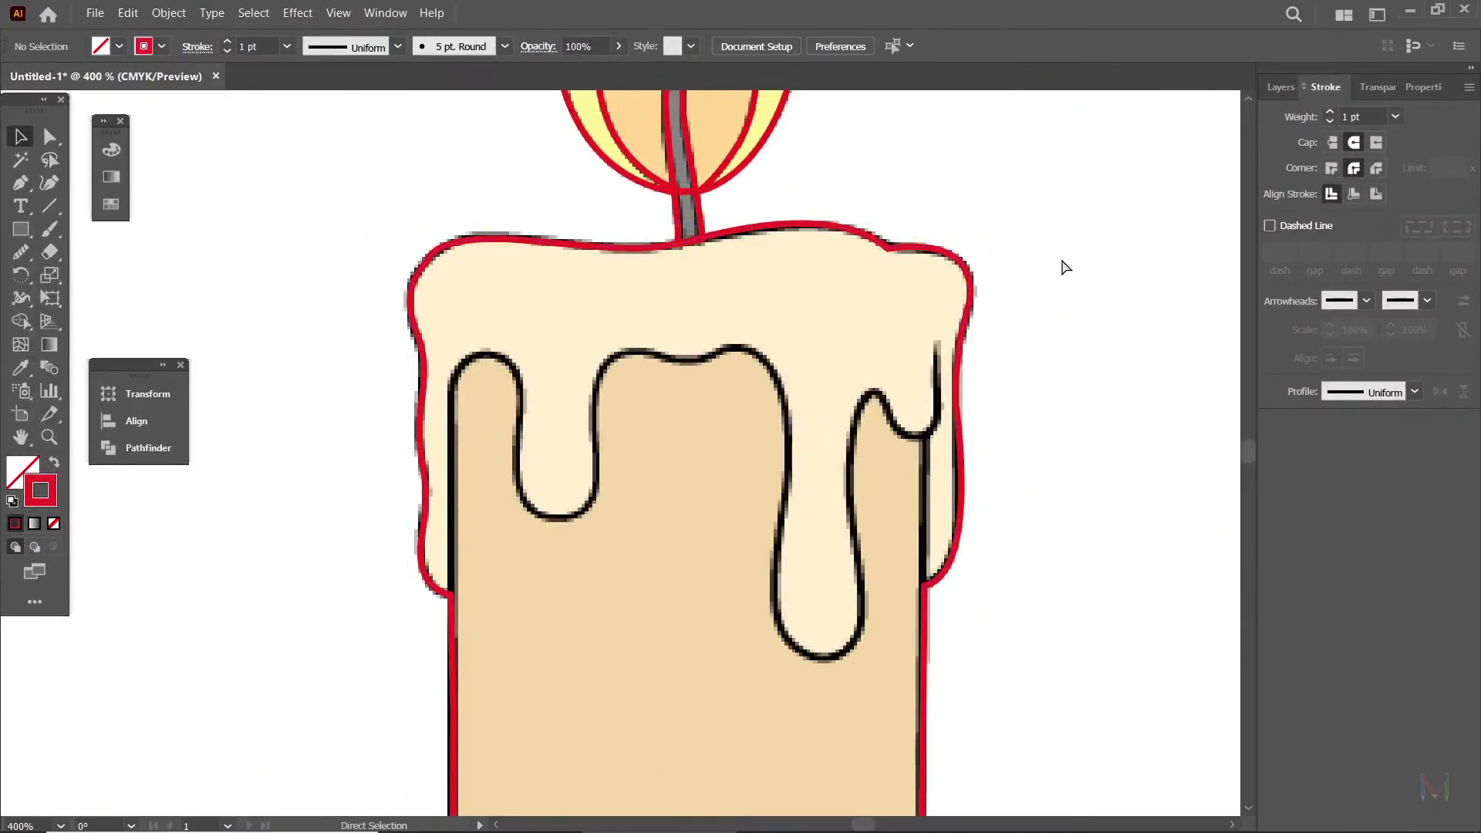
Paste a copy of the candle outline, move it to the right of the drawing and delete it.
key("ctrl+v")
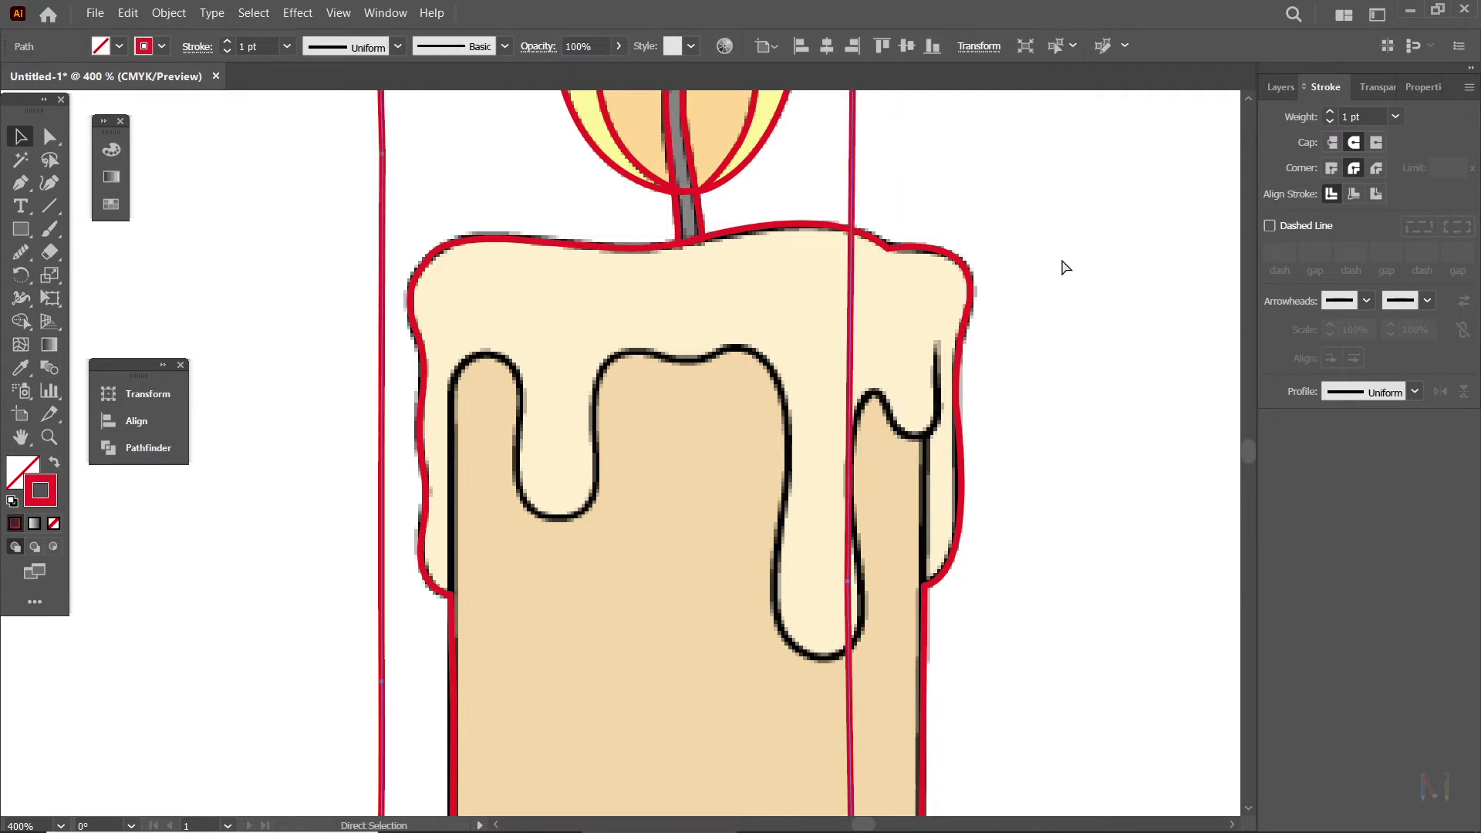
key("ctrl+minus")
key("ctrl+minus")
key("ctrl+minus")
left_click_drag(908, 278, 769, 235)
left_click_drag(579, 238, 961, 321)
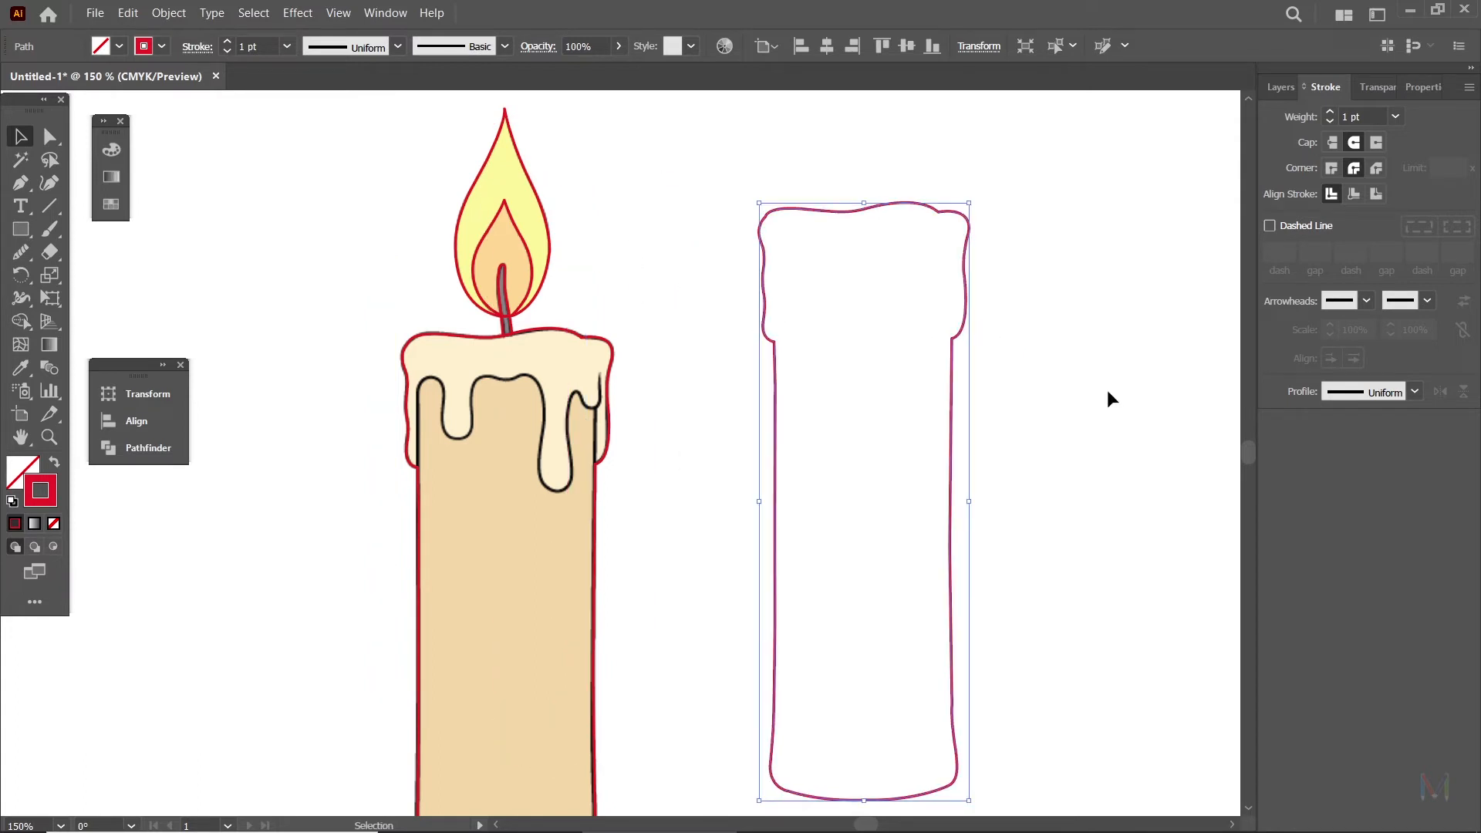
key("Delete")
Paste a copy of the candle outline directly in front of the original and deselect it.
left_click_drag(812, 349, 913, 307)
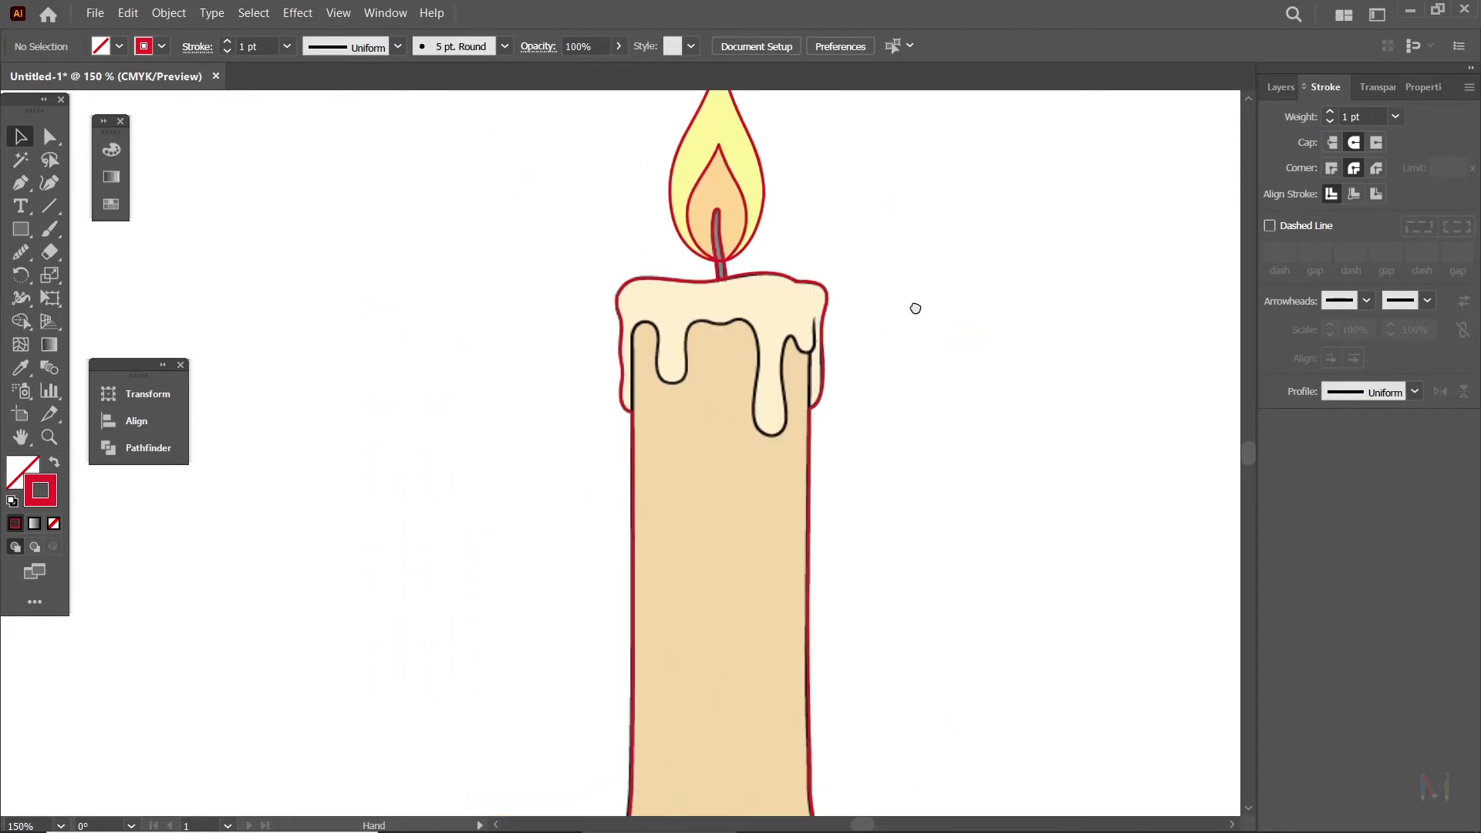
left_click_drag(631, 298, 654, 311)
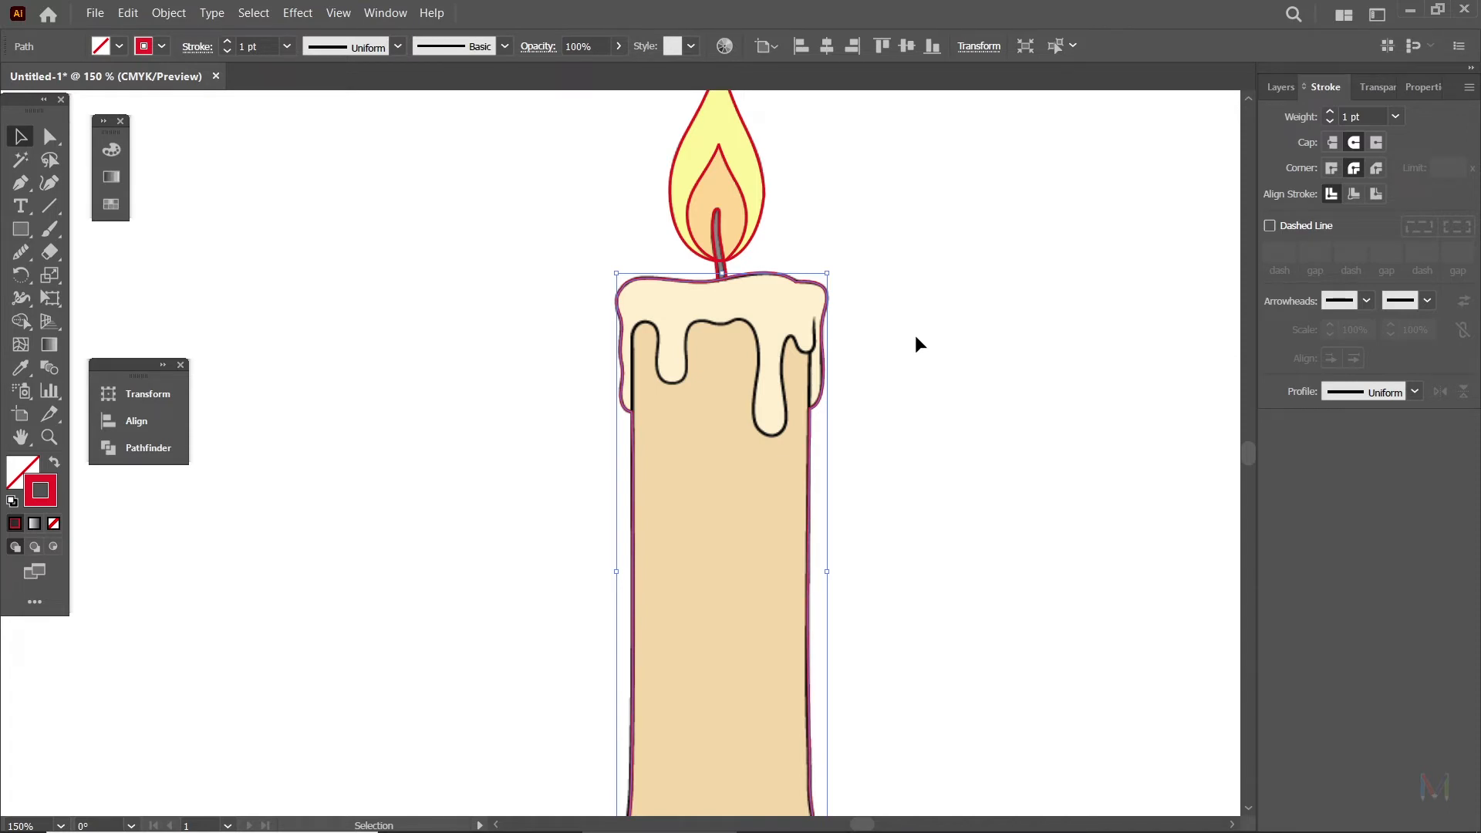
left_click(169, 13)
mouse_move(132, 14)
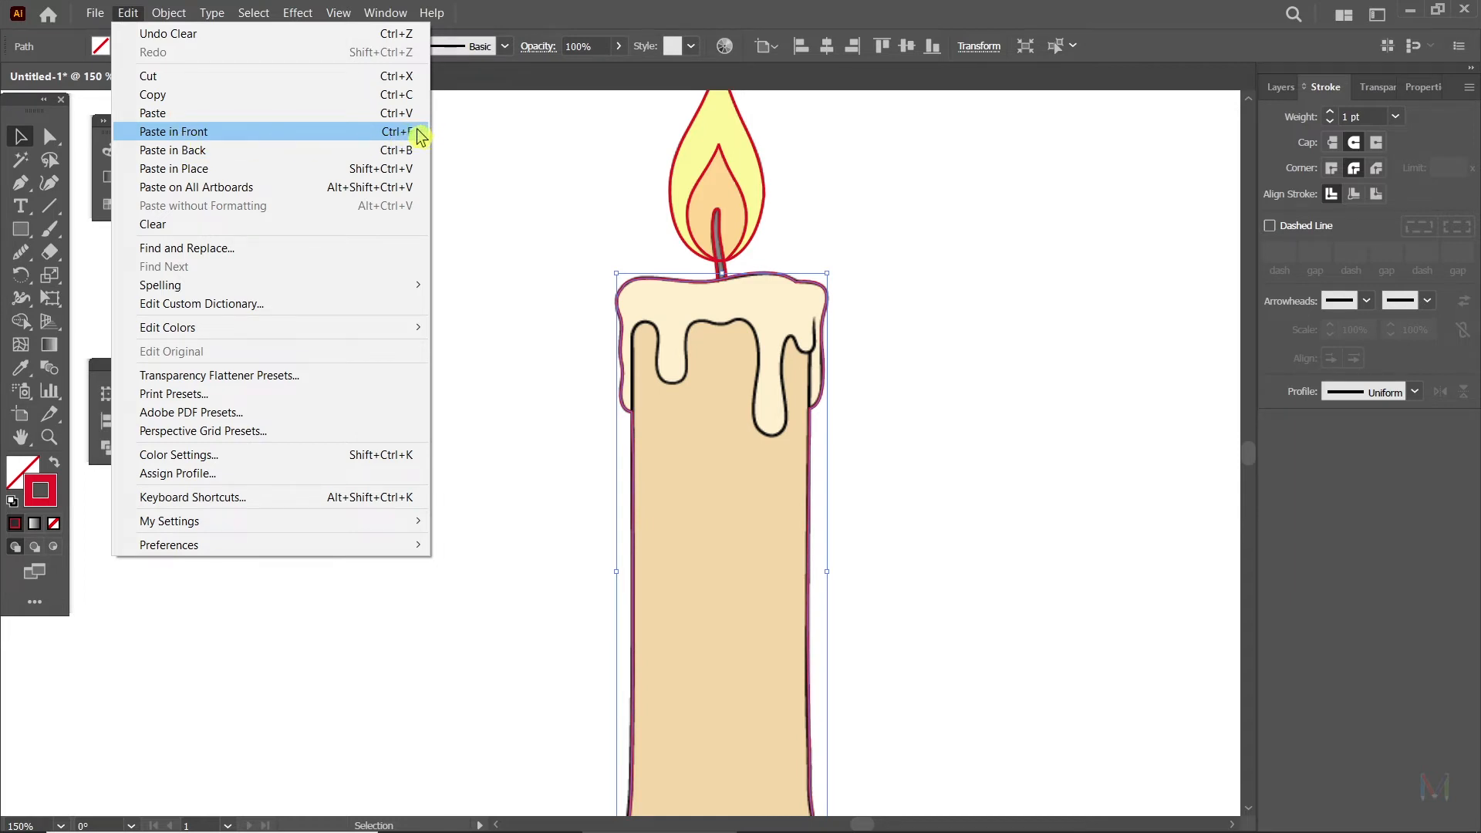
left_click(879, 270)
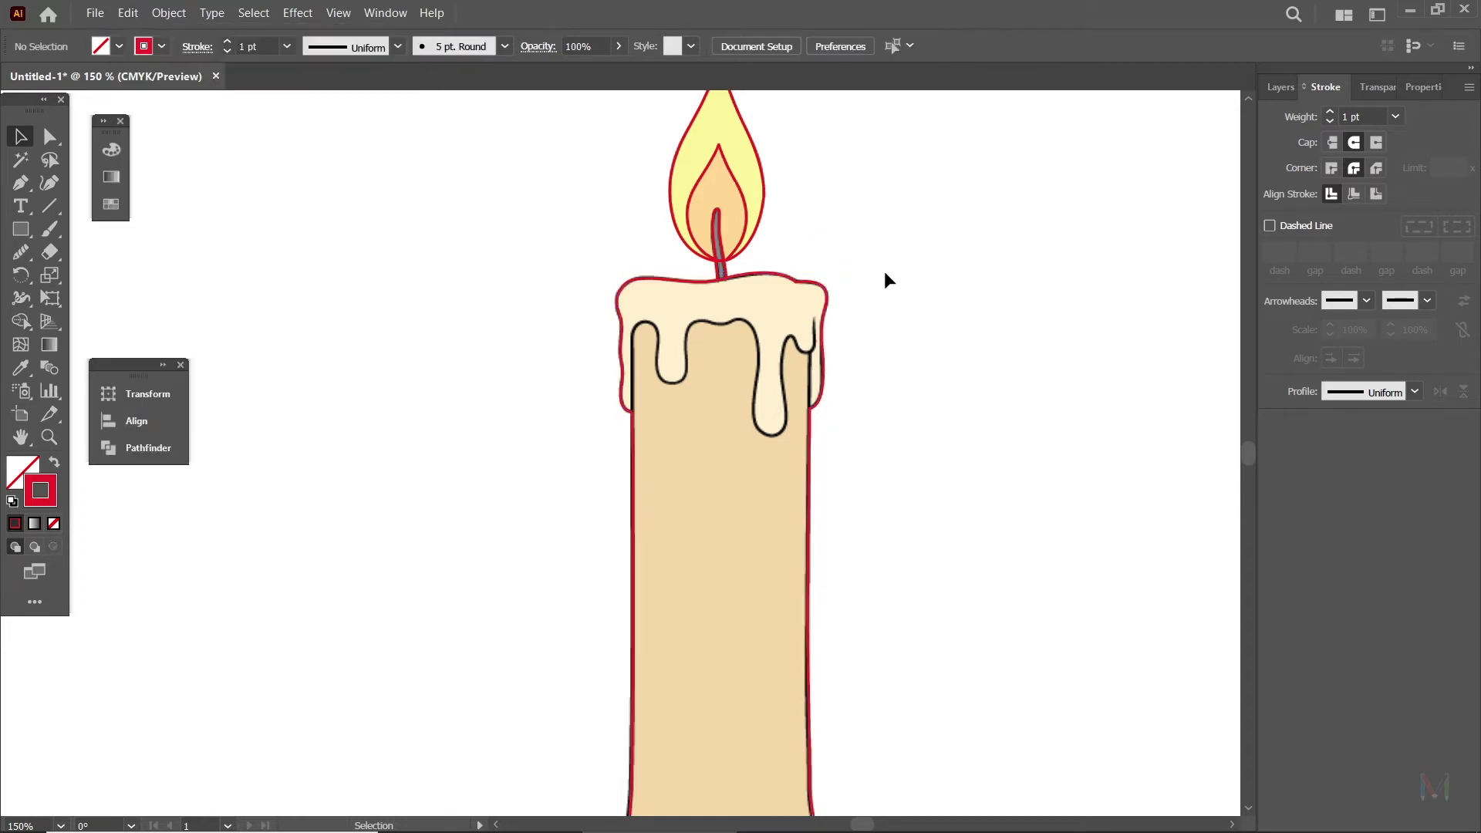
Select the front copy of the candle outline, set its stroke colour to green and deselect it.
left_click(727, 332)
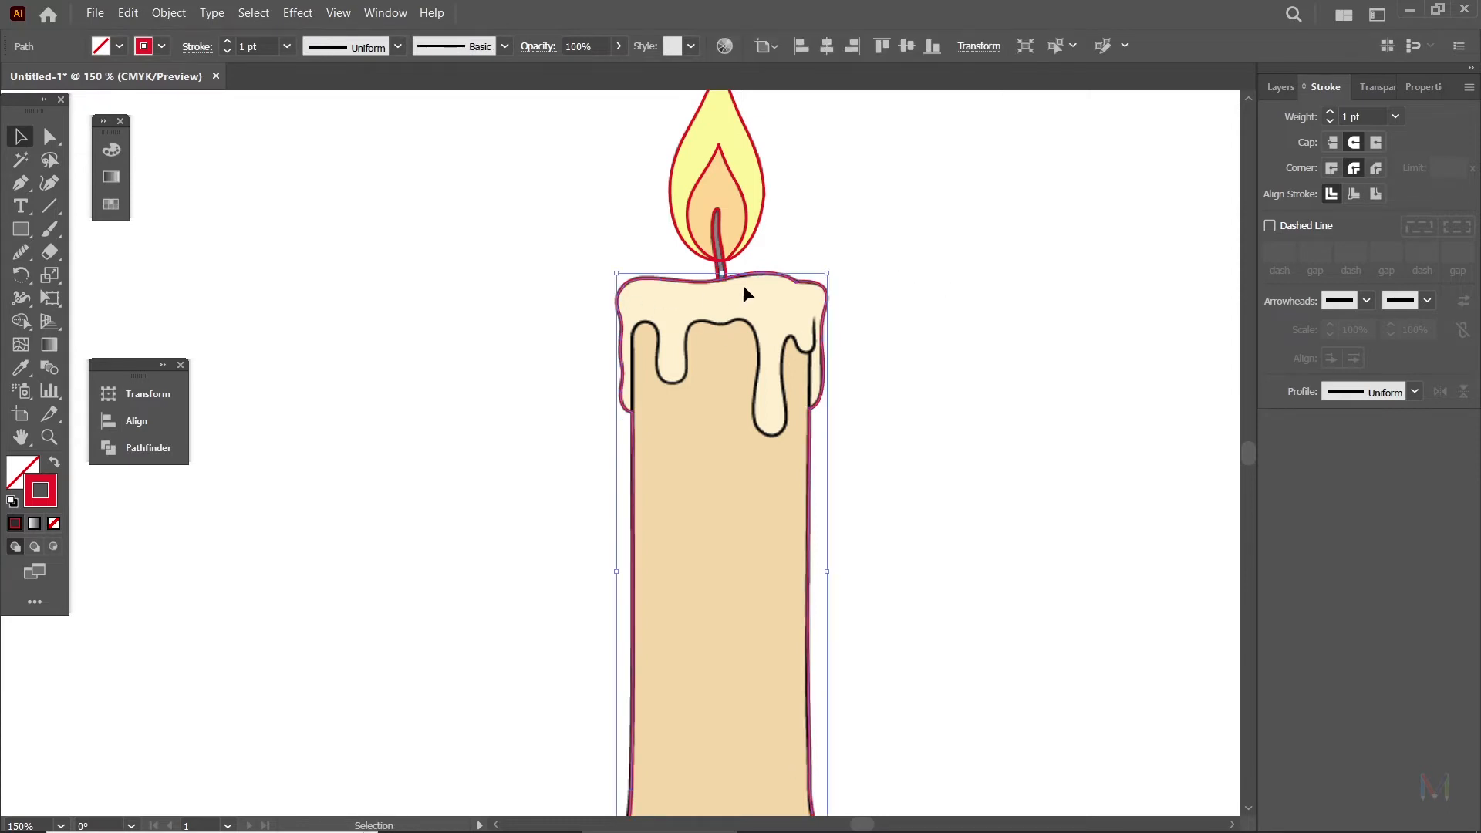
key("ctrl+plus")
scroll(833, 323, "up", 6)
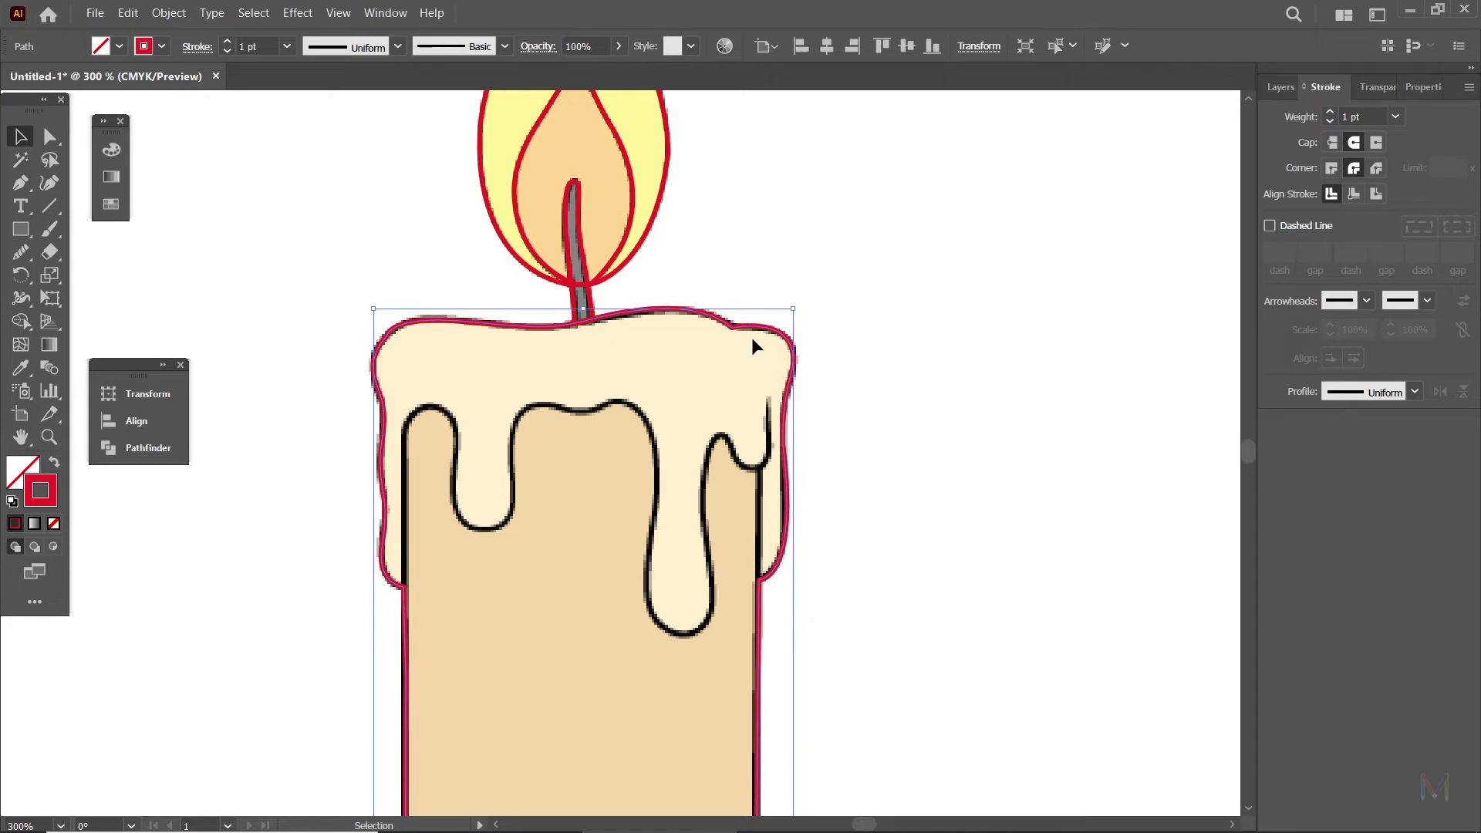
left_click(747, 328)
left_click_drag(747, 332, 865, 341)
key("ctrl+z")
left_click(103, 124)
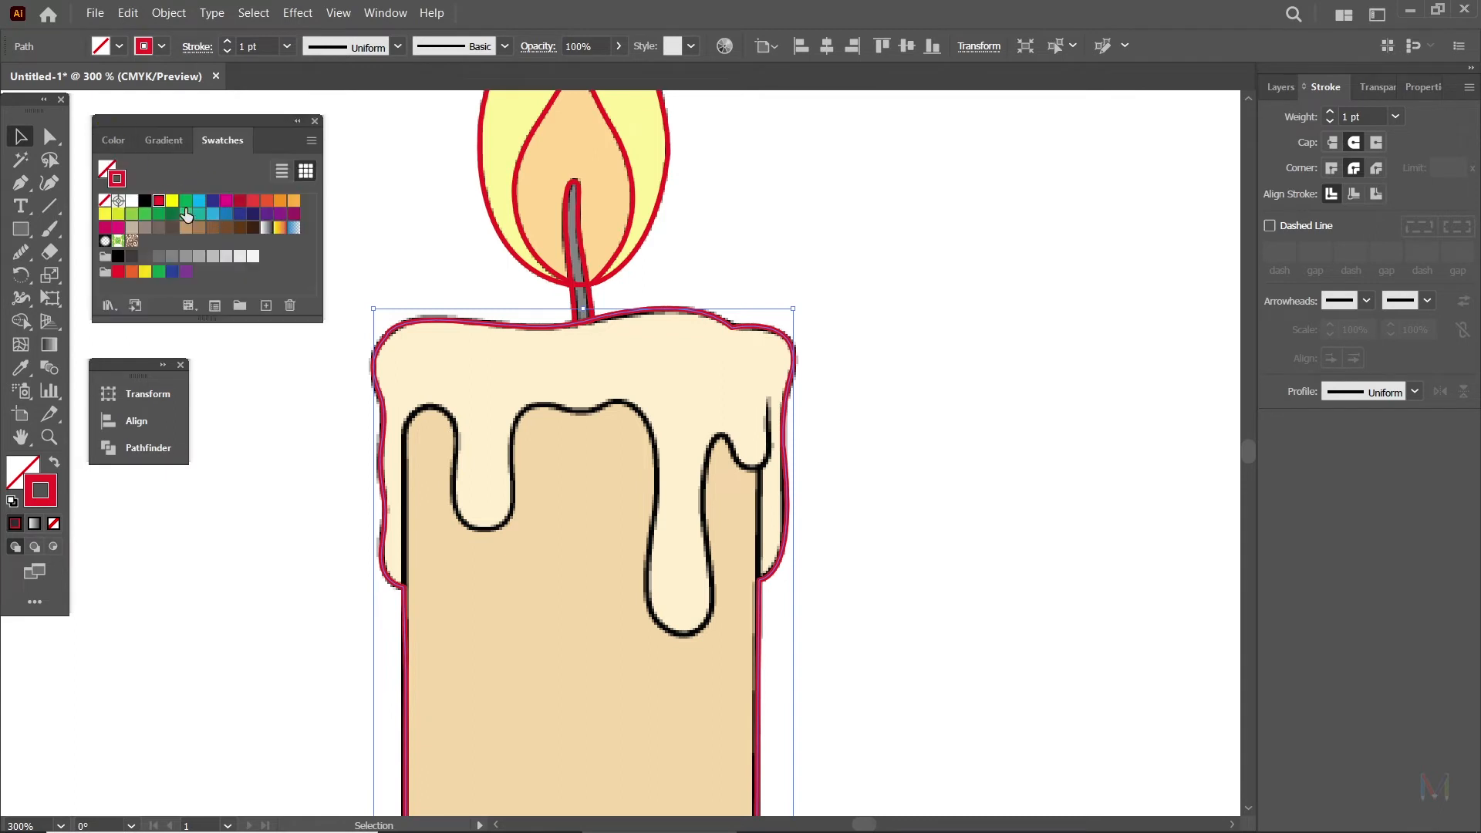
left_click(185, 201)
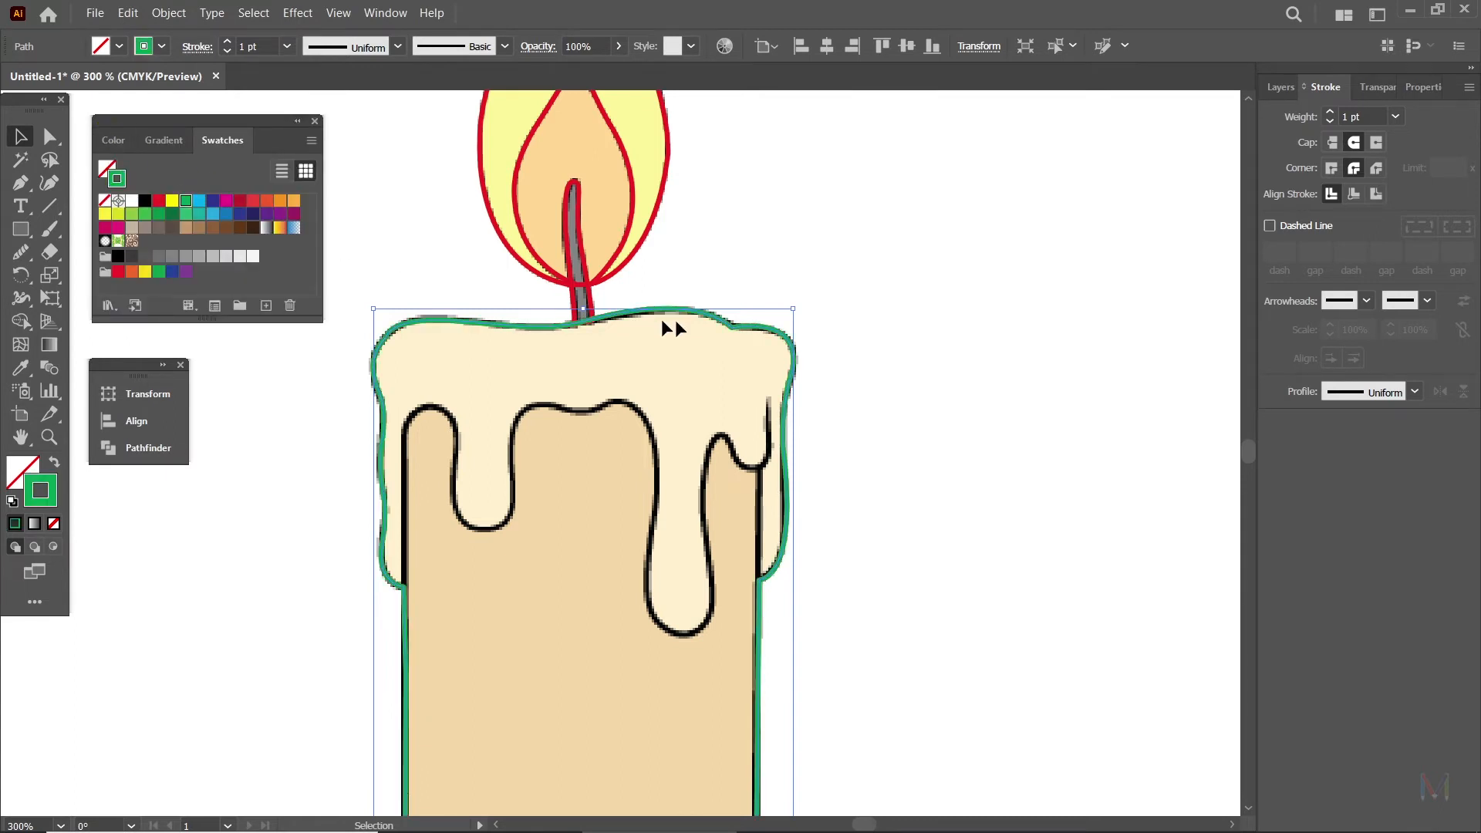
left_click(867, 358)
left_click_drag(924, 480, 953, 438)
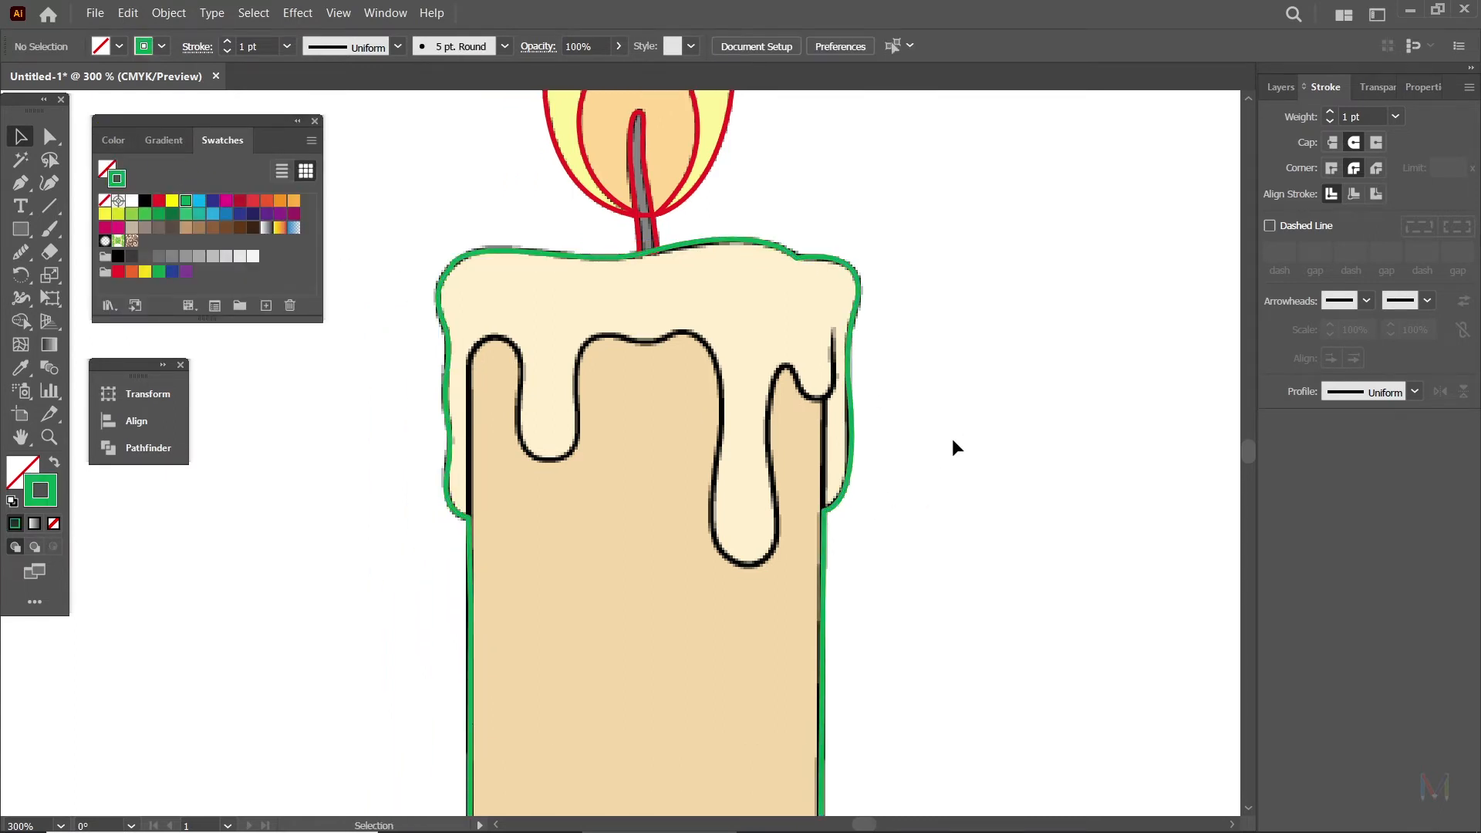
Delete the green copy's upper side segments just below the wax edge on the candle's right and left.
key("a")
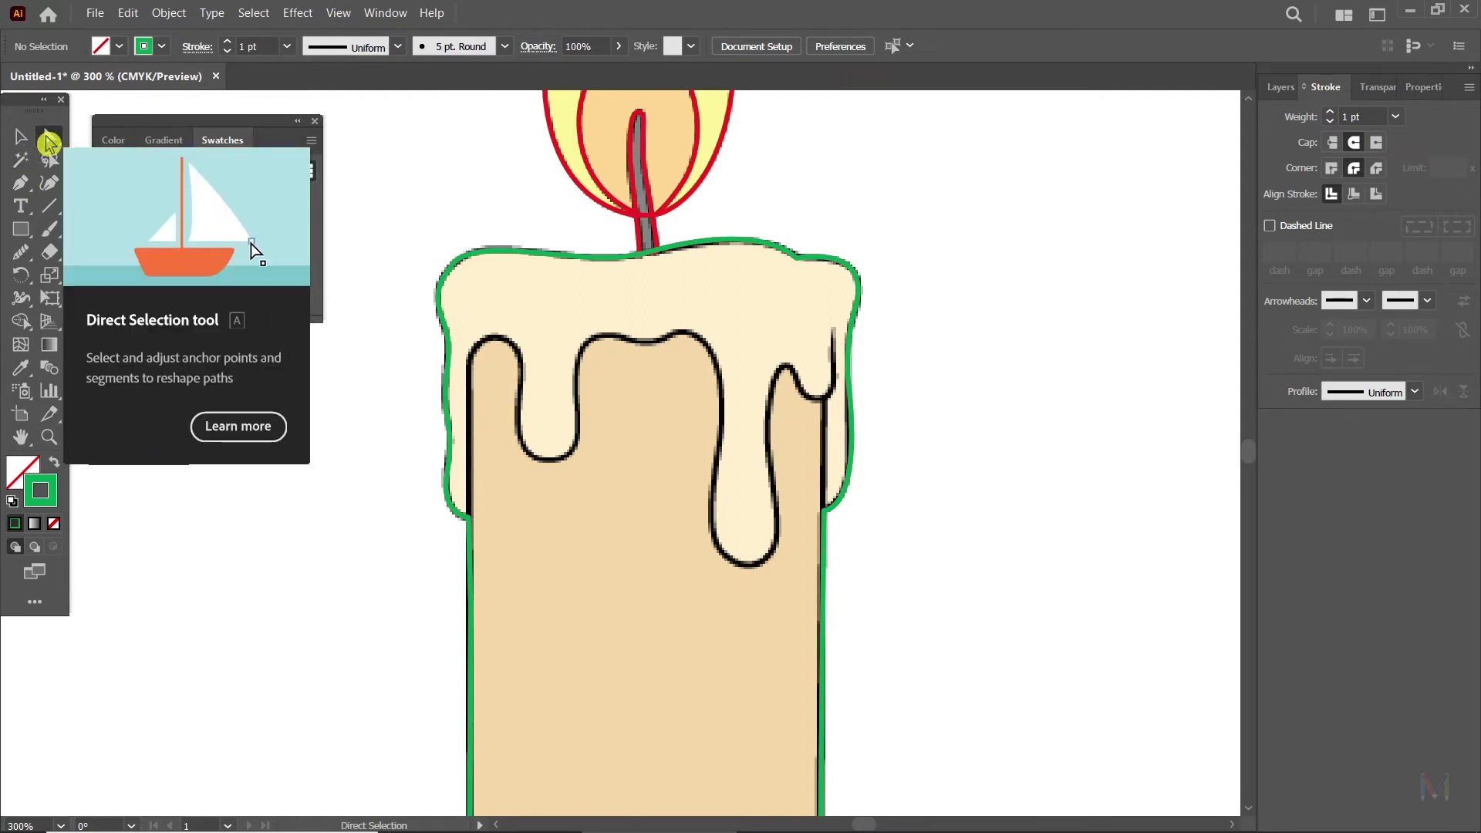
scroll(931, 479, "down", 3)
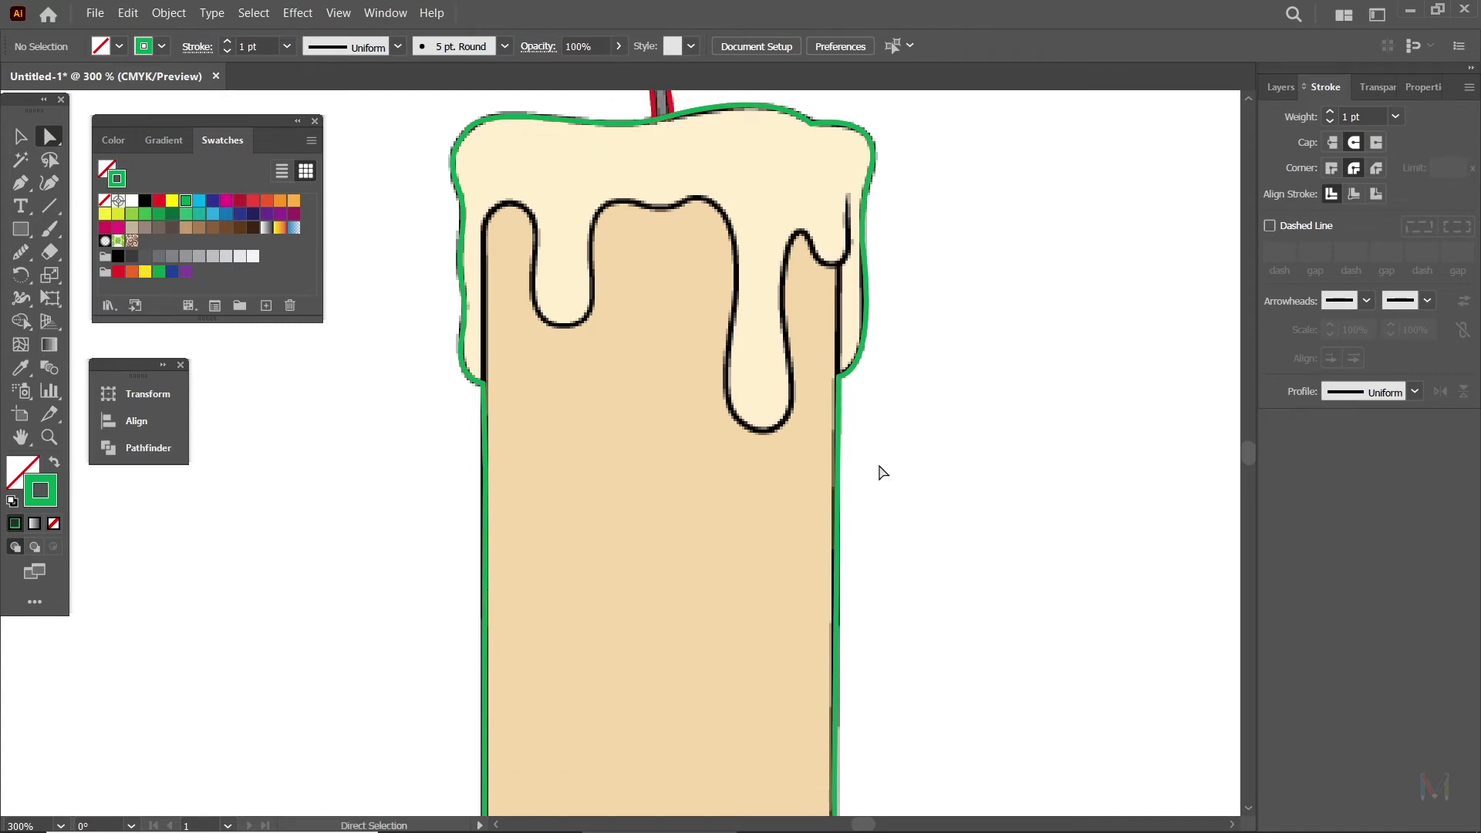
left_click(839, 408)
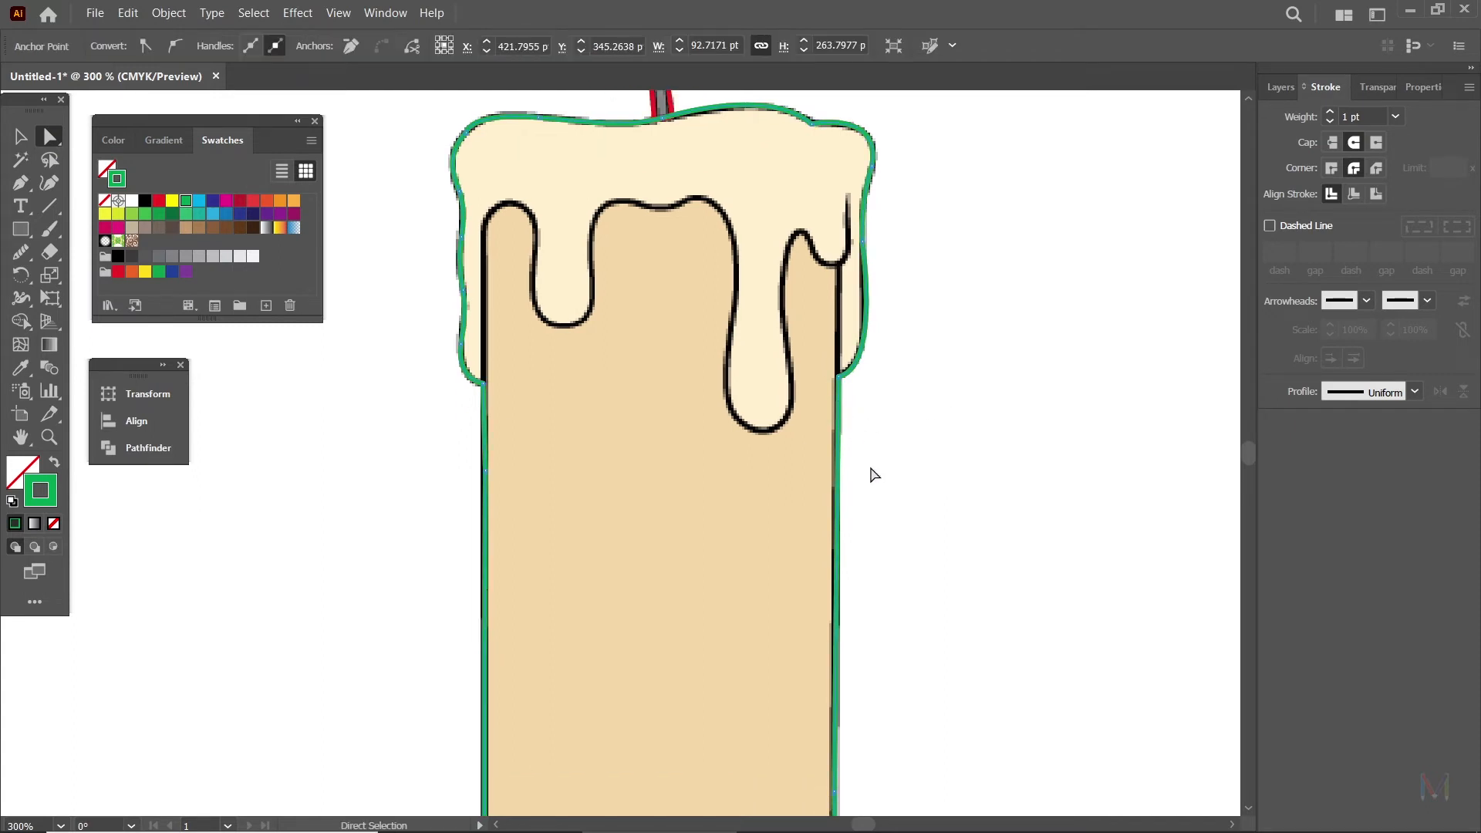
left_click(838, 475)
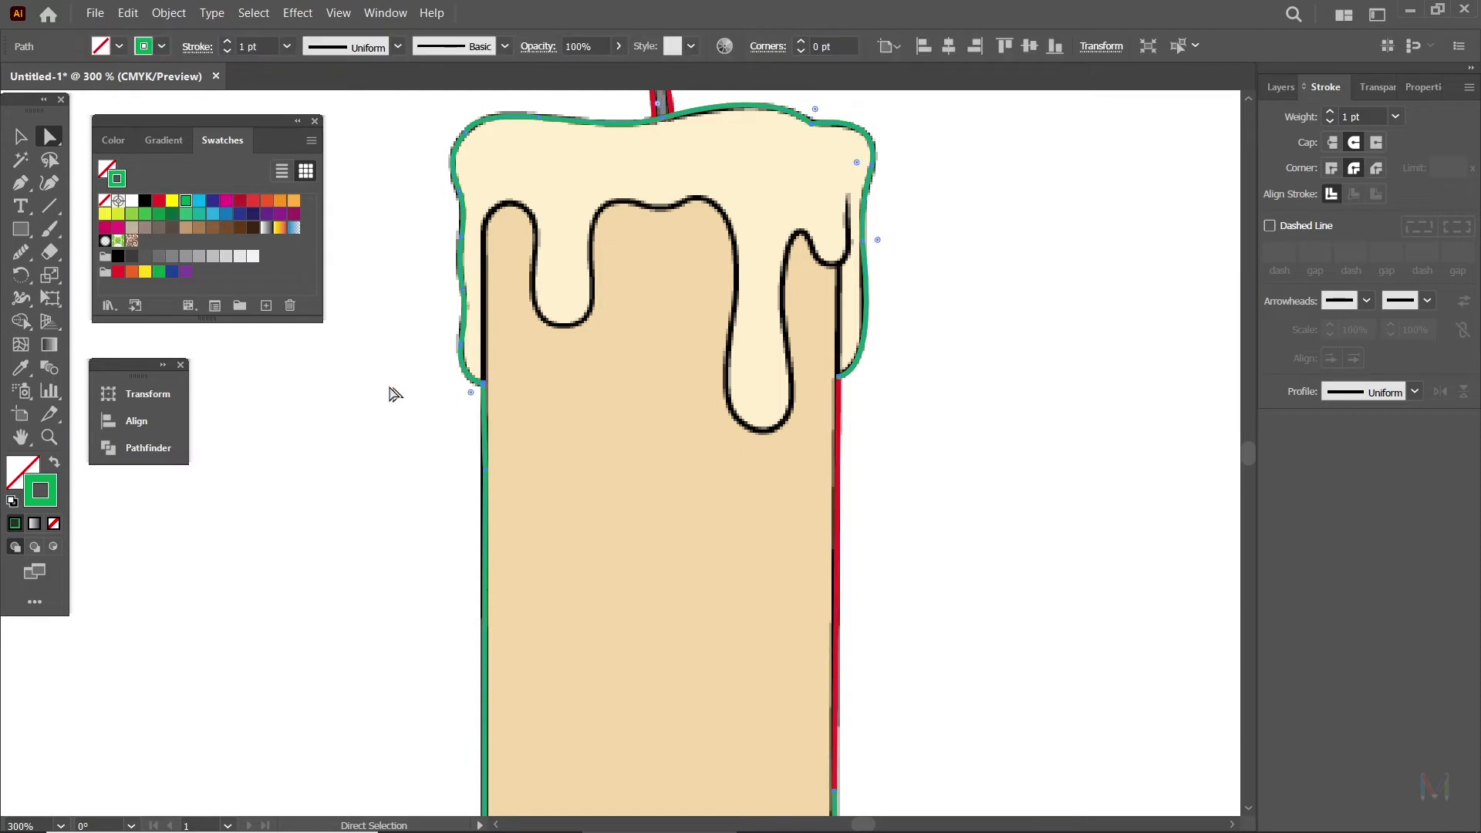
left_click(394, 393)
left_click(485, 417)
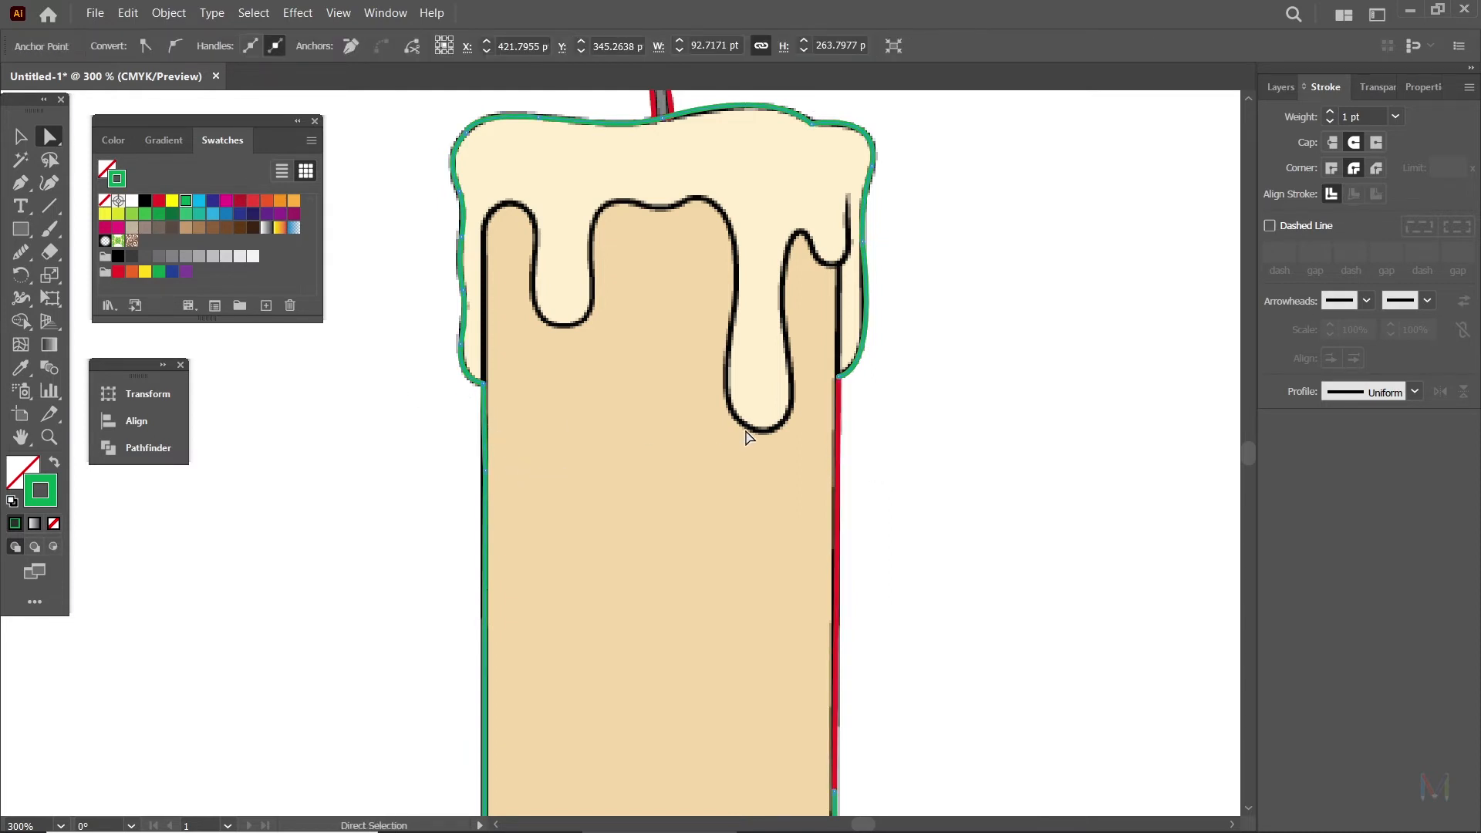
key("ctrl+shift+a")
left_click_drag(725, 529, 740, 427)
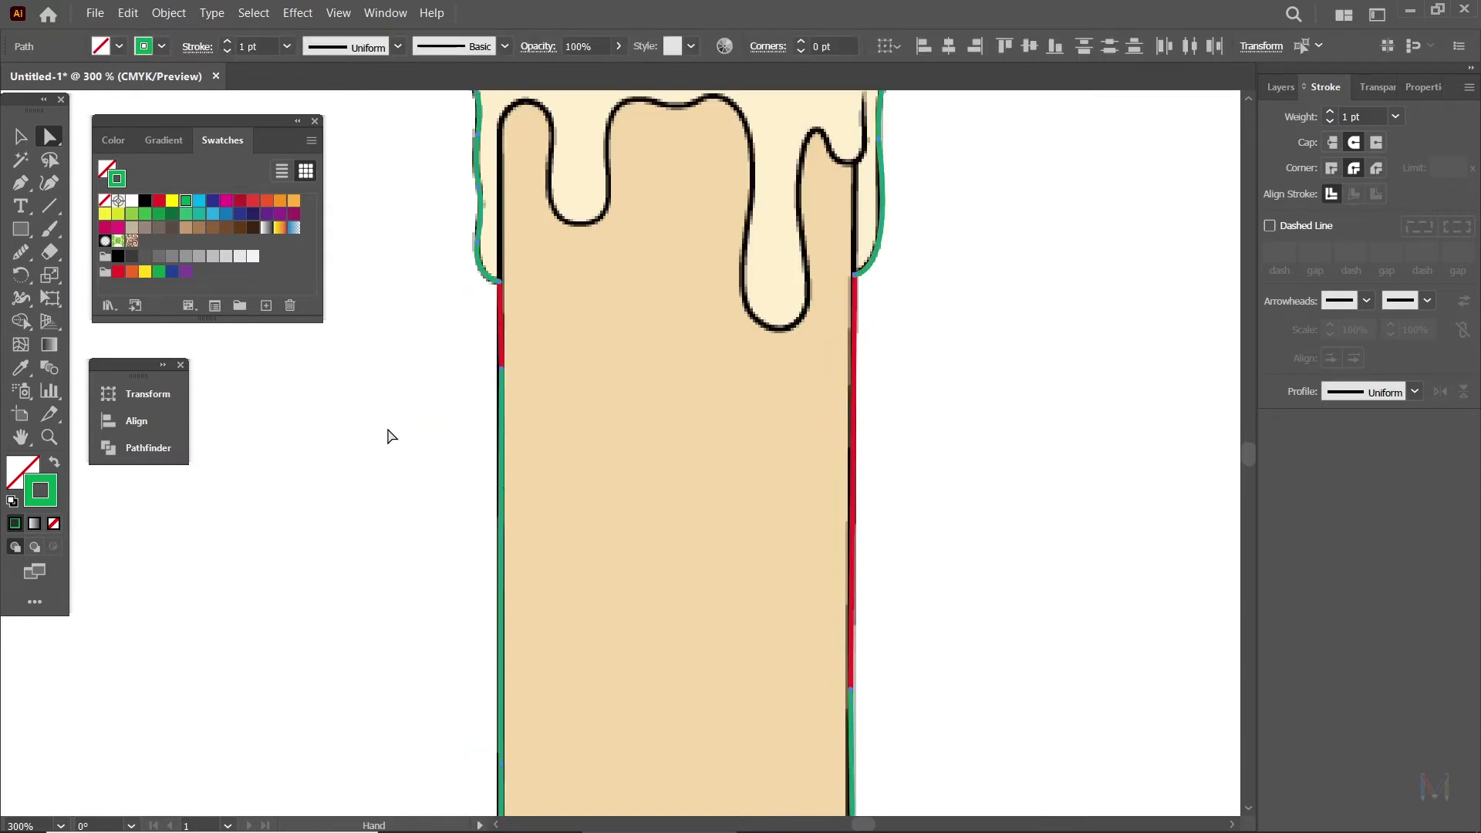
Delete the green copy's remaining lower sides and candle base, leaving only the wax contour, and clear the selection.
left_click(502, 382)
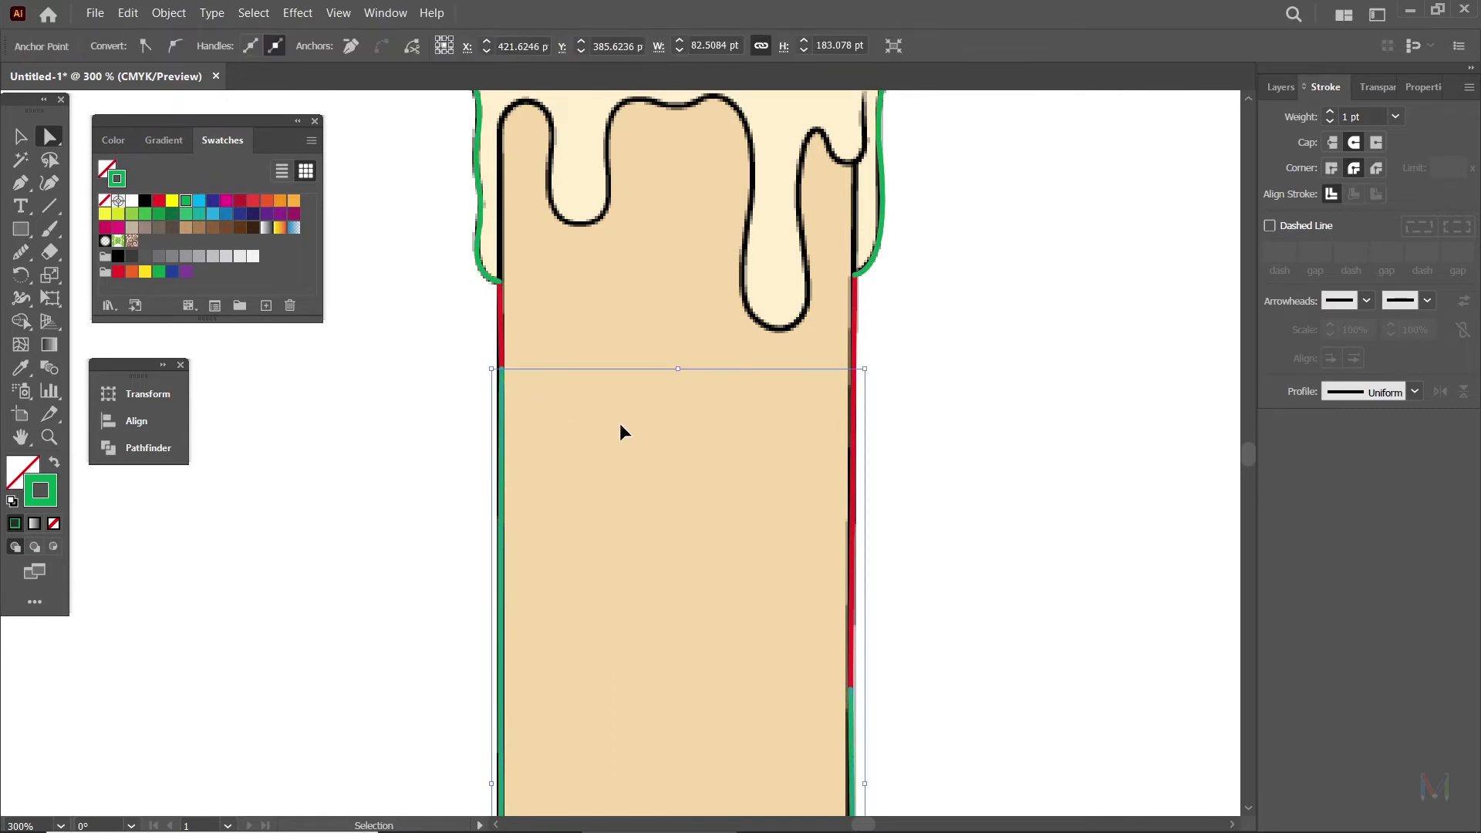
key("ctrl+0")
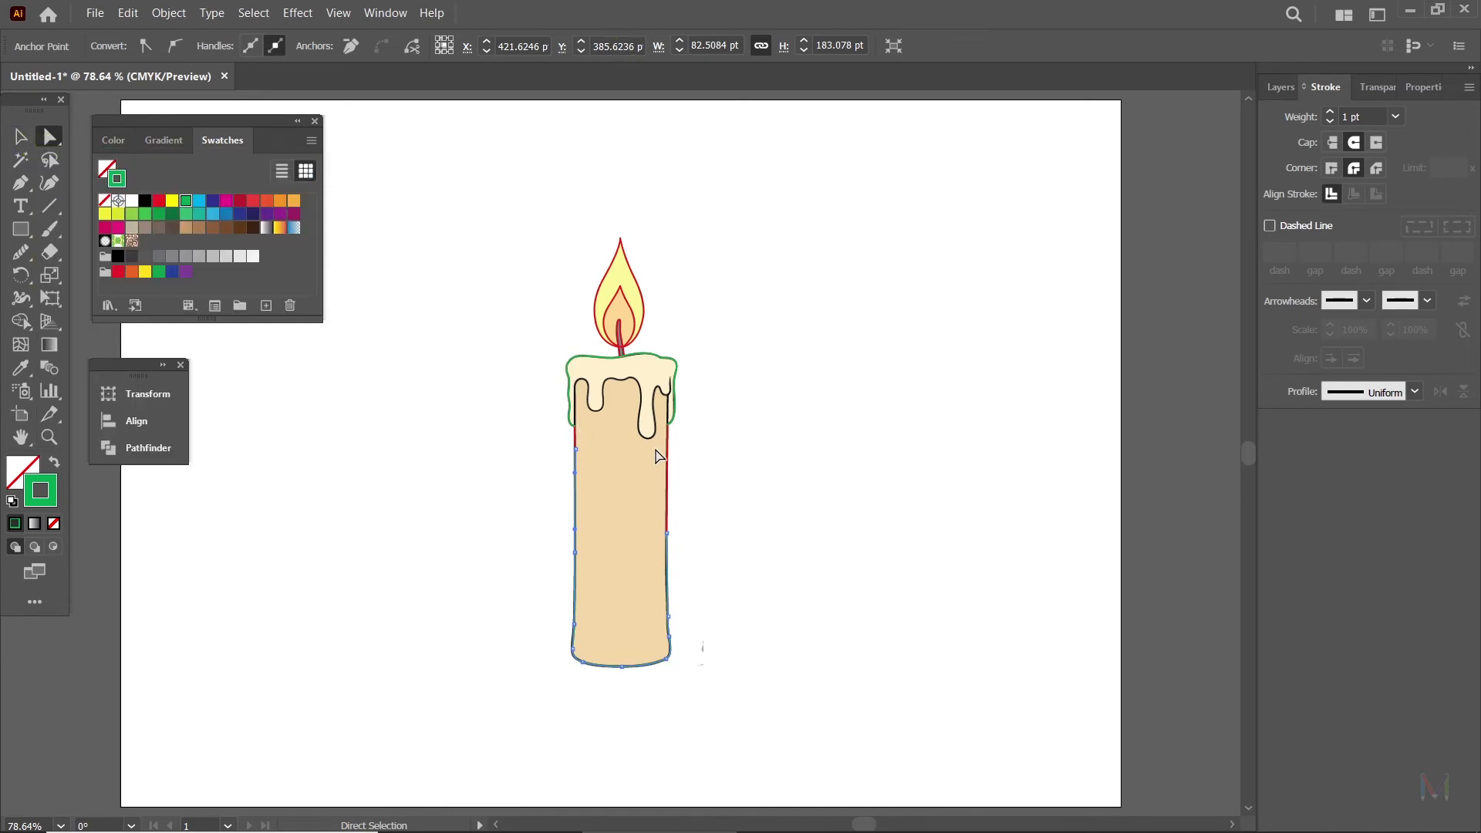
left_click(639, 510)
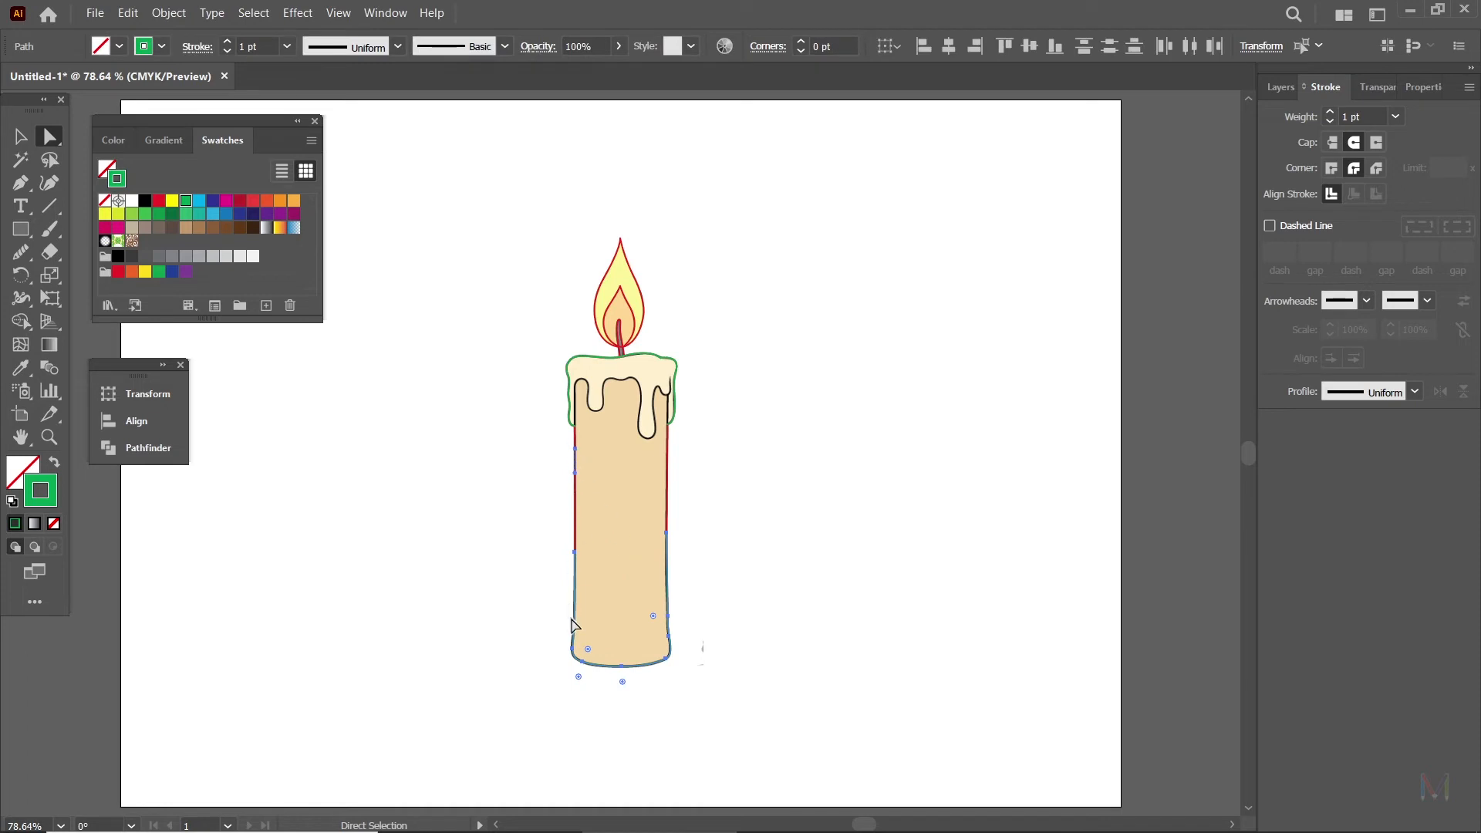
key("ctrl+shift+a")
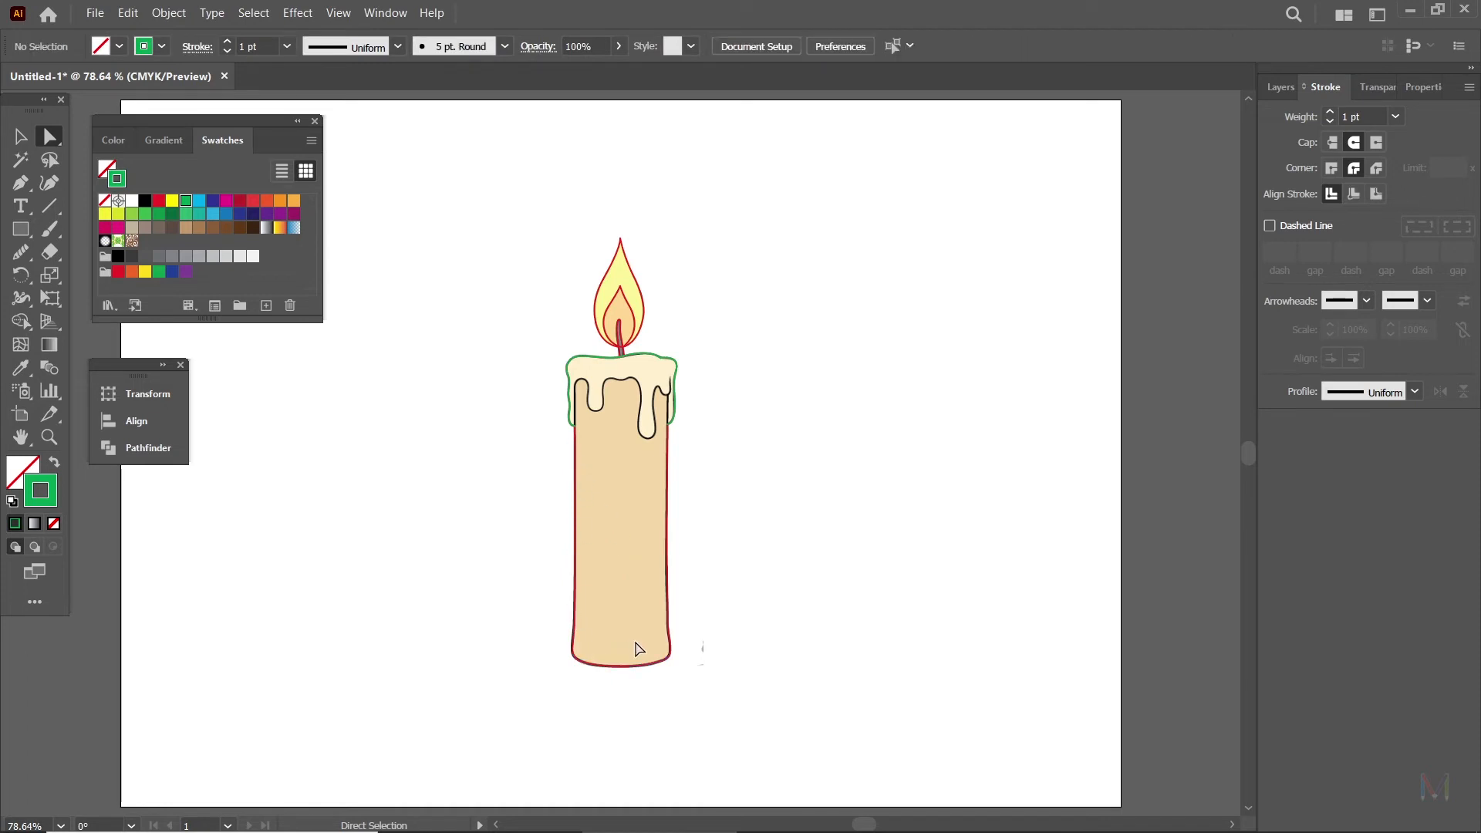
Continue the open wax contour with the Pen tool from its lower left end straight up the left drip's inner edge.
scroll(637, 469, "up", 4)
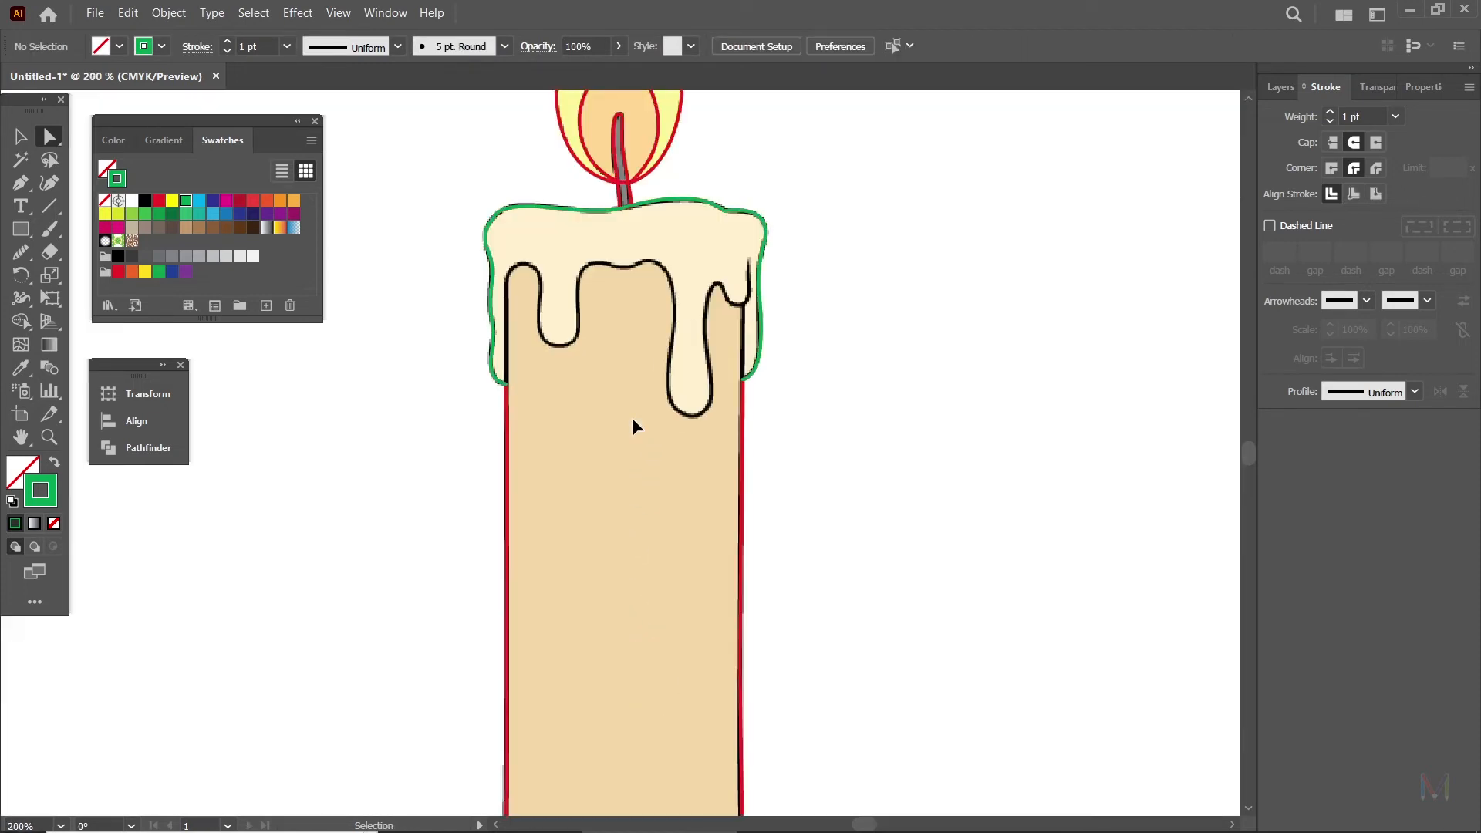
scroll(624, 463, "up", 3)
scroll(624, 463, "left", 3)
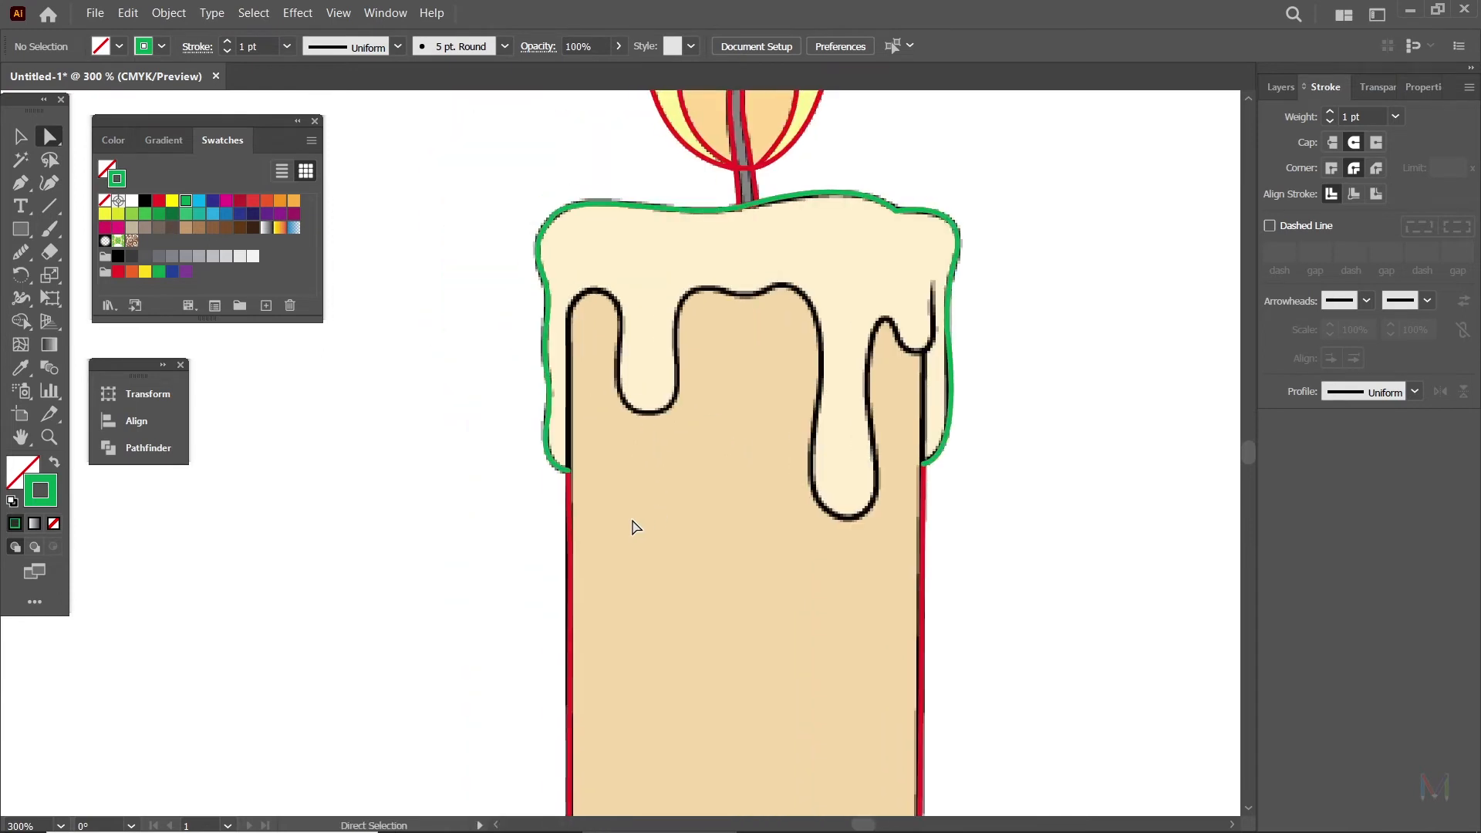
scroll(635, 509, "up", 1)
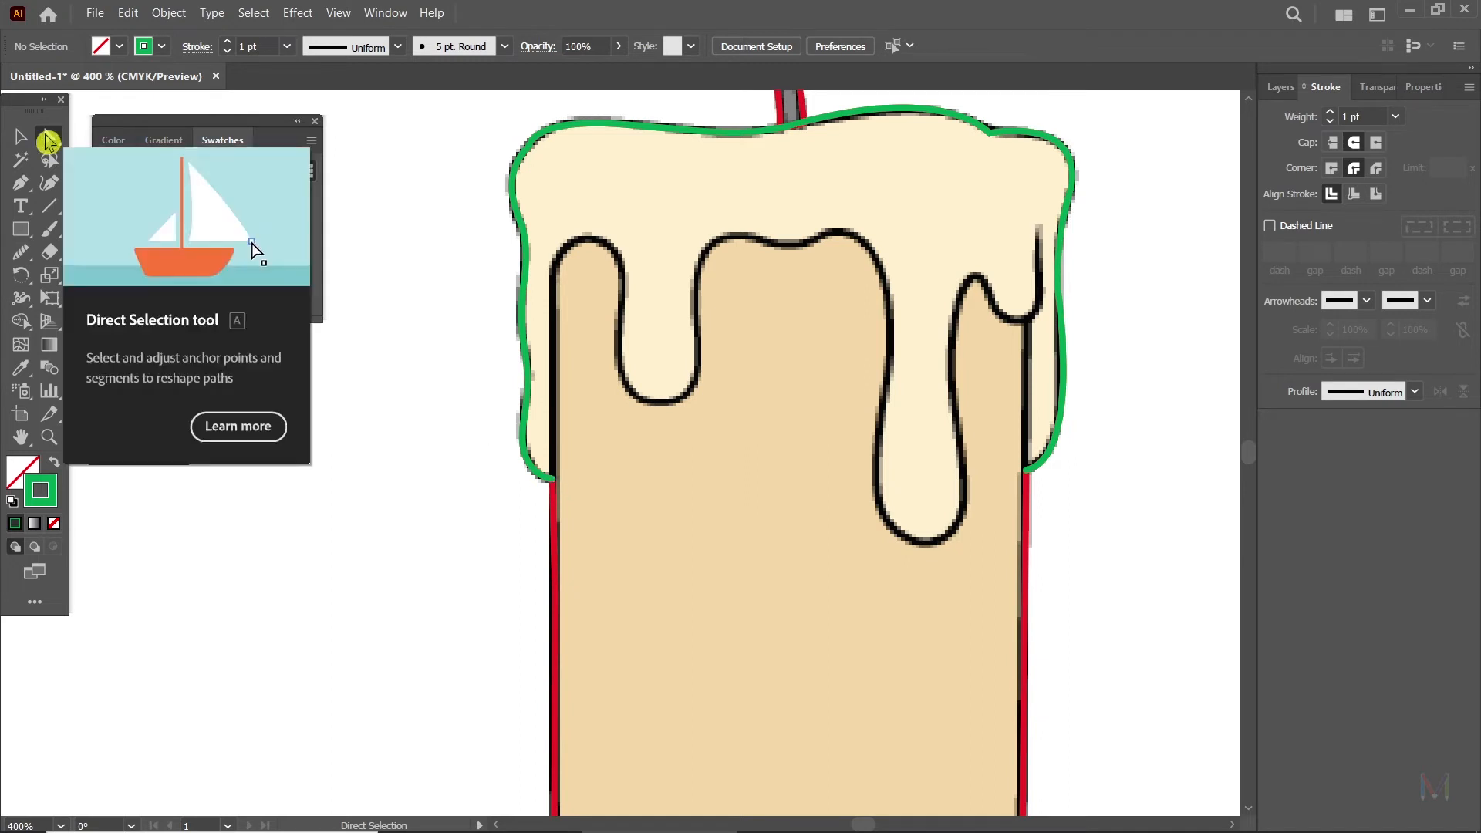
left_click(553, 485)
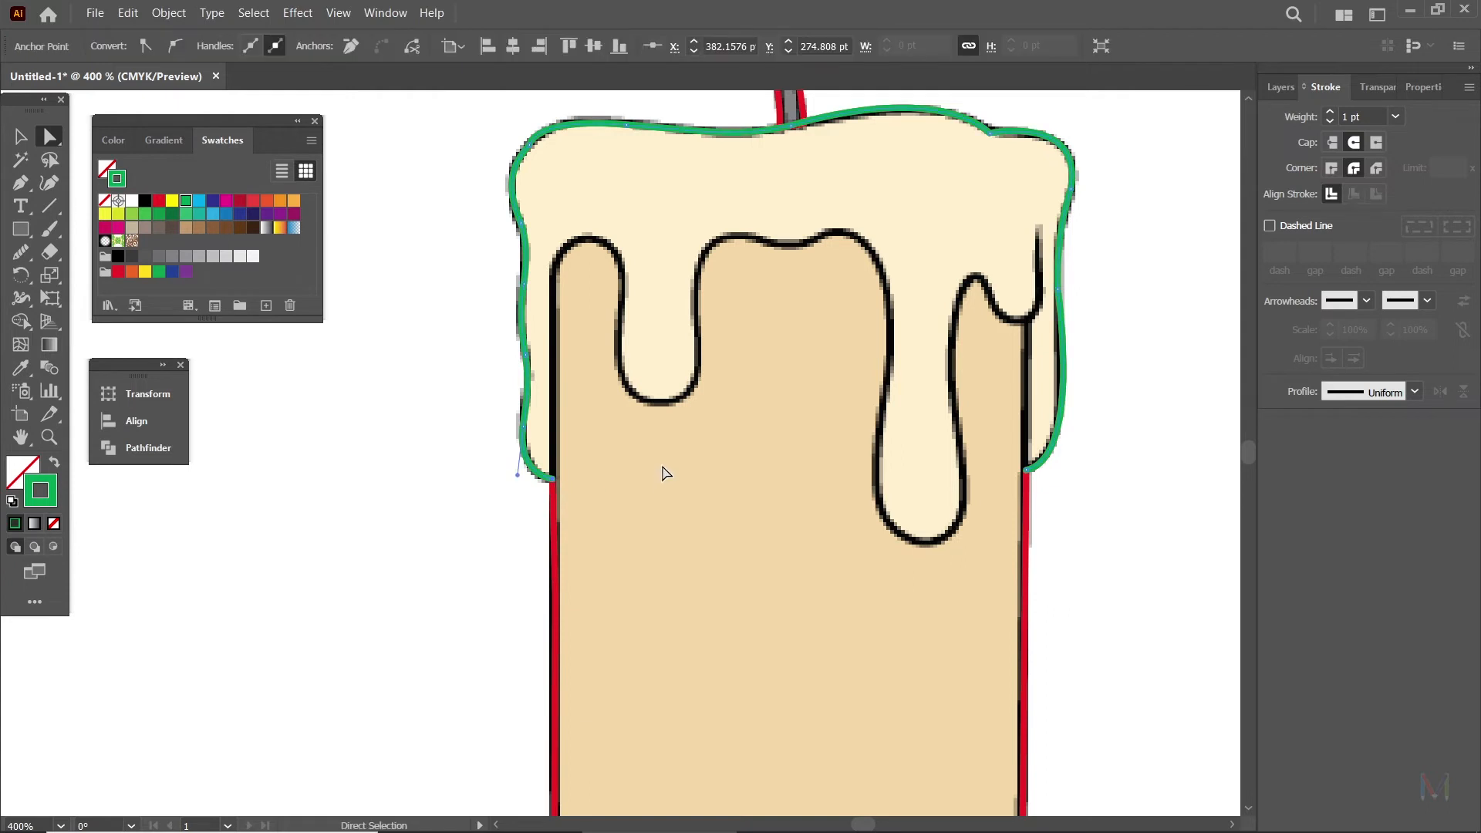
key("p")
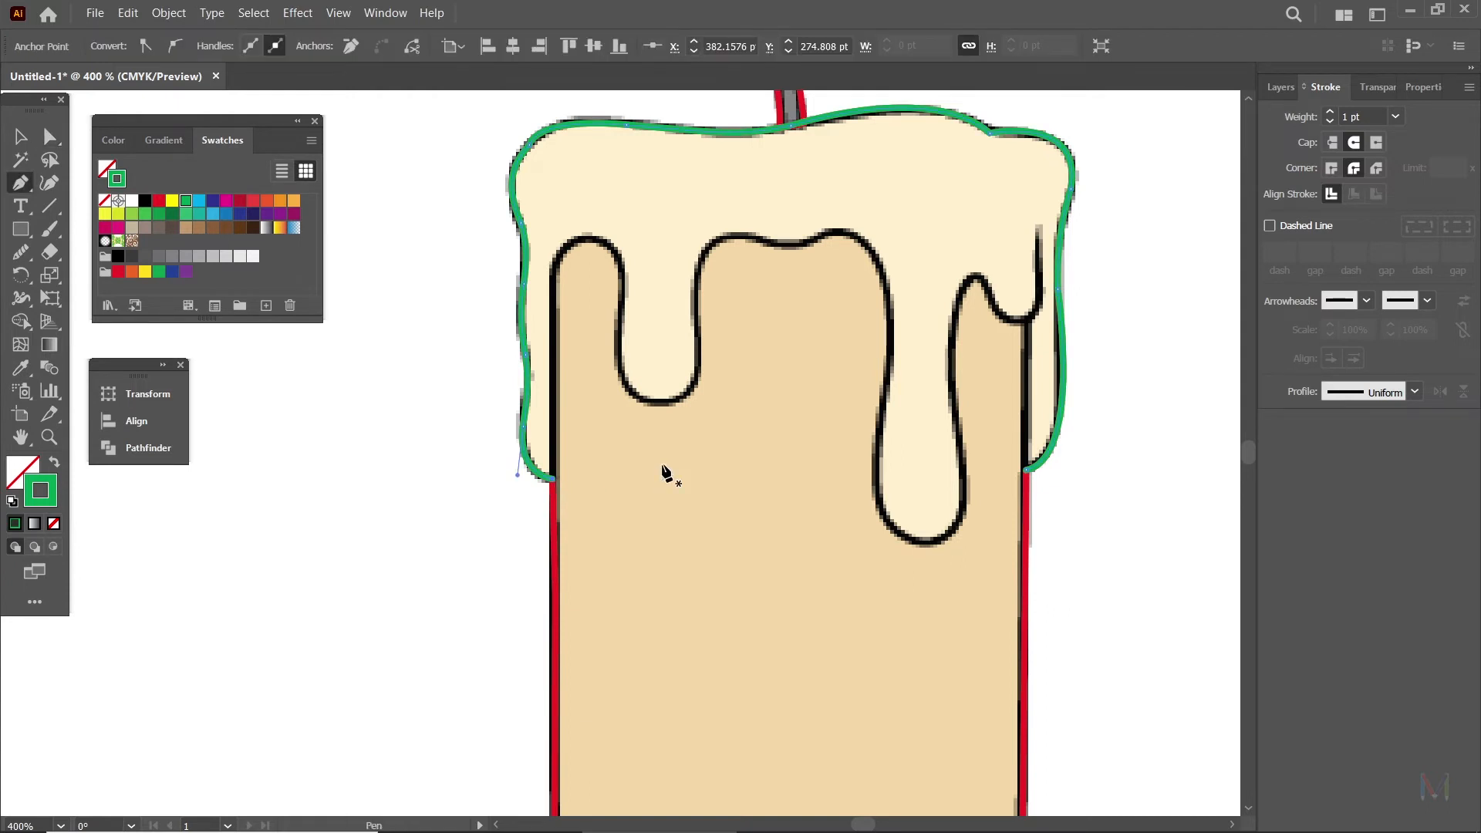
key("ctrl+plus")
left_click_drag(661, 423, 493, 546)
left_click(447, 600)
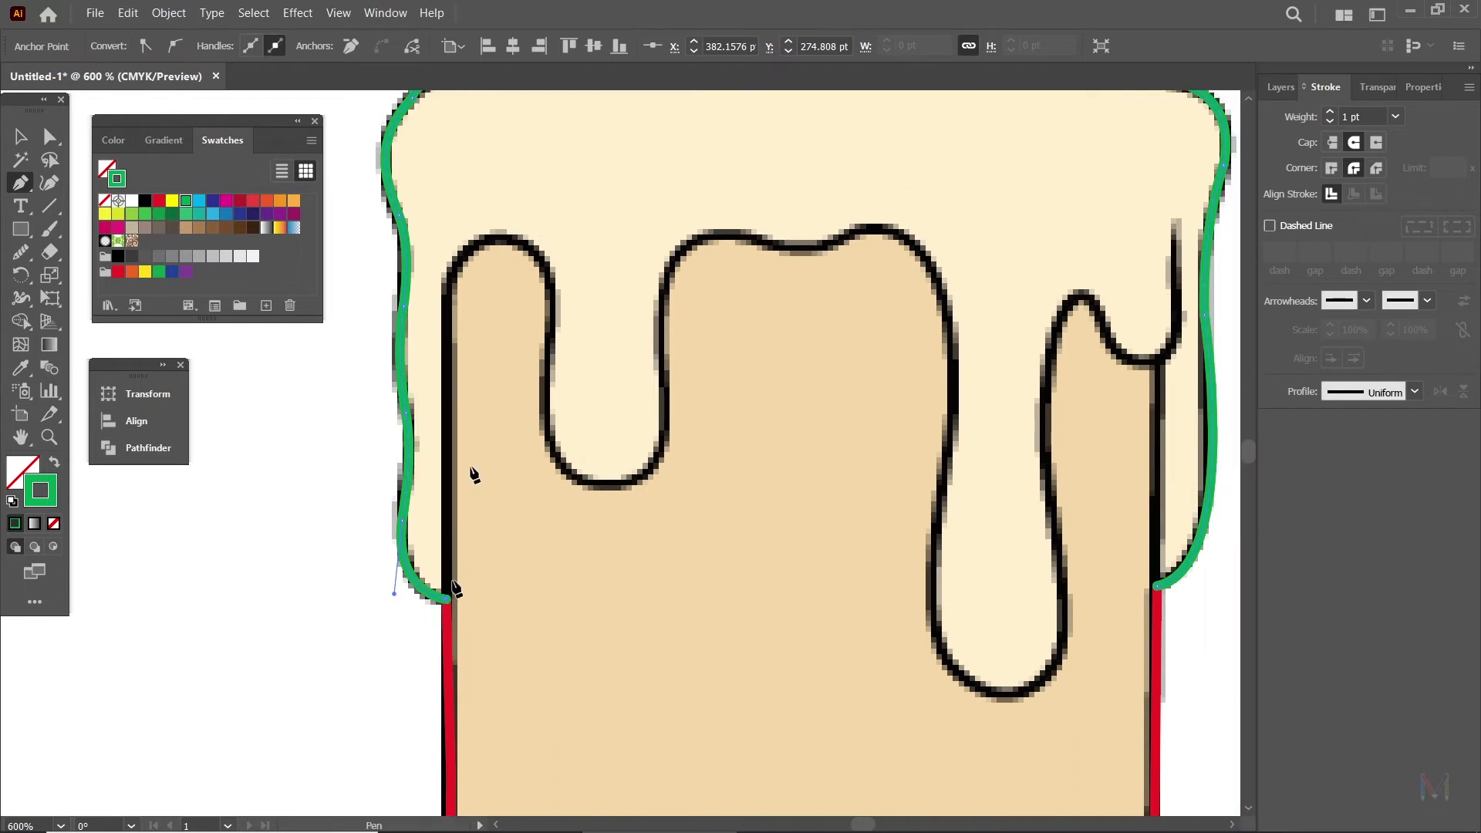
left_click(447, 295)
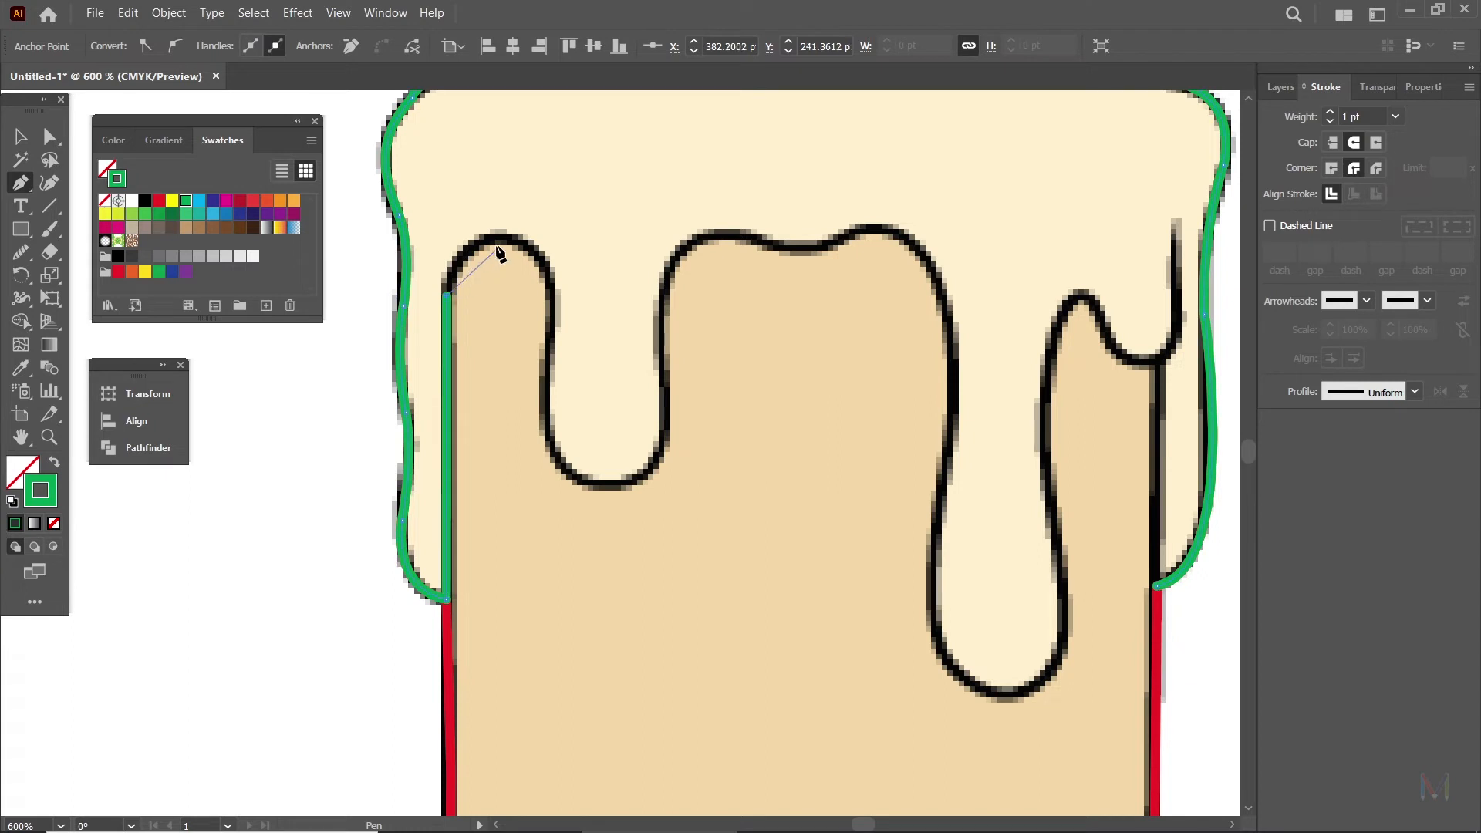
Trace the first arch, the short drip around its rounded tip and the lower part of its right edge.
left_click_drag(497, 240, 548, 241)
left_click_drag(550, 337, 542, 391)
left_click_drag(601, 486, 669, 490)
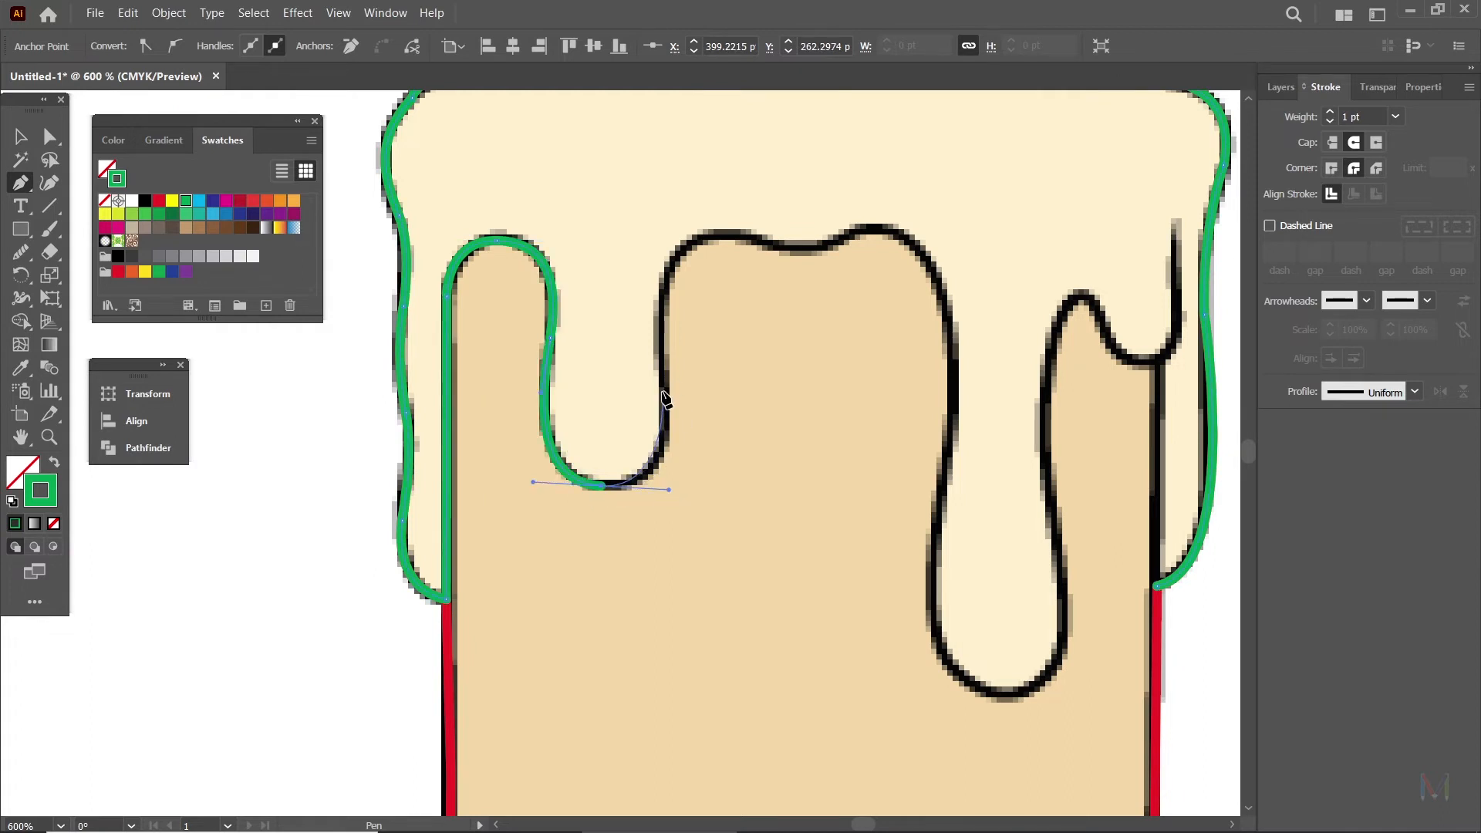
left_click_drag(665, 386, 664, 344)
key("space")
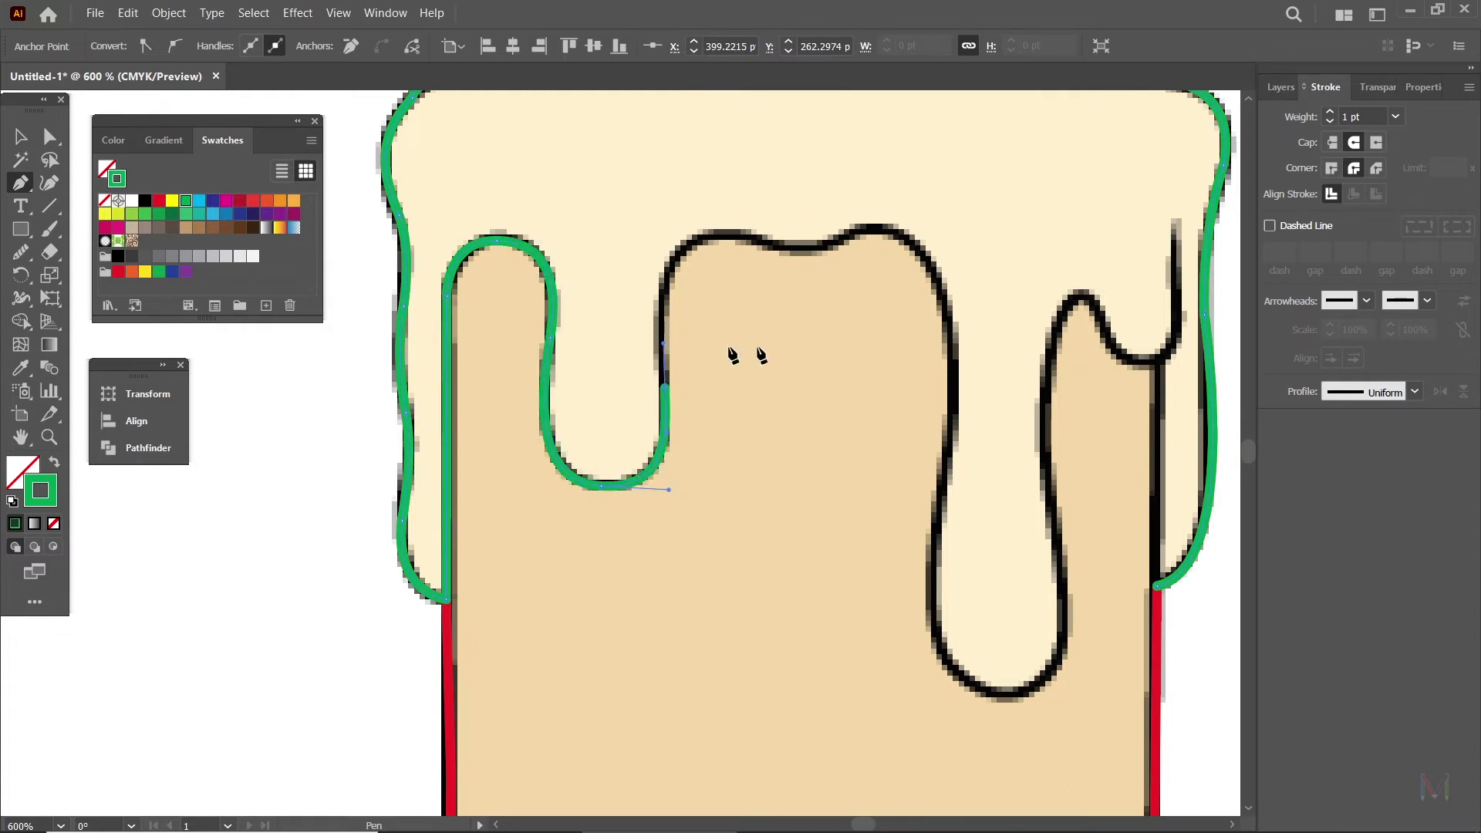
Trace the wax edge from the short drip's upper right side along the shallow dip towards the long drip.
left_click_drag(769, 312, 550, 413)
left_click_drag(462, 351, 496, 321)
left_click(461, 351)
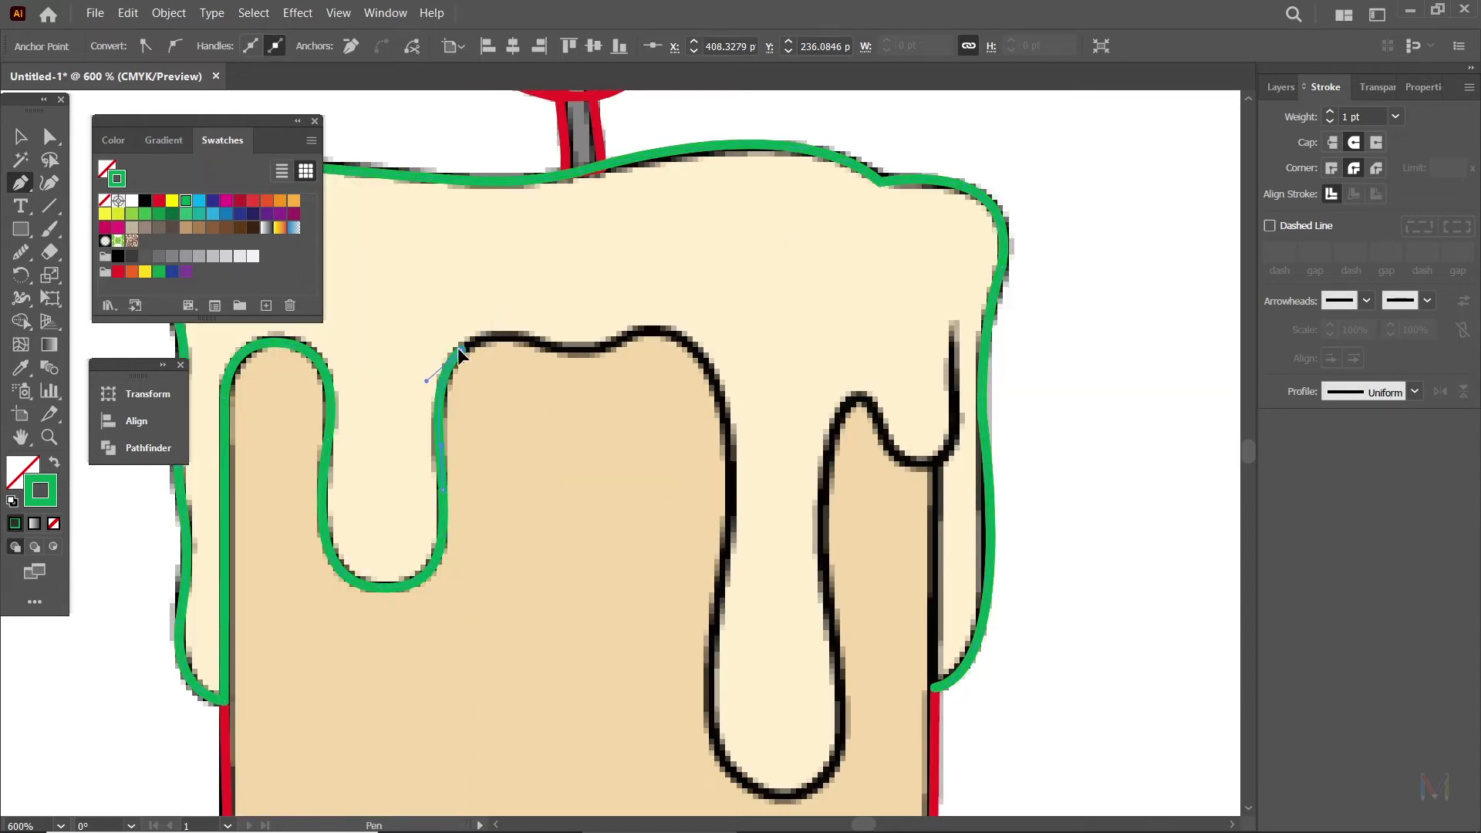
mouse_move(546, 347)
left_mouse_down()
mouse_move(592, 380)
mouse_move(658, 316)
left_mouse_up()
left_click(544, 348)
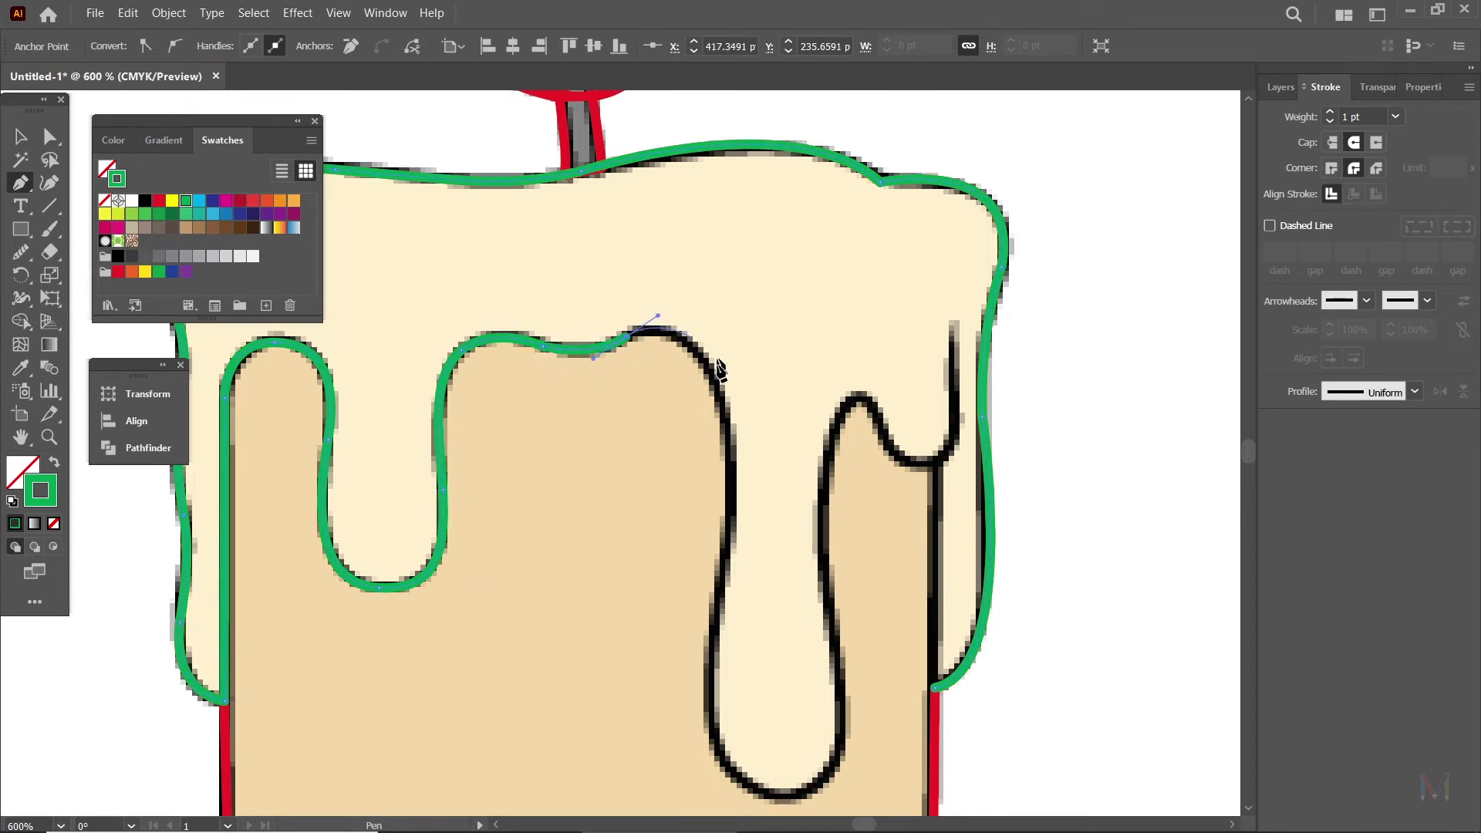
Trace the wax edge over the rounded shoulder and down the left side of the long drip.
left_click_drag(714, 378, 727, 411)
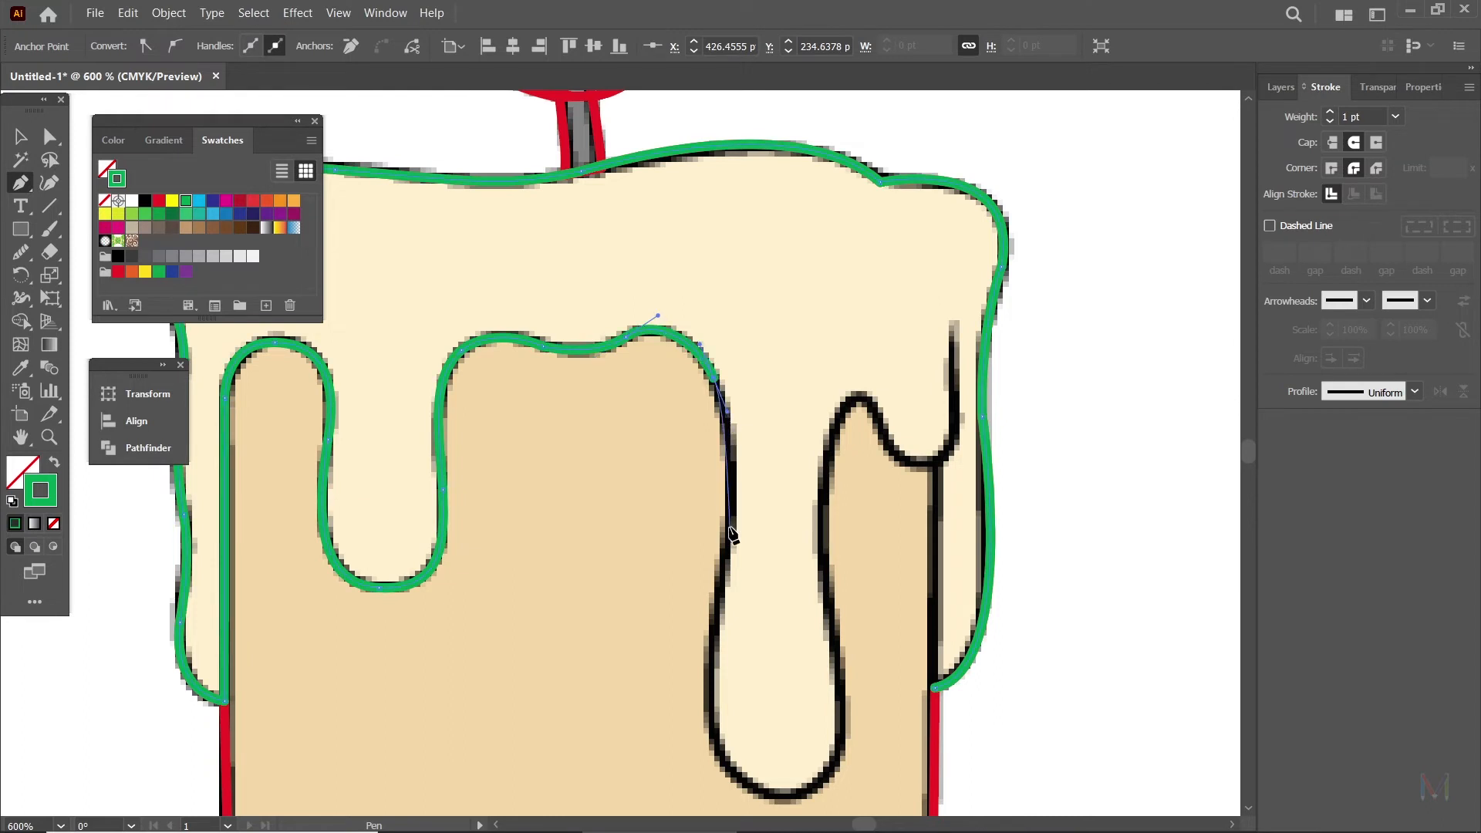
scroll(733, 520, "down", 3)
left_click_drag(678, 445, 657, 571)
key("space")
left_click_drag(754, 612, 659, 549)
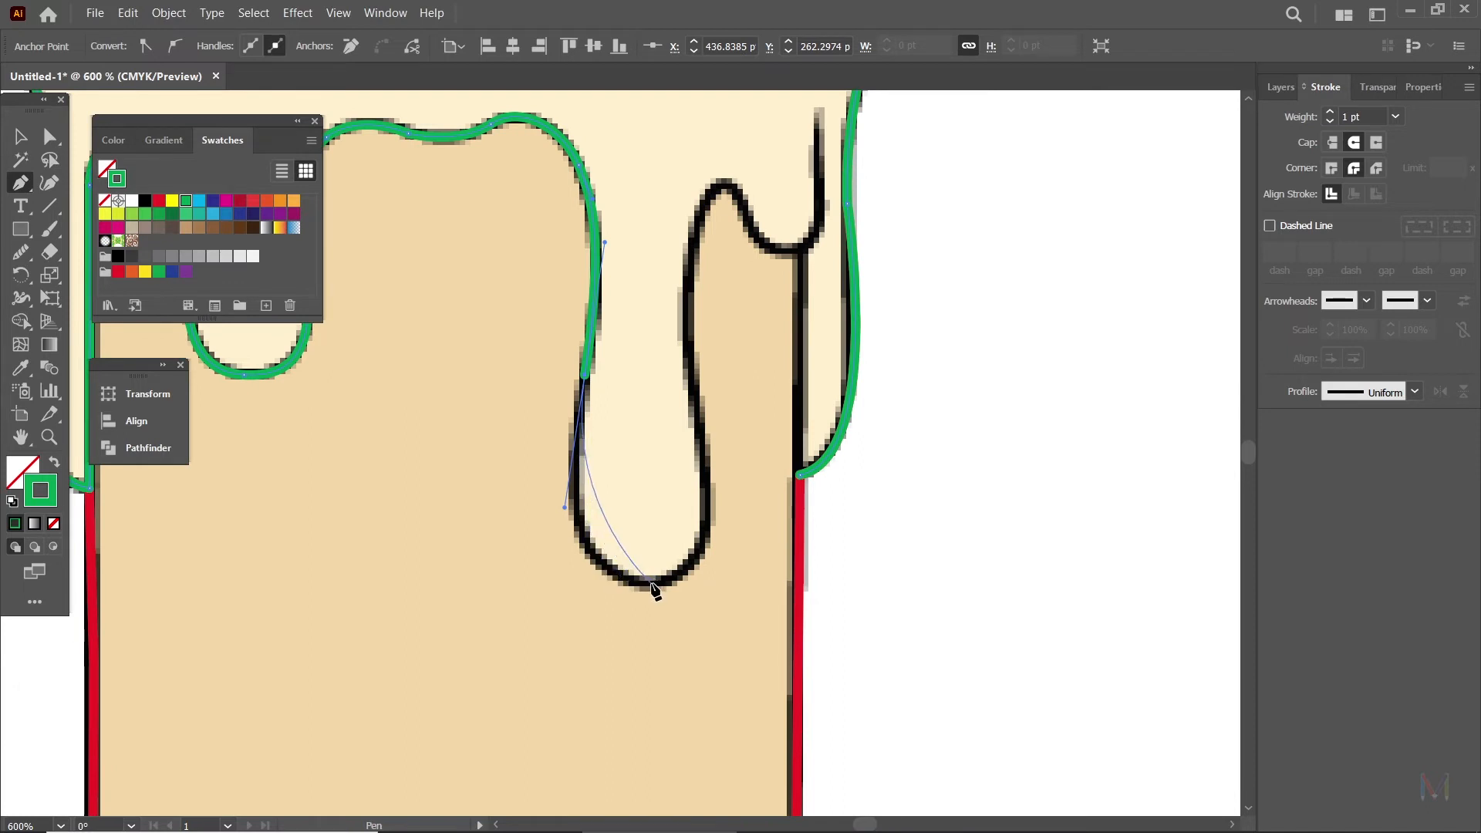
Trace the long drip around its rounded tip and up the lower part of its right side.
left_click_drag(605, 569, 627, 594)
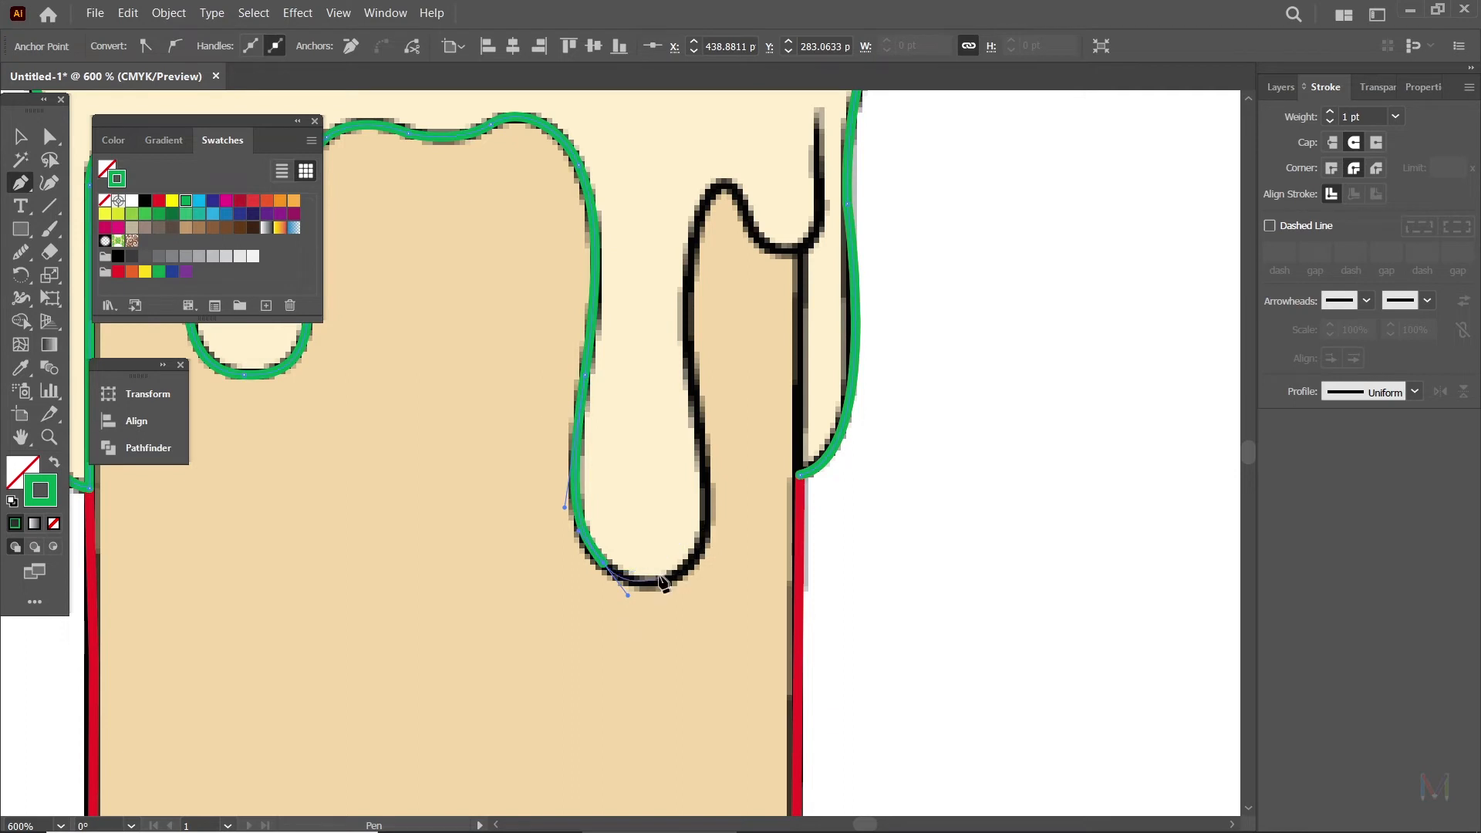
left_click_drag(707, 528, 708, 463)
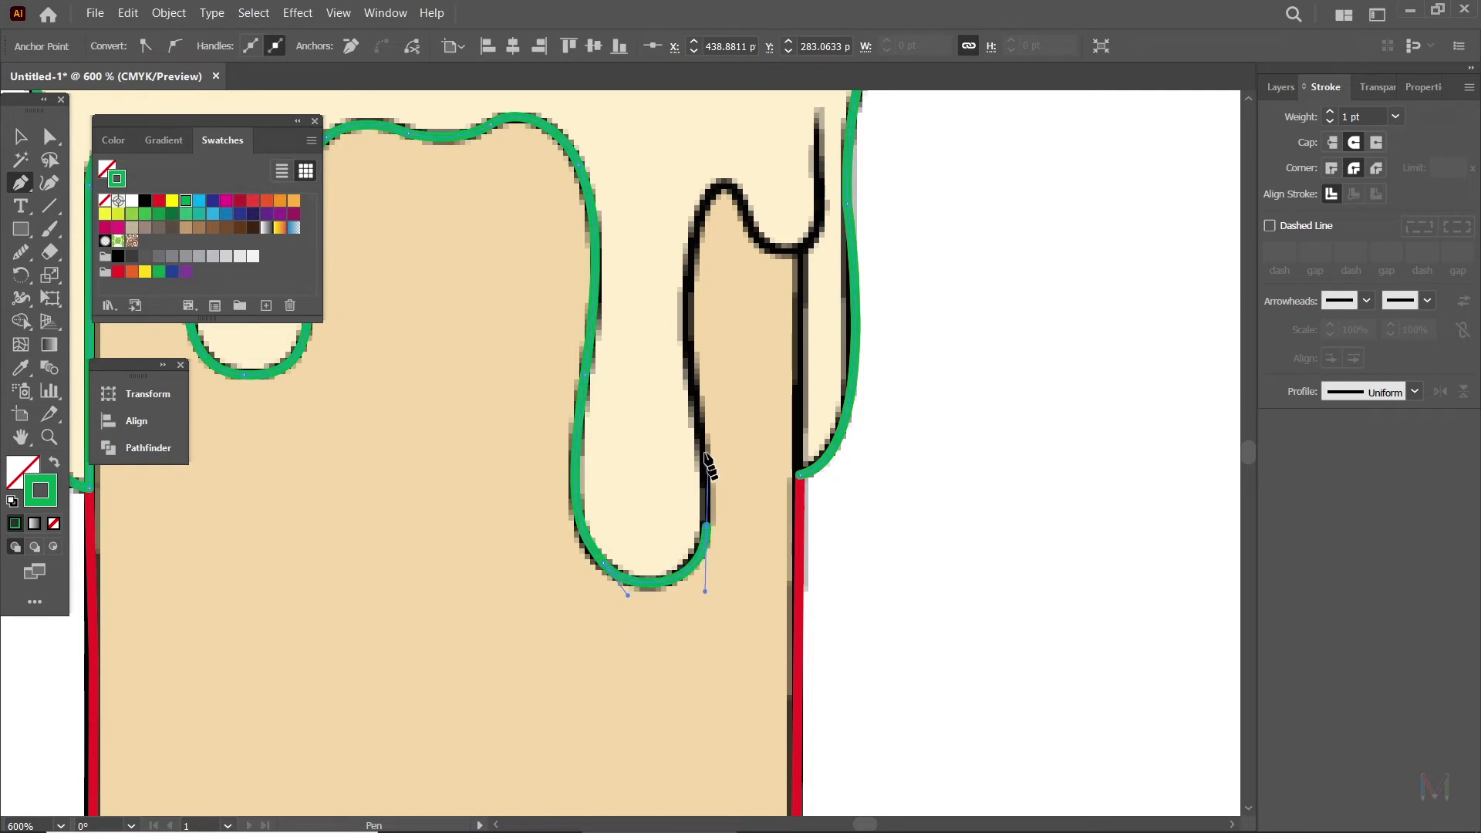
left_click_drag(696, 391, 685, 329)
left_click_drag(717, 412, 598, 597)
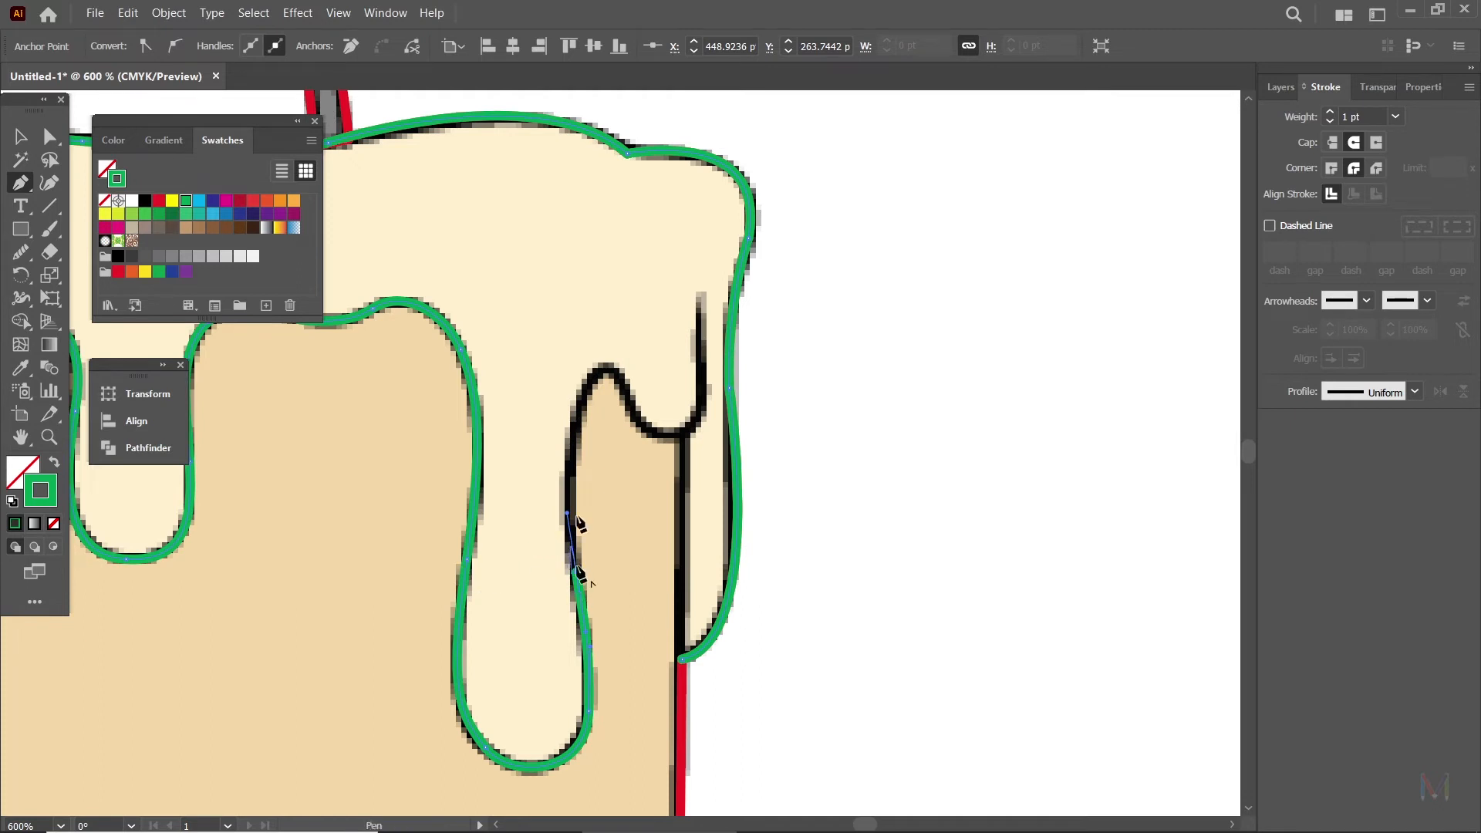
Trace the wax edge up the long drip's upper right side and over the small arch beside it.
left_click_drag(582, 404, 599, 334)
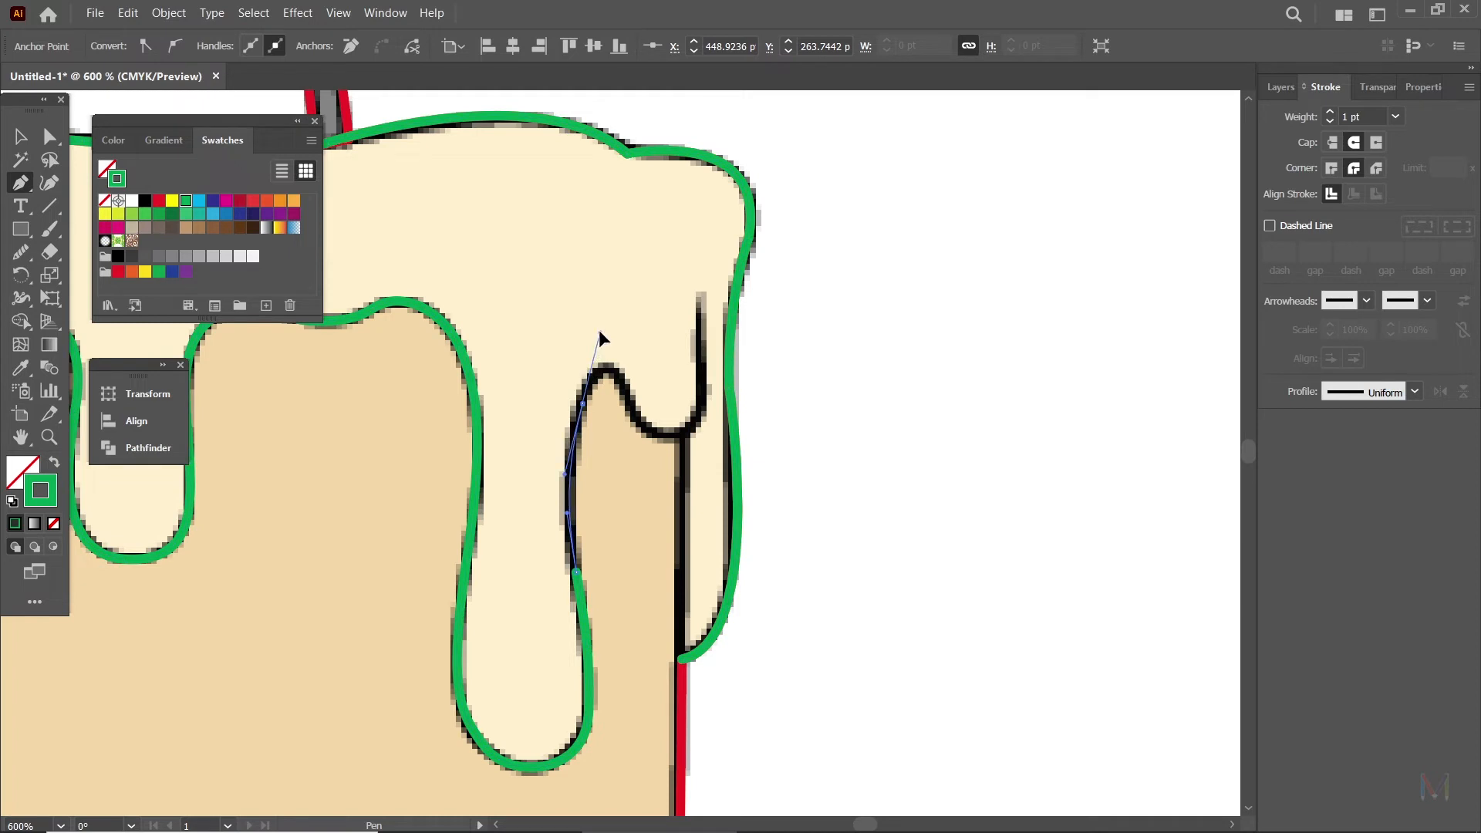
left_click(583, 404)
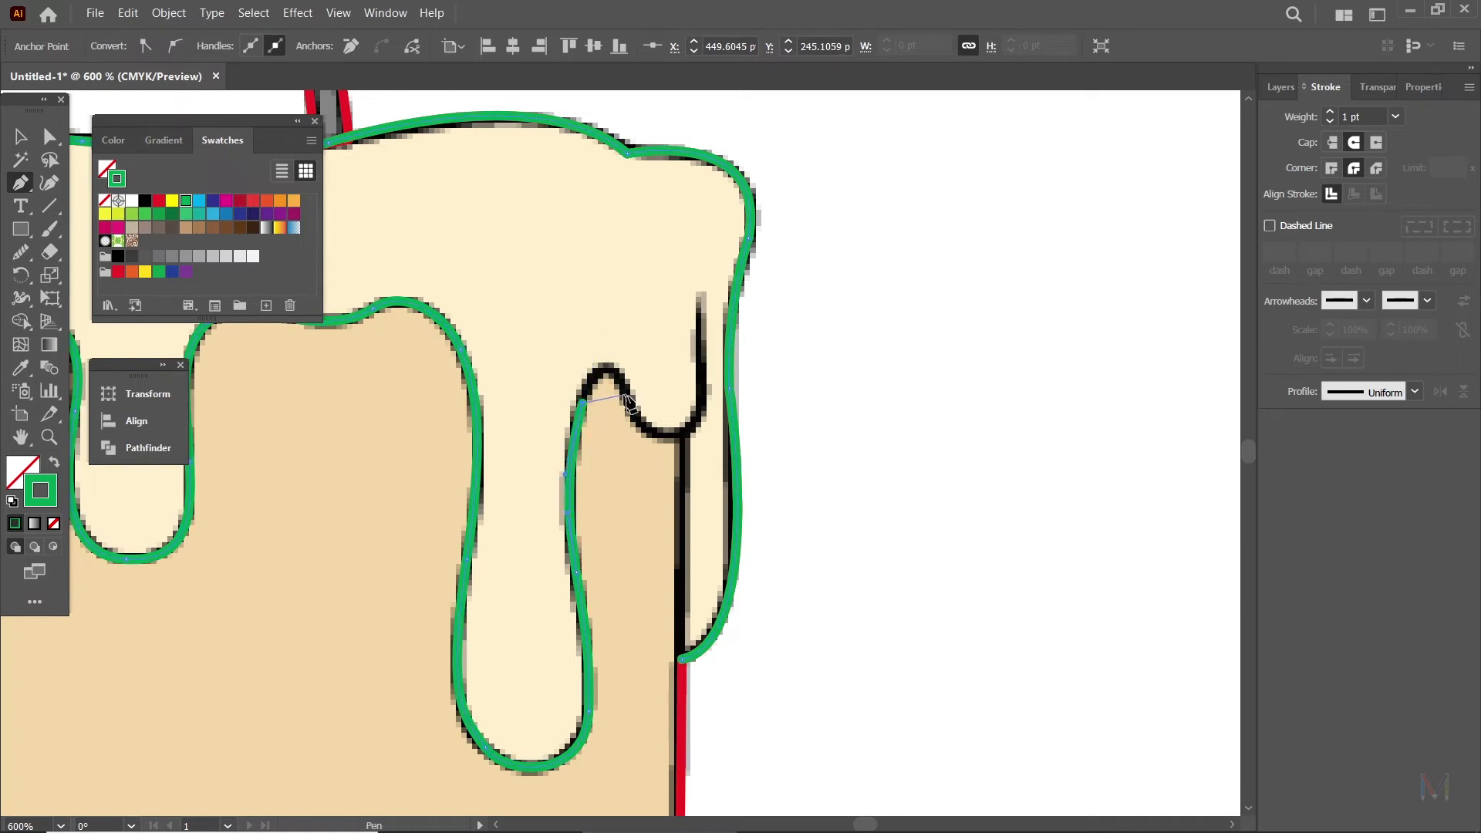
left_click_drag(627, 398, 647, 449)
left_click_drag(702, 403, 709, 371)
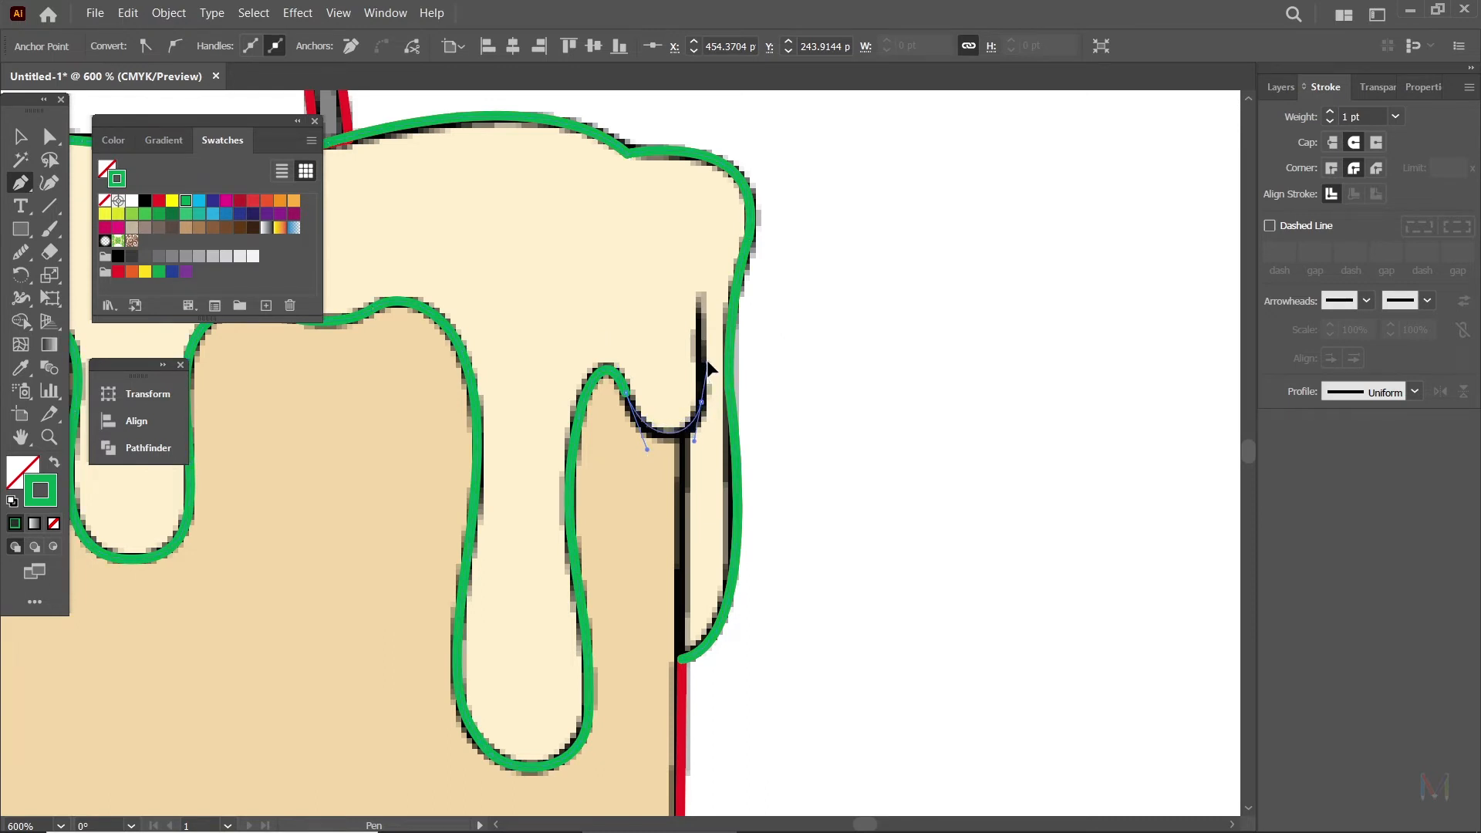
key("ctrl+z")
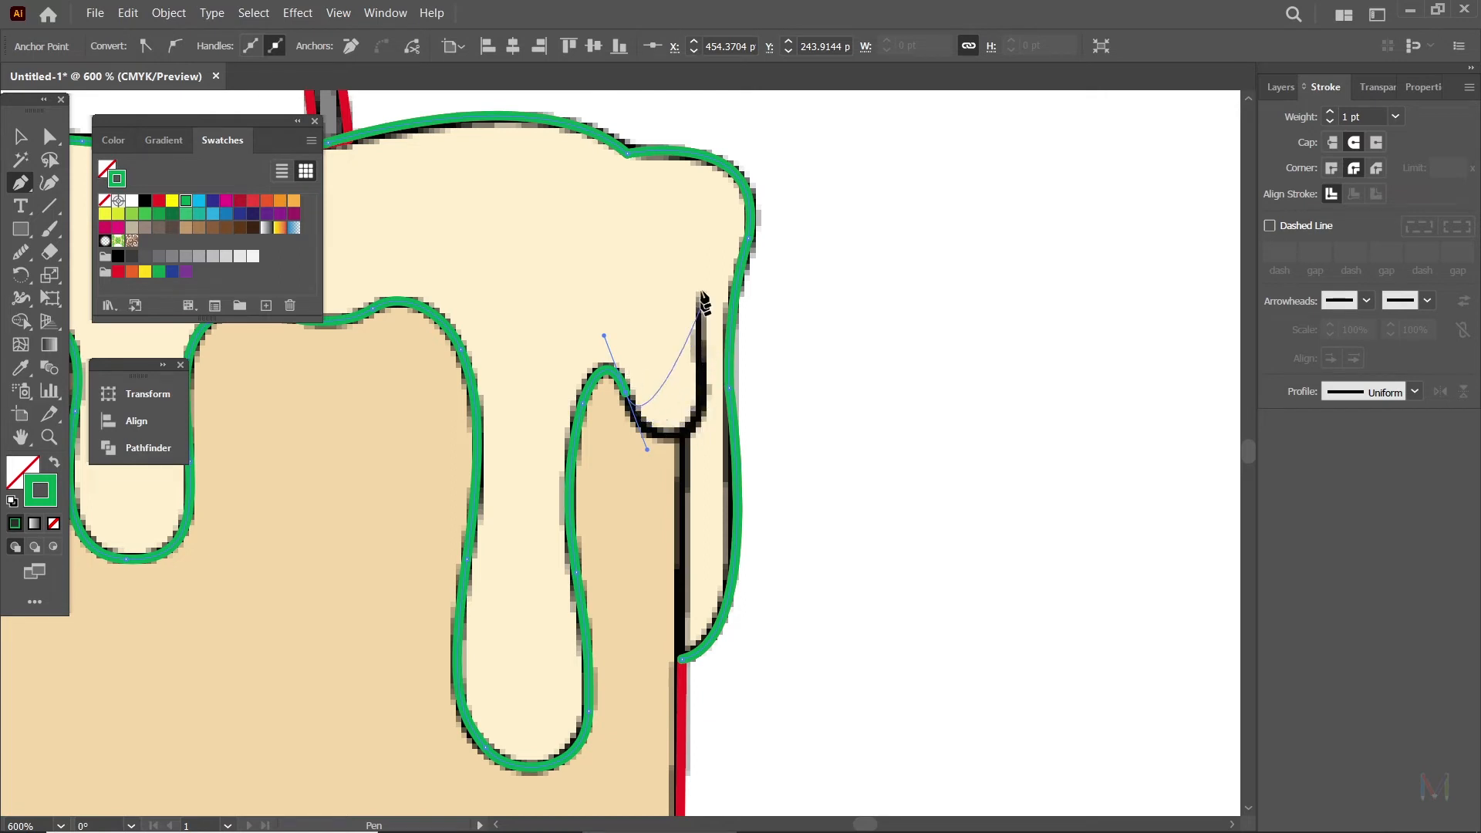
Continue along the small drip's bottom to the candle's right edge, close the wax outline at its starting anchor and deselect it.
left_click(686, 437)
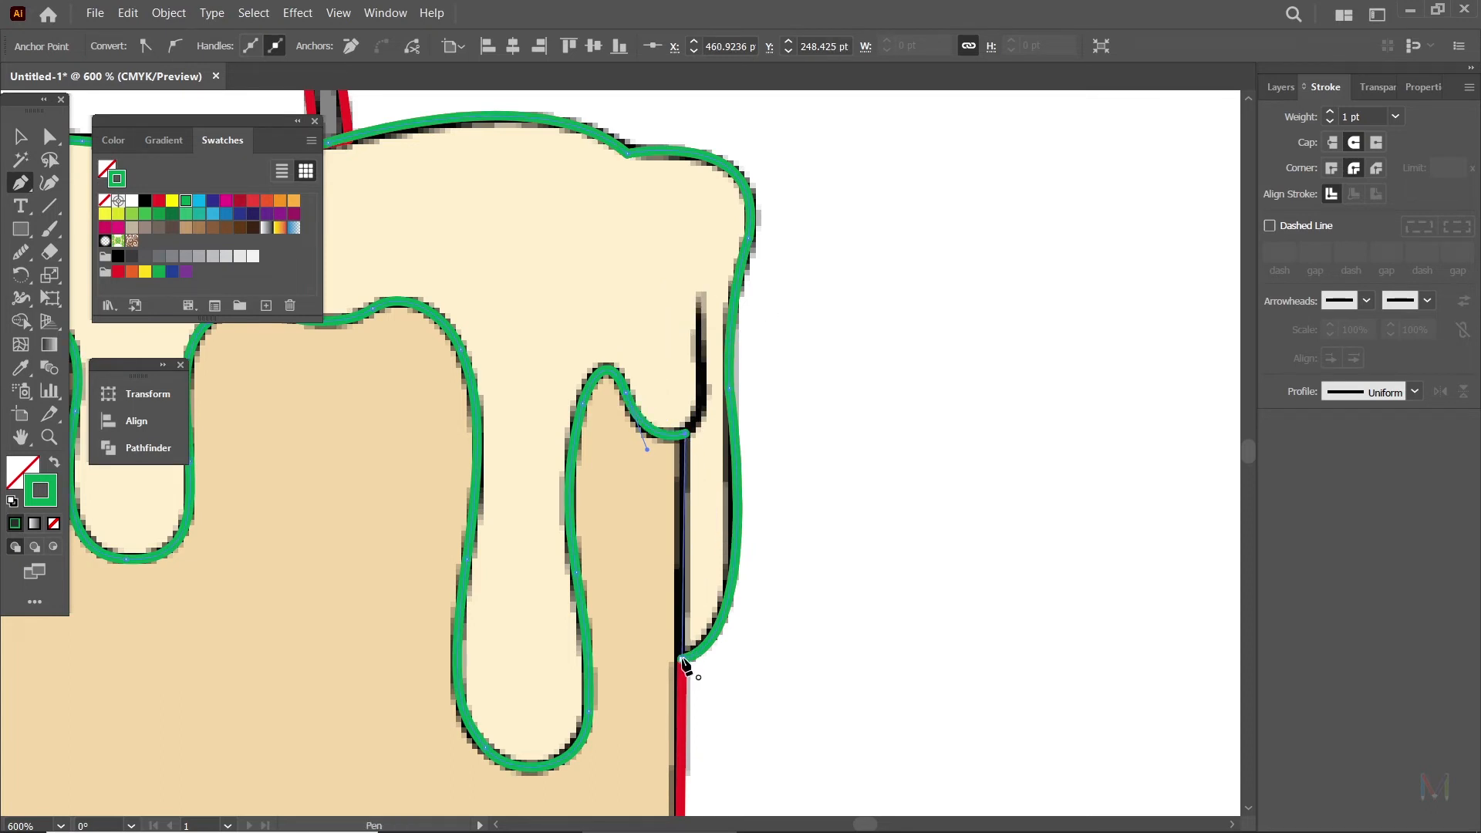
left_click_drag(682, 661, 766, 640)
left_click(21, 137)
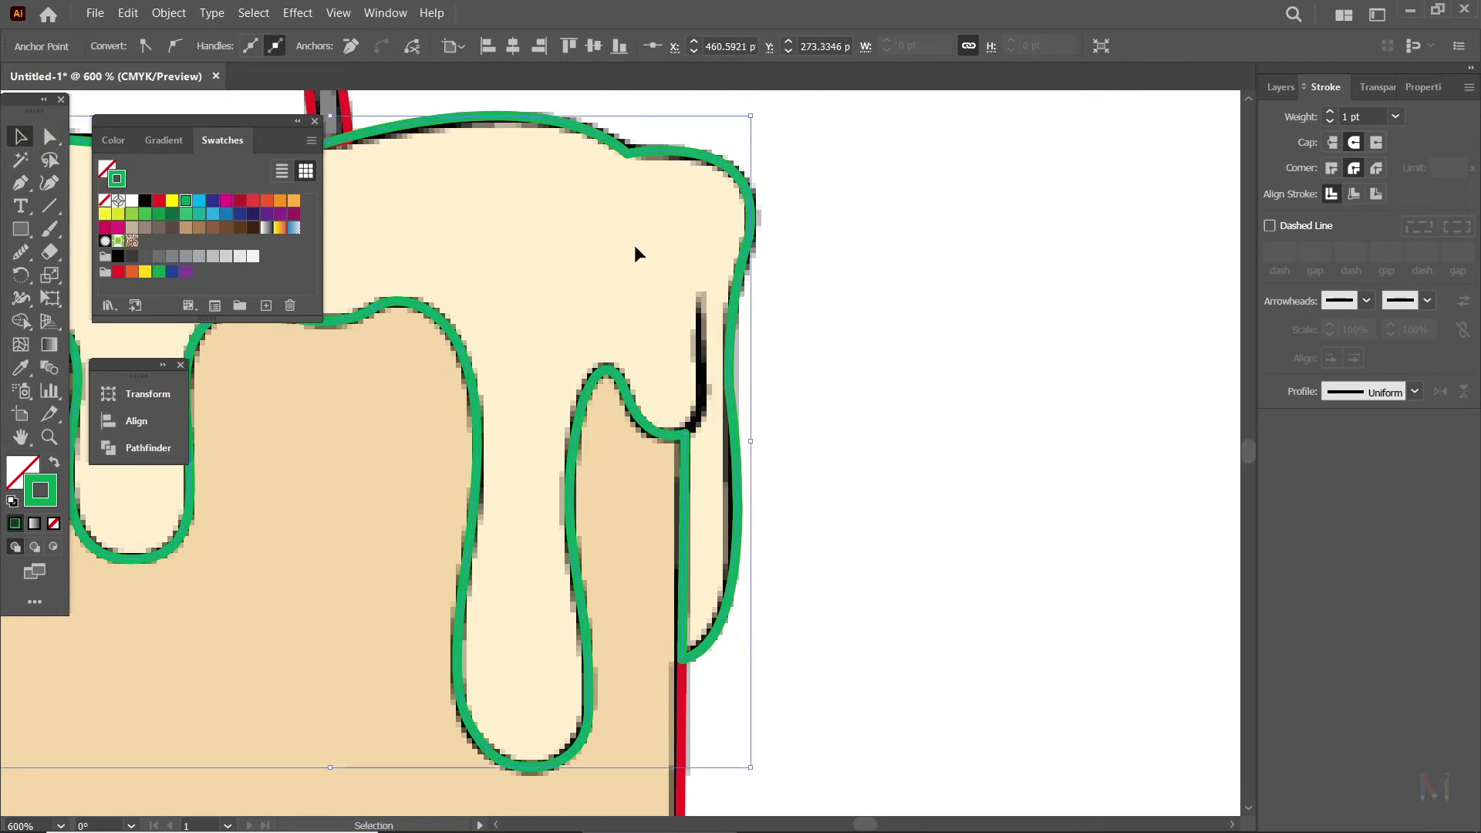
left_click(650, 334)
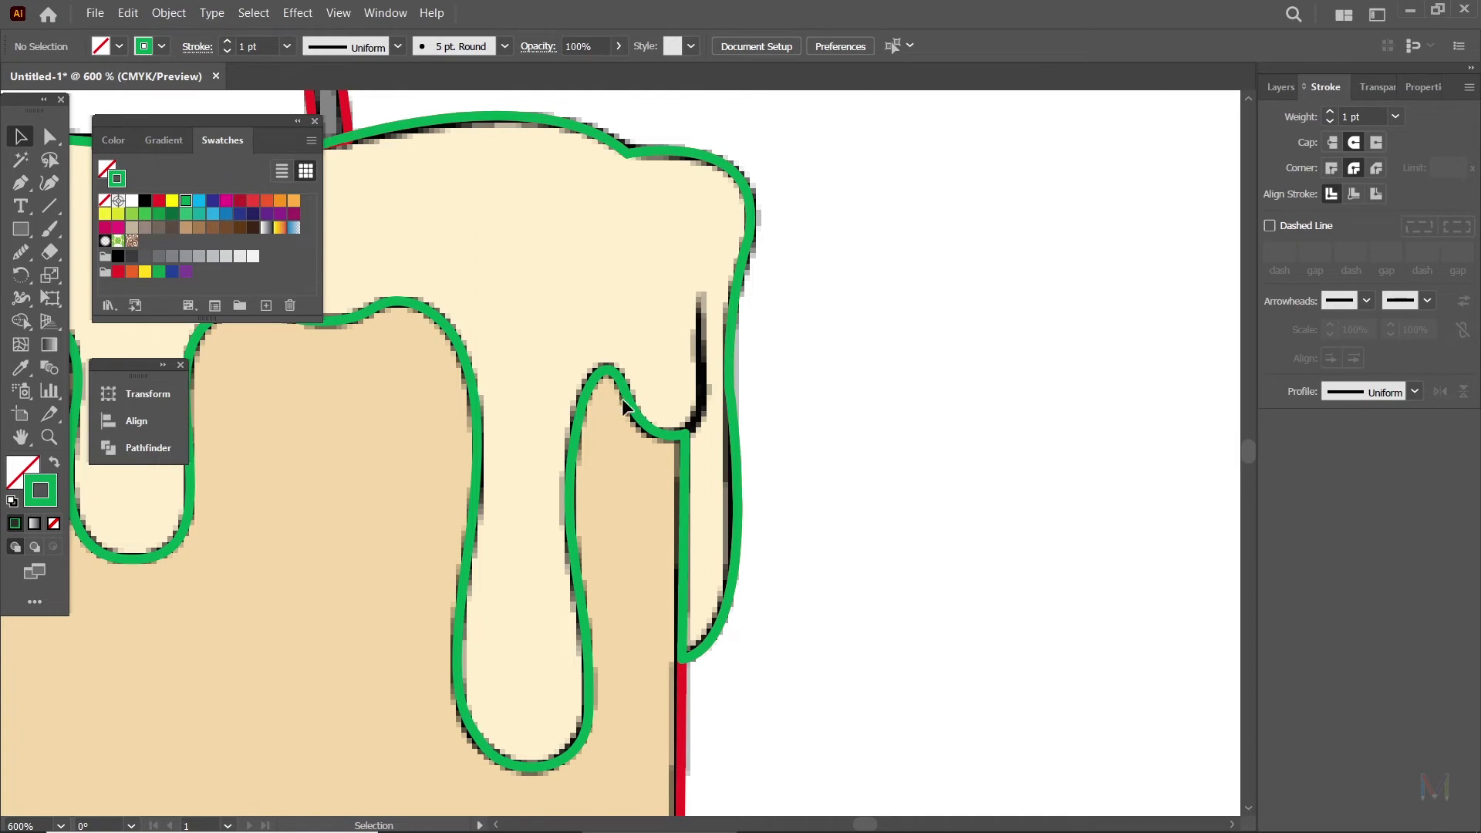
Draw the small drip's right edge as a separate open curve, rising from the candle's right edge along the black reference line.
key("p")
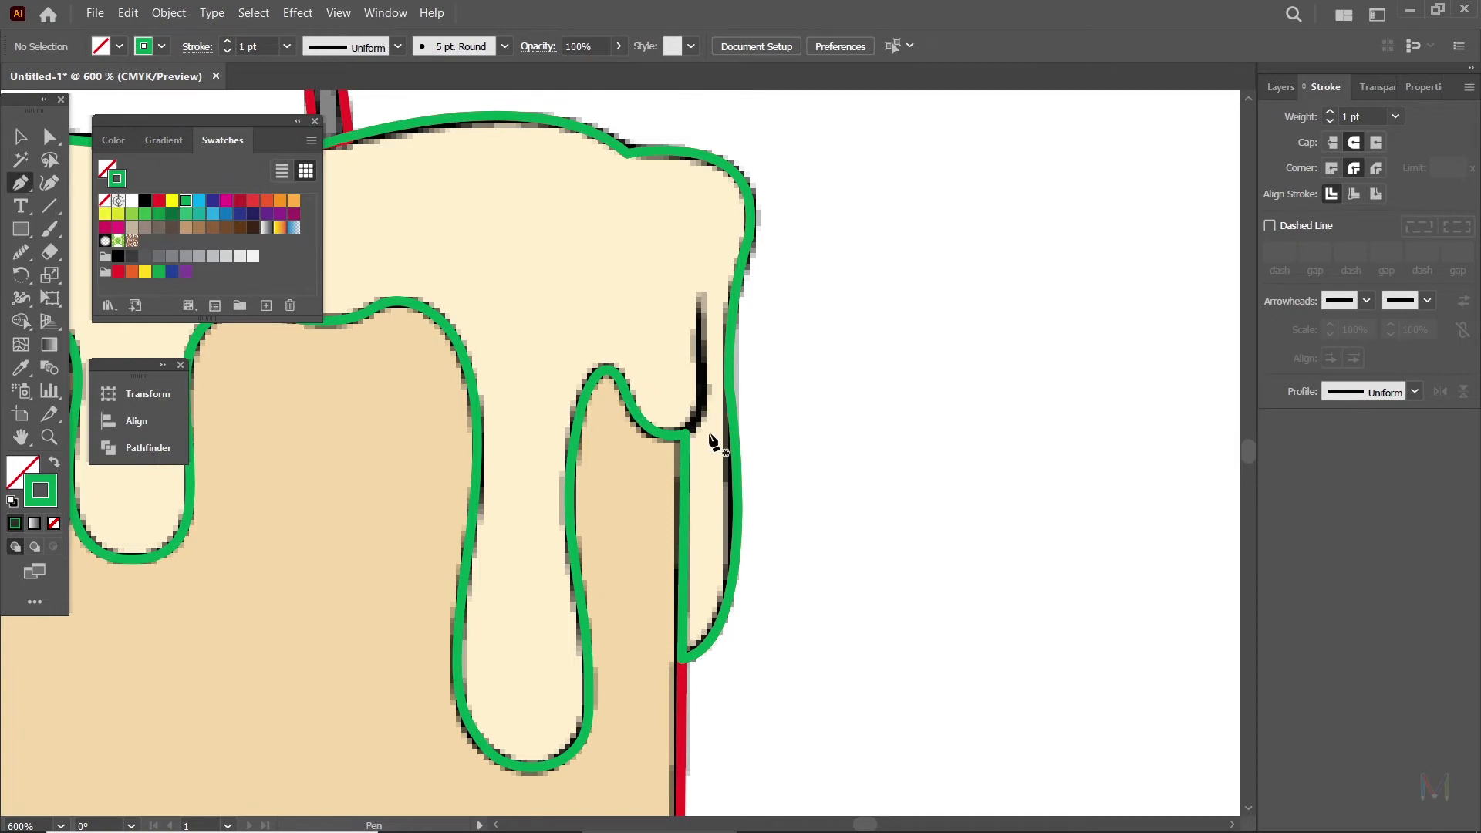
left_click(686, 436)
left_click_drag(702, 373, 702, 308)
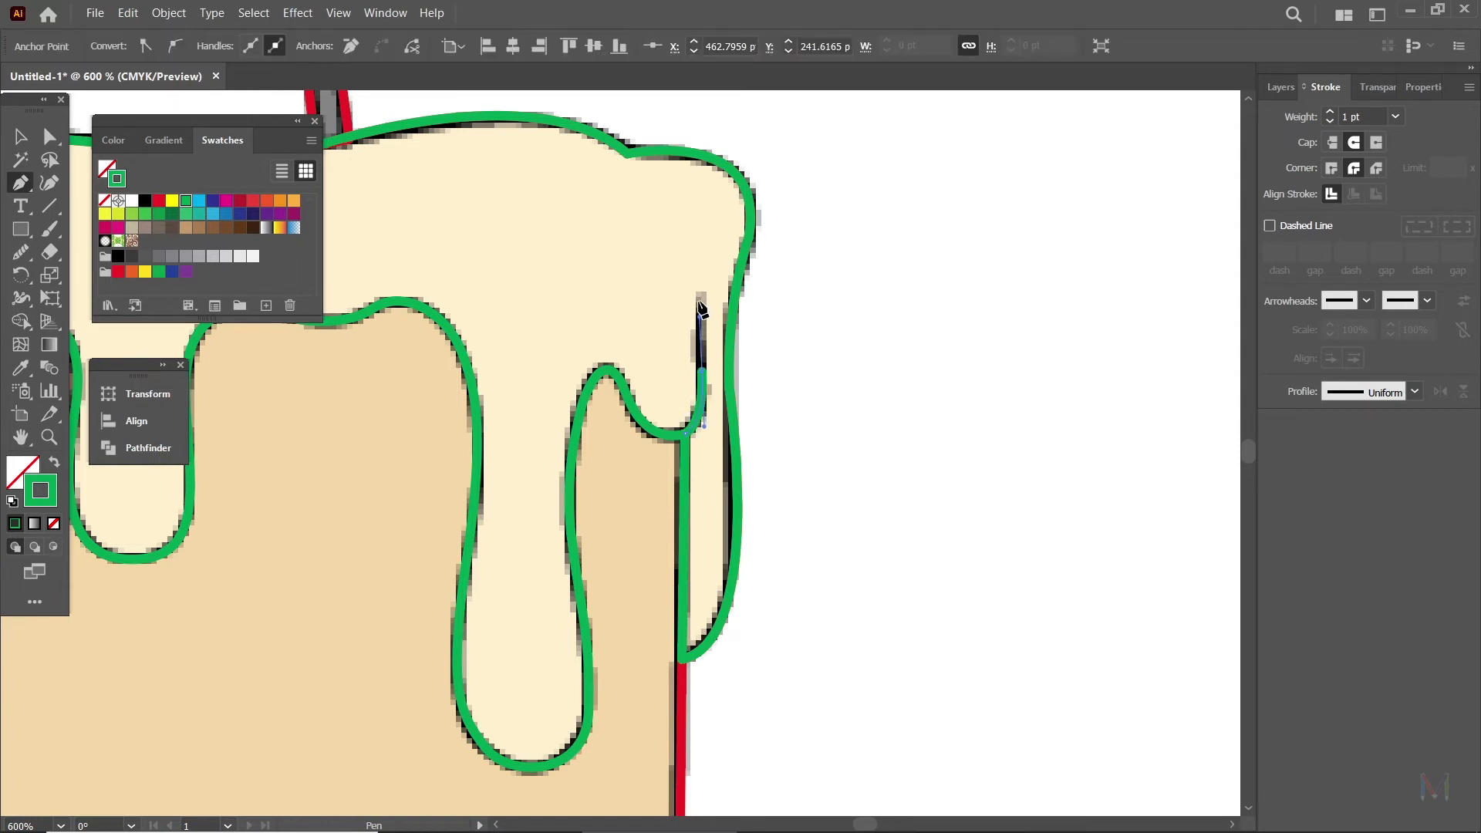
left_click(21, 136)
left_click(820, 268)
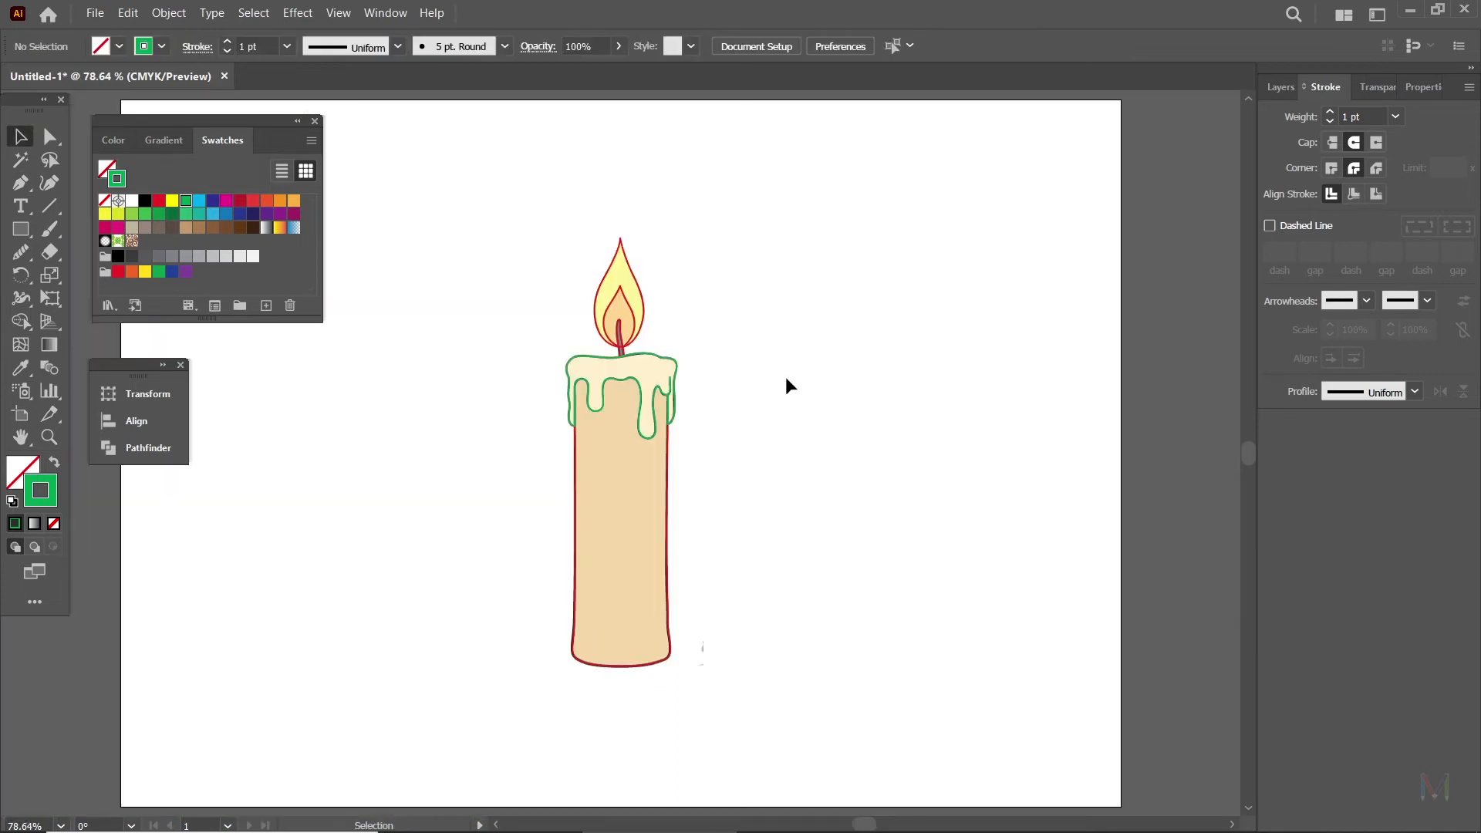
Rename layer 1 as Candle.
left_click(1281, 86)
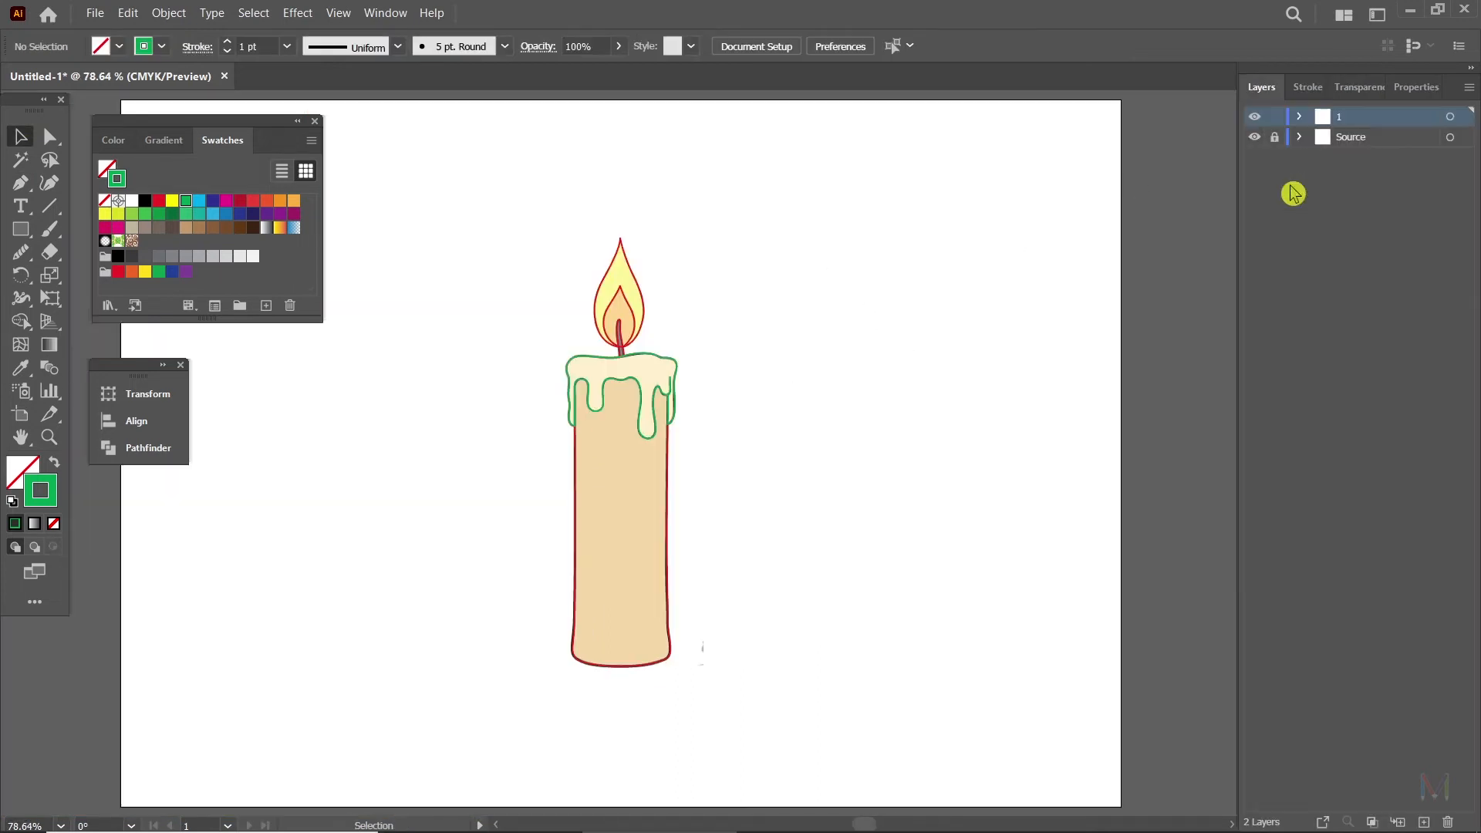
left_click(1275, 137)
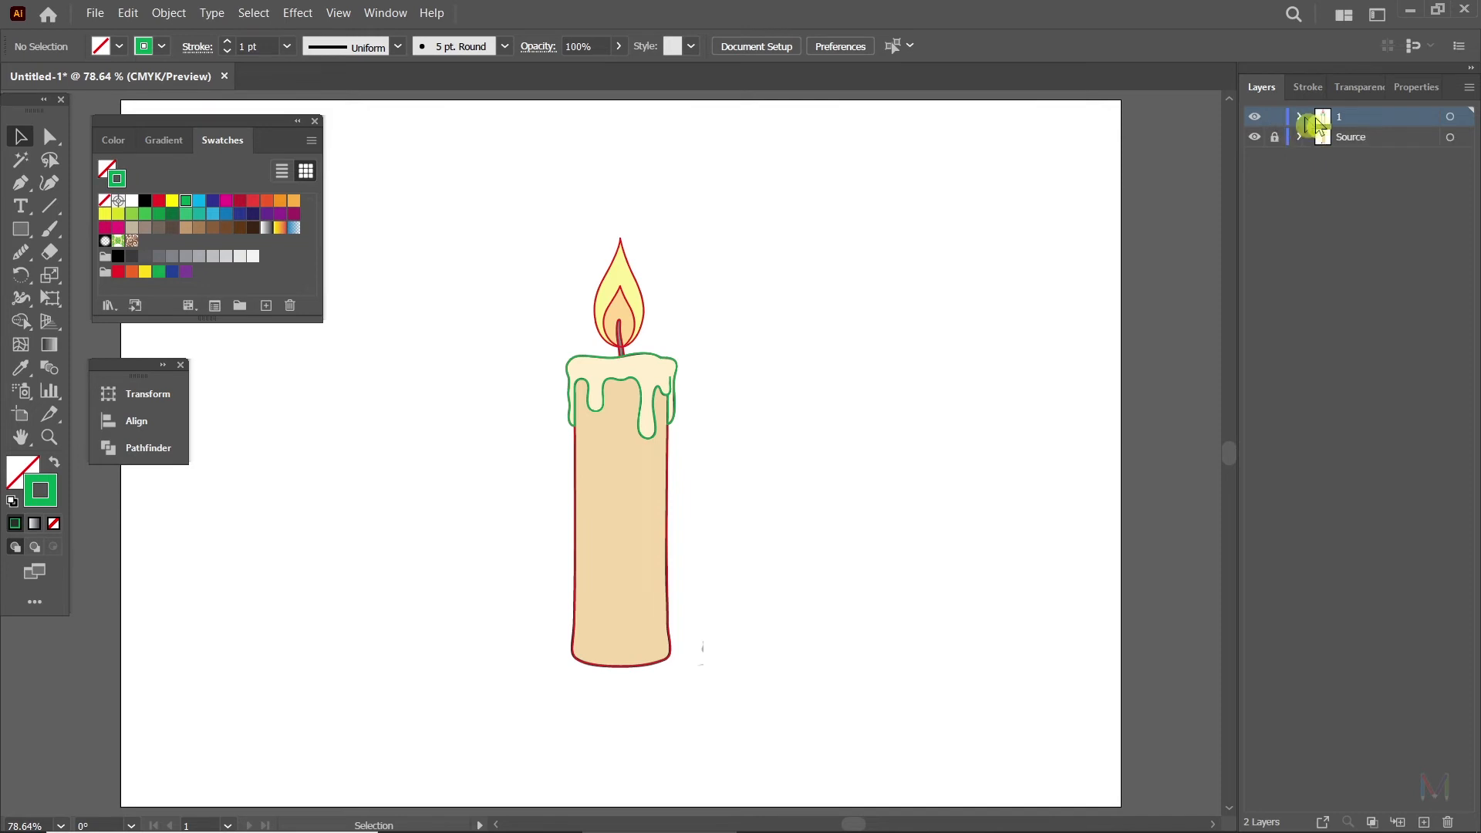
double_click(1340, 117)
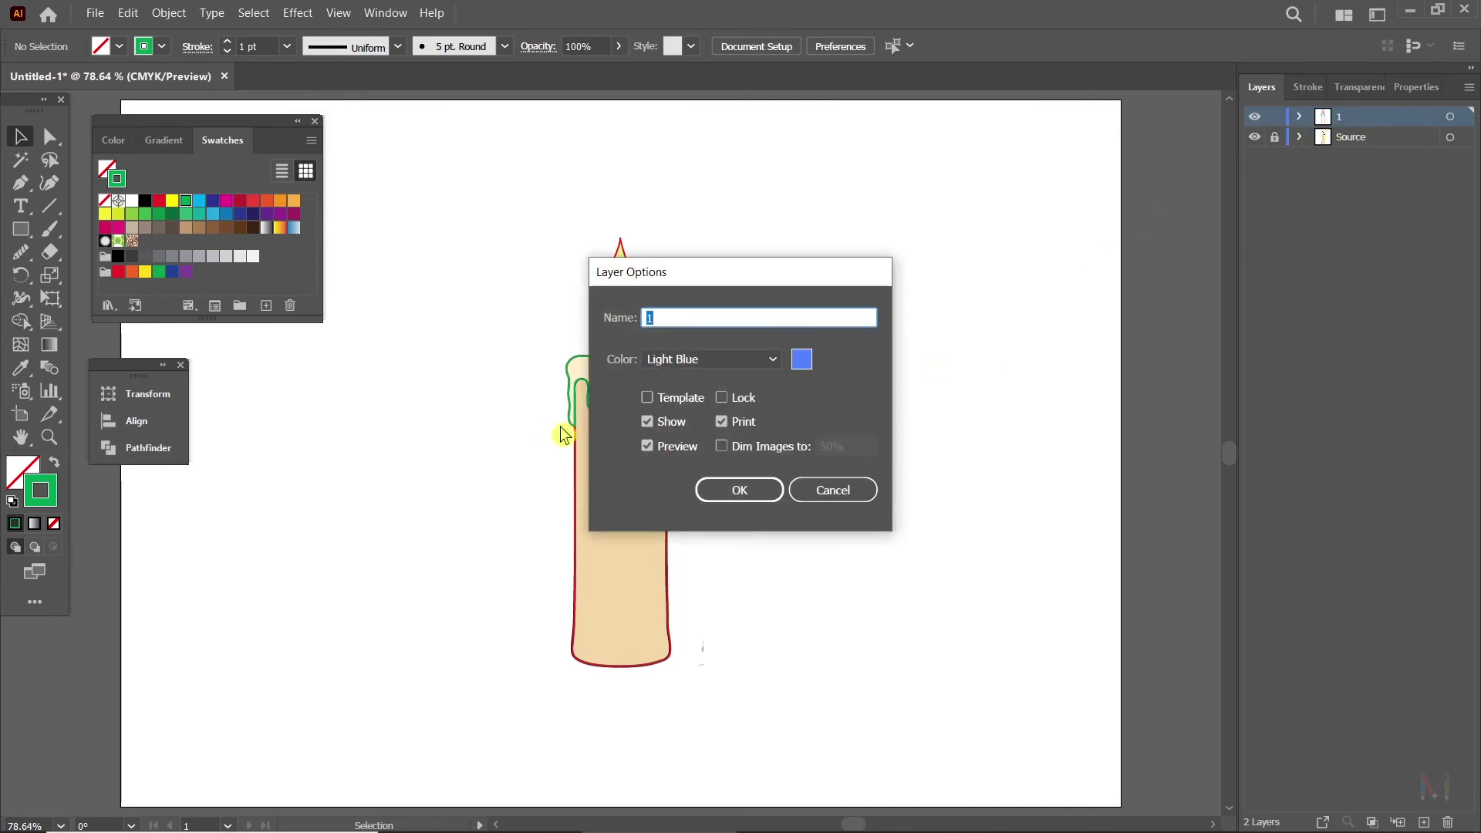
type("Candle")
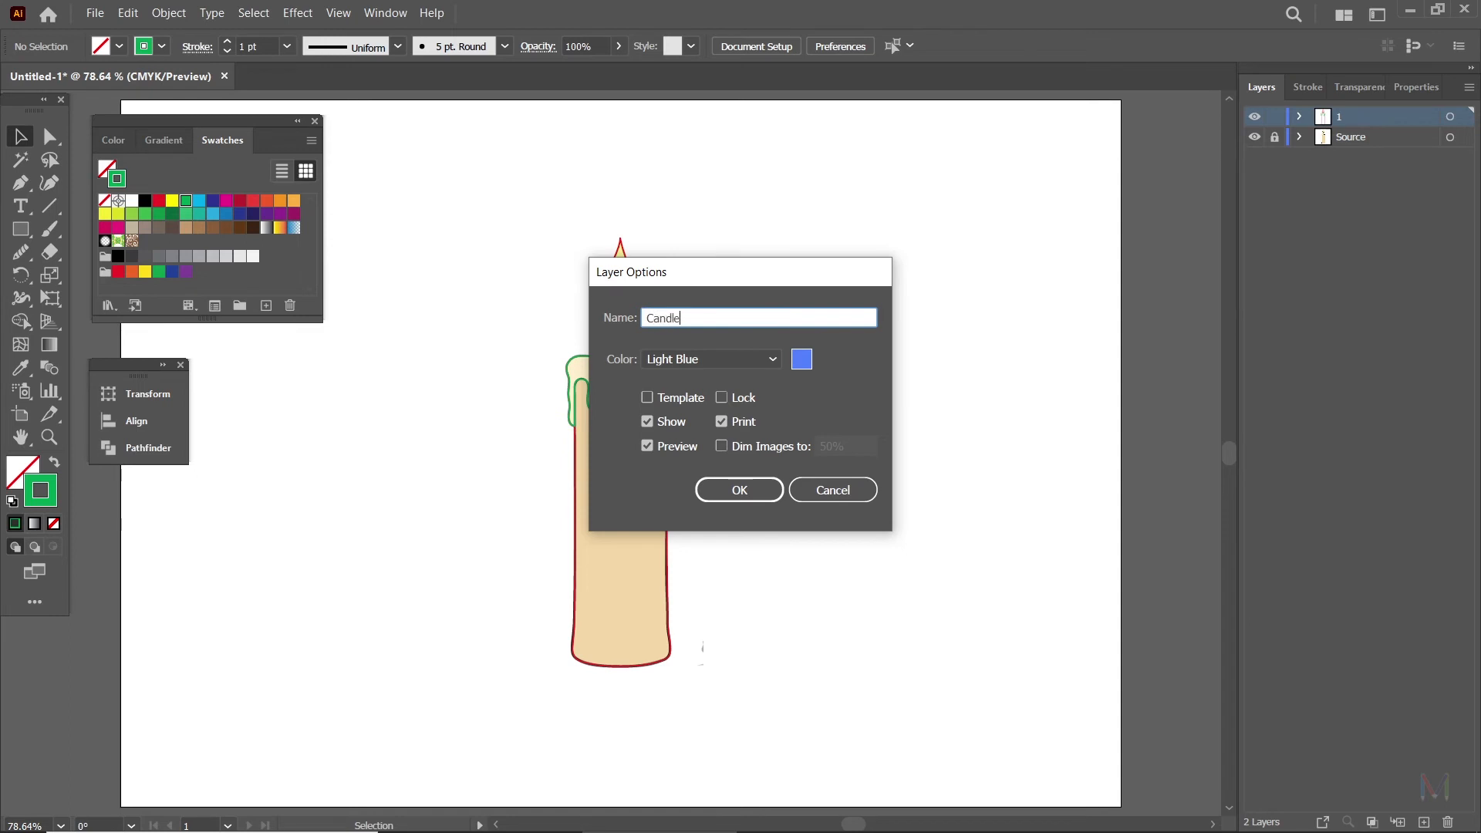
key("Return")
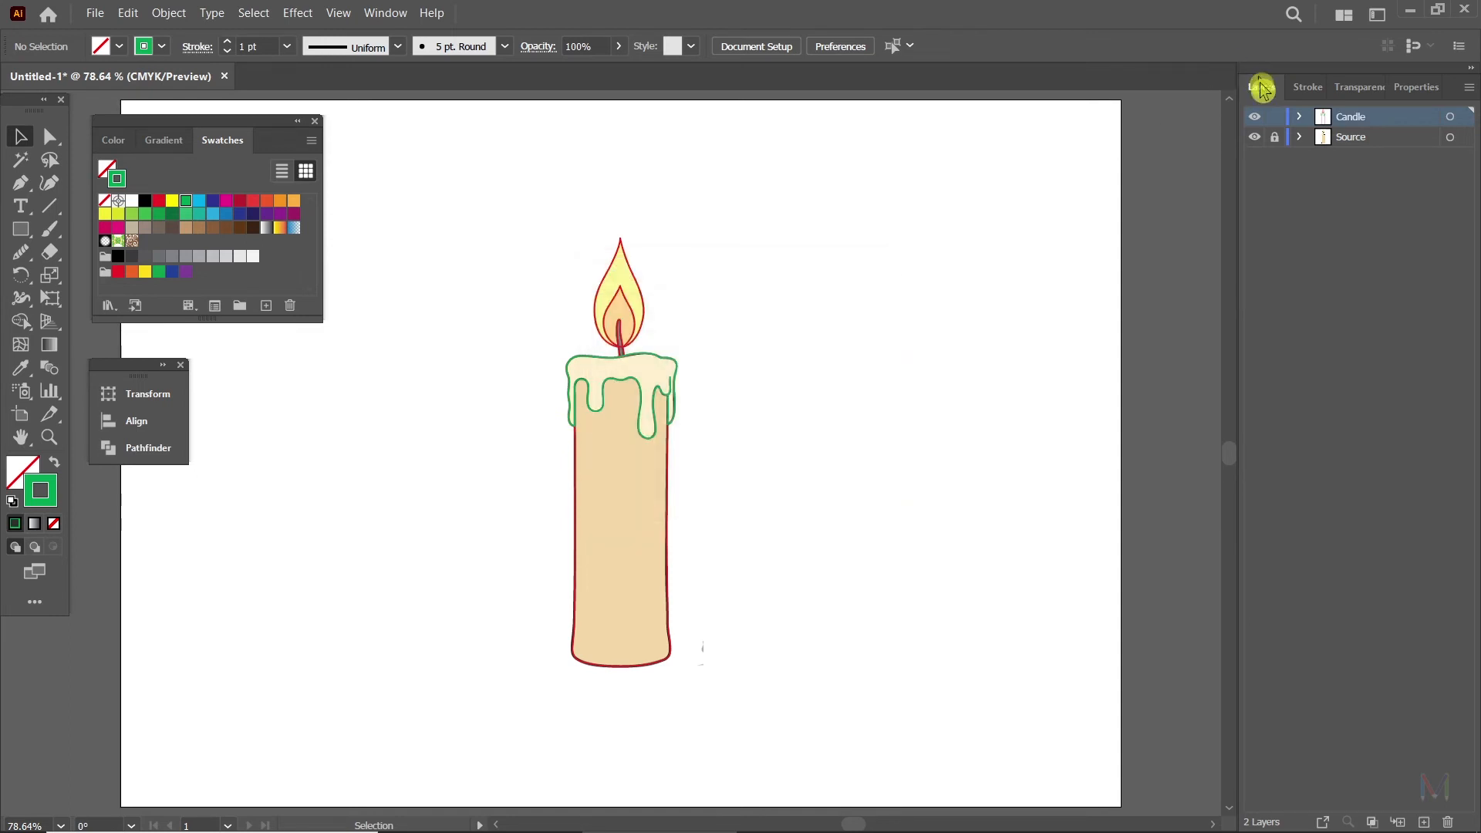
Unlock the Source layer, lock the Candle layer, and move the reference image horizontally to the right of the traced candle.
left_click(1275, 137)
left_click(1370, 139)
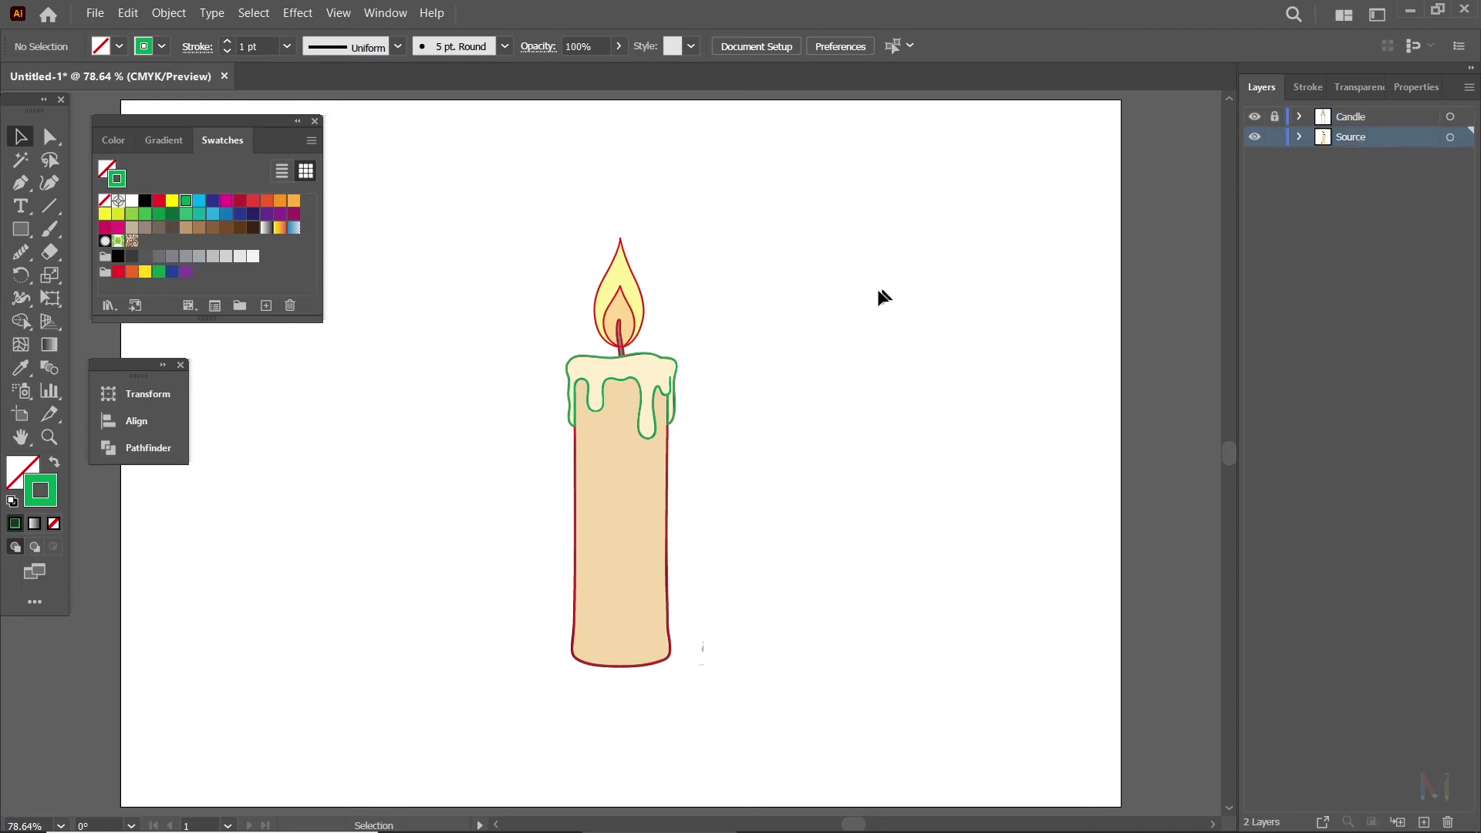
left_click(693, 396)
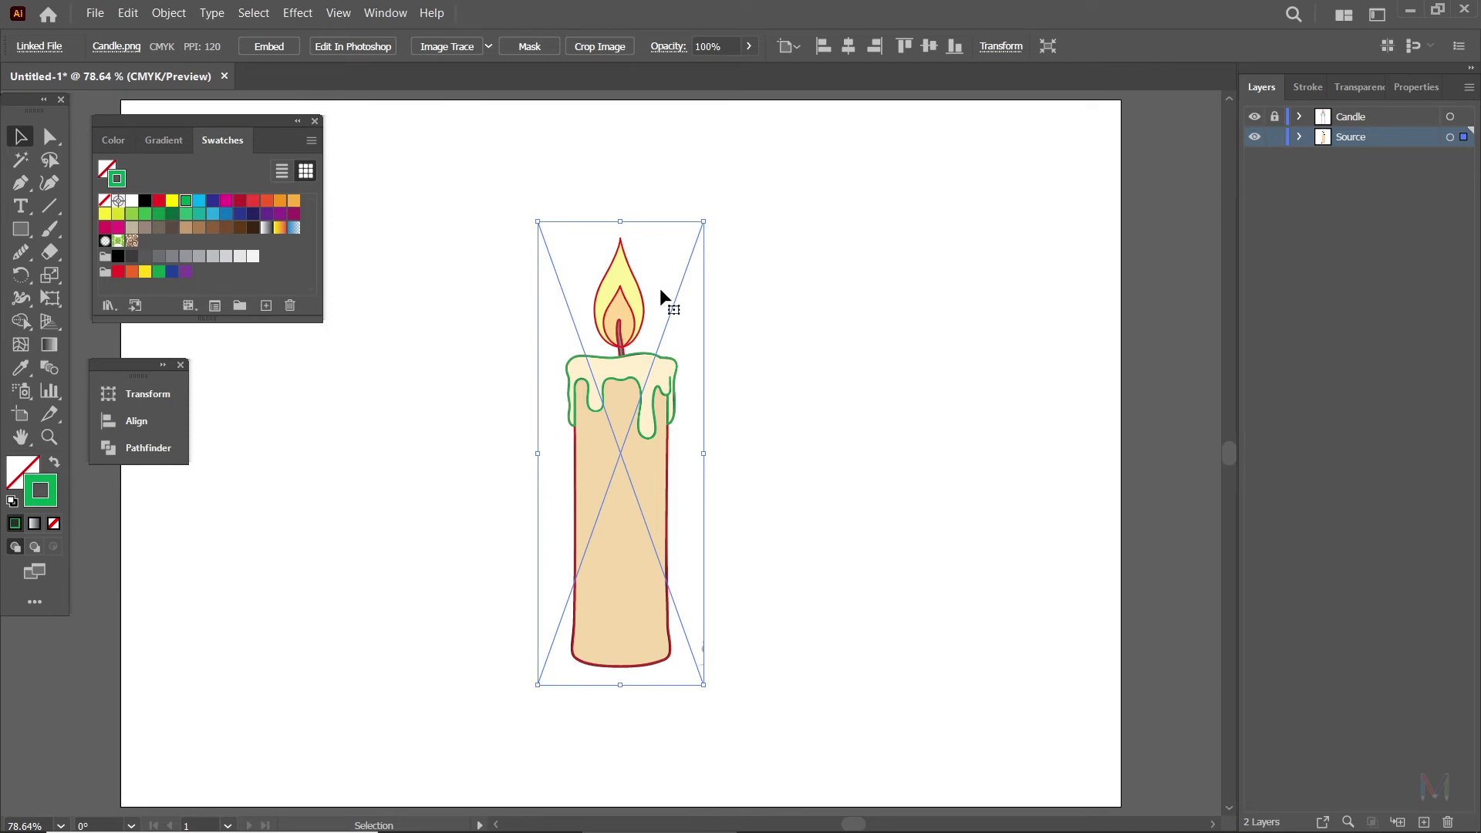
left_click_drag(661, 285, 820, 285)
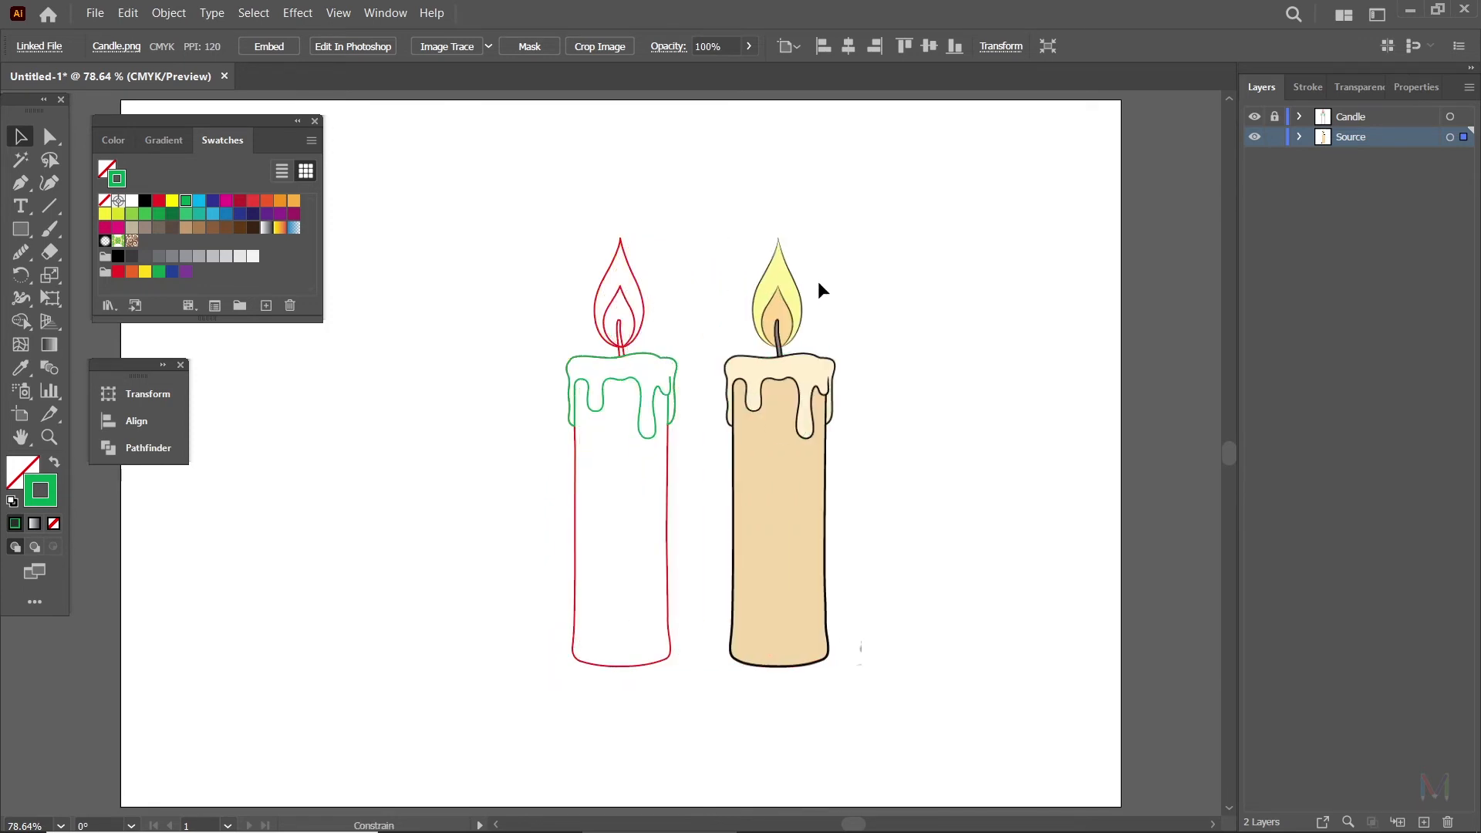
Lock the Source layer again, unlock the Candle layer and make it the active layer.
left_click(1275, 137)
left_click(1356, 125)
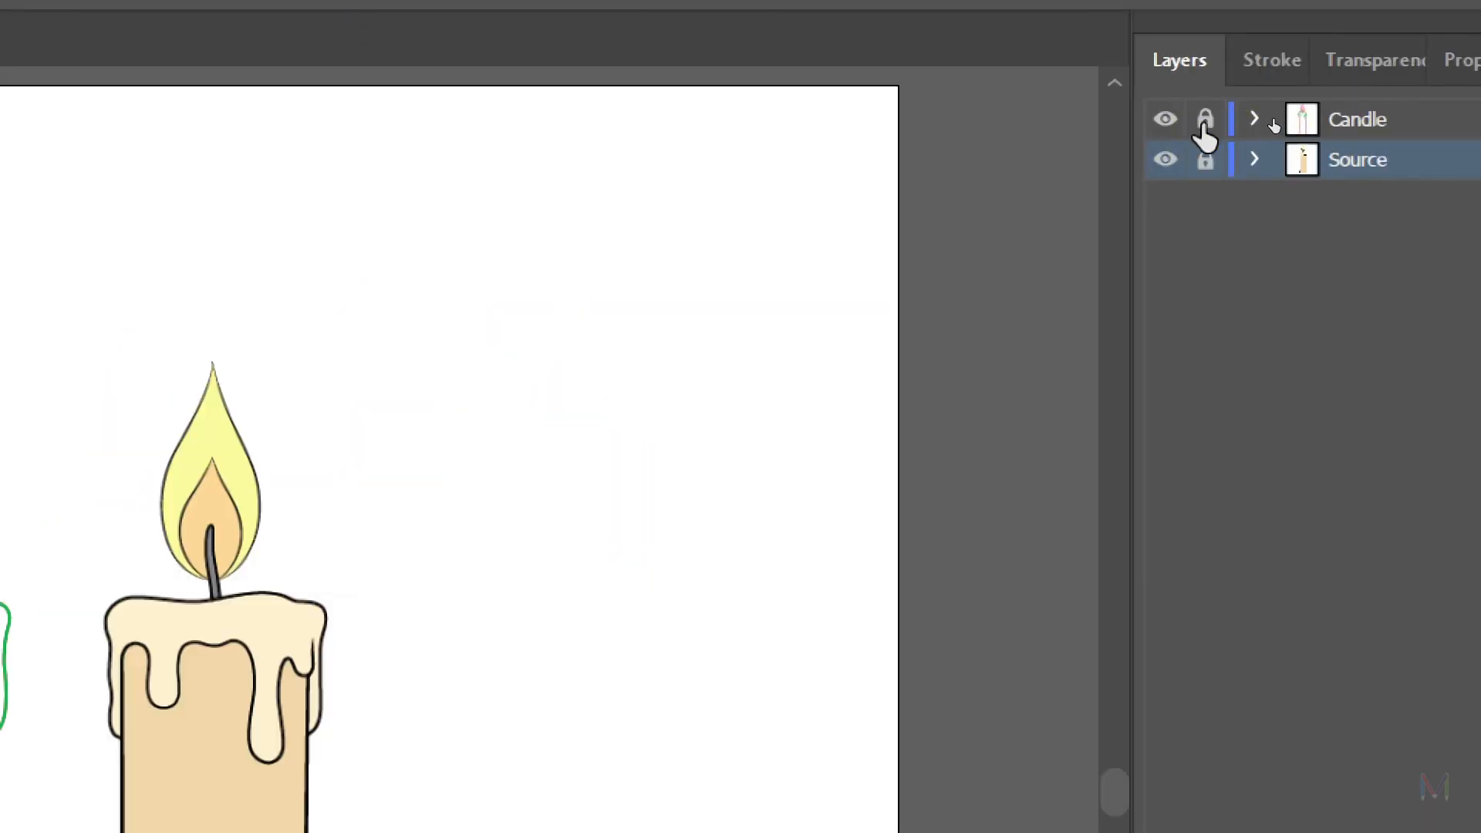
left_click(1382, 124)
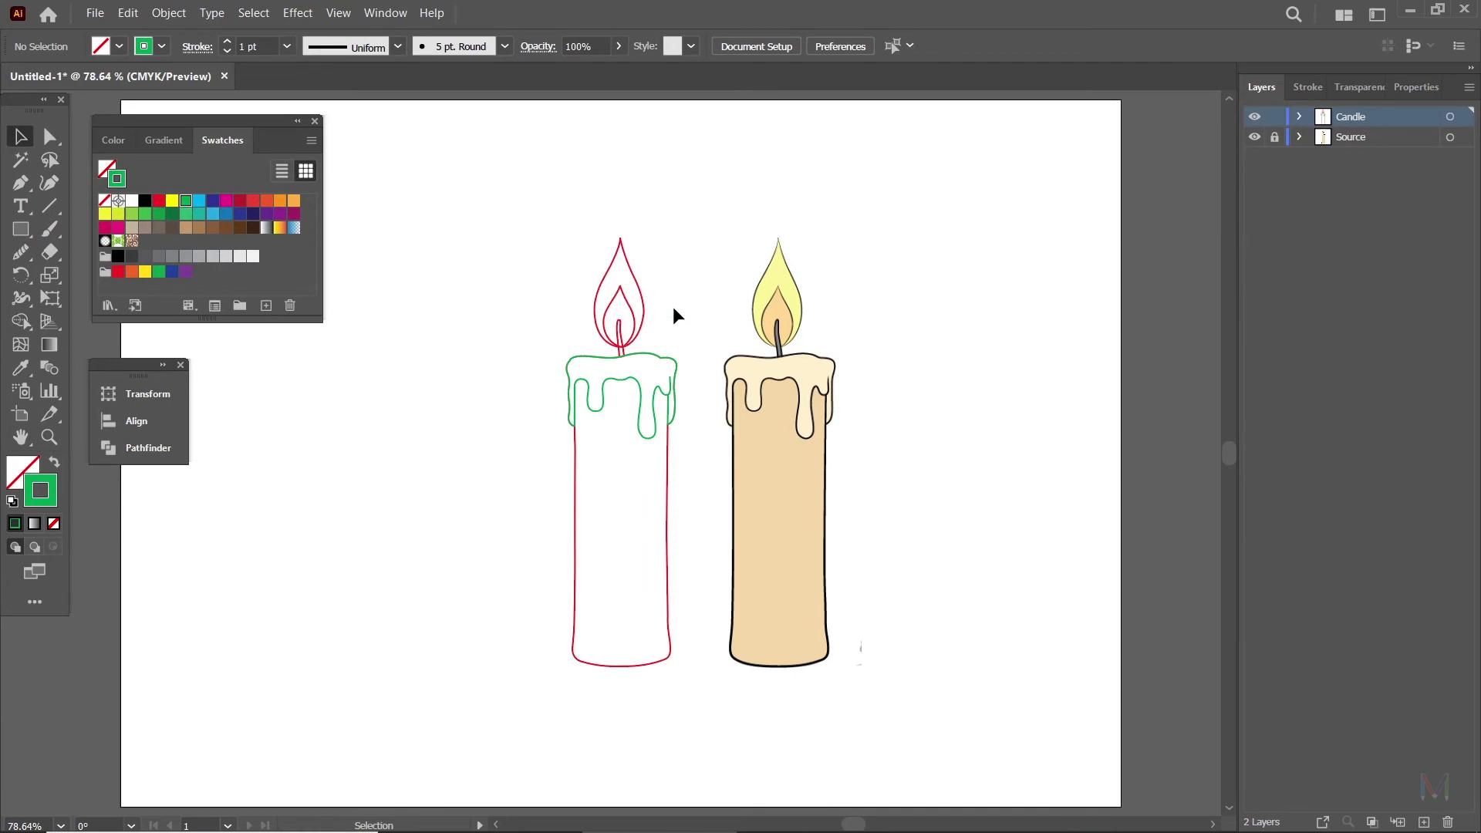
Select the red candle body outline and start the Eyedropper for sampling the reference candle's colour.
key("ctrl+1")
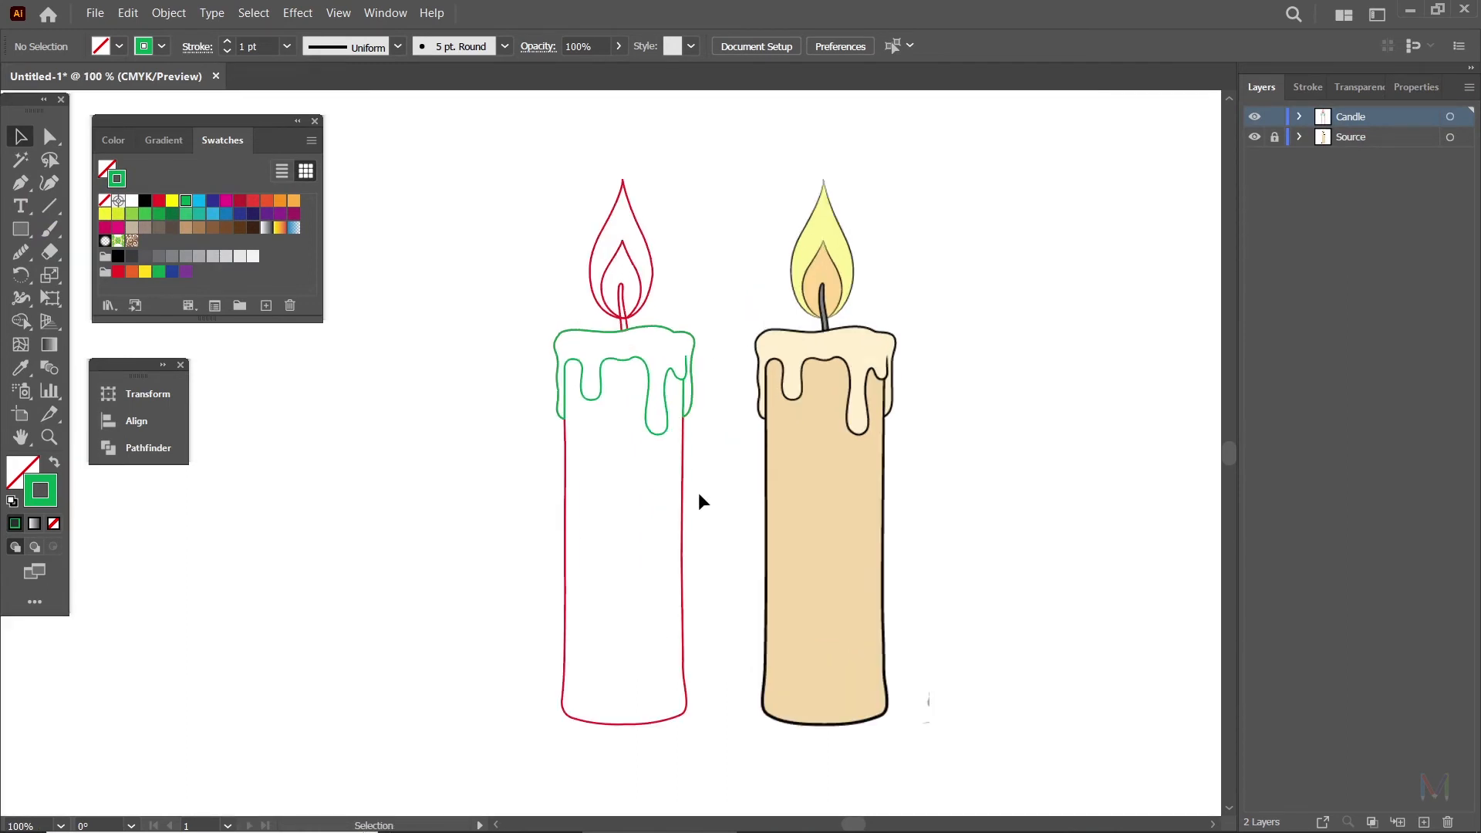
left_click_drag(701, 479, 656, 524)
left_click(13, 139)
left_click_drag(500, 504, 606, 567)
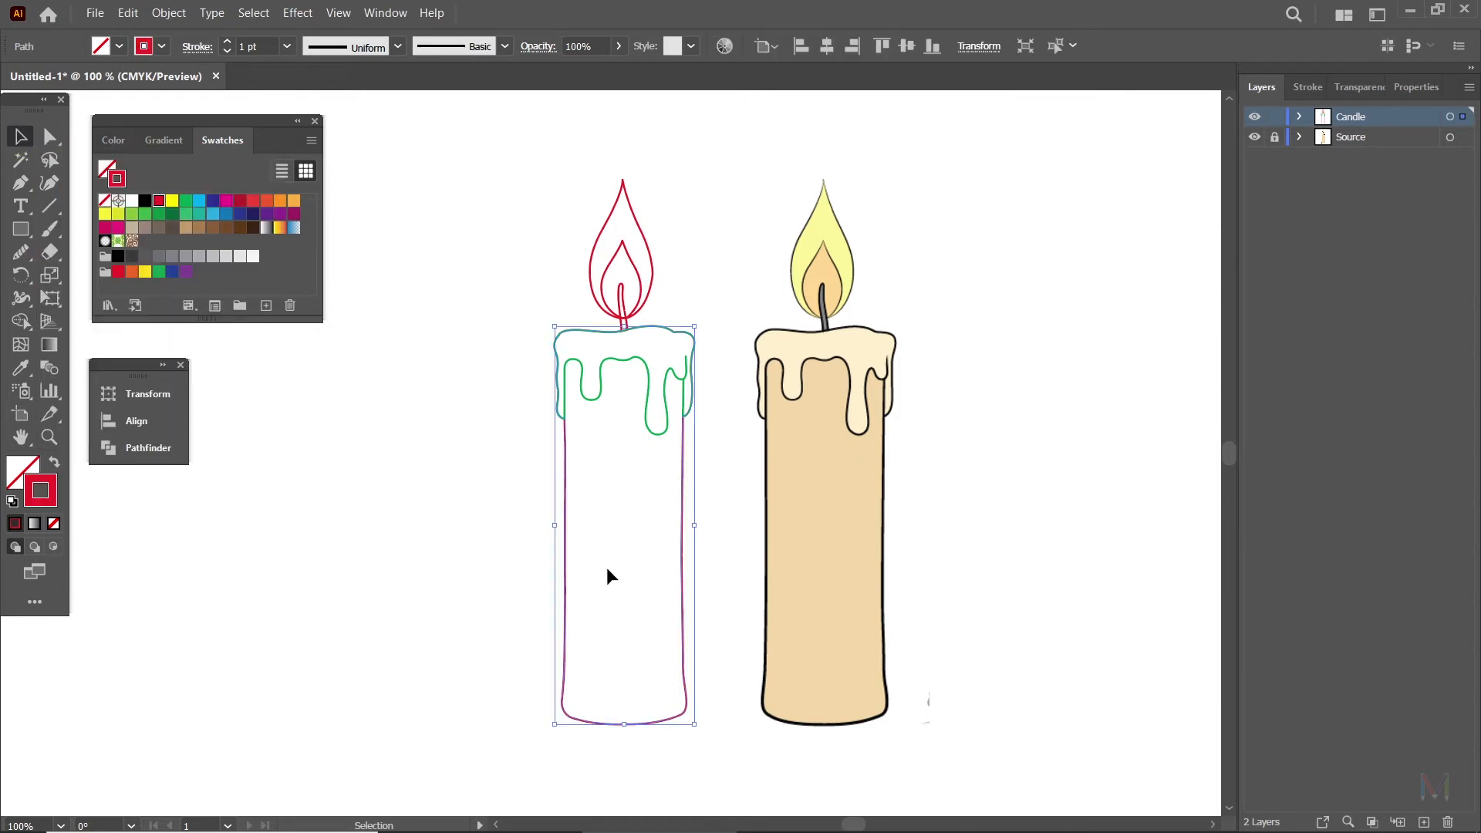
left_click(22, 369)
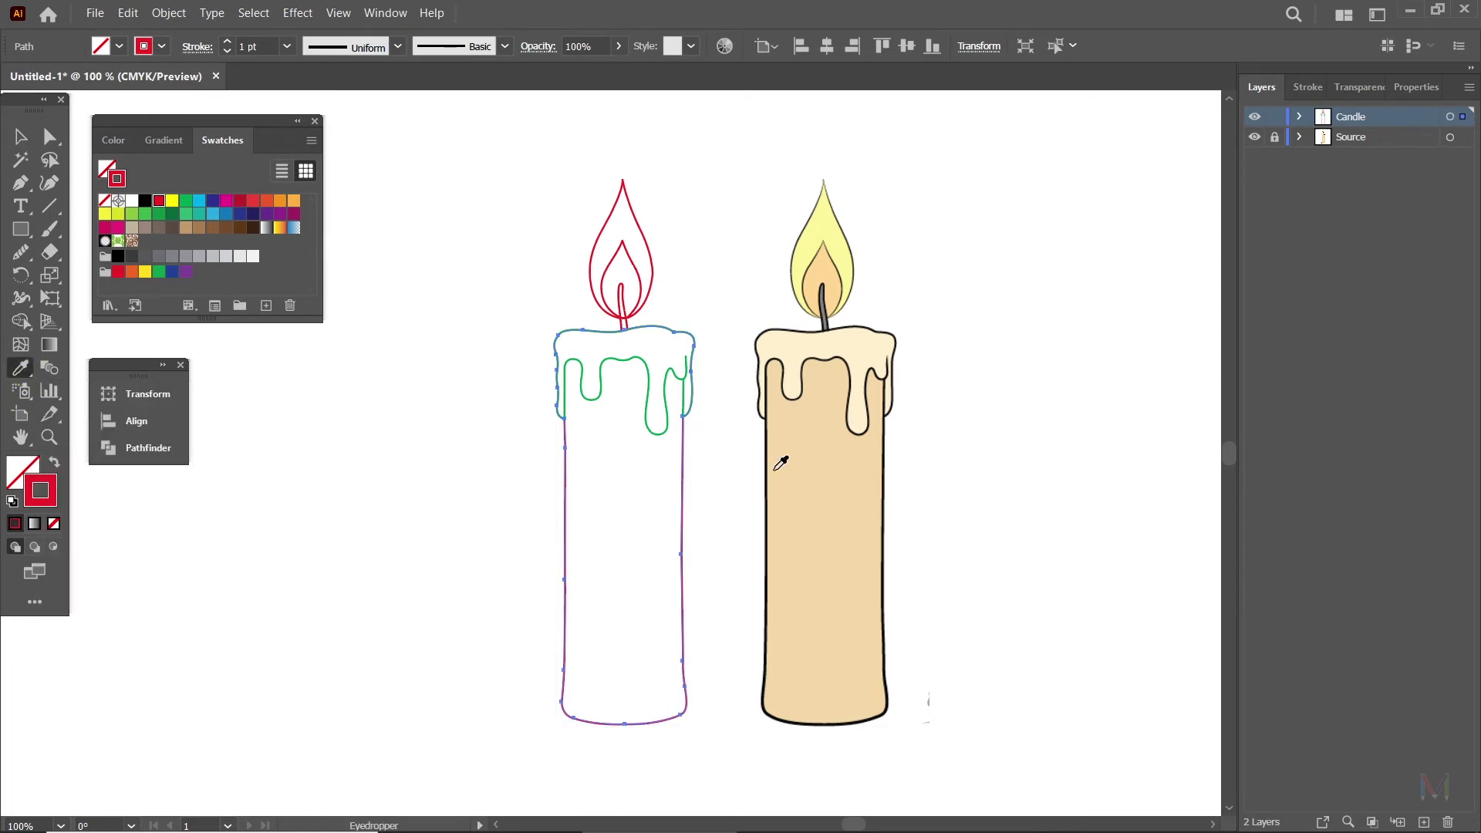
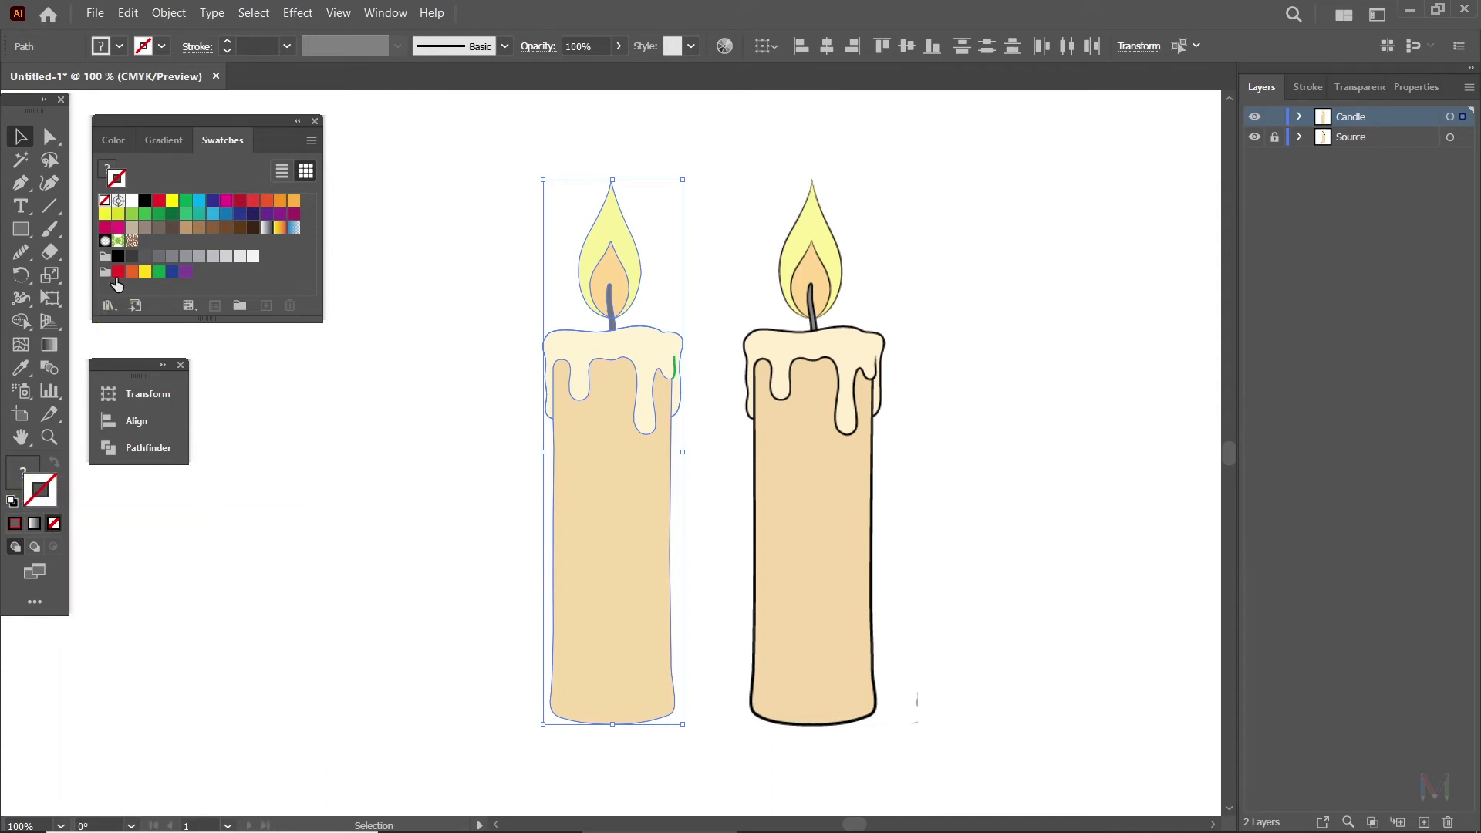
Apply a black stroke to the selected candle shapes and deselect them.
left_click(119, 257)
left_click(908, 326)
key("ctrl+0")
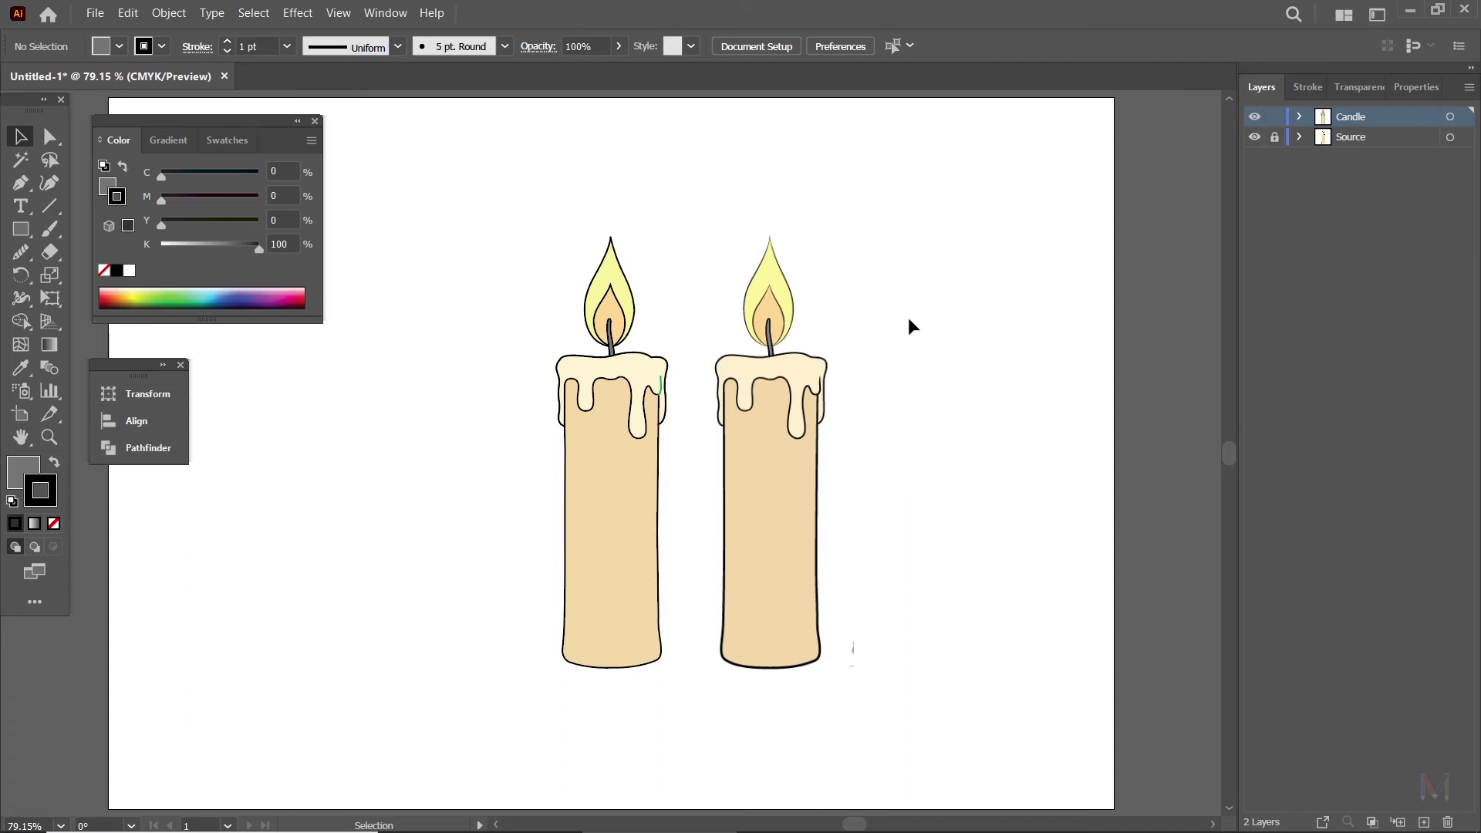
Give the short green line on the small drip the wax shape's cream fill and black stroke with the Eyedropper.
key("ctrl+equal")
key("ctrl+equal")
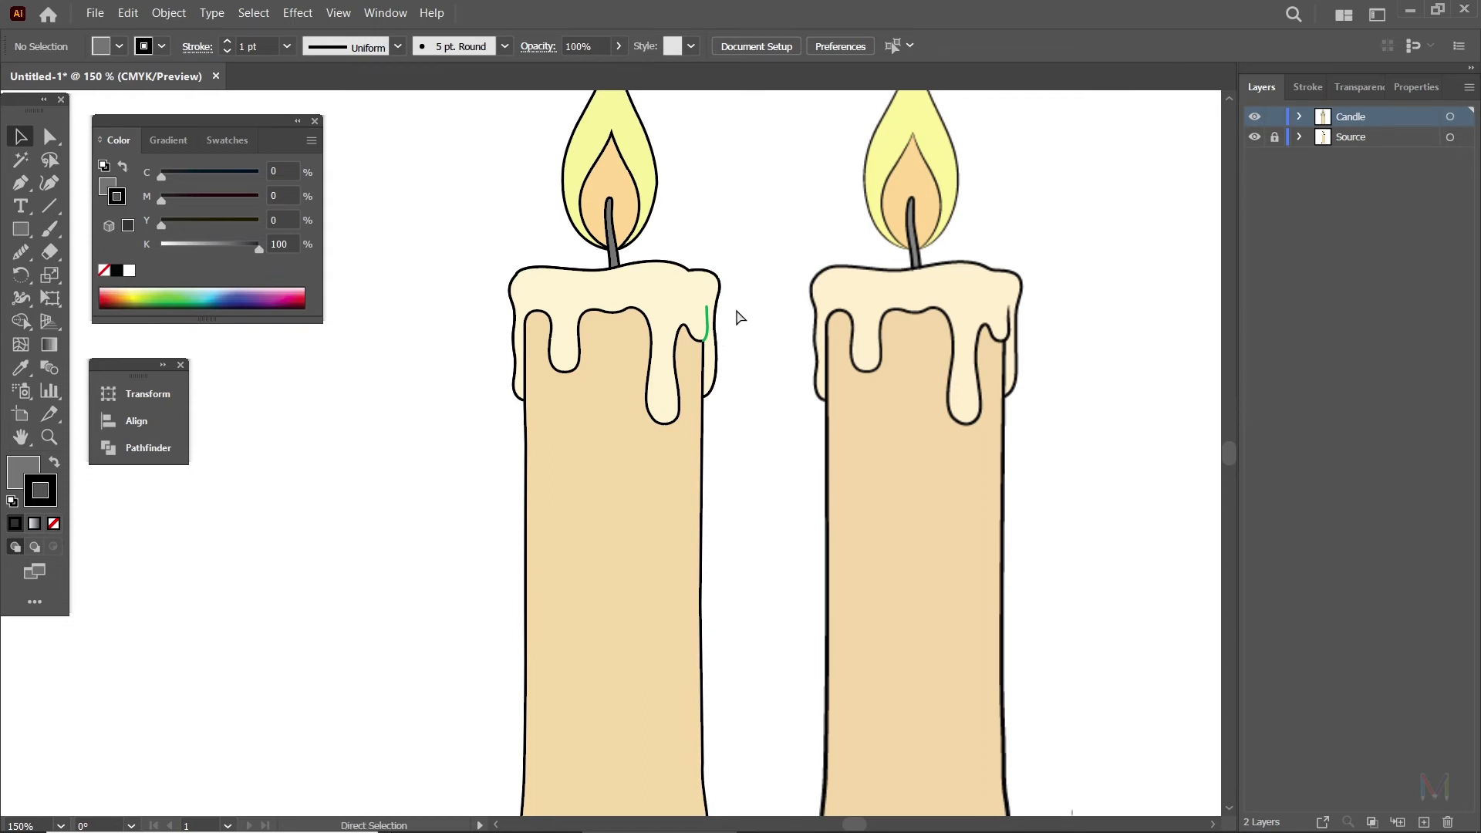
key("ctrl+equal")
key("ctrl+equal")
key("ctrl+equal")
left_click_drag(864, 279, 698, 500)
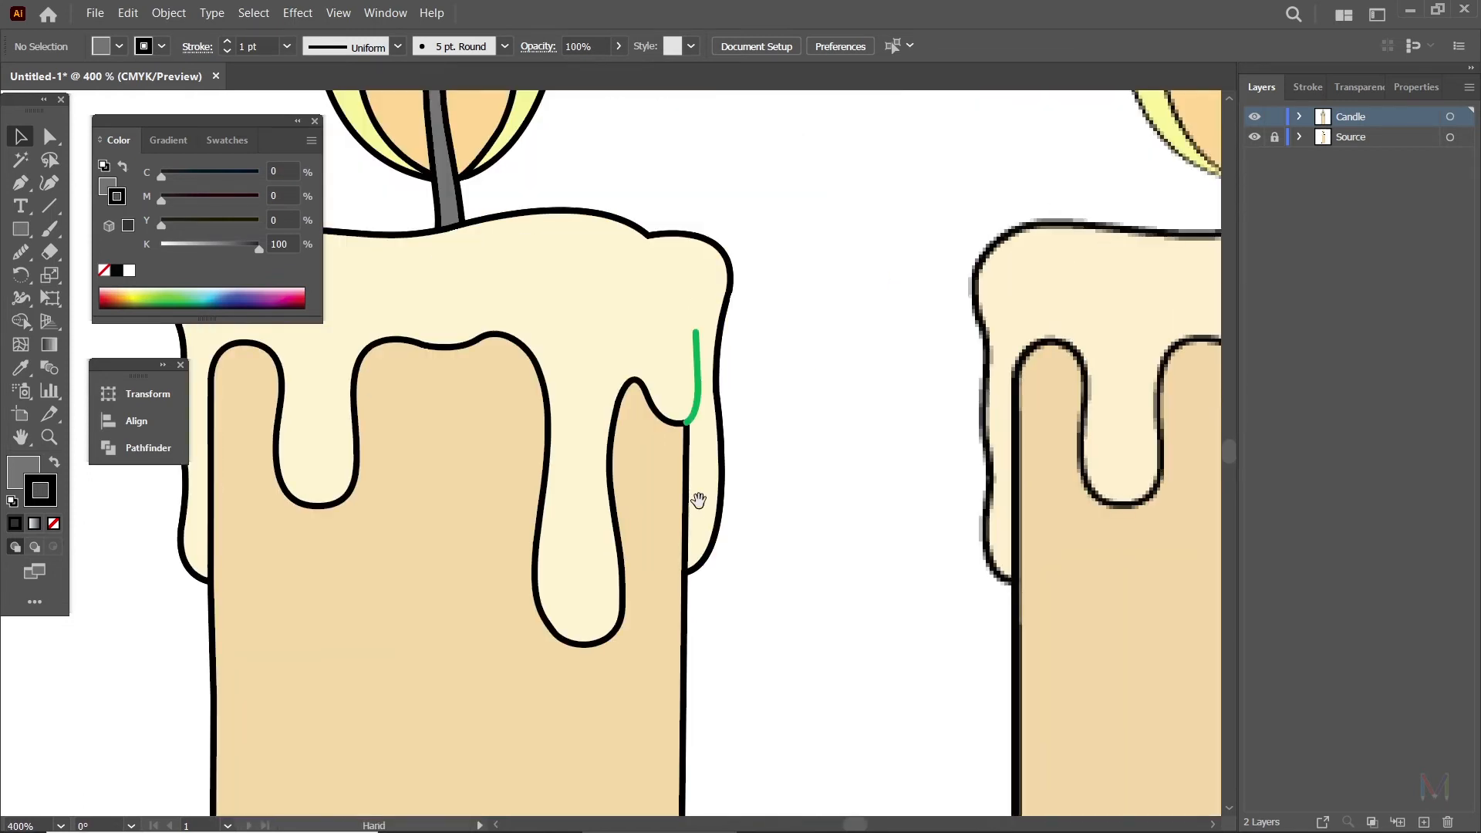
left_click(698, 394)
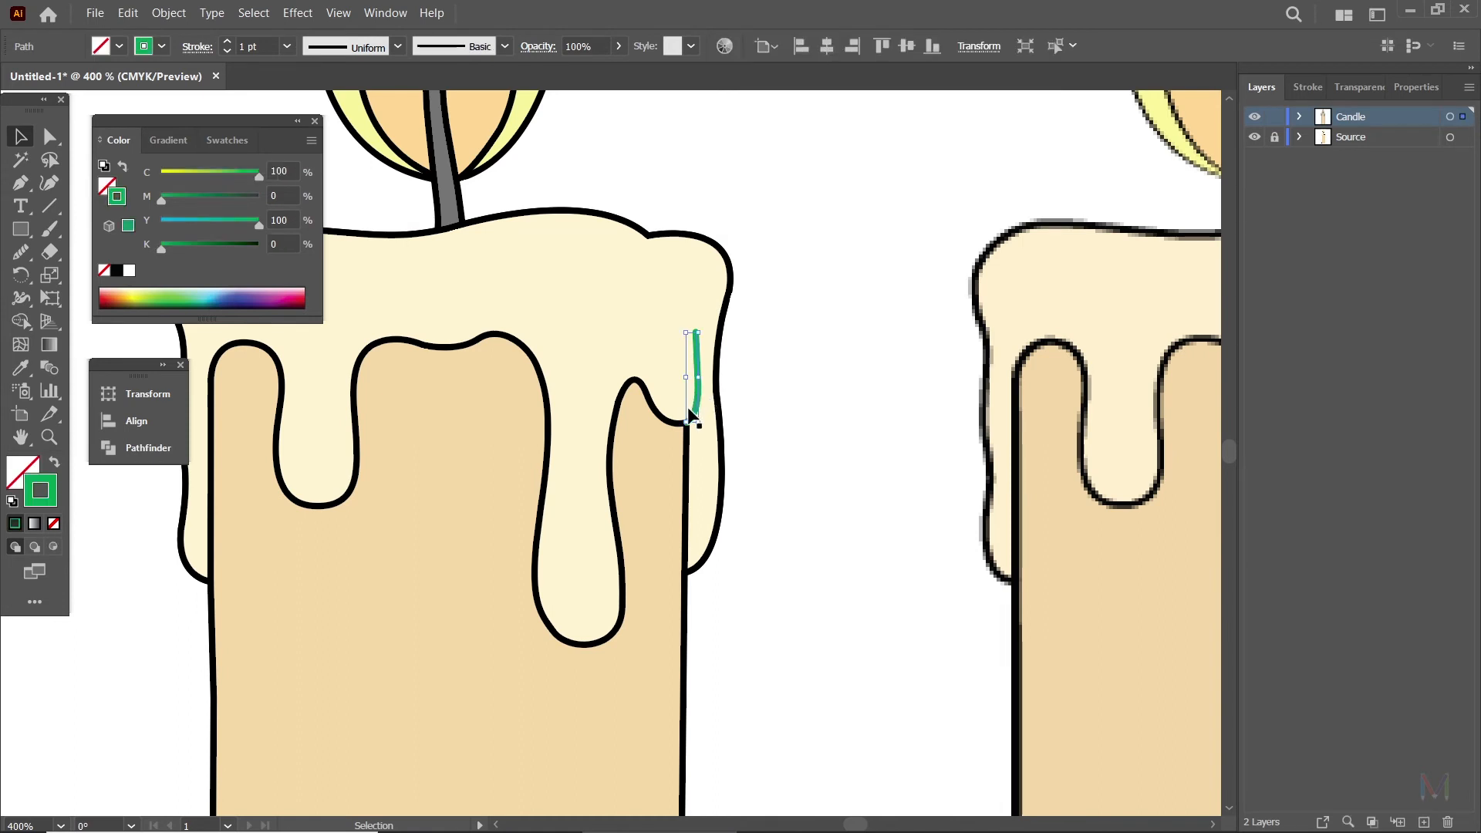
key("i")
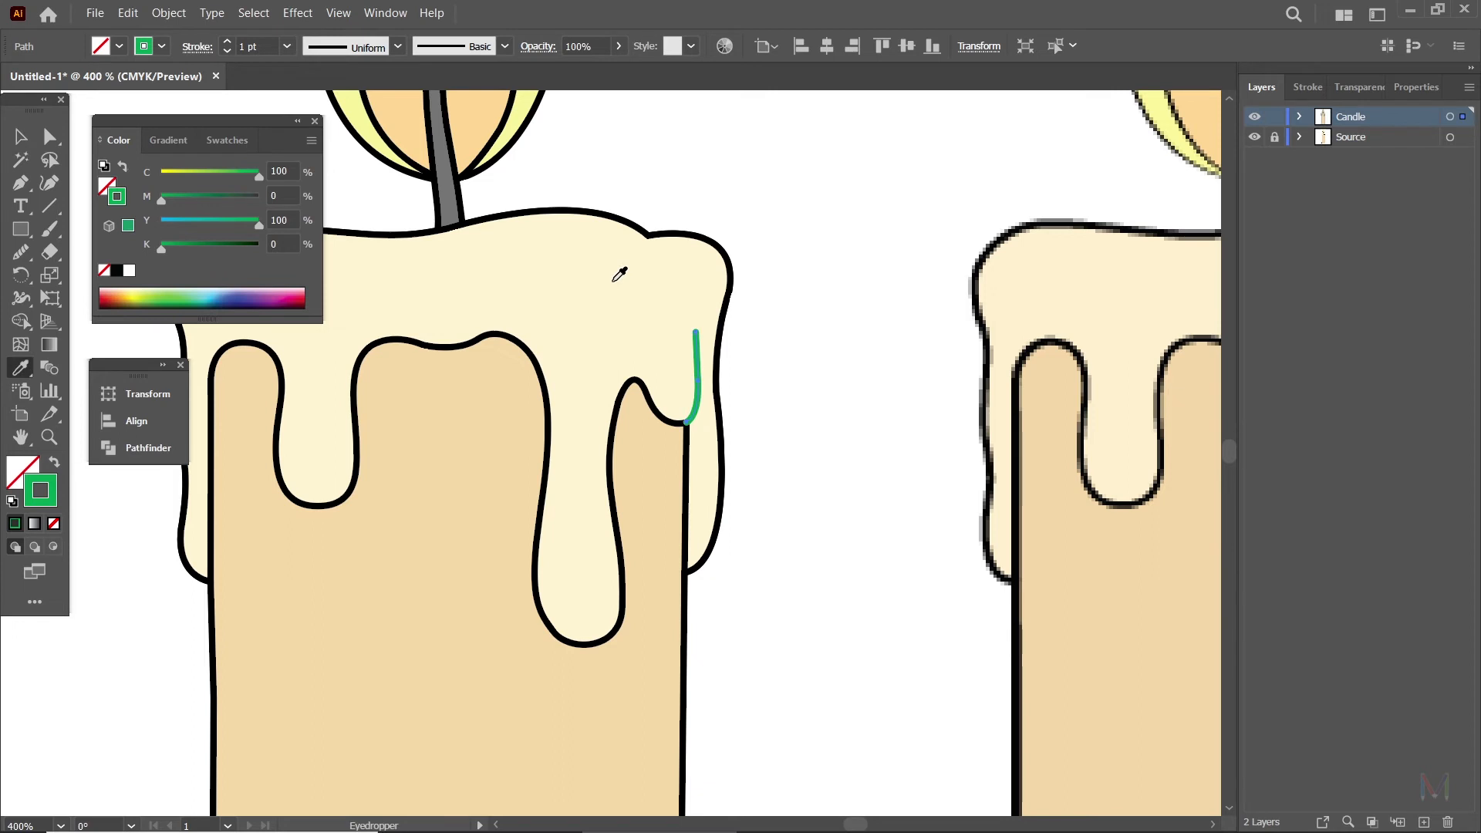
scroll(555, 321, "up", 1)
left_click(623, 370)
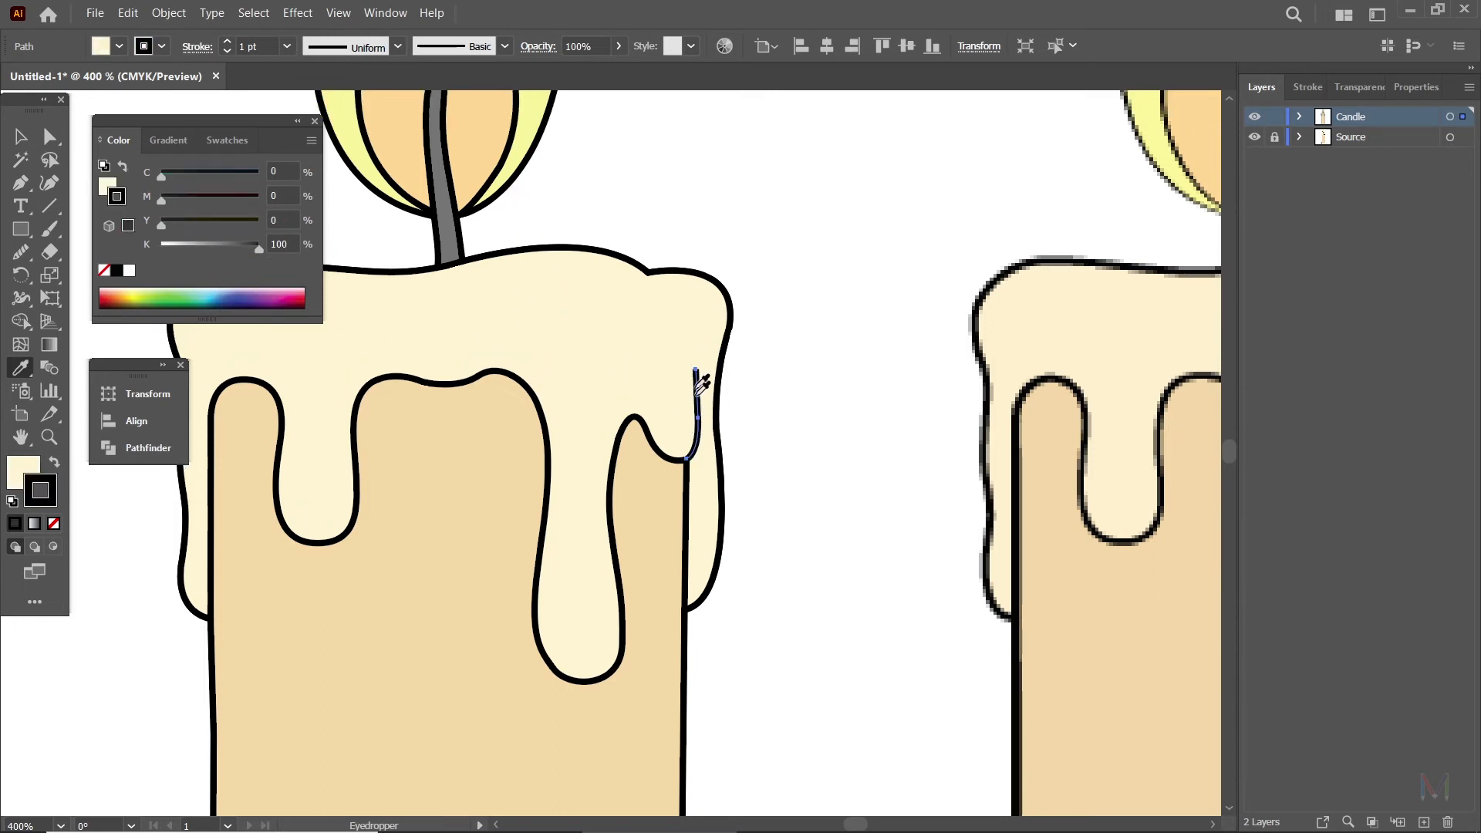
Move the short drip line out to the right of the candle and examine its fill and stroke up close.
left_click(21, 138)
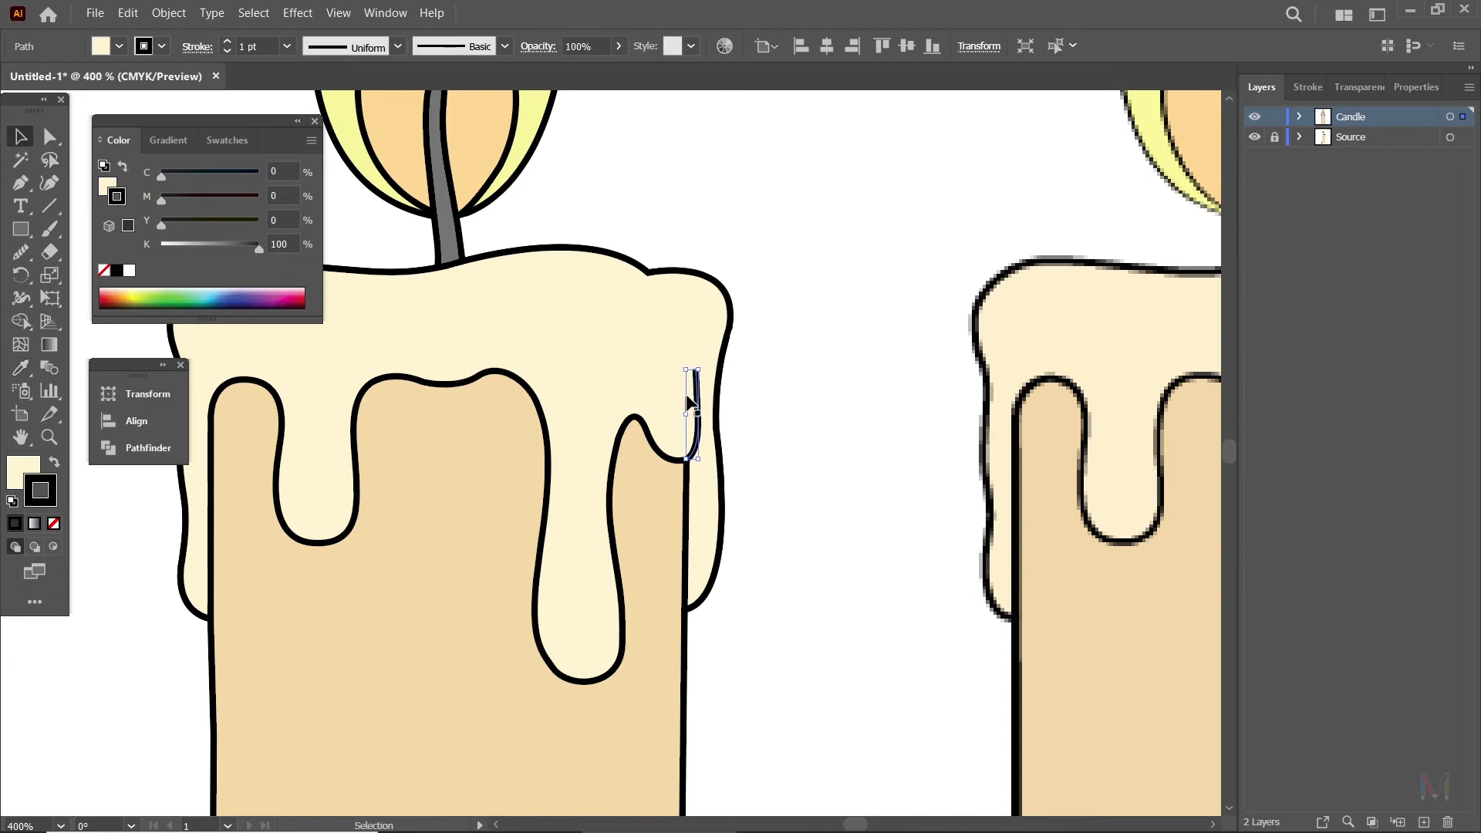
left_click_drag(696, 397, 780, 399)
key("a")
scroll(826, 392, "up", 5)
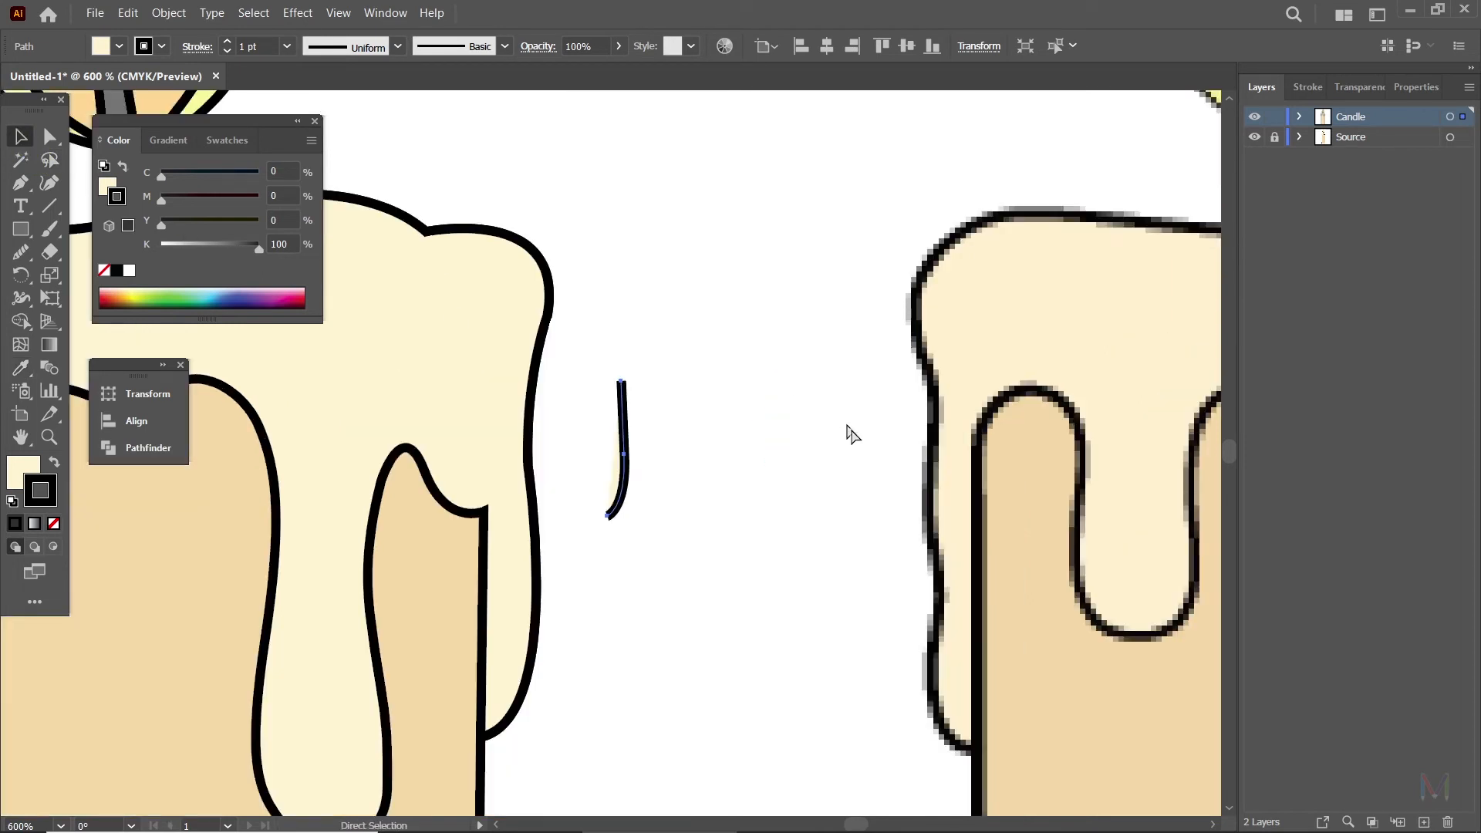
key("v")
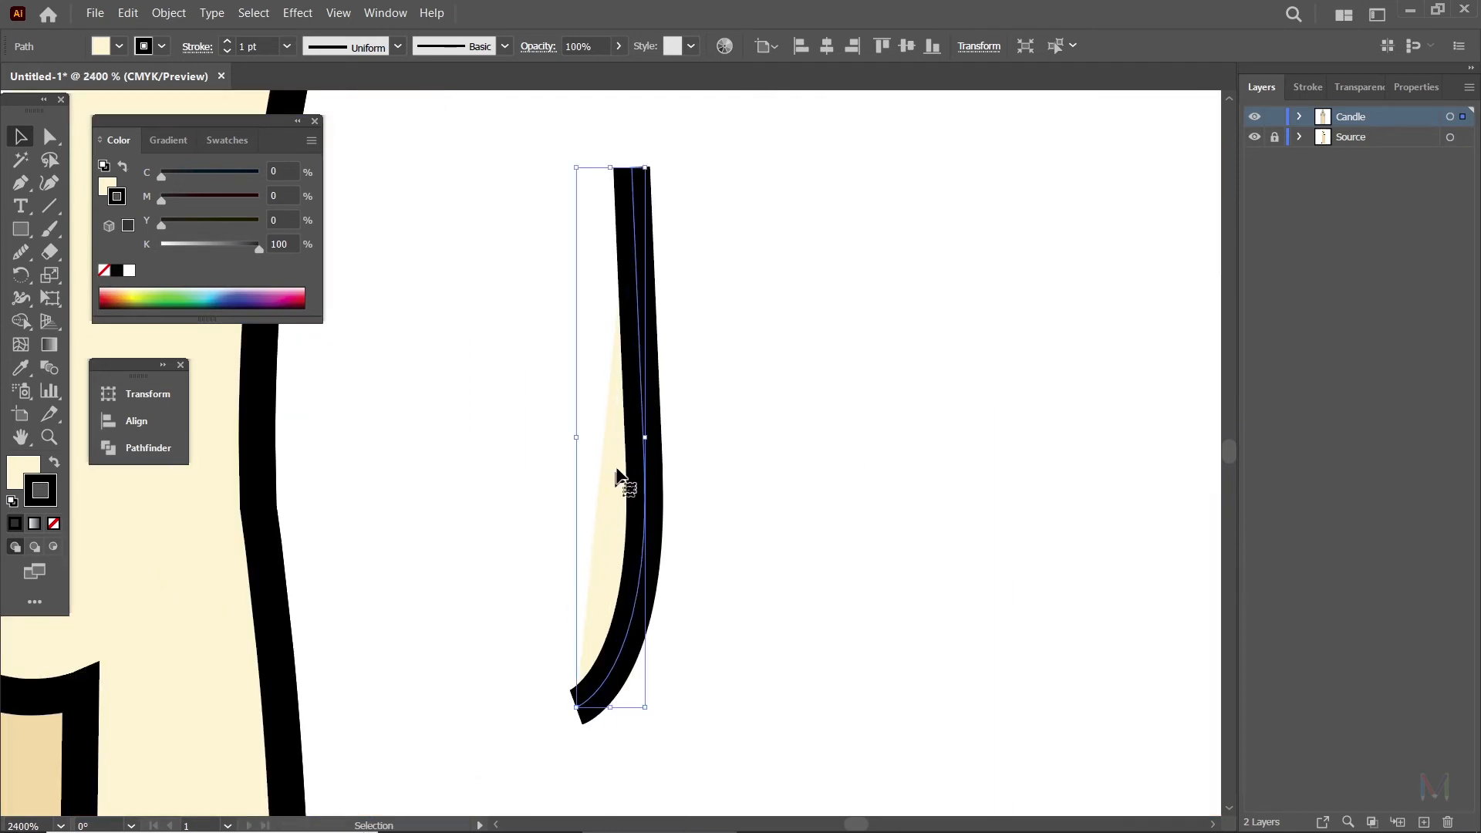
left_click(31, 471)
key("ctrl+0")
left_click(684, 330)
Return the short drip line to its place on the small drip at the candle's right side.
key("z")
left_click_drag(605, 343, 1025, 677)
left_click_drag(969, 609, 721, 207)
key("v")
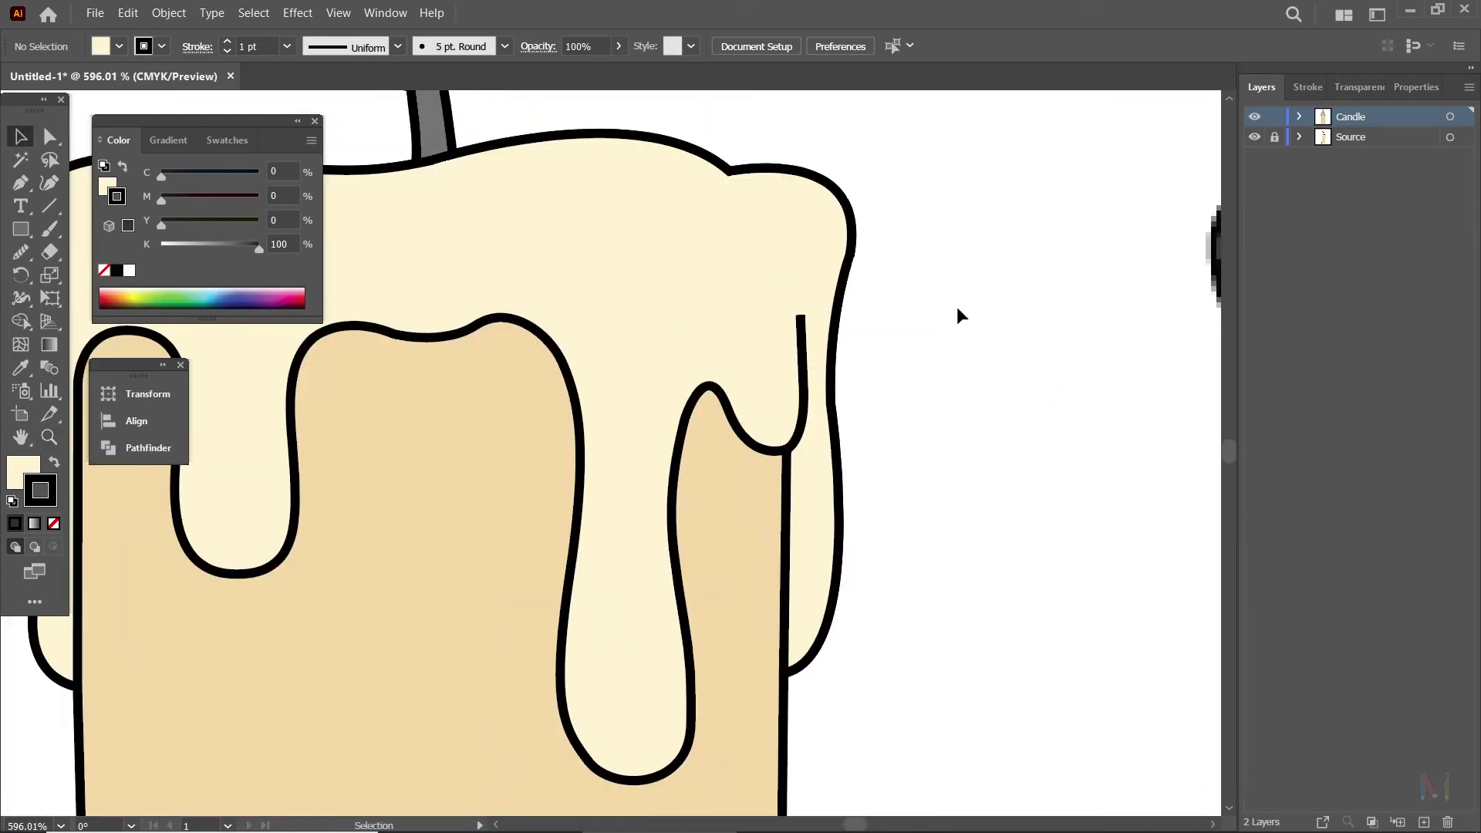
Give the strokes of all the traced candle shapes round corner joins and deselect them.
key("ctrl+0")
left_click_drag(547, 270, 635, 543)
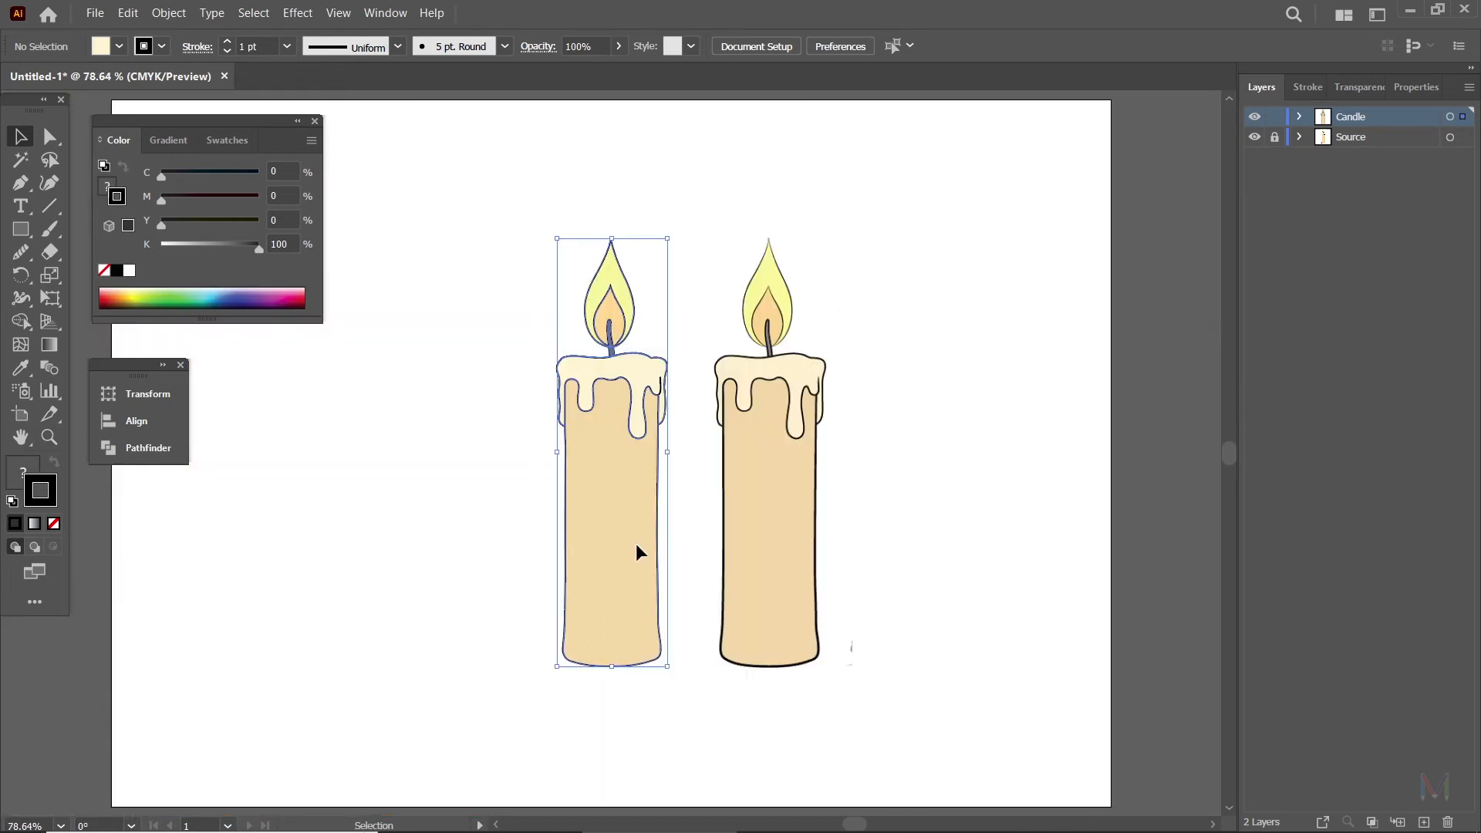
left_click(1307, 87)
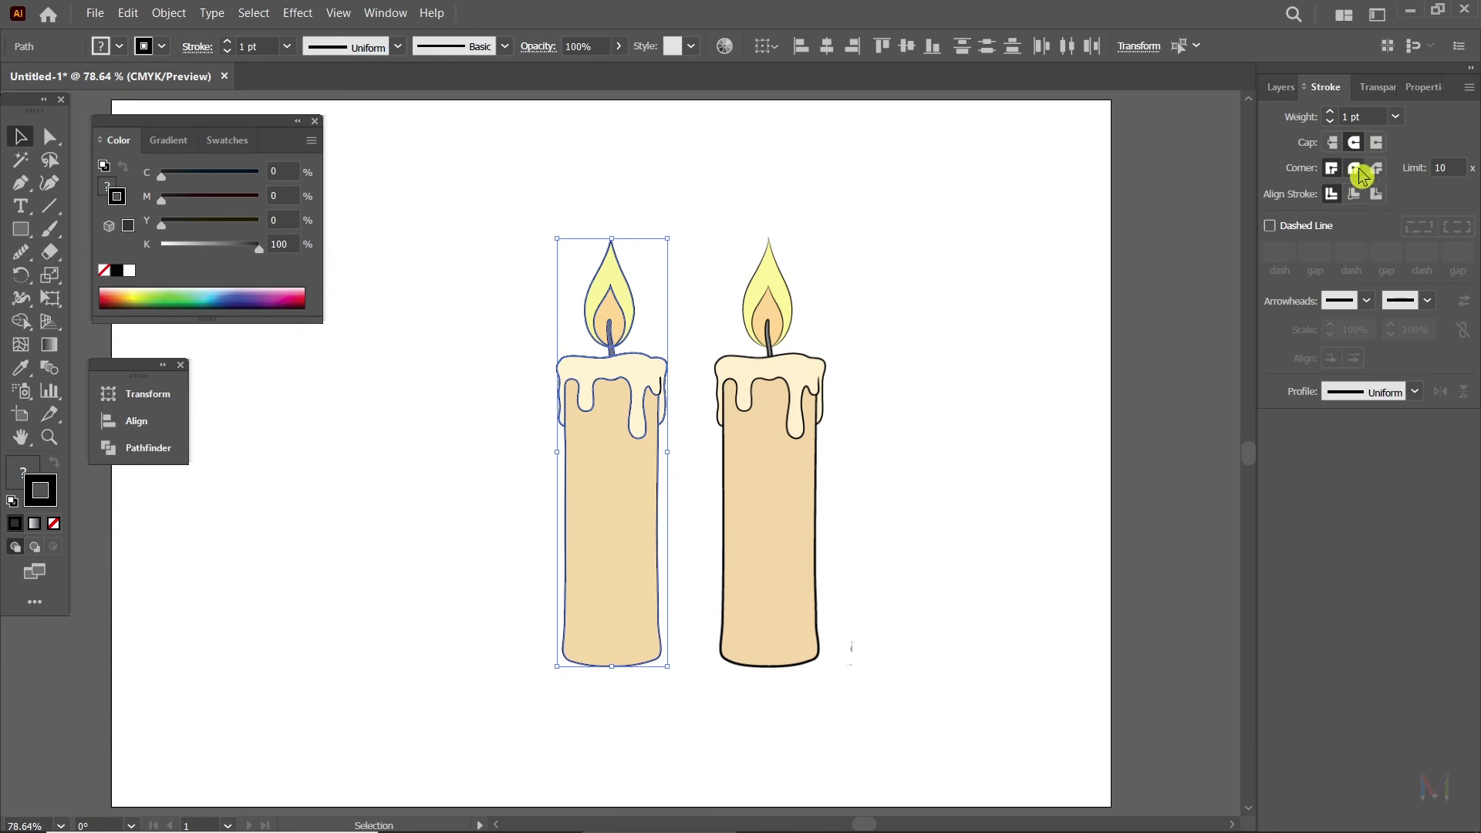
left_click(1358, 173)
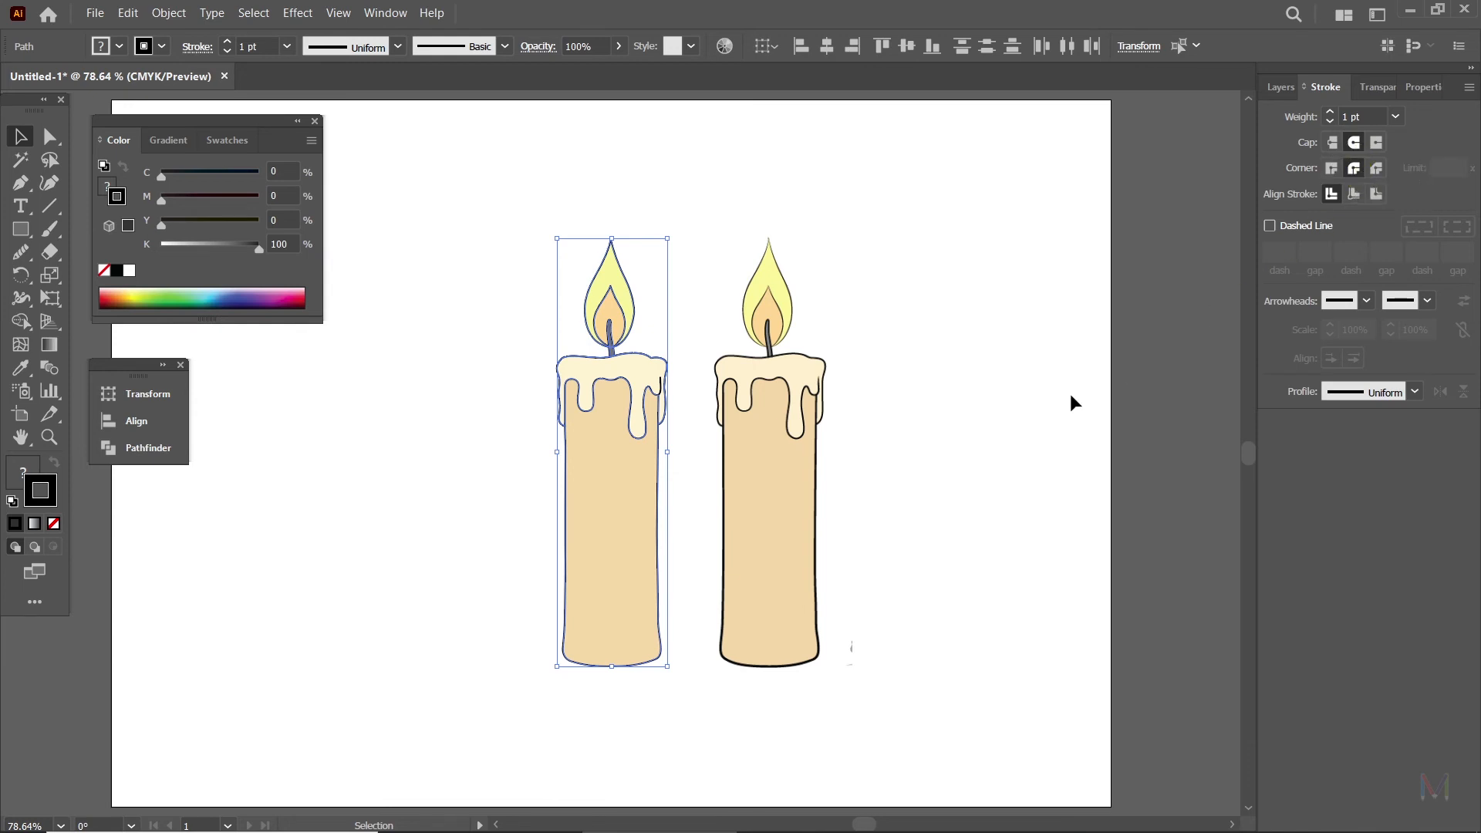
left_click(698, 341)
Give the short drip line a round cap and round corner joins, and set its fill to none.
key("z")
left_click_drag(648, 380, 1019, 597)
scroll(803, 506, "up", 3)
scroll(747, 512, "up", 5)
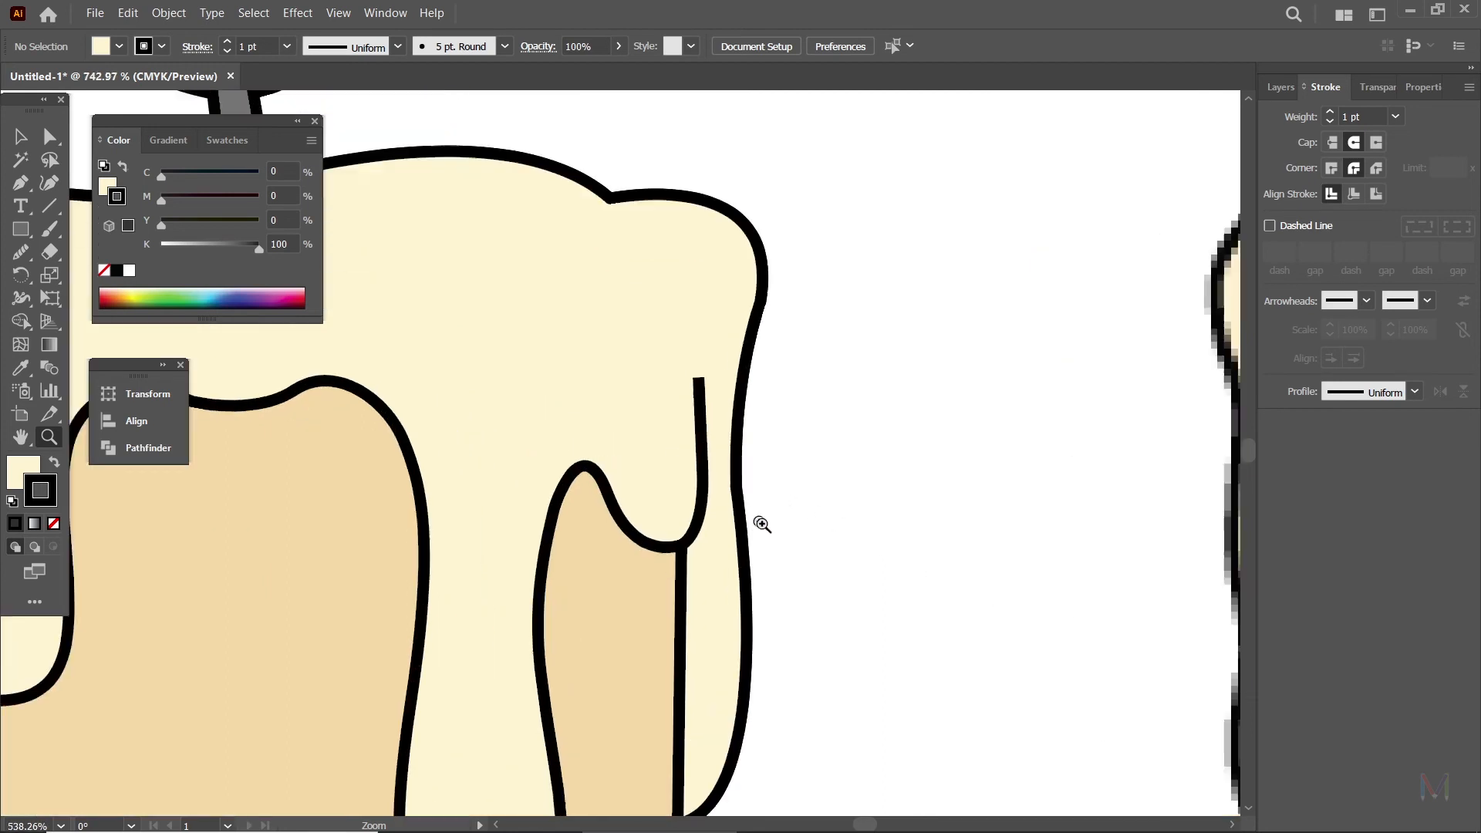
key("v")
left_click(705, 436)
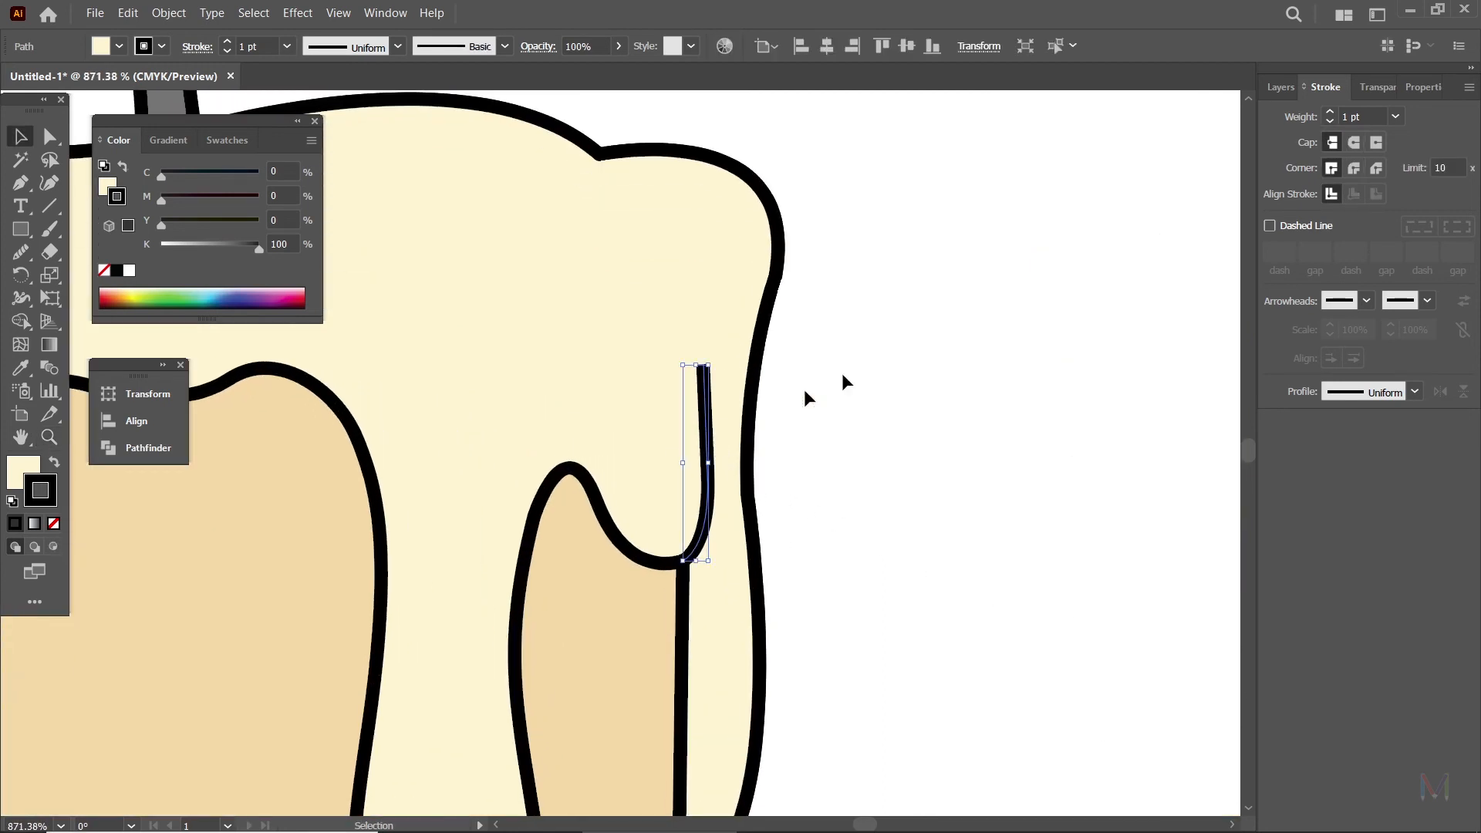
left_click(1353, 143)
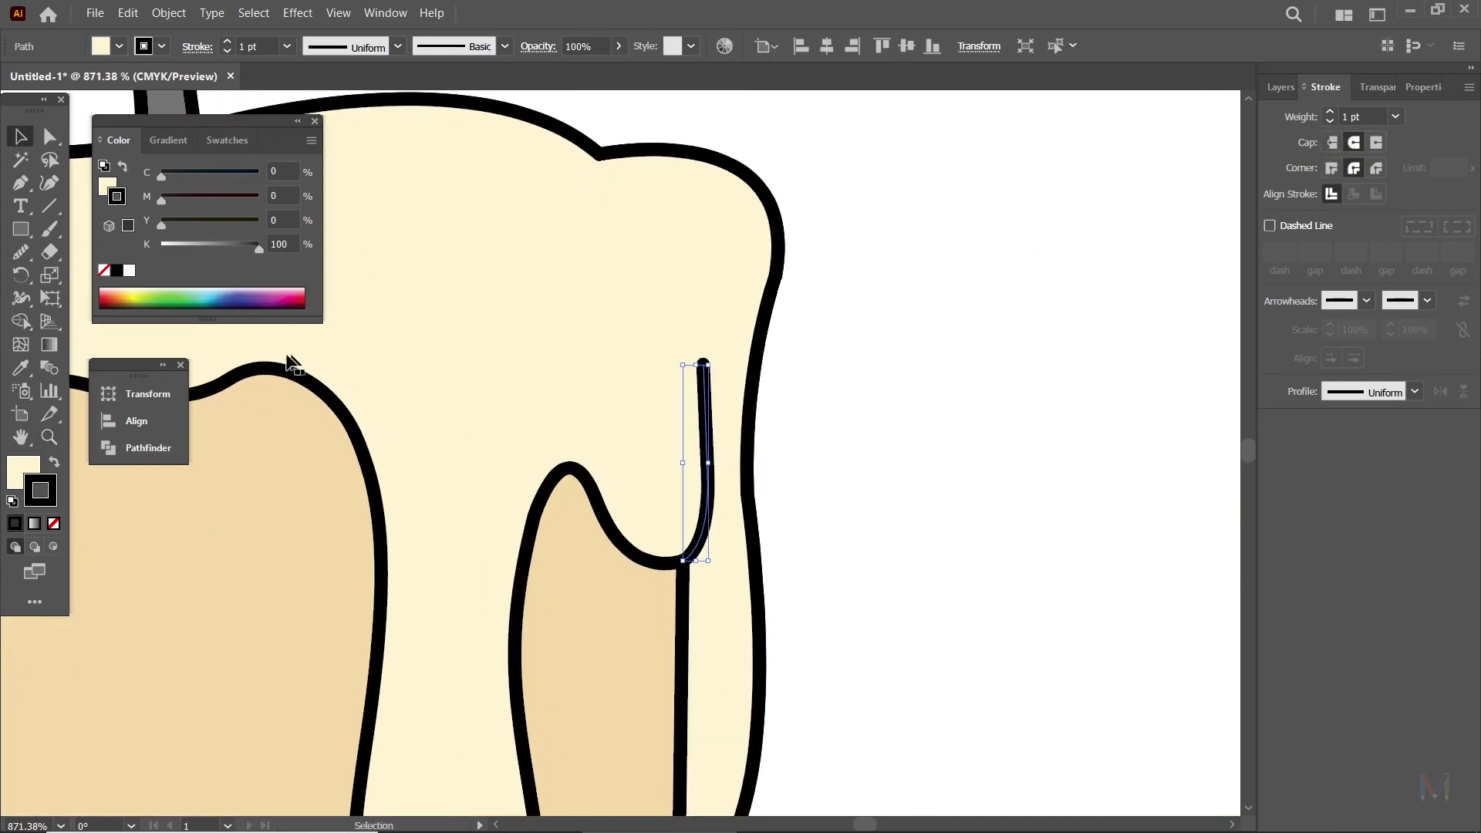
left_click(23, 472)
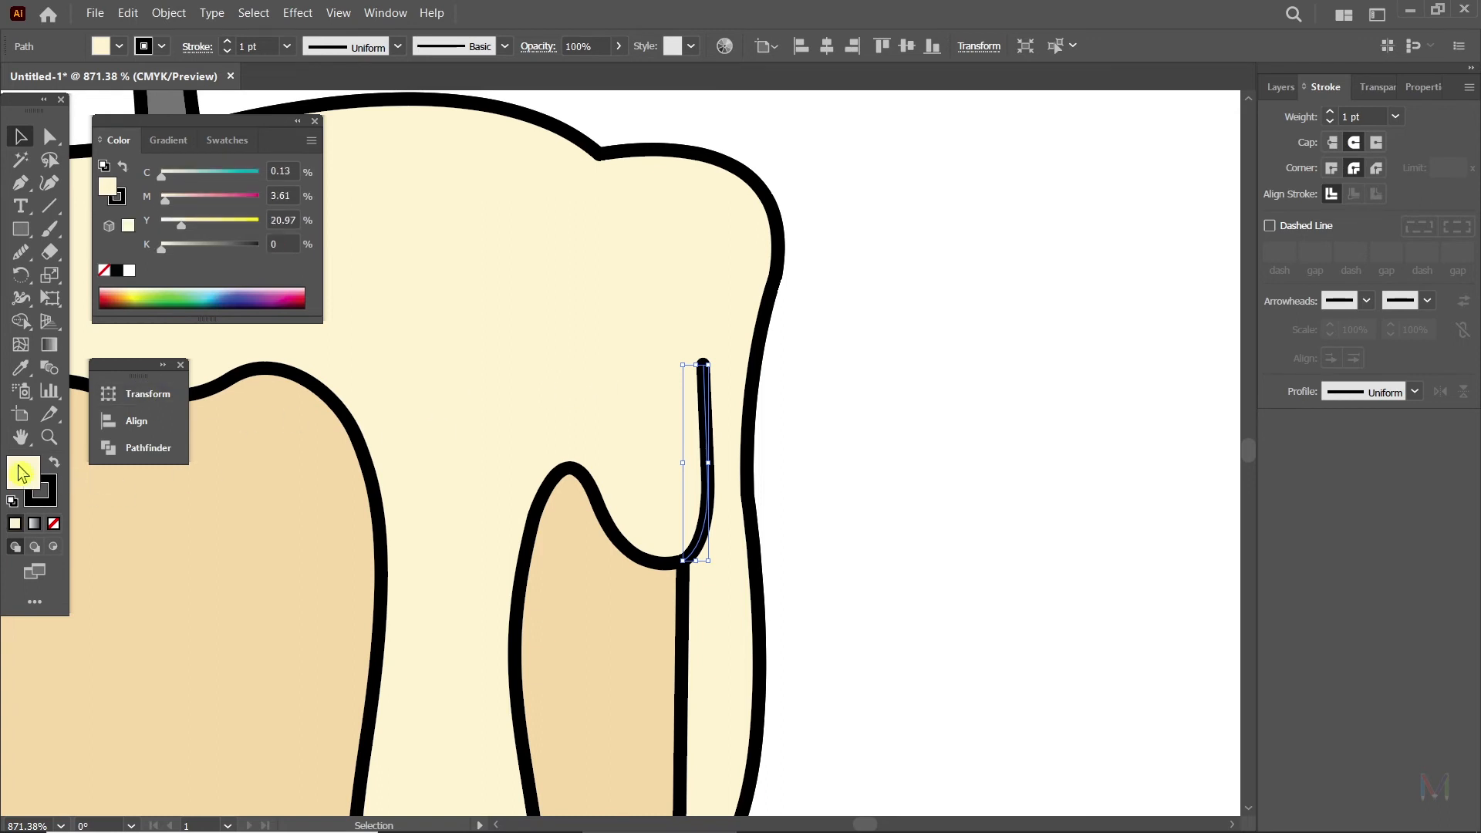
left_click(53, 523)
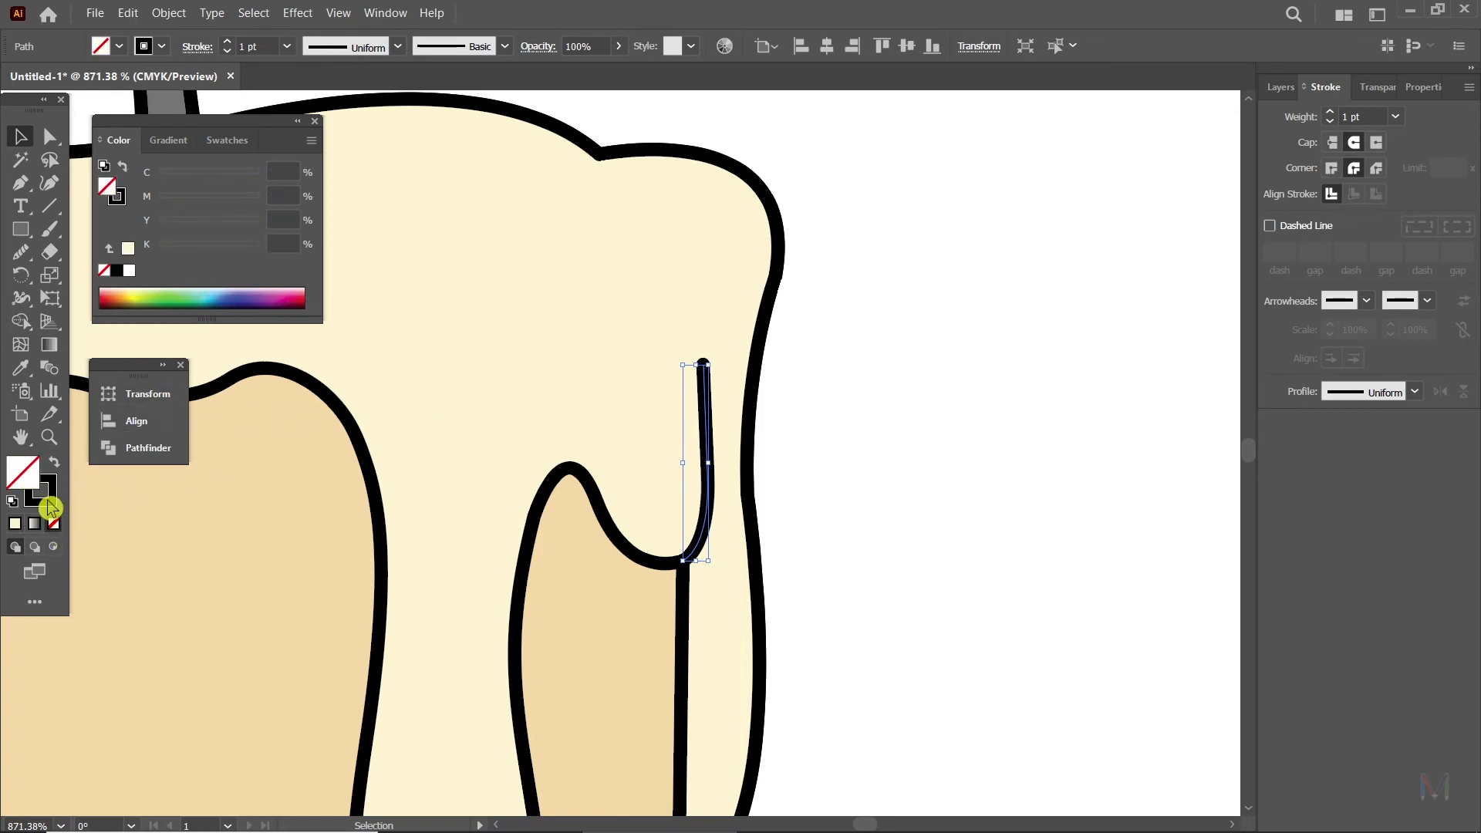
Colour the short drip line's stroke green, replace it with black sampled from the wax outline using the Eyedropper, and deselect the line.
left_click(225, 139)
left_click(187, 202)
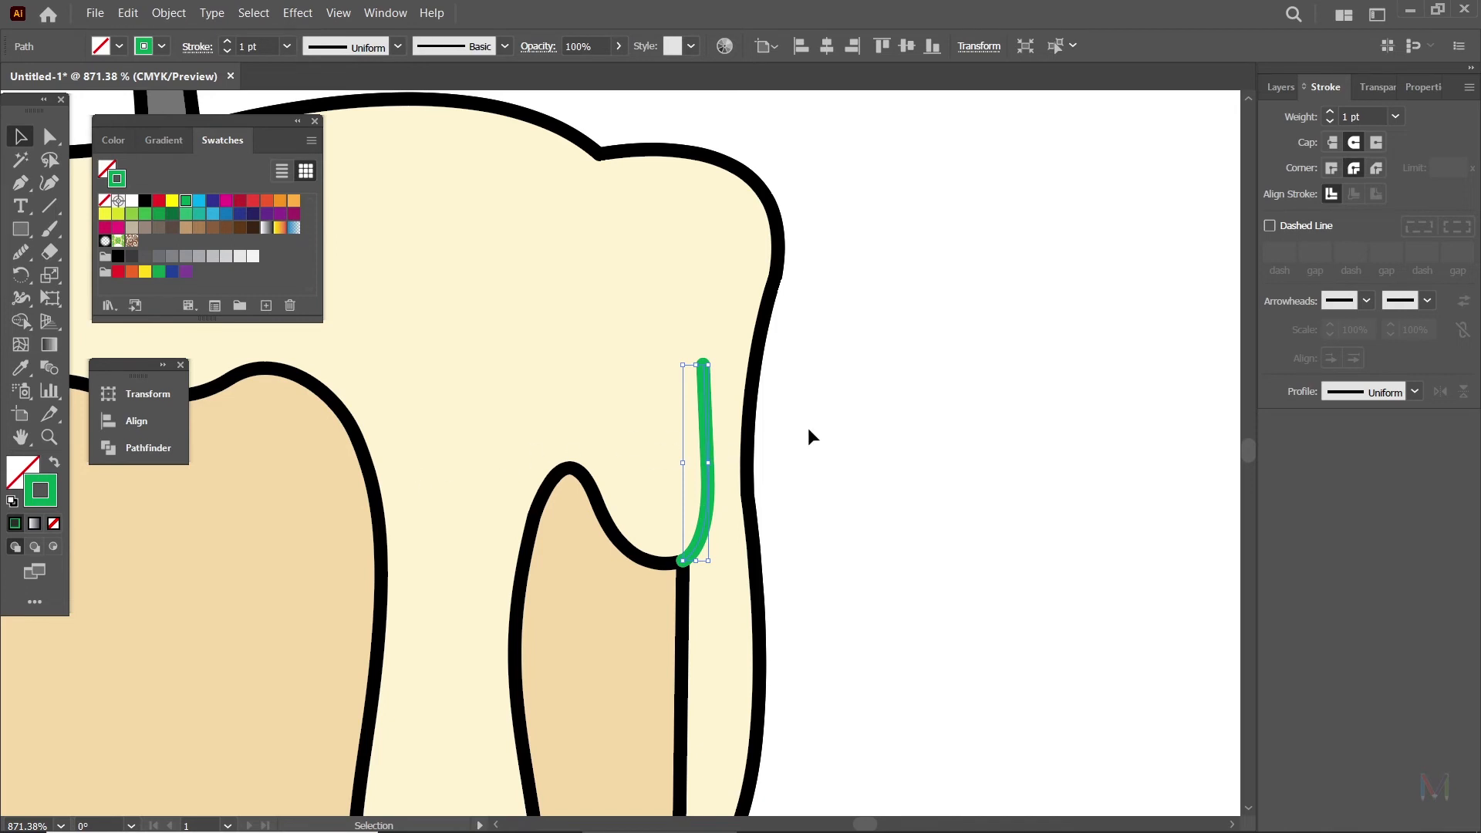
key("i")
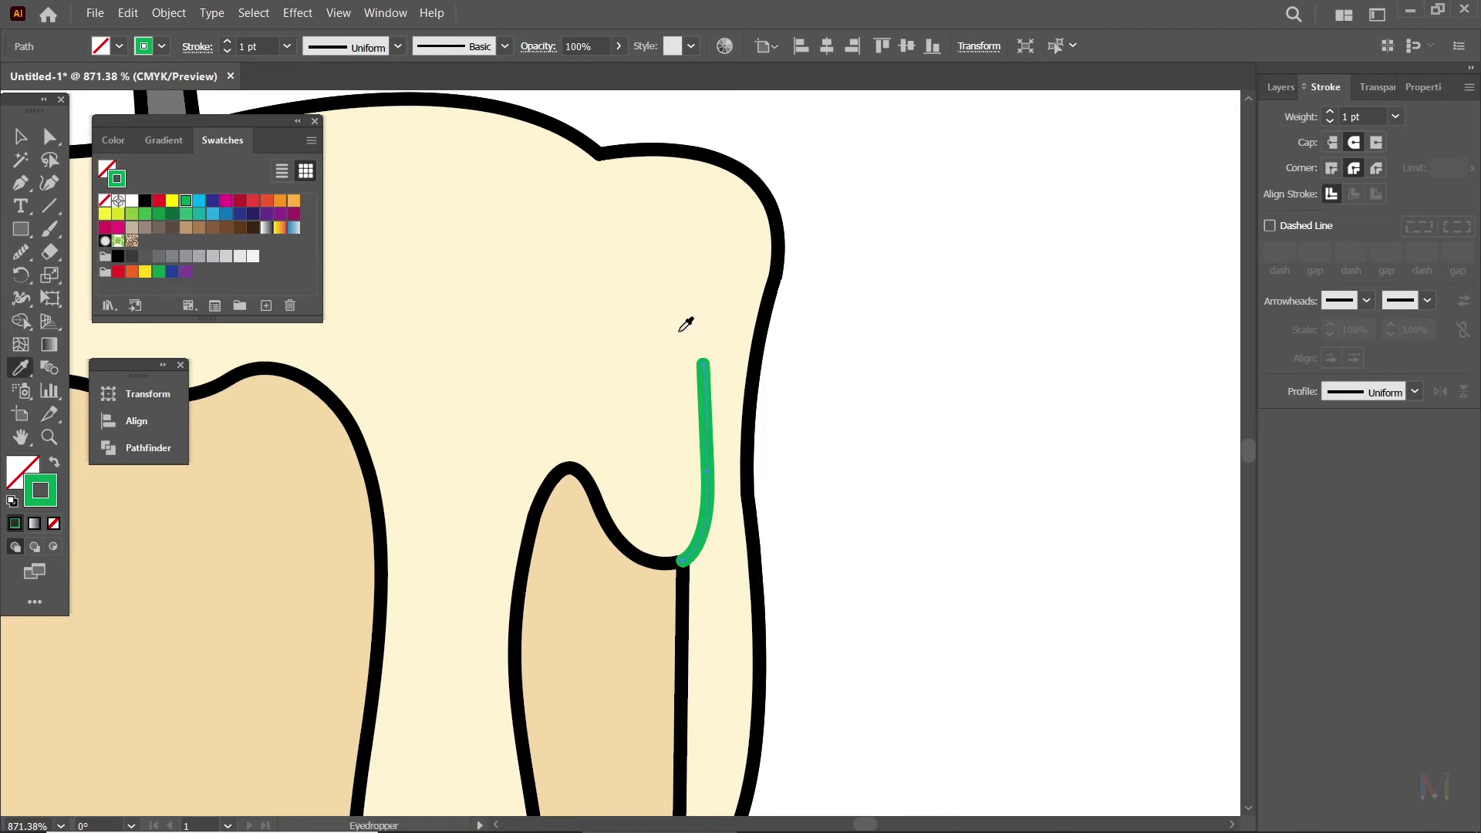
left_click(781, 243)
left_click(33, 476)
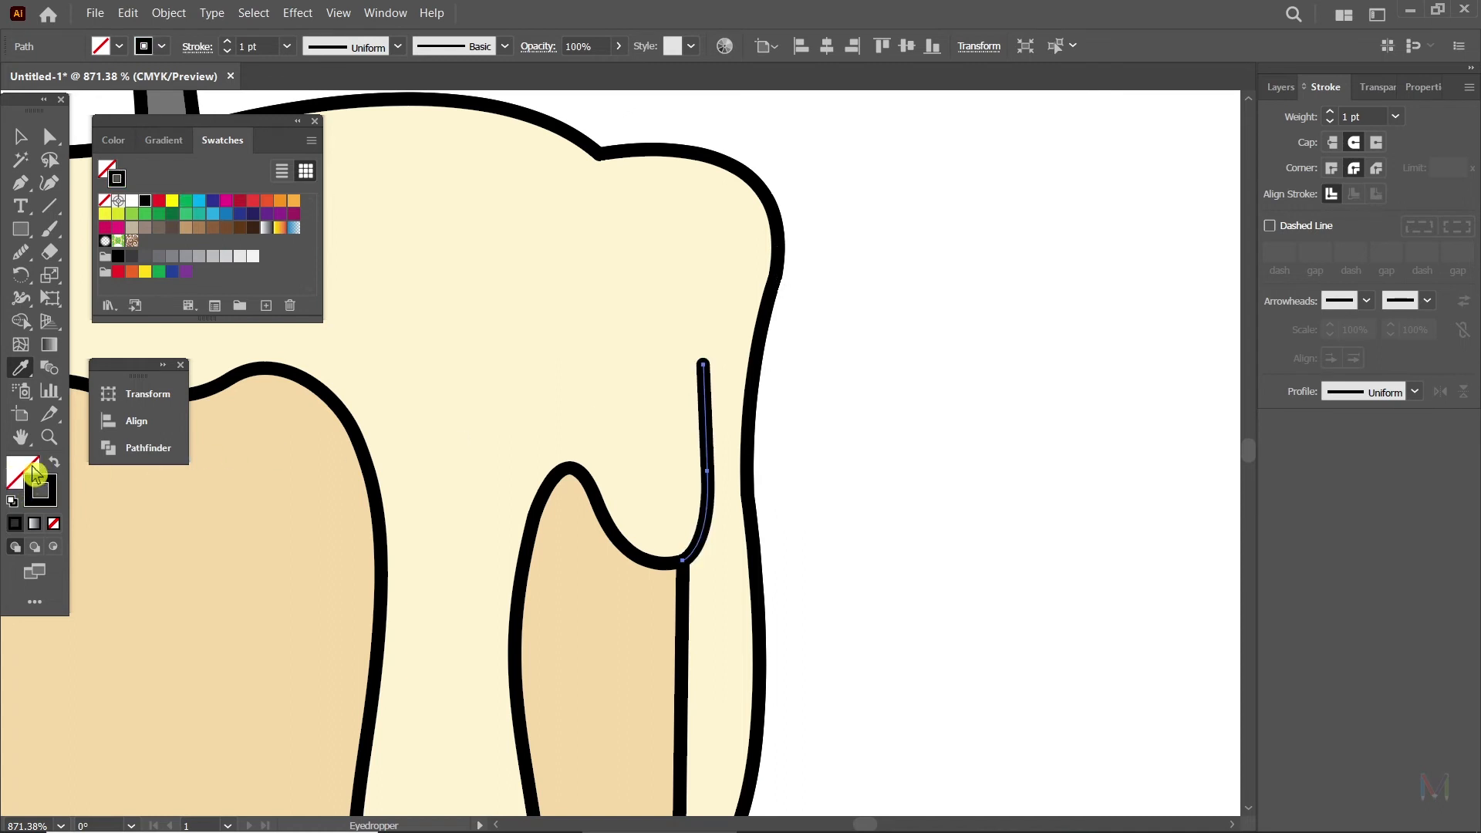
left_click(41, 502)
left_click(48, 497)
left_click(24, 478)
left_click(21, 135)
left_click(893, 295)
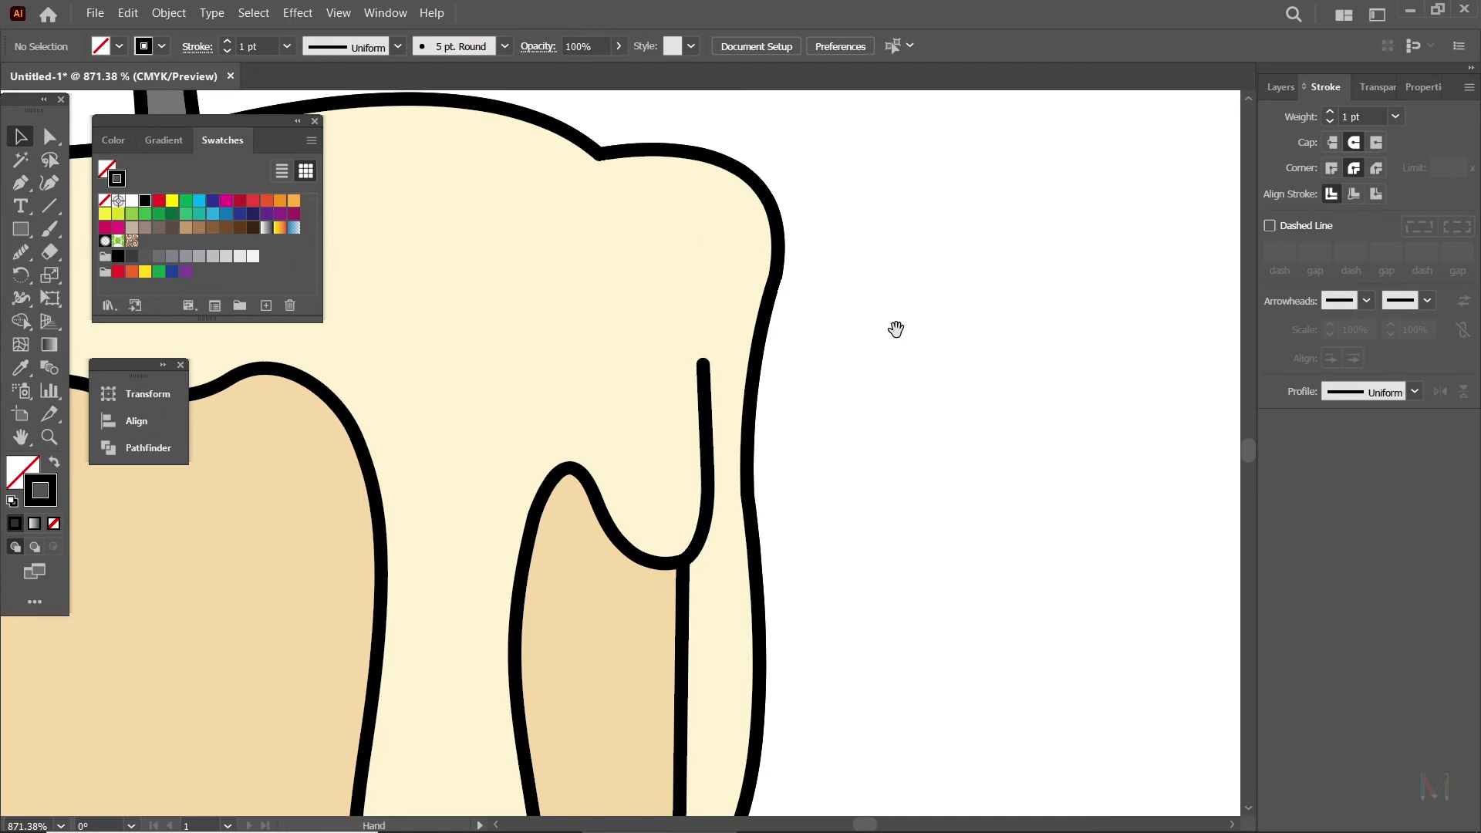
Draw a test square with no fill in the empty space right of the candle and give it a green stroke.
left_click_drag(895, 329, 777, 331)
left_click(20, 229)
left_click_drag(828, 287, 979, 440)
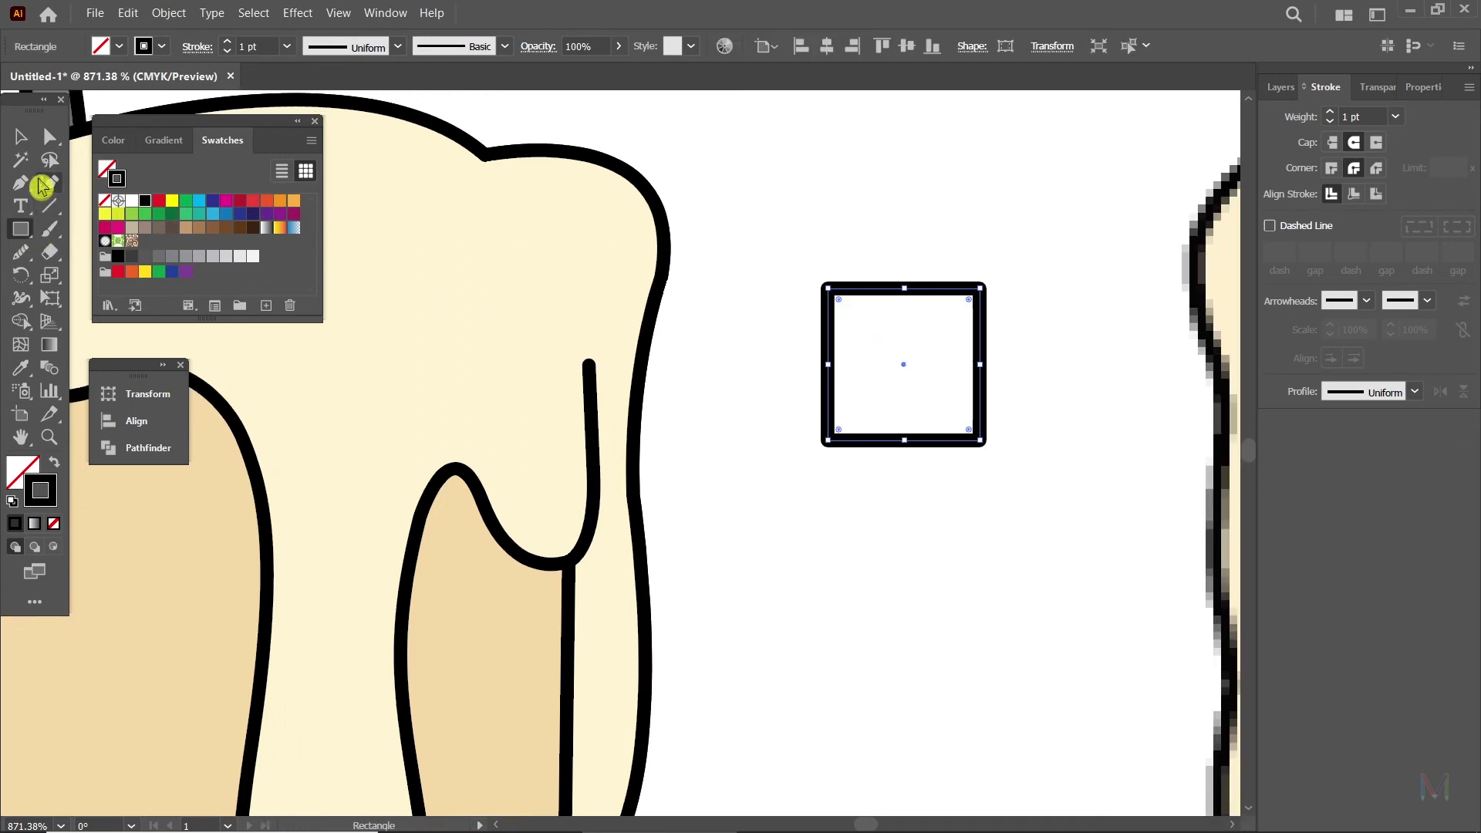
left_click(21, 136)
left_click(185, 201)
left_click_drag(868, 506, 916, 407)
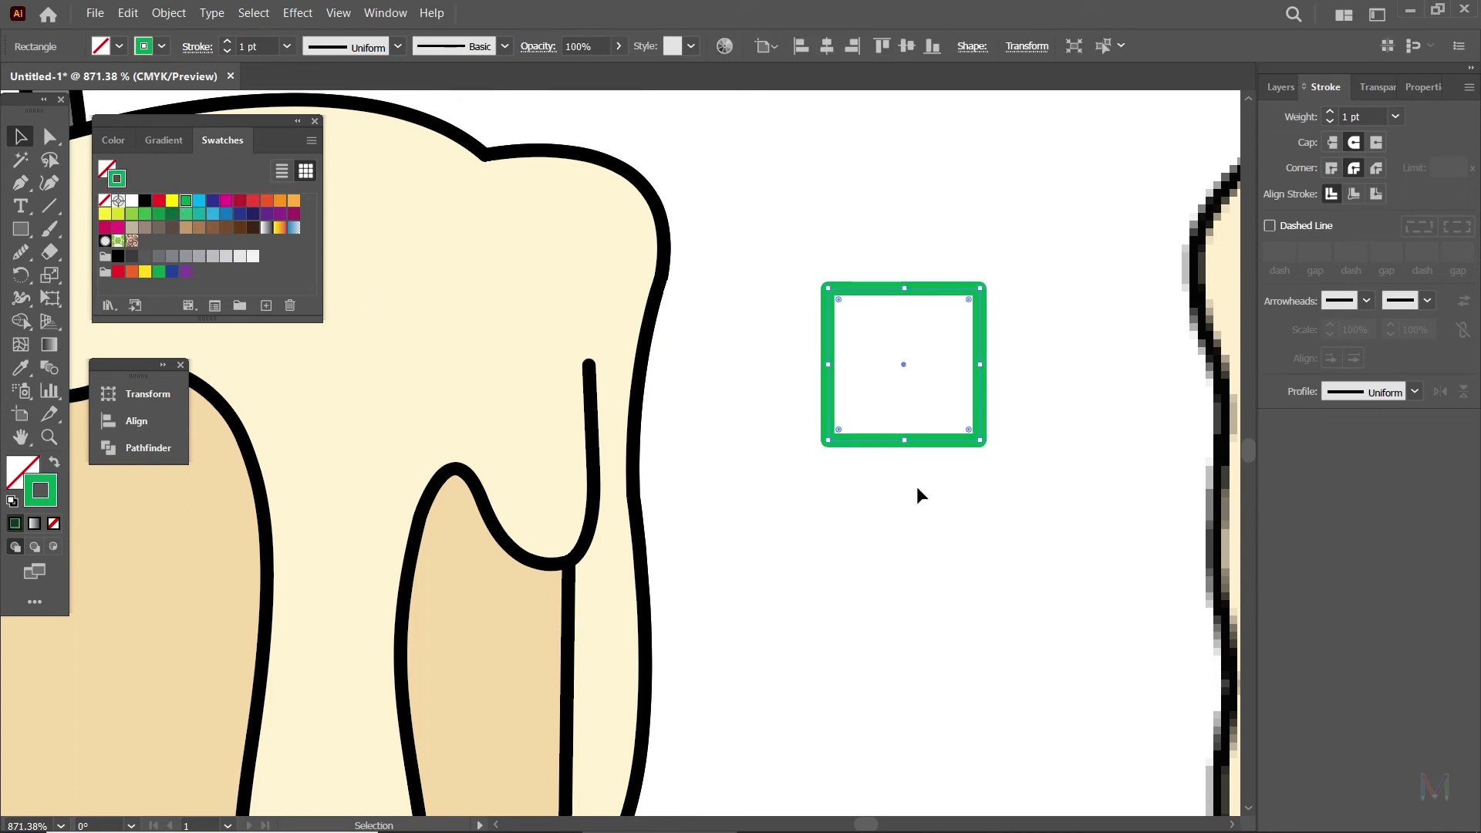
Sample the wax shape's cream fill and black stroke onto the test square with the Eyedropper, then undo the sampling.
key("i")
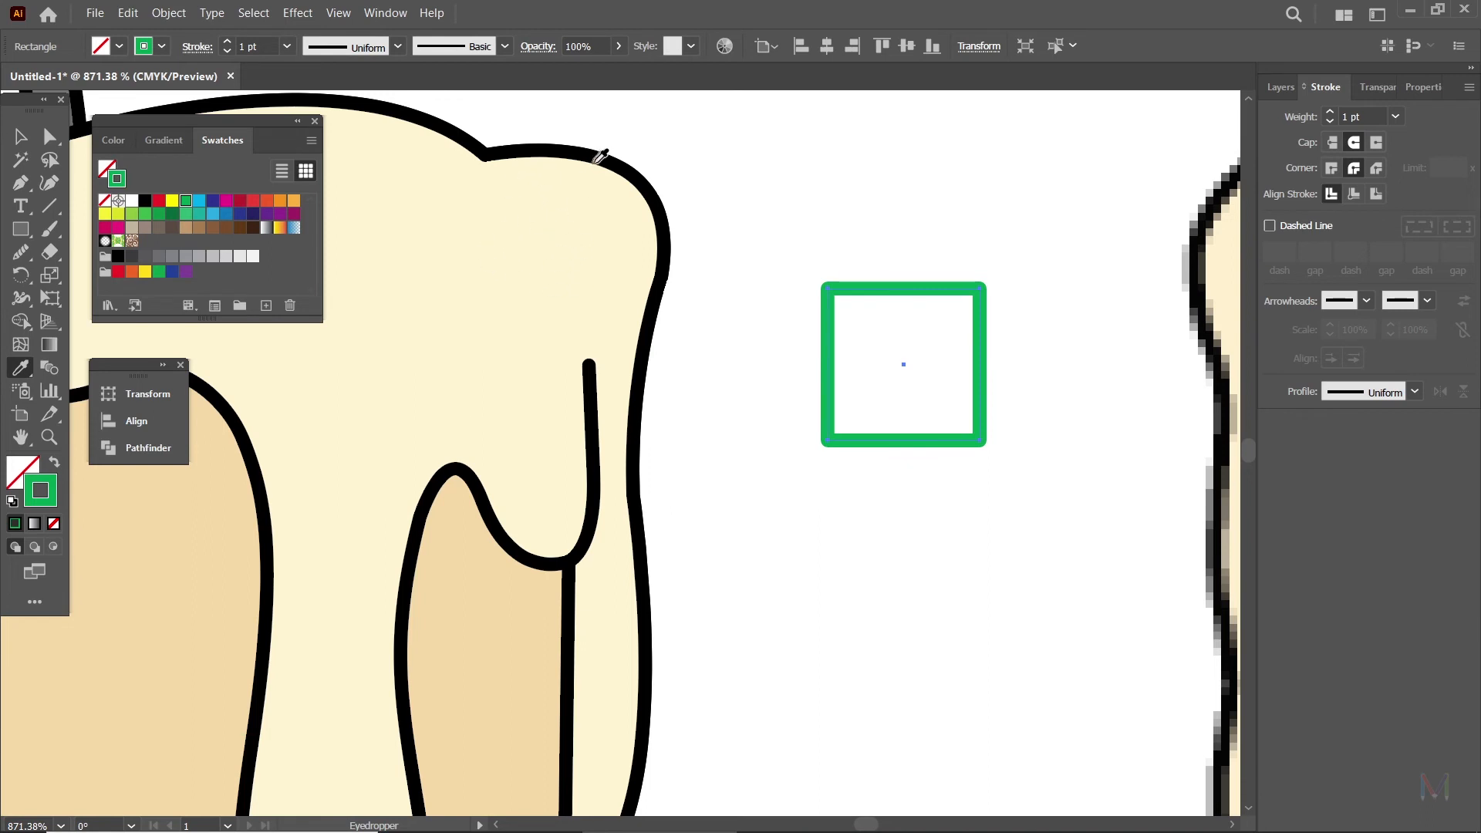
left_click(589, 261)
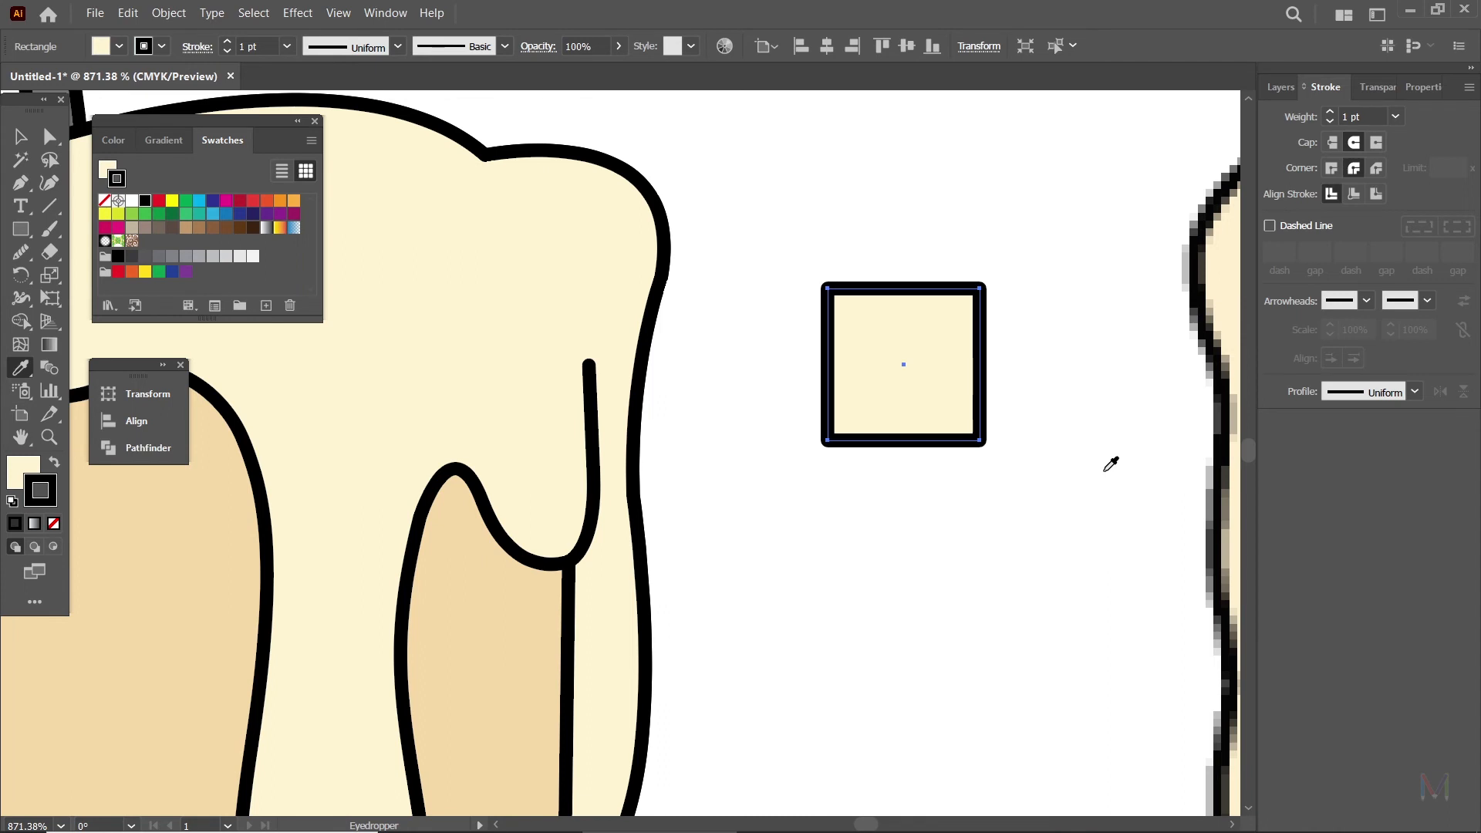
key("ctrl+z")
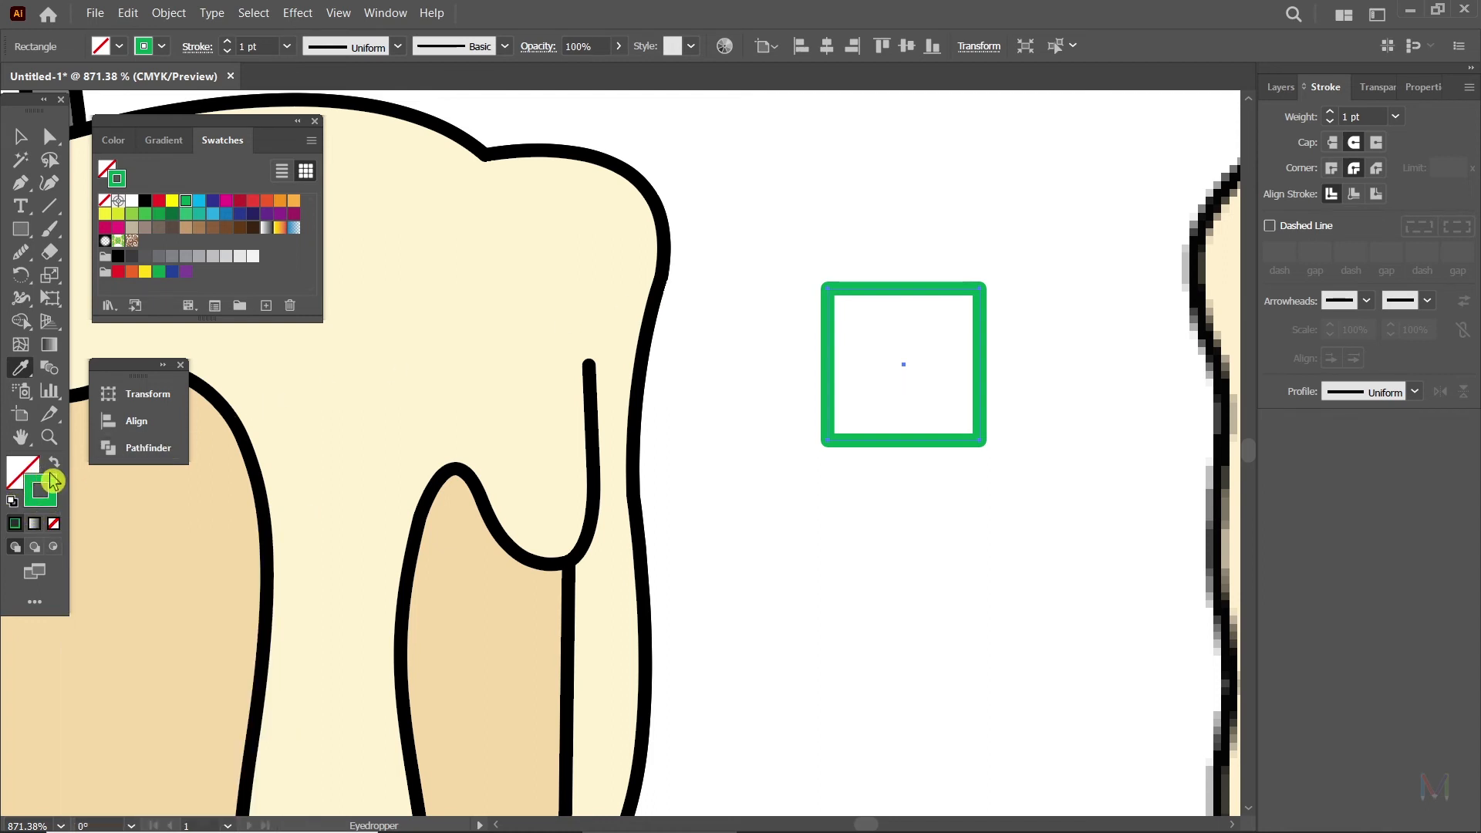
Switch the active colour attribute back and forth between fill and stroke, ending with the stroke active.
key("x")
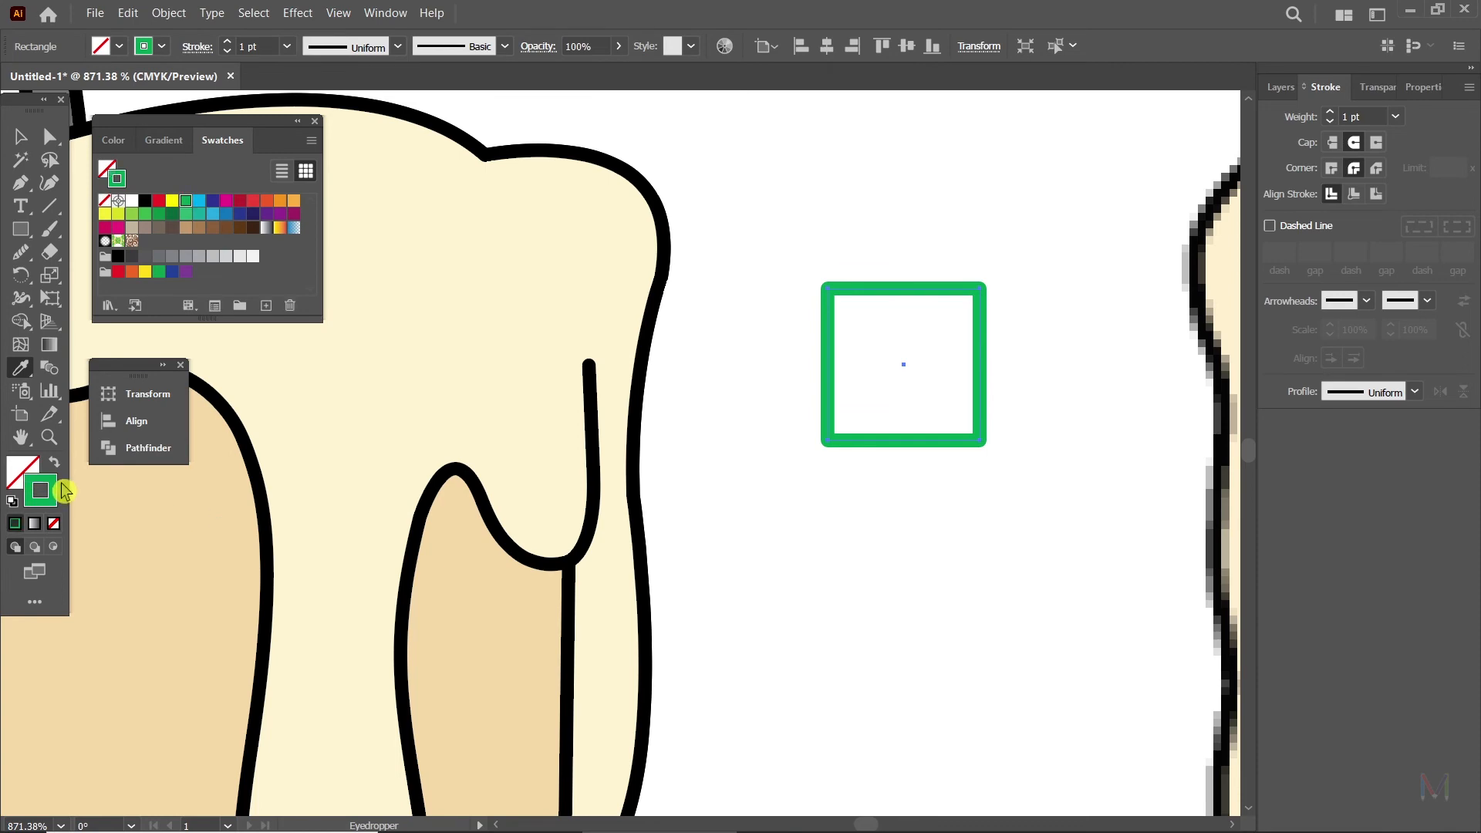
left_click(31, 484)
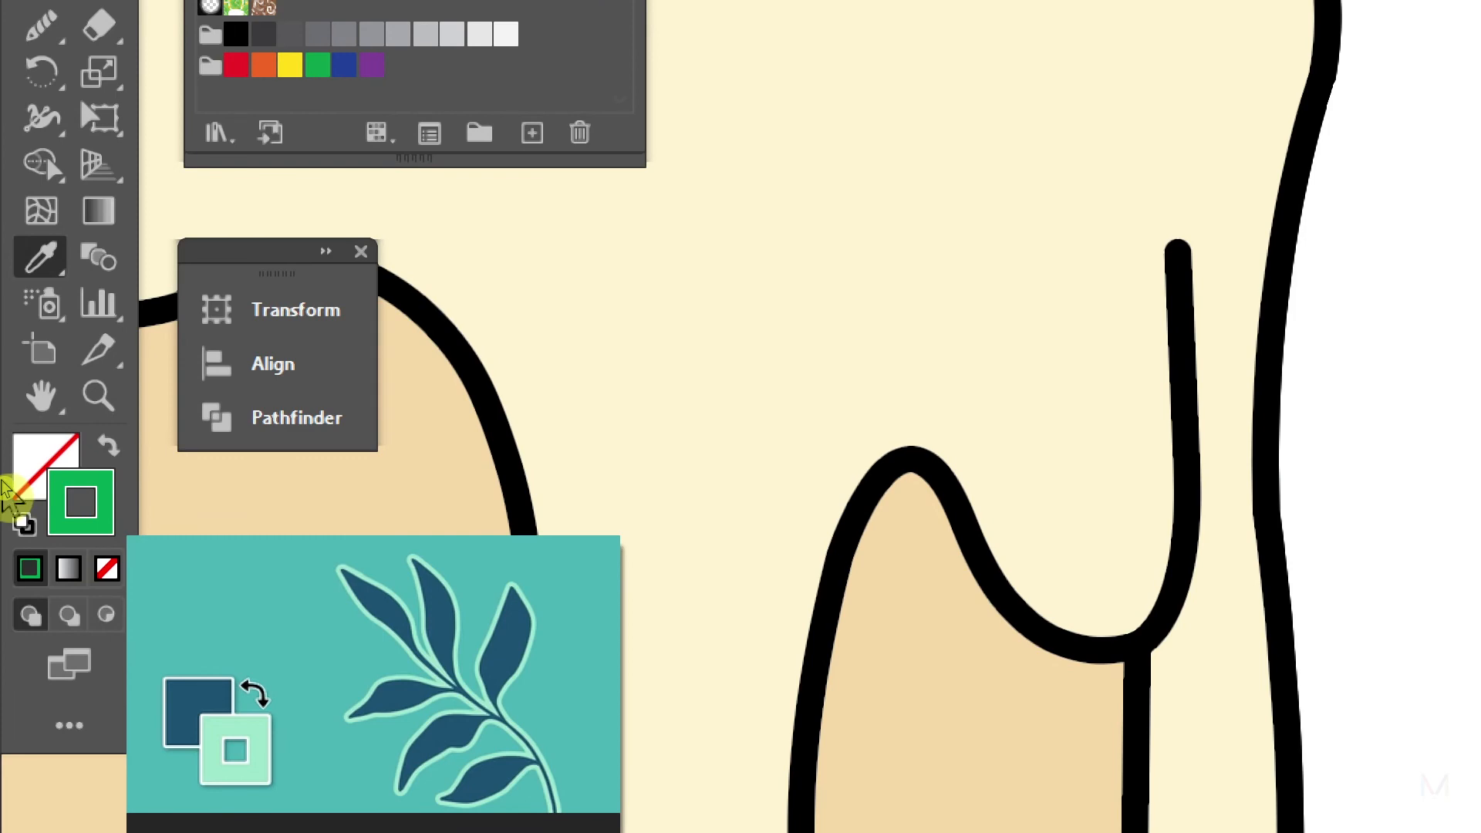
key("x")
key("x")
key("x")
key("x")
key("x")
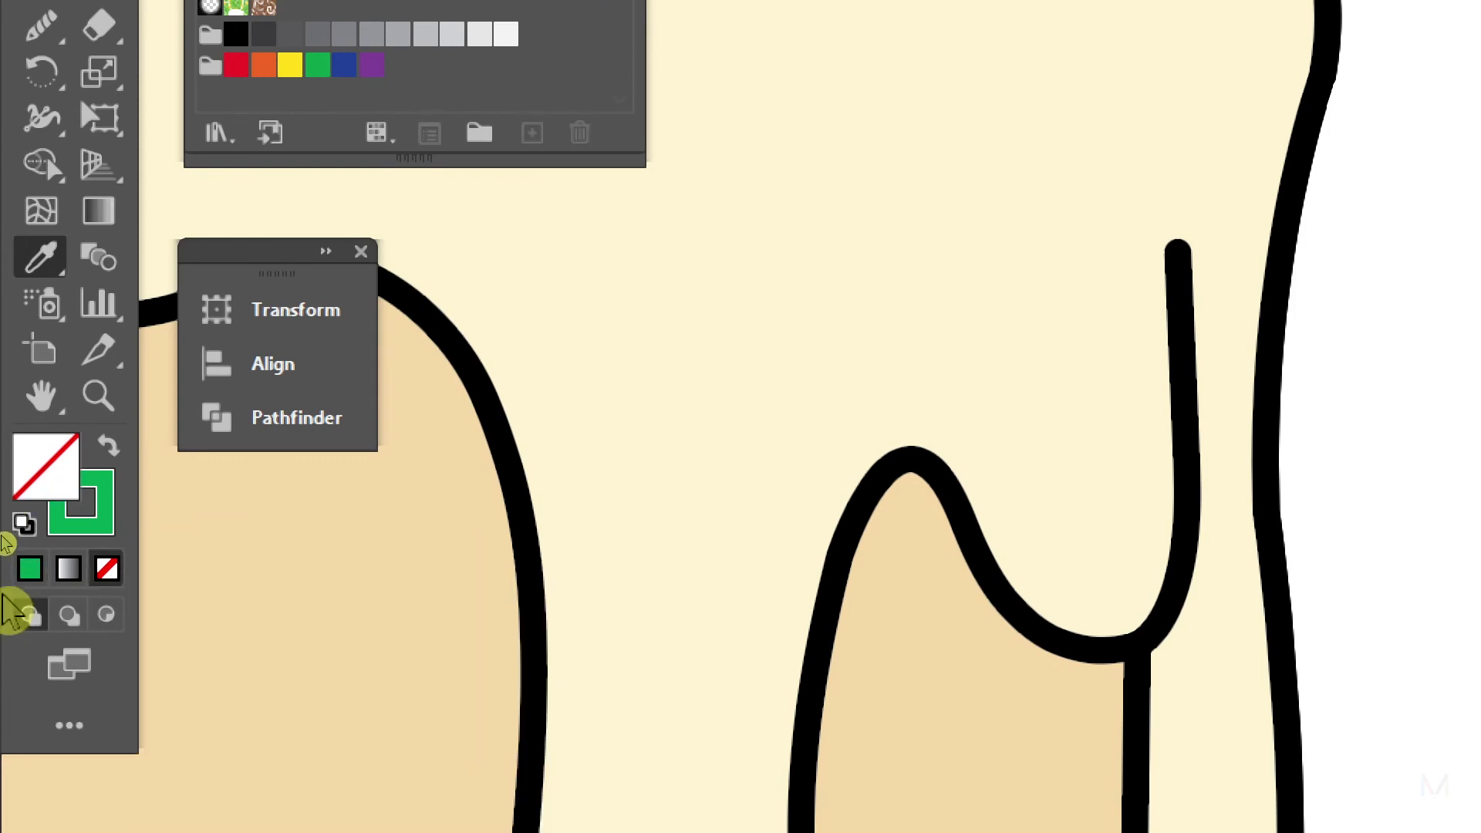
key("x")
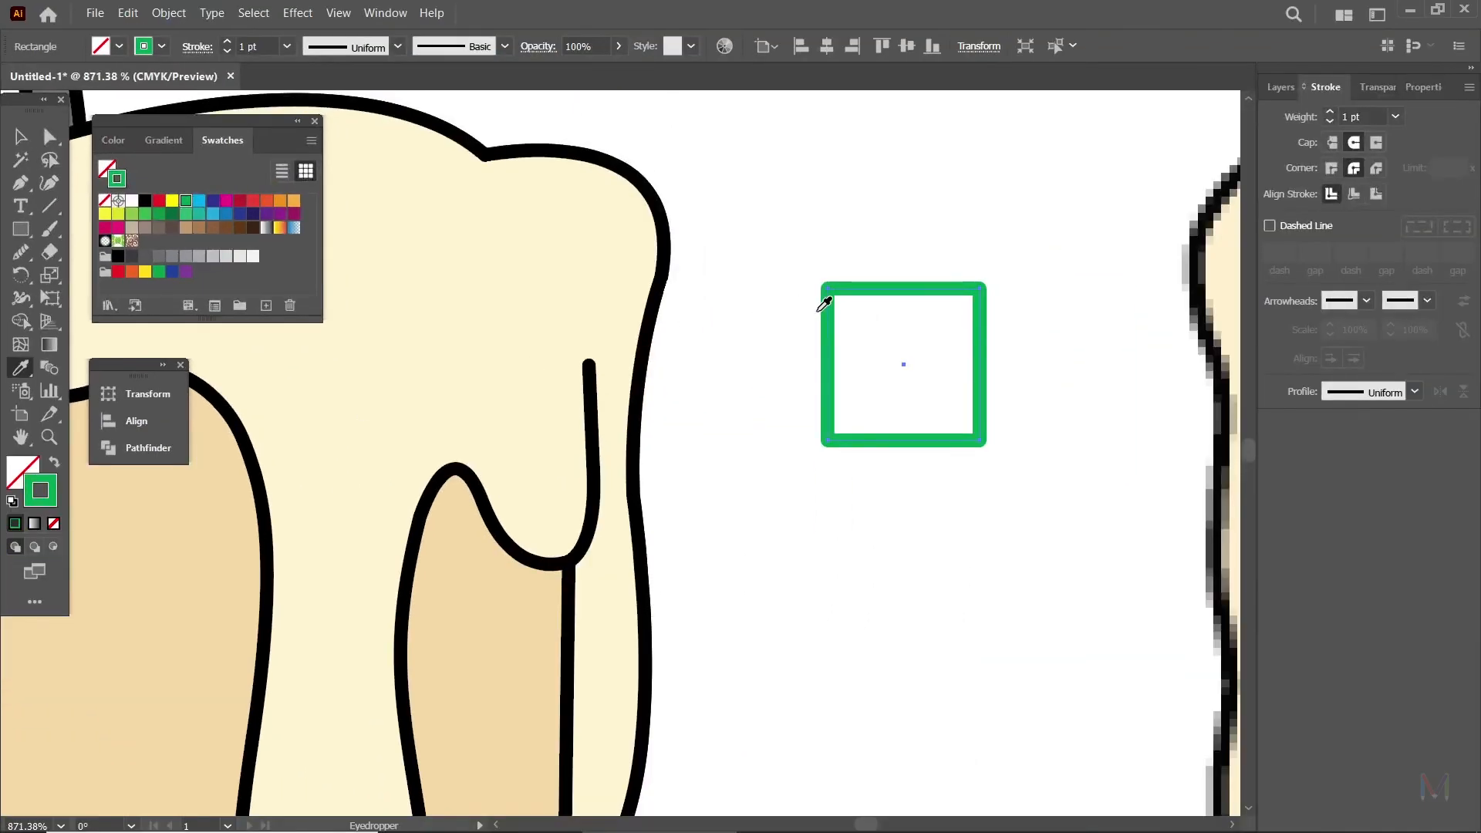
Sample individual colours from the candle onto the test square's stroke only, trying the beige body colour and ending with the outline's black.
left_click(665, 238)
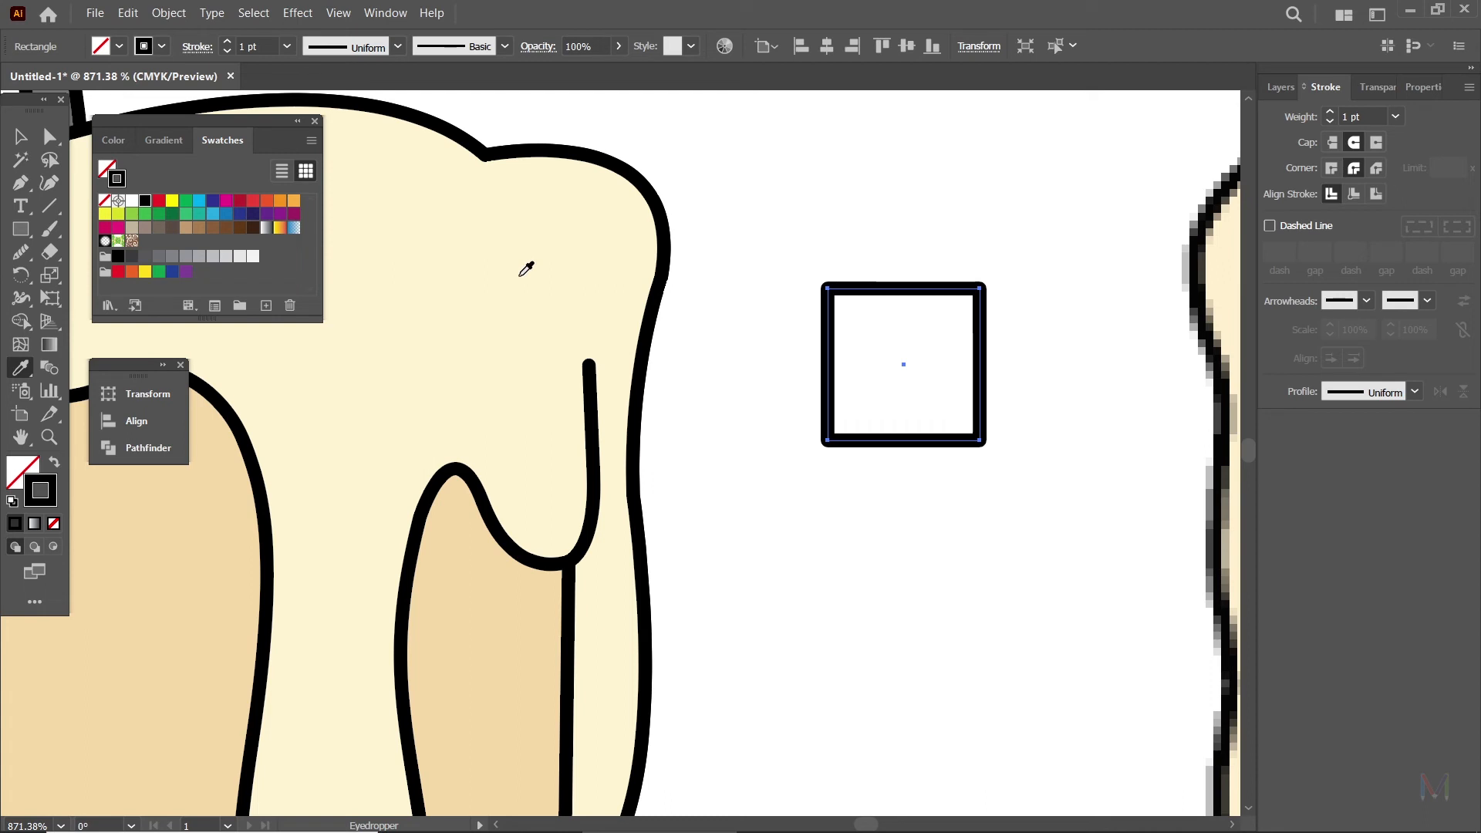
left_click(485, 409, "shift")
left_click(473, 563, "shift")
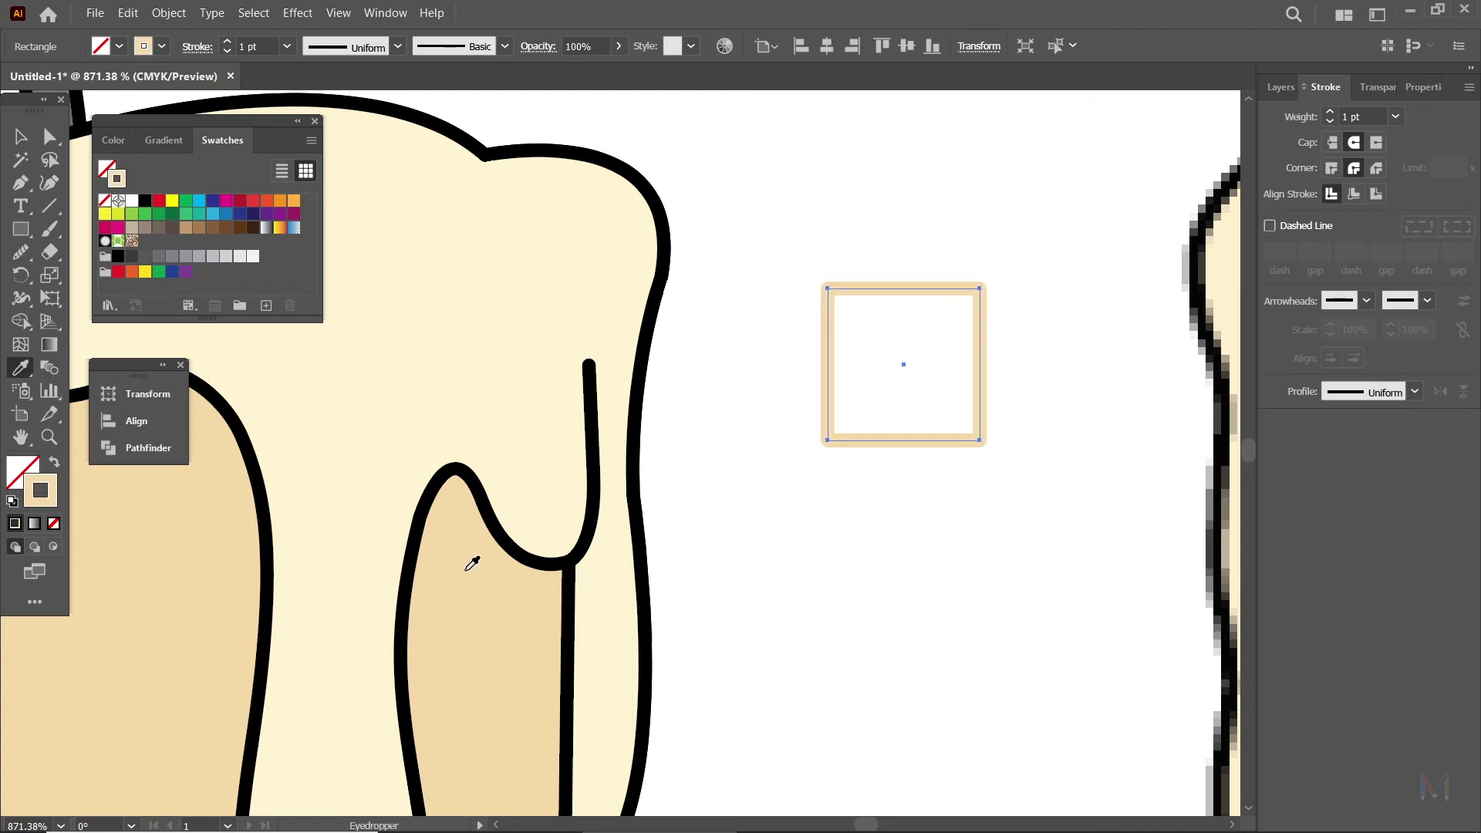
left_click(650, 374, "shift")
left_click(525, 603, "shift")
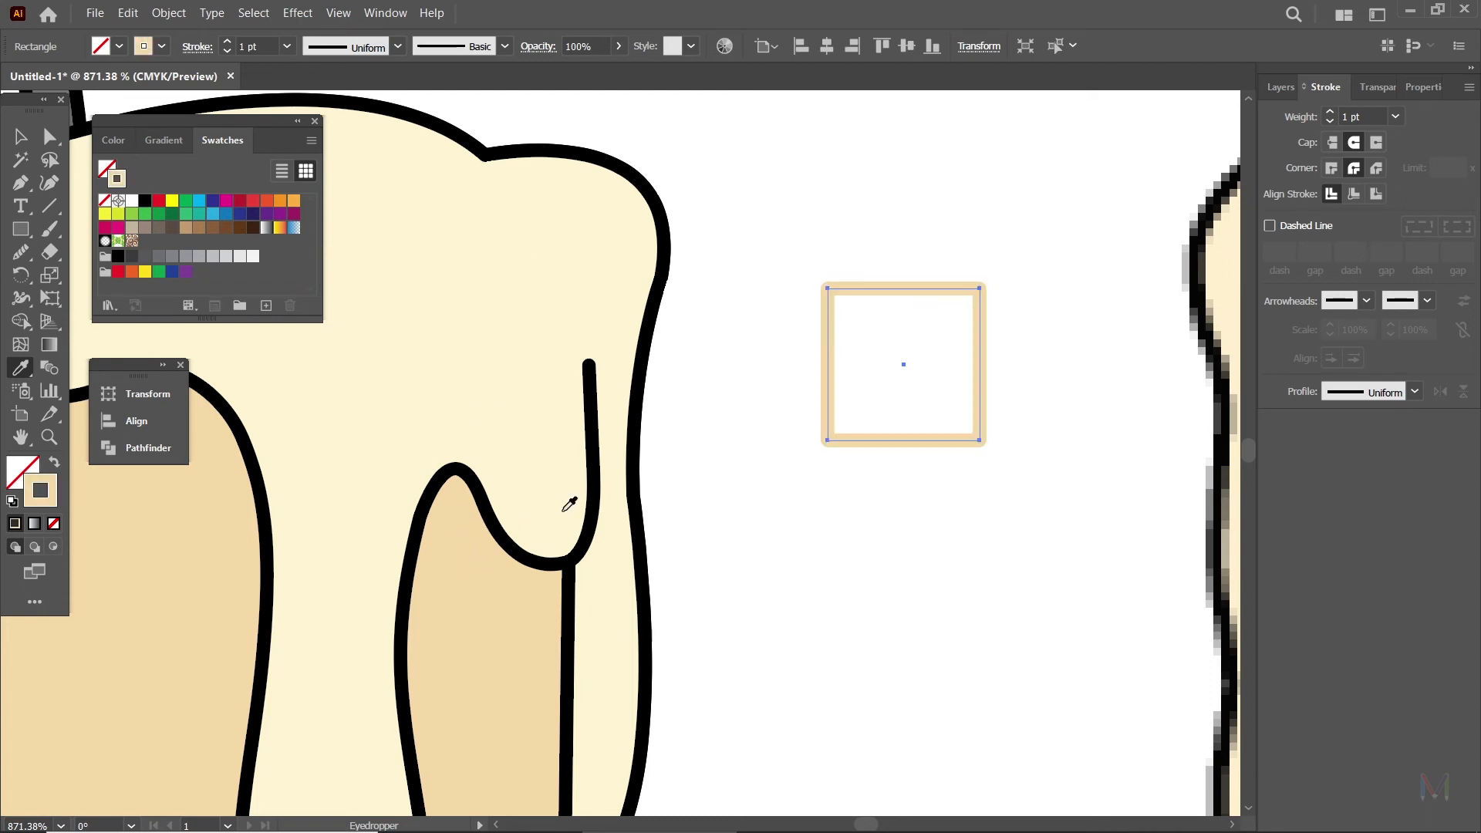
left_click(654, 305, "shift")
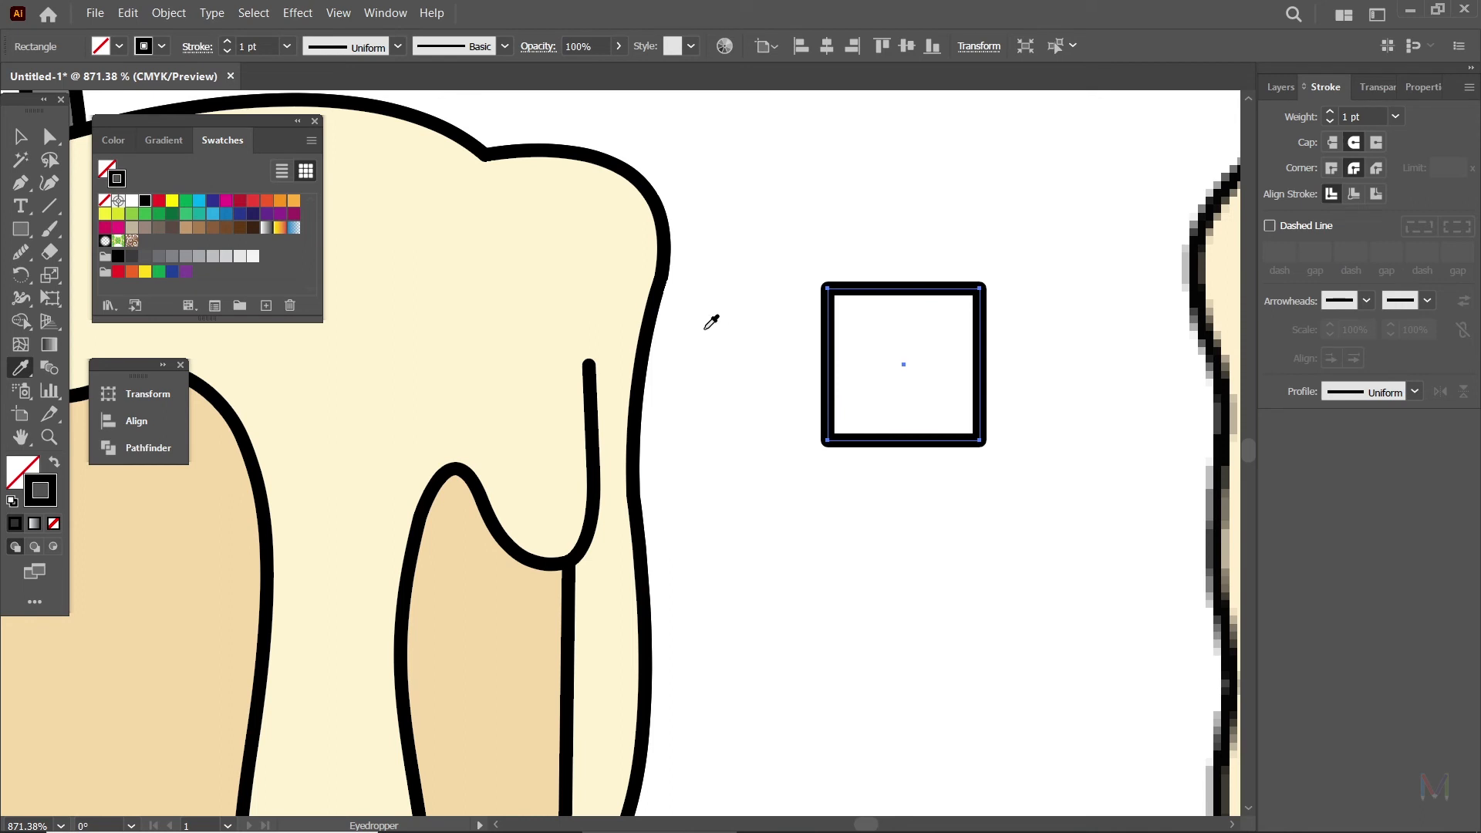
Sample the candle body's beige fill and black stroke onto the test square, then delete the square.
left_click(487, 593)
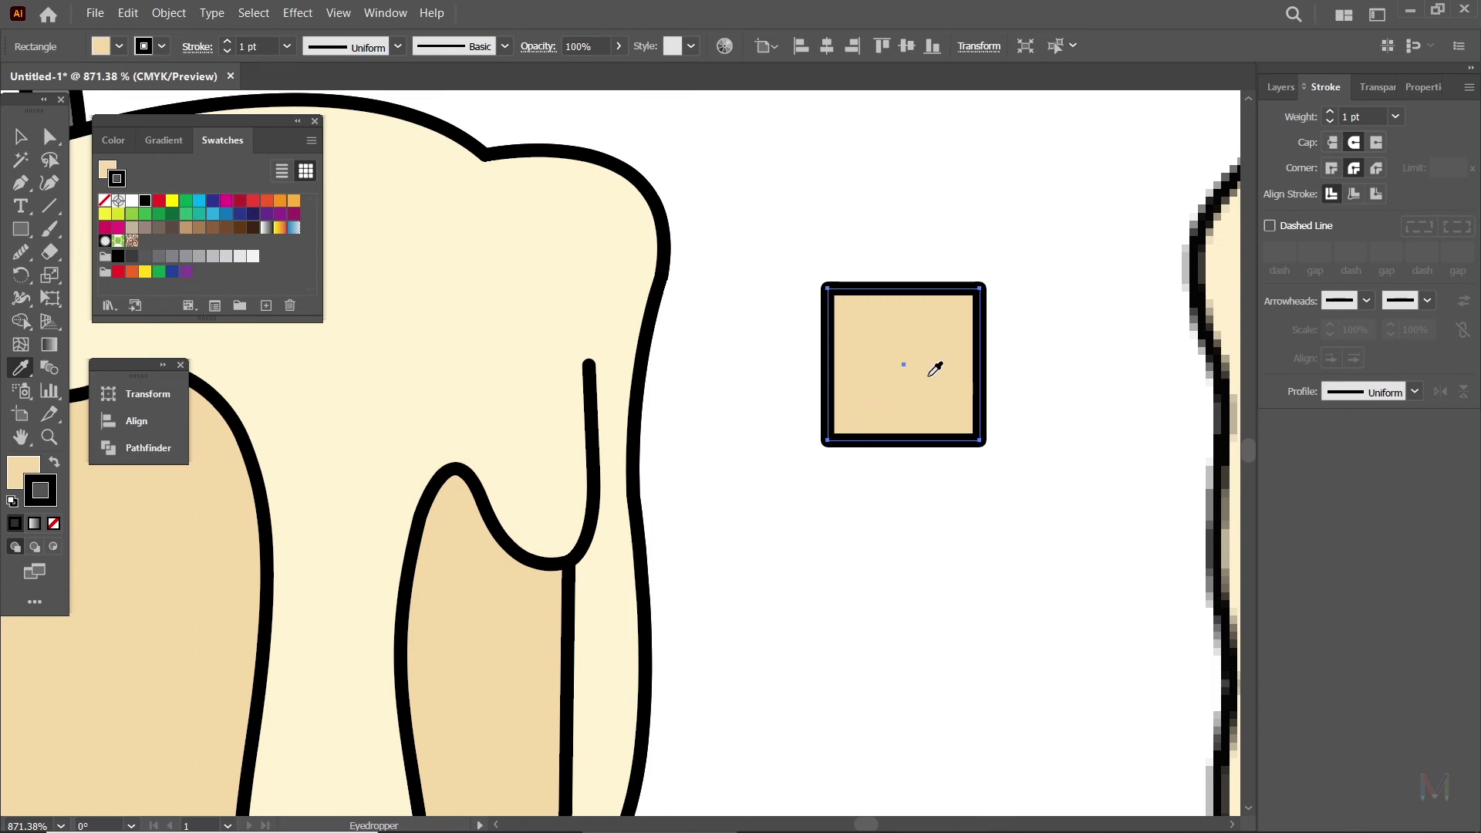
left_click(21, 136)
left_click(841, 254)
left_click(857, 289)
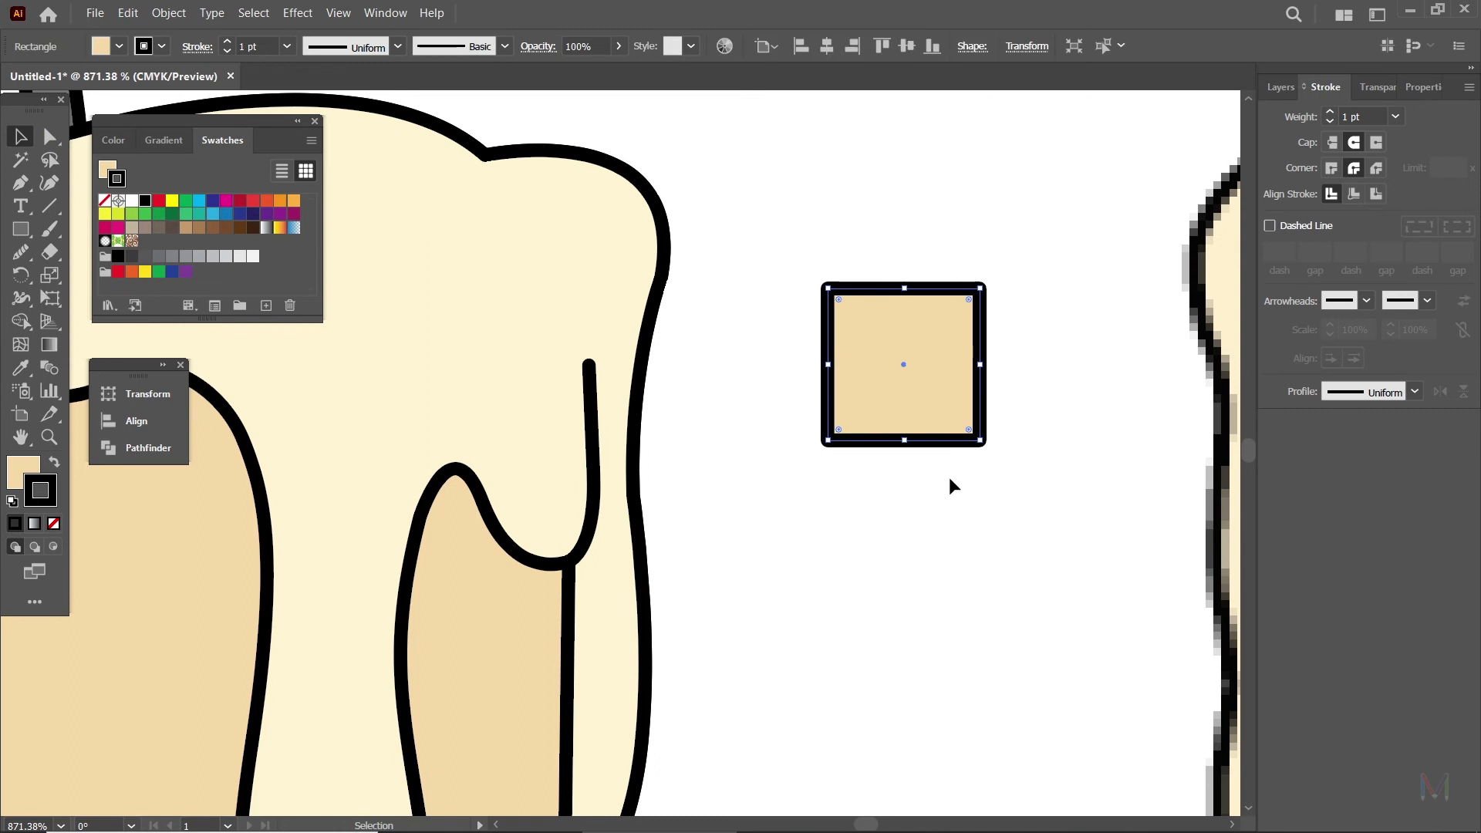
key("Delete")
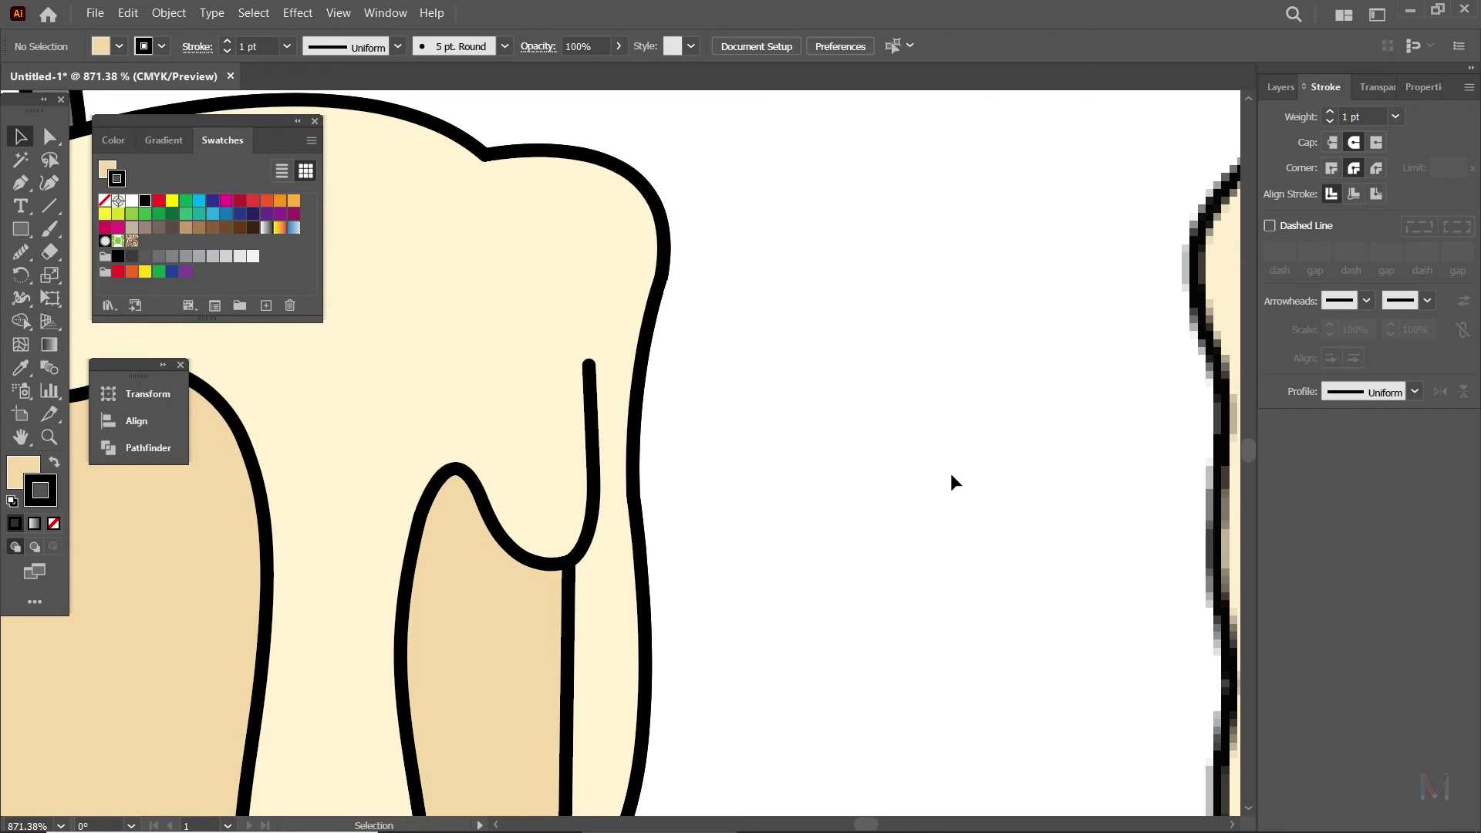
key("ctrl+0")
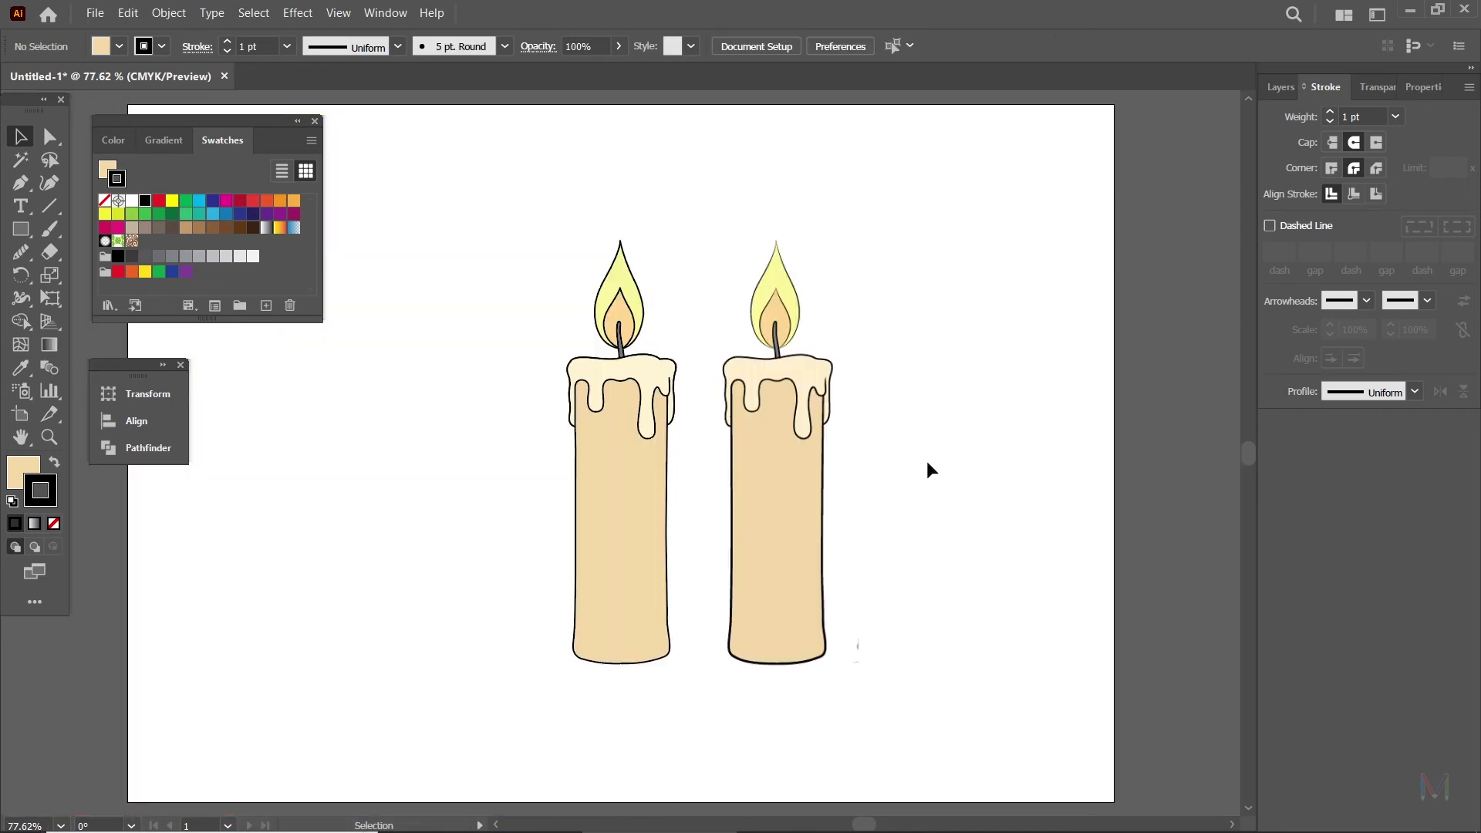
key("ctrl+plus")
key("ctrl+plus")
key("ctrl+plus")
left_click_drag(769, 421, 696, 524)
key("ctrl+0")
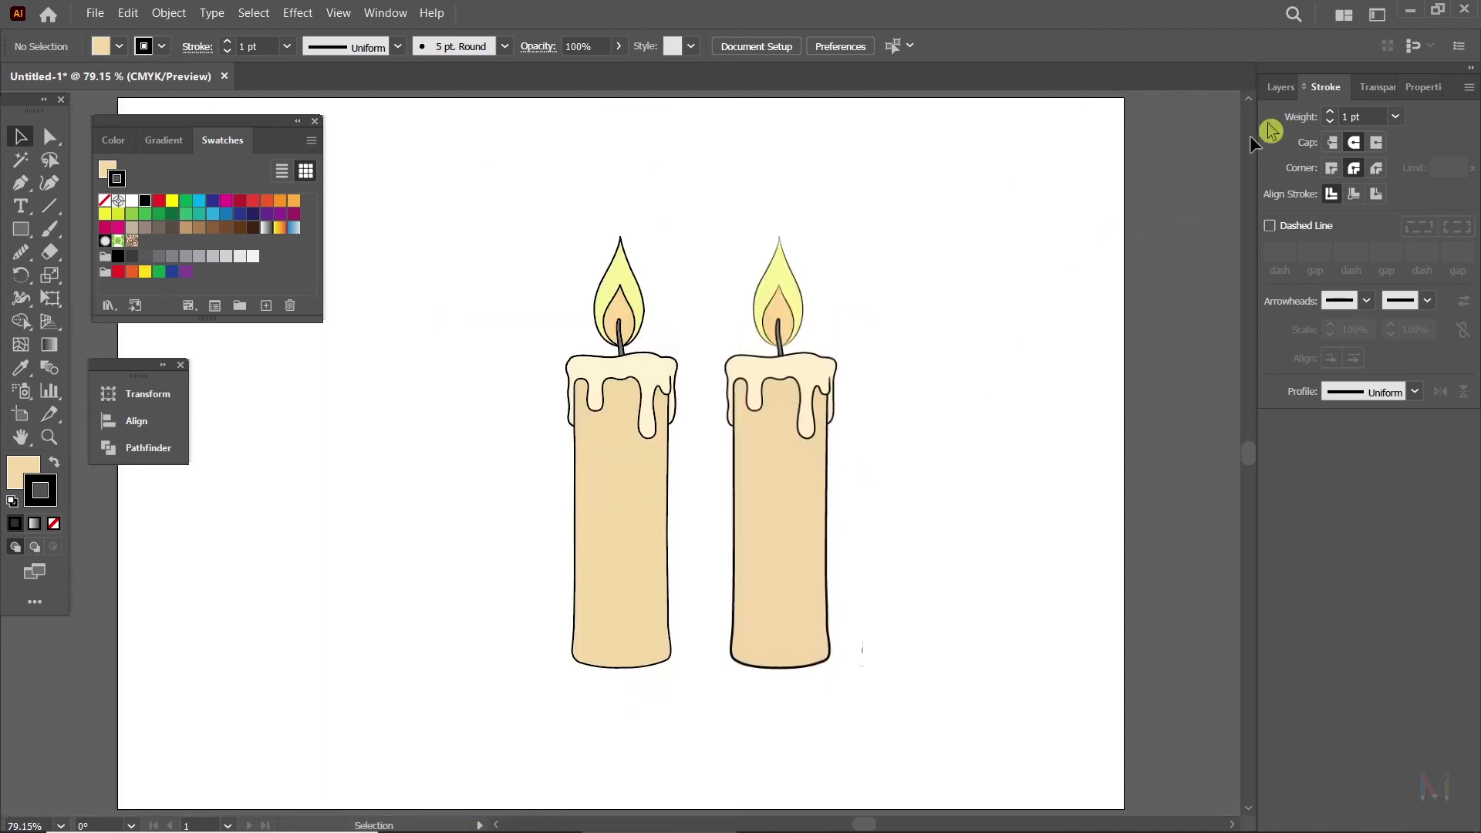
Hide the Source reference layer and keep the Candle layer visible and unlocked, with nothing selected.
left_click(1281, 87)
left_click(1274, 138)
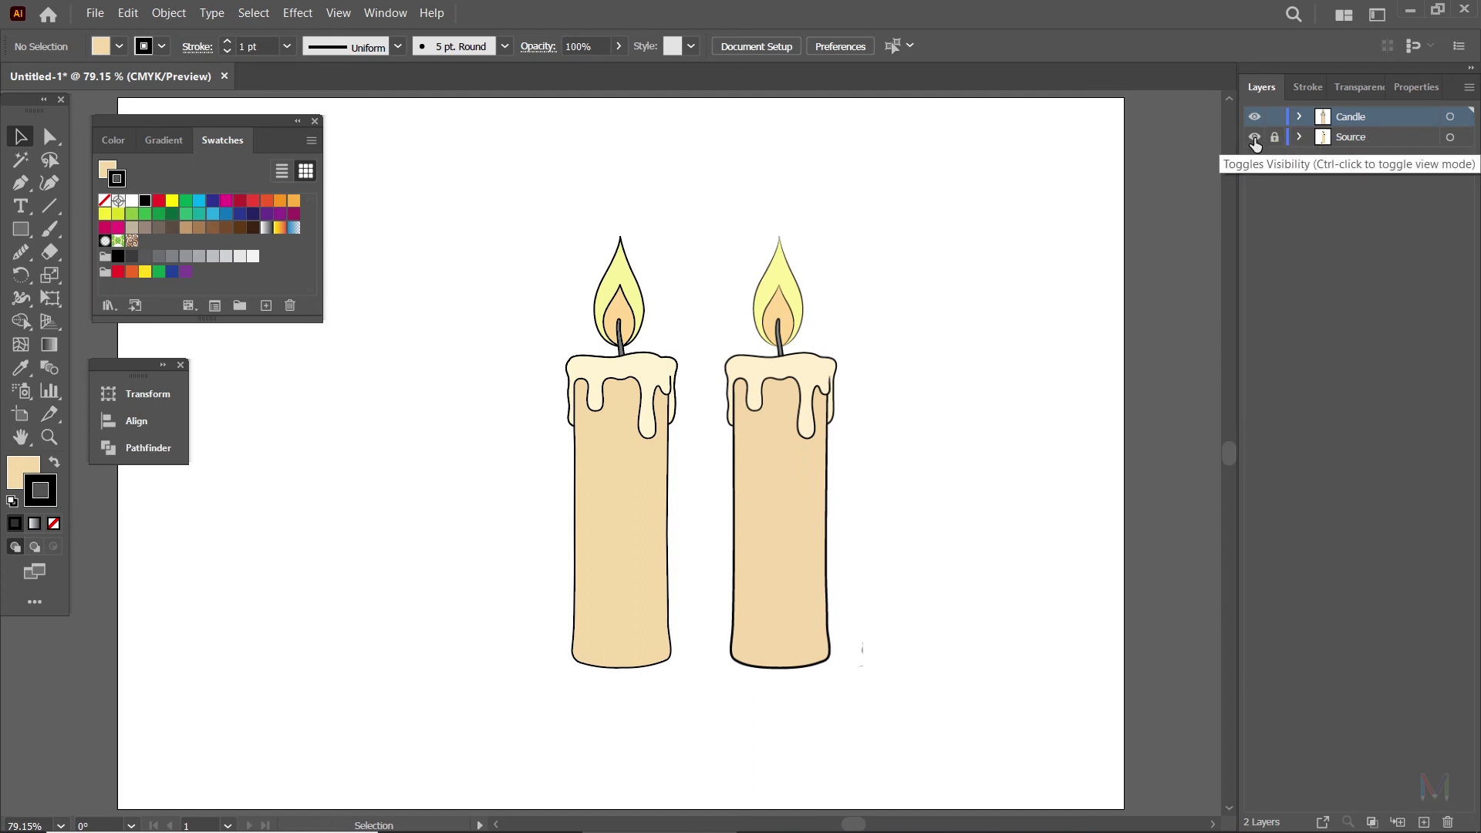
left_click(1254, 139)
left_click(1274, 117)
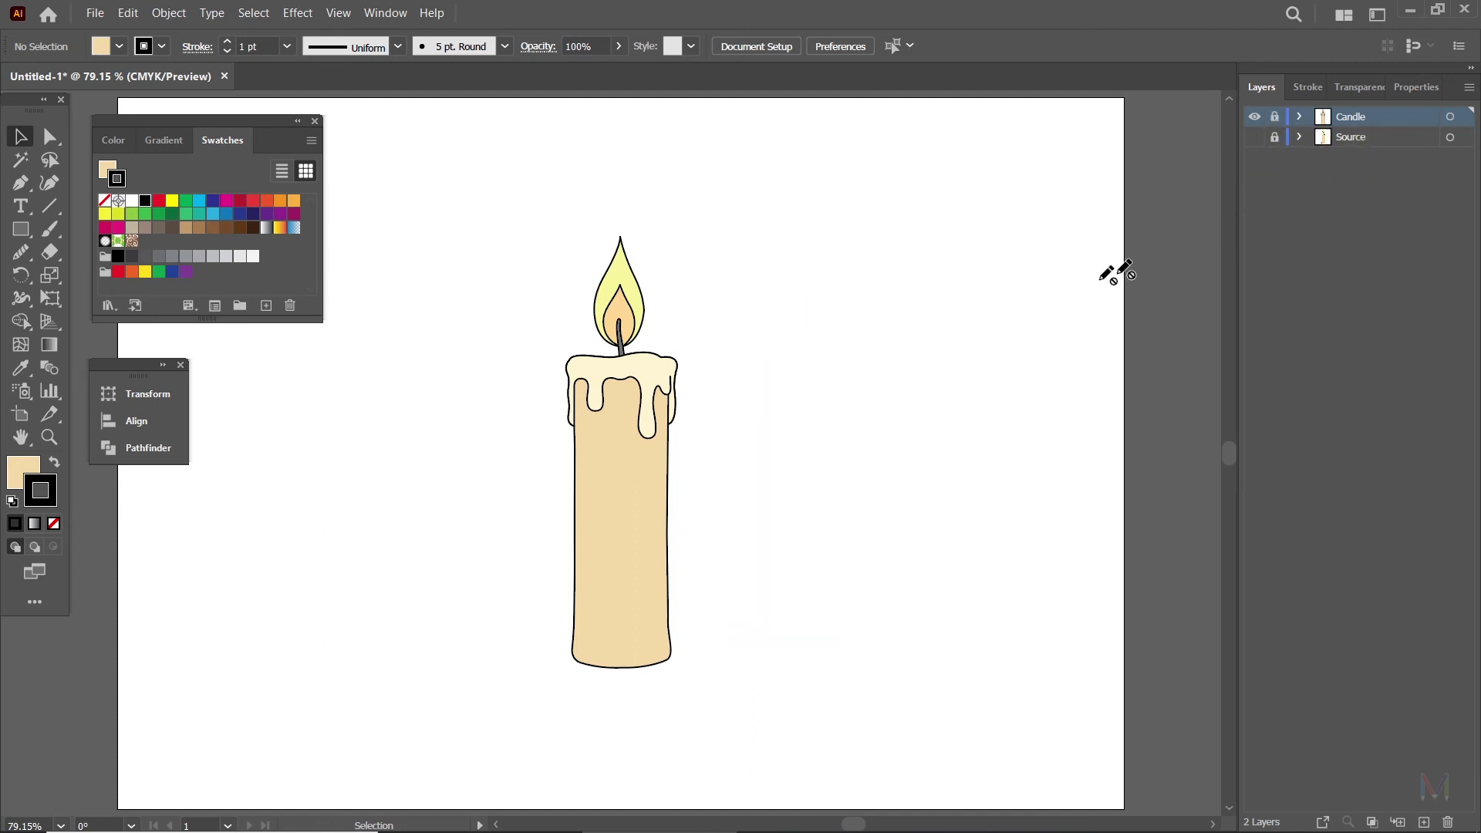
left_click(1254, 137)
left_click(1349, 147)
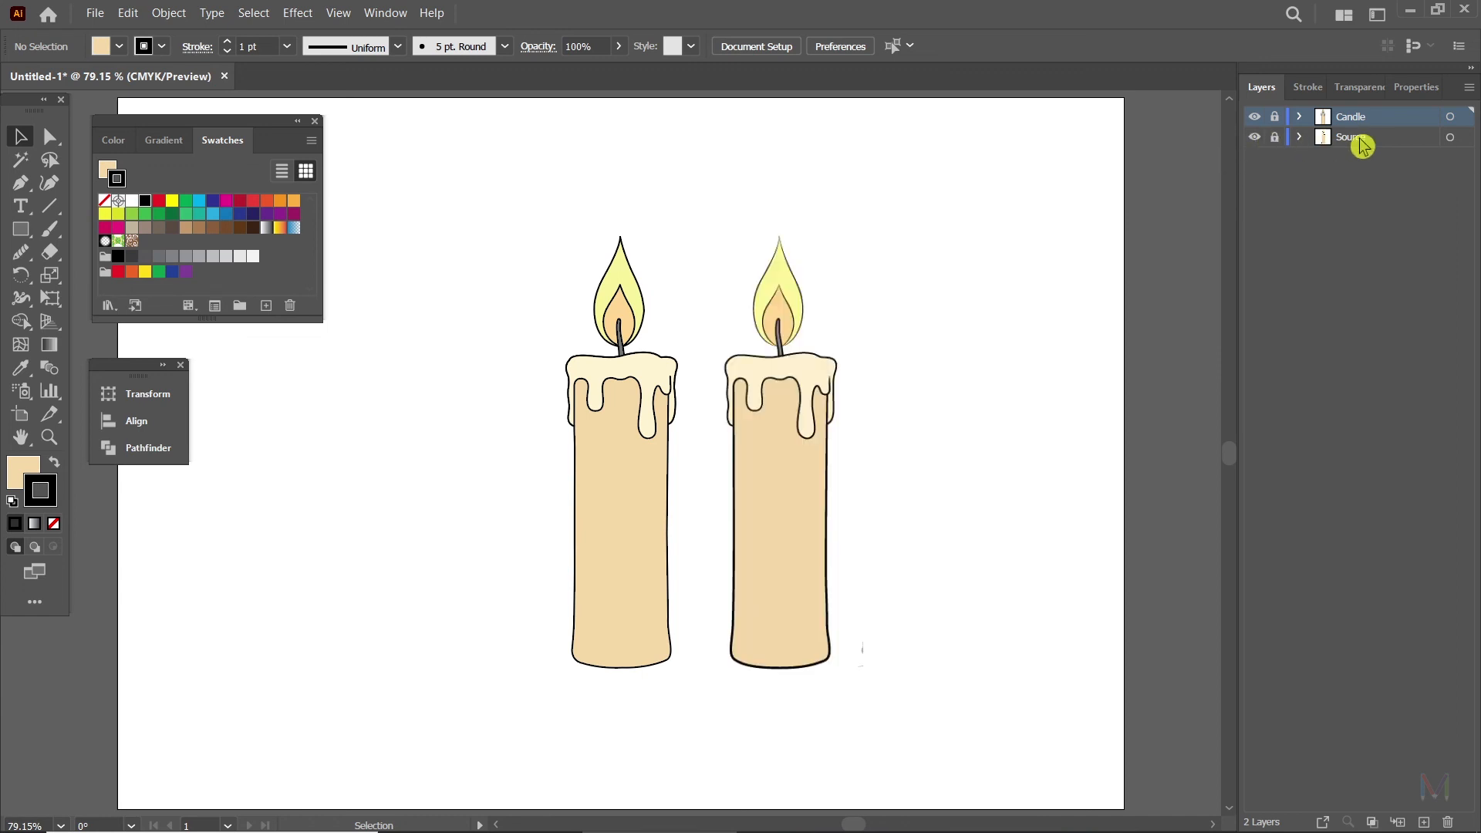
left_click(1254, 137)
left_click_drag(512, 206, 864, 674)
left_click(835, 458)
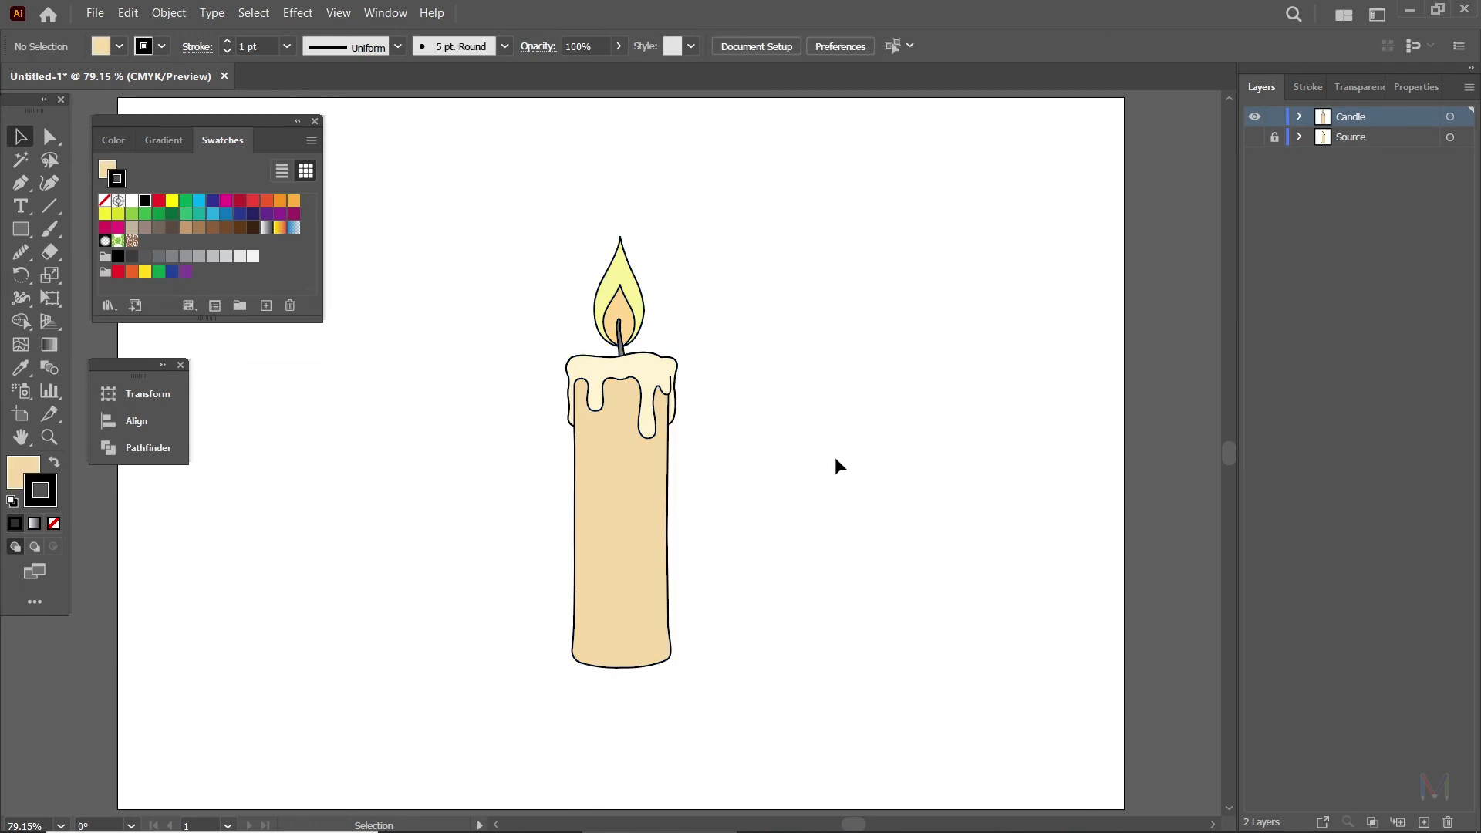
Try a red-orange, a light orange and finally a yellow swatch as the fill of the outer flame.
key("ctrl+plus")
key("ctrl+plus")
scroll(897, 617, "up", 3)
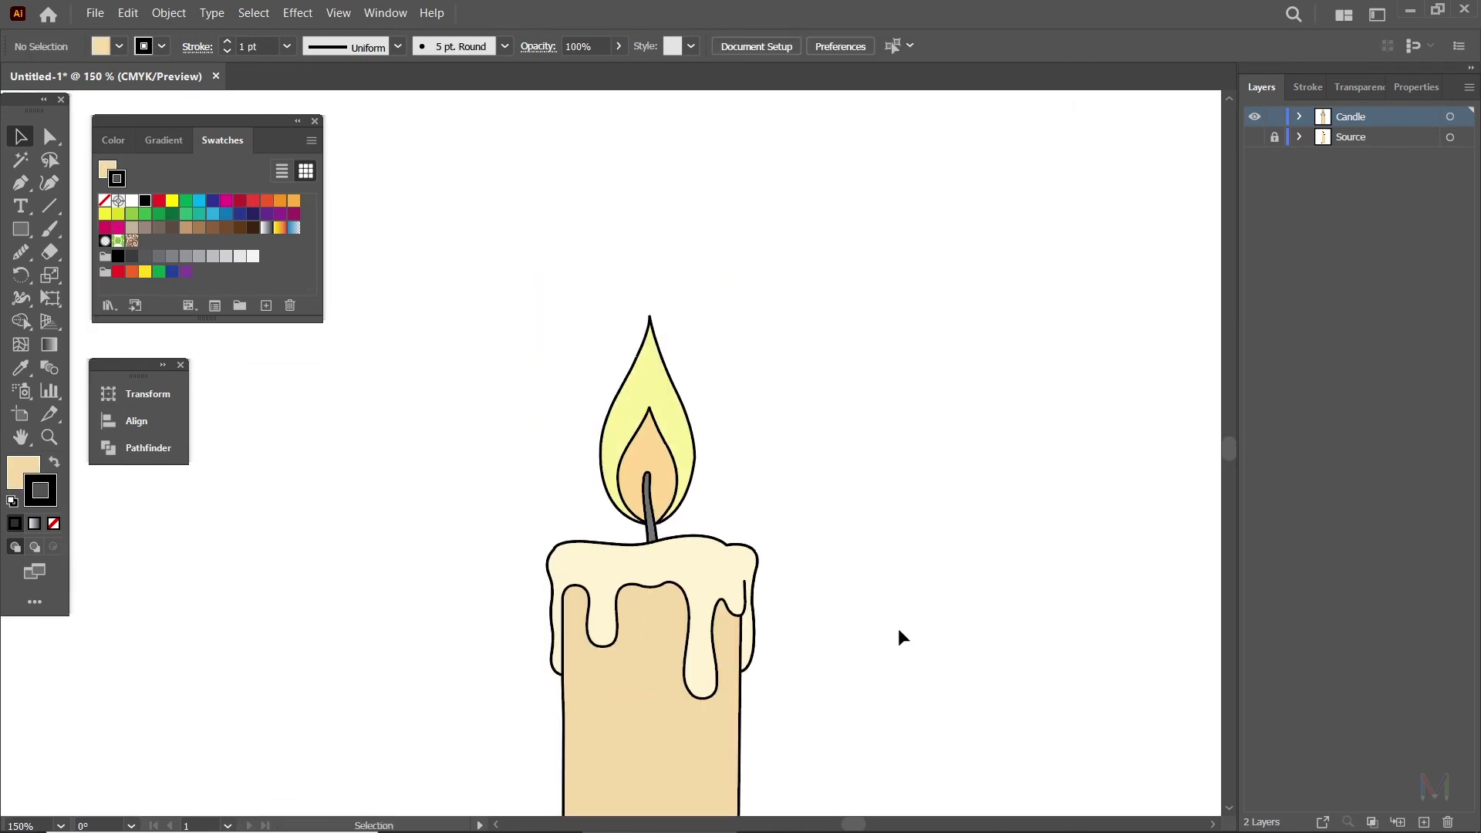
key("ctrl+plus")
left_click(665, 339)
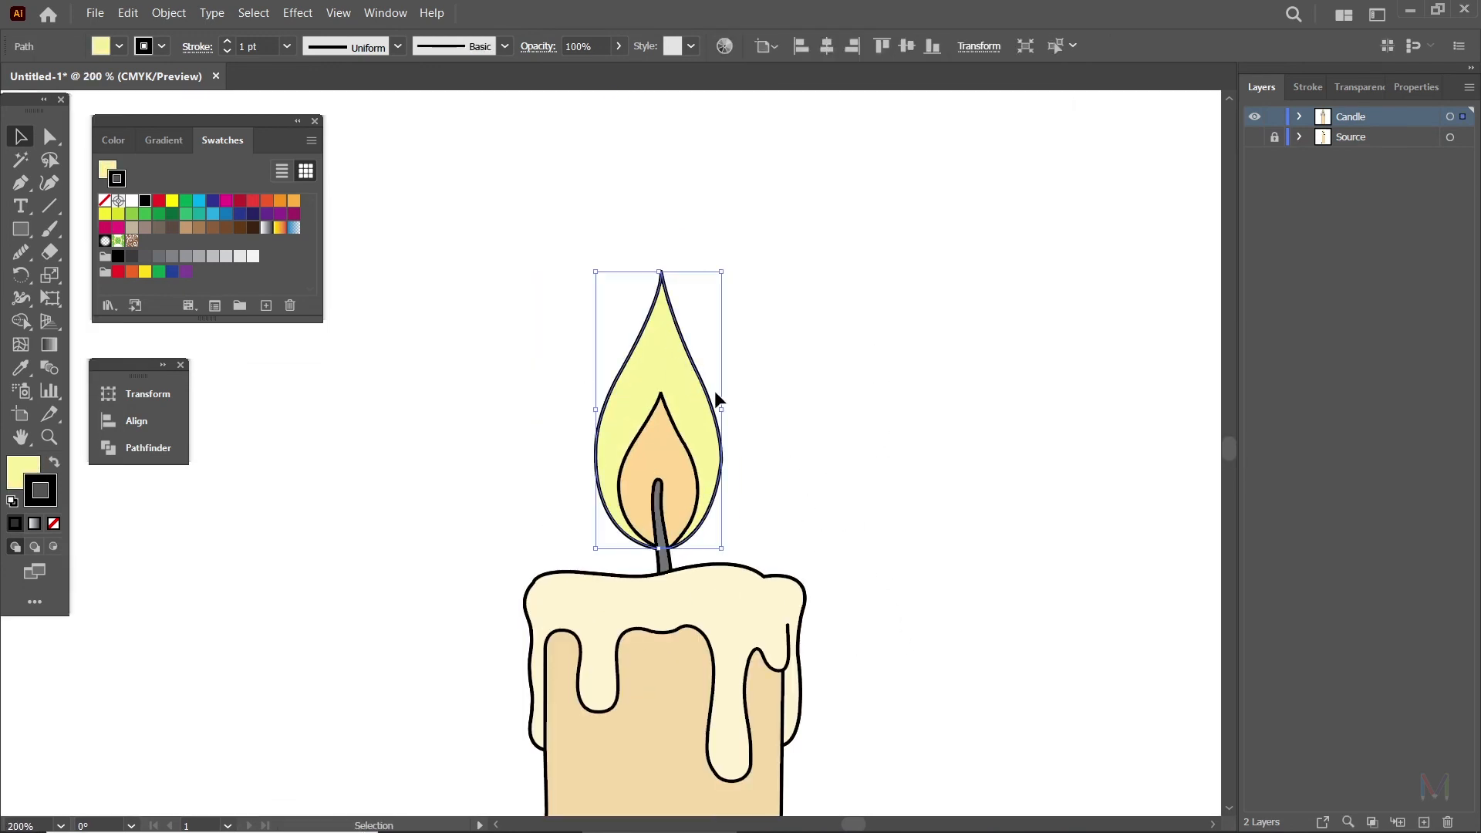
key("F6")
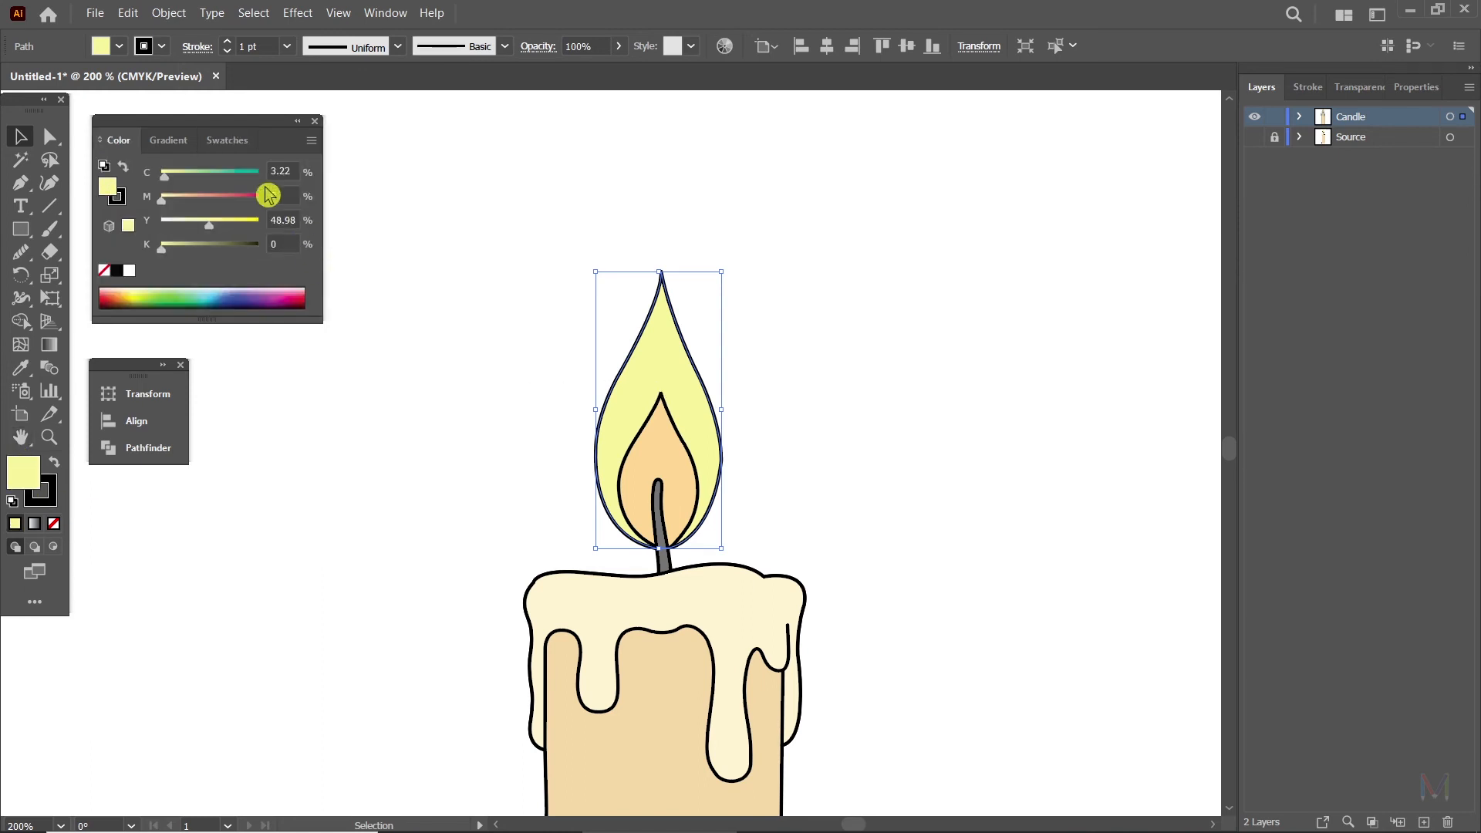
left_click(232, 140)
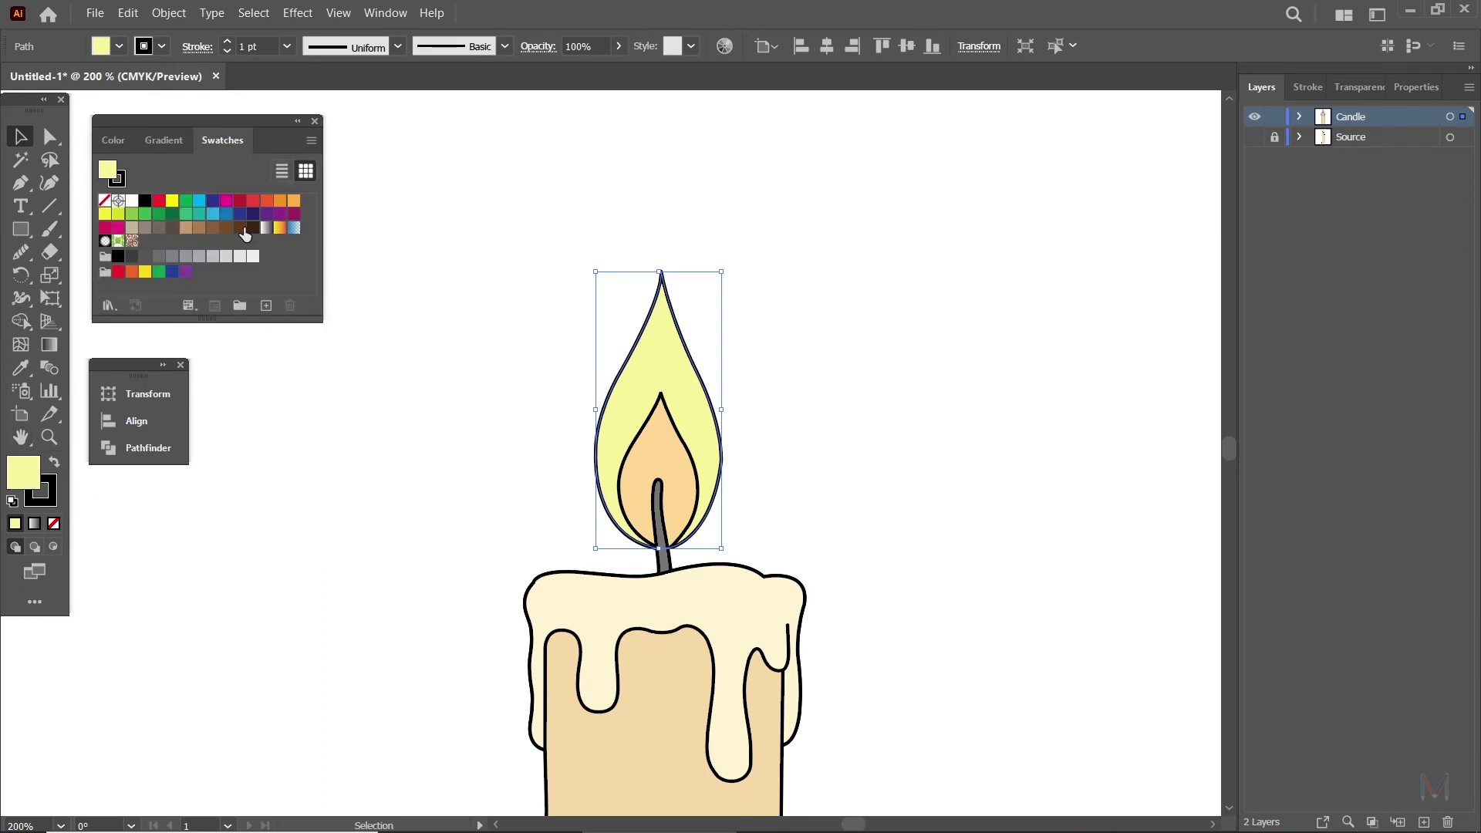
left_click(280, 201)
left_click(267, 202)
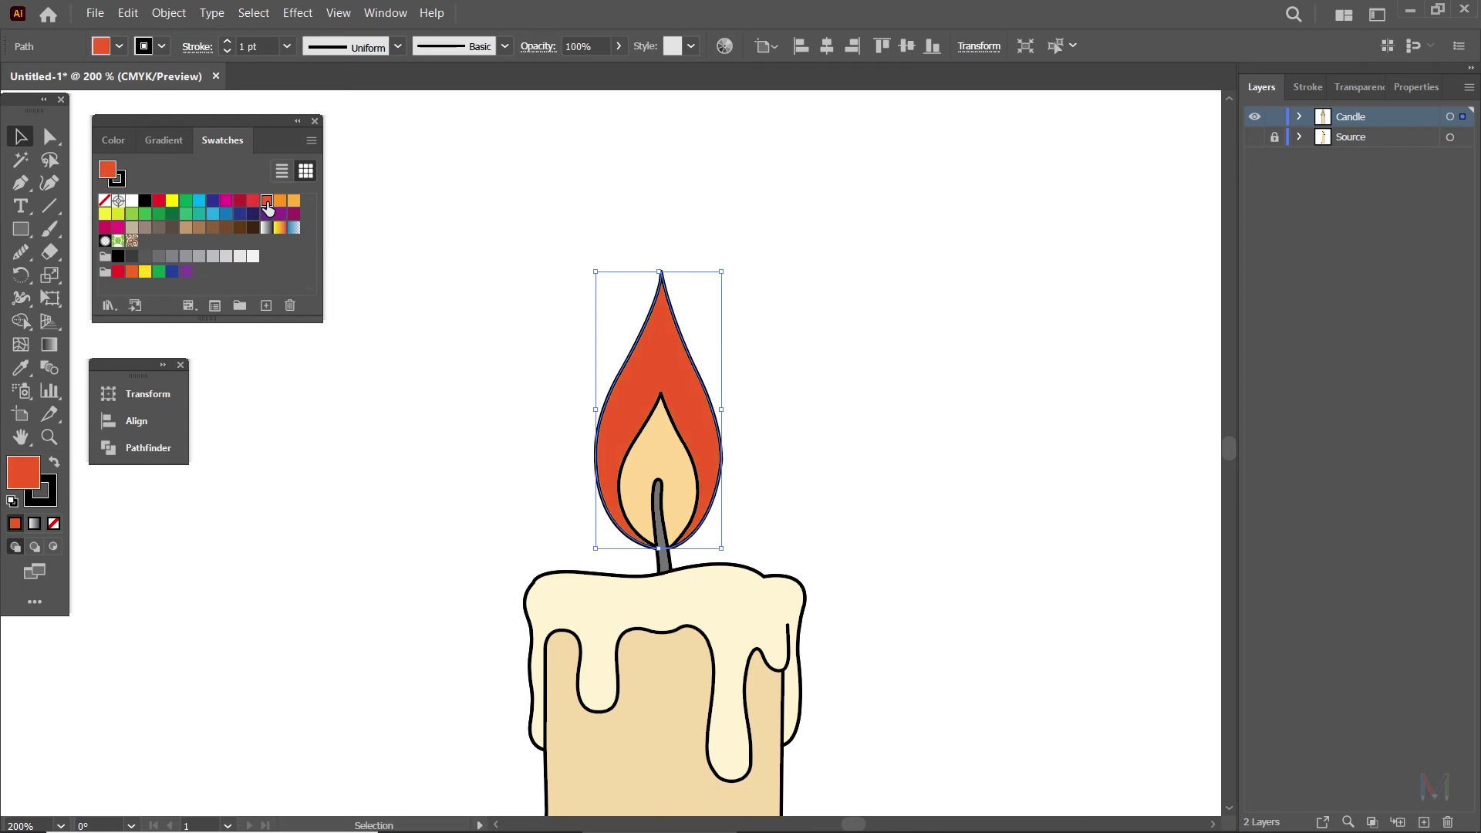
left_click(294, 201)
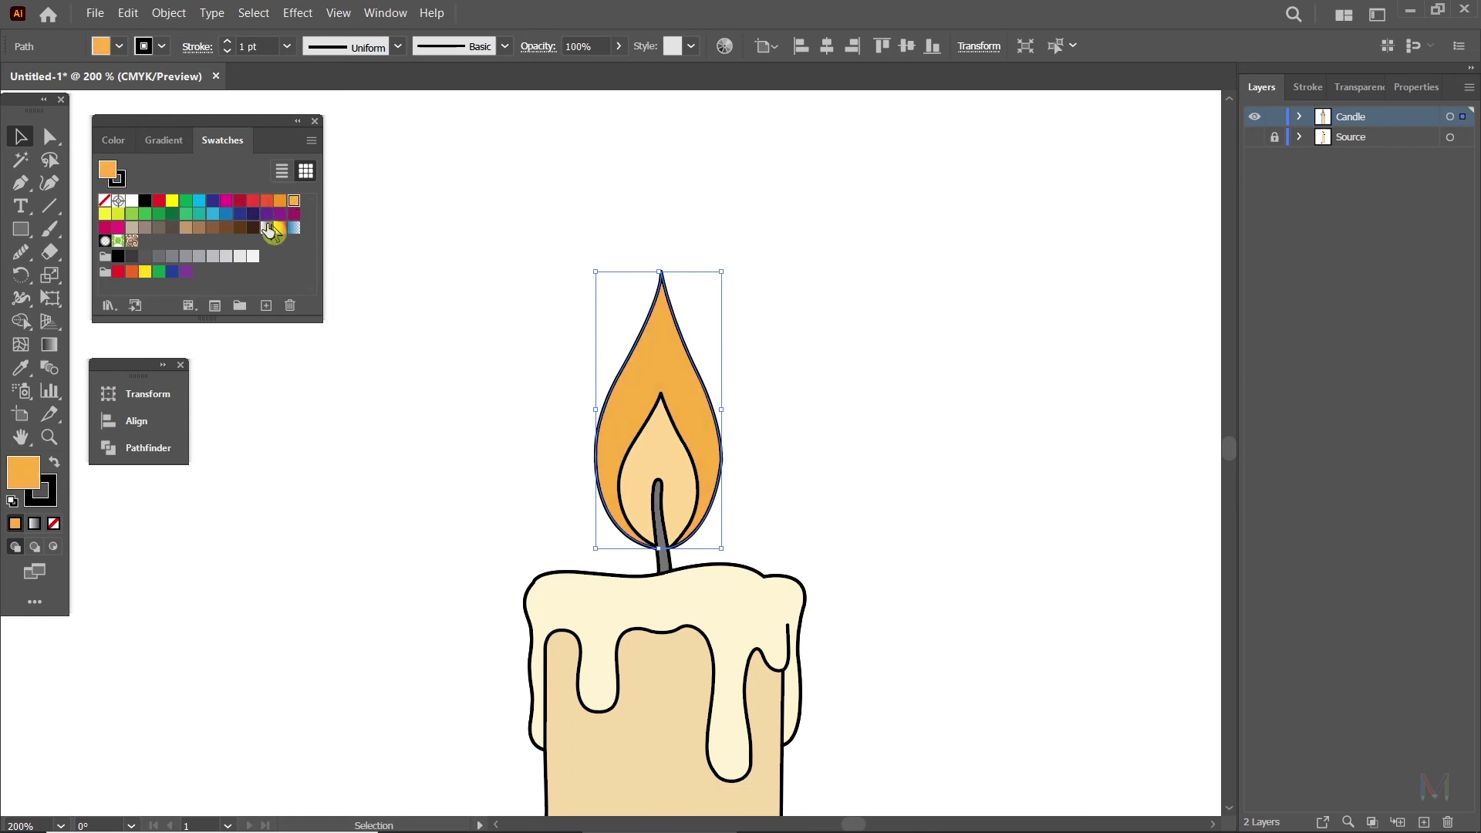
left_click(144, 272)
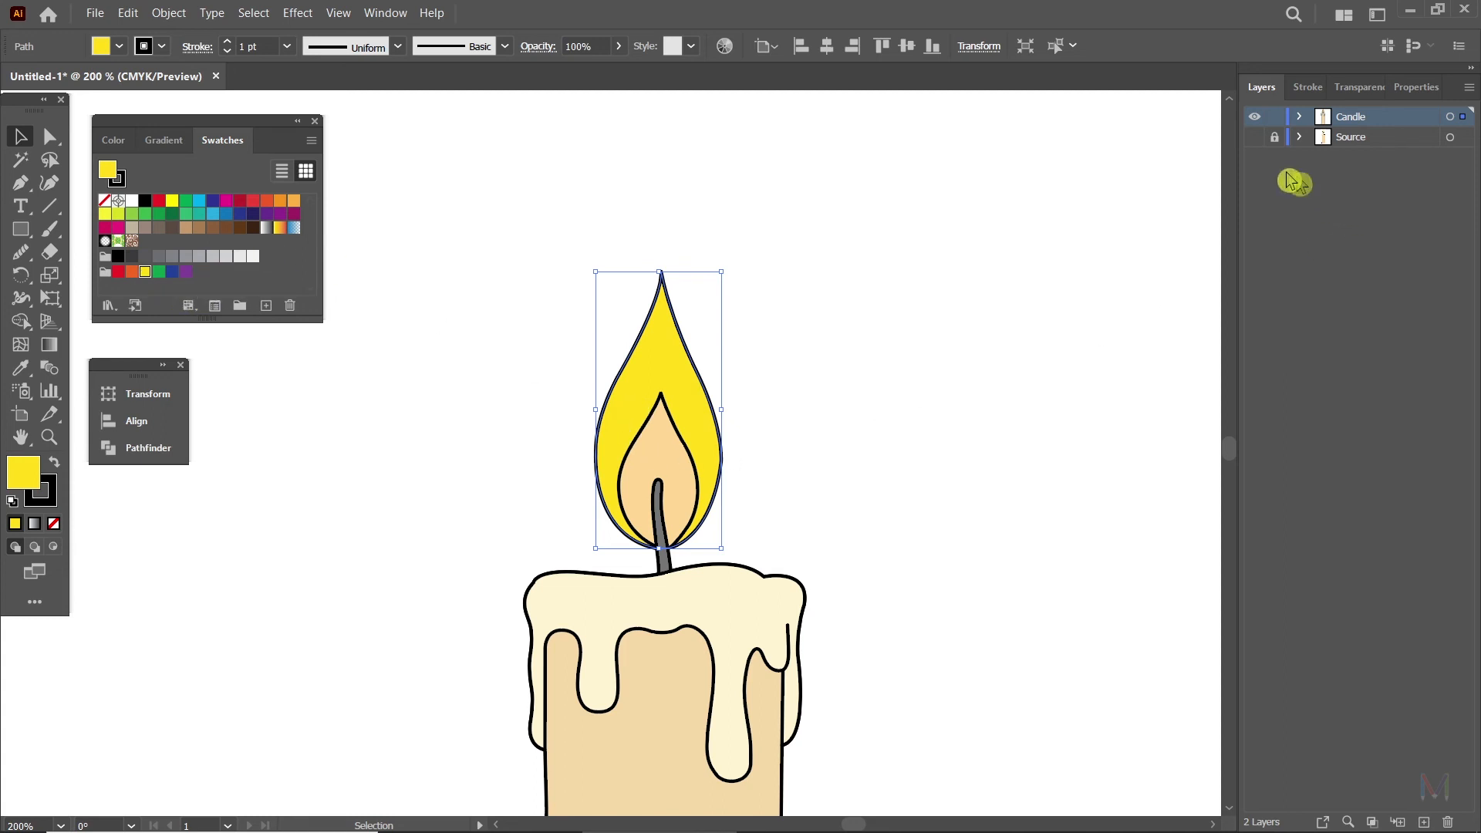
Show the Source layer, sample the reference flame's pale yellow onto the outer flame with the Eyedropper, and hide Source again.
left_click(1255, 138)
key("i")
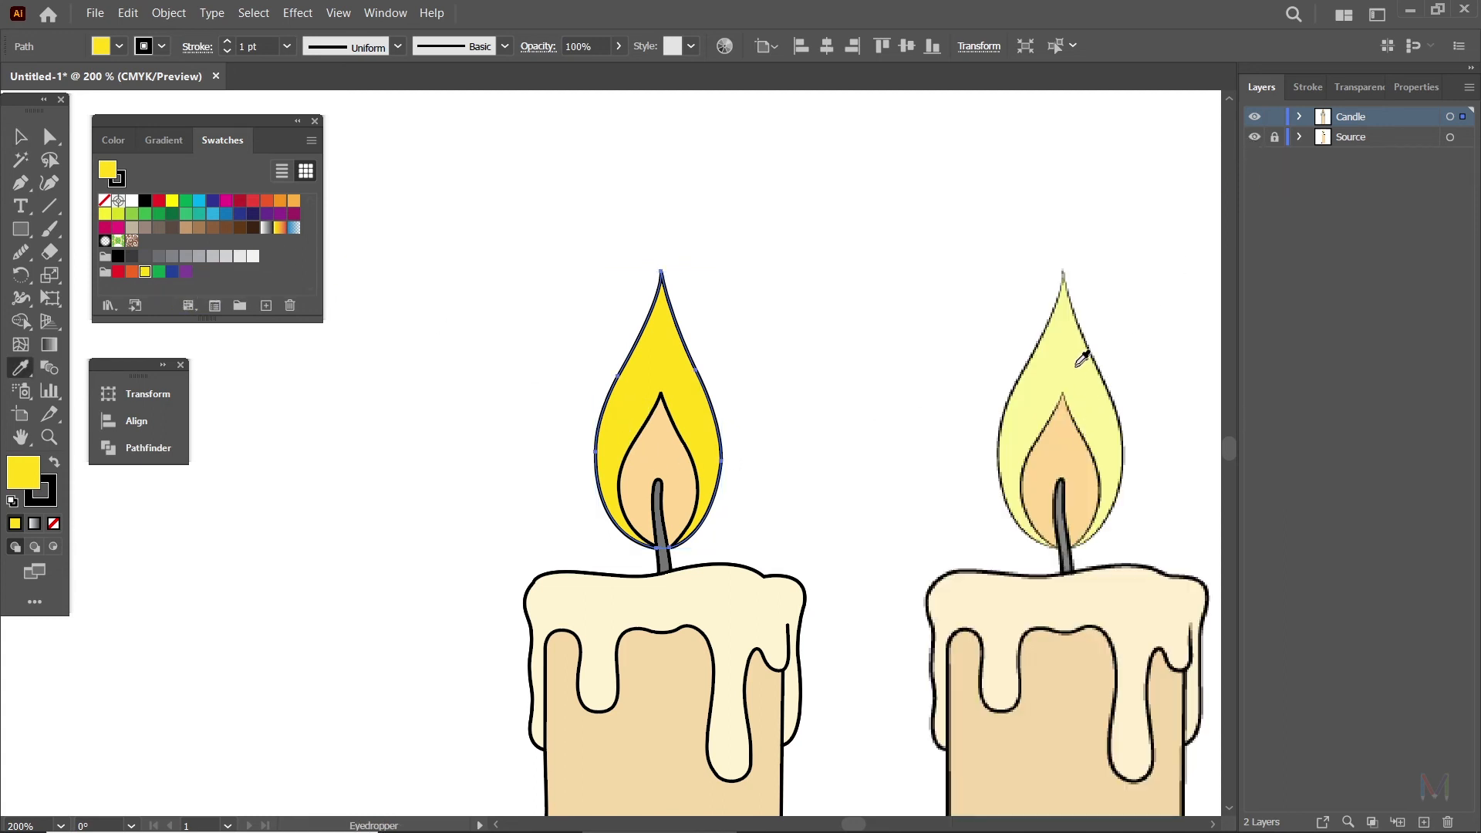
left_click(1081, 349)
key("v")
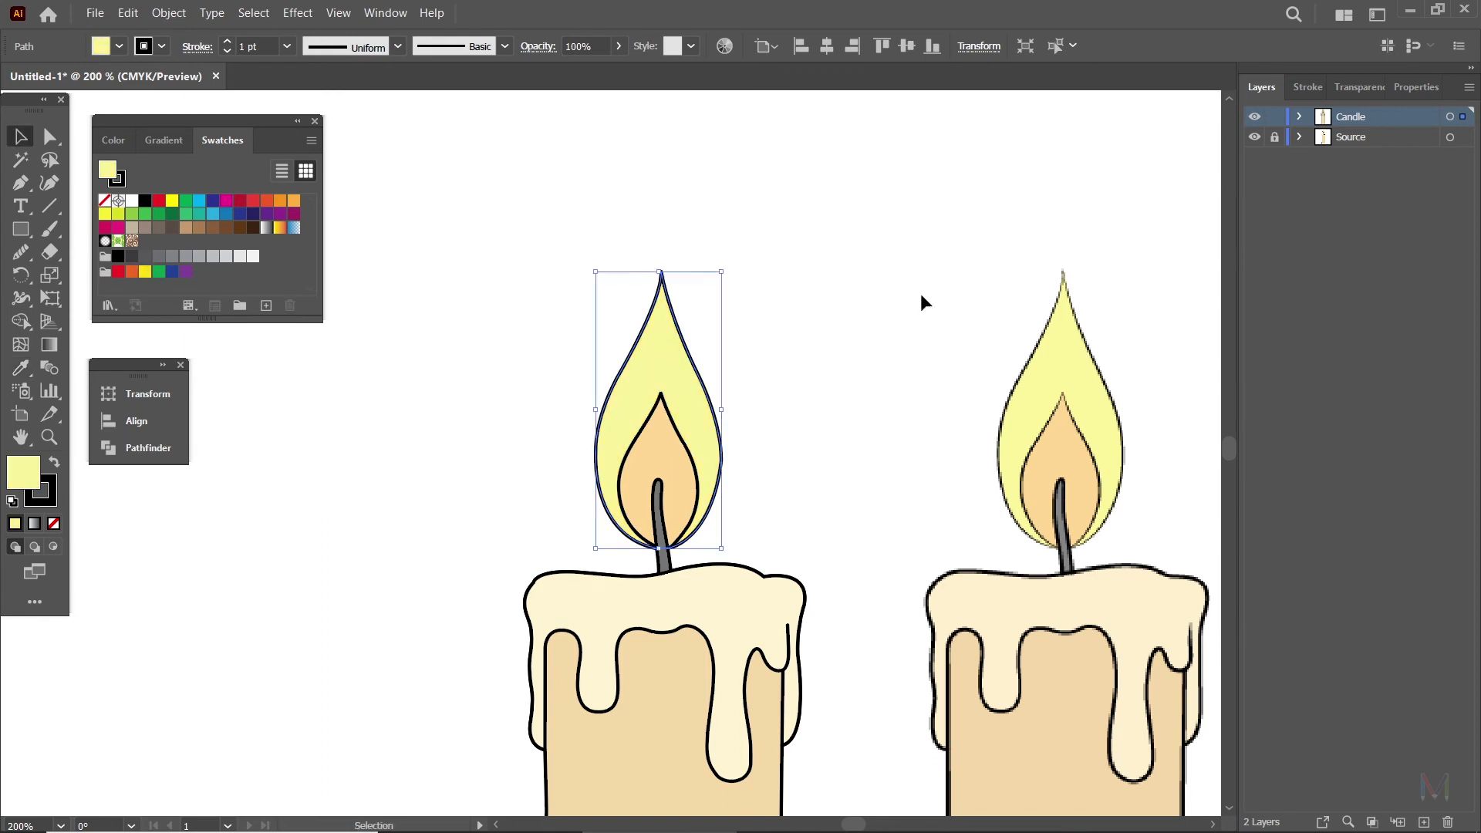
left_click(920, 297)
left_click(1255, 138)
Set the outer flame's fill to the darker yellow EADB53 in the Color Picker.
left_click(682, 378)
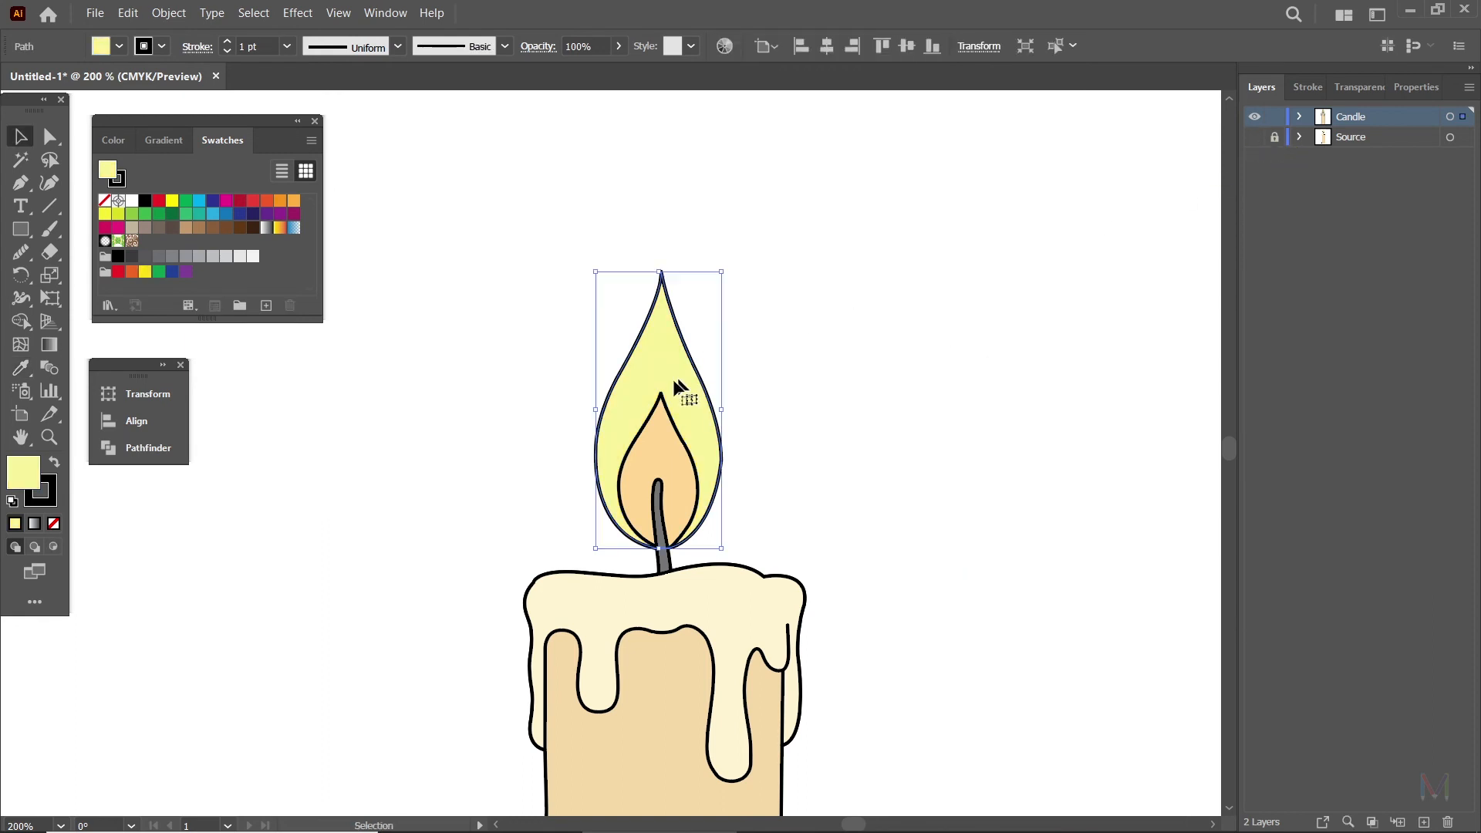
double_click(23, 472)
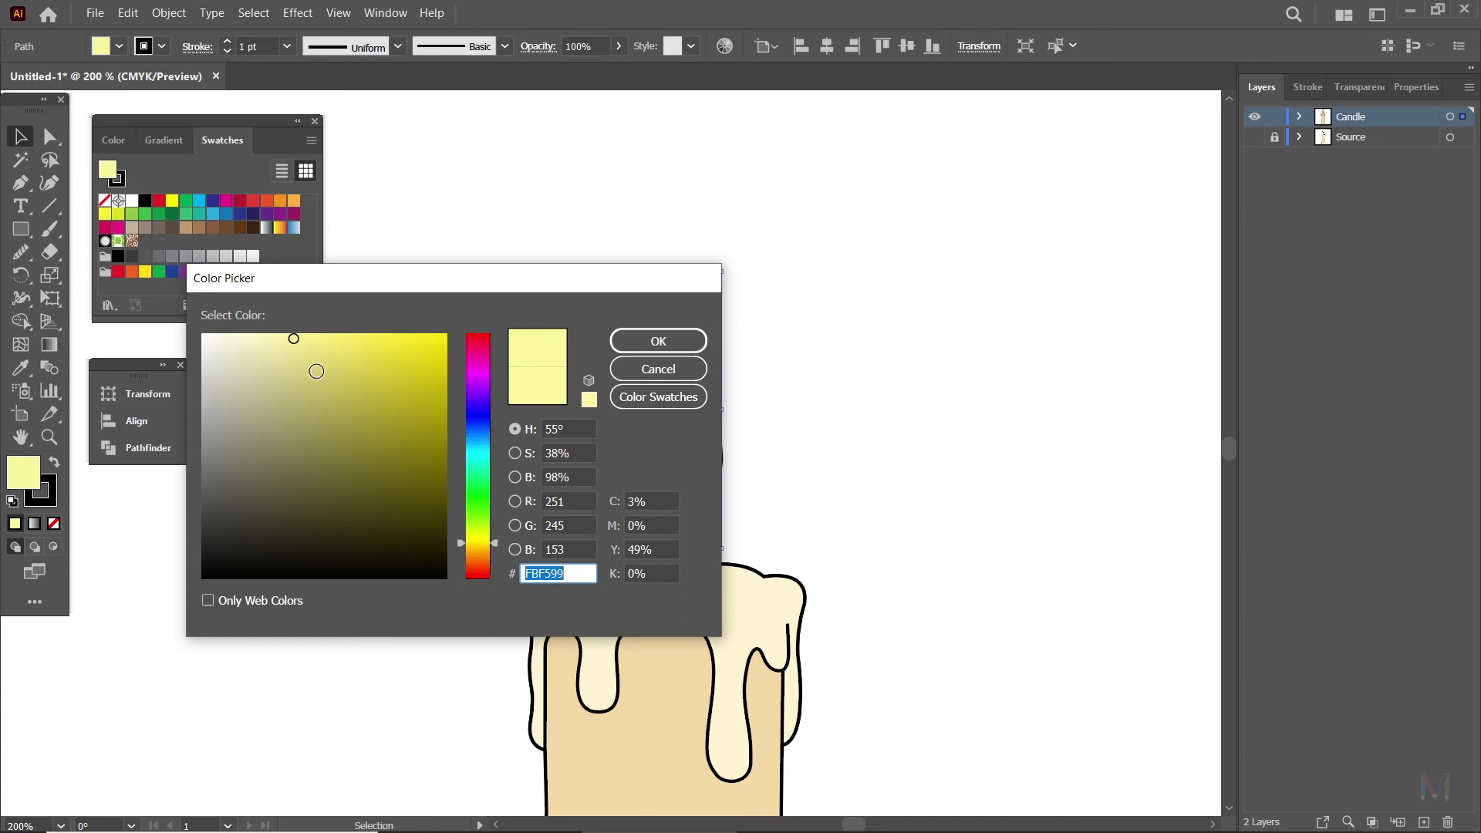
left_click(315, 370)
left_click(340, 352)
left_click(379, 351)
left_click(417, 340)
left_click(360, 353)
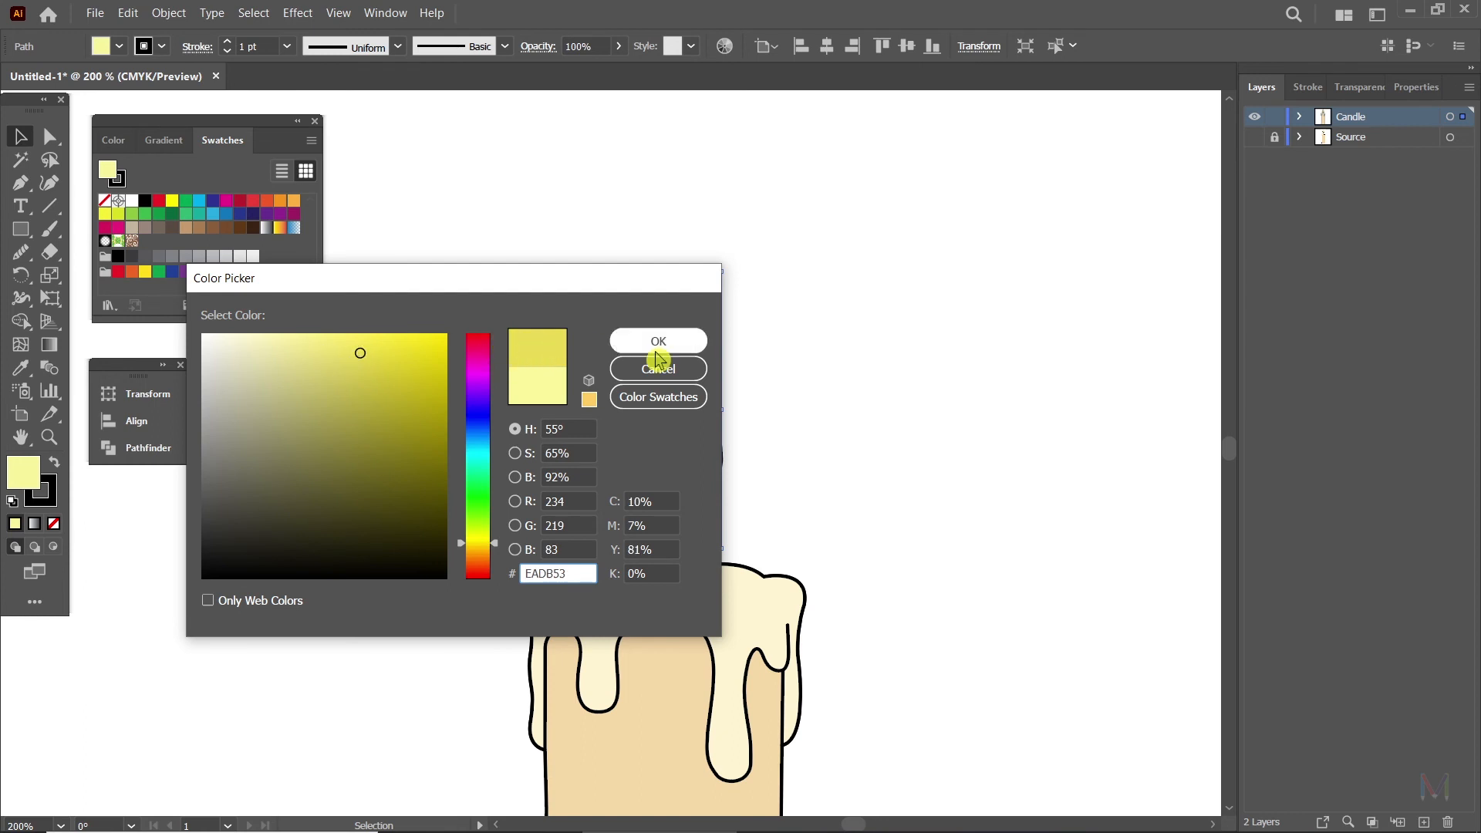
left_click(658, 341)
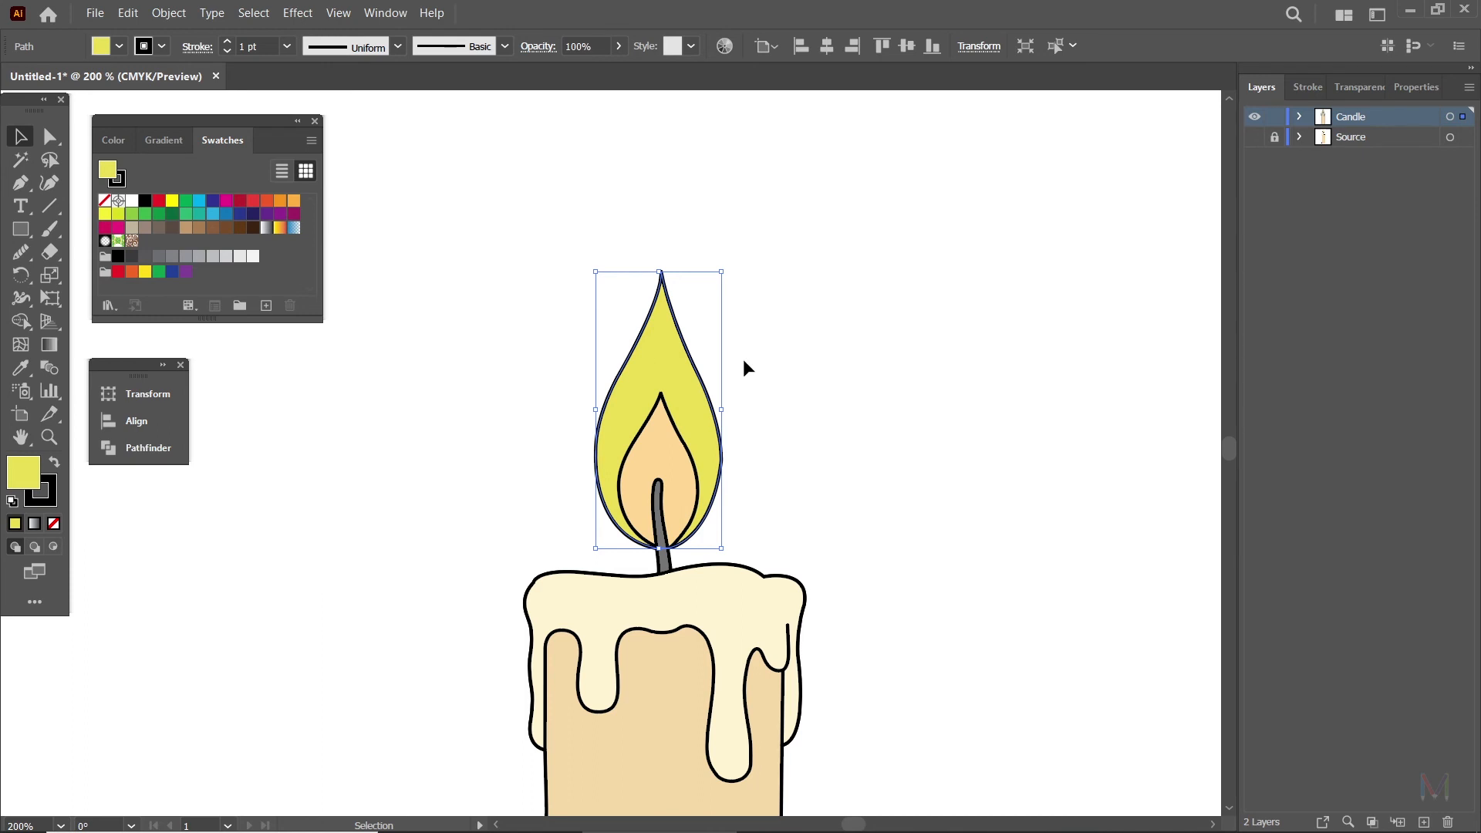
Change the outer flame's fill to a saturated golden orange with a hue of about 42° in the Color Picker.
double_click(30, 479)
left_click_drag(417, 288, 981, 241)
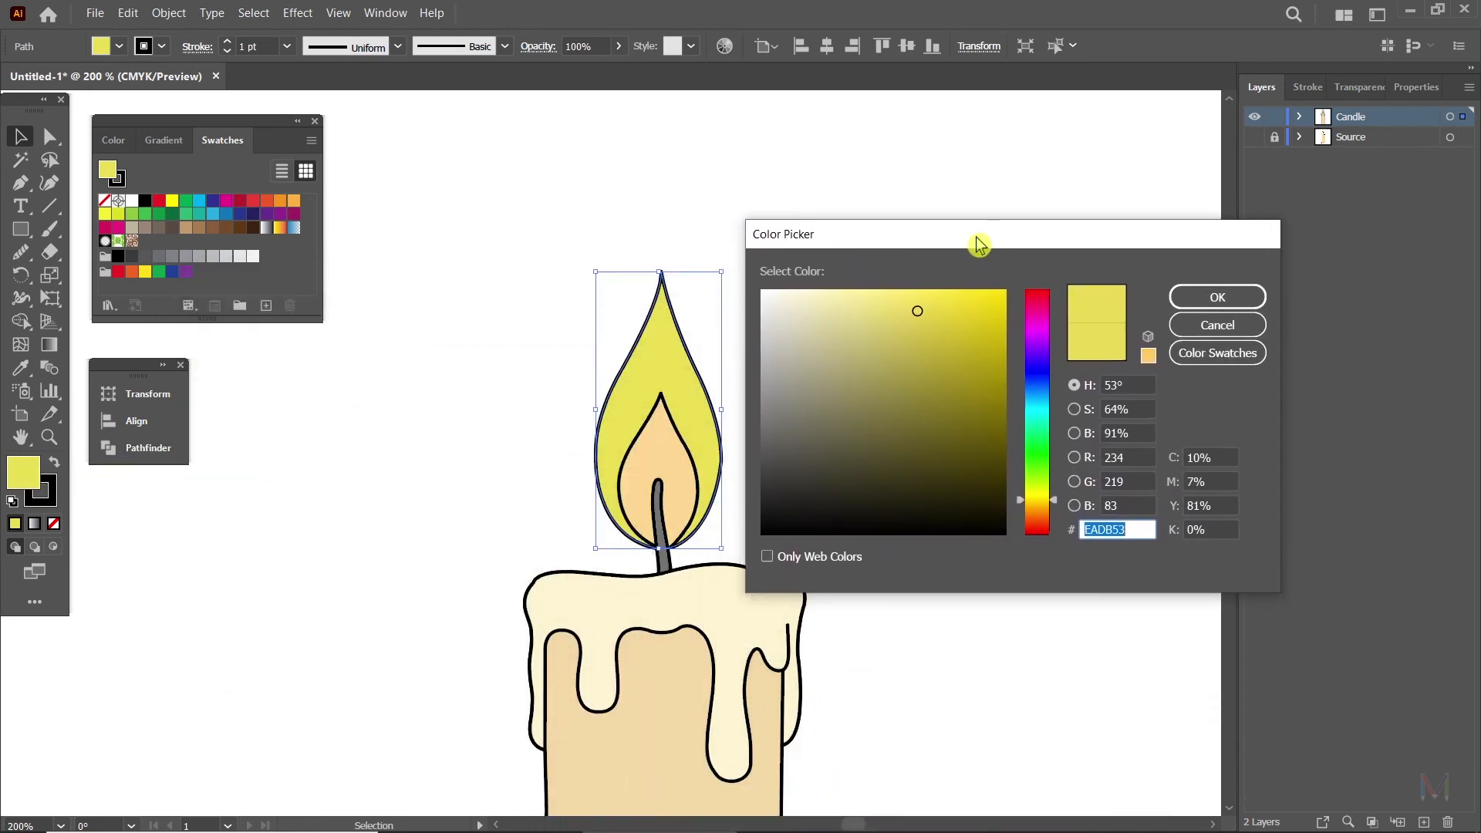
left_click_drag(1044, 523, 1057, 507)
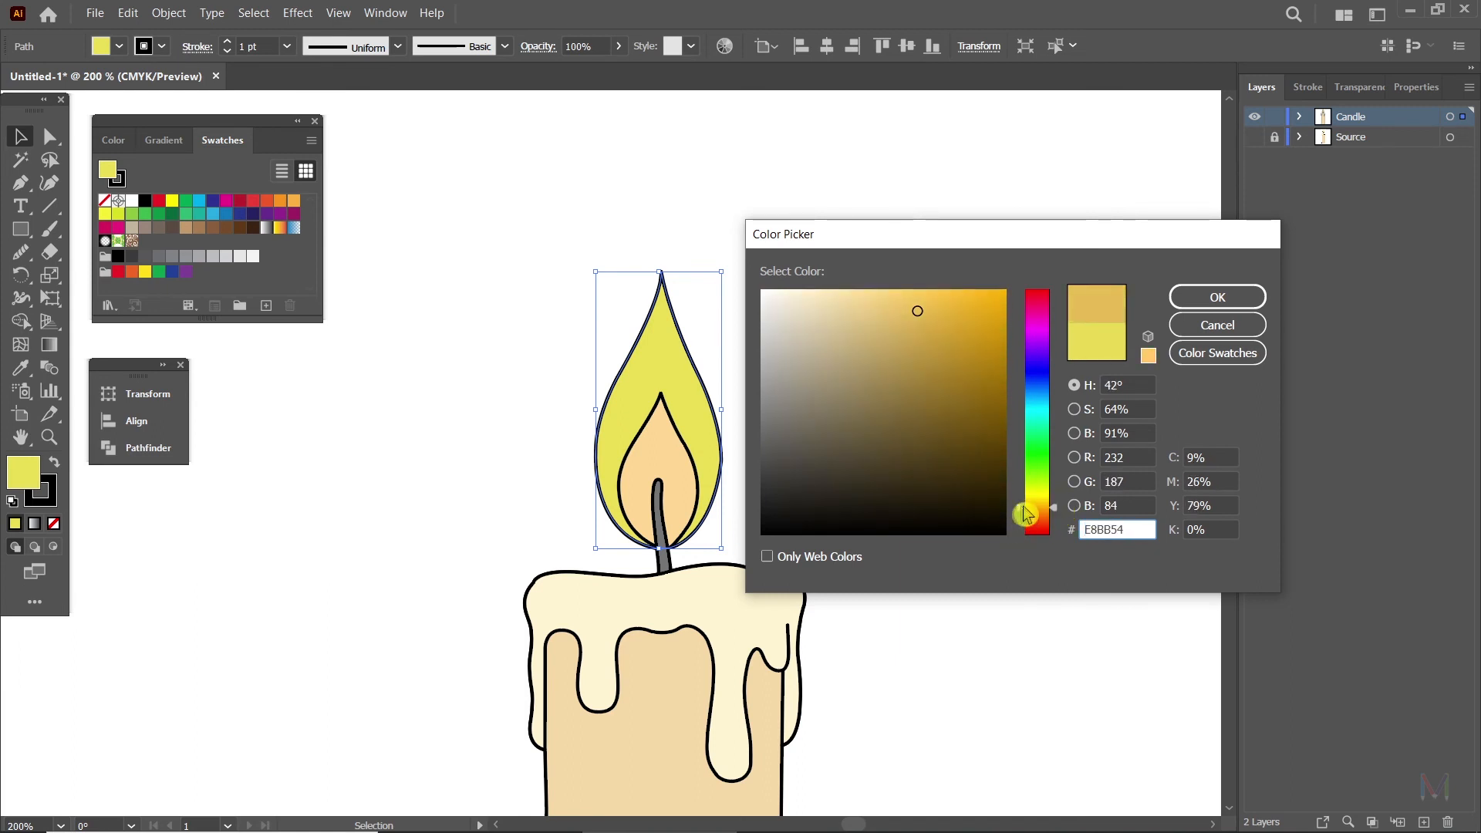
mouse_move(960, 313)
left_mouse_down()
mouse_move(969, 291)
mouse_move(967, 306)
mouse_move(956, 292)
mouse_move(1000, 295)
left_mouse_up()
left_click(1190, 303)
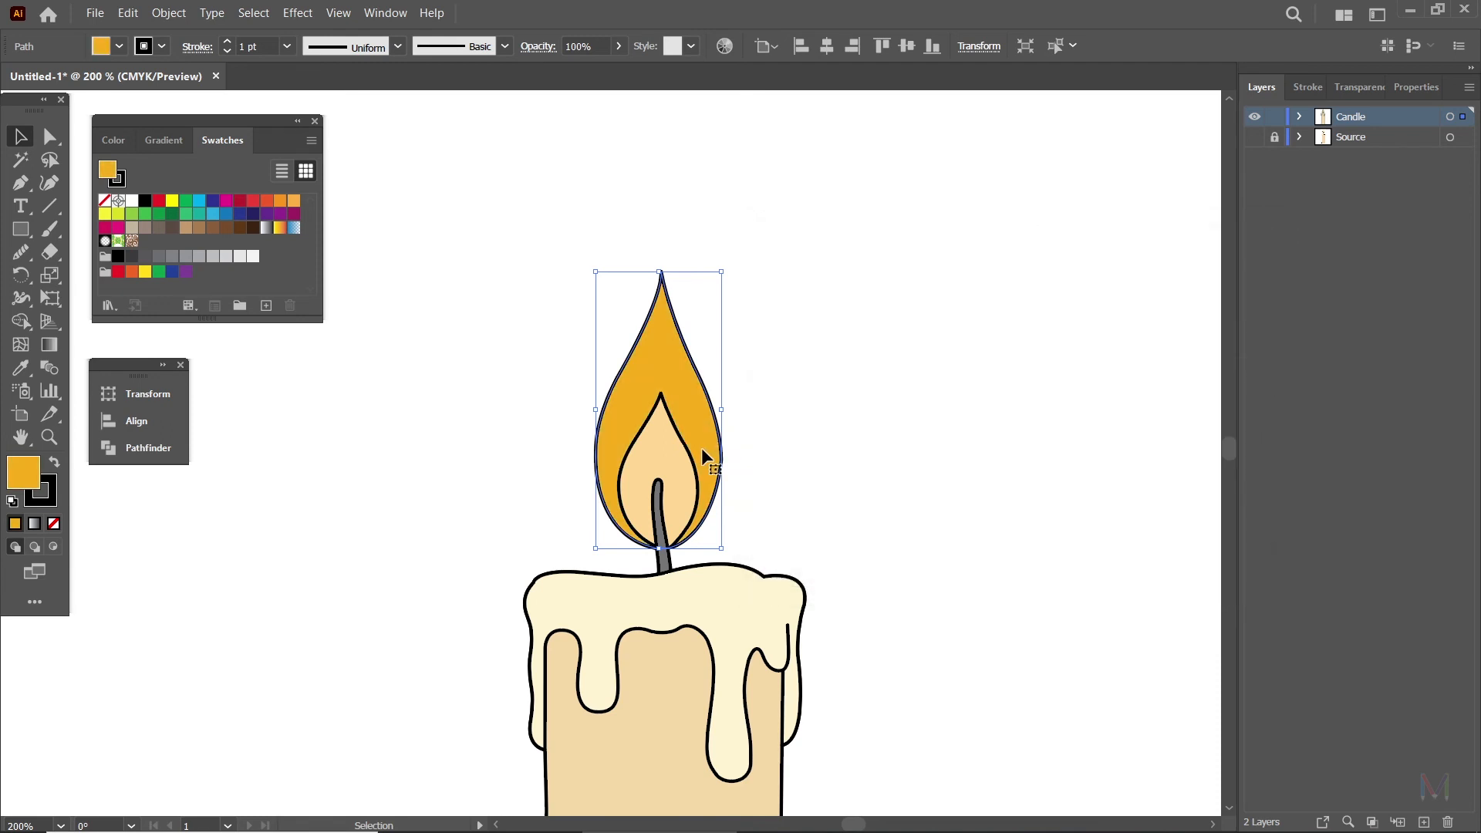
Undo both Color Picker fill changes on the outer flame and leave nothing selected.
left_click(931, 468)
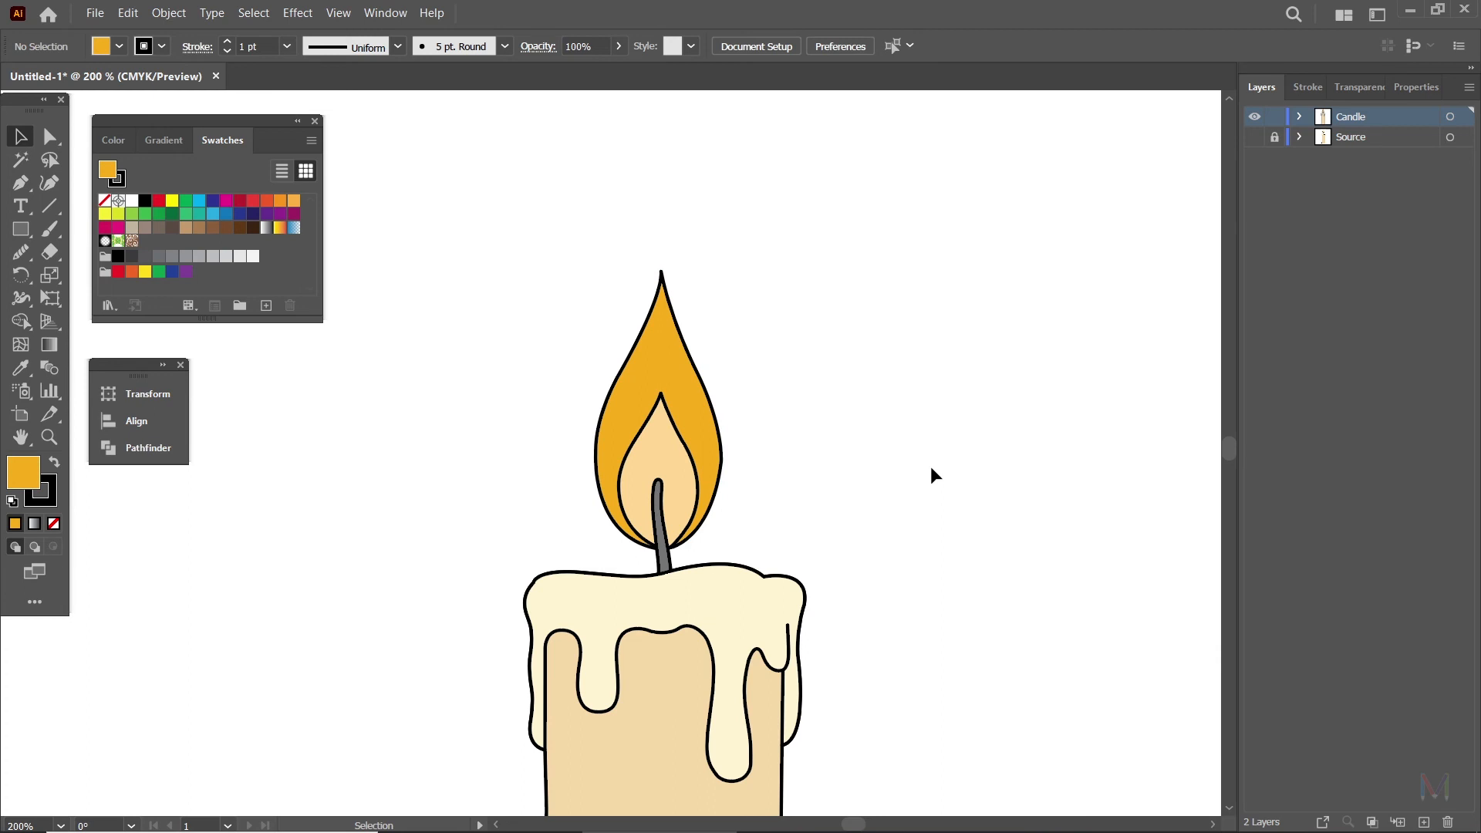
key("ctrl+z")
left_click(931, 467)
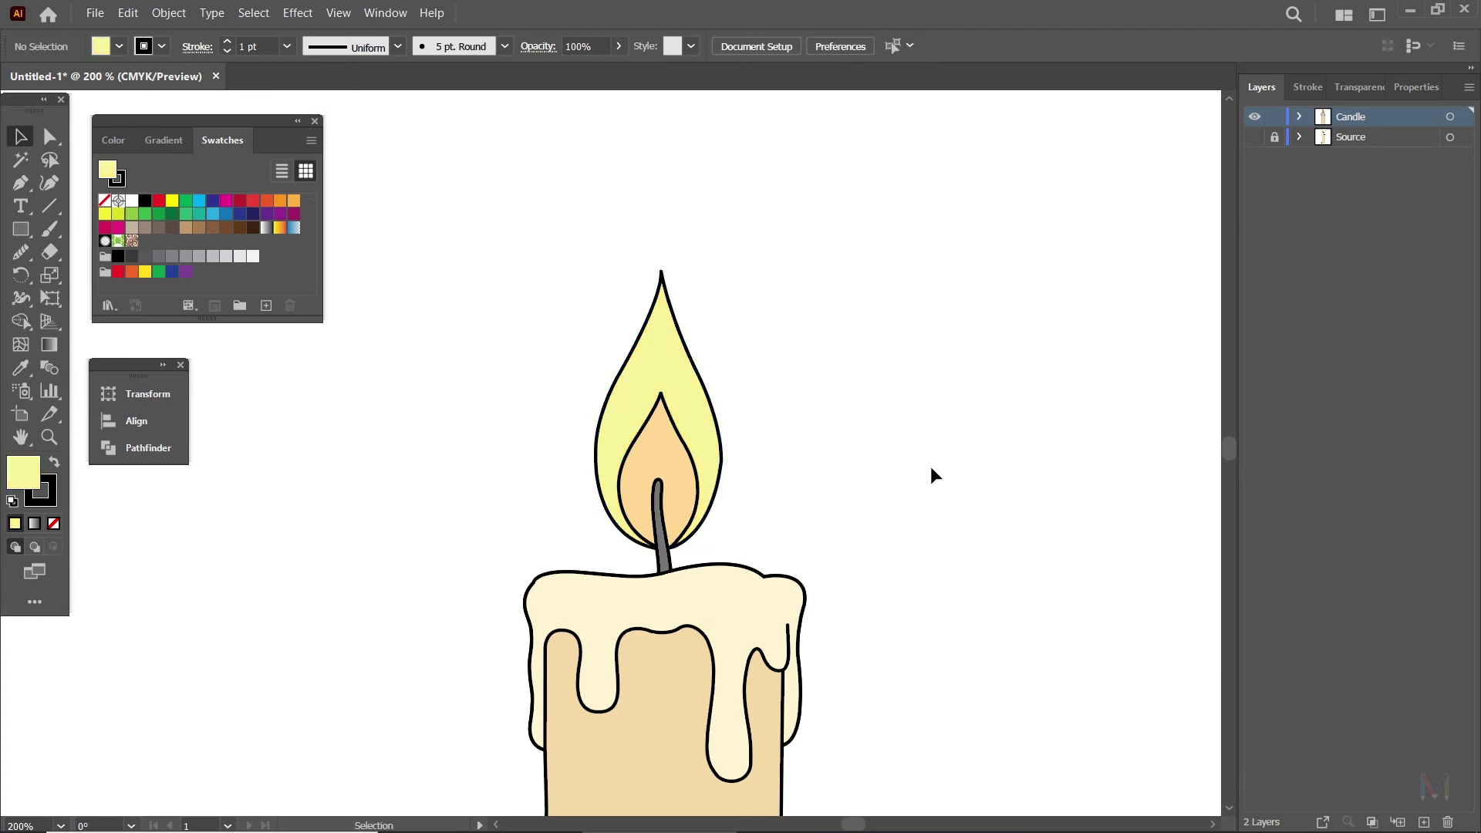
Fit the artboard in the window, lock the Candle layer and collapse the colour and swatches panel to icons.
key("ctrl+0")
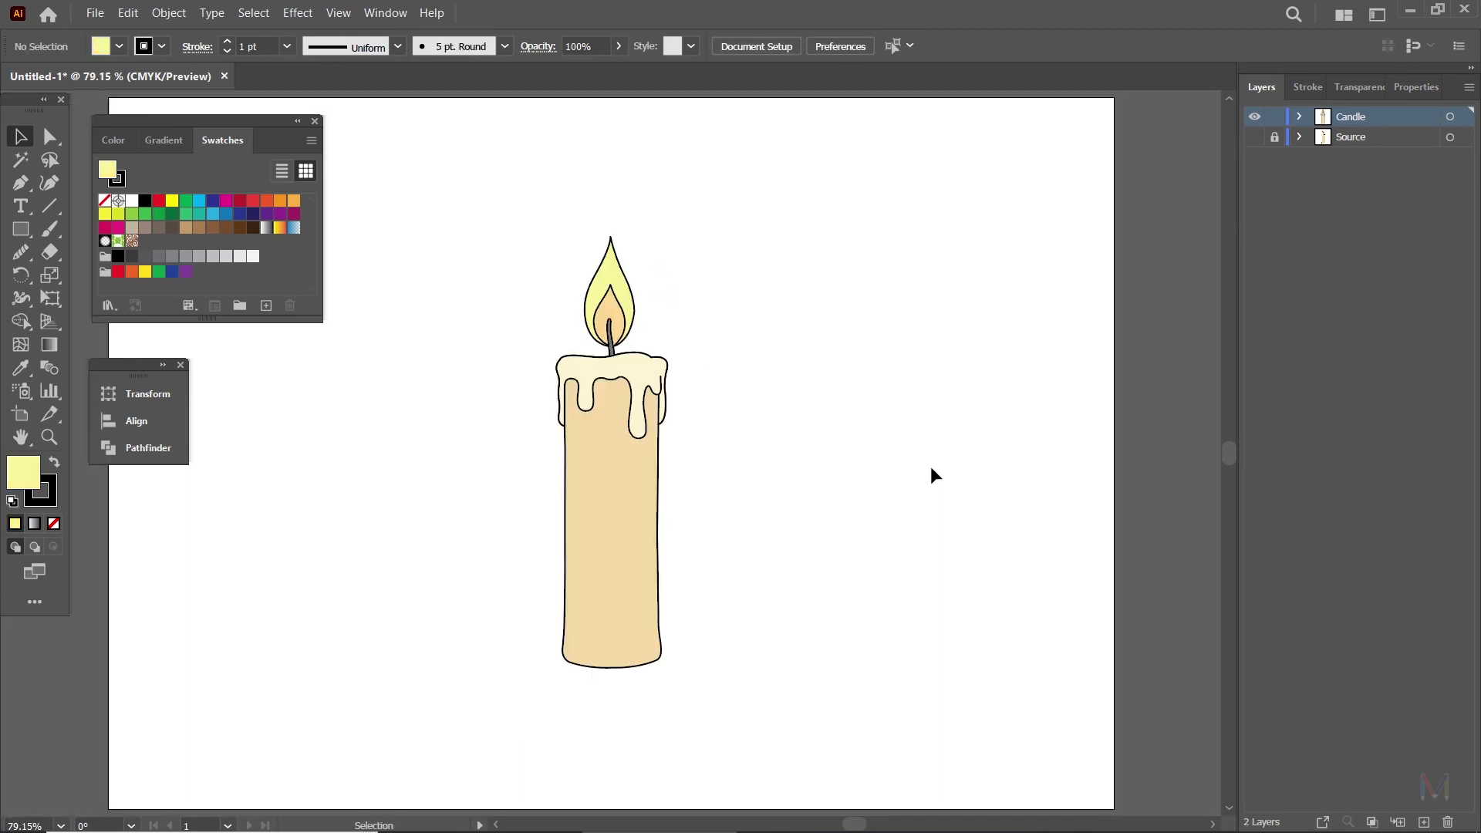
left_click(1274, 117)
left_click(314, 121)
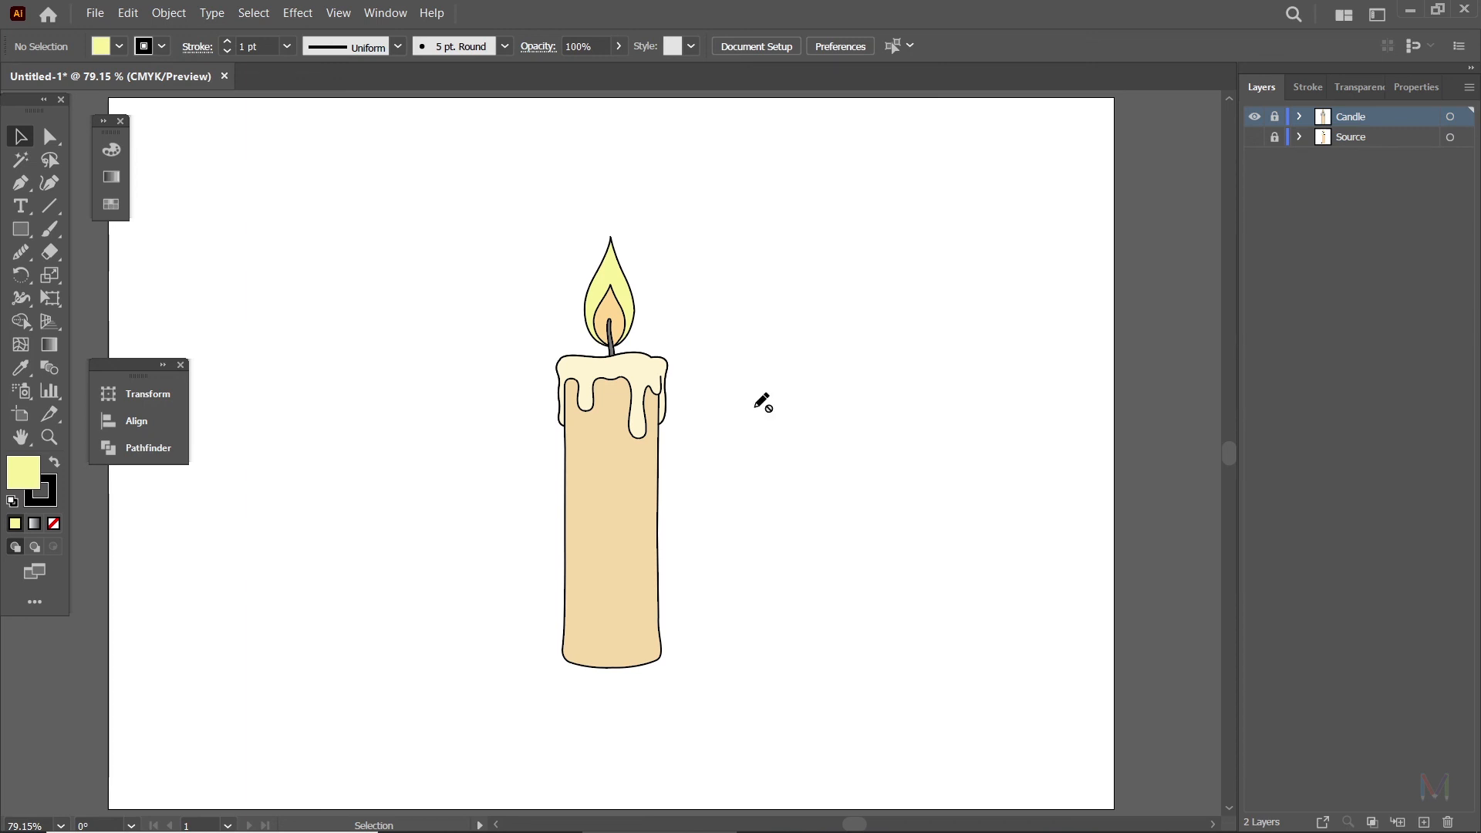
Unlock the Candle layer so the flame's outline can be edited up close.
key("ctrl+plus")
key("ctrl+plus")
key("ctrl+plus")
key("ctrl+plus")
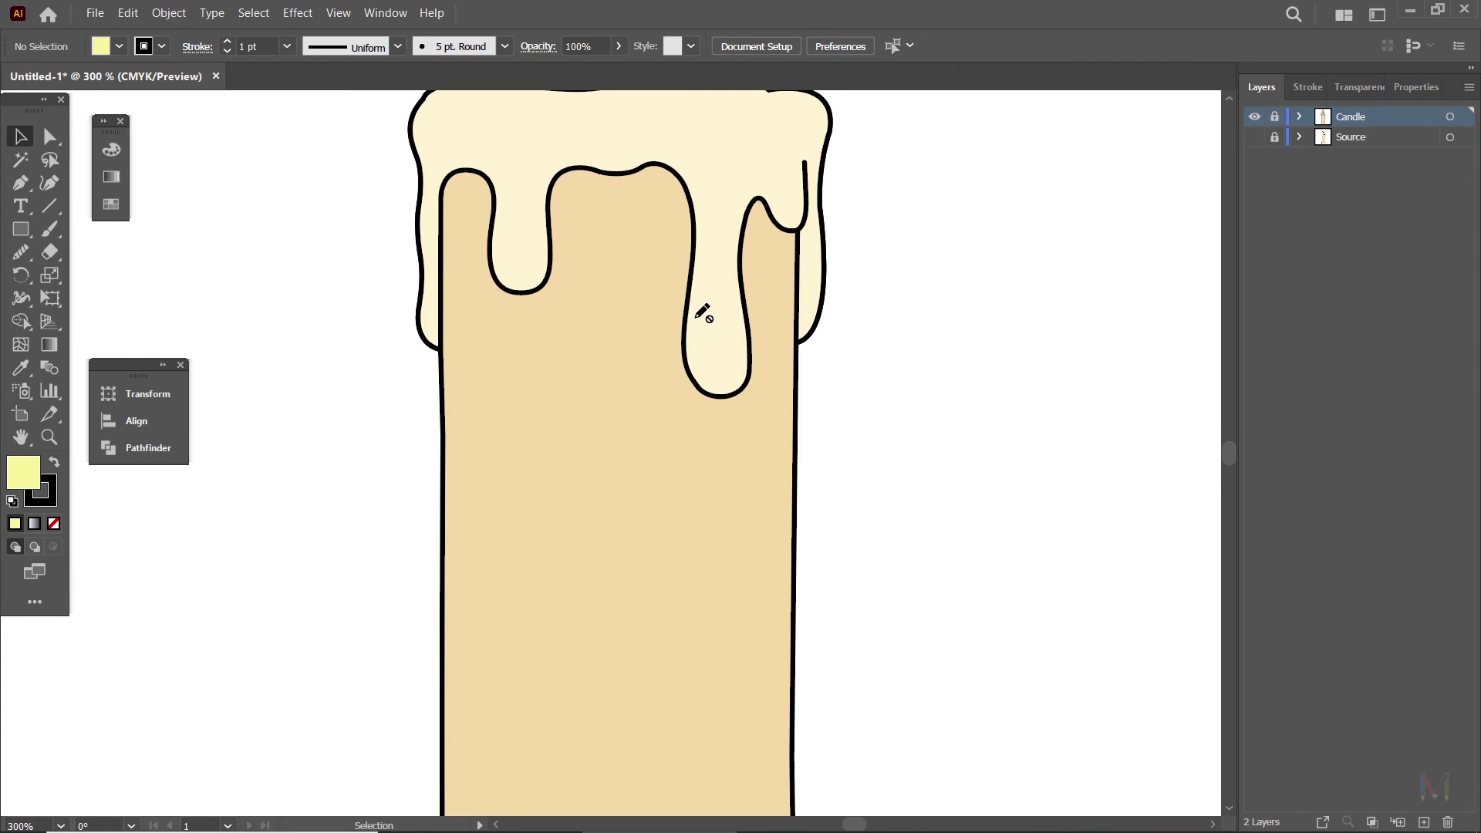
scroll(691, 255, "up", 5)
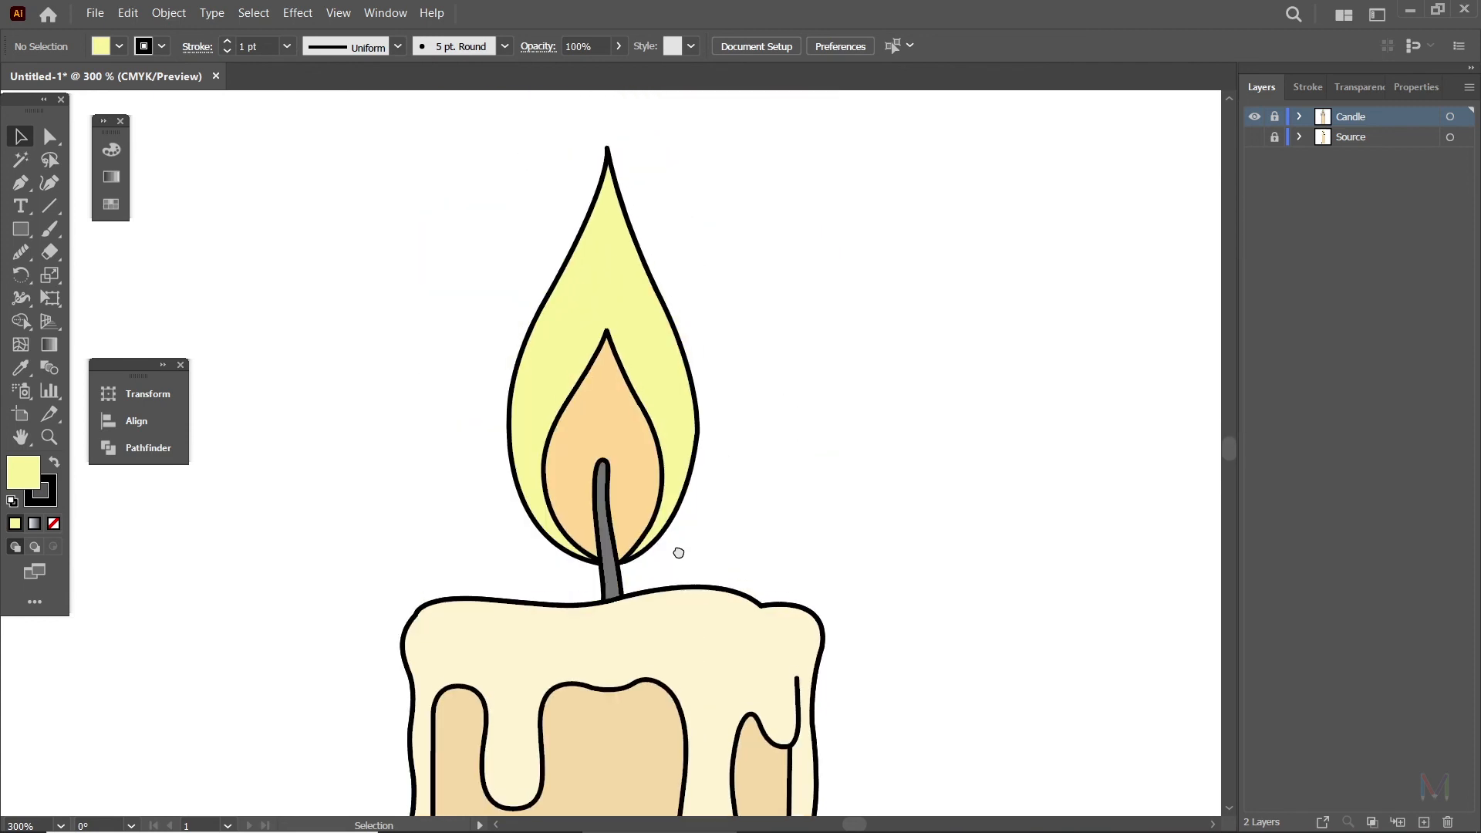
key("ctrl+plus")
key("ctrl+plus")
key("ctrl+plus")
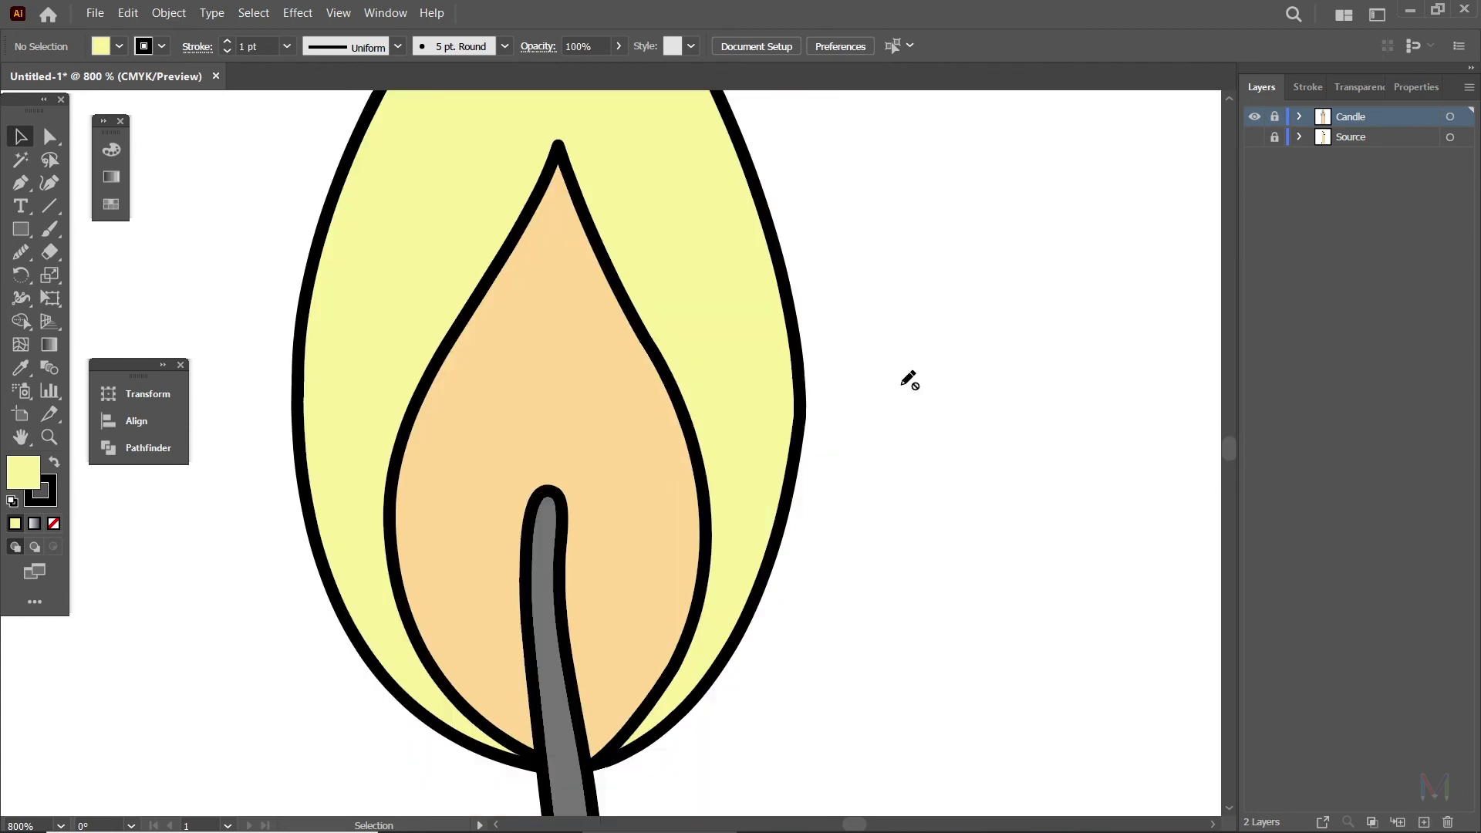
left_click(1275, 118)
scroll(809, 457, "up", 4)
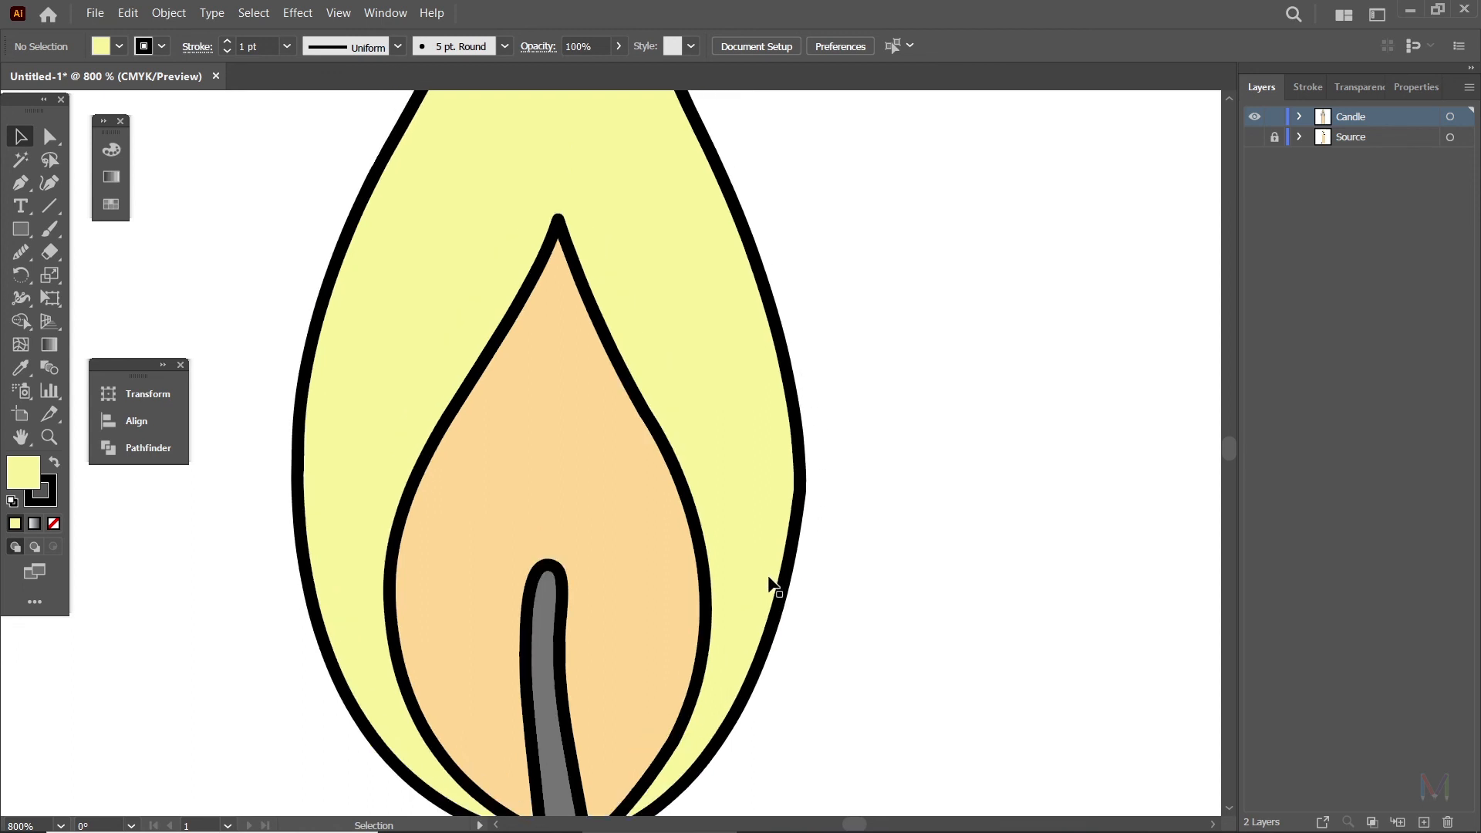
scroll(768, 578, "down", 3)
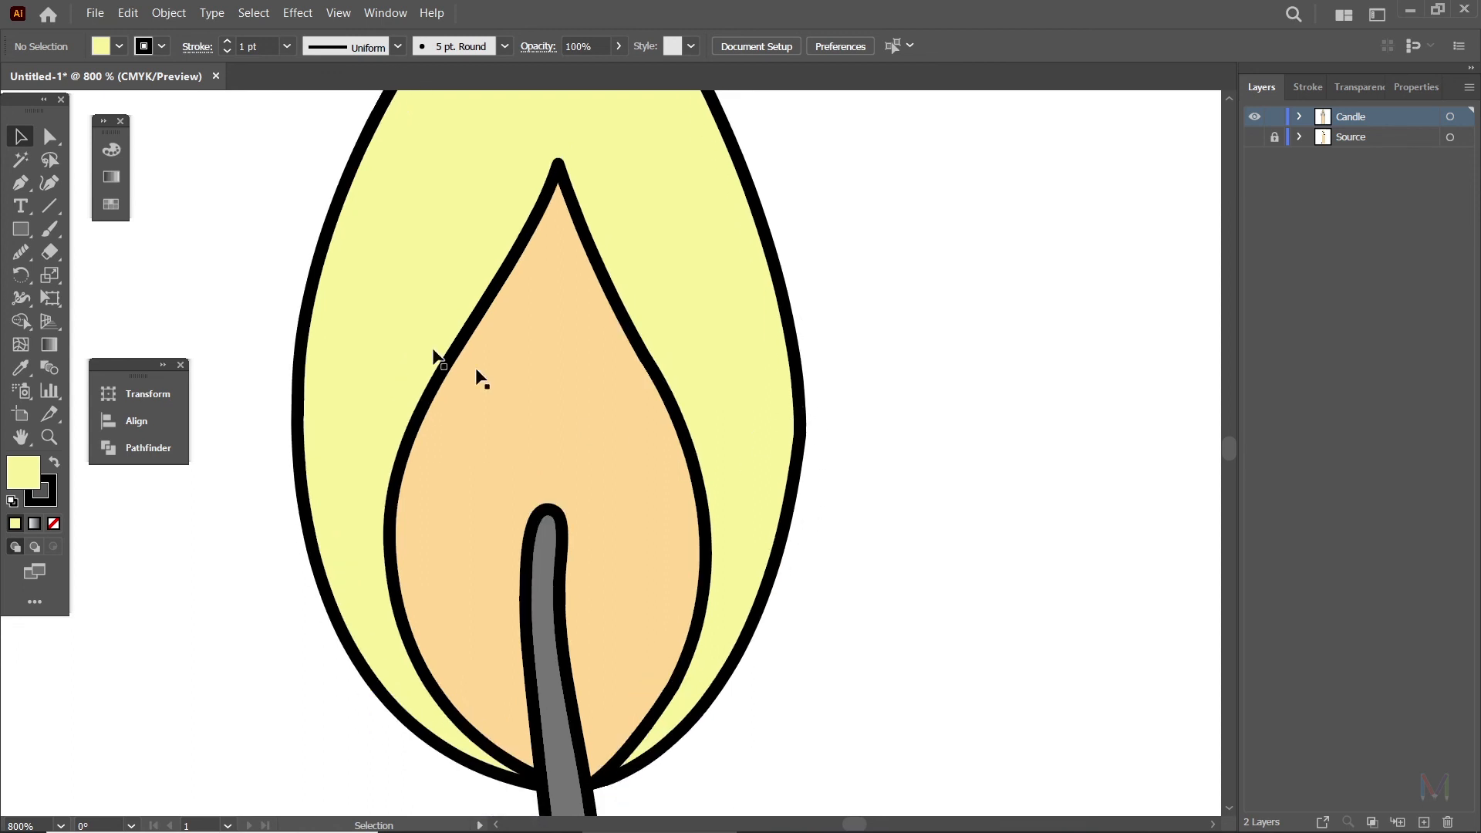
Select the outer flame's path and even out the corner on its right edge with the Smooth tool.
left_click(51, 140)
left_click(803, 400)
left_click(21, 252)
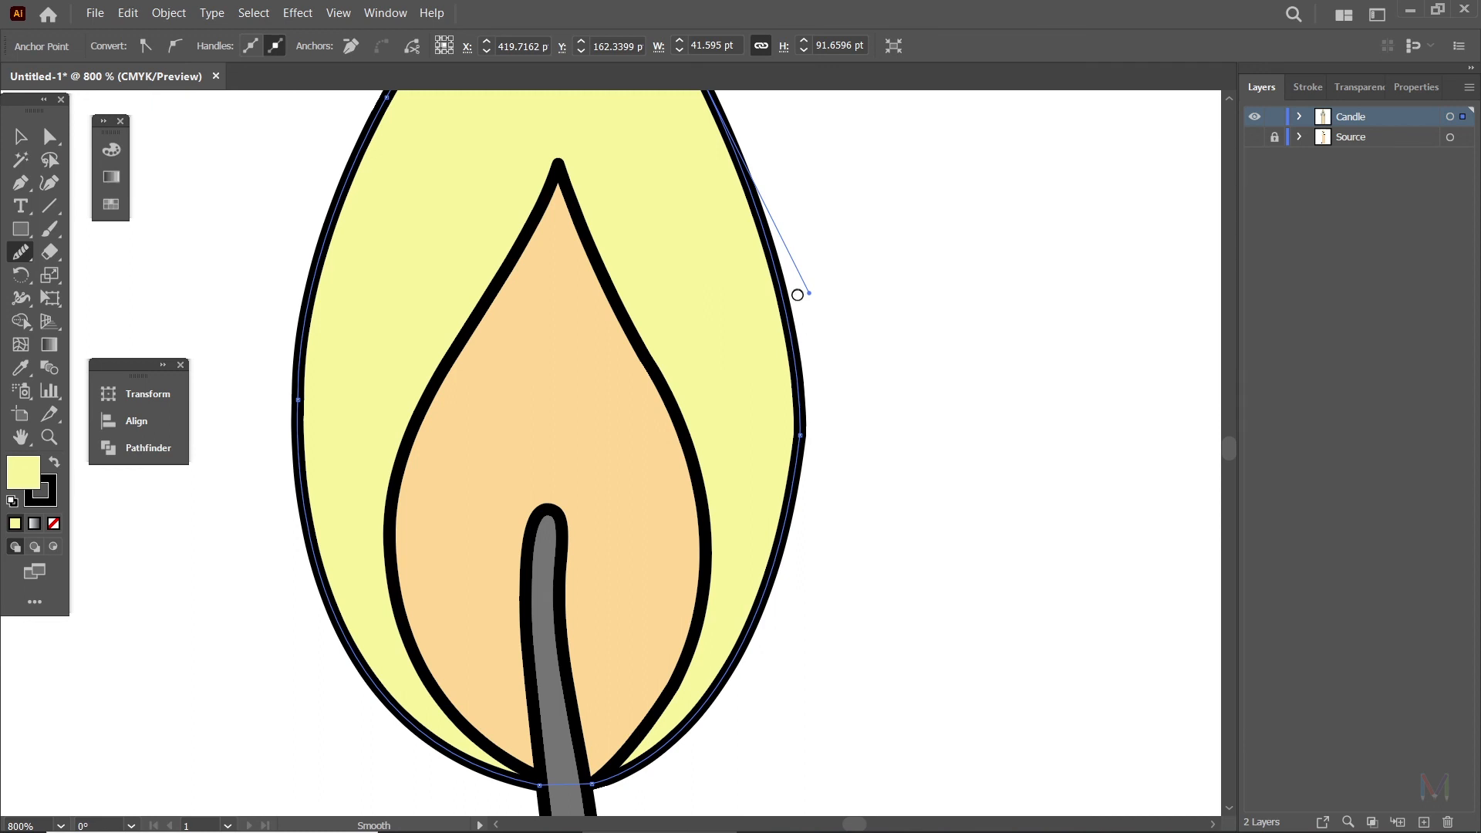
mouse_move(797, 292)
left_mouse_down()
mouse_move(828, 416)
mouse_move(809, 549)
left_mouse_up()
left_click_drag(800, 439, 794, 495)
Add extra anchor points along the outer flame's right edge with the Pen tool, and return to the Smooth tool.
scroll(861, 467, "up", 2)
scroll(860, 466, "down", 1)
key("p")
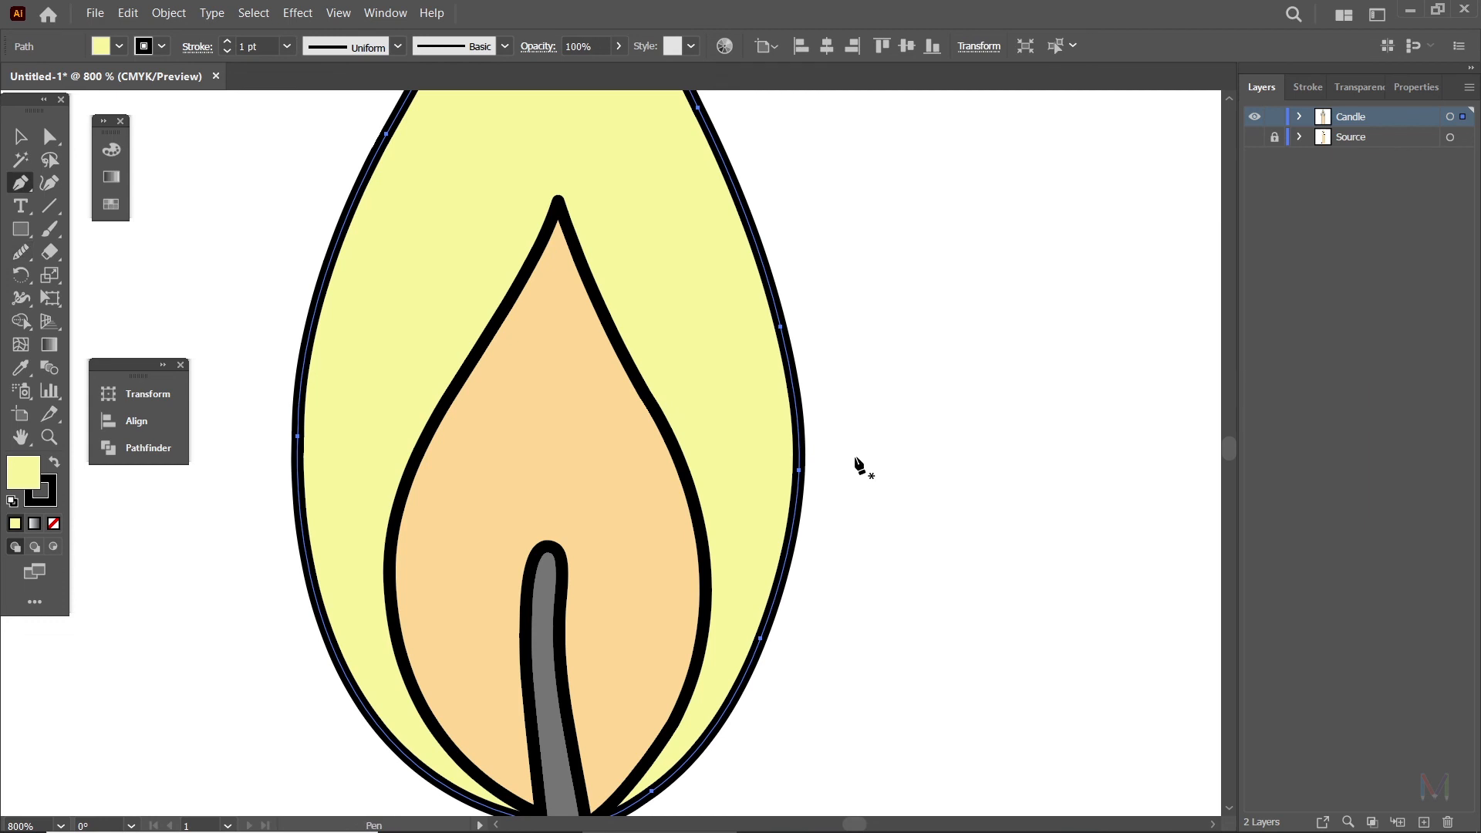
left_click(753, 232)
scroll(837, 605, "down", 2)
left_click(795, 502)
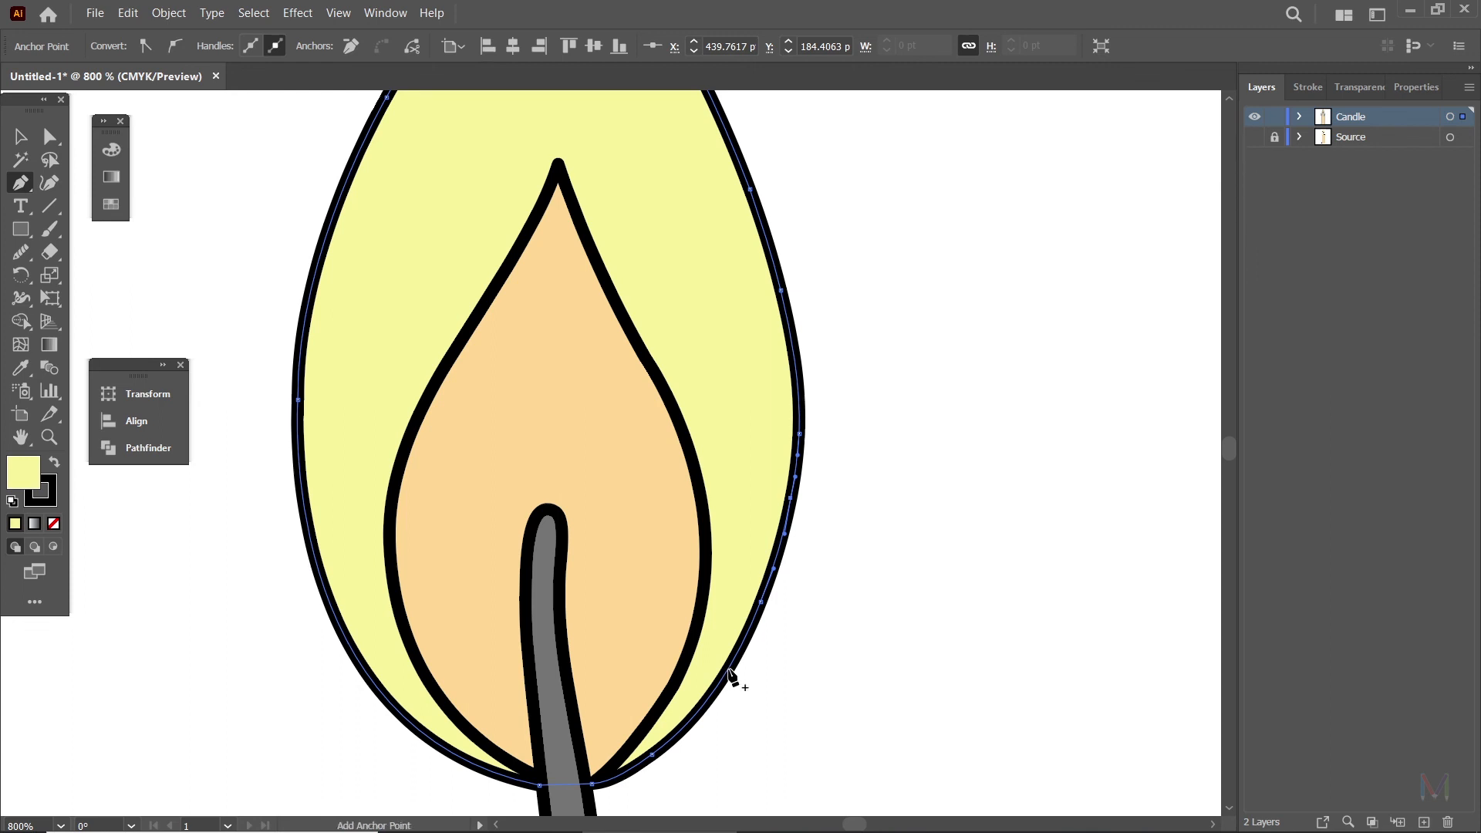
scroll(840, 519, "up", 4)
left_click(677, 179)
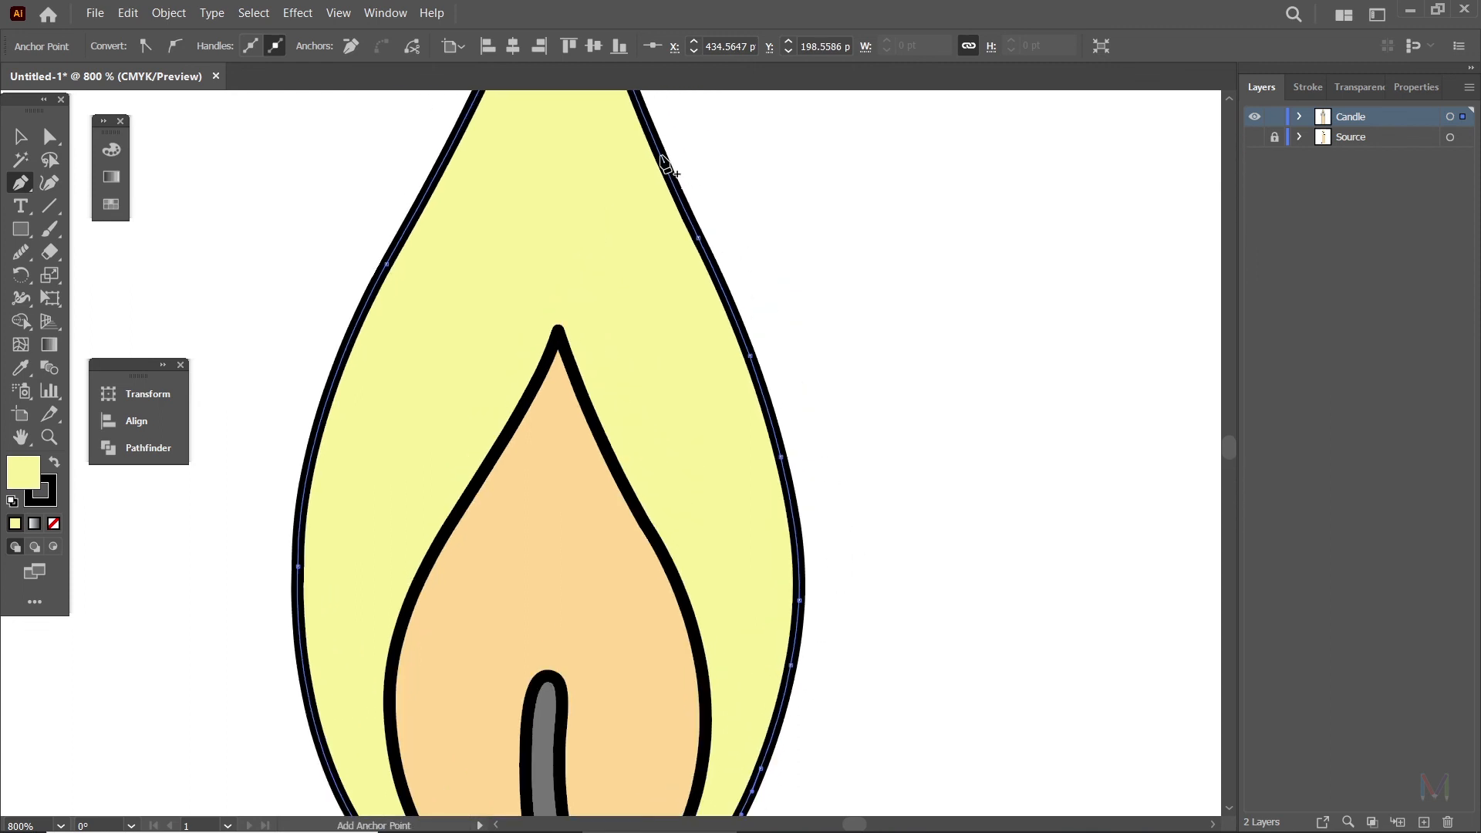
left_click(21, 252)
scroll(810, 408, "down", 1)
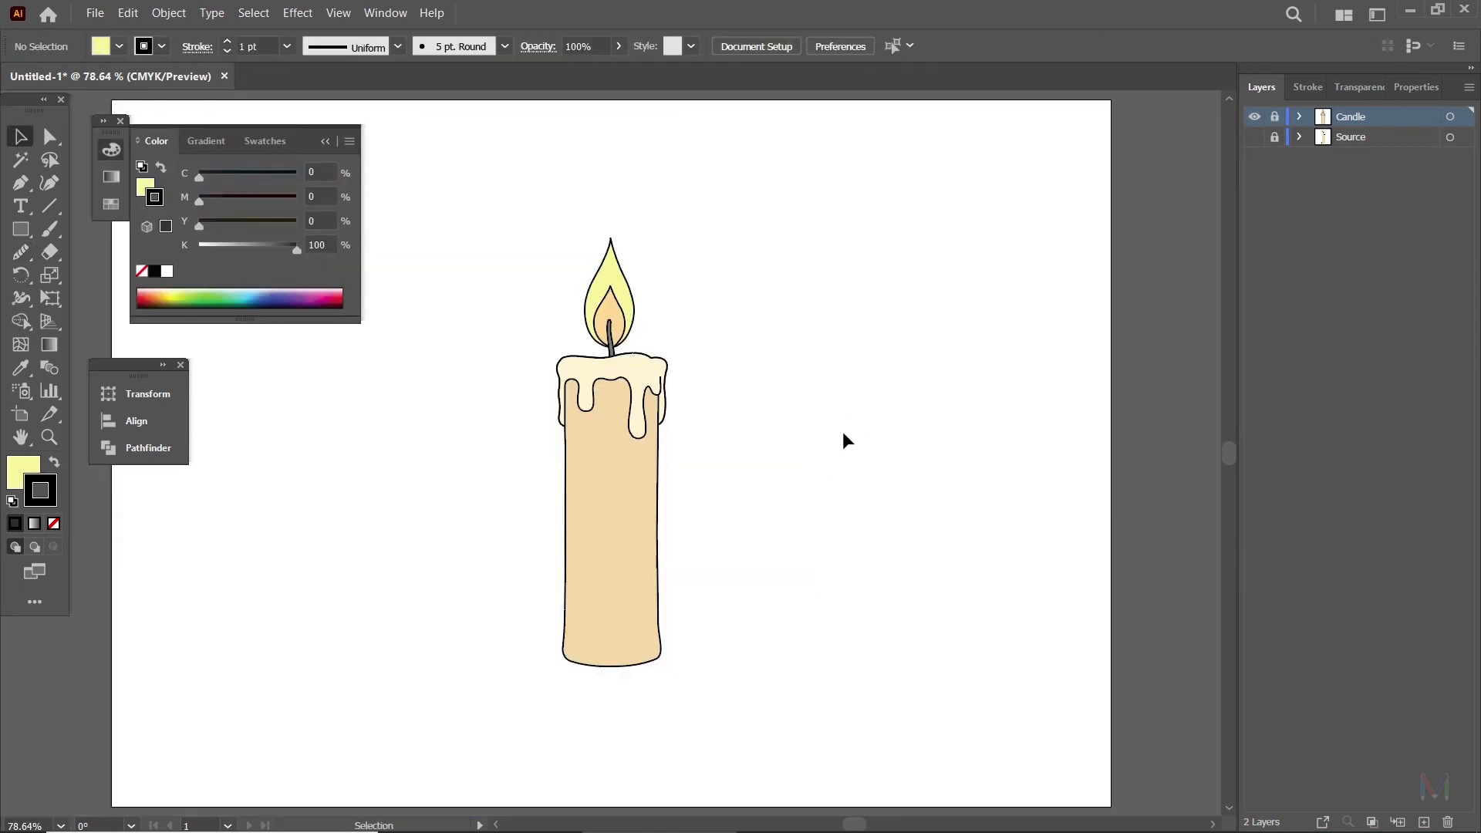
Save the document to the Desktop as Untitled-1.ai with the default Illustrator 2020 options.
key("ctrl+s")
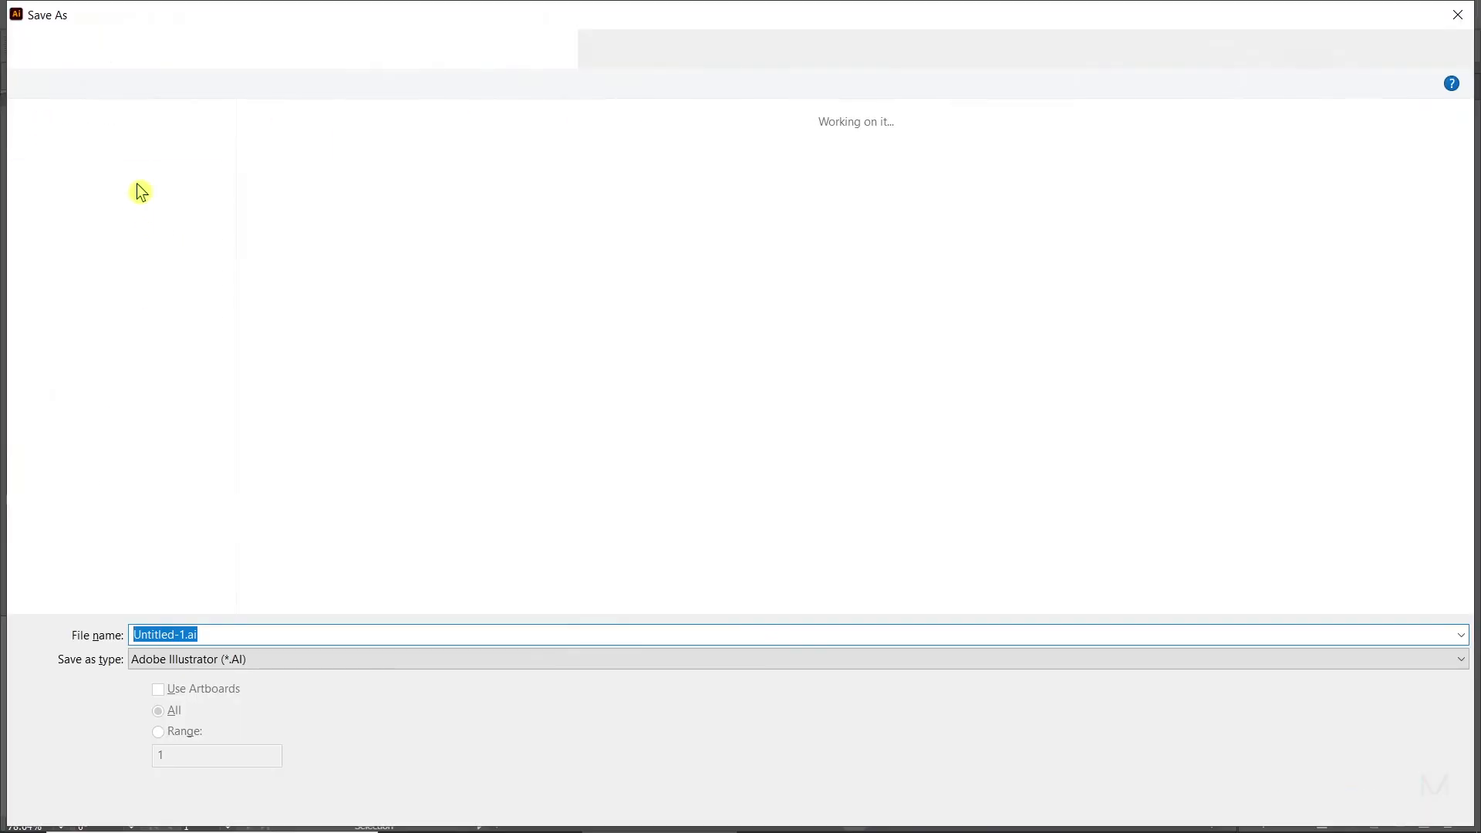
left_click(62, 150)
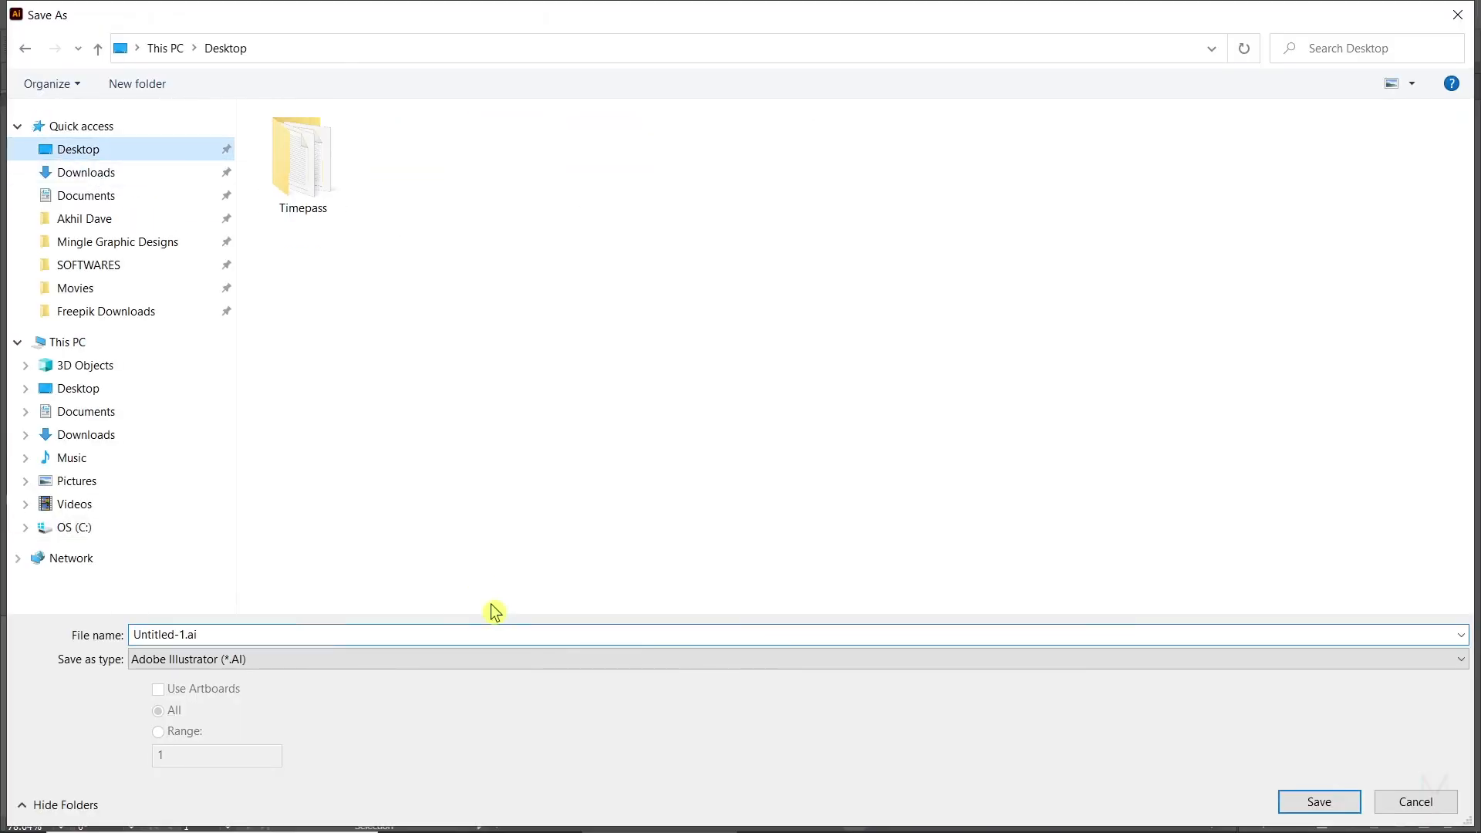
left_click(1317, 802)
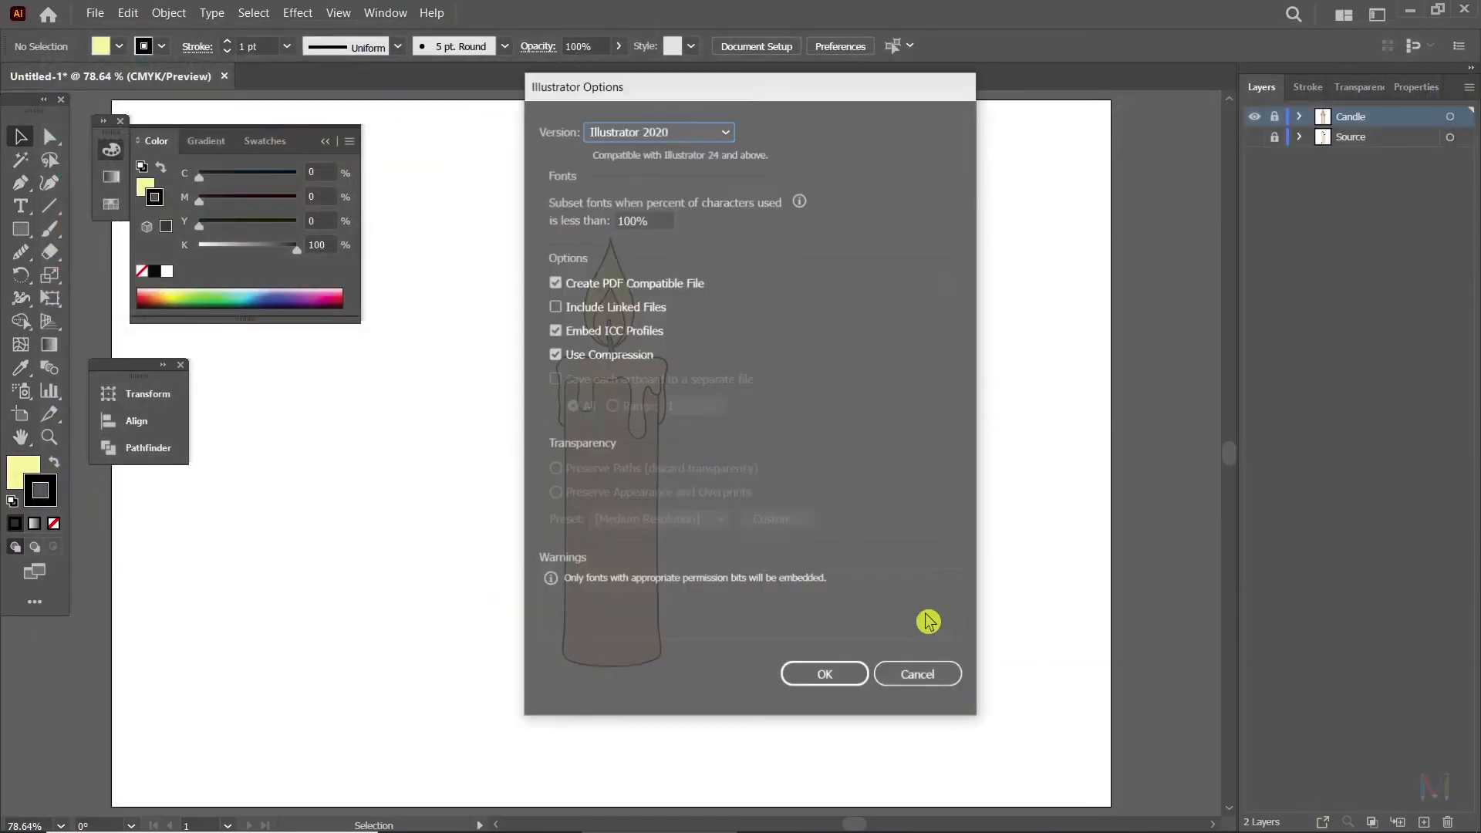
left_click(834, 677)
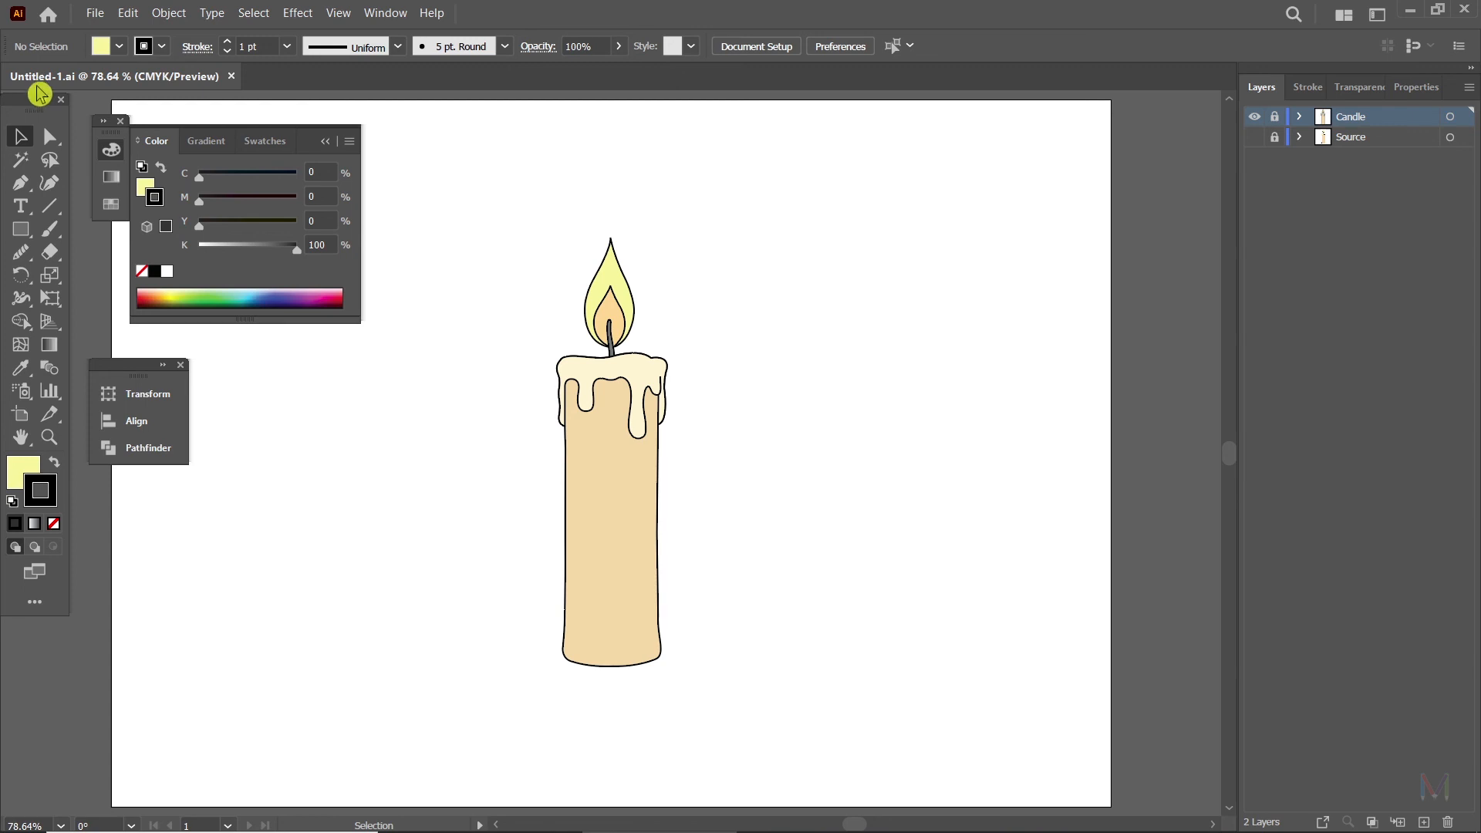
Close the saved document, go to the desktop and rename the Untitled-1.ai file as Candle.
left_click(230, 76)
key("ctrl+q")
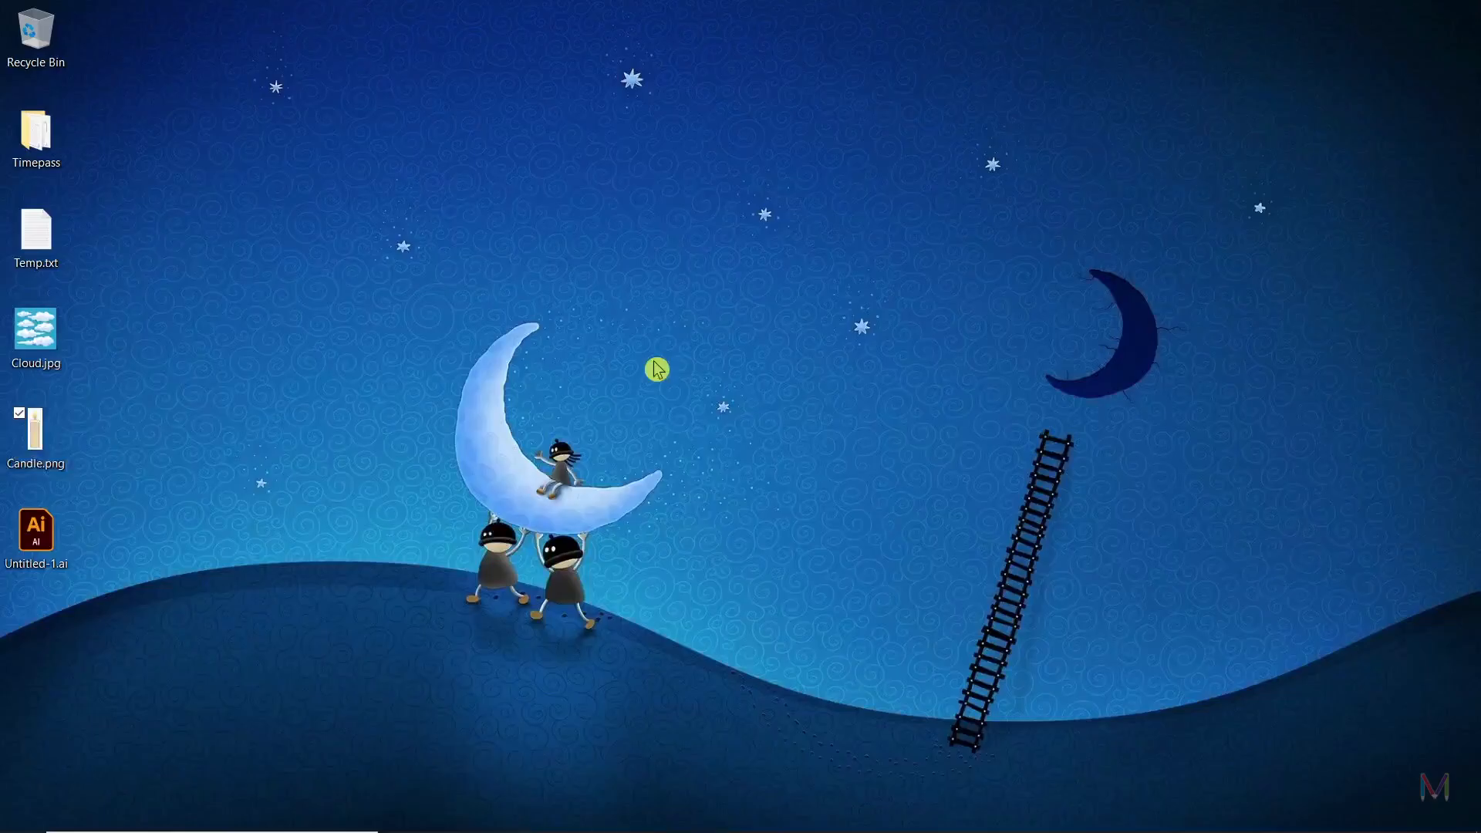
double_click(32, 525)
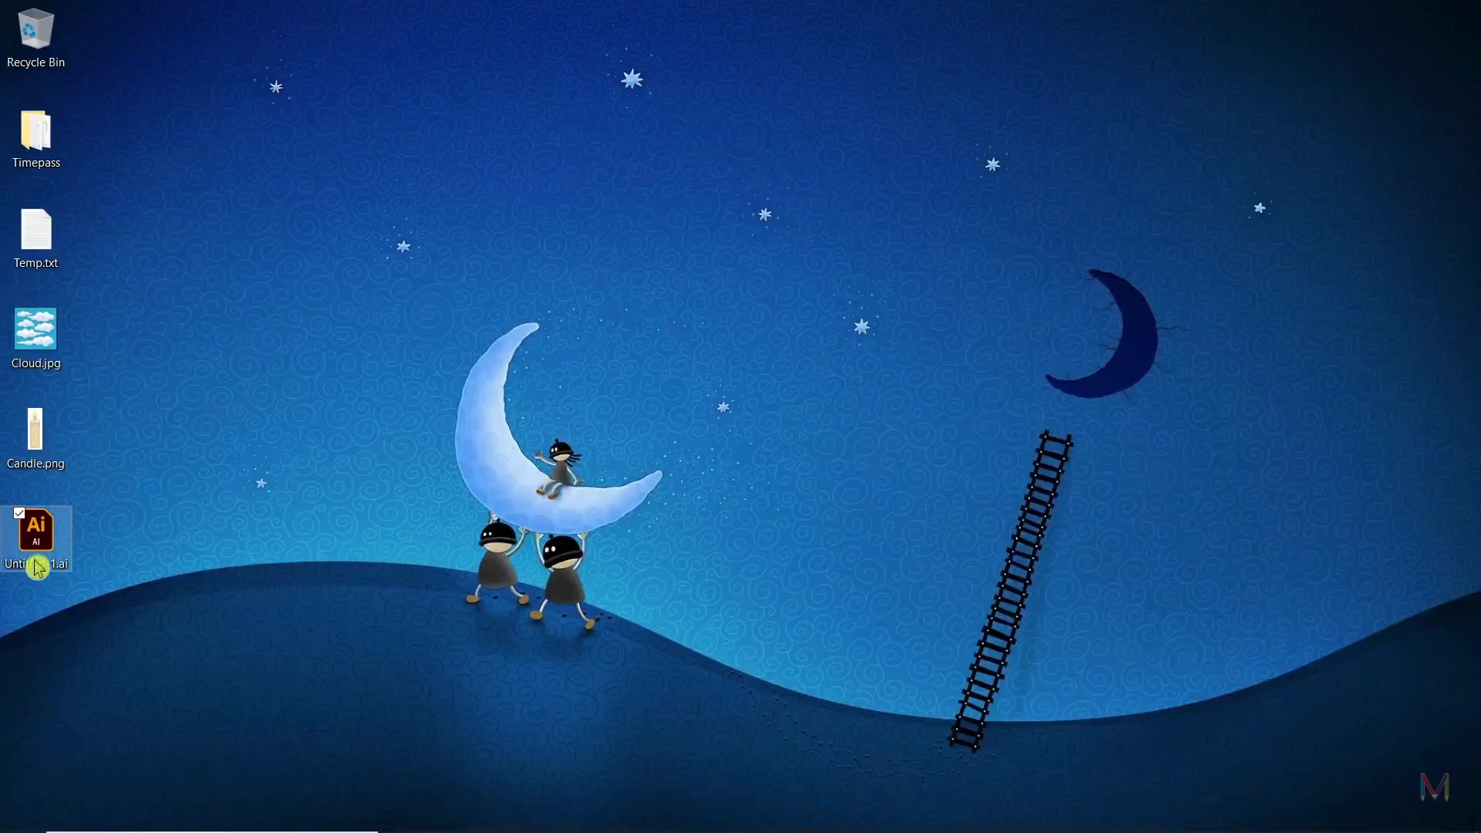
left_click(33, 570)
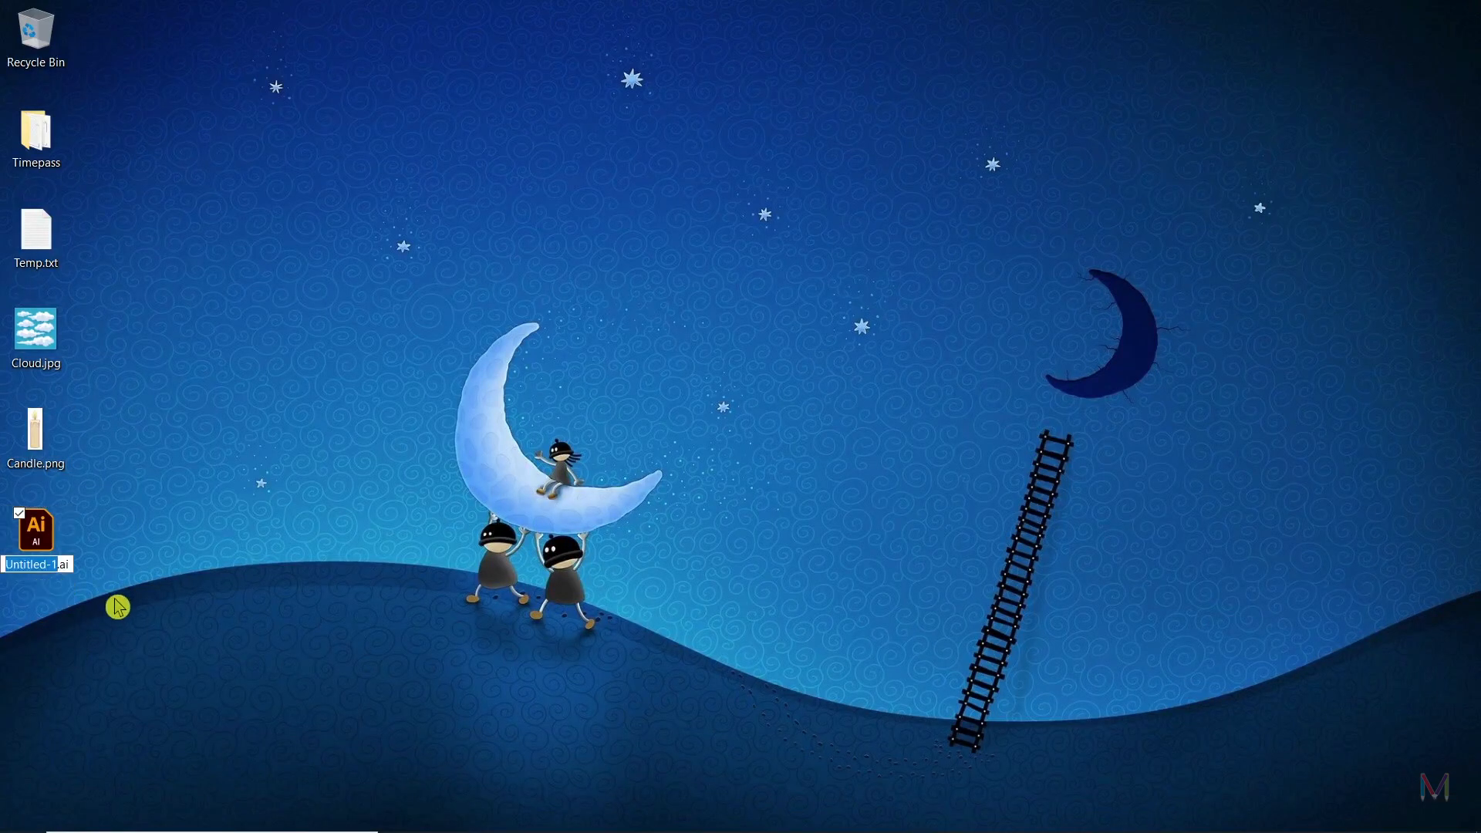
type("Candle")
key("Return")
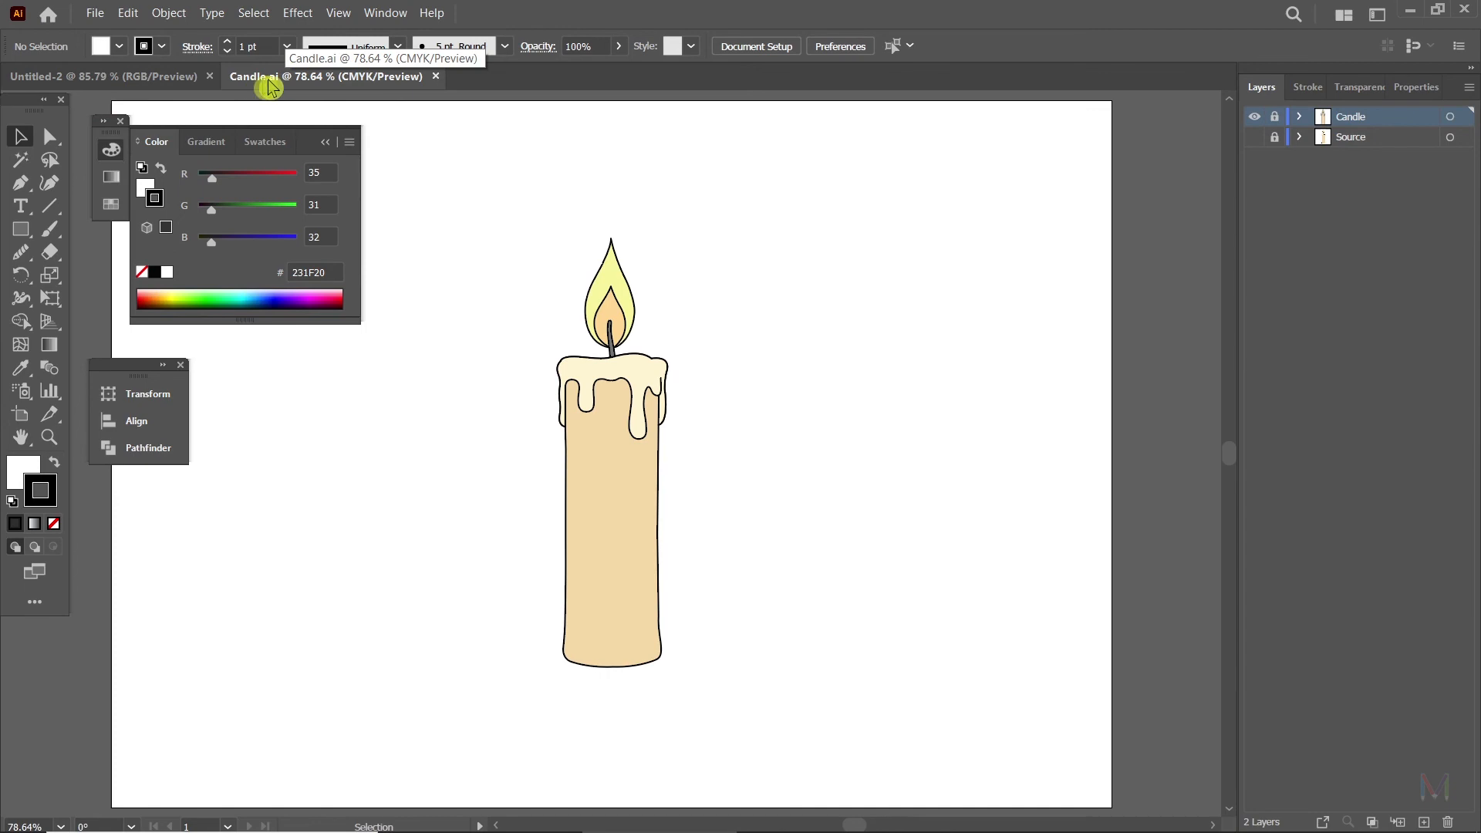
Close the Untitled-2 document and keep Candle.ai open.
left_click(209, 76)
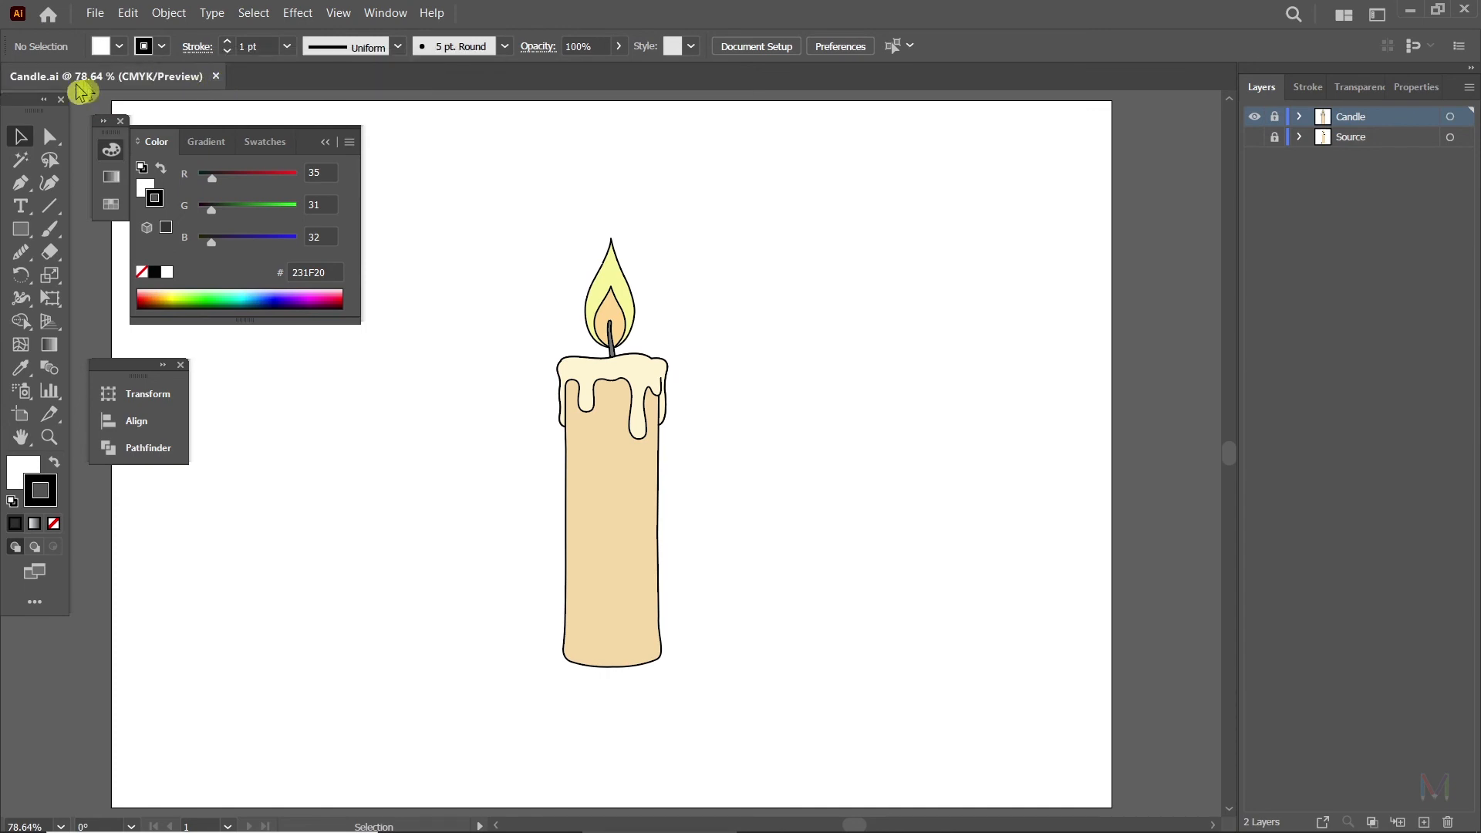